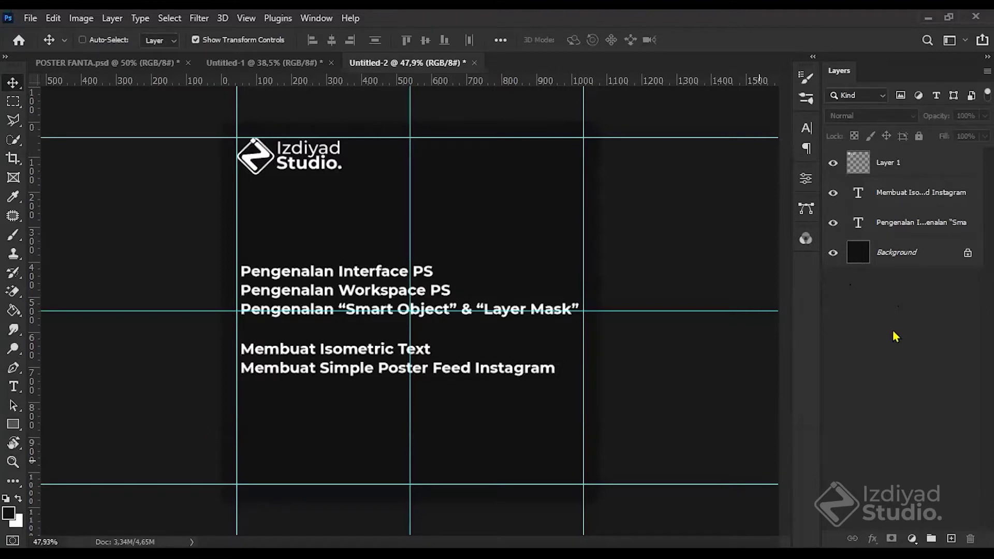
Step: Hide the guides in Untitled-2, look over the isometric text and Fanta poster documents, and return to Untitled-2
key(ctrl+semicolon)
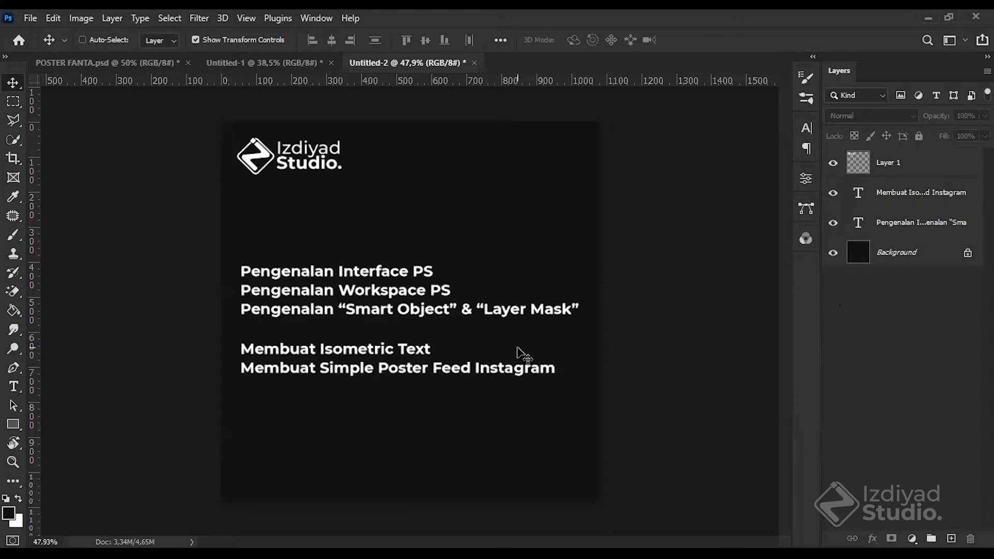
click(277, 63)
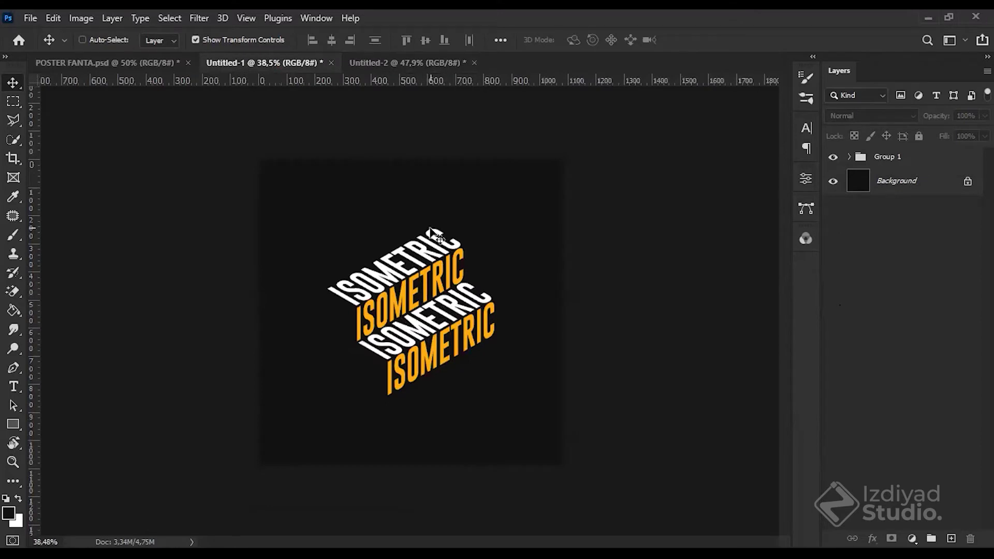
click(407, 63)
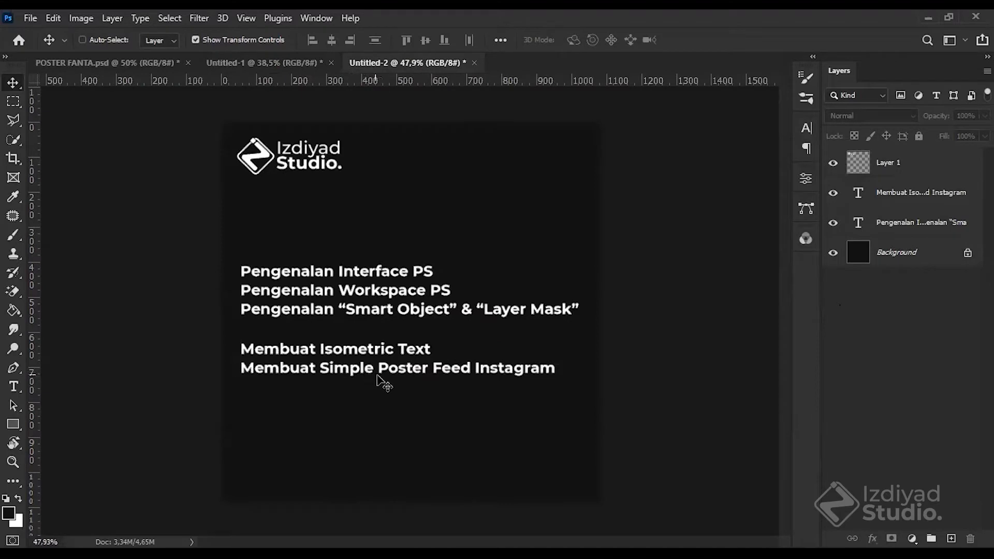
click(86, 63)
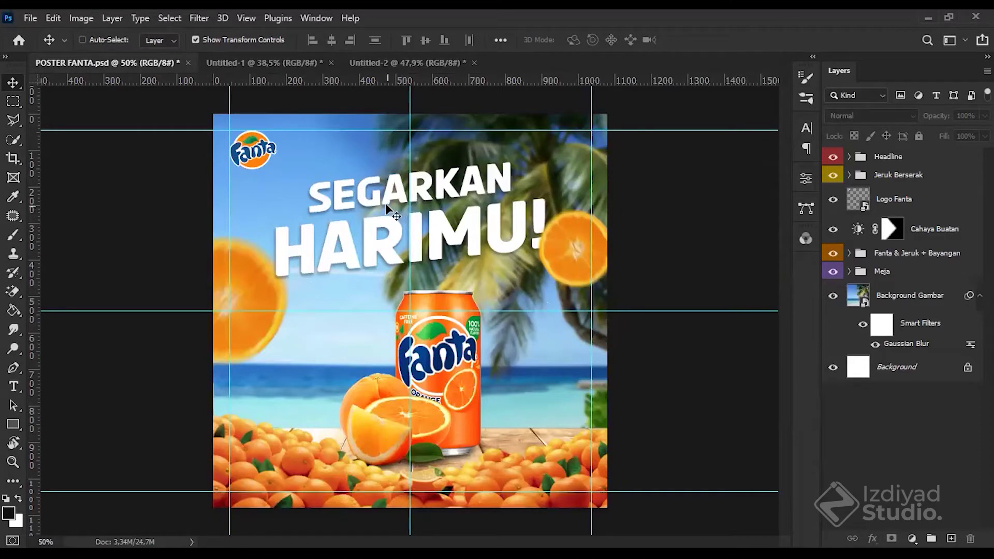
click(364, 66)
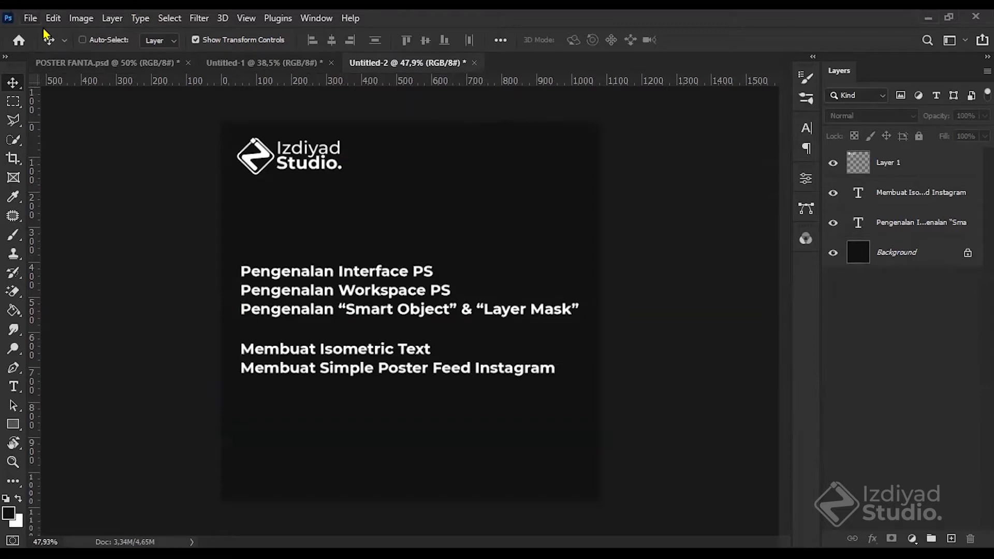
Step: Create a new blank 1080 x 1080 px document with a white background
key(ctrl+n)
click(802, 507)
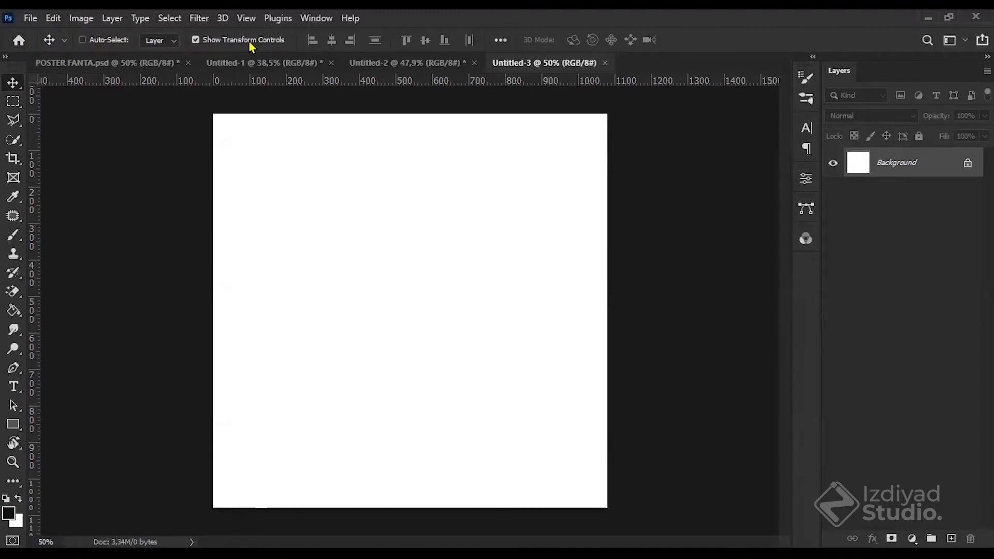
Step: Activate the Marquee, Lasso, Quick Selection, Move, Crop and Frame tools one after another to compare their options
click(14, 102)
click(15, 139)
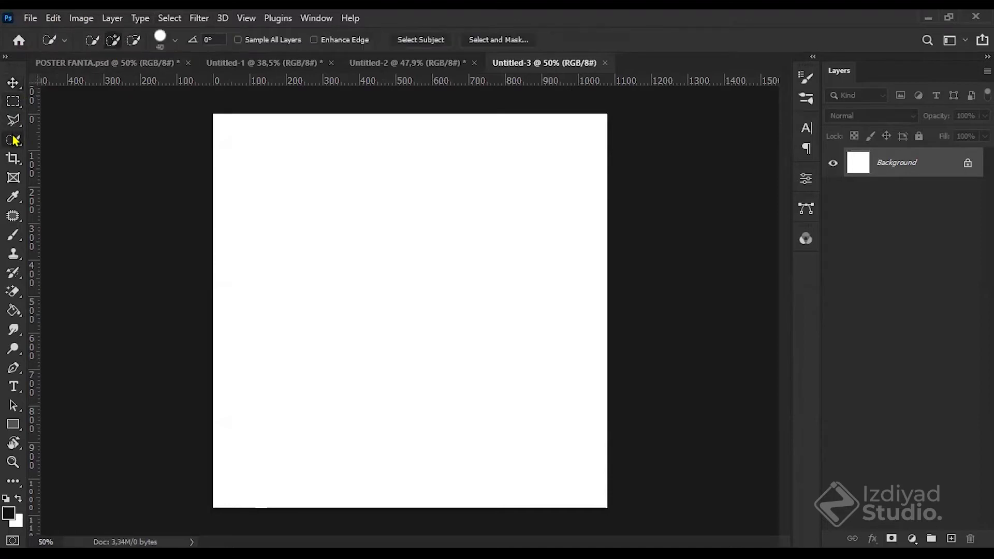
click(14, 84)
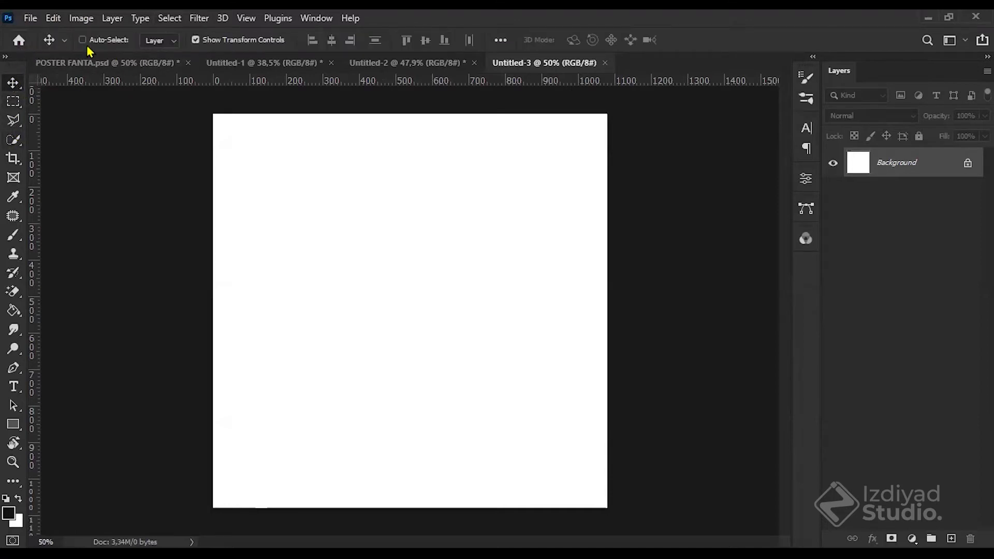
click(10, 105)
click(13, 120)
click(13, 158)
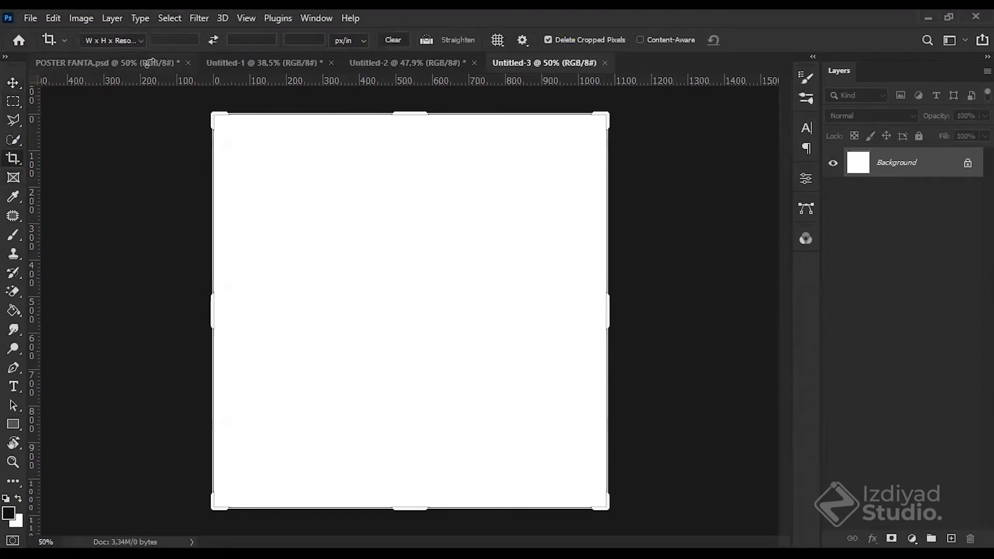
click(13, 176)
click(13, 120)
Step: Examine the Type tool's options, including the font style list, and return to the Move tool
click(10, 389)
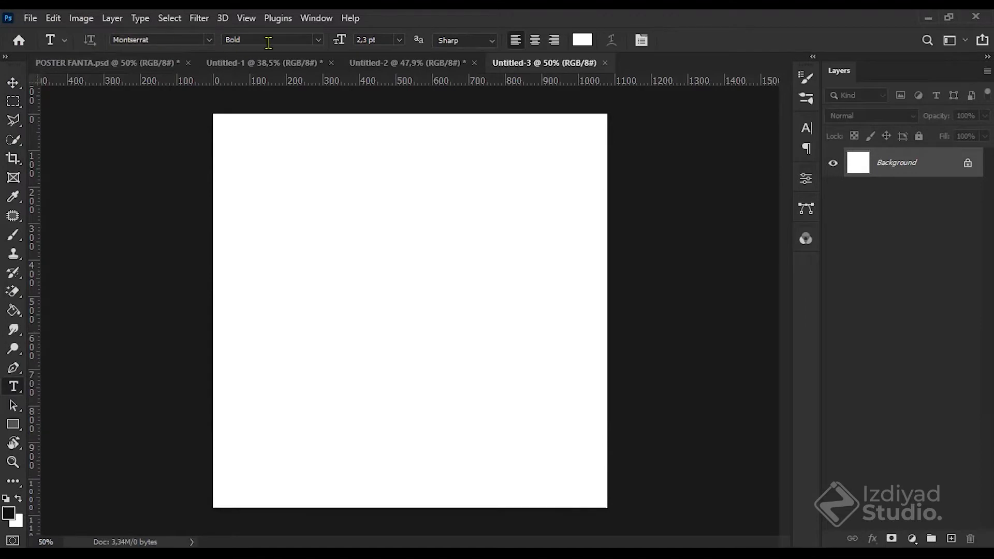
click(318, 40)
click(319, 42)
click(319, 44)
click(317, 40)
click(16, 84)
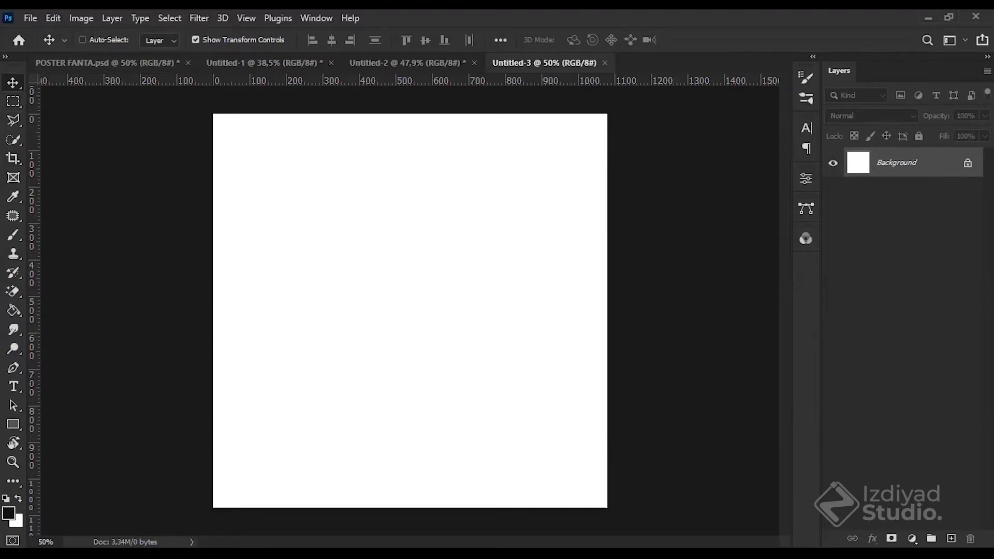
Step: Review the topic list in Untitled-2 and return to the blank Untitled-3 document
scroll(201, 474, up, 4)
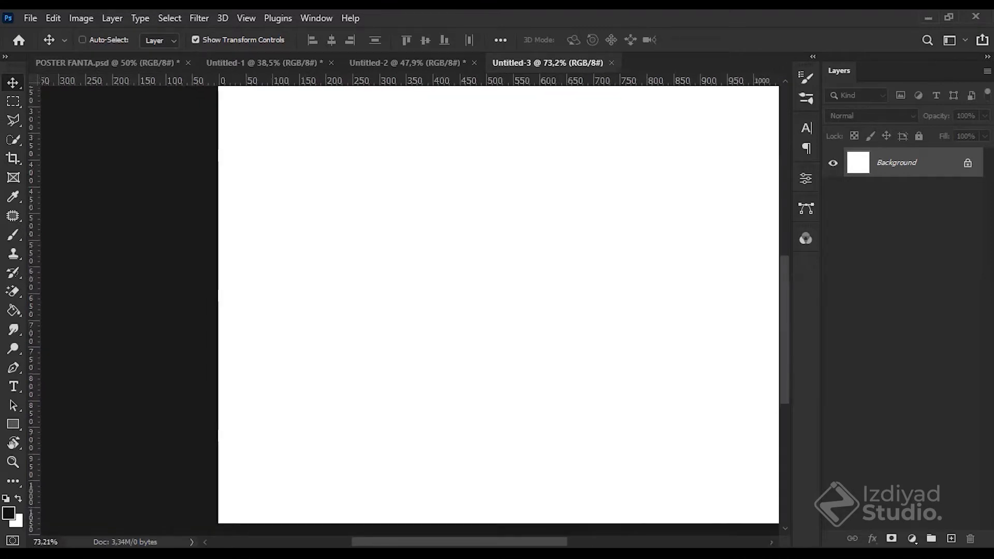
scroll(554, 260, down, 4)
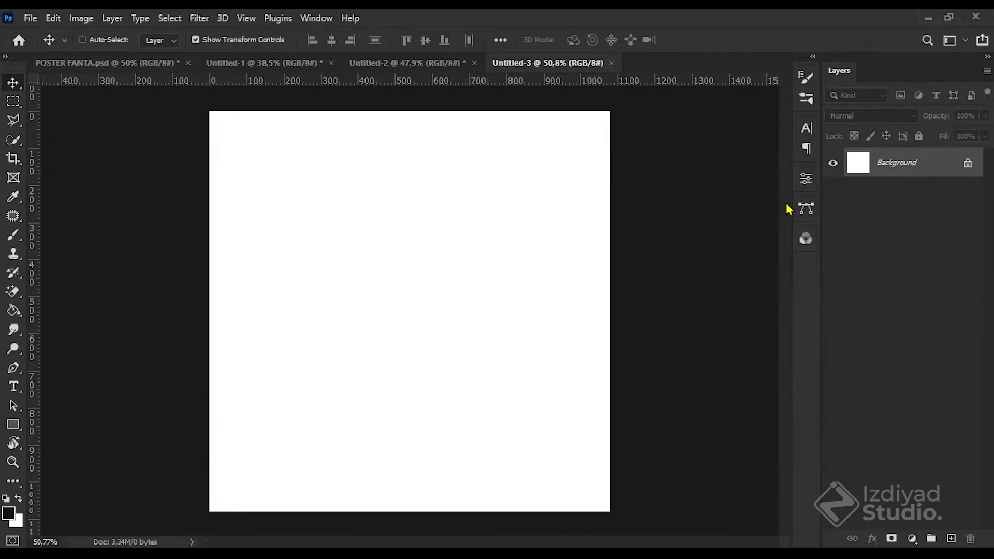
click(381, 66)
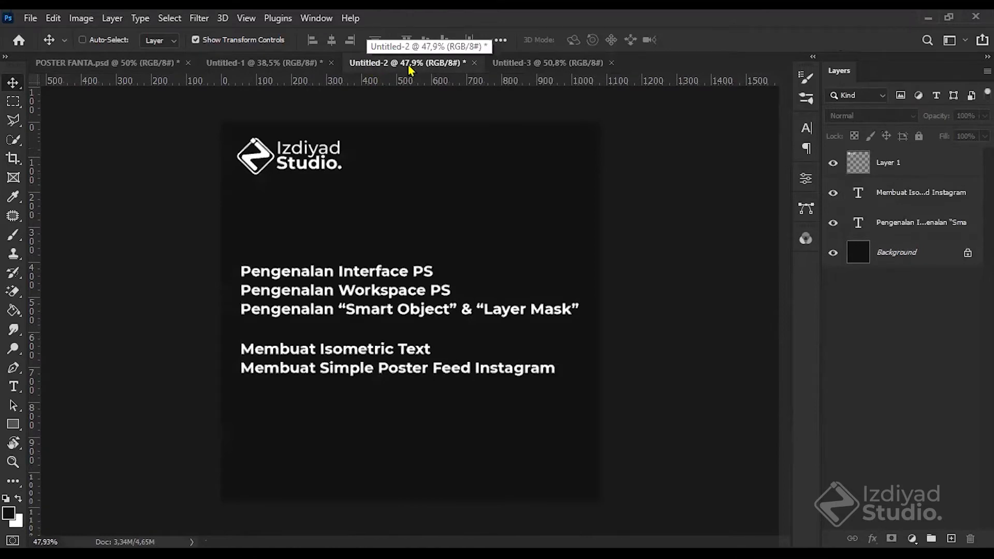
click(546, 66)
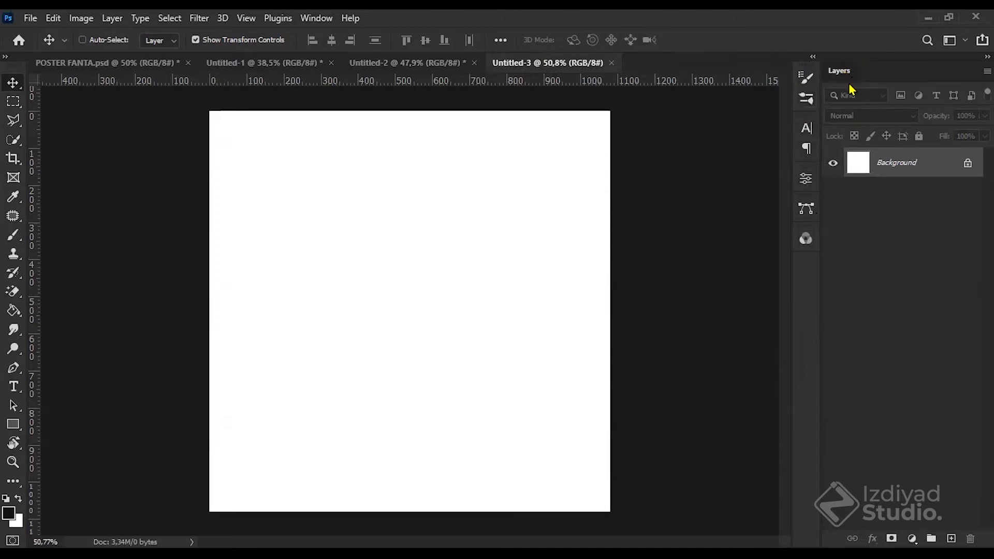
Step: Look through the available workspace presets and dismiss the list without choosing one
drag(797, 267, 844, 77)
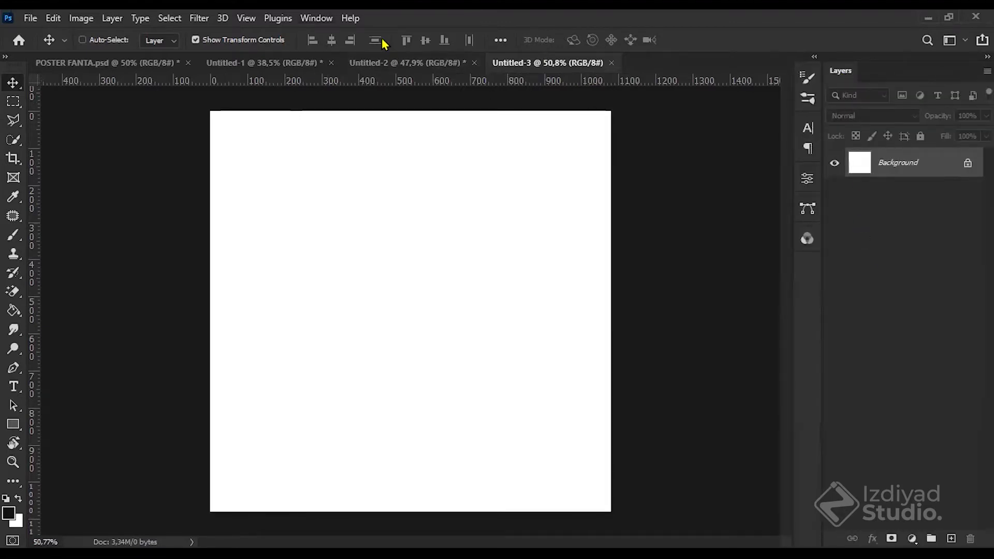
click(316, 19)
mouse_move(459, 51)
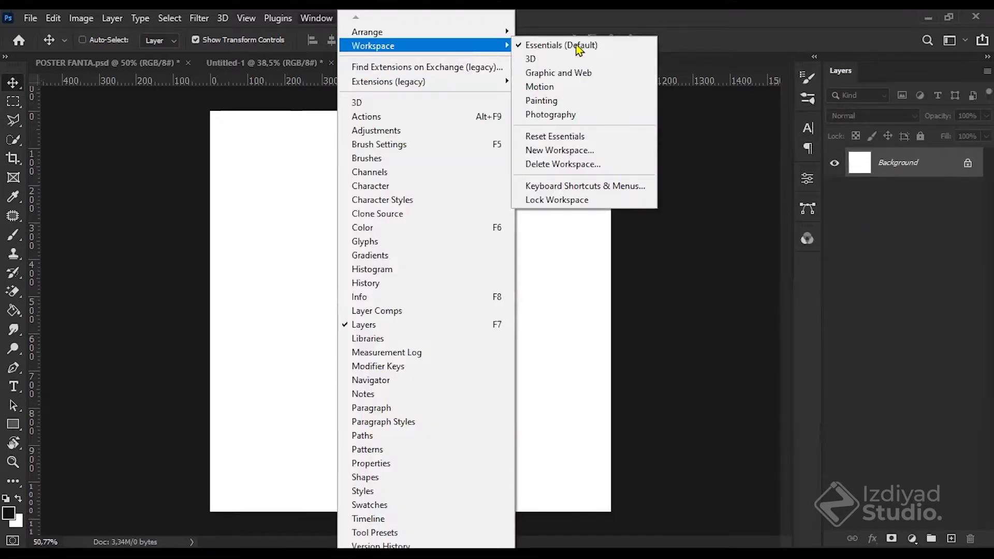
click(861, 382)
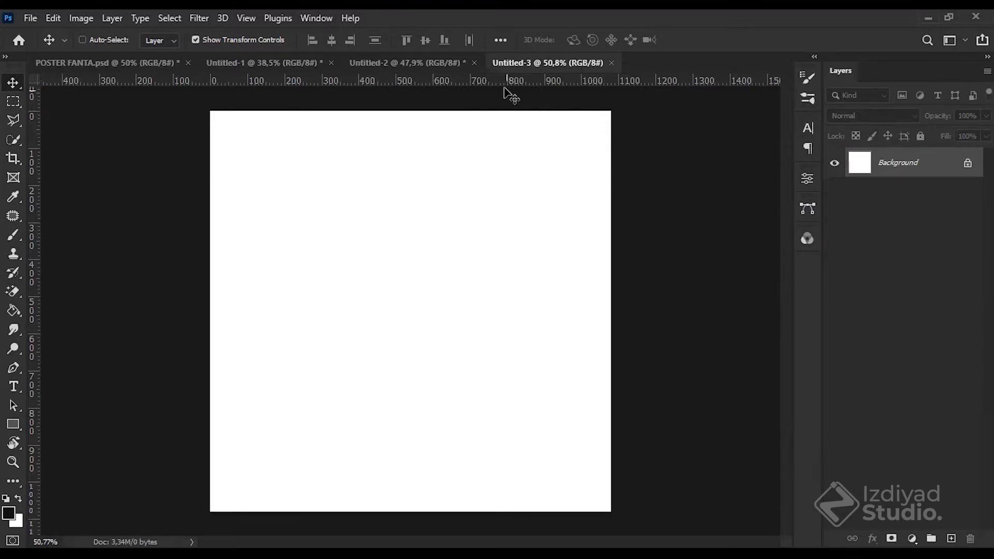
Step: Reset the Essentials workspace to its default panel layout
click(318, 19)
mouse_move(418, 47)
click(554, 137)
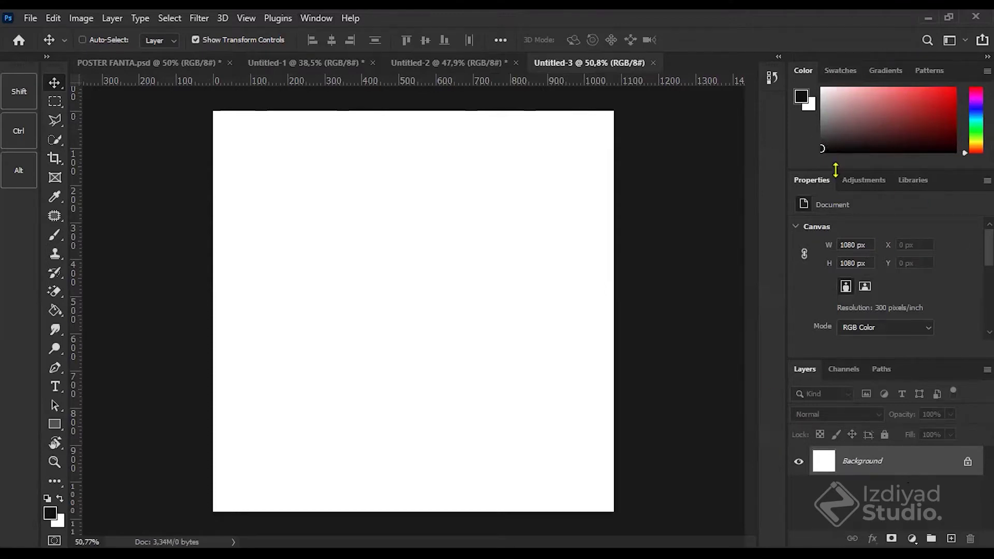
Step: Inspect the Color panel and the foreground Color Picker, and cancel without changing the colour
right_click(803, 74)
click(803, 73)
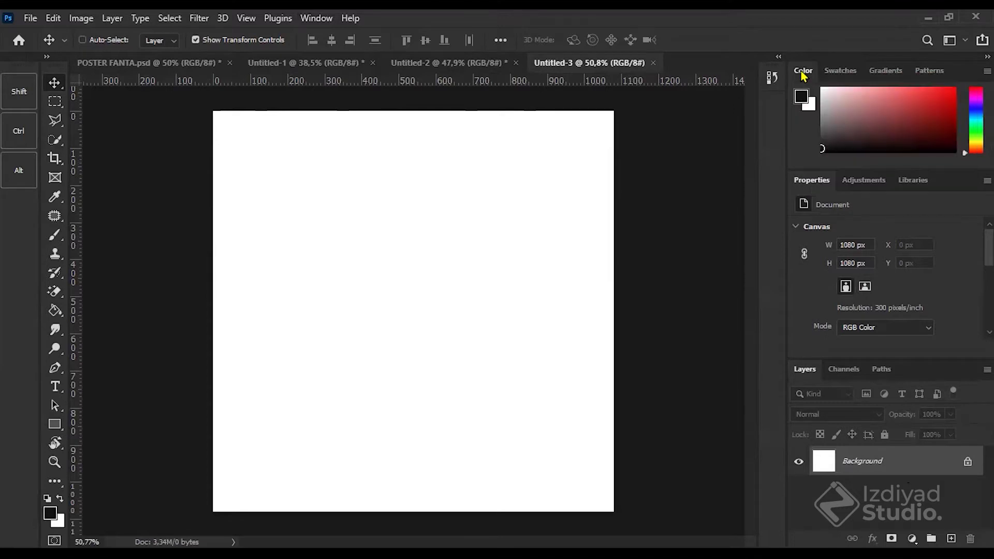
click(48, 515)
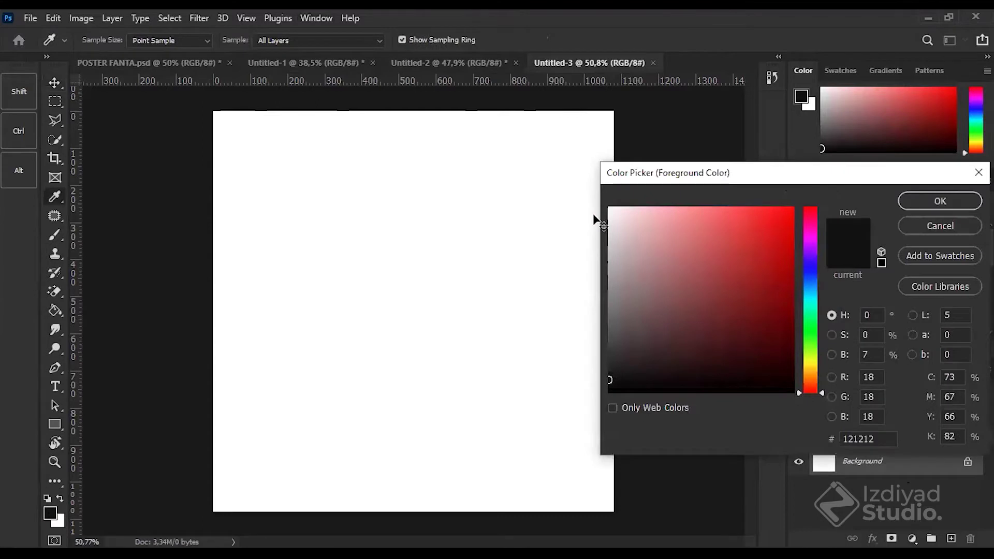
key(Escape)
Step: Close the Color panel and the Swatches panel
right_click(811, 74)
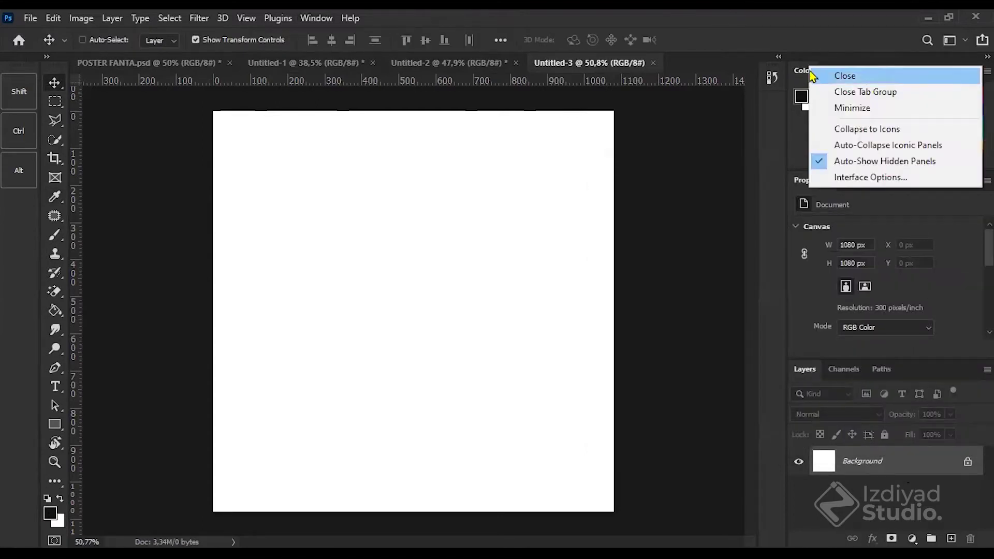
right_click(796, 72)
click(834, 82)
right_click(806, 75)
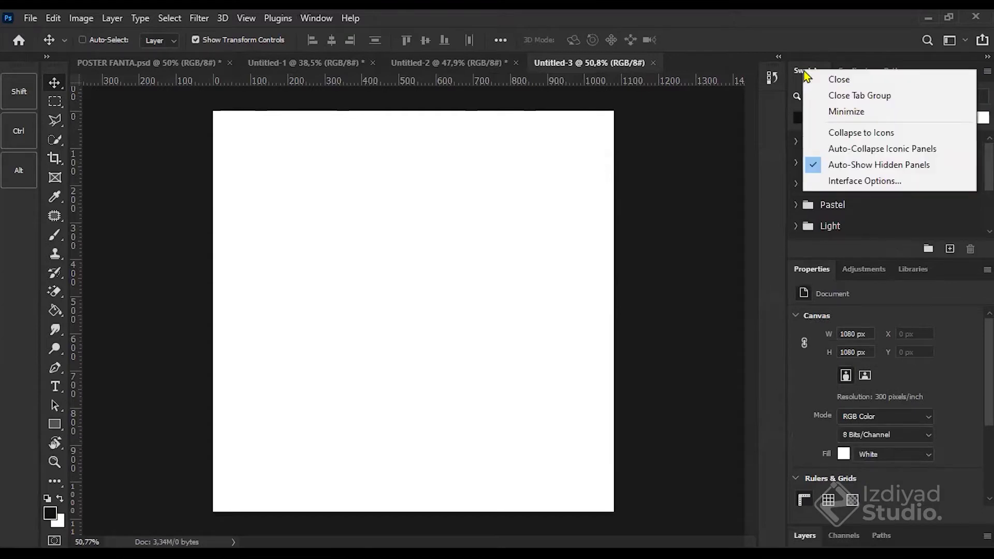
click(832, 81)
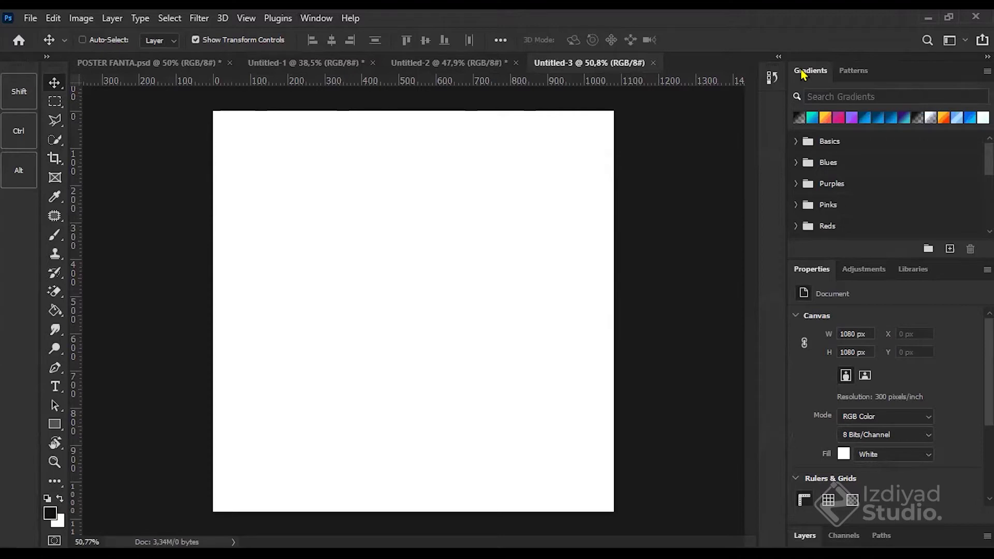
Step: Switch from the Paint Bucket Tool to the Gradient Tool
click(61, 316)
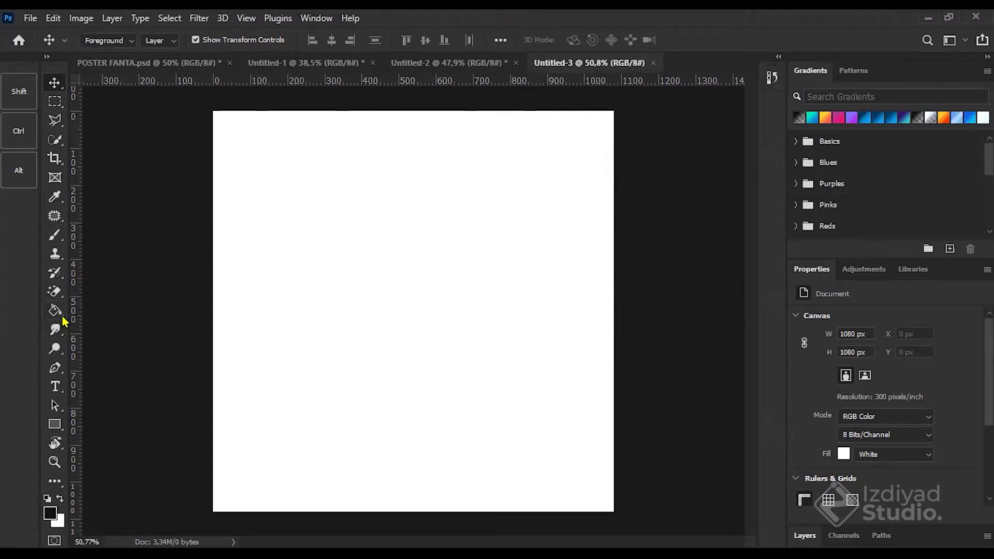
right_click(63, 321)
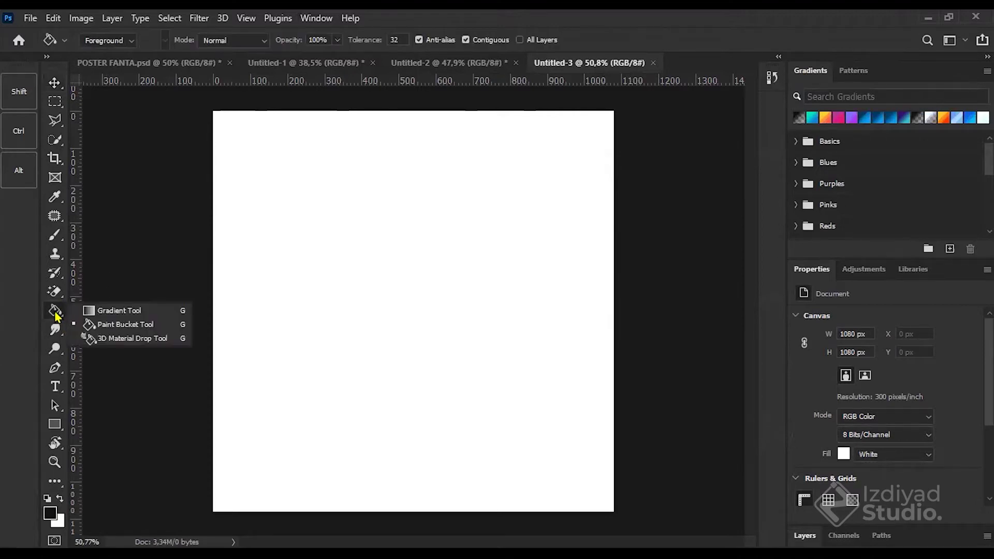
click(126, 312)
Step: Close the Gradients panel and the Patterns panel
right_click(820, 71)
click(839, 78)
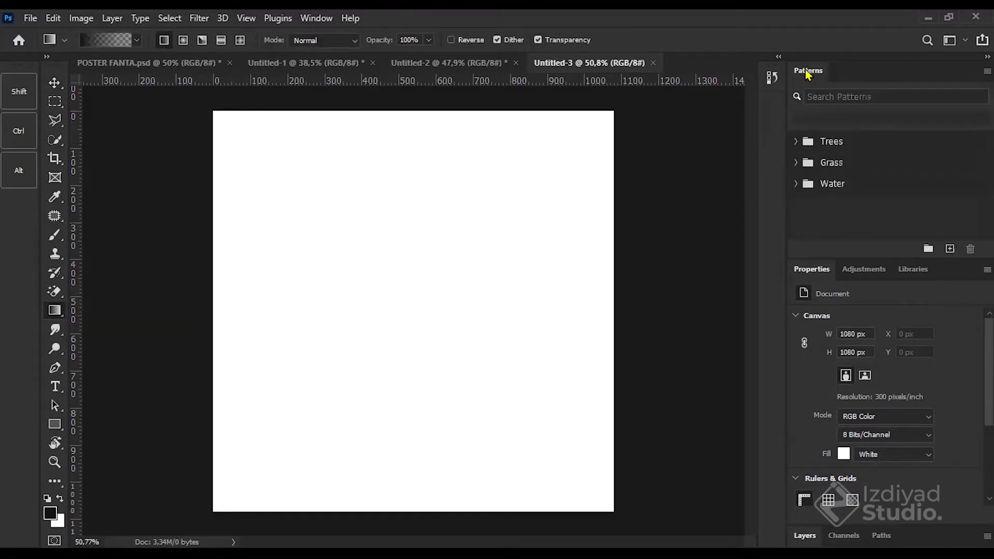
right_click(809, 74)
click(836, 78)
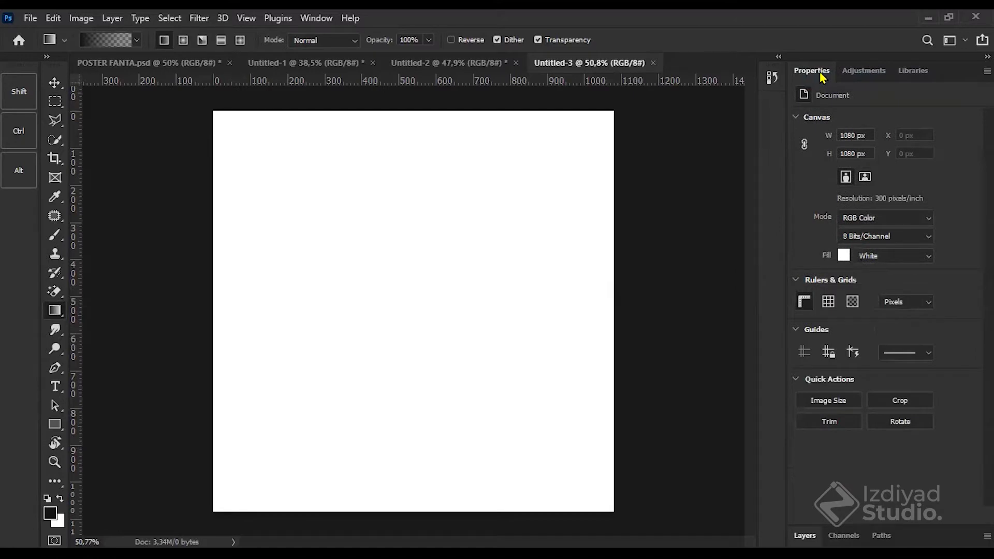
Step: Dock the Properties panel as an icon in the collapsed strip below the existing History icon
drag(823, 73, 834, 70)
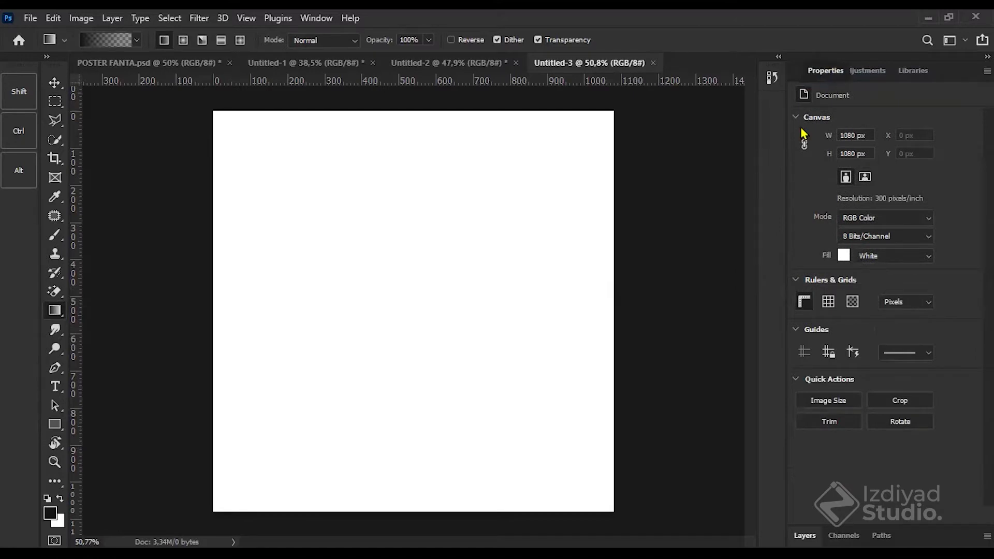
drag(777, 109, 777, 107)
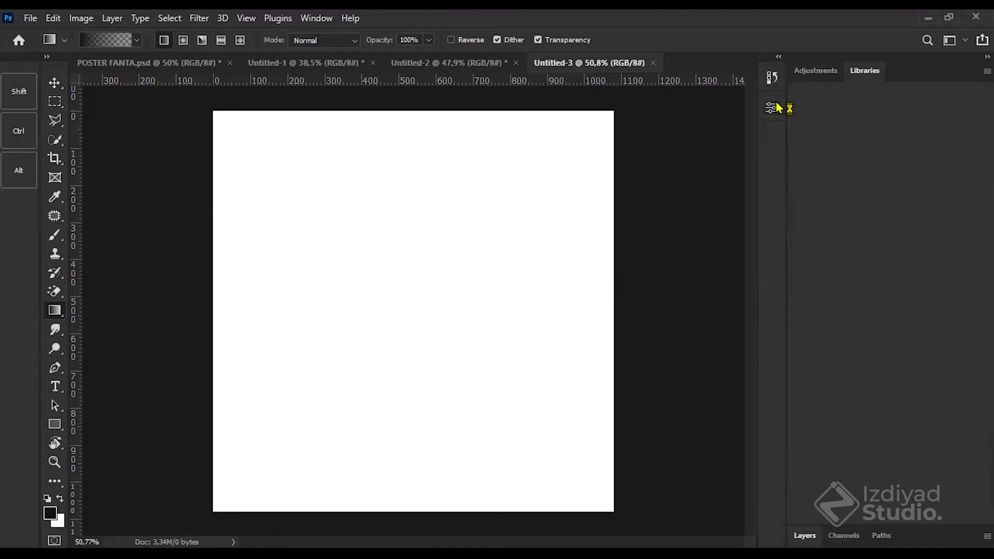
Step: Close the Libraries panel and the Adjustments panel
right_click(863, 80)
click(857, 82)
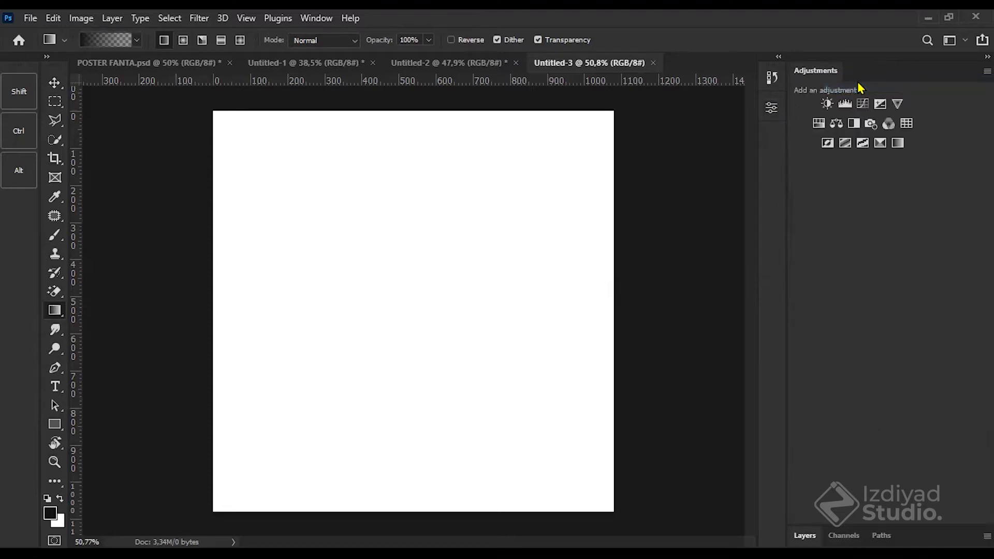
right_click(821, 78)
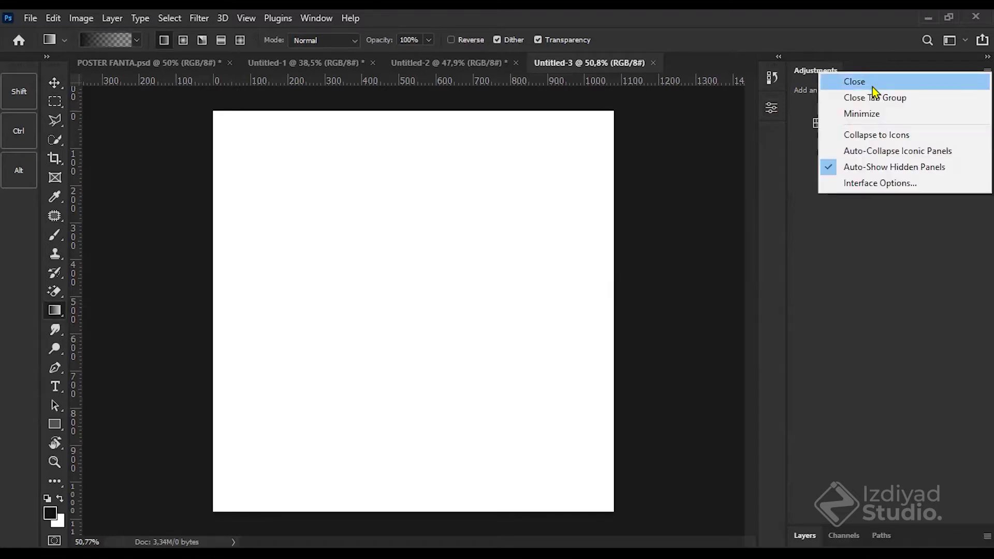
click(870, 86)
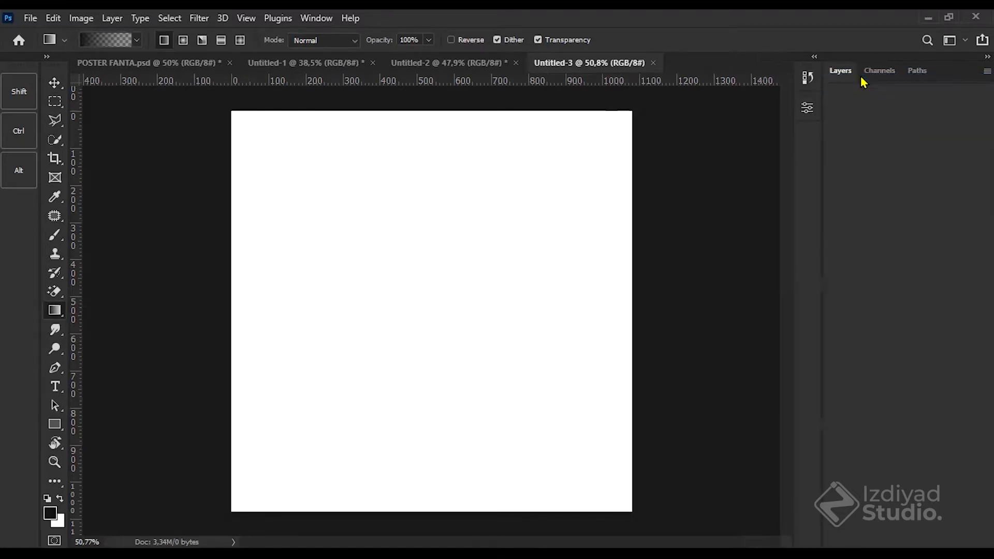
Step: Show the Layers panel and open its list of fill and adjustment layers
click(849, 74)
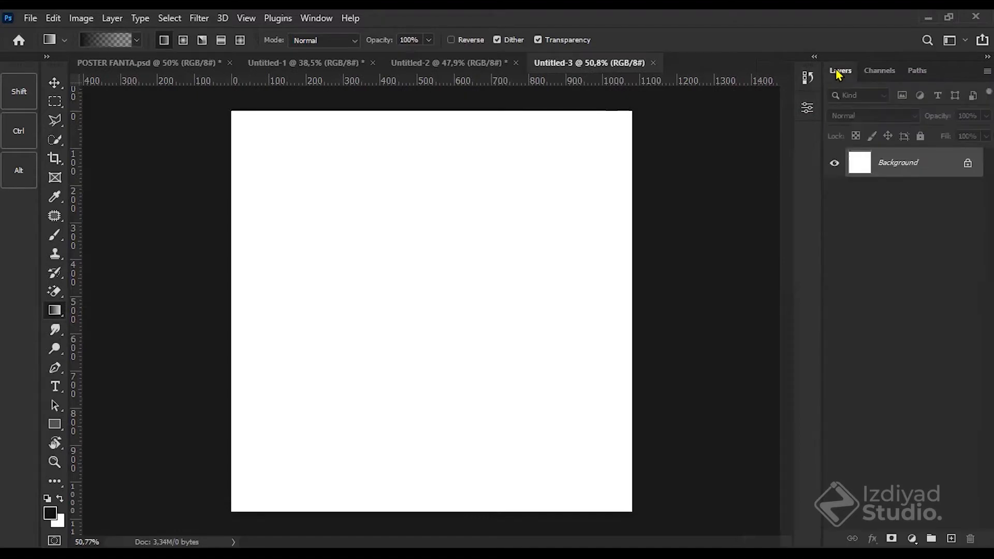
click(844, 75)
click(843, 76)
click(912, 539)
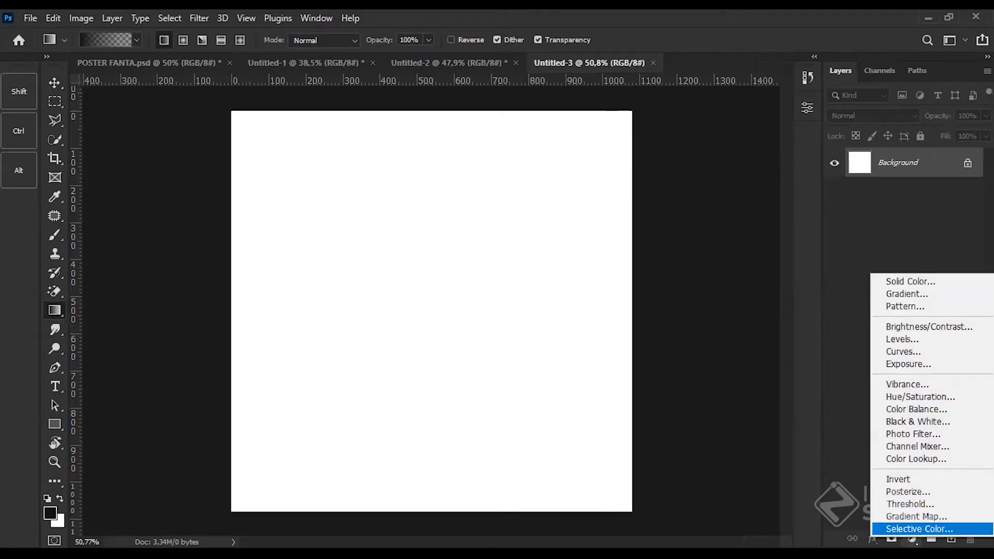
Step: Dock the Channels and Paths panels as separate icons in the collapsed strip below the Properties icon
click(885, 200)
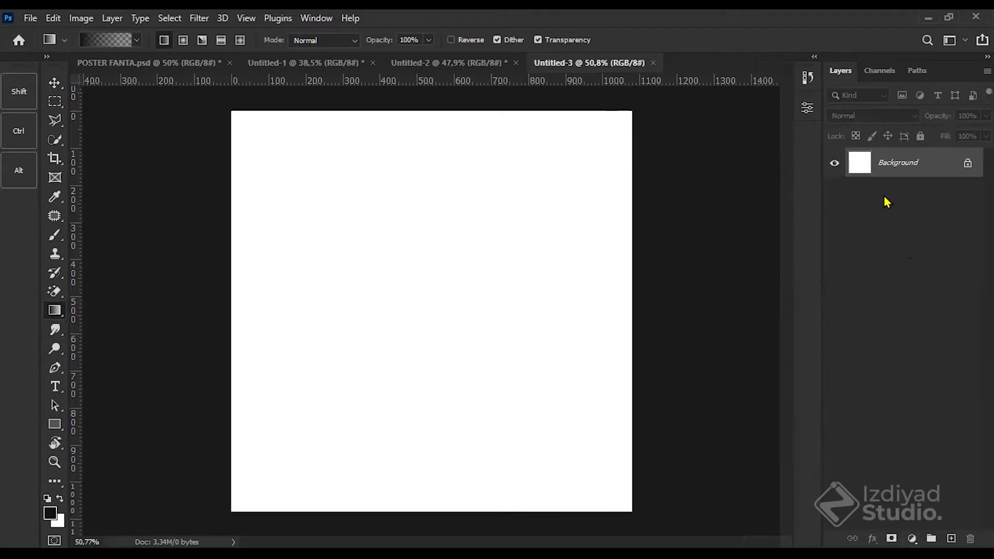
click(877, 73)
drag(877, 77, 806, 137)
drag(878, 77, 807, 168)
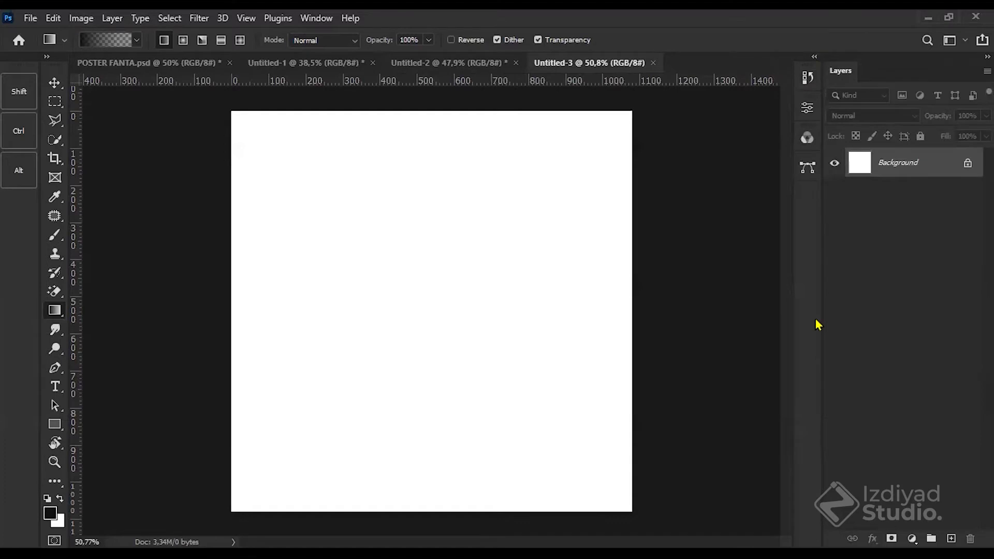
Step: Add the Character panel, grouped with Paragraph, to the collapsed icon strip above Properties
click(316, 18)
click(316, 19)
click(317, 19)
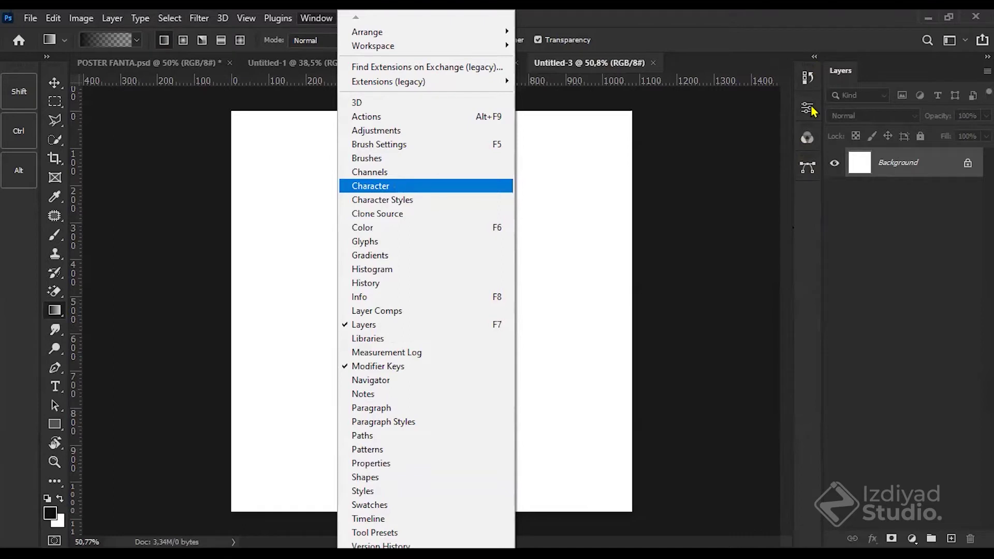
click(405, 192)
click(810, 117)
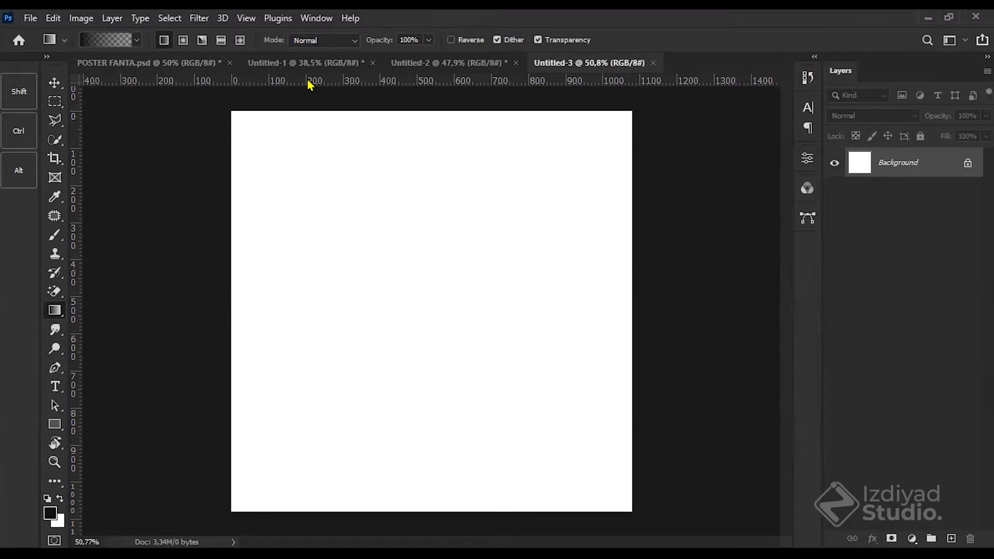
Step: Add the Brushes panel, grouped with Brush Settings, as icons in the collapsed strip
click(317, 18)
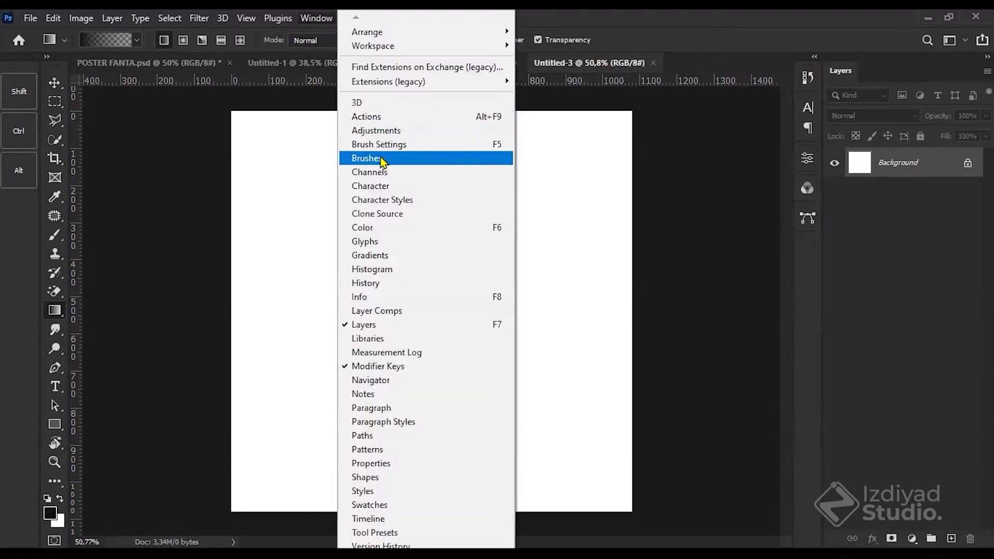
click(380, 157)
click(762, 103)
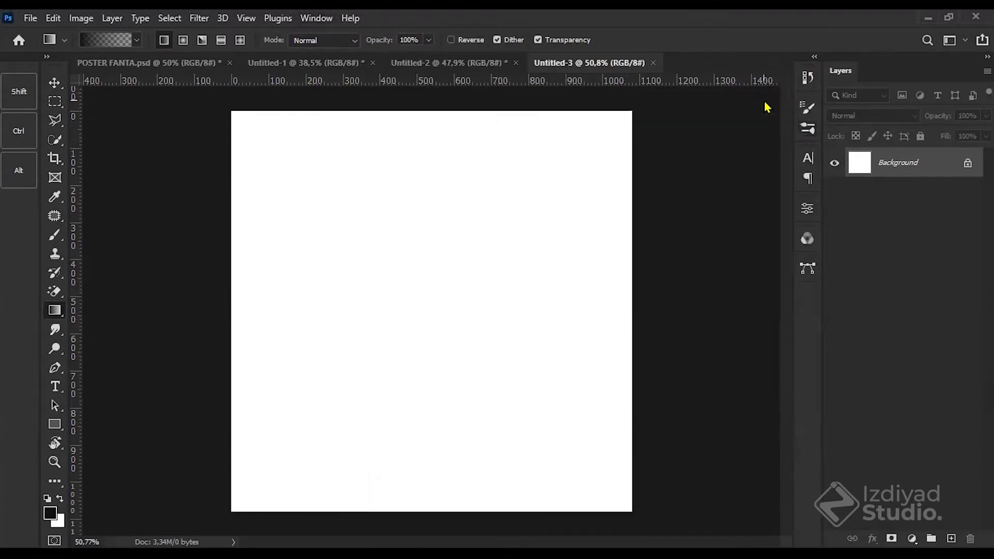
Step: Close the History panel and the floating Modifier Keys panel
click(806, 80)
right_click(806, 84)
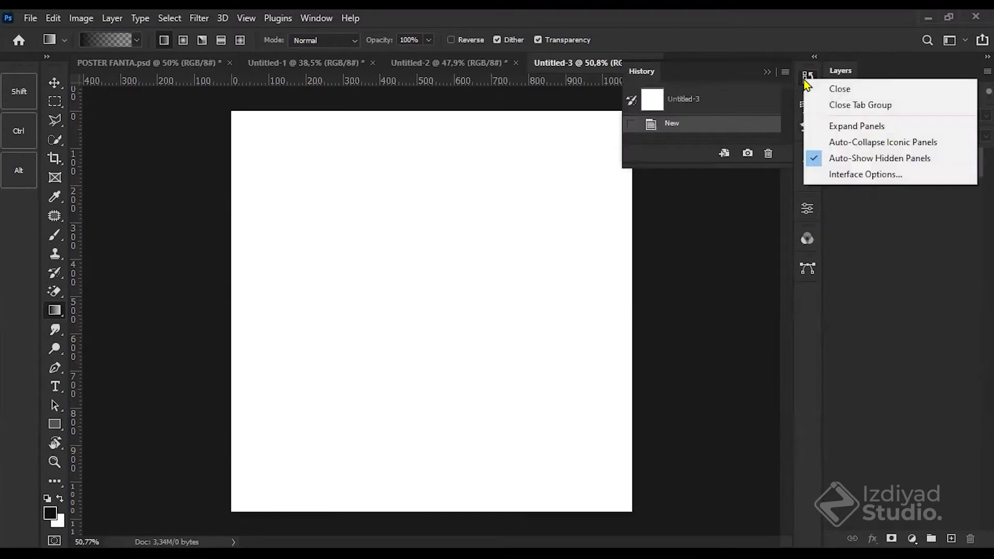
click(830, 90)
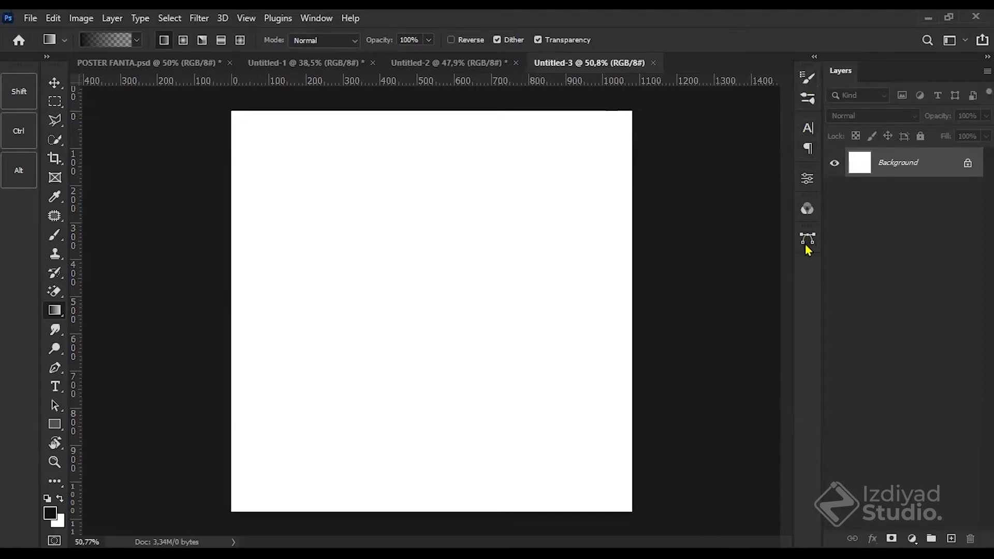
drag(24, 65, 20, 65)
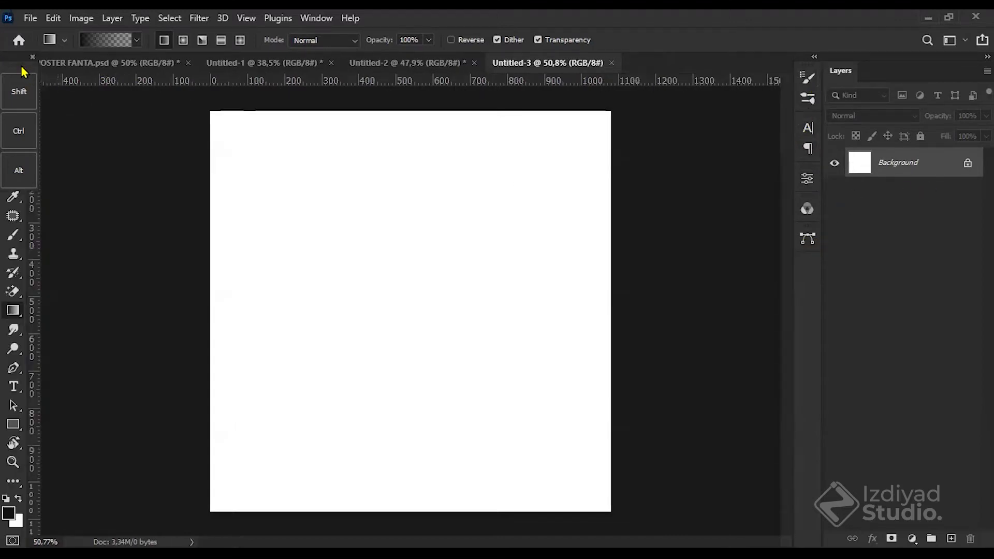
click(22, 60)
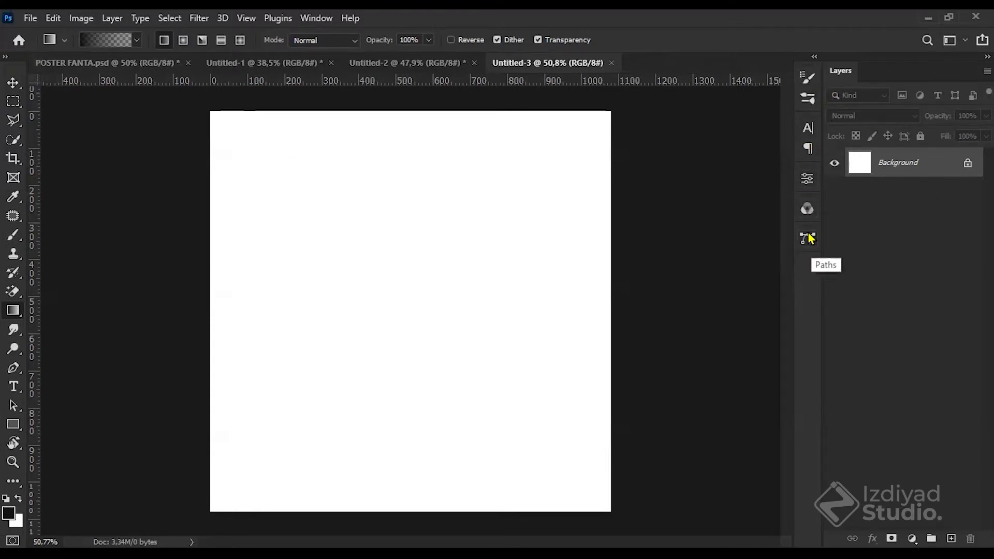
Step: Expand the docked Paths, Channels, Properties, Paragraph and Brushes panels one after another to examine their contents, and collapse them
click(809, 239)
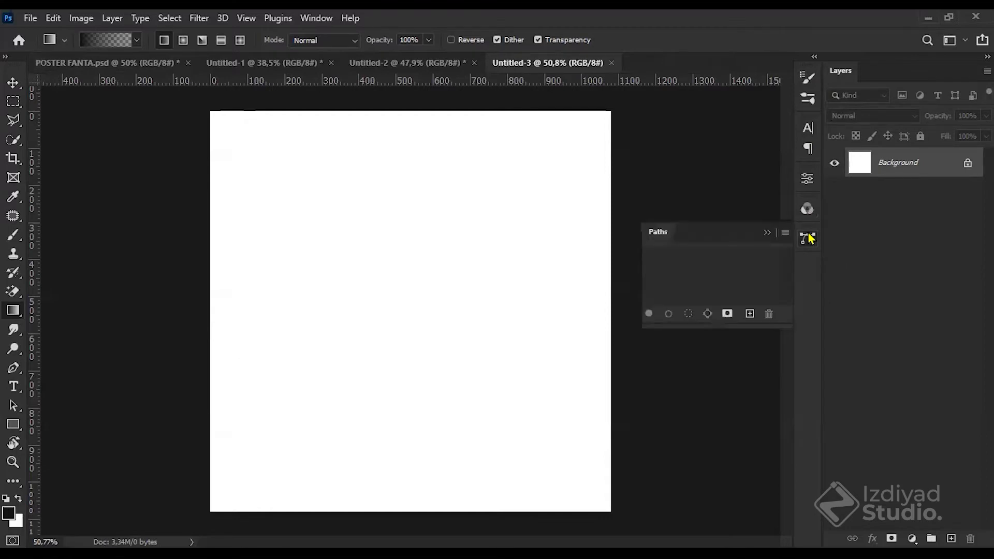
click(808, 239)
click(807, 208)
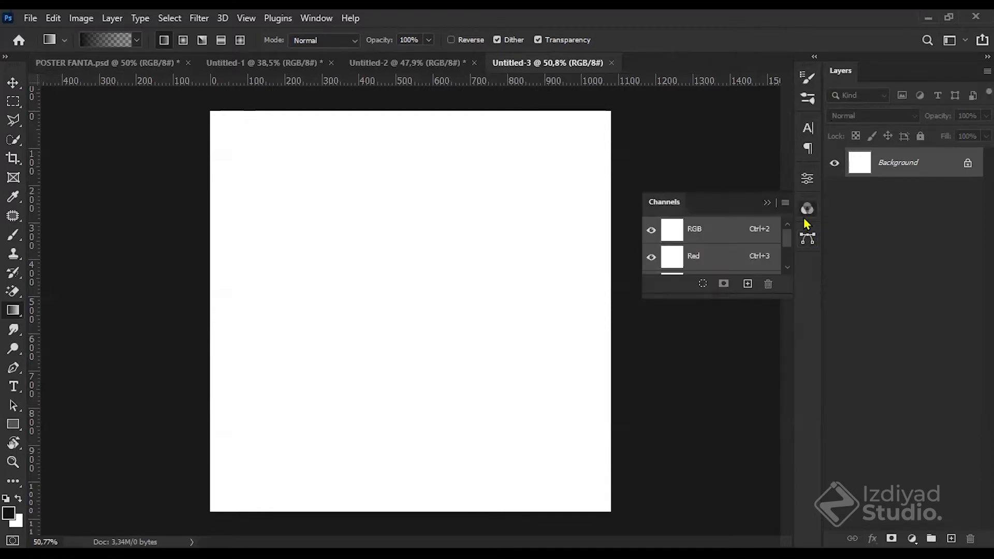
click(807, 208)
click(808, 182)
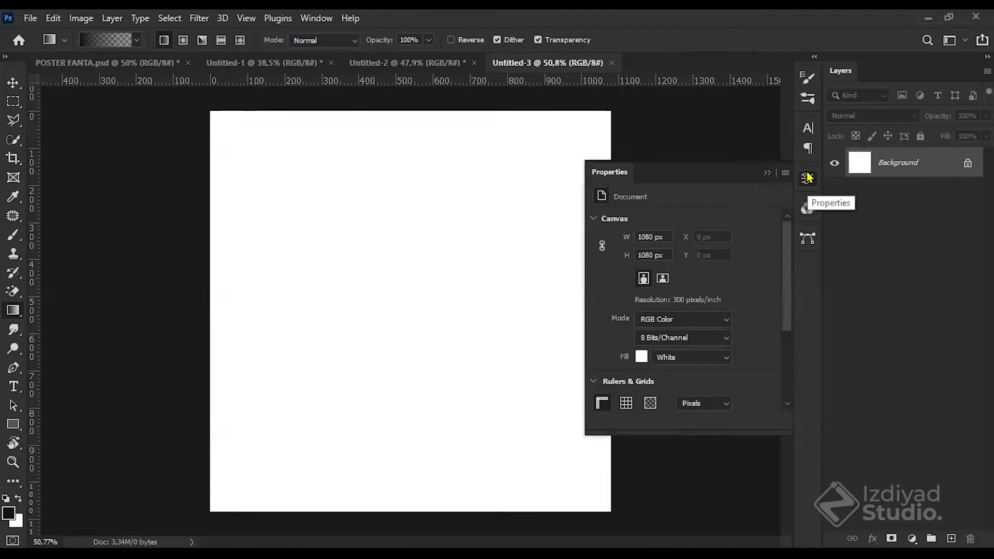
click(810, 149)
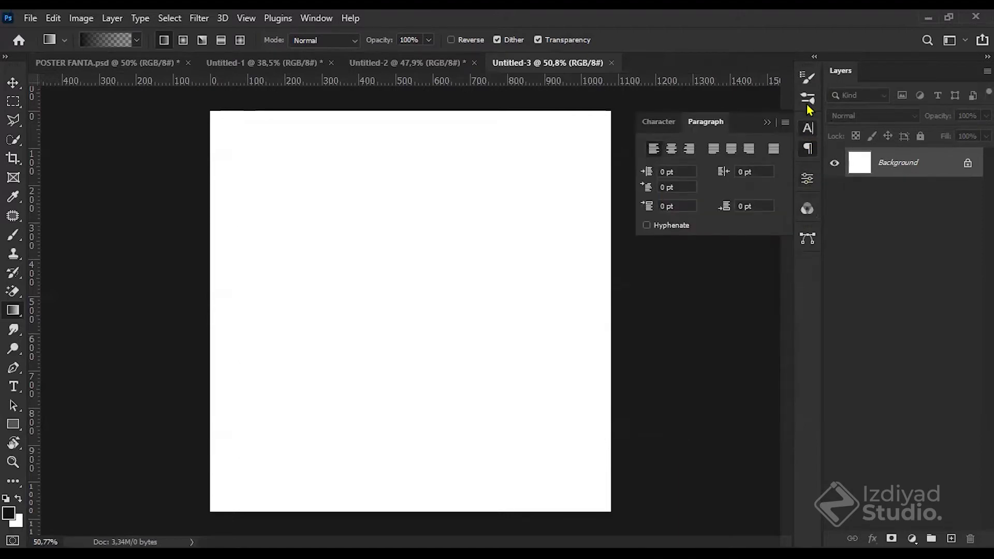
click(809, 78)
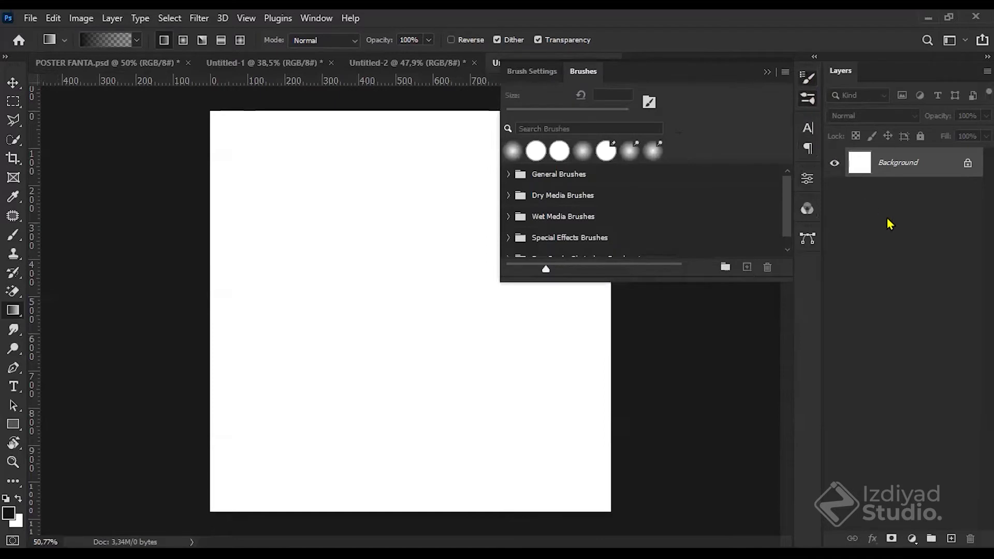
click(766, 73)
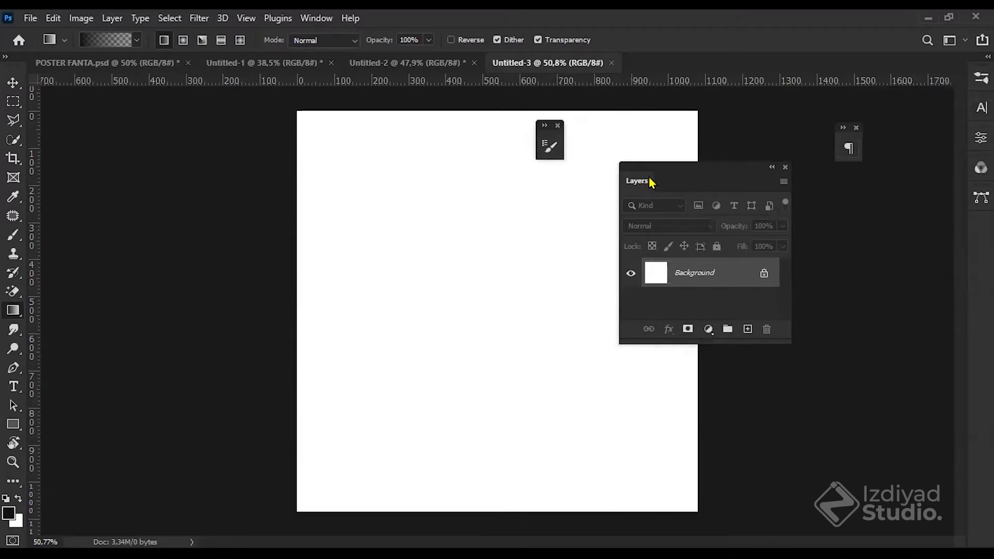
Step: Examine the available workspace presets and the reset and new workspace options without applying any
click(317, 19)
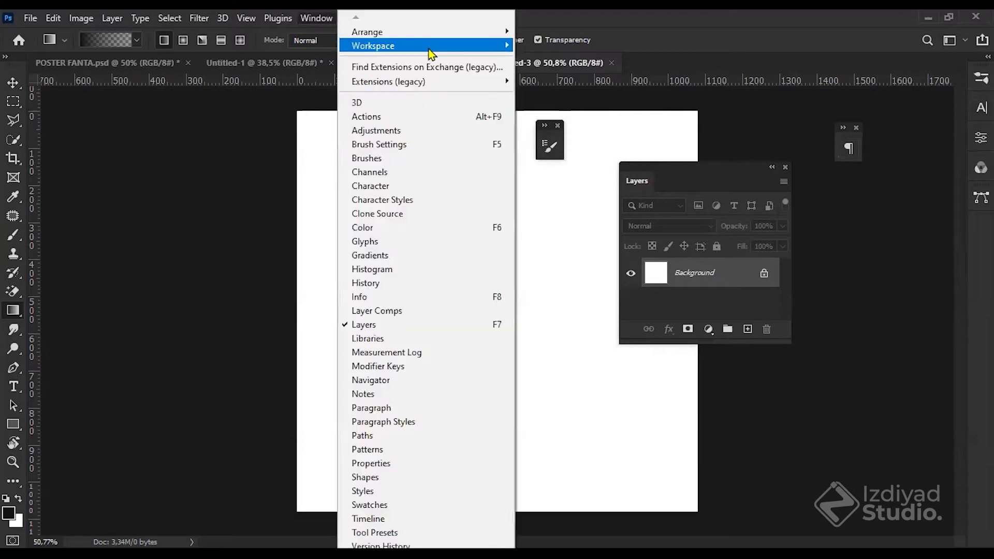
mouse_move(425, 52)
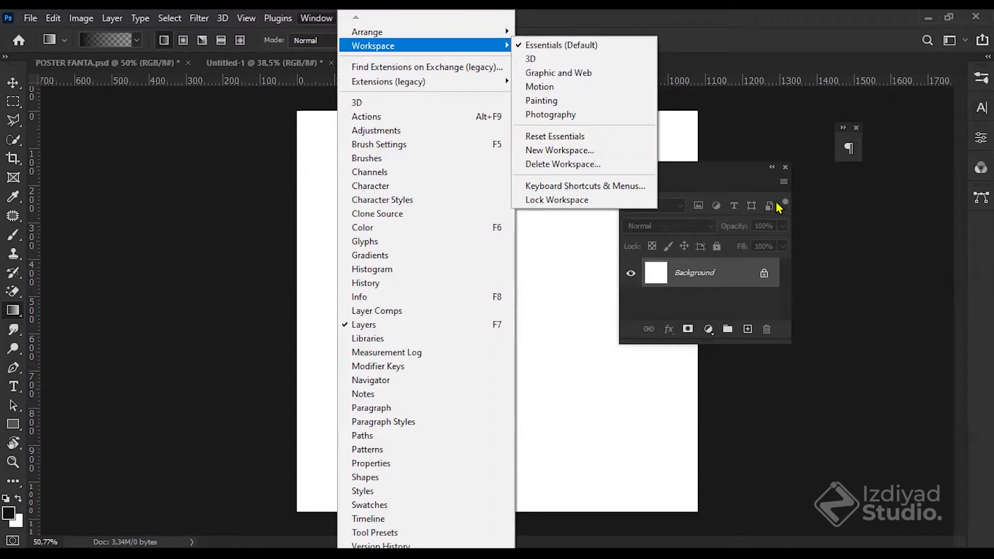
key(Escape)
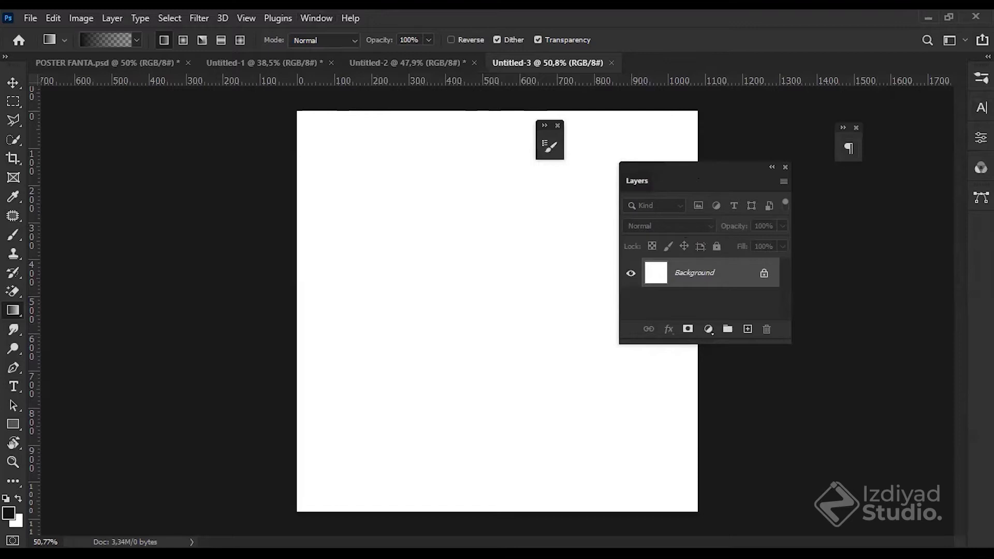
Step: Dock the floating Layers panel beside the icon strip, and the Paragraph and Brushes icons below Paths in the strip
drag(673, 167, 940, 172)
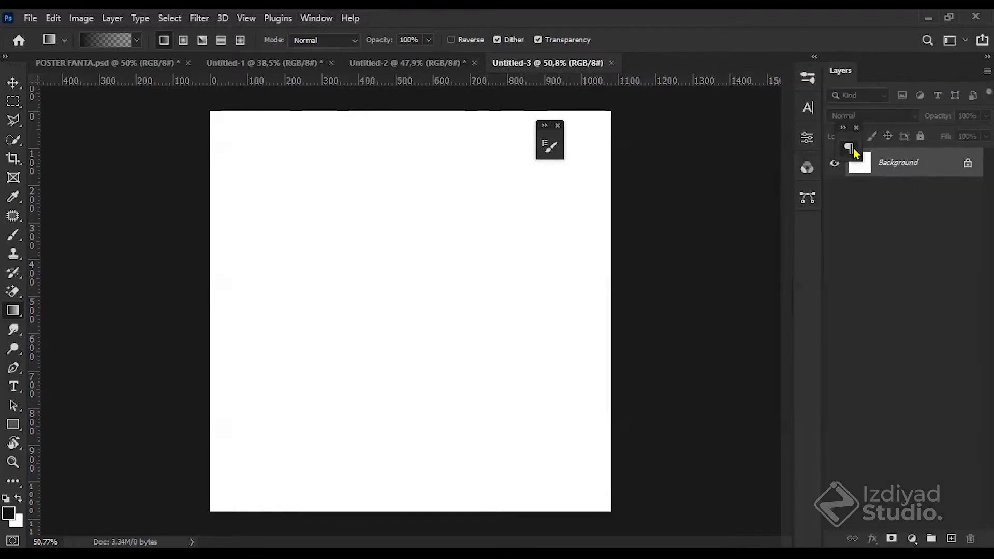
drag(811, 230, 810, 230)
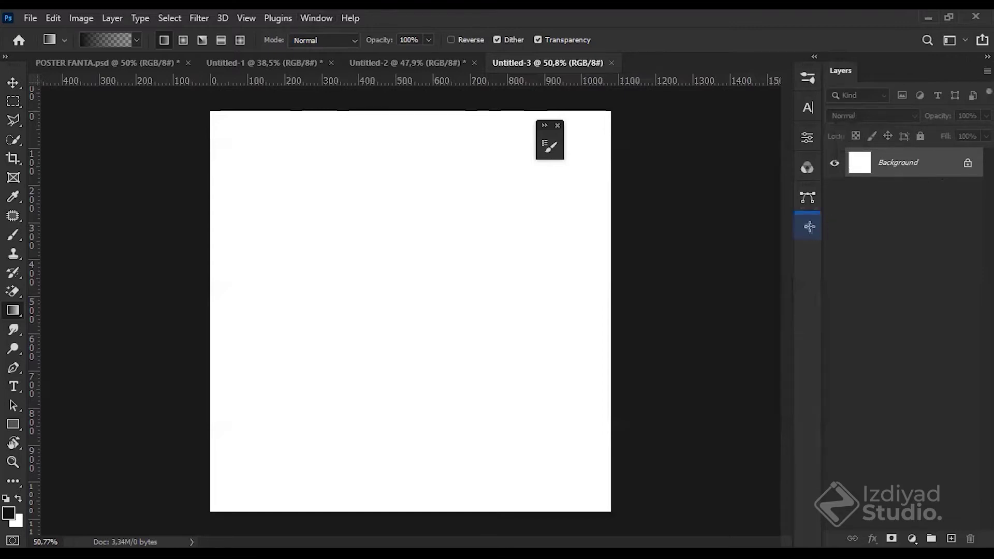
mouse_move(552, 151)
mouse_down()
mouse_move(797, 264)
mouse_move(849, 251)
mouse_move(807, 257)
mouse_up()
Step: In the blank Untitled-3 document, draw a black circle about 433 px across near the canvas centre
click(412, 64)
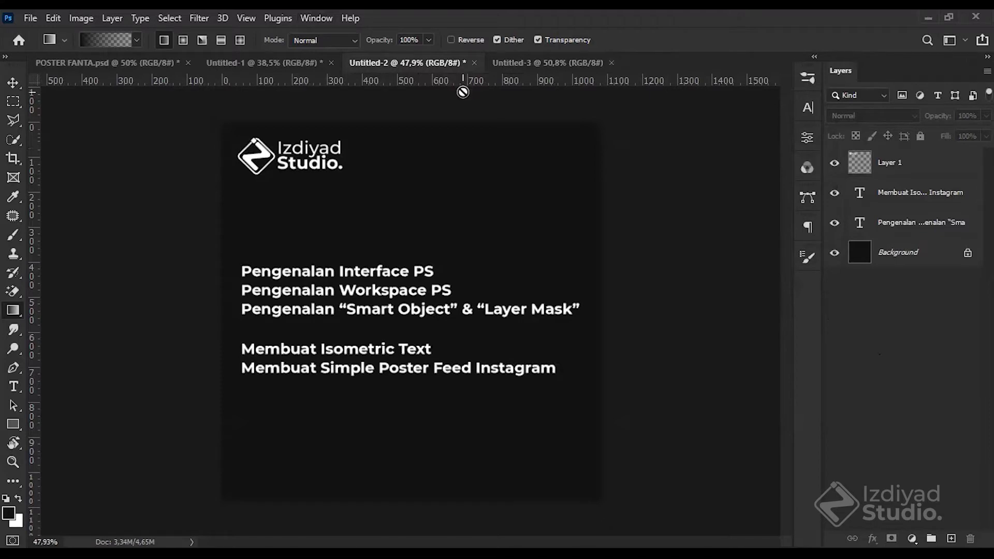
click(562, 66)
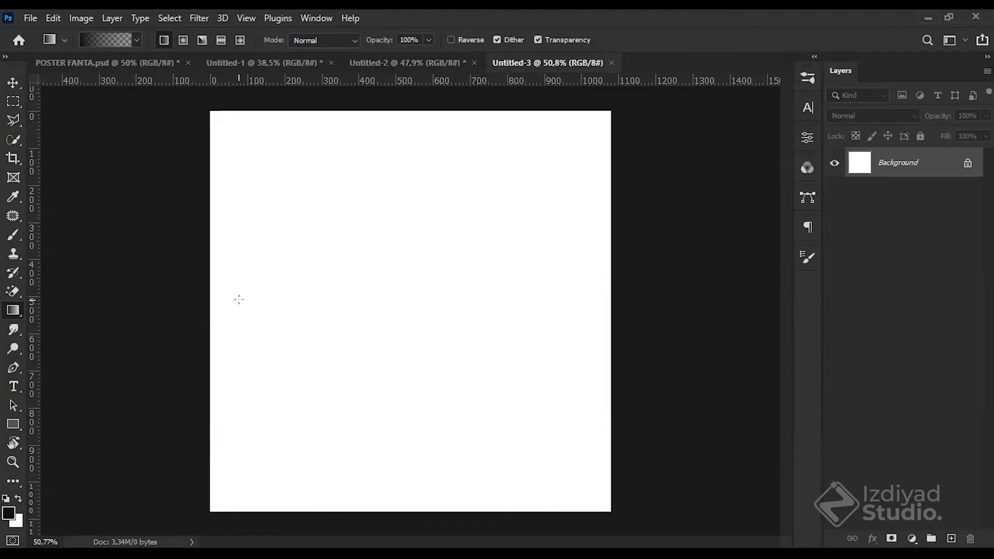
key(v)
click(13, 424)
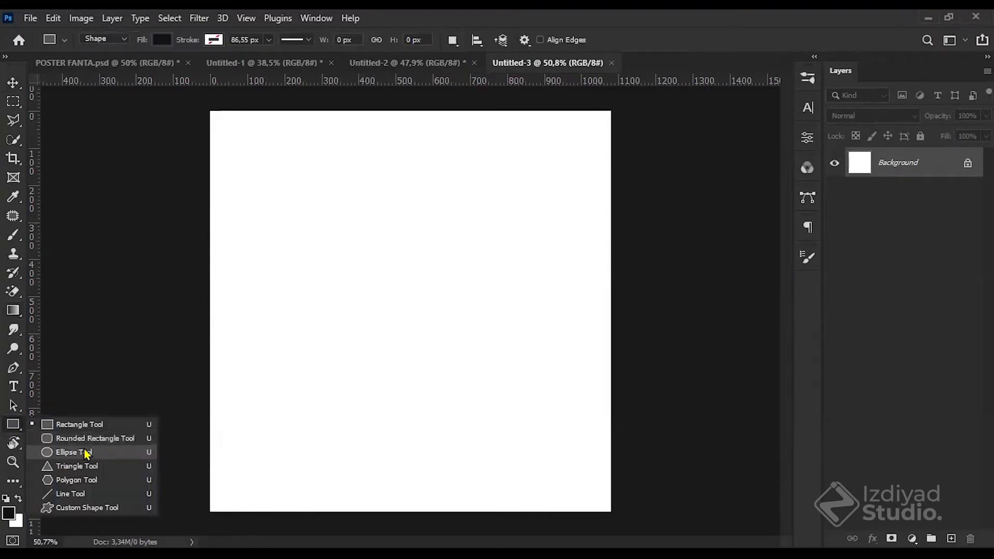
click(86, 453)
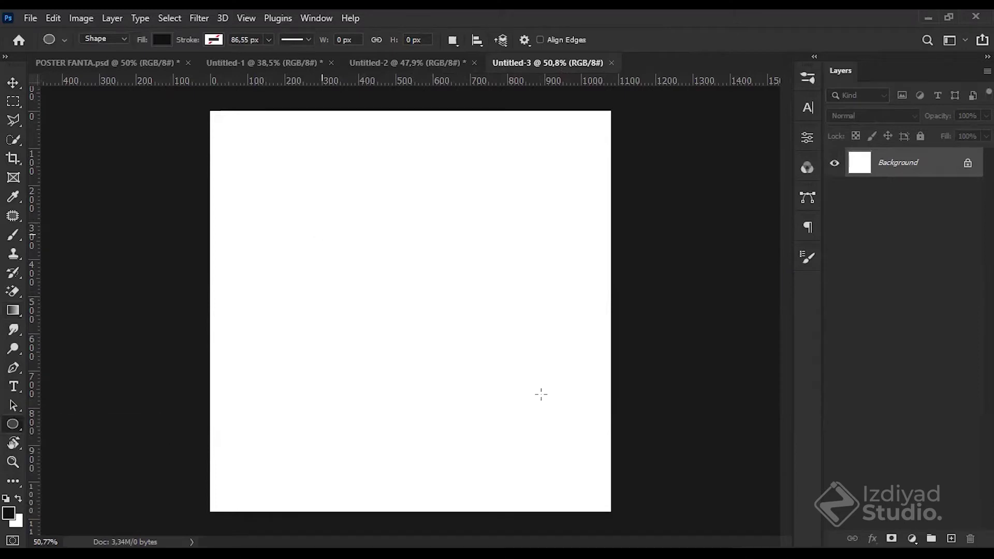
drag(322, 234, 482, 395)
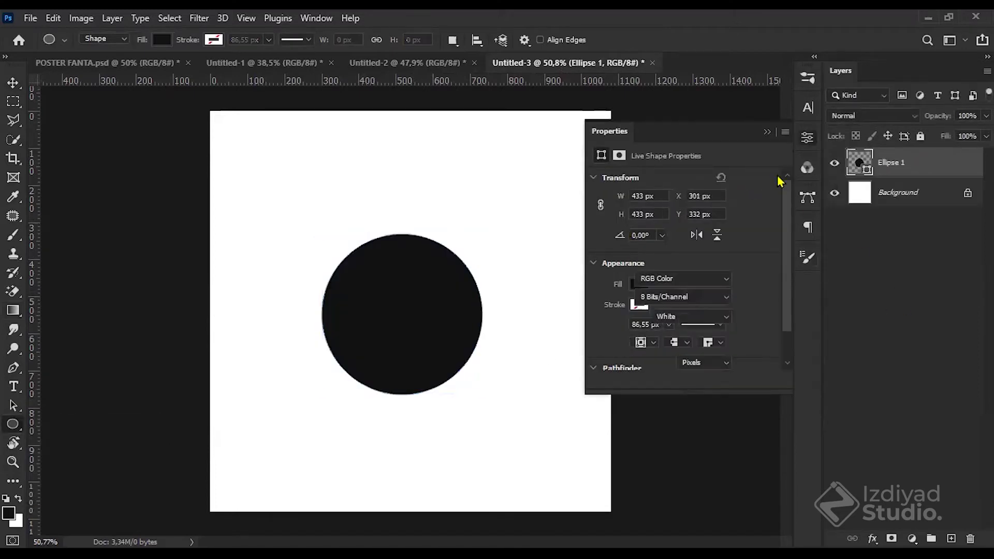
click(768, 131)
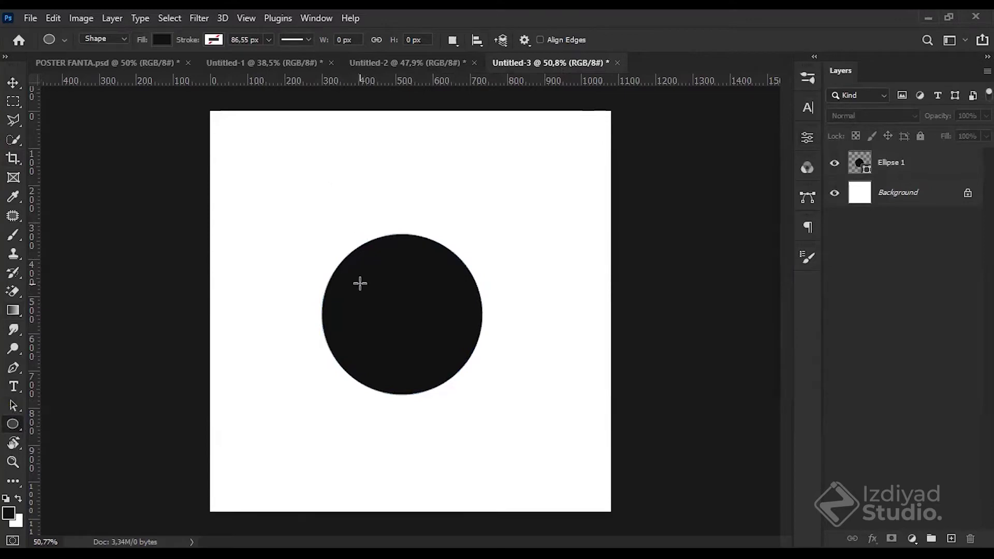
Step: Try to draw a small rectangle above the circle with the Ellipse 1 layer selected, and undo it
click(910, 163)
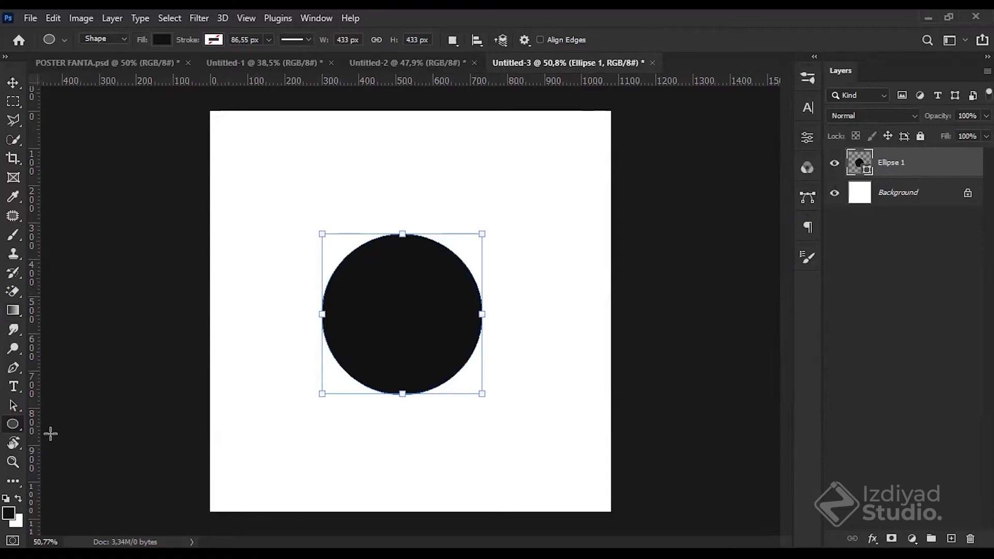
click(13, 429)
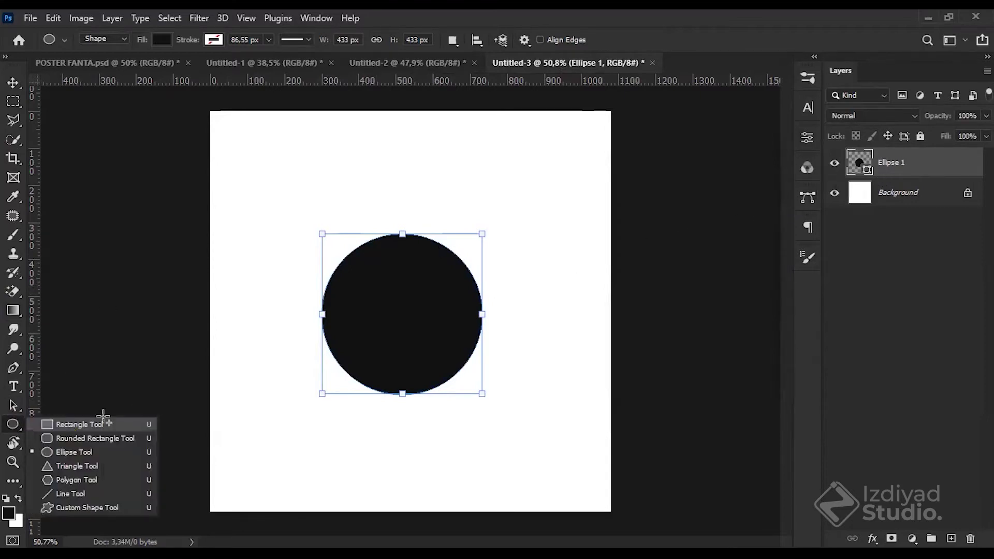
click(100, 419)
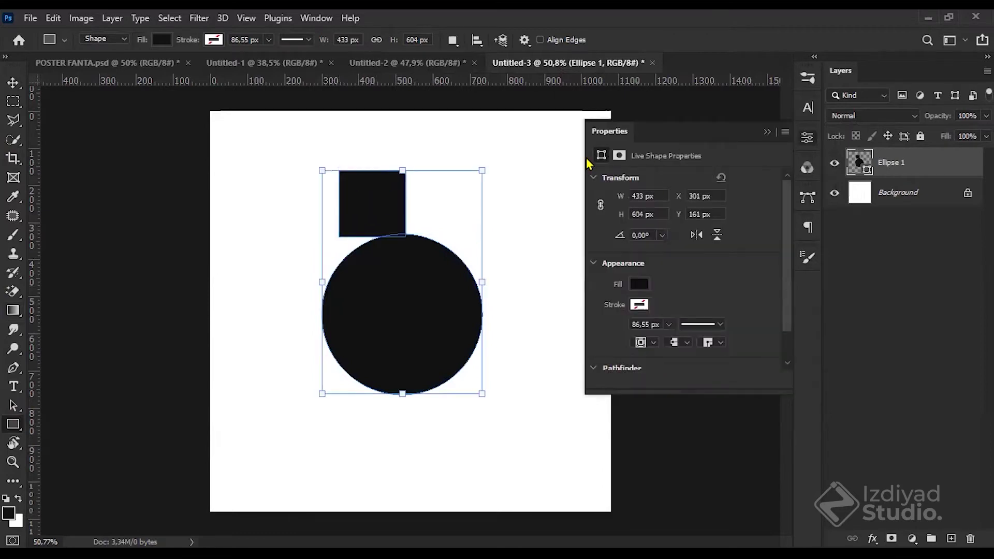
key(ctrl+z)
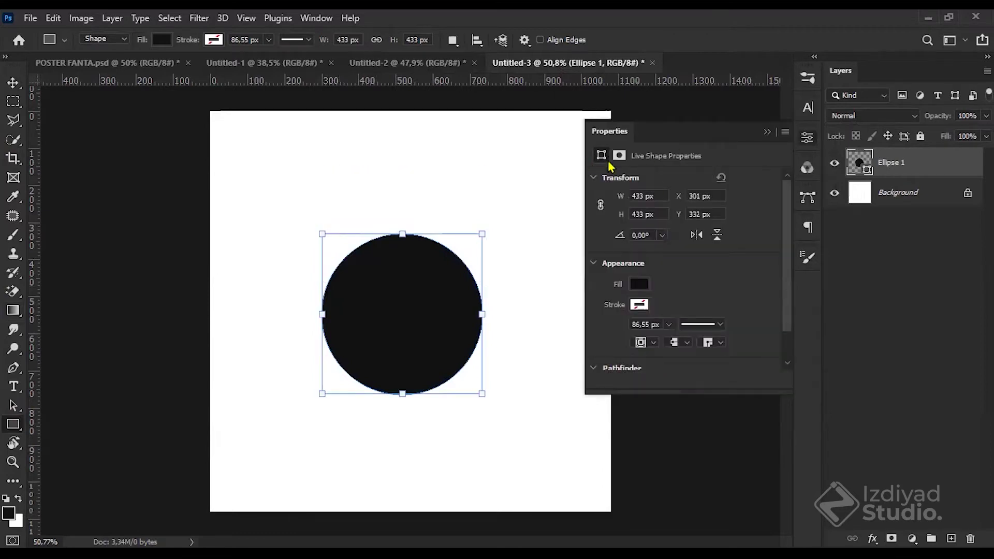
click(768, 131)
Step: Draw a square about 325 px wide on a new layer directly above Background, overlapping the circle, and fill it orange
click(901, 194)
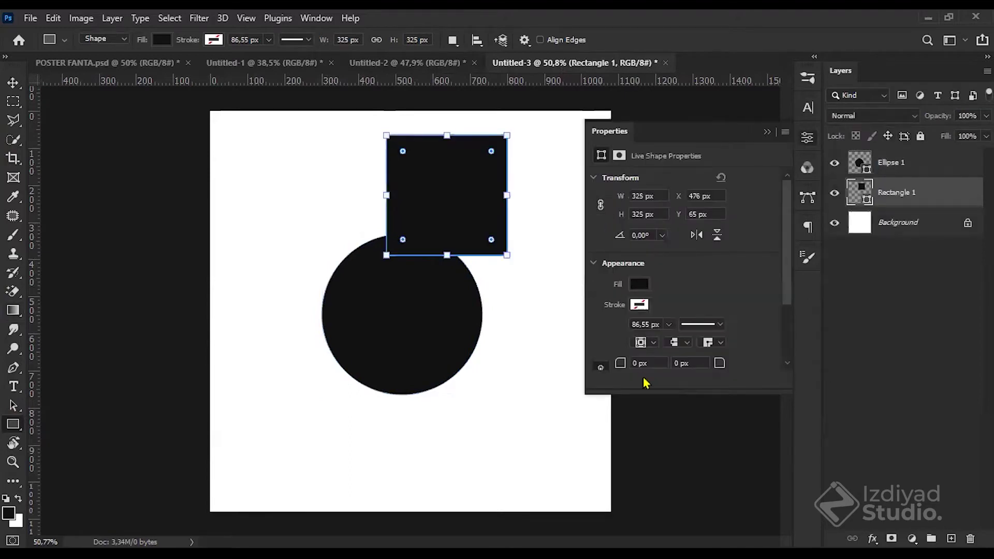
click(639, 283)
click(602, 362)
click(879, 348)
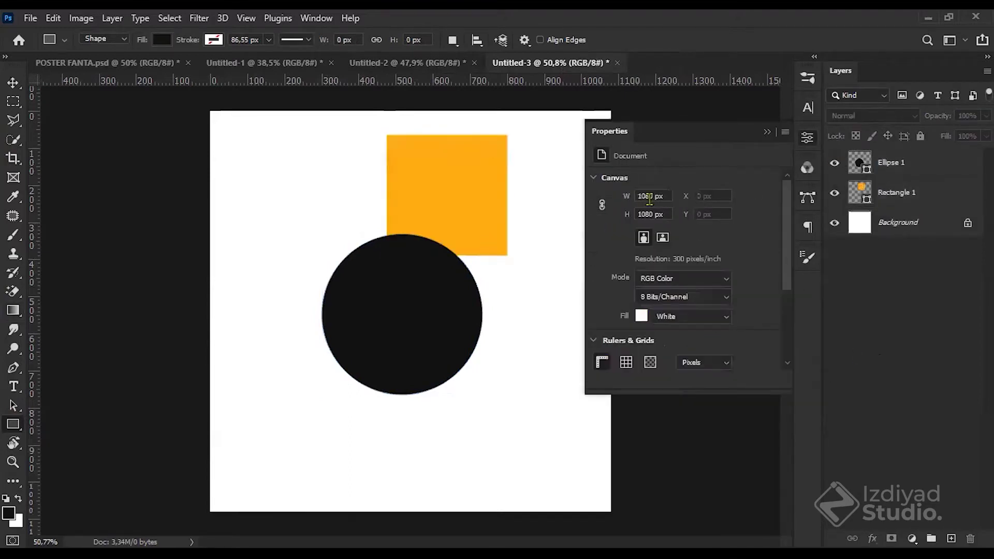
click(766, 132)
Step: Move the orange square down and slightly right so it sits partly behind the black circle's right side
key(v)
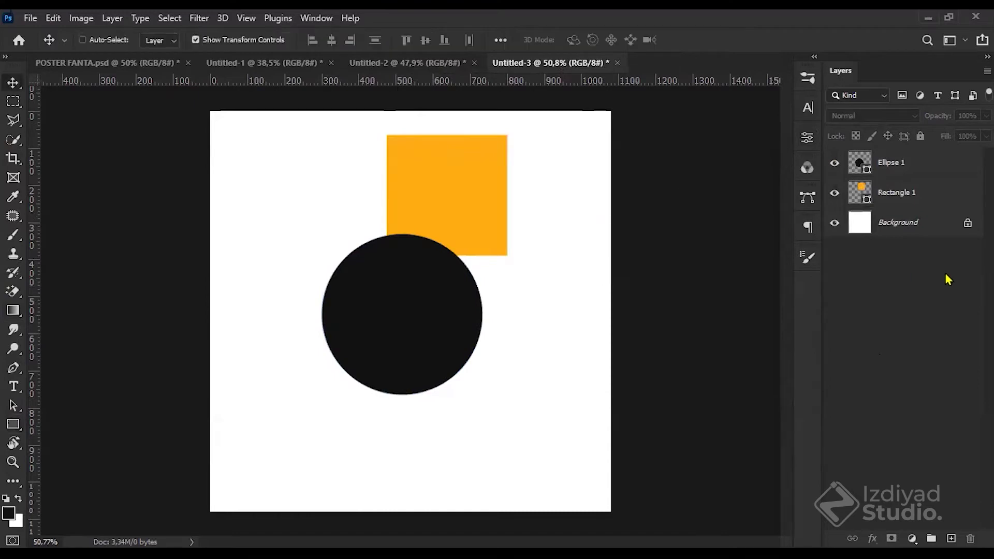
click(914, 191)
drag(480, 199, 480, 199)
drag(489, 282, 501, 291)
click(899, 195)
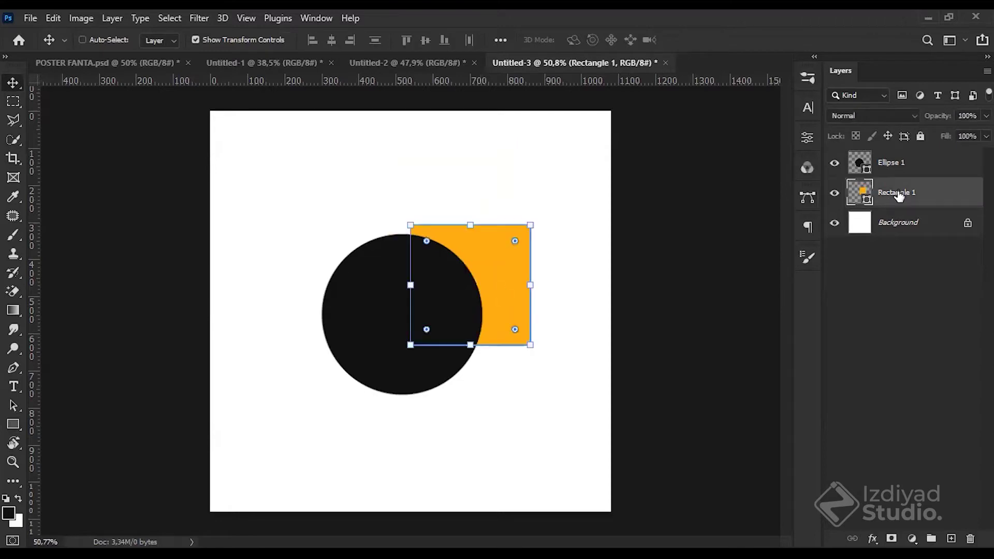
Step: Move the Ellipse 1 layer beneath Rectangle 1 so the orange square covers the black circle, and clear the layer selection
click(901, 166)
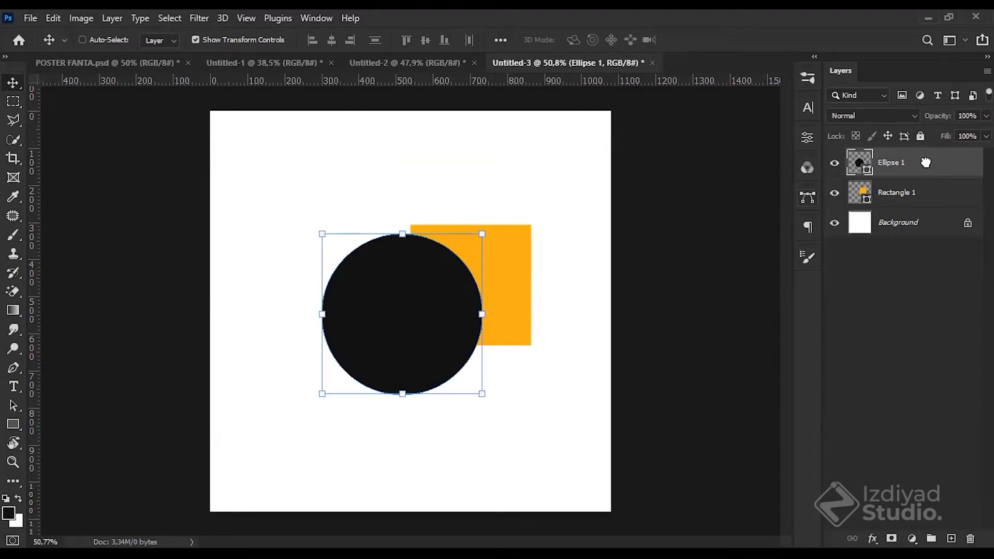
drag(930, 201, 932, 204)
ctrl+click(922, 199)
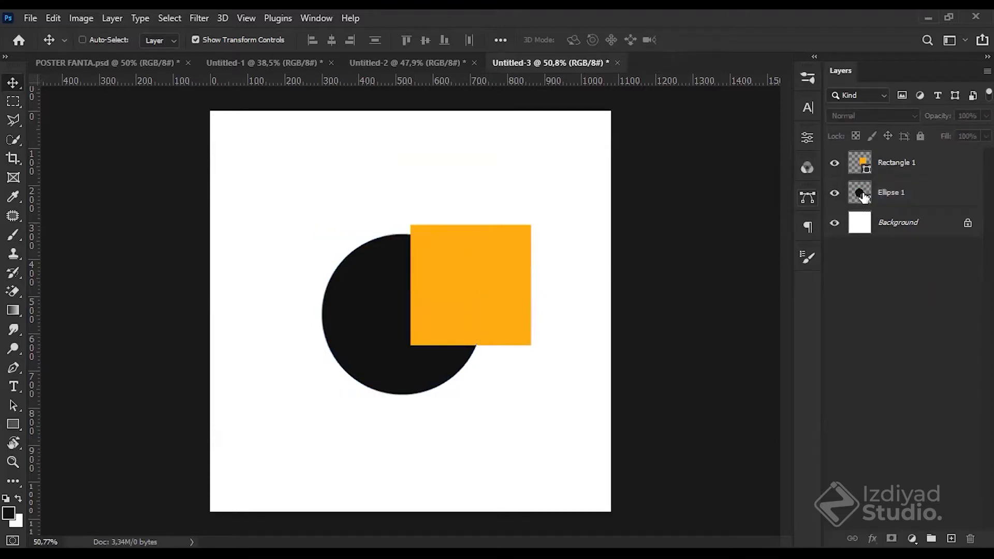
click(901, 194)
click(910, 169)
click(903, 198)
ctrl+click(881, 205)
click(914, 172)
click(910, 196)
click(917, 171)
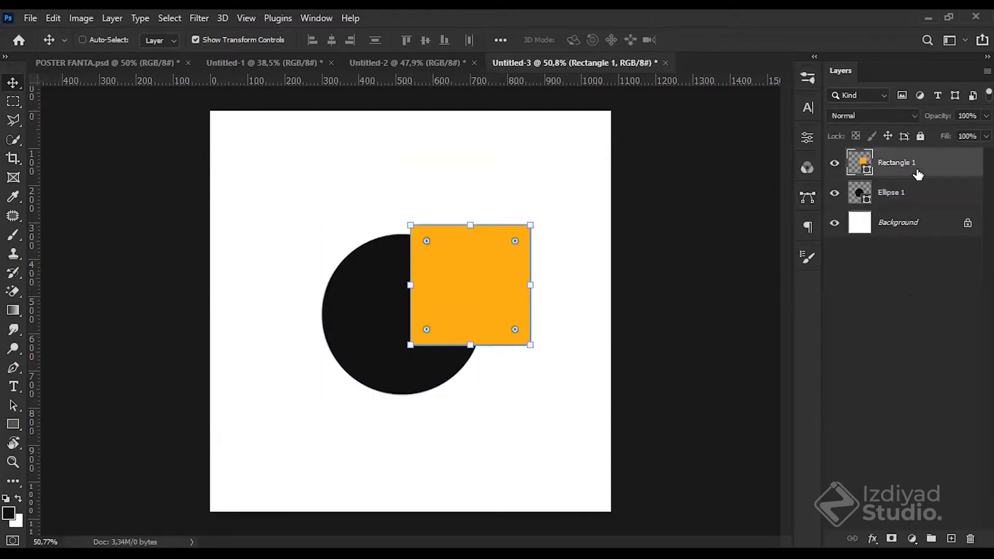
Step: Try to draw a triangle about 280 px wide over the circle with the Rectangle 1 layer selected, and undo it
click(15, 427)
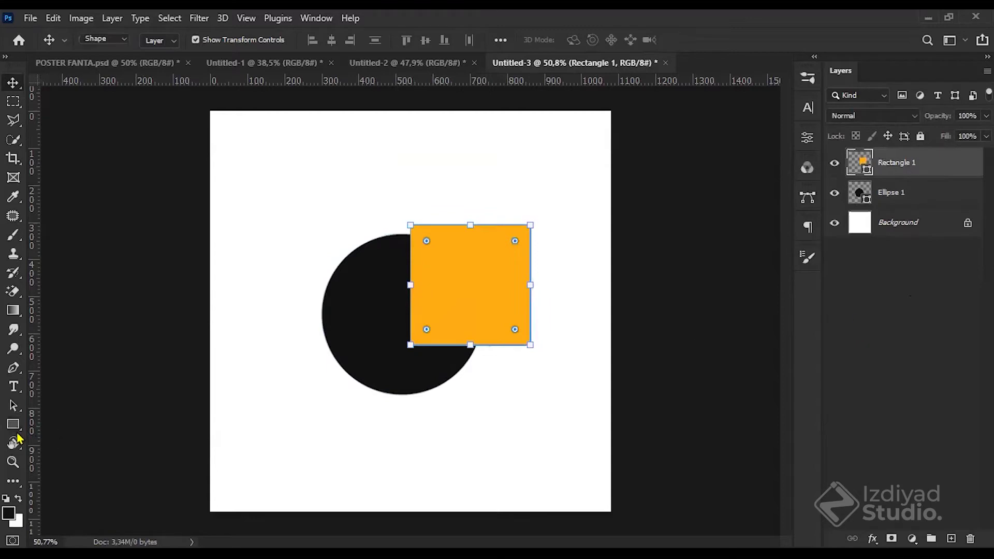
click(68, 467)
drag(293, 224, 397, 314)
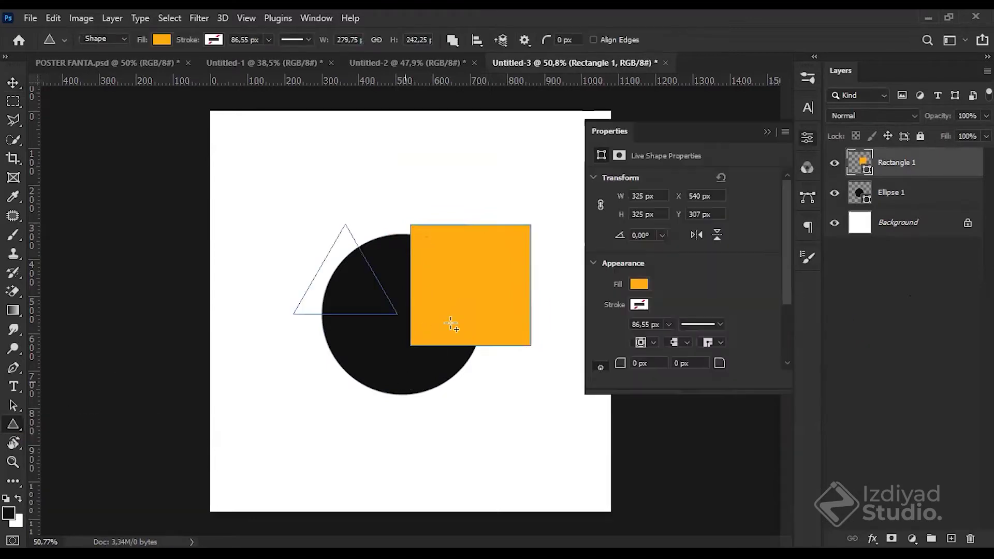
key(ctrl+z)
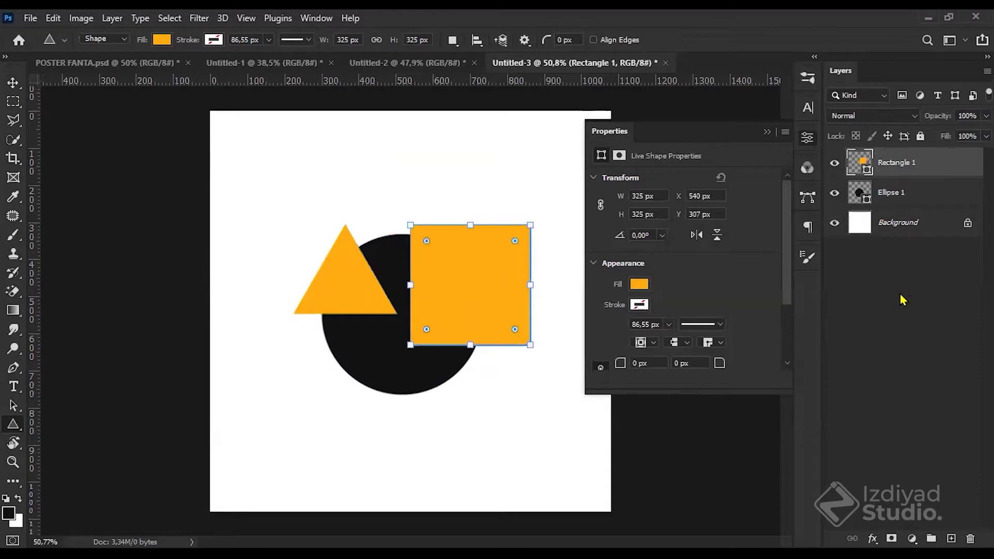
Step: Draw a triangle about 310 px wide and 269 px tall on a new layer directly above Background, overlapping the circle, and fill it red
click(914, 220)
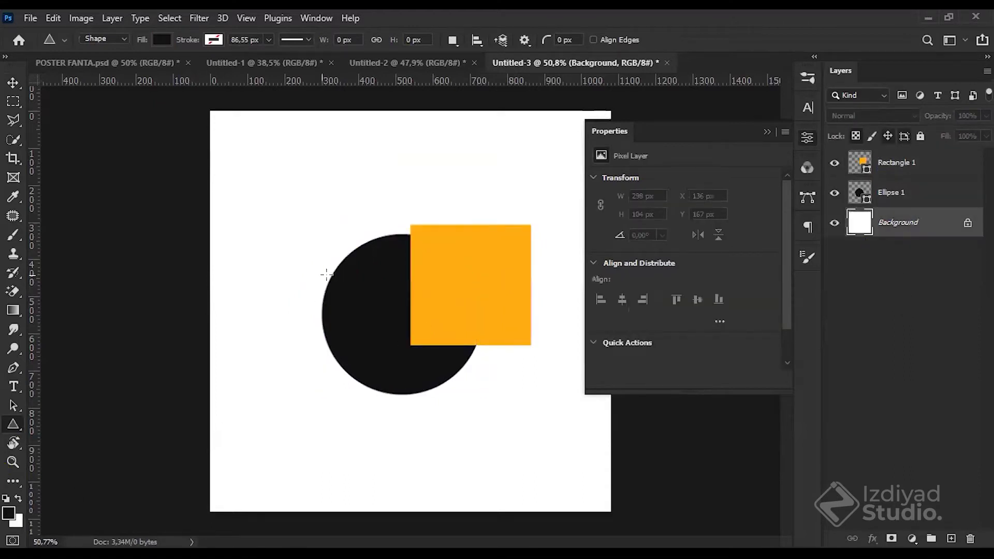
drag(281, 222, 395, 321)
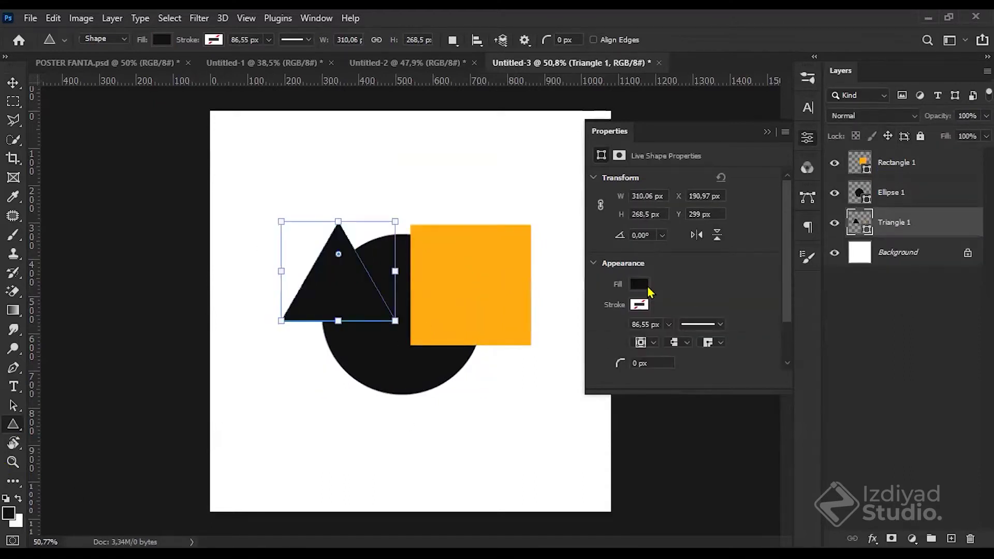
click(639, 284)
click(761, 361)
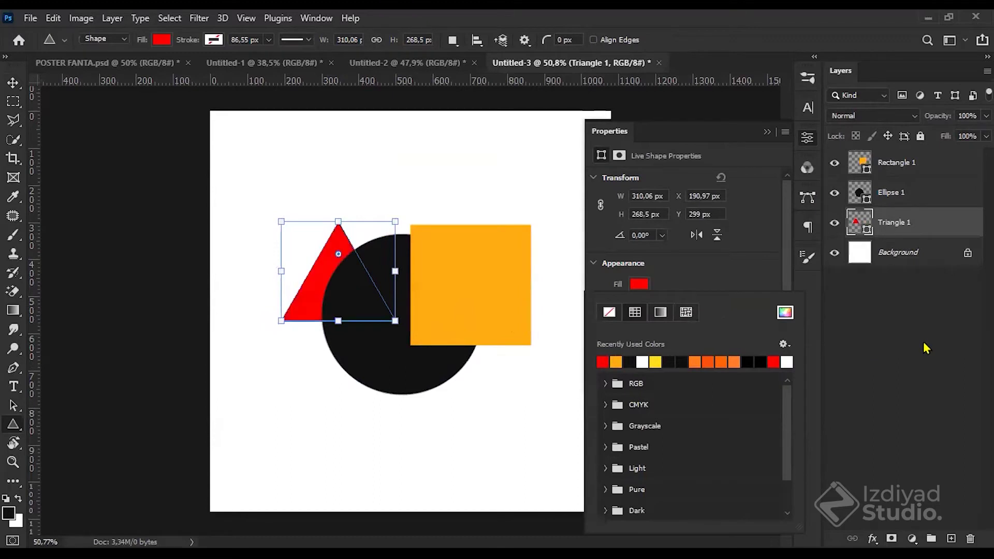
click(926, 348)
click(767, 131)
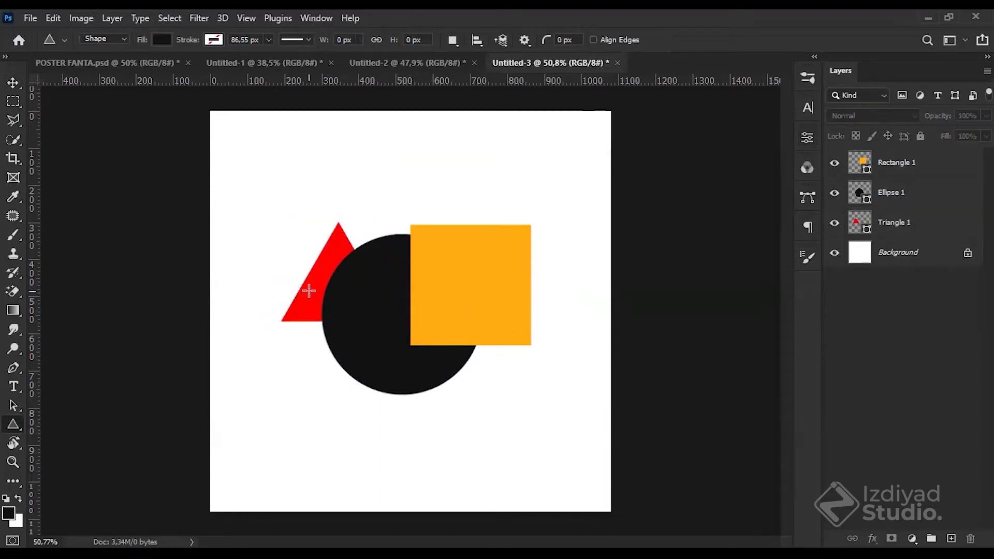
Step: Place the Triangle 1 layer between Rectangle 1 and Ellipse 1, and shift the red triangle right so the square partly covers it
key(v)
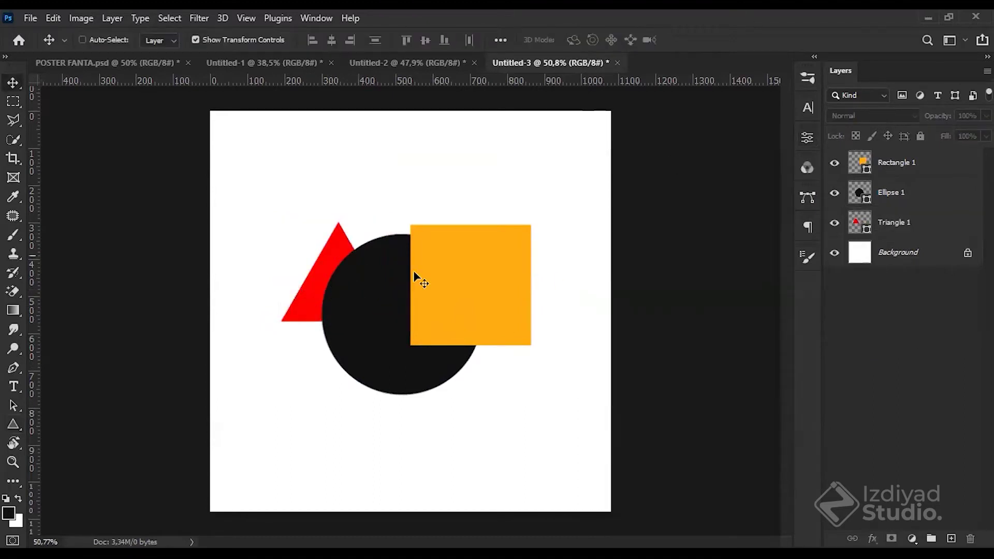
click(903, 223)
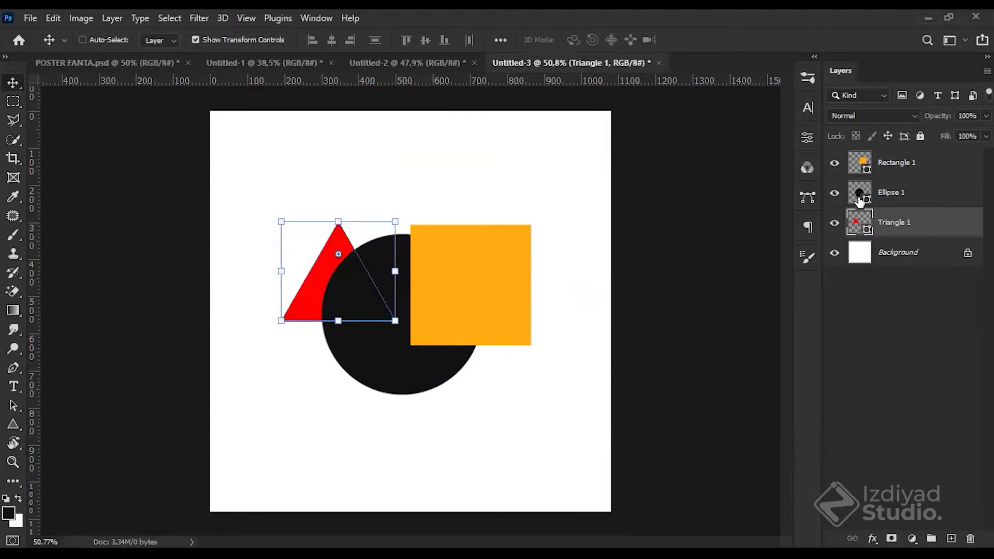
drag(927, 219, 926, 179)
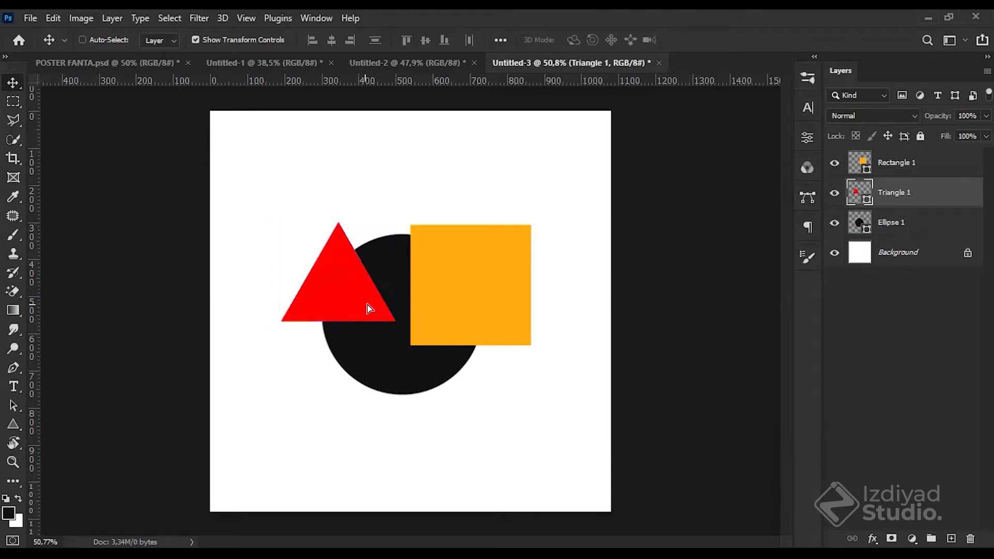
mouse_move(367, 309)
mouse_down()
mouse_move(439, 308)
mouse_move(384, 309)
mouse_up()
Step: Bring the Triangle 1 layer above Rectangle 1, to the top of the layer stack
click(880, 172)
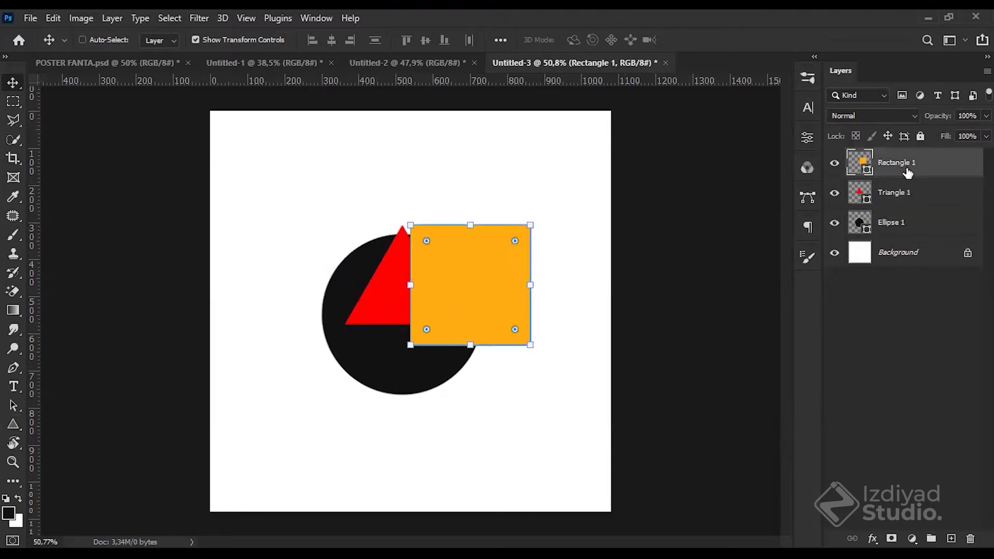
click(903, 193)
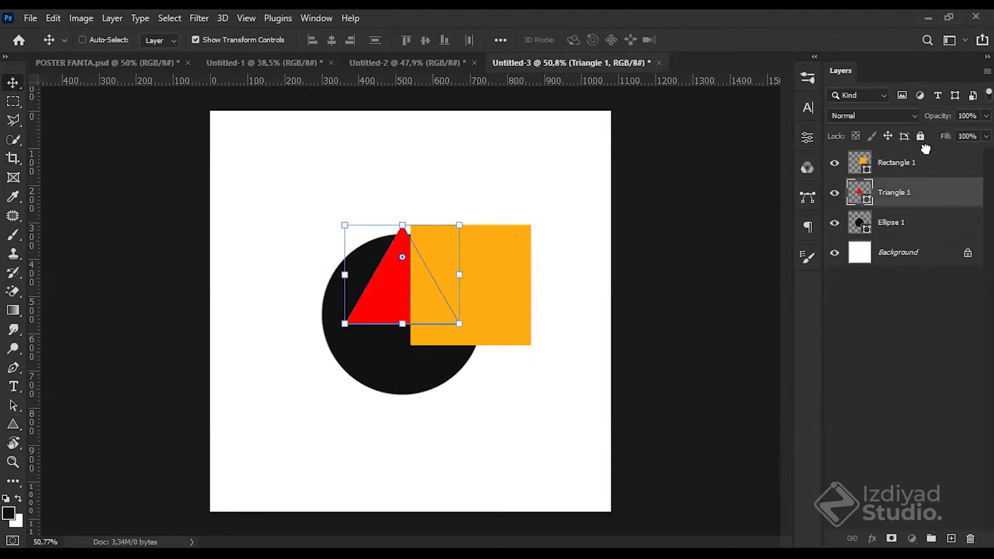
key(ctrl+bracketright)
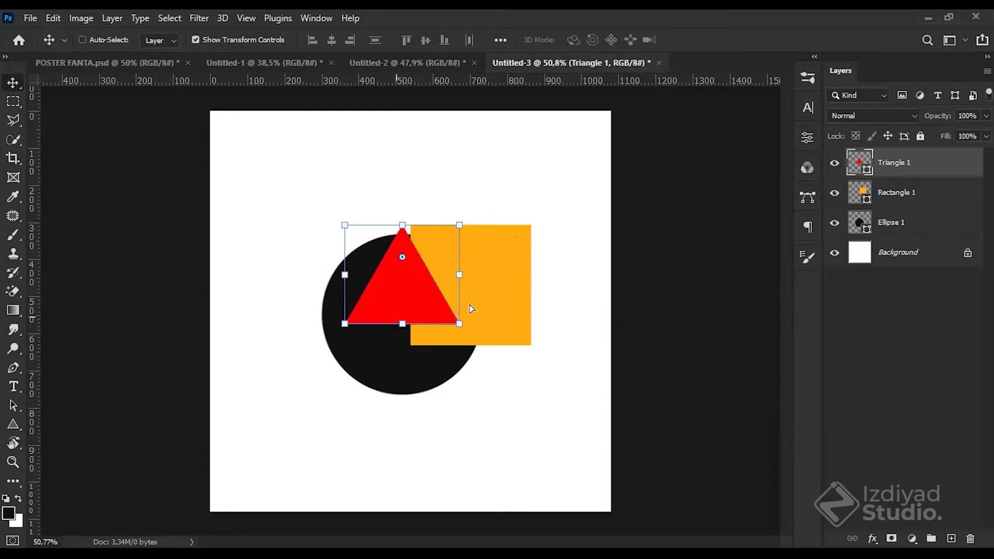
Step: Remove the Triangle 1 and Rectangle 1 layers, leaving only Ellipse 1 above Background
key(ctrl+z)
key(ctrl+z)
key(ctrl+z)
key(ctrl+z)
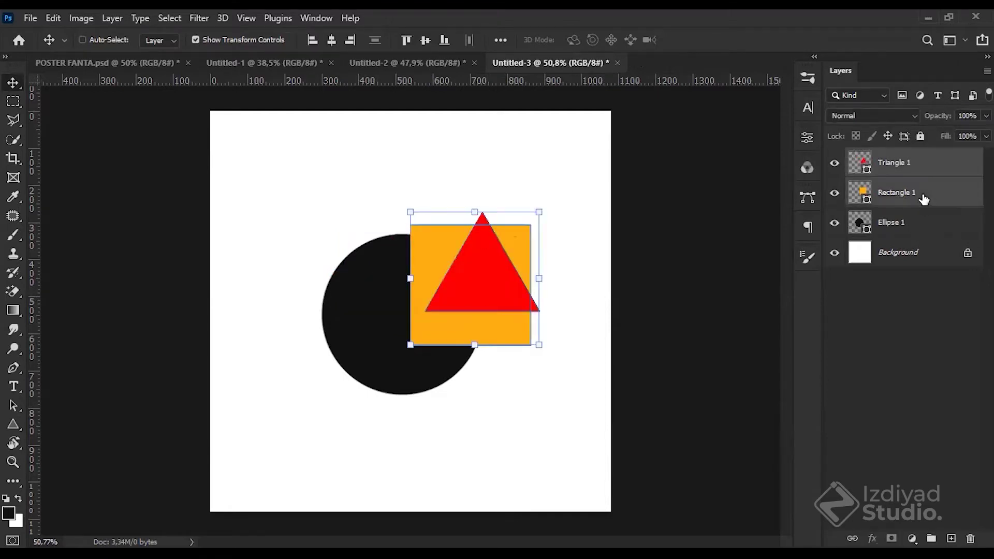
click(892, 324)
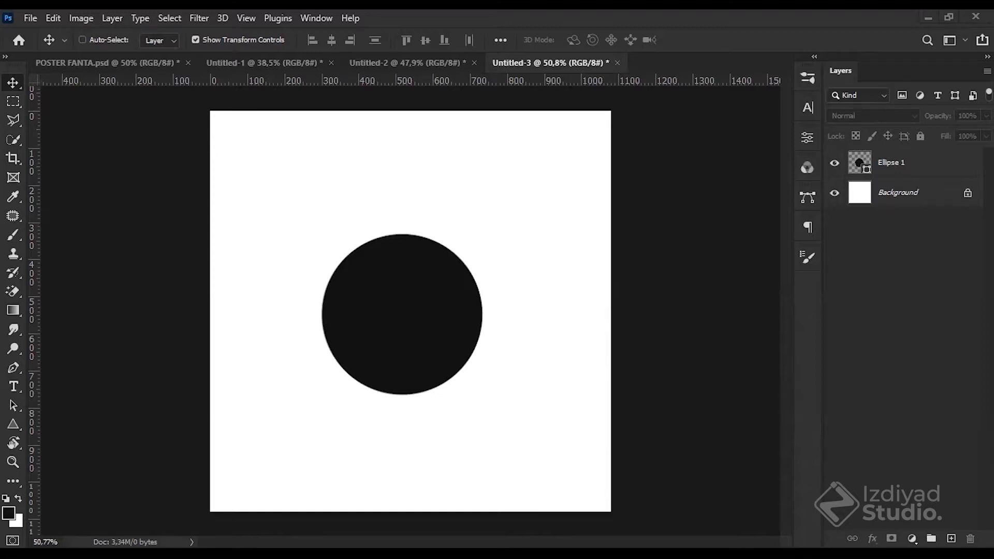
Step: Open CETAK_FOTO_dan_PAS_FOTO_.jpg, select the portrait subject, and hide the yellow backdrop with a layer mask
key(ctrl+o)
click(92, 194)
click(158, 178)
key(Return)
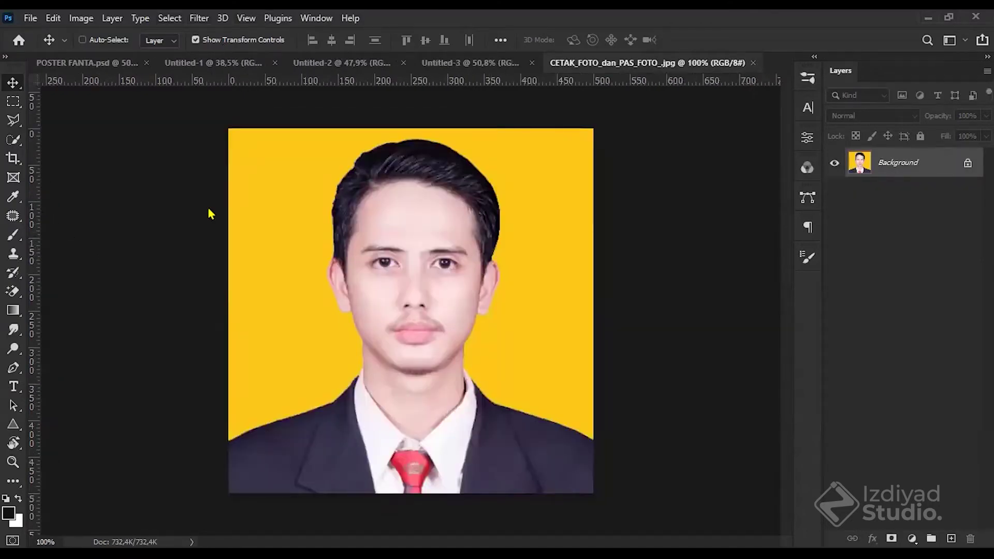
click(169, 19)
click(212, 191)
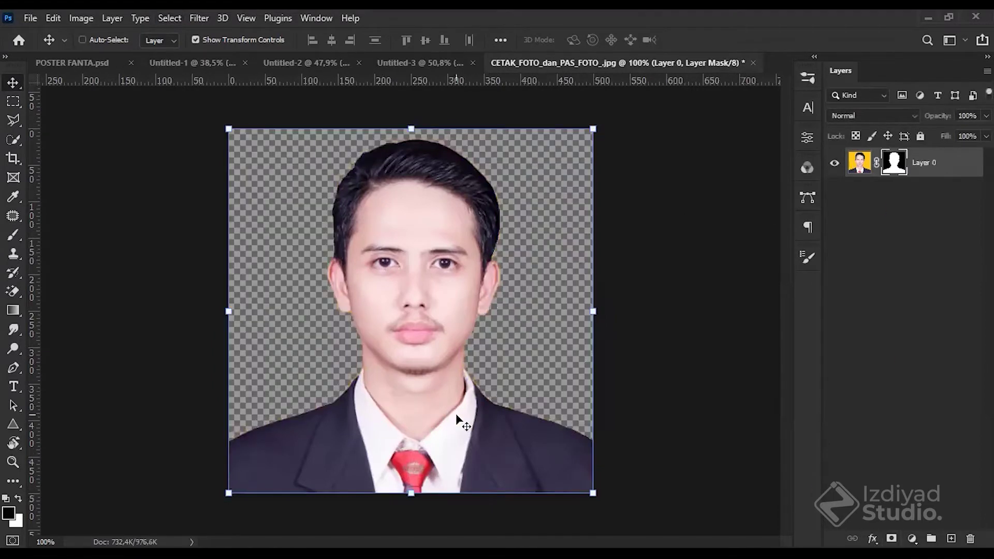
Step: Bring the masked portrait into Untitled-3 and centre it over the black circle, with its lower edge at the circle's bottom
drag(433, 57, 449, 270)
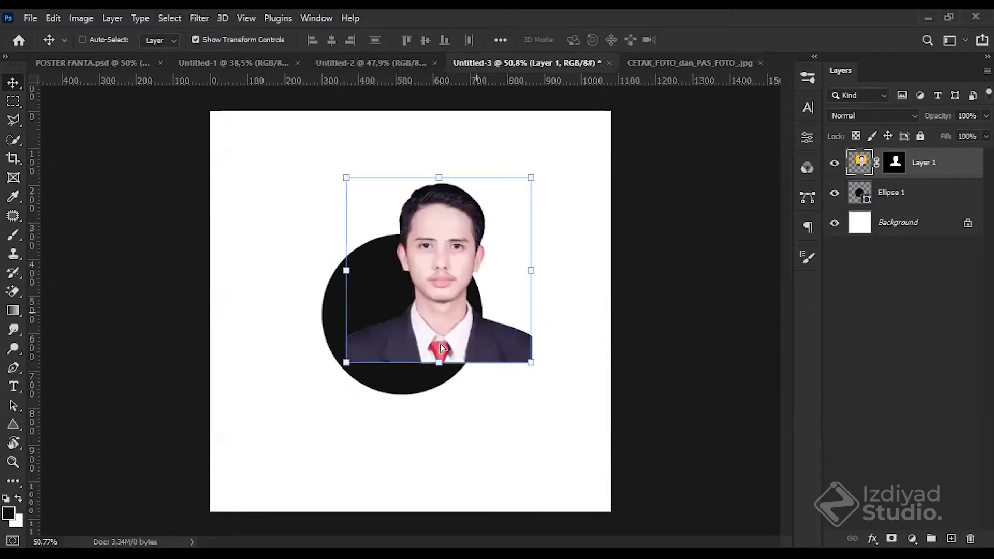
drag(442, 348, 405, 381)
click(877, 315)
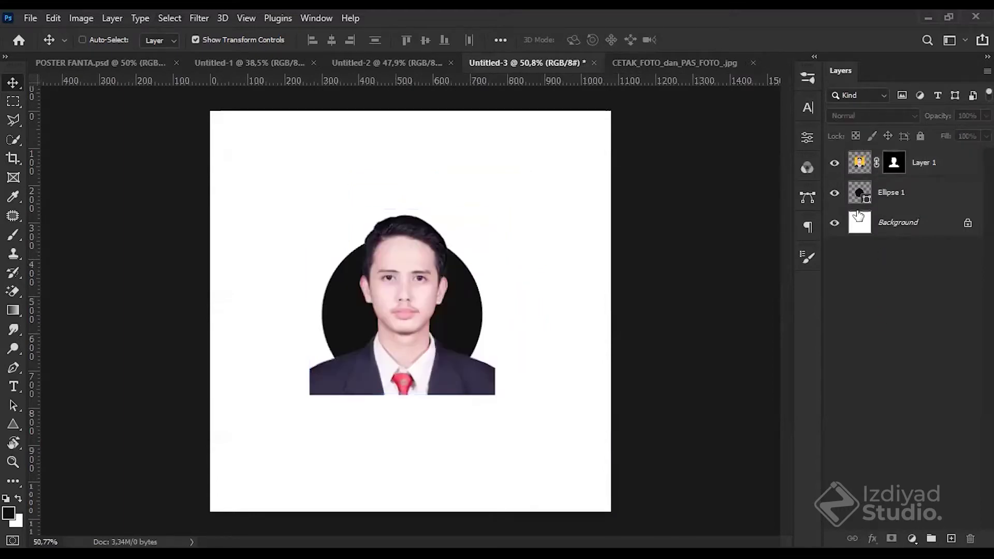
Step: Rename the portrait's layer, Layer 1, as Foto
click(949, 190)
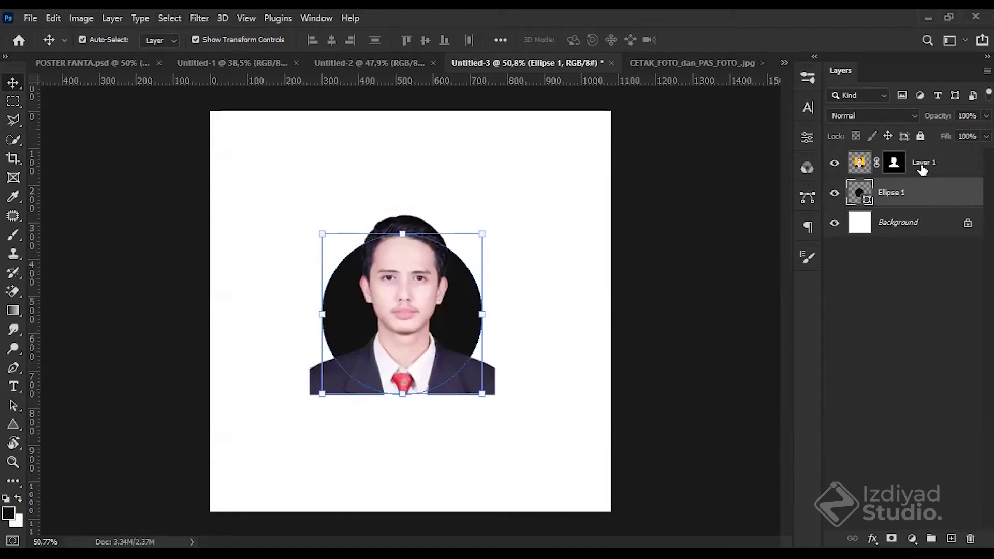
click(923, 172)
click(924, 197)
click(943, 162)
double_click(922, 163)
text(Foto)
key(Return)
Step: Rename the circle's layer, Ellipse 1, as Lingkaran
click(903, 200)
double_click(901, 195)
text(Lingkaran)
key(Return)
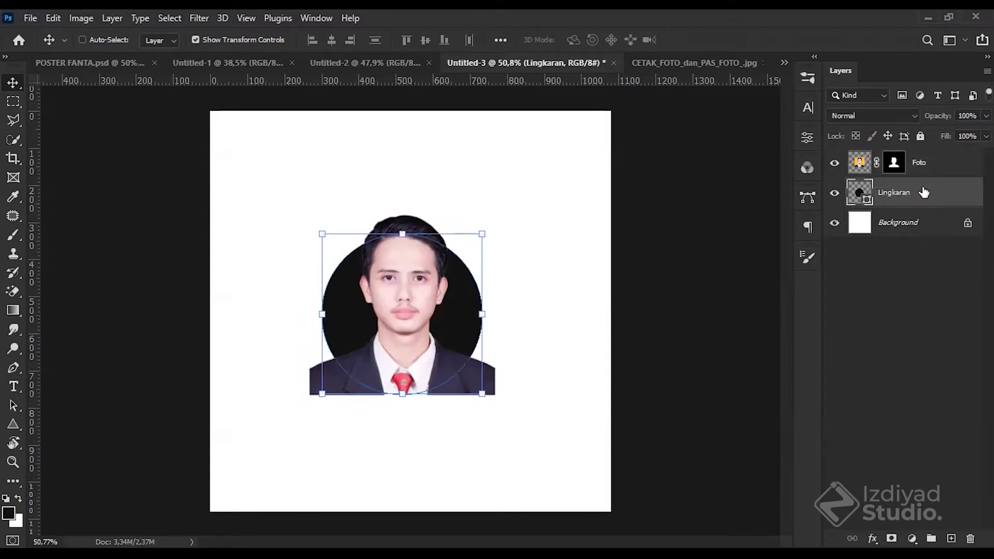
Step: Practise selecting the Foto and Lingkaran layers individually and together, and clear the selection
ctrl+click(936, 175)
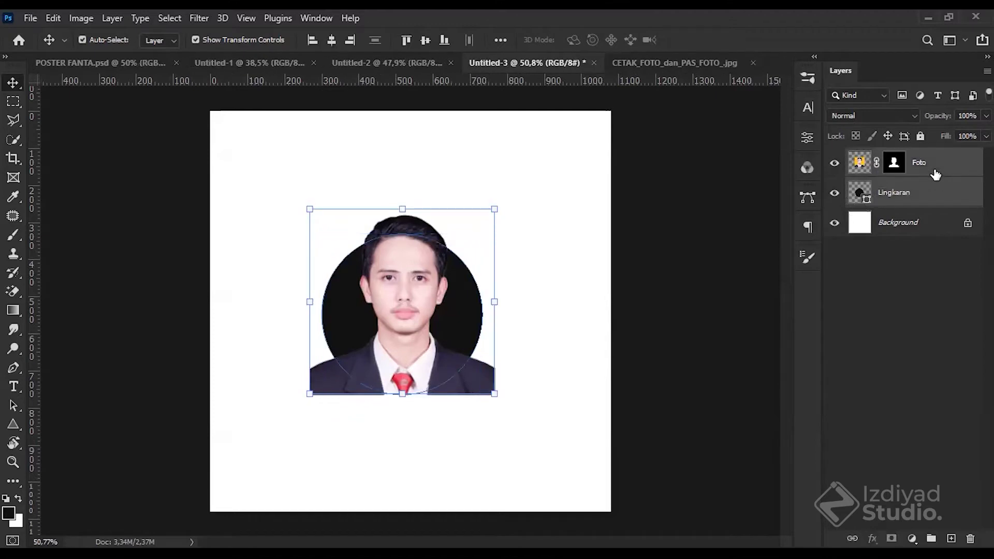
click(909, 348)
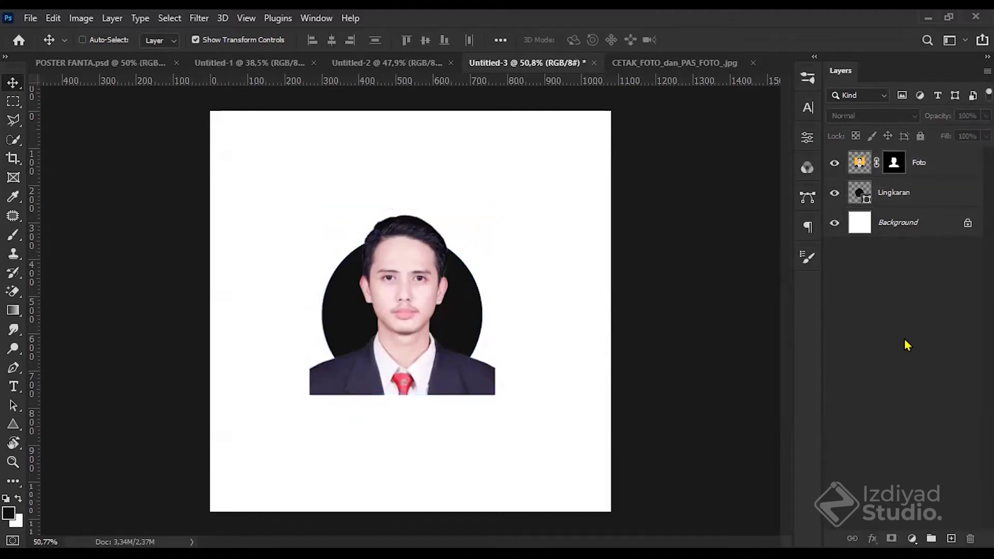
click(898, 168)
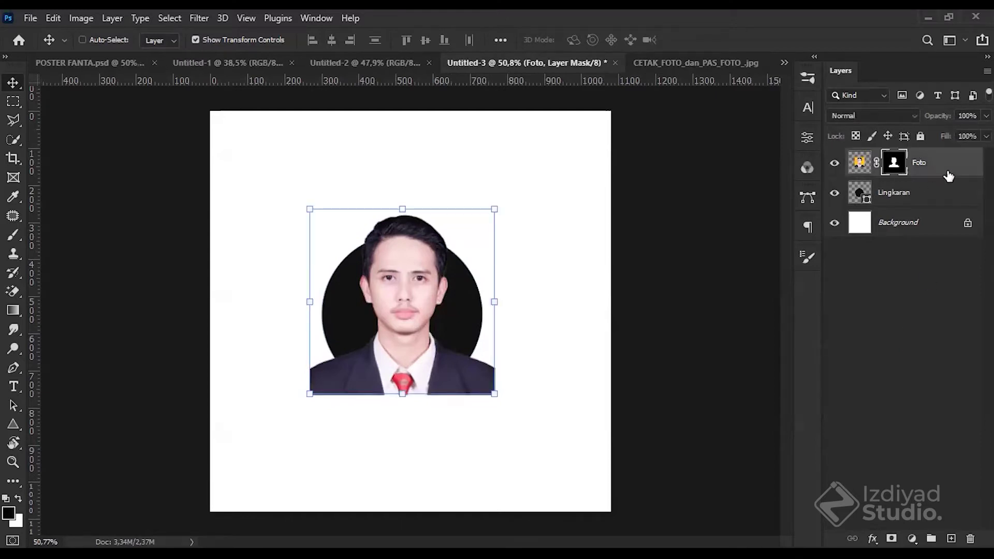
click(932, 193)
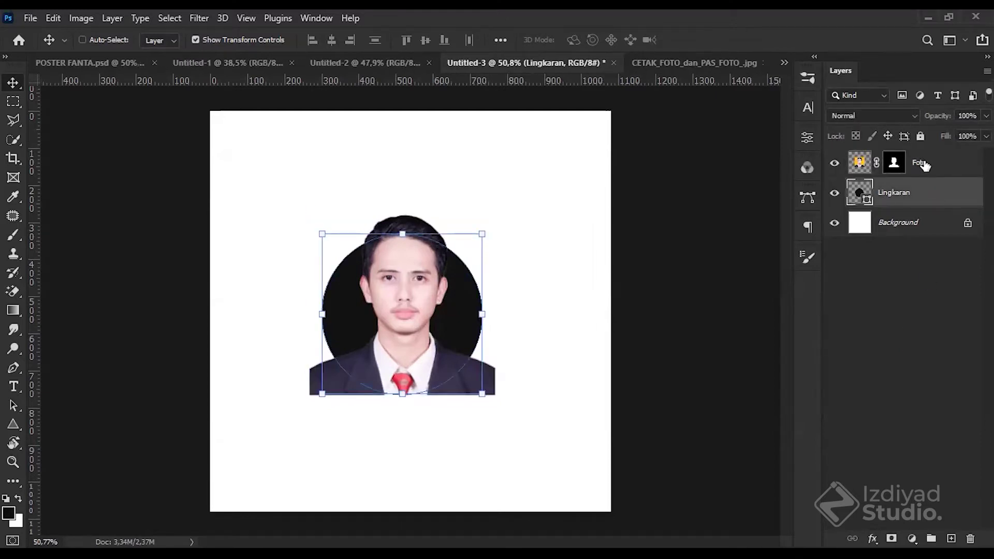
ctrl+click(932, 169)
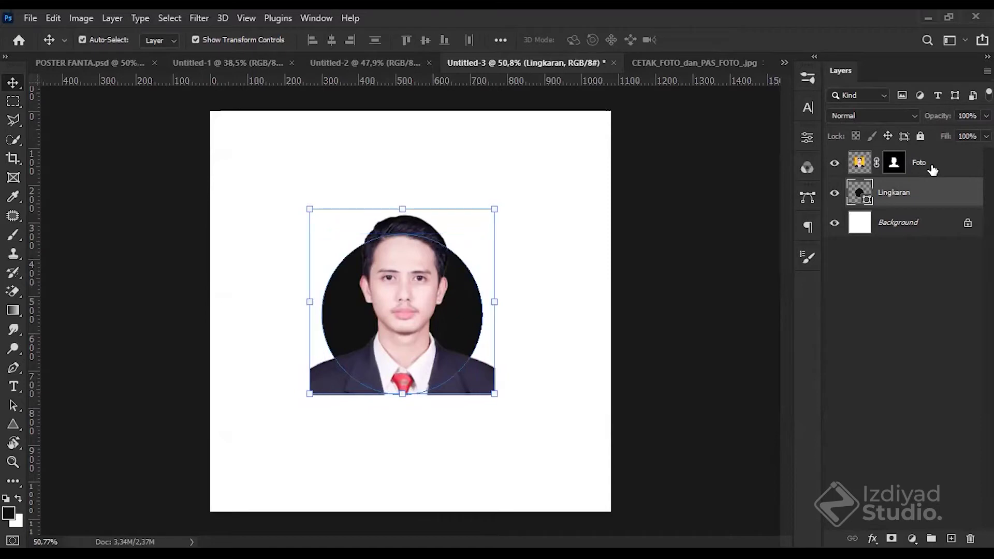
click(908, 272)
Step: Select the Foto and Lingkaran layers together and merge them into a single layer
click(919, 195)
ctrl+click(925, 175)
ctrl+click(925, 176)
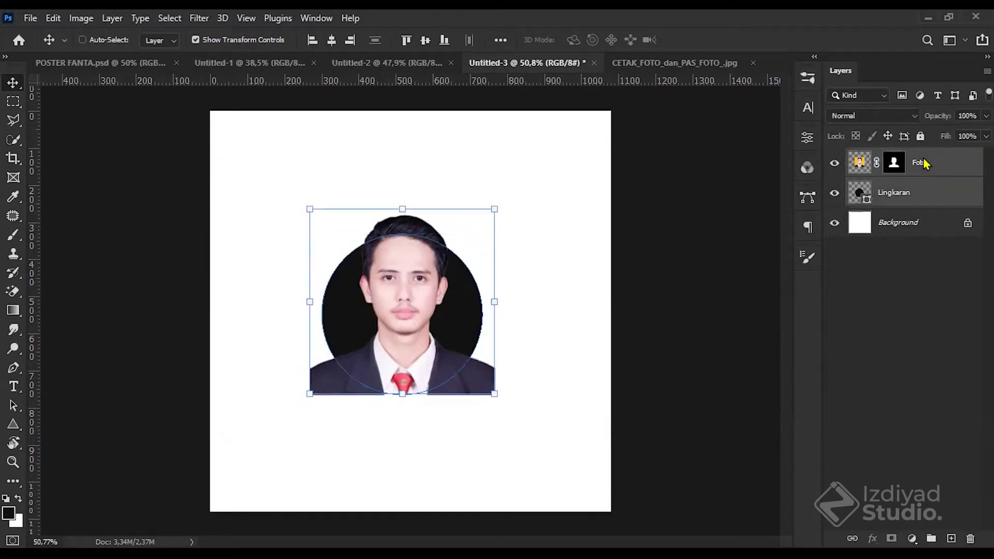
right_click(924, 161)
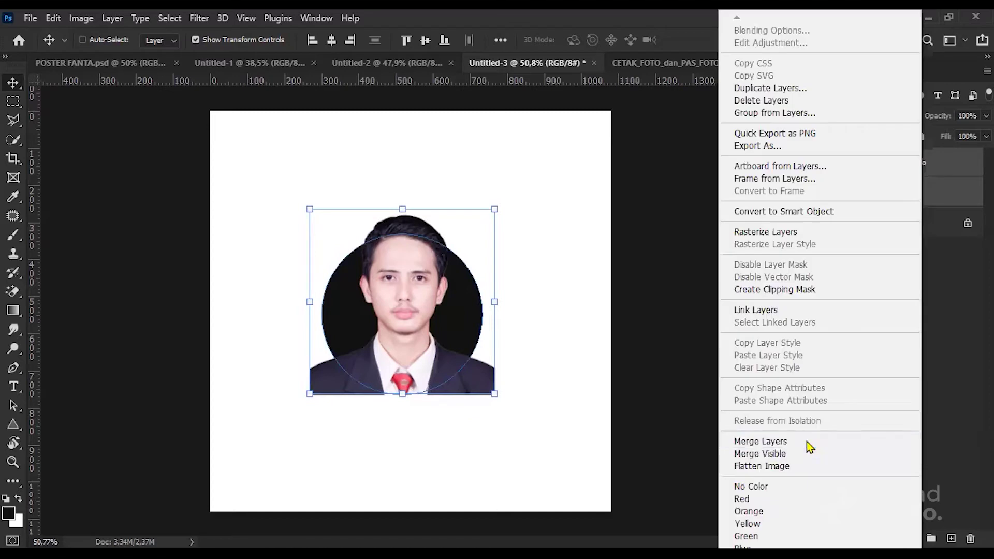
click(806, 442)
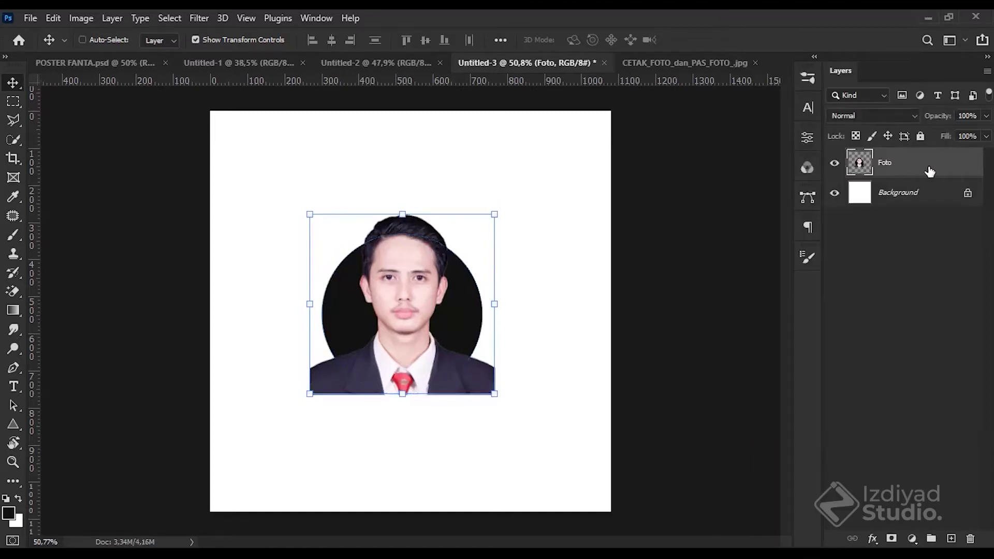
Step: Move the merged portrait and circle as one object to the left and slightly down on the canvas
right_click(886, 163)
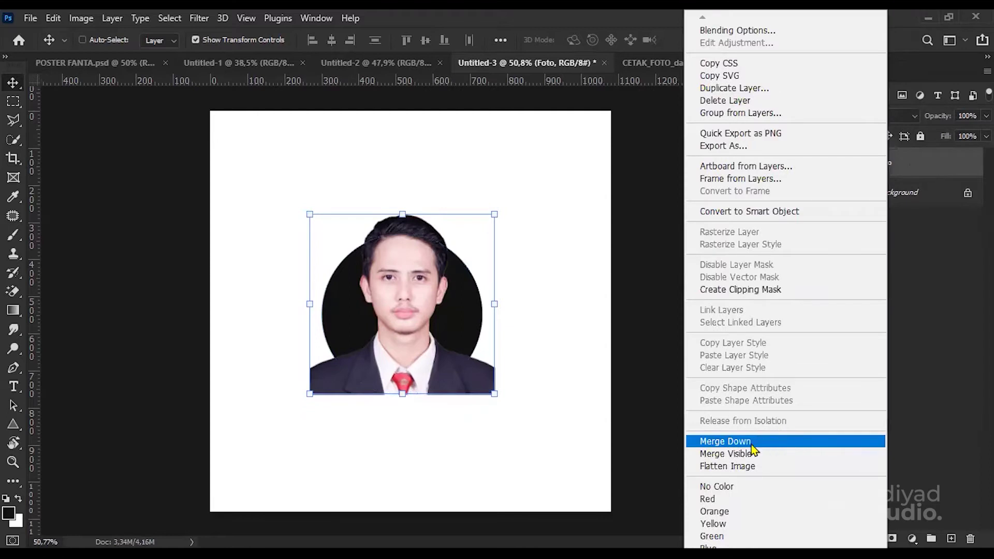
key(Escape)
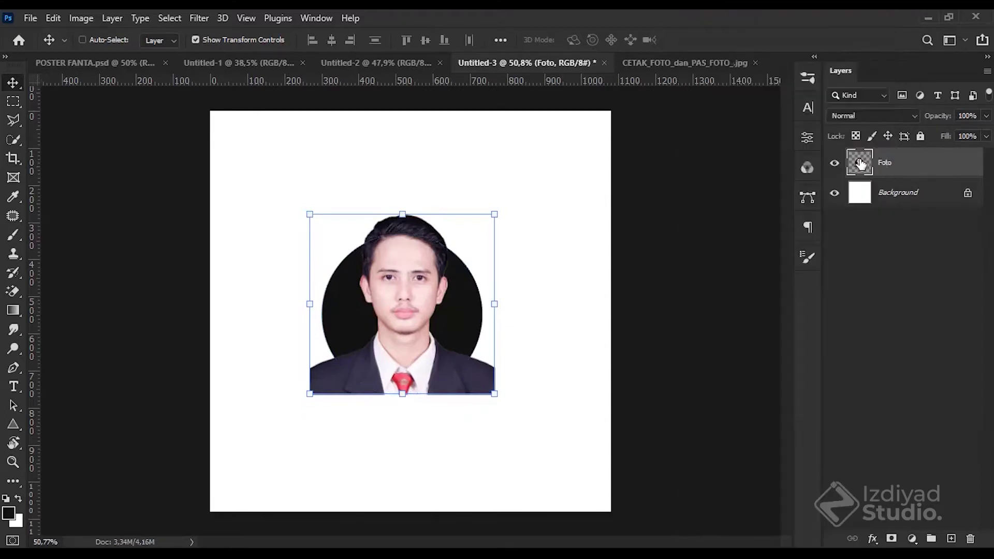
drag(421, 328, 422, 328)
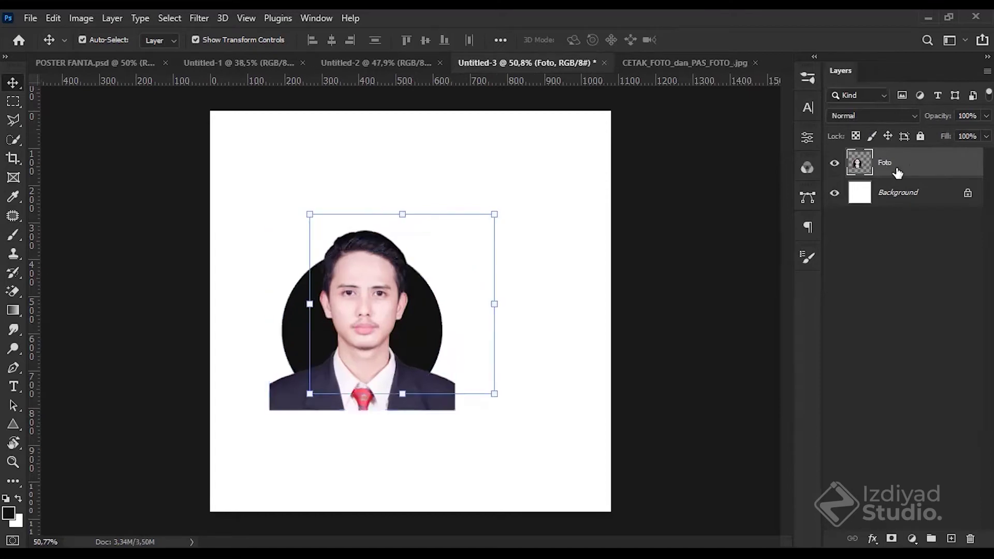
Step: Duplicate the Foto and Lingkaran layers together and merge the two copies into one layer
shift+click(936, 173)
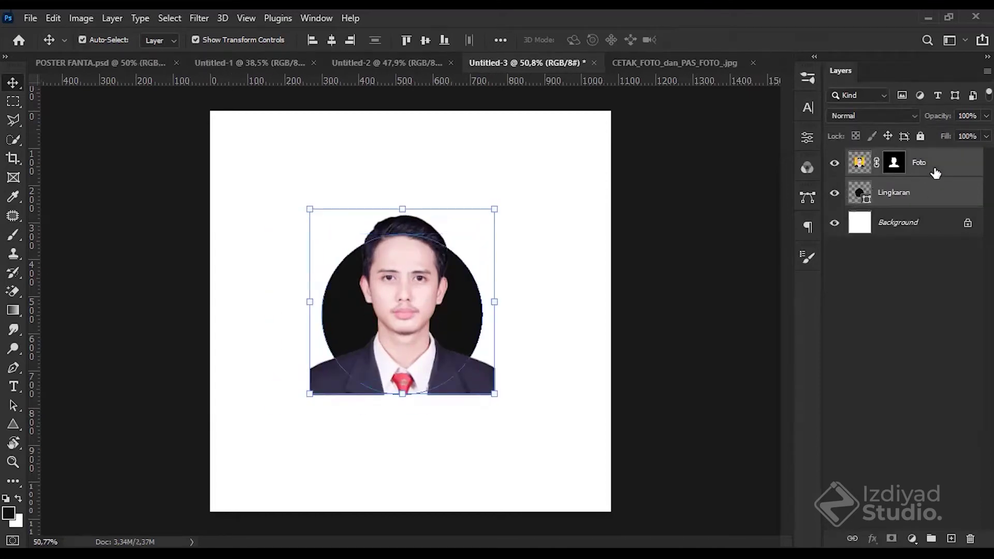
key(ctrl+j)
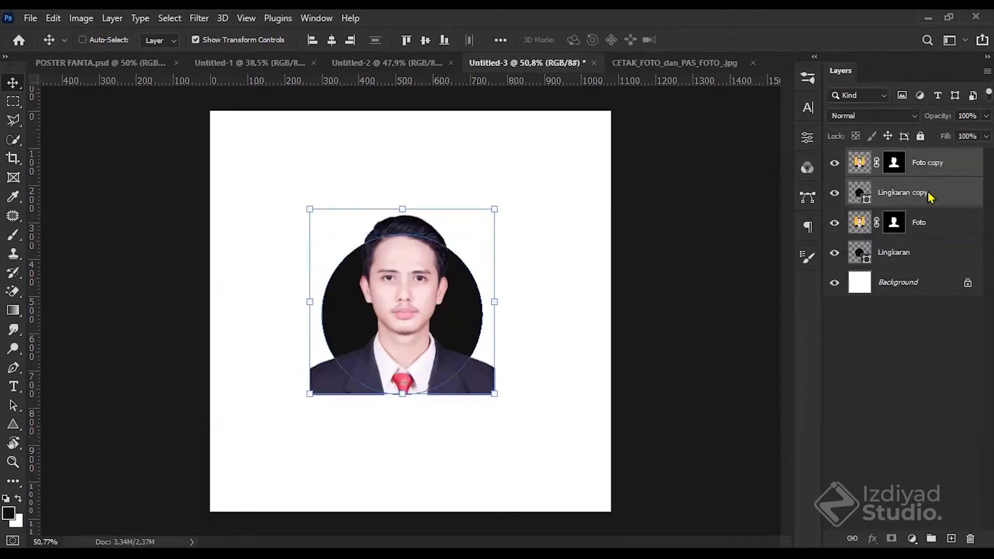
key(ctrl+e)
Step: Rename the merged copy's layer as Merge Layer
double_click(903, 162)
text(M)
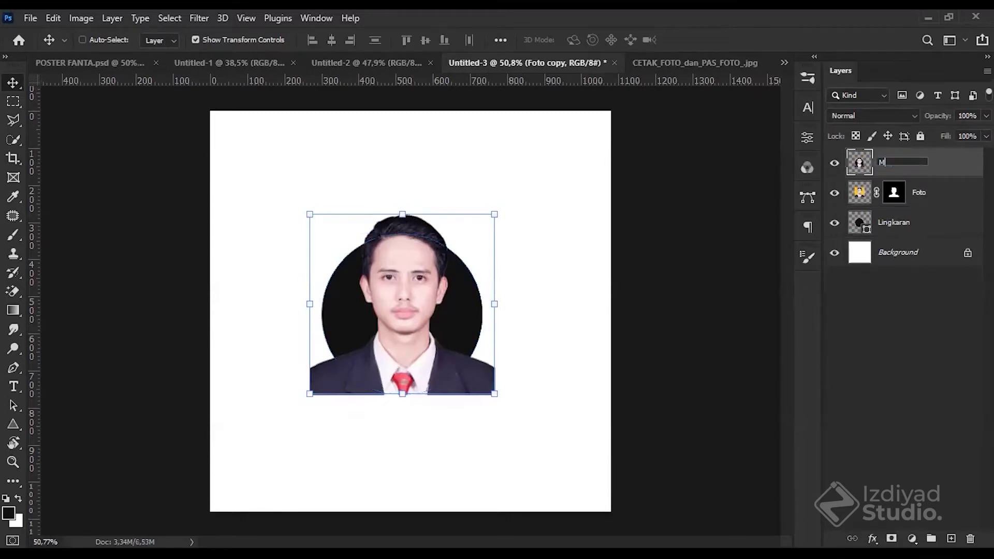
text(erhe Layer)
key(Return)
Step: Mark the Merge Layer with a red colour label
click(940, 195)
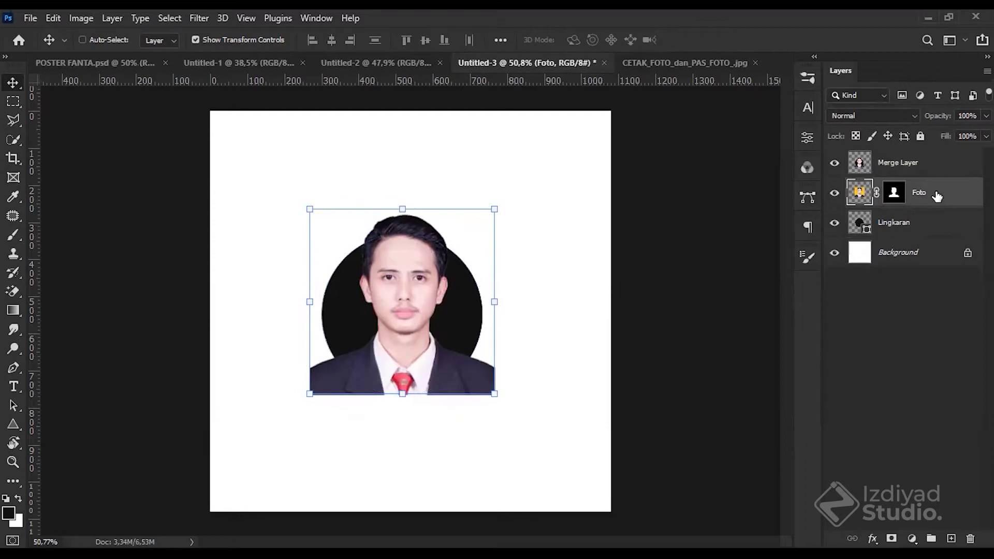
ctrl+click(928, 222)
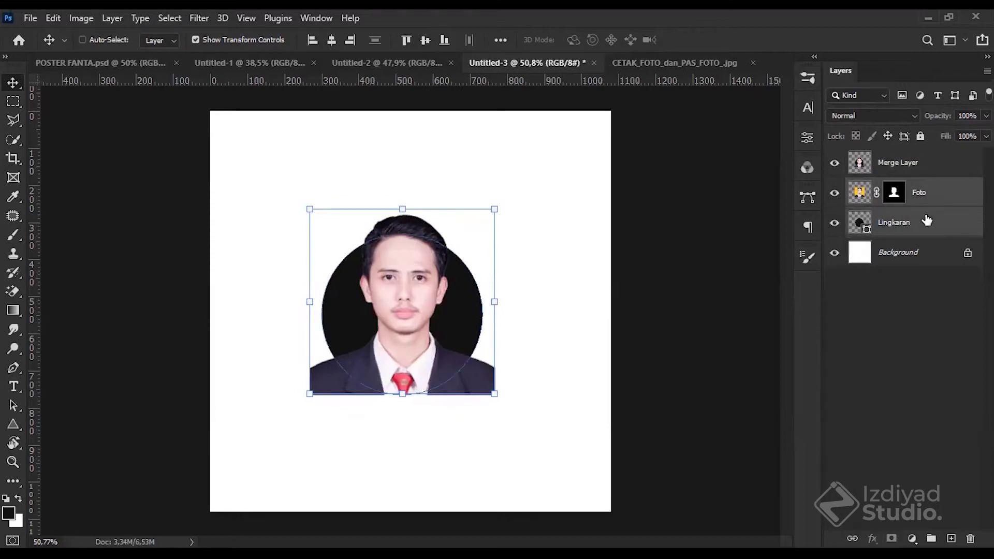
click(910, 165)
right_click(912, 168)
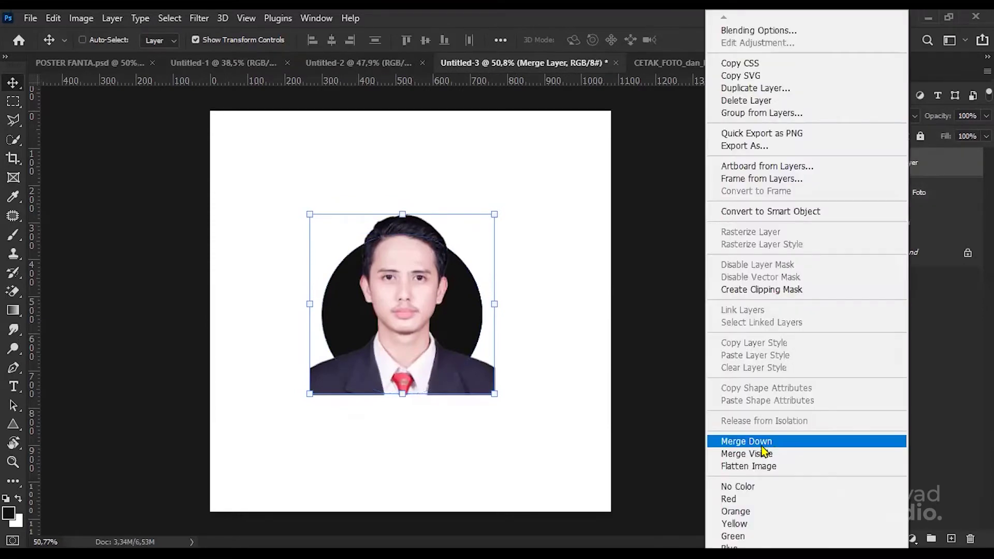
click(777, 499)
Step: Convert the original Foto and Lingkaran layers together into a single smart object
click(946, 196)
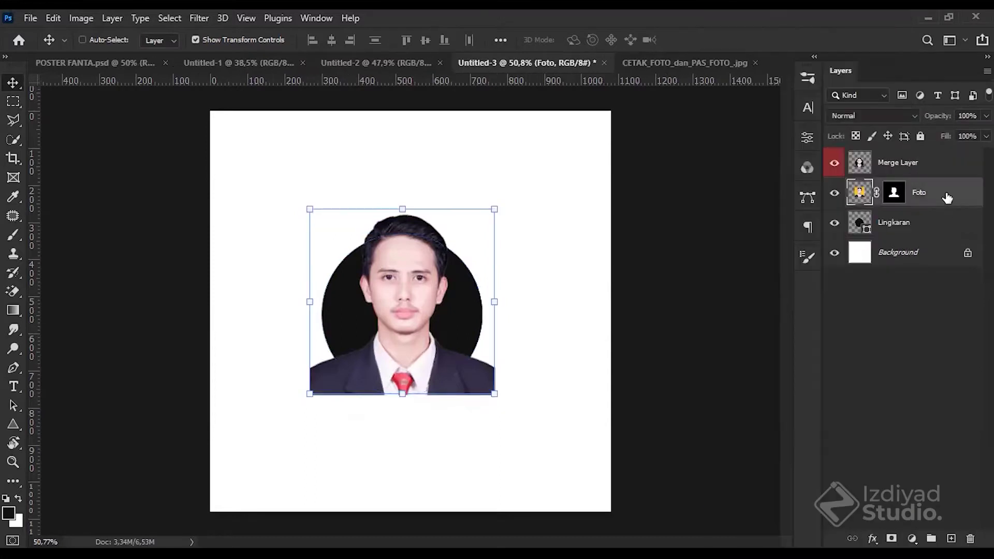
ctrl+click(910, 223)
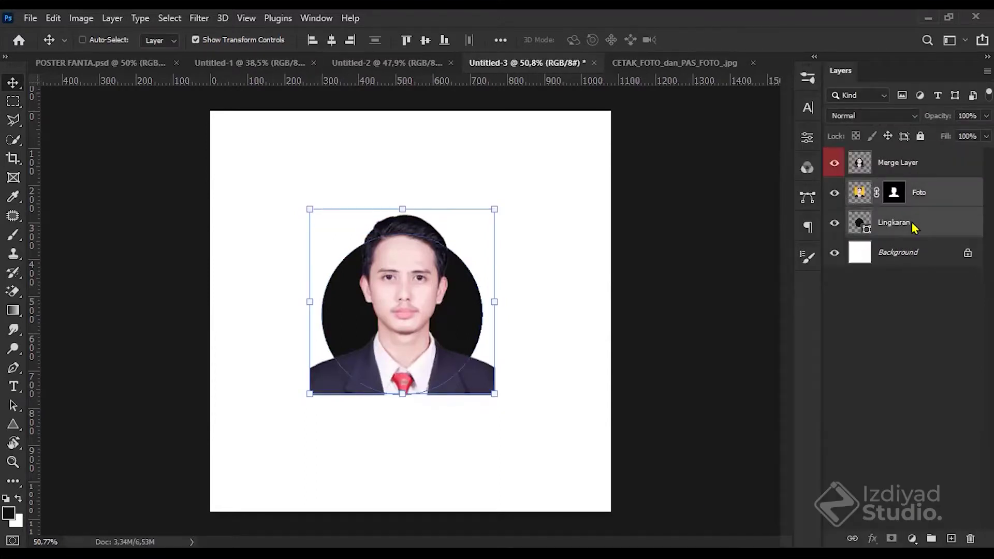
right_click(914, 227)
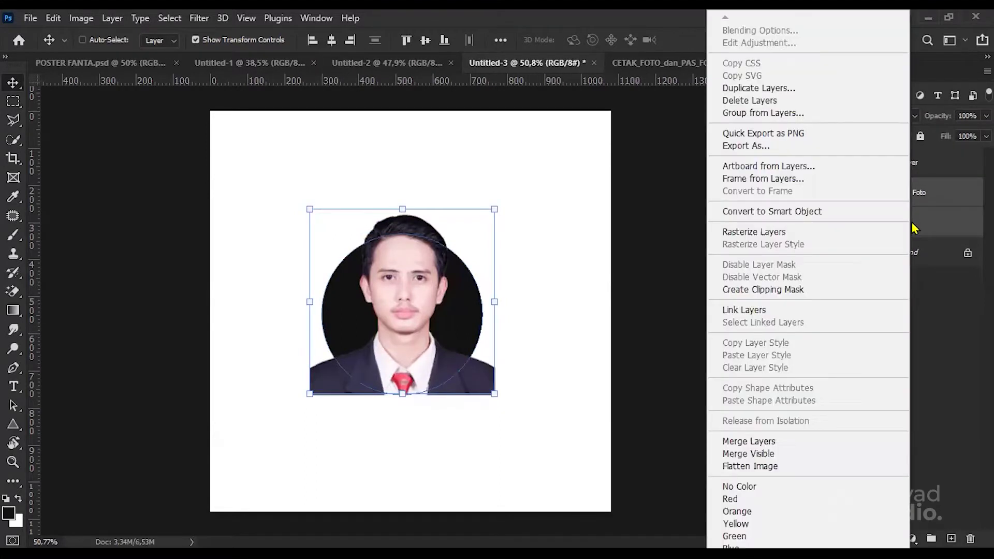
click(819, 212)
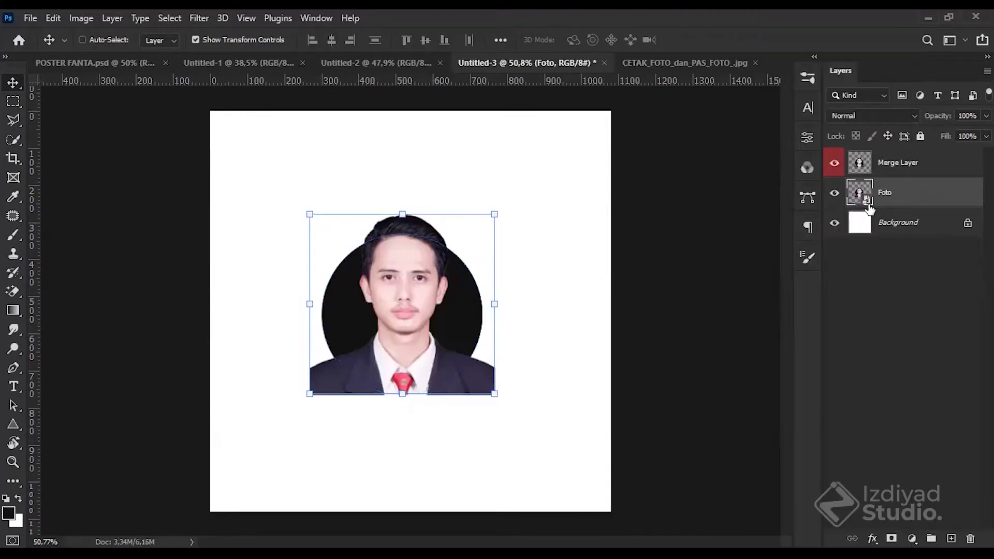
Step: Compare Merge Layer with the Foto smart object by selecting each in turn, and clear the selection
click(909, 176)
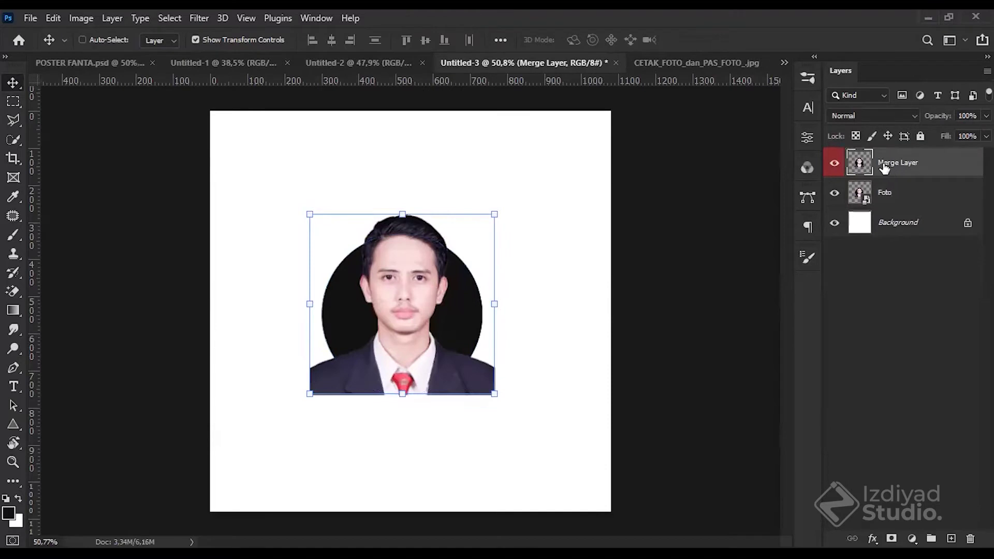
click(865, 204)
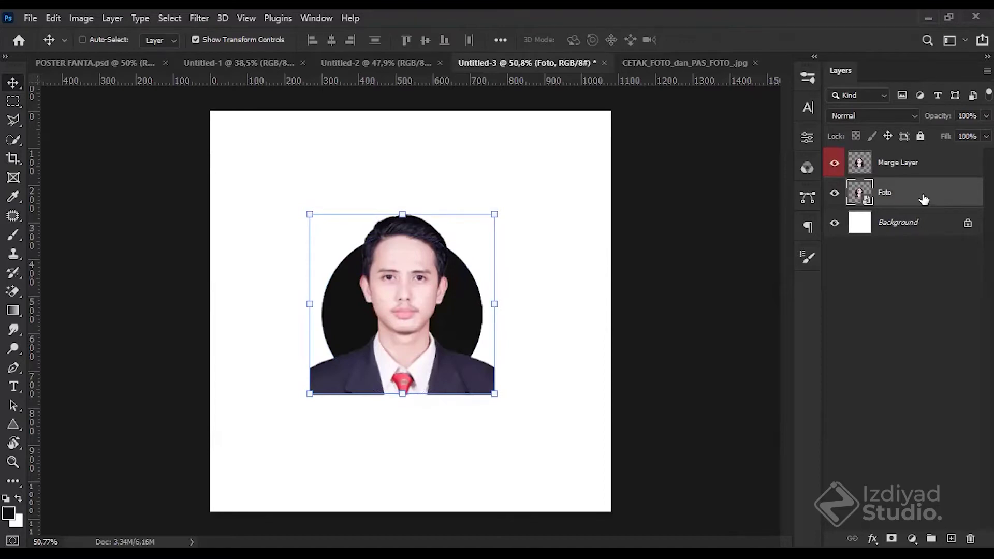
click(866, 166)
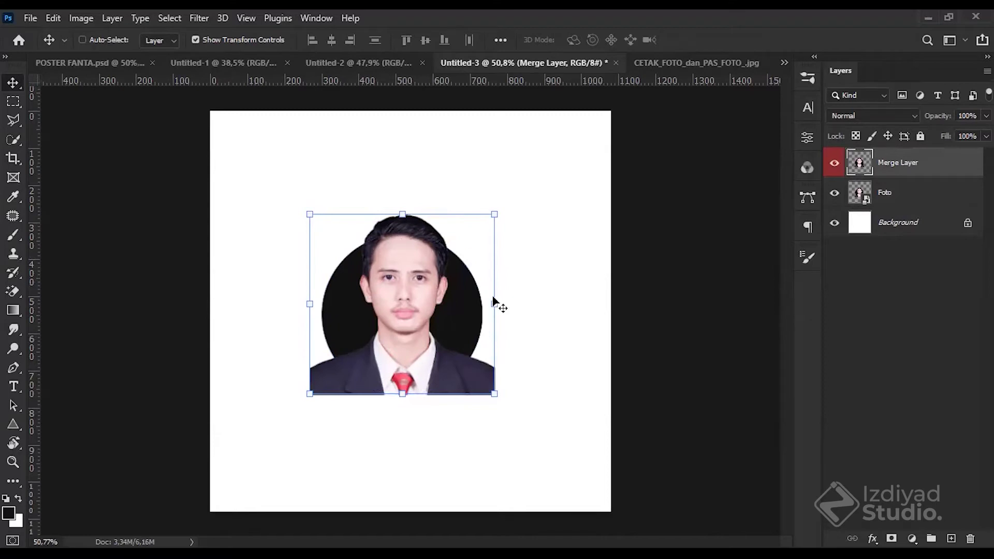
click(939, 255)
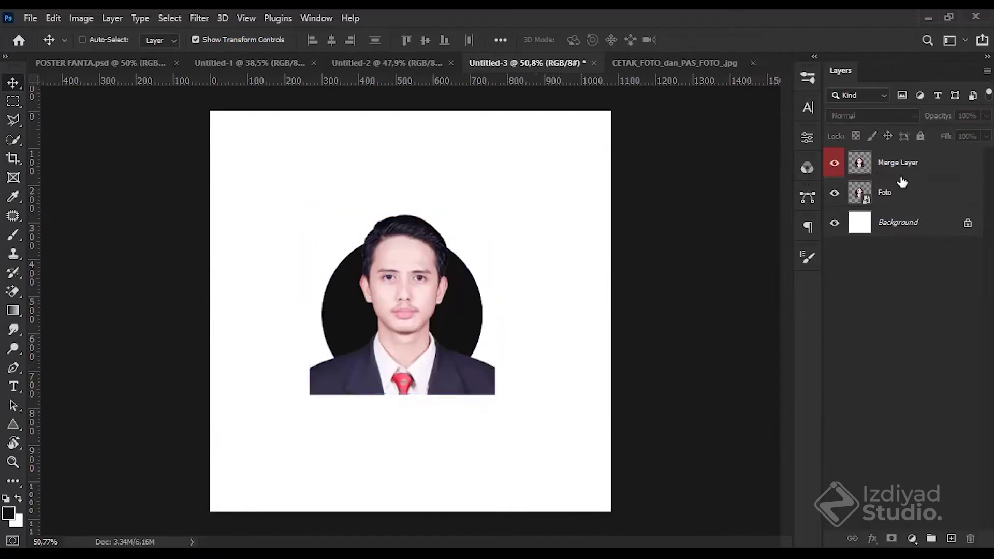
Step: Open the contents of the Foto smart object and examine its separate Foto and Lingkaran layers
click(904, 202)
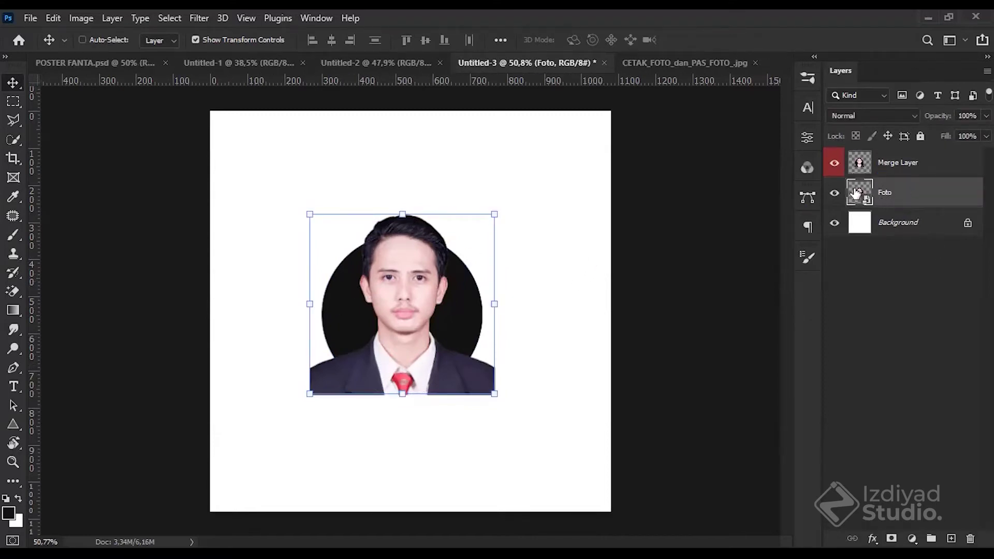
double_click(859, 195)
click(886, 279)
click(929, 168)
click(915, 199)
click(927, 168)
click(925, 196)
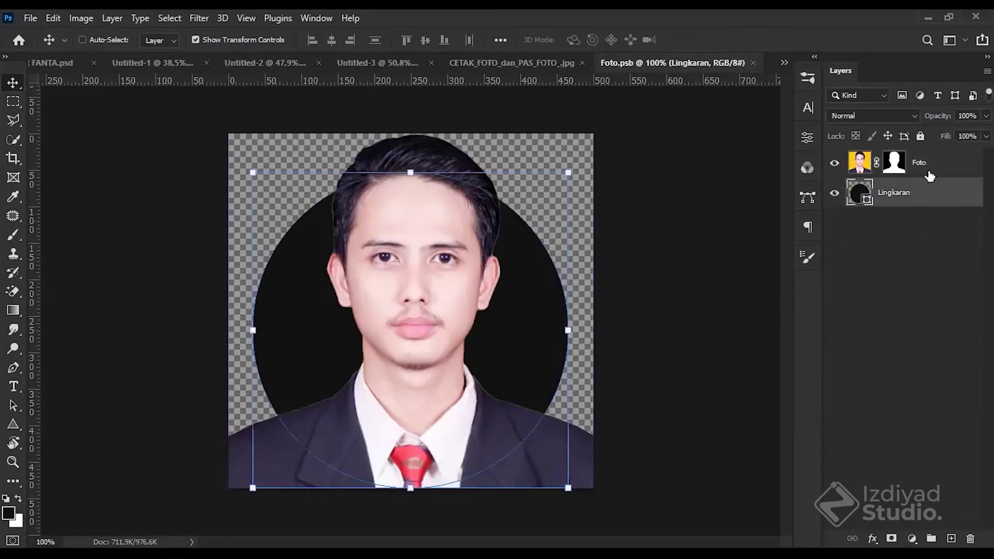
click(932, 172)
click(924, 195)
click(934, 170)
Step: Set the Lingkaran circle's fill colour to ff0000 and close the smart object's contents, saving the changes
click(861, 197)
double_click(861, 197)
text(ff0000)
click(553, 223)
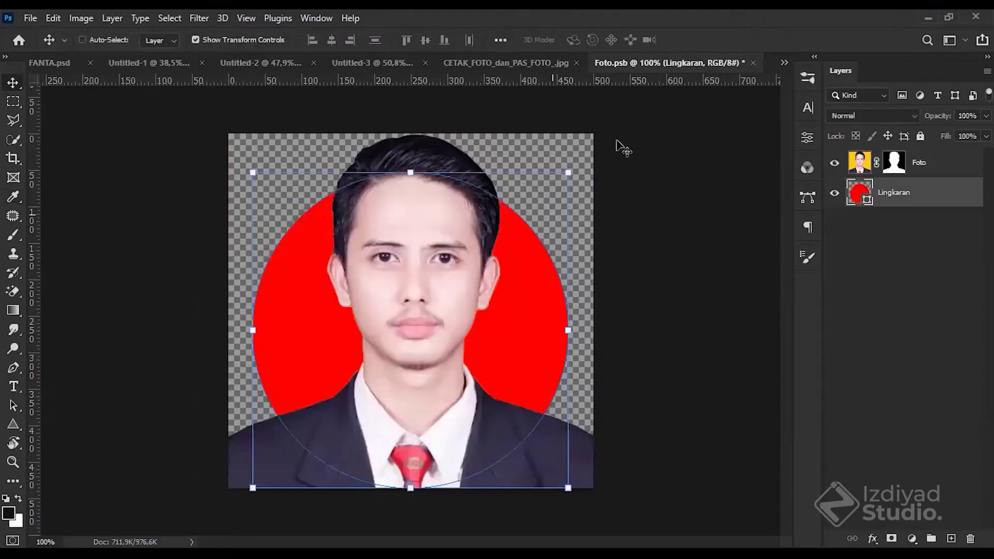
click(753, 63)
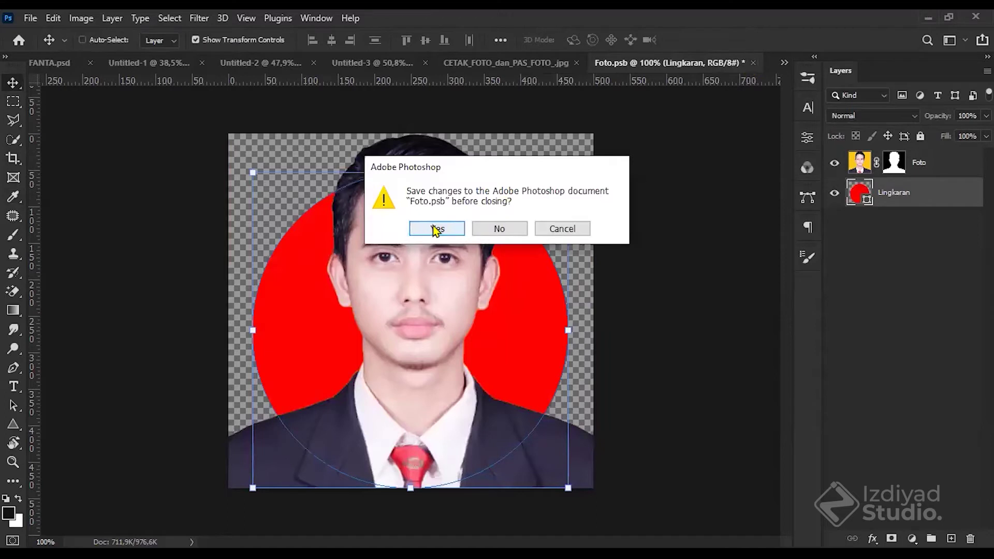
click(436, 229)
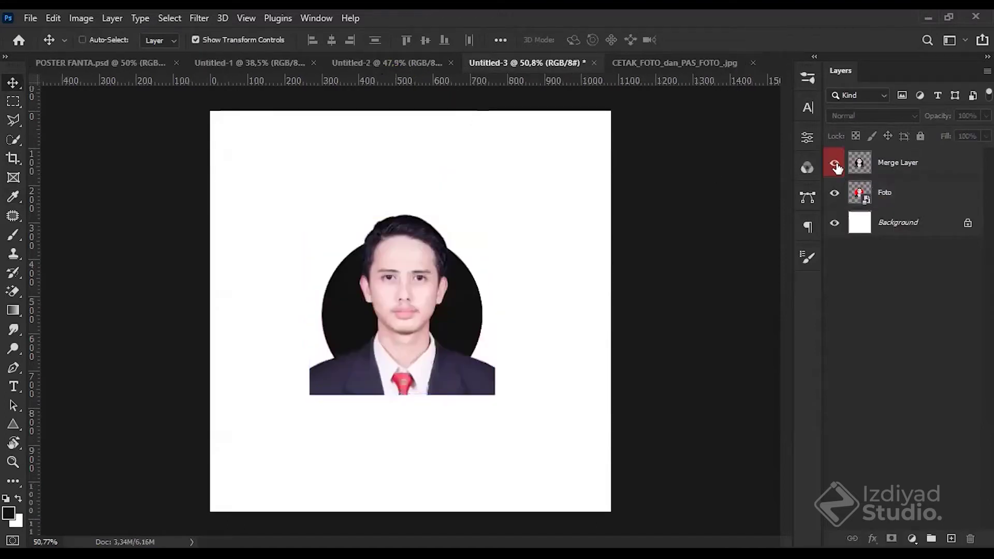
Step: Arrange the portraits side by side across the canvas, with the red-circle smart object left of the black-circle Merge Layer
click(932, 170)
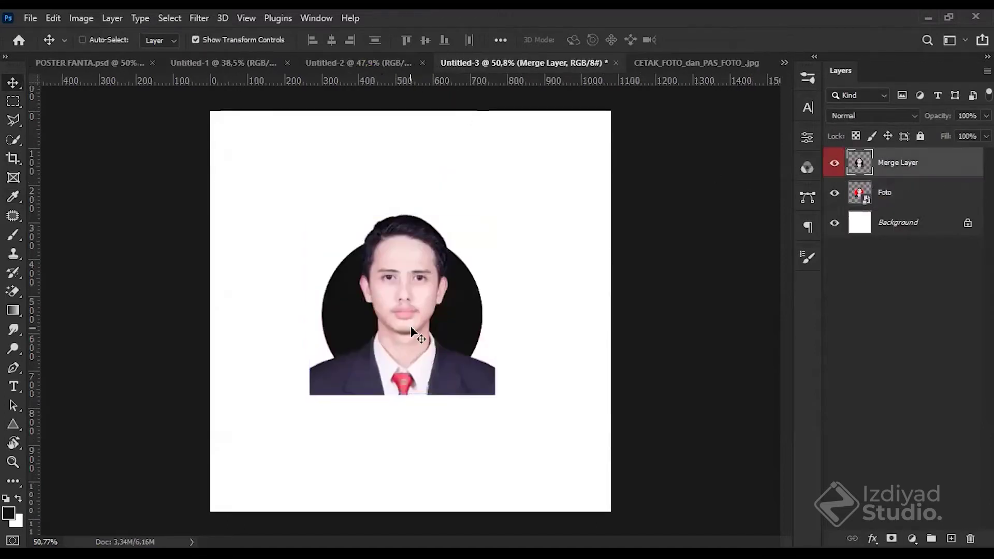
drag(413, 331, 553, 339)
shift+click(916, 199)
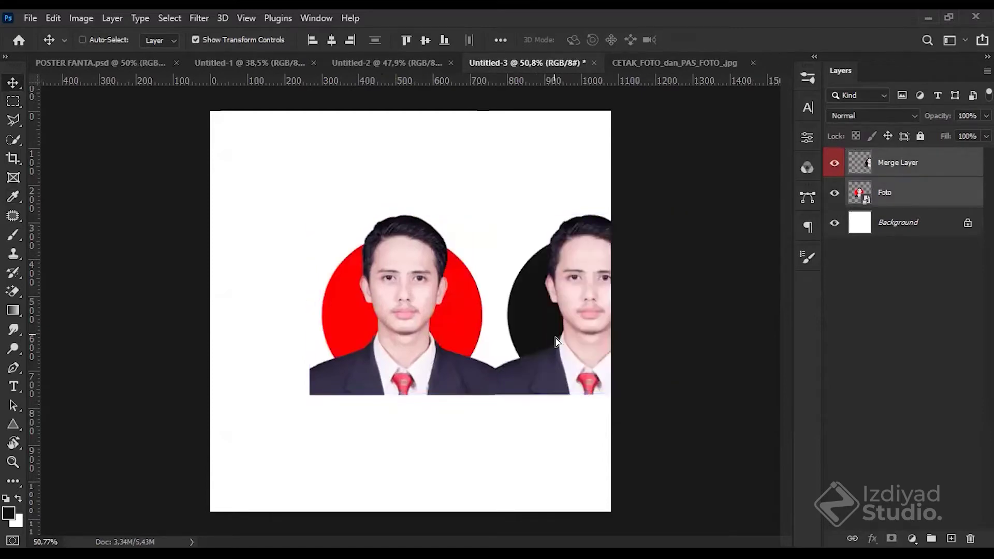
click(901, 175)
click(881, 193)
click(914, 164)
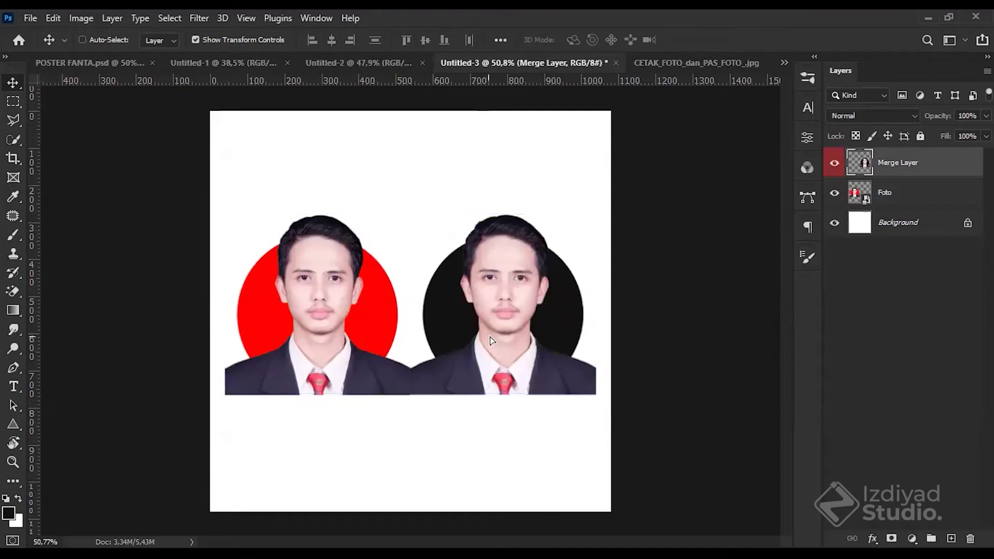
drag(488, 338, 510, 354)
click(915, 191)
shift+click(915, 174)
Step: Compare the Foto smart object with Merge Layer and check whether Merge Layer's contents can be opened
click(909, 197)
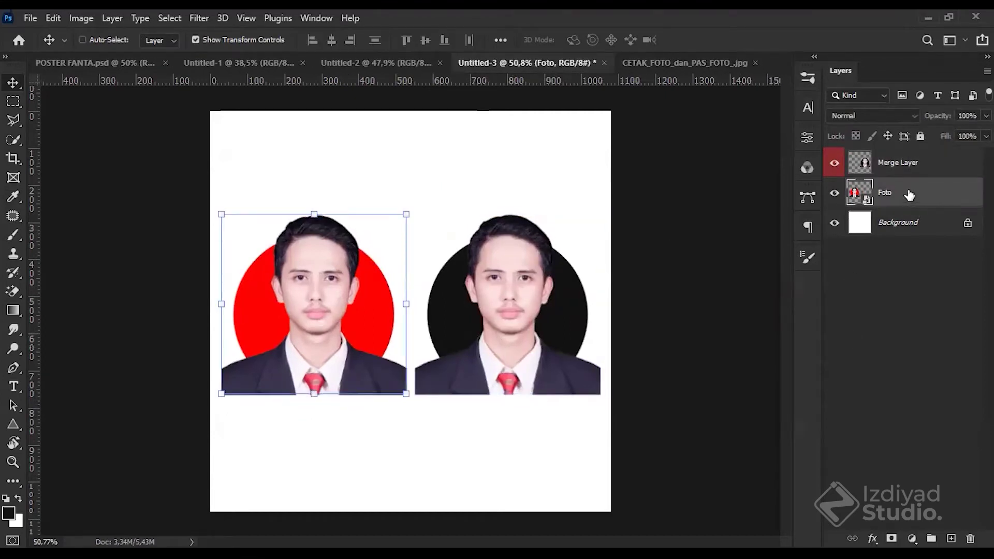
click(904, 161)
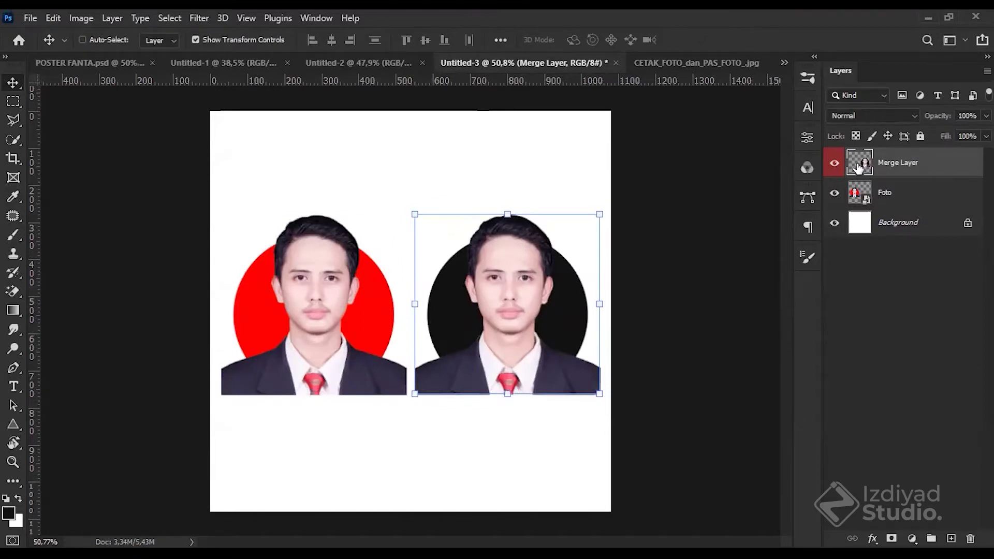
double_click(853, 165)
click(919, 155)
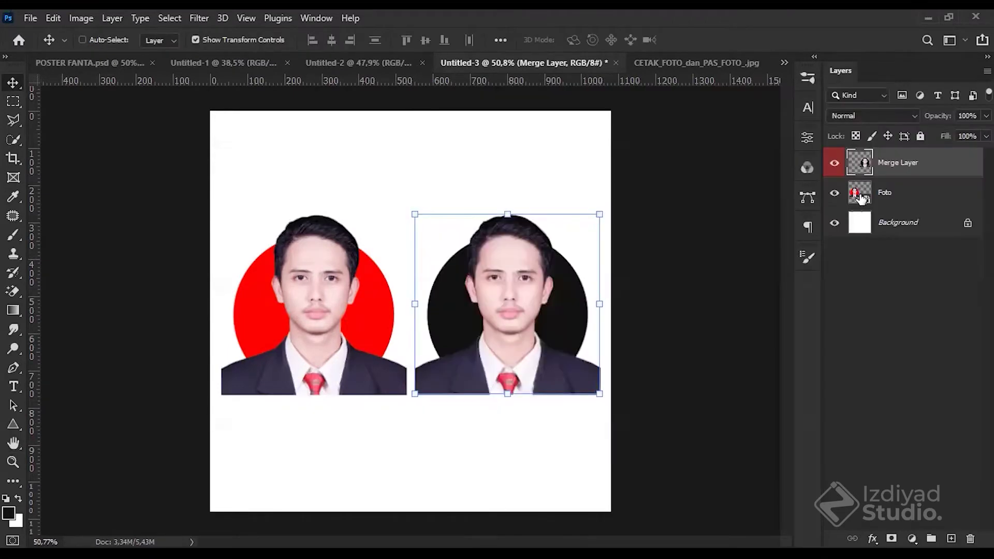
Step: Recolour the Lingkaran circle inside the Foto smart object to orange, and save the contents on closing
click(895, 195)
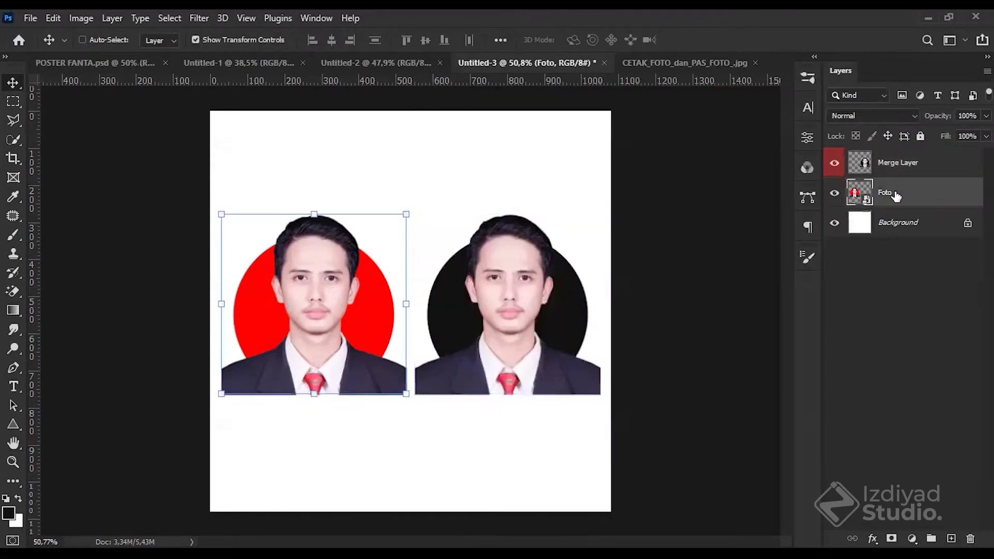
double_click(860, 192)
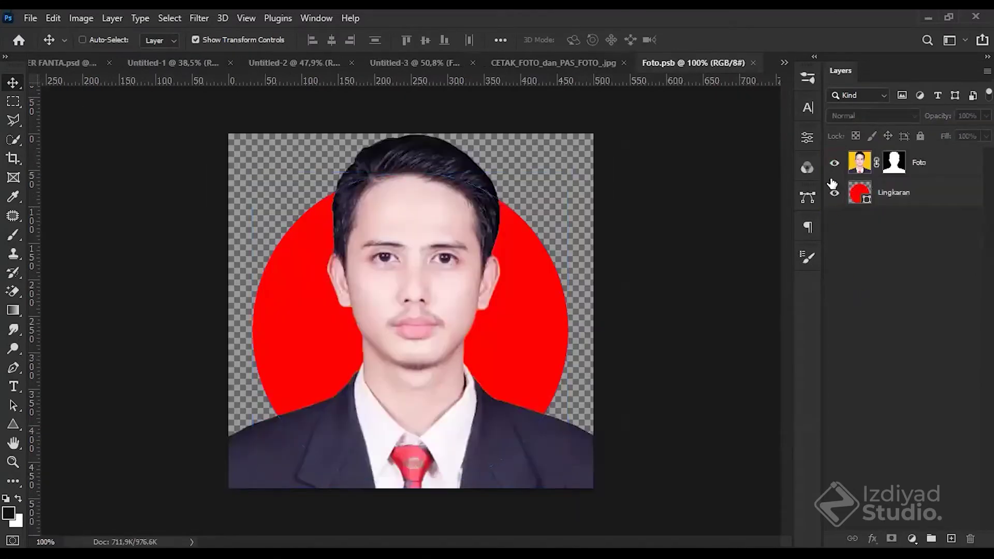
double_click(859, 198)
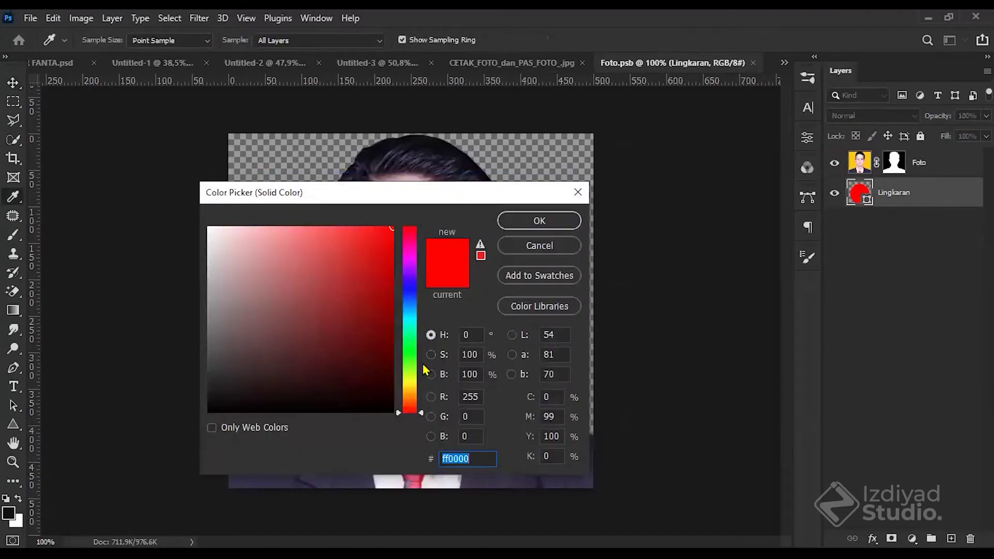
click(409, 397)
click(540, 221)
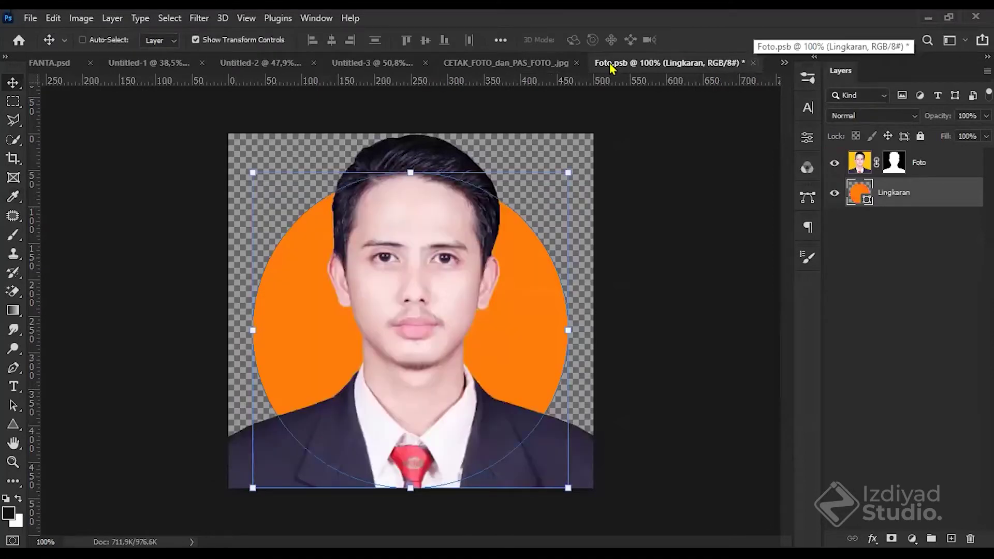
click(753, 62)
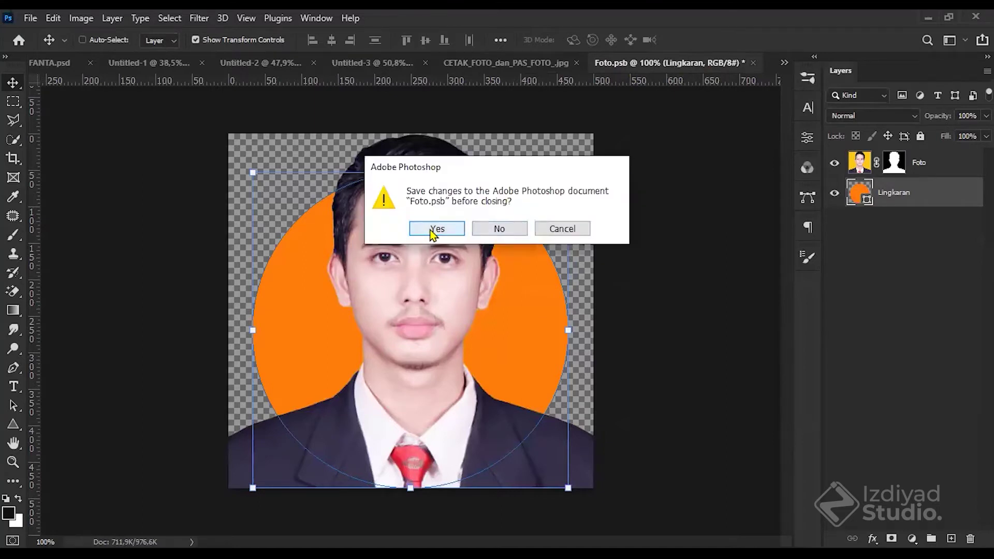
click(436, 229)
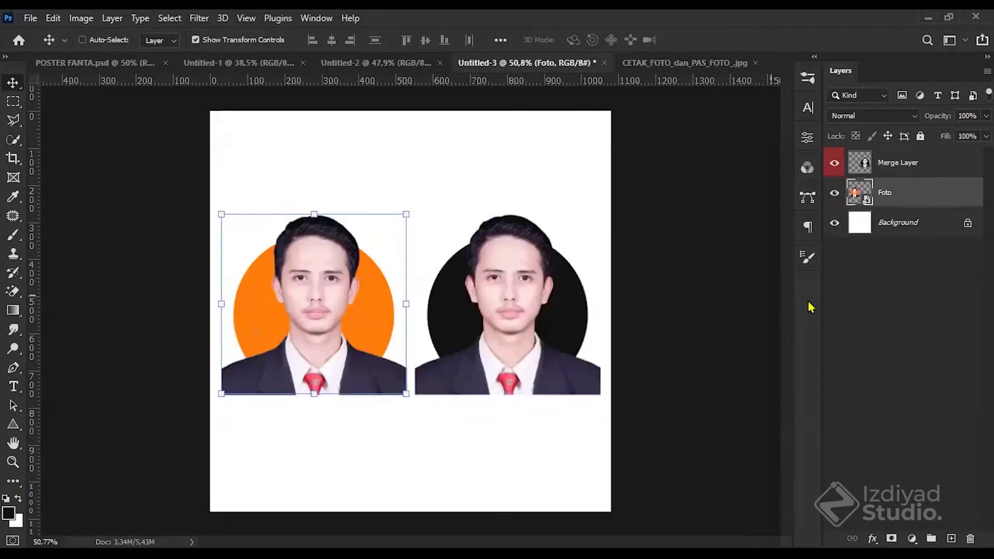
Step: Select the Foto and Merge Layer layers together to compare both portraits, and clear the selection
click(886, 195)
shift+click(930, 178)
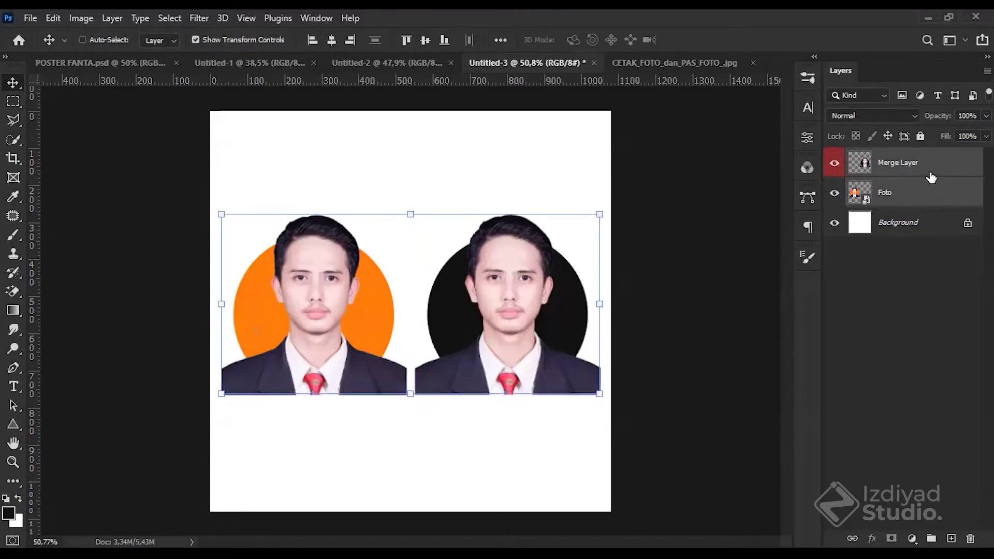
click(898, 308)
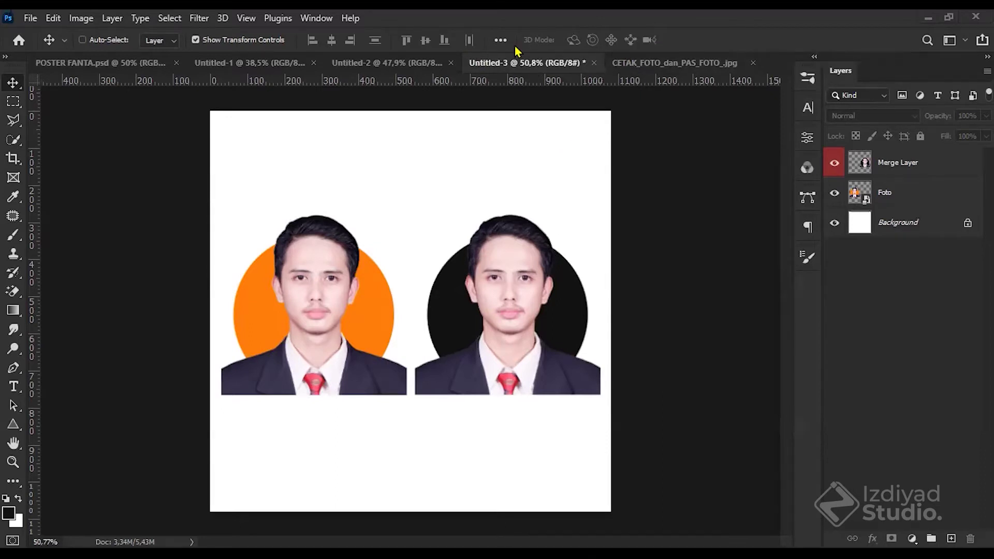
Step: Delete Merge Layer, keeping only the Foto smart object above the background
click(913, 199)
click(926, 163)
key(ctrl)
key(Delete)
key(Delete)
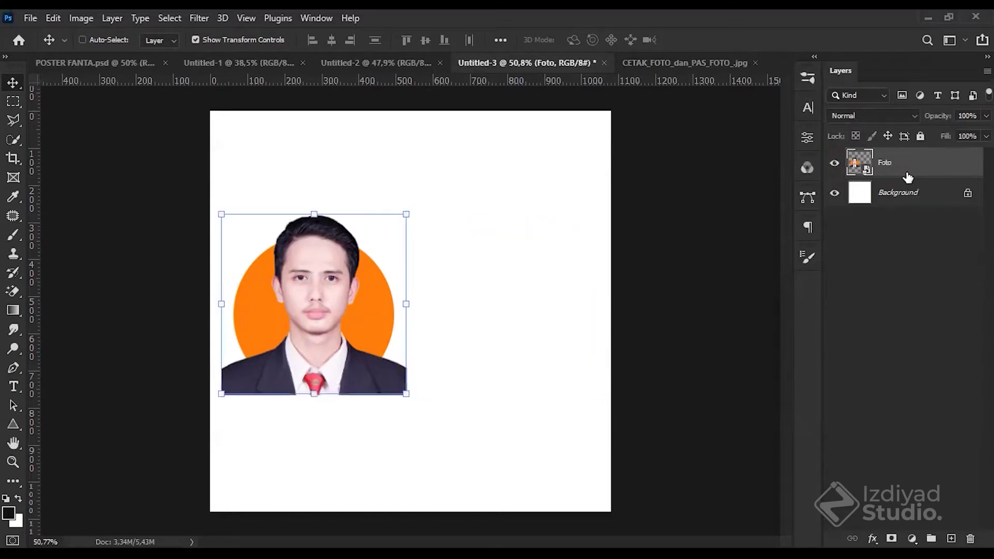
click(652, 63)
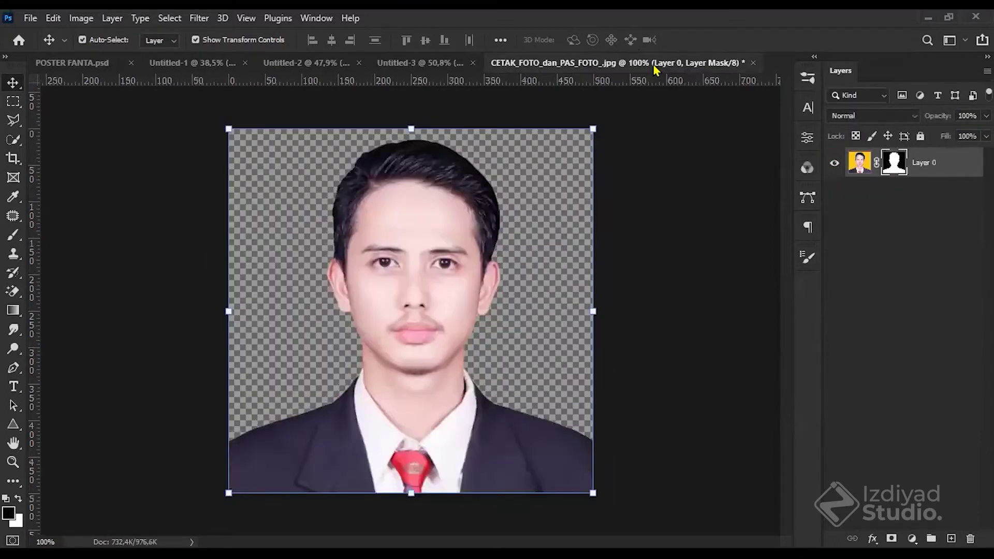
key(ctrl+w)
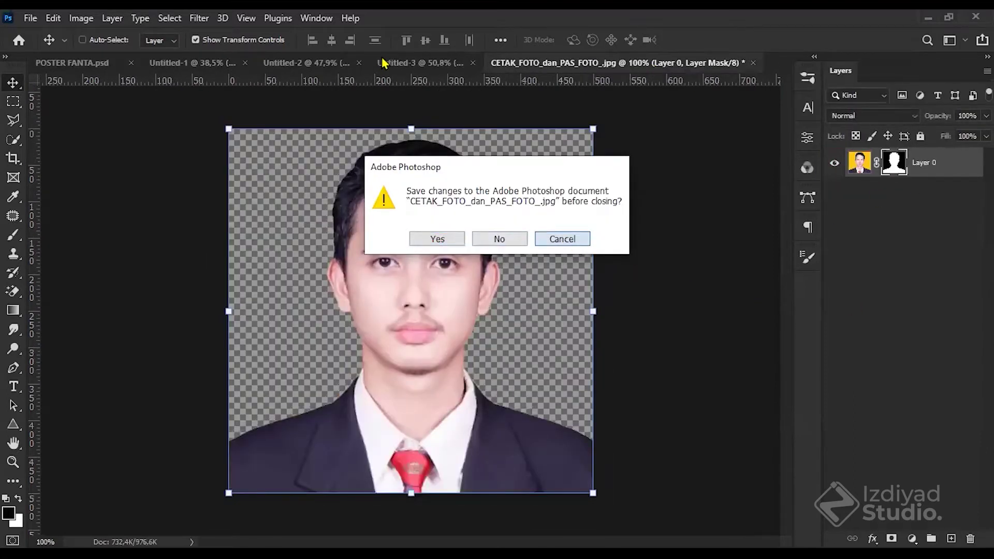
click(562, 238)
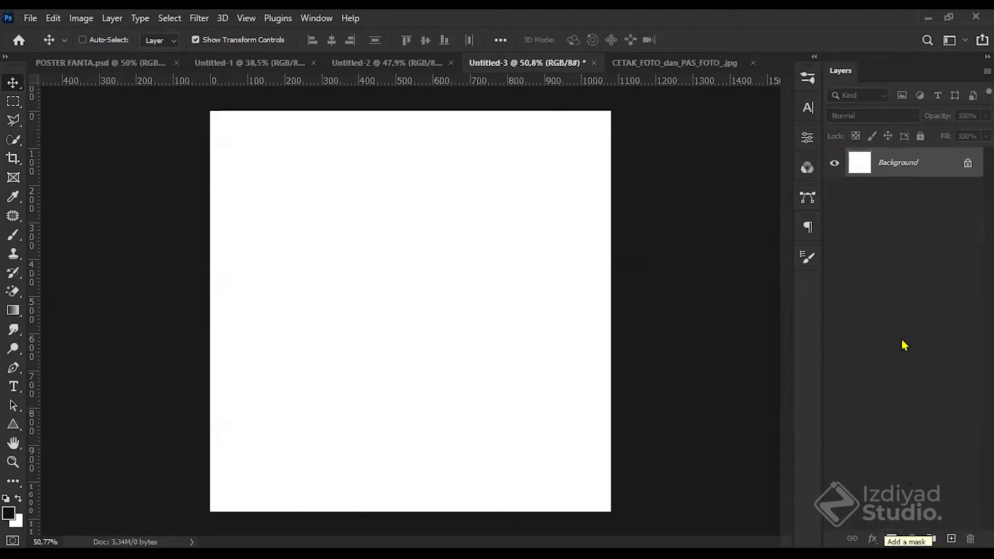
Step: Copy the masked portrait from CETAK_FOTO_dan_PAS_FOTO_.jpg into the blank Untitled-3 document and inspect its image and layer mask
click(679, 62)
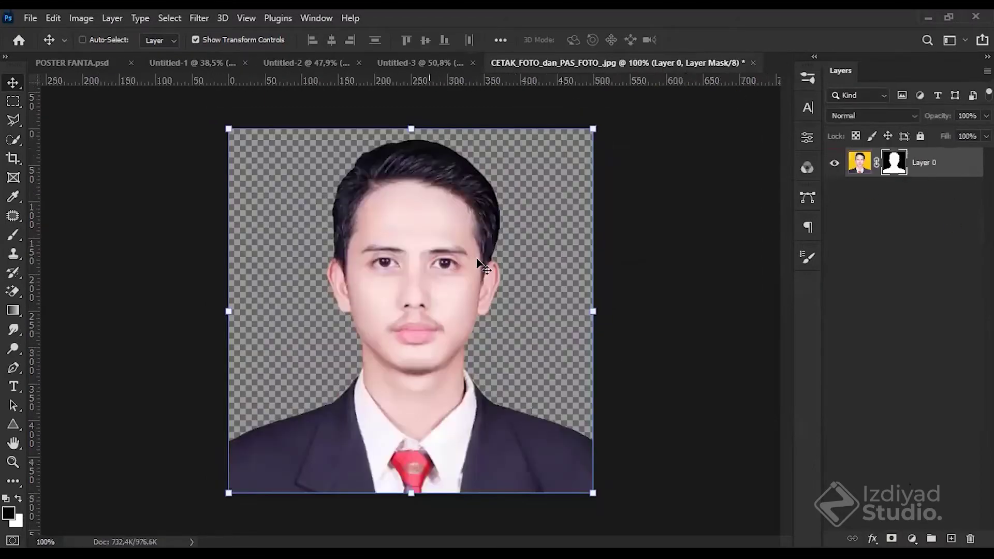
drag(479, 264, 350, 237)
click(891, 165)
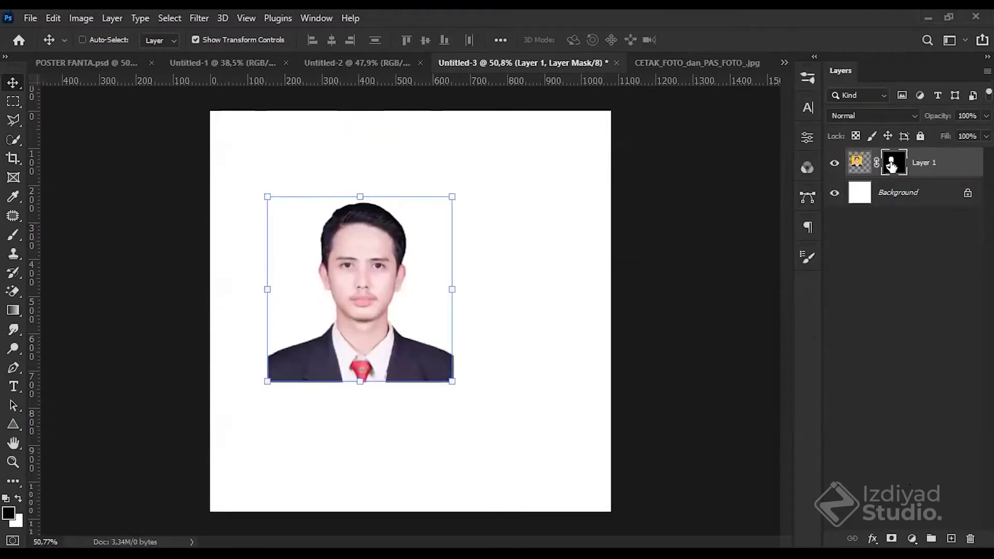
click(827, 253)
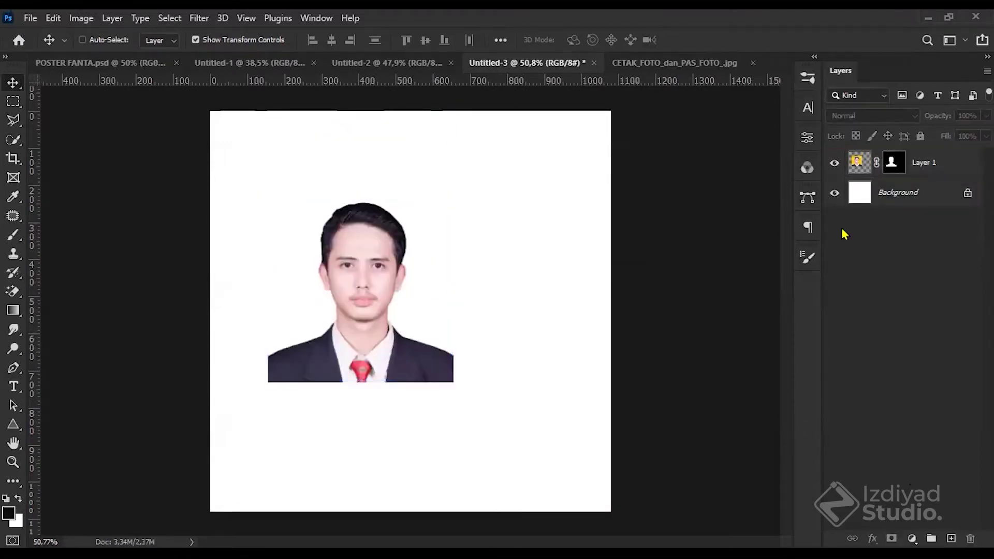
click(859, 162)
click(892, 166)
click(881, 309)
click(931, 163)
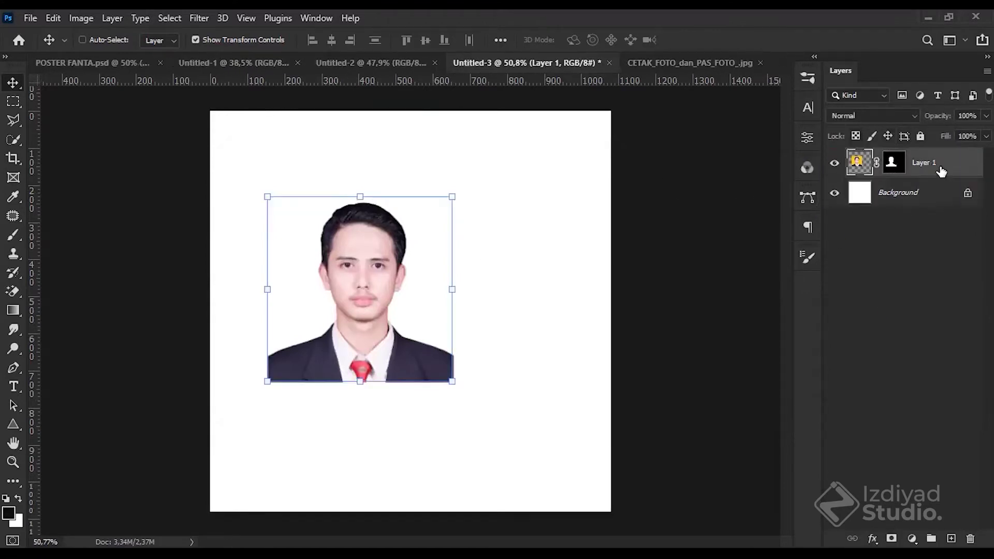
Step: Delete the portrait's layer mask in CETAK_FOTO_dan_PAS_FOTO_.jpg and copy the yellow-background version into Untitled-3
click(689, 63)
click(910, 233)
click(896, 166)
right_click(898, 168)
click(875, 194)
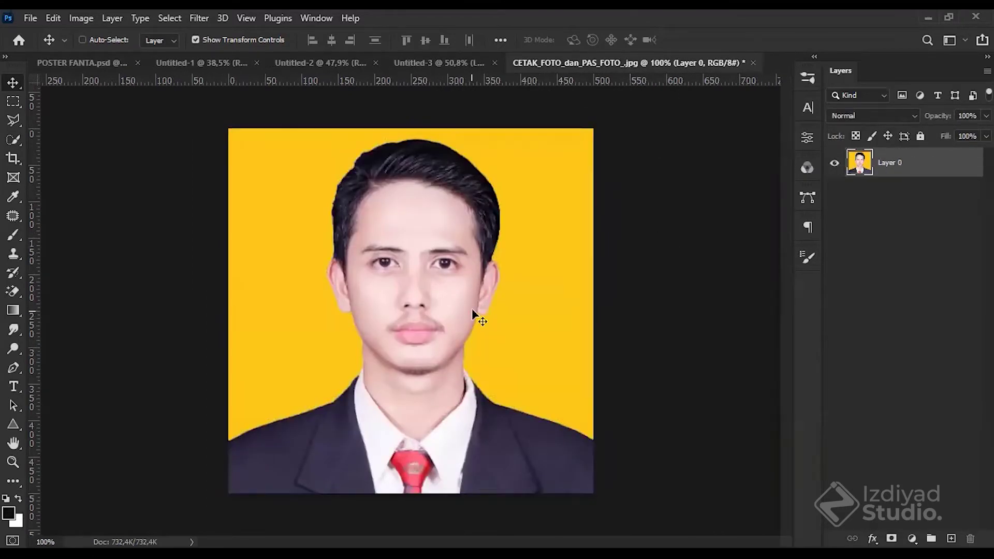
drag(472, 309, 459, 291)
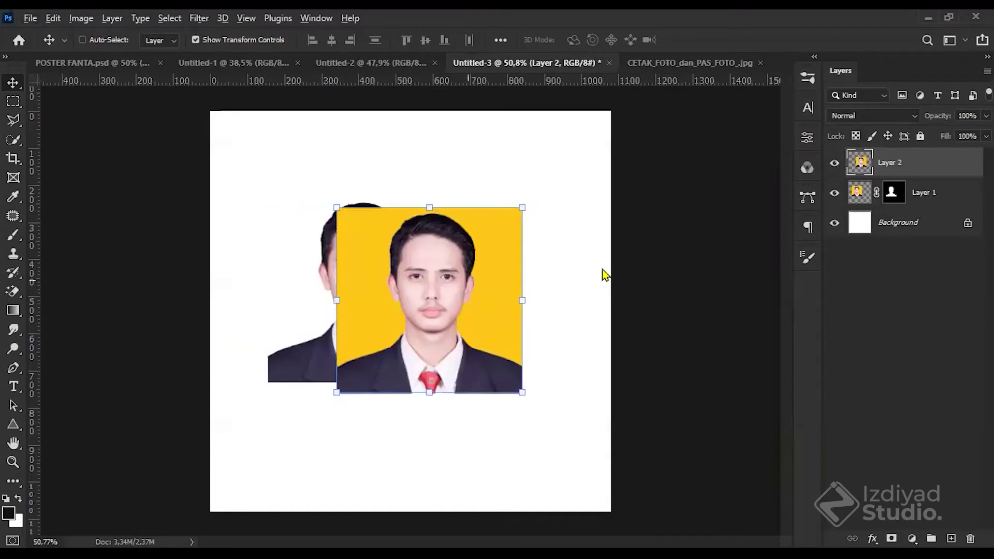
Step: Arrange the yellow-background portrait to the right of the masked one so both sit side by side across the canvas
drag(603, 275, 730, 264)
shift+click(940, 192)
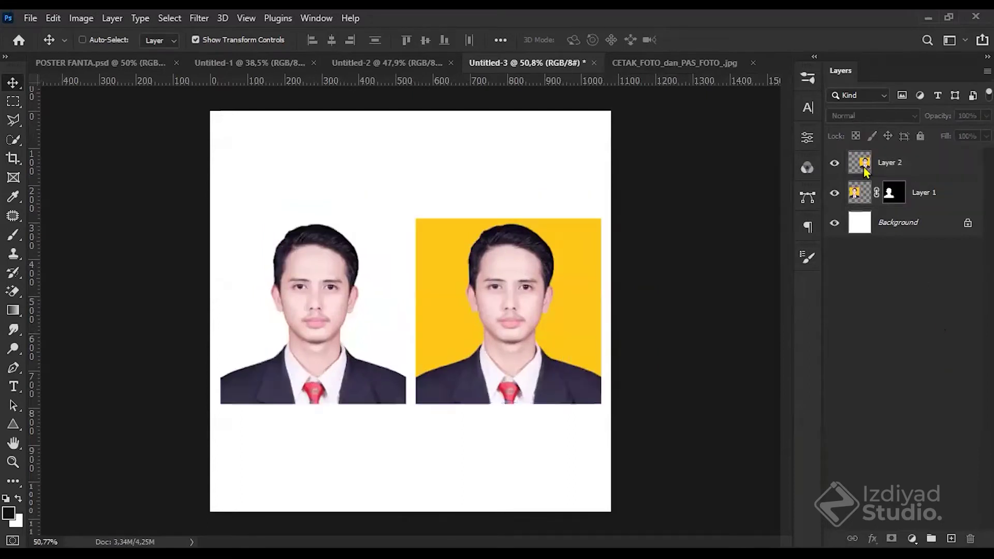
click(866, 164)
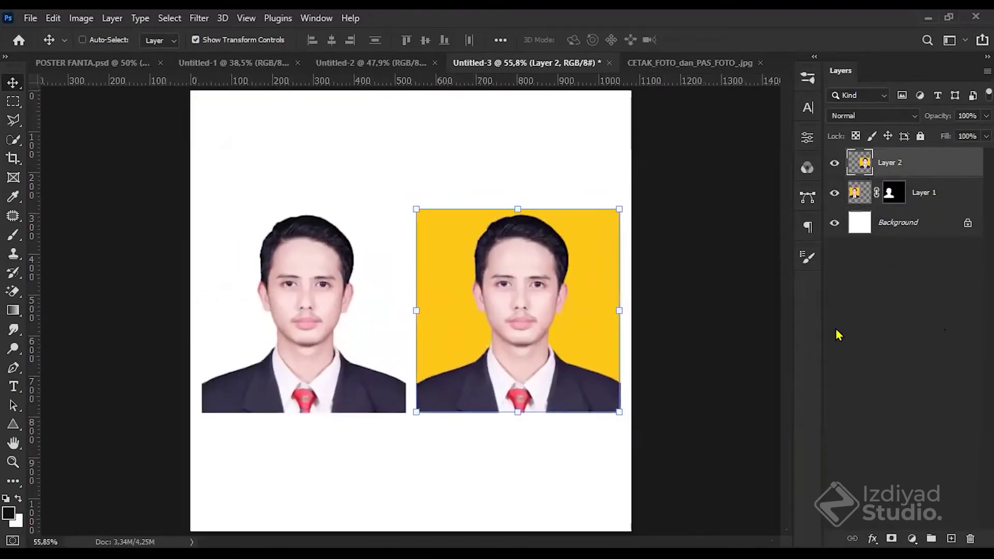
click(872, 253)
Step: Delete the layer mask from Layer 1 to restore its yellow background
click(894, 197)
right_click(894, 197)
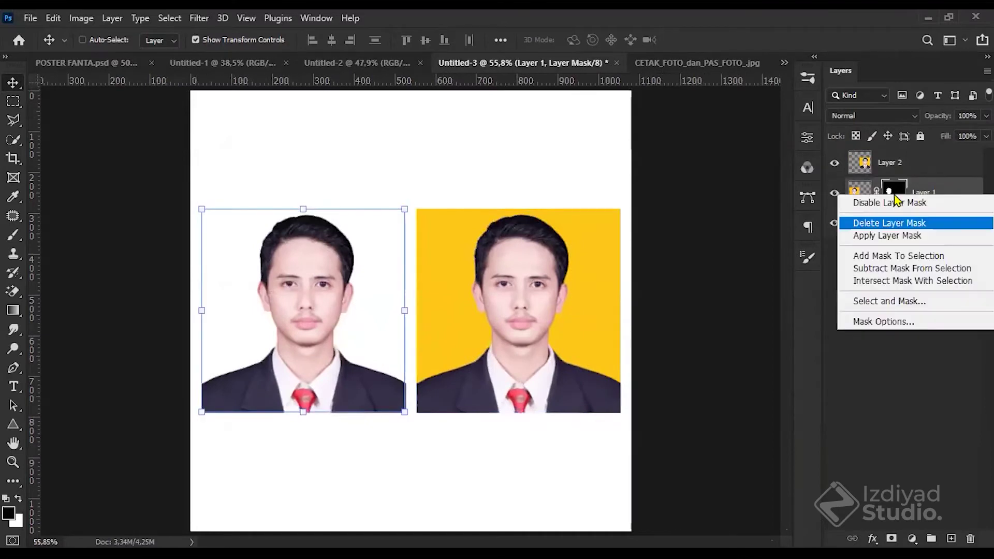
click(841, 222)
Step: Rename Layer 2, the right-hand portrait, as Tanpa Layer Mask
click(896, 162)
double_click(892, 163)
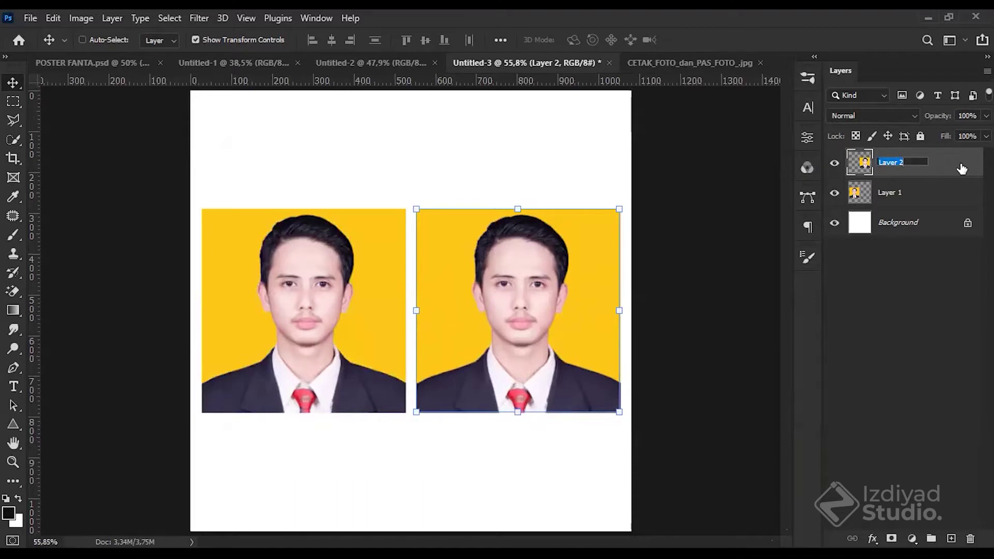
text(Tanpa Layer Mask)
key(Return)
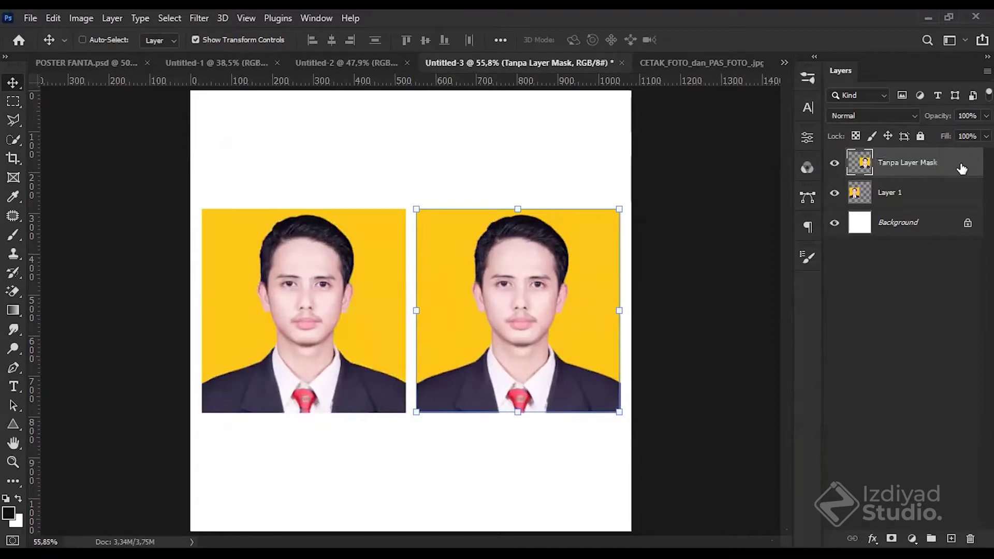
Step: Rename Layer 1, the left-hand portrait, as Layer Mask and clear the layer selection
click(898, 197)
double_click(899, 197)
text(Men)
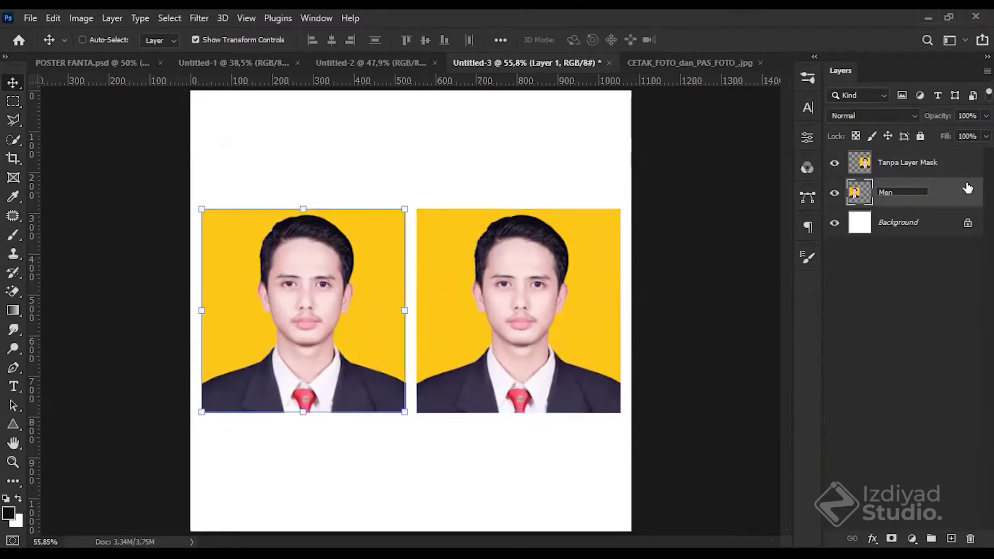
key(BackSpace)
text(Layer Mask)
key(Return)
click(900, 376)
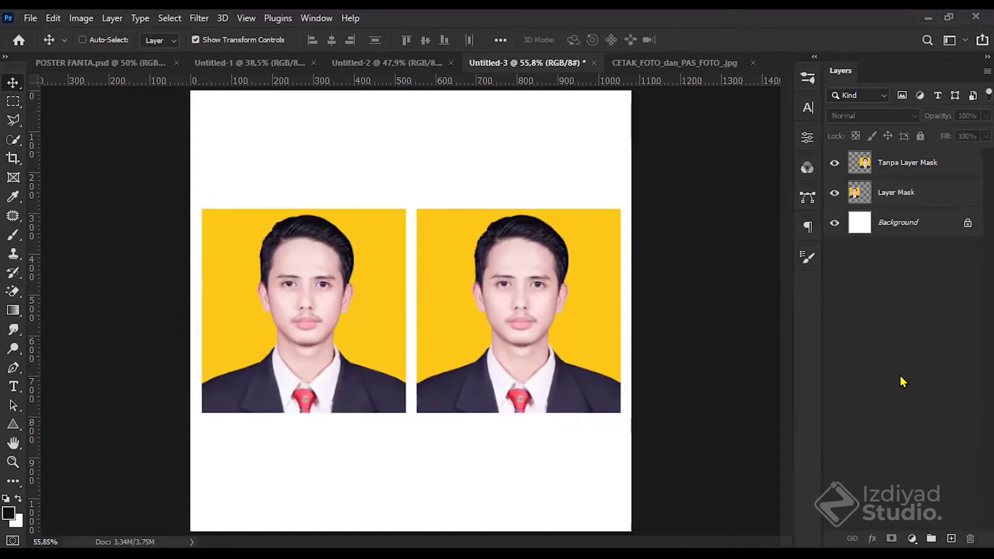
Step: Erase the yellow background of the Tanpa Layer Mask portrait with the Magic Eraser tool
click(897, 201)
click(909, 173)
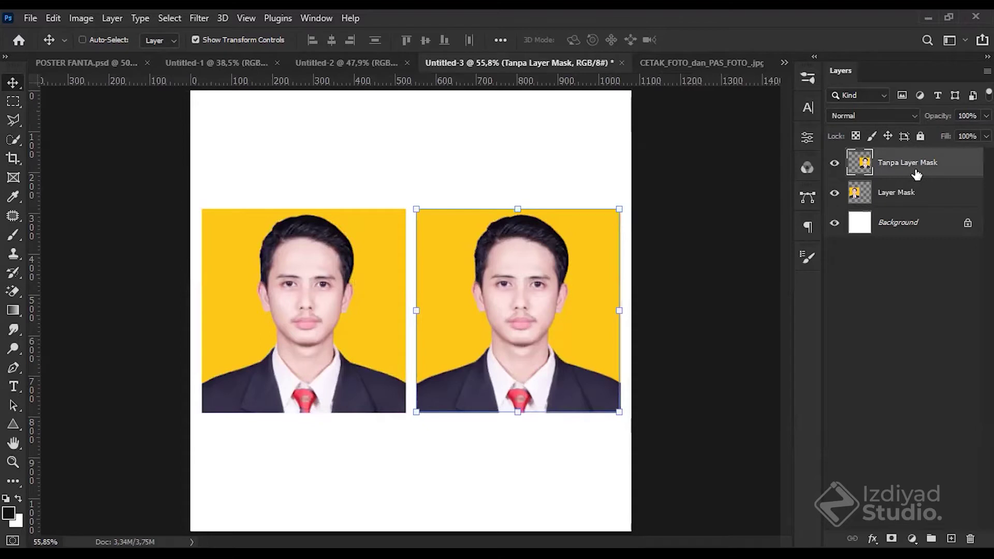
key(alt+bracketleft)
scroll(595, 293, up, 3)
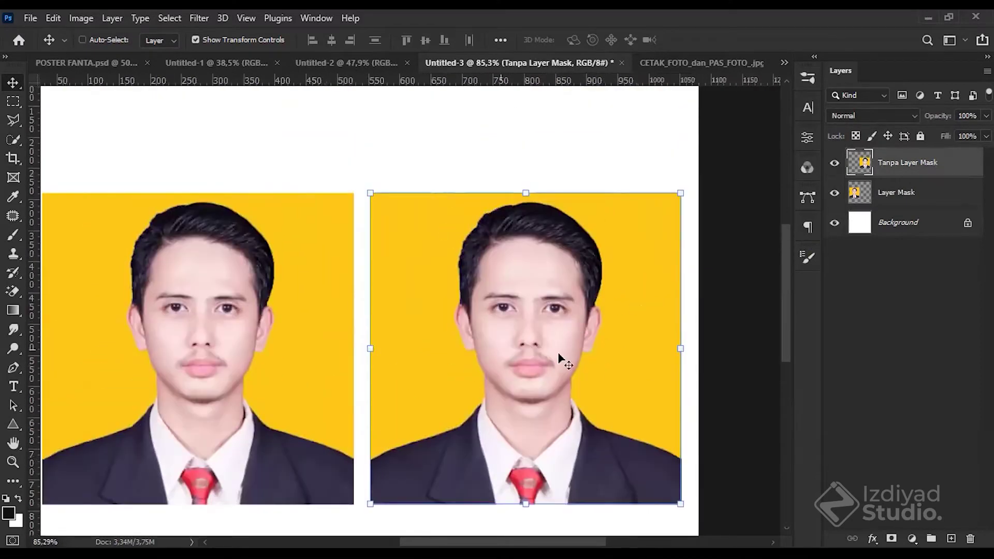
click(11, 291)
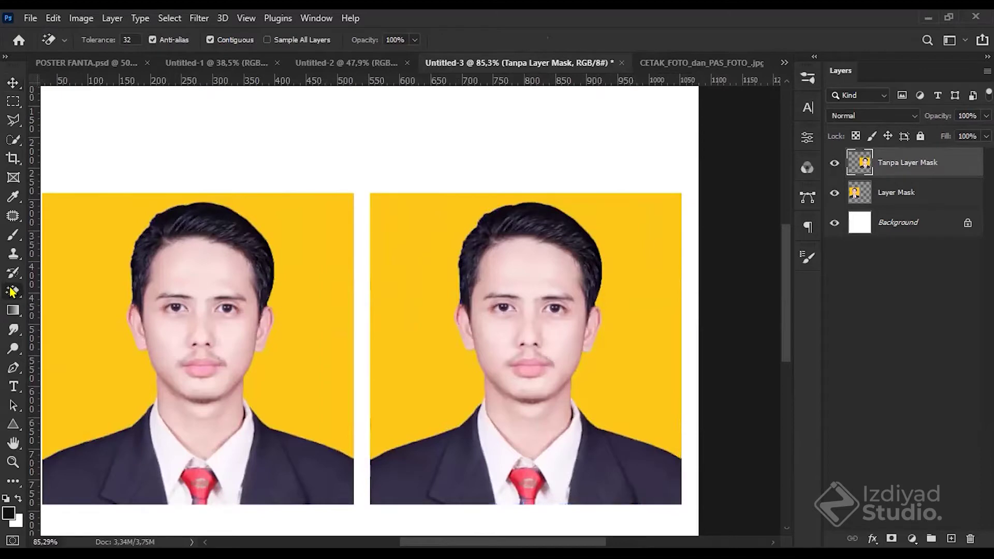
right_click(12, 291)
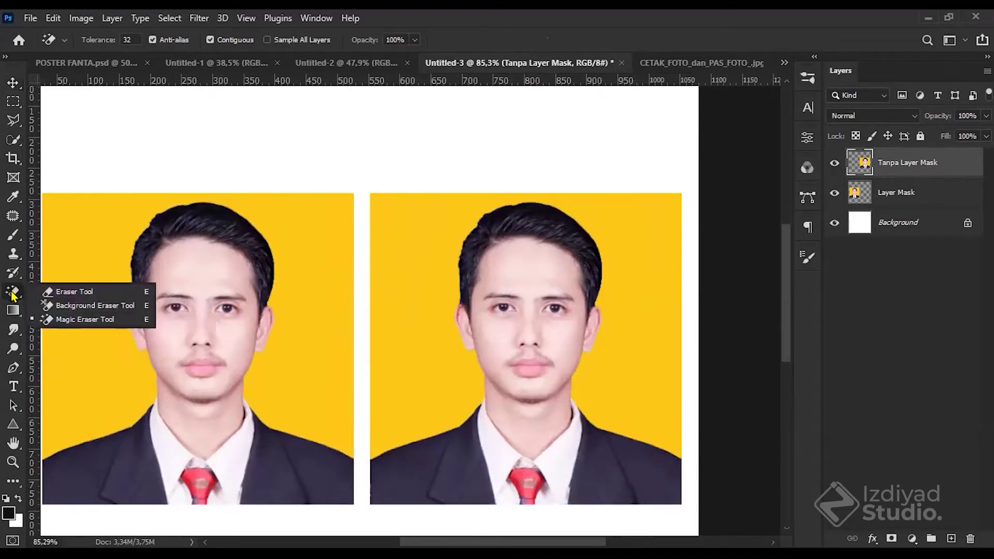
click(78, 319)
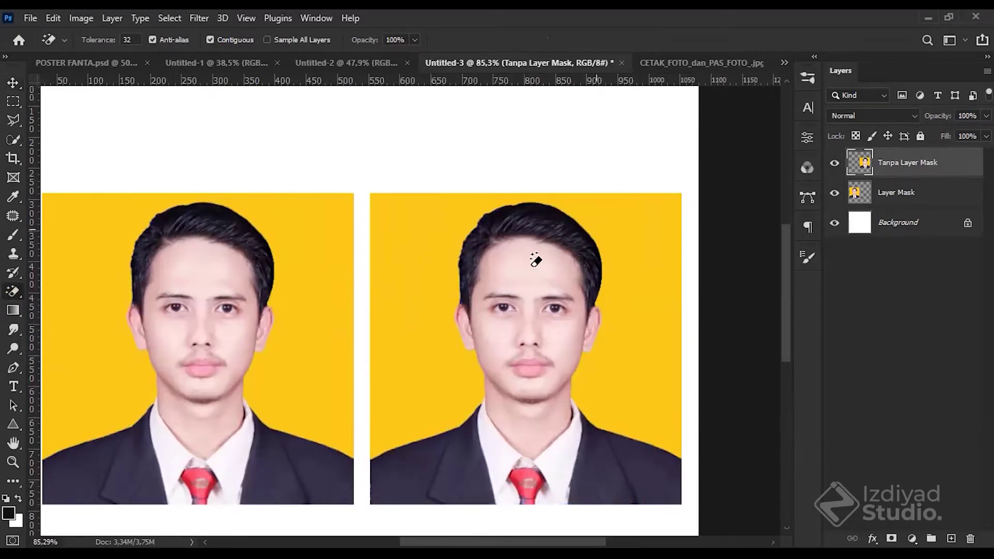
scroll(422, 299, down, 2)
click(417, 276)
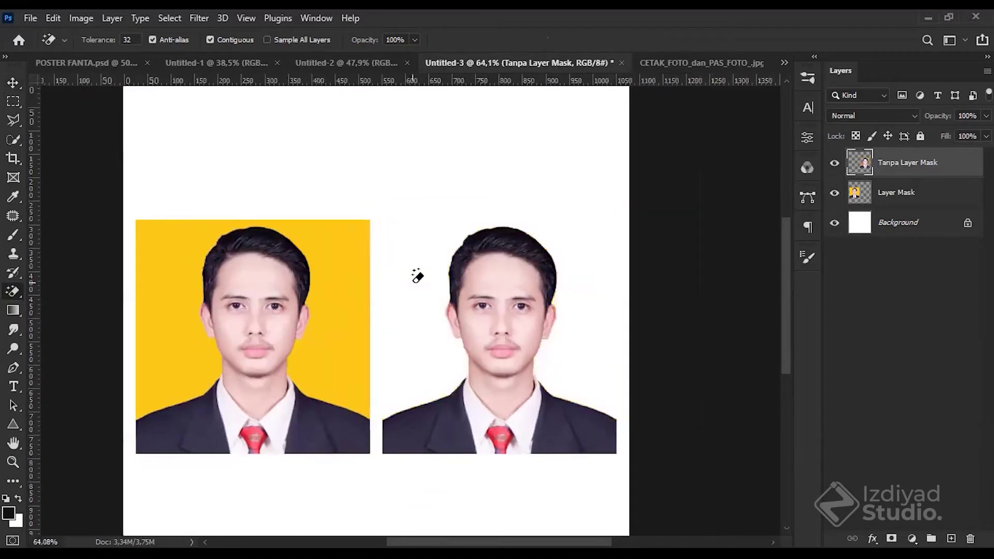
Step: Examine the cut-out edges of the Tanpa Layer Mask portrait up close, leaving its layer selected
key(v)
click(881, 250)
scroll(462, 314, up, 5)
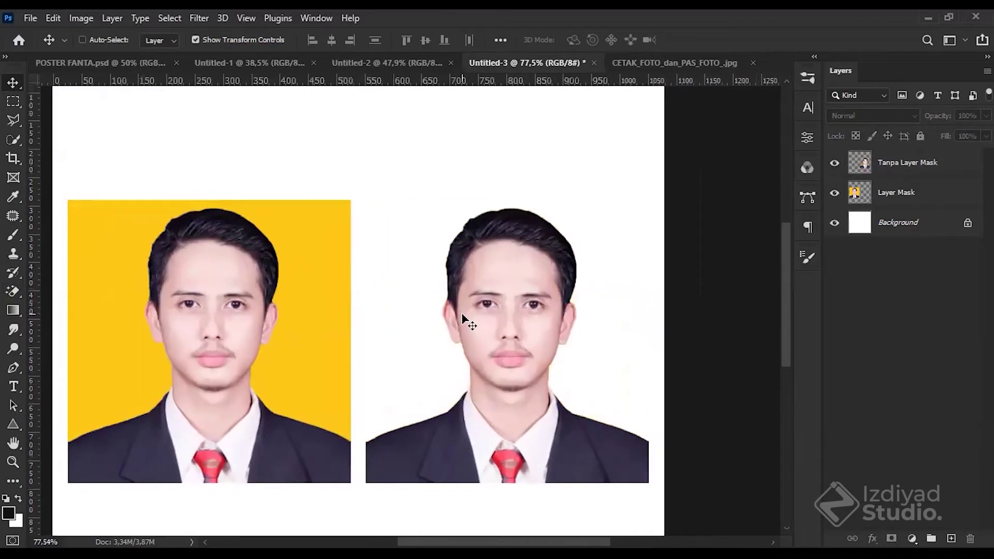
key(ctrl)
scroll(529, 425, right, 2)
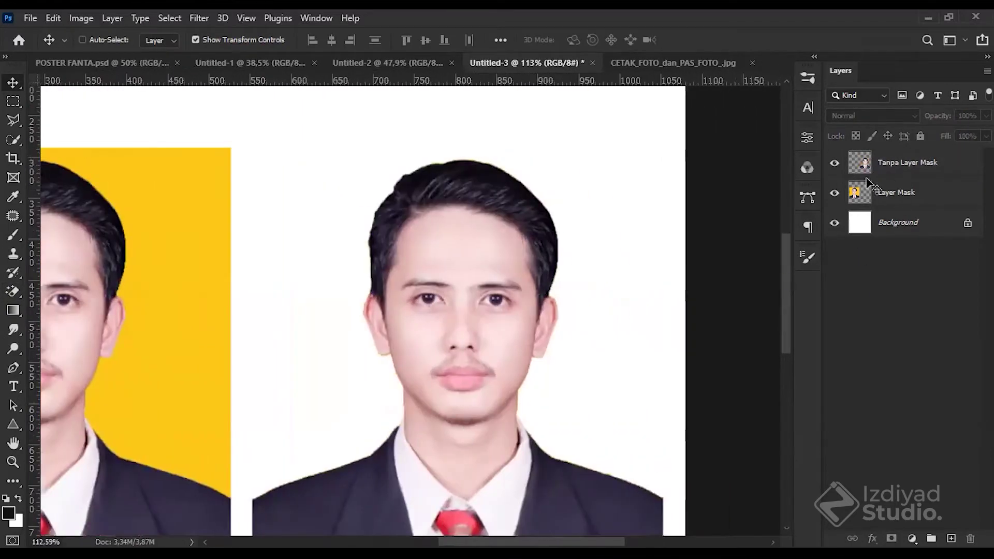
scroll(412, 382, down, 1)
click(862, 164)
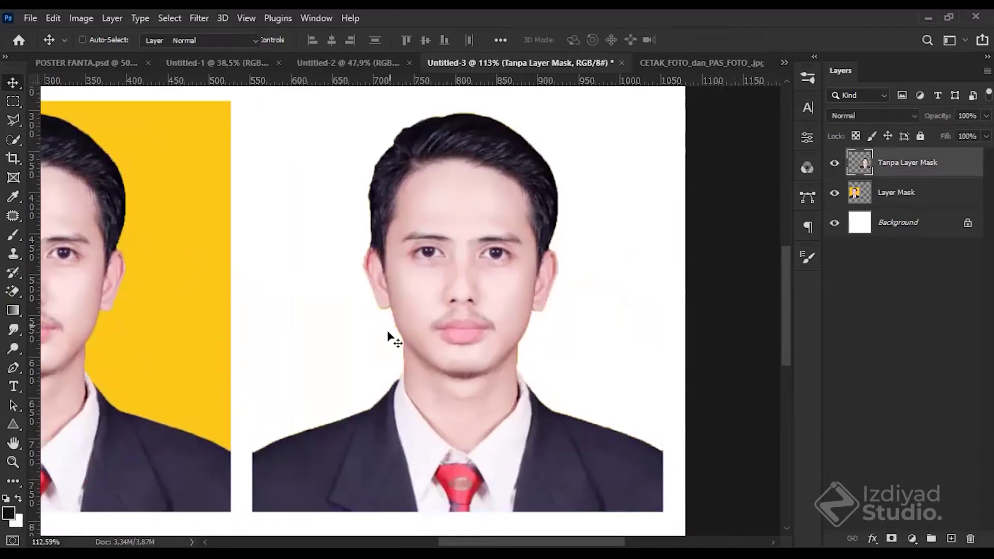
Step: Switch to the Brush tool and reduce the brush size to 125
key(b)
scroll(423, 305, up, 3)
scroll(427, 307, down, 1)
key(bracketleft)
key(bracketleft)
key(bracketleft)
key(bracketleft)
key(bracketleft)
key(bracketleft)
key(bracketleft)
key(bracketleft)
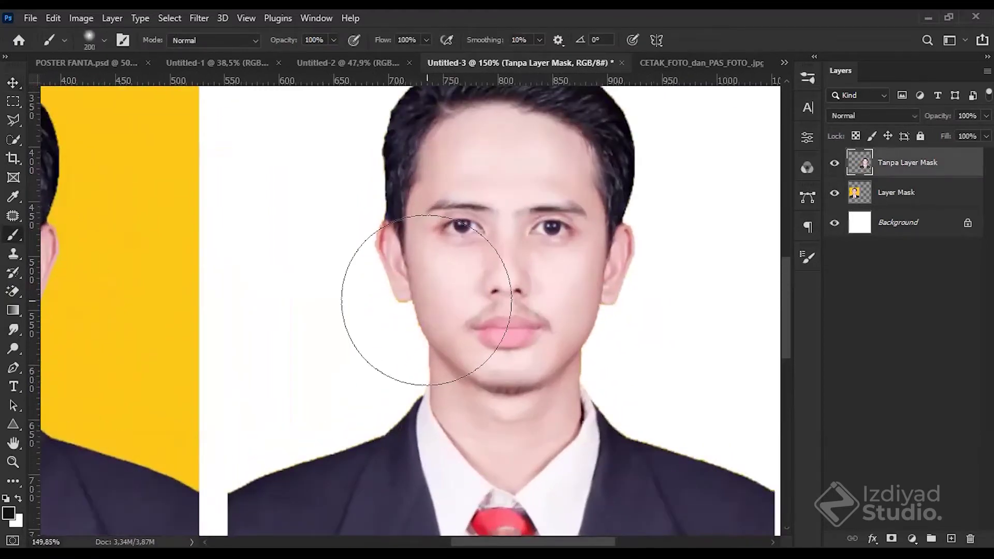
Step: Compare the erased Tanpa Layer Mask portrait with the yellow-background Layer Mask portrait, examining both up close
scroll(412, 330, down, 2)
scroll(328, 417, up, 2)
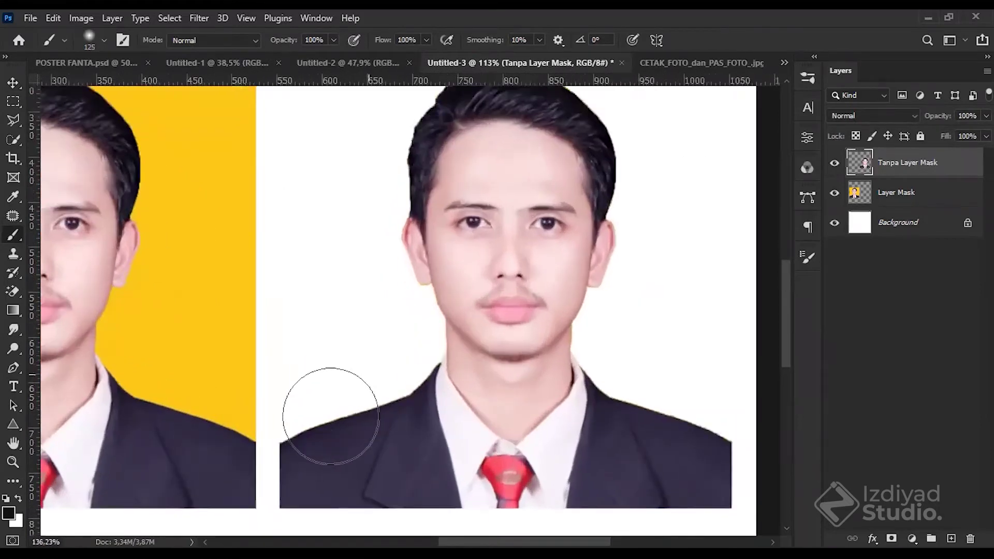
scroll(543, 337, down, 2)
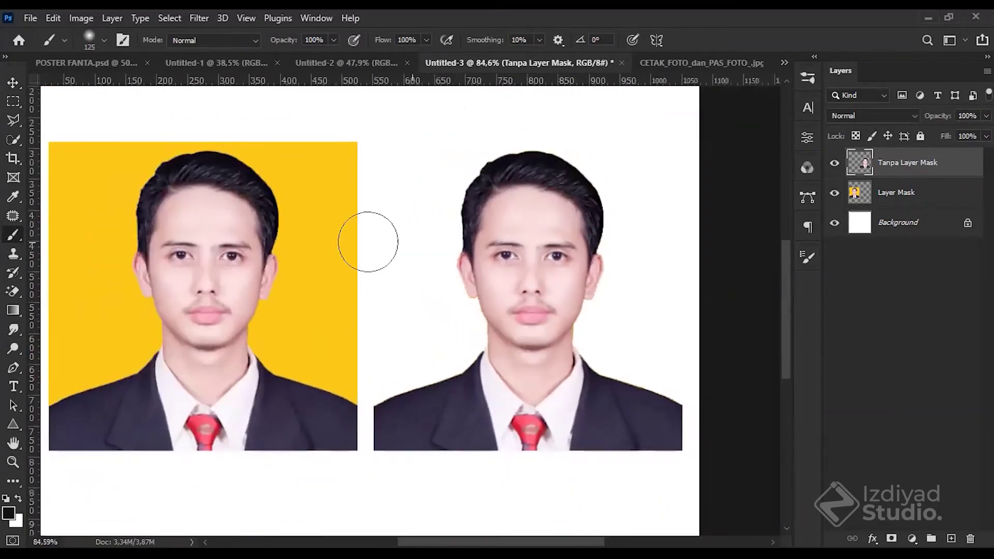
scroll(220, 267, down, 1)
scroll(182, 283, up, 2)
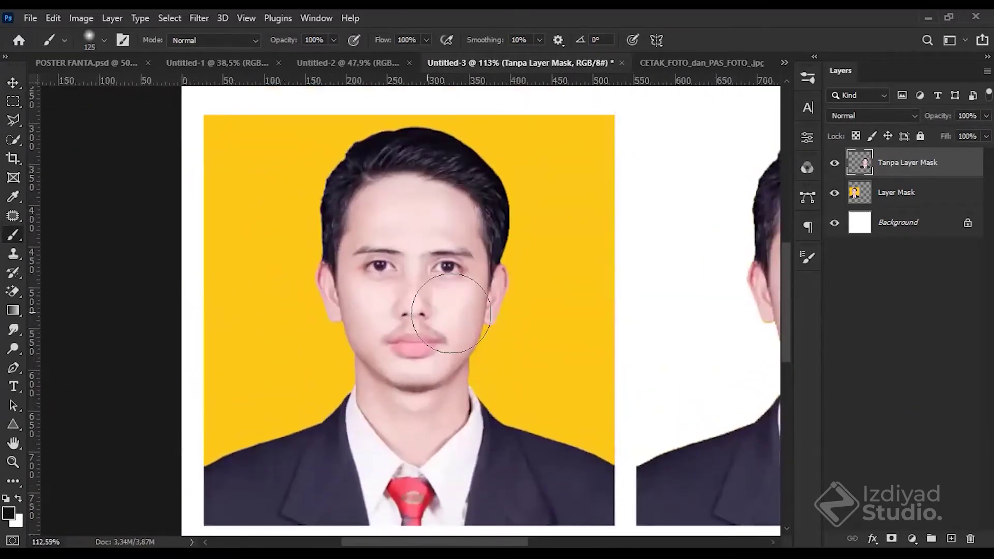
scroll(508, 320, down, 2)
scroll(700, 280, right, 2)
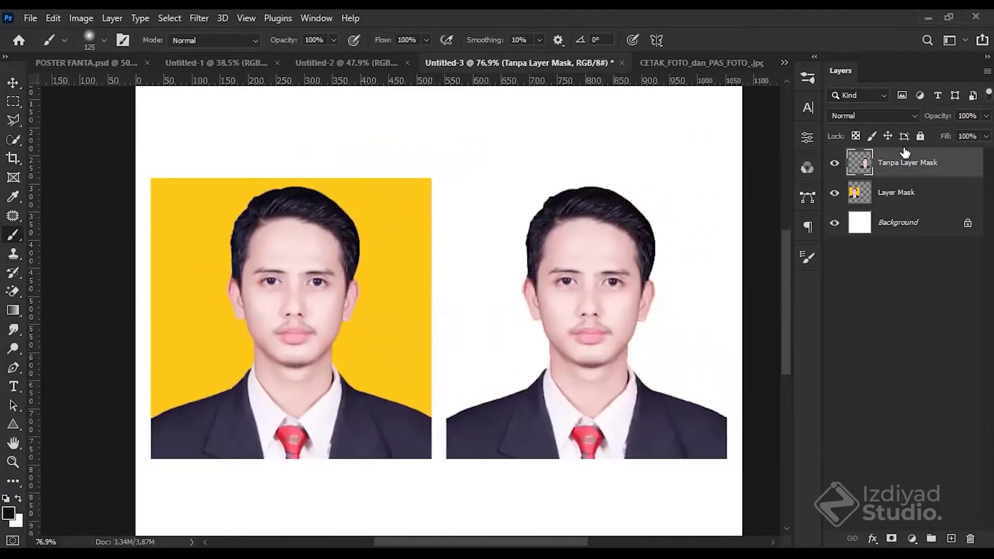
scroll(642, 319, up, 2)
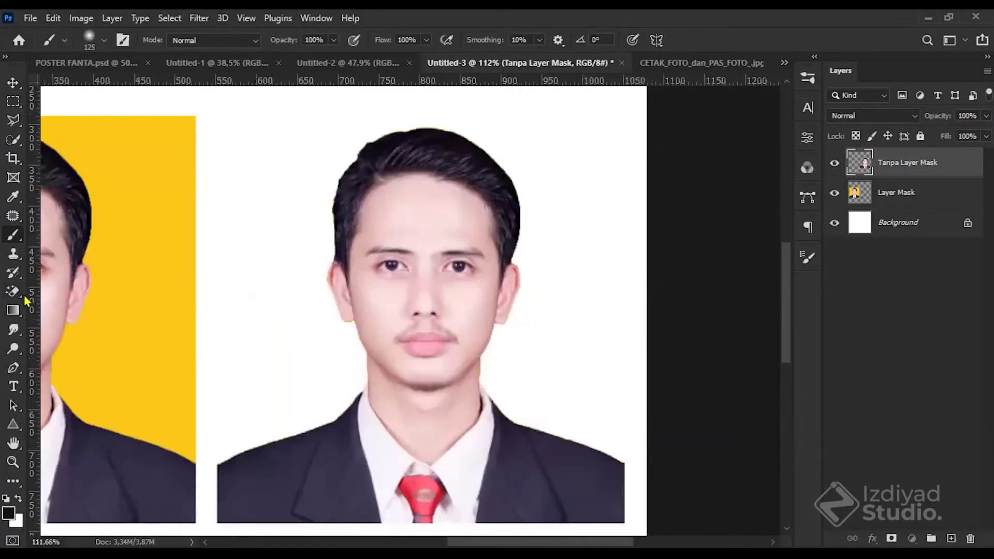
Step: Erase part of the left-side ear on the Tanpa Layer Mask portrait with the Magic Eraser tool
right_click(24, 295)
click(104, 320)
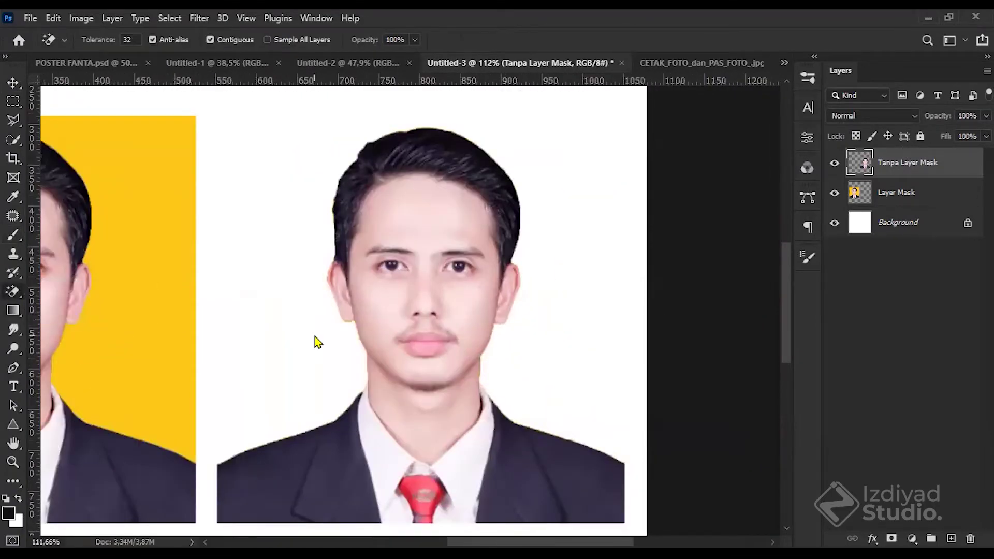
scroll(362, 272, up, 2)
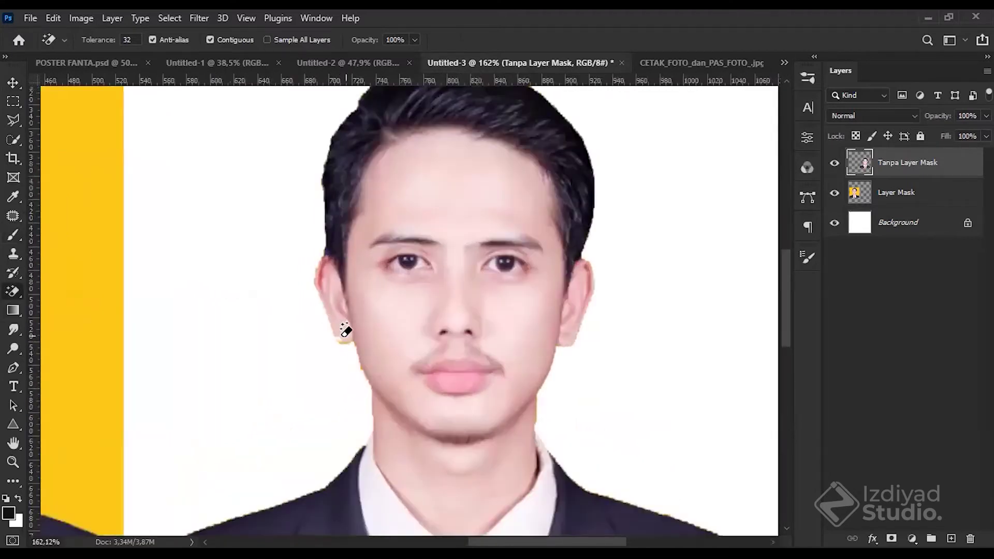
scroll(352, 332, up, 2)
click(346, 327)
key(ctrl+z)
scroll(343, 327, down, 5)
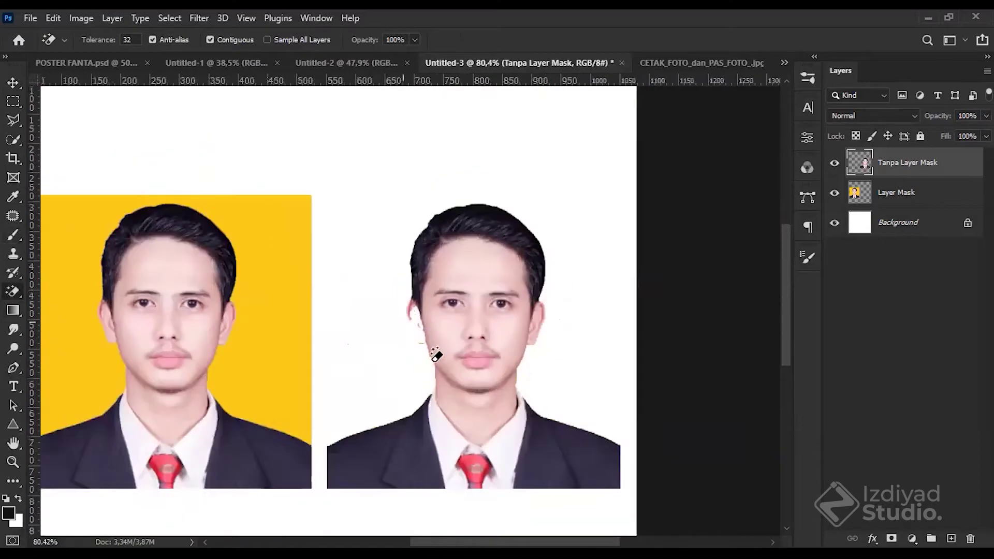
scroll(255, 366, up, 1)
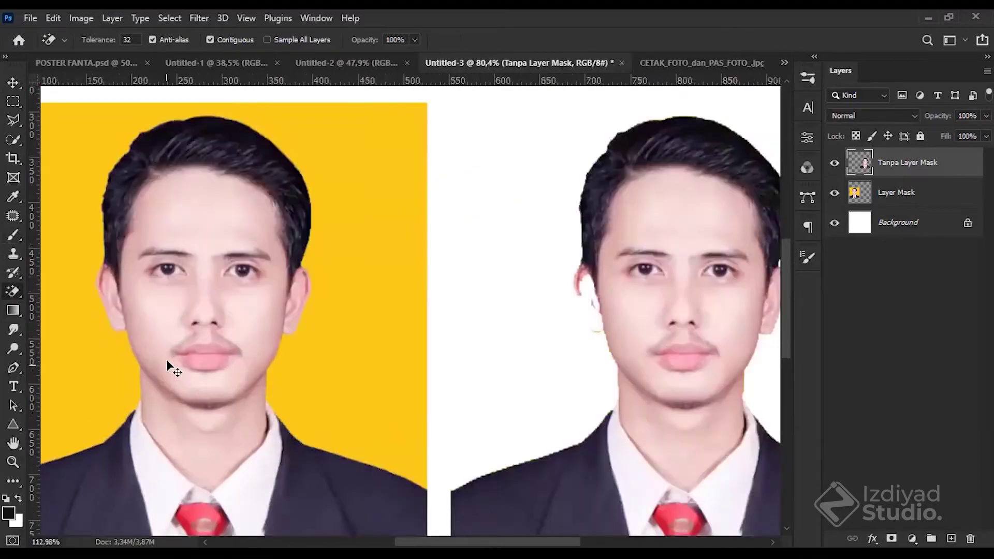
Step: Select the Layer Mask layer with the yellow-background portrait and add a white layer mask to it
click(901, 192)
scroll(273, 339, down, 2)
scroll(204, 288, up, 2)
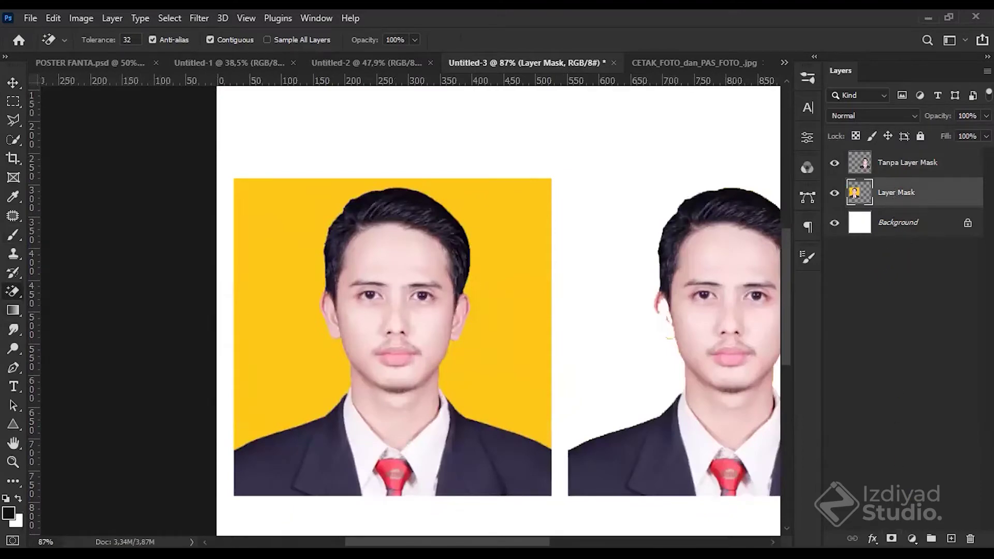
click(891, 538)
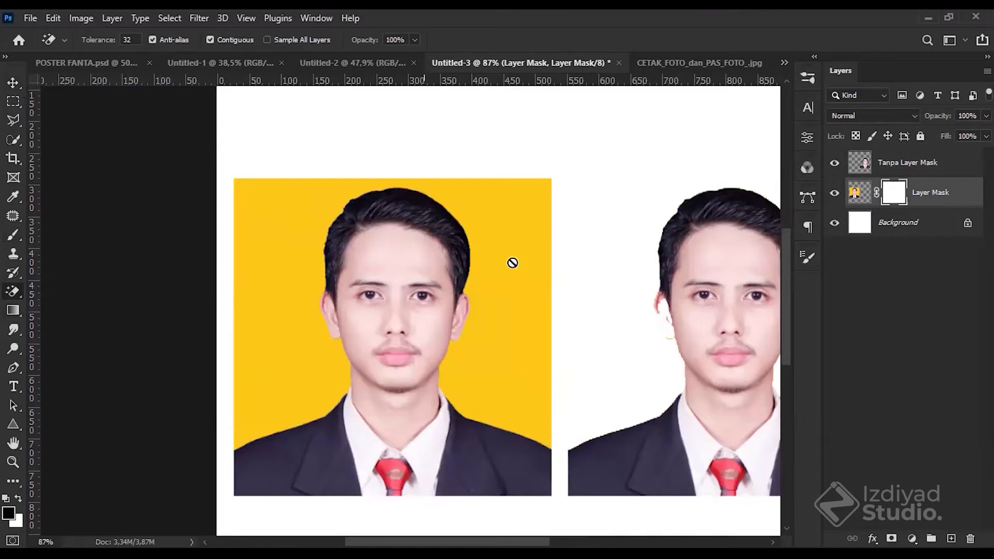
Step: Switch to the Brush tool with black (000000) as the foreground color
click(13, 236)
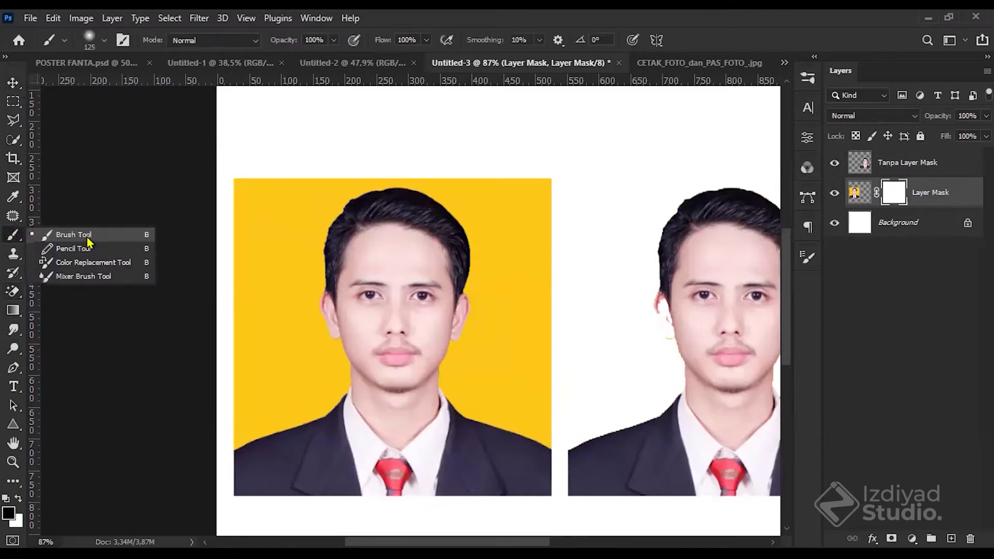
click(9, 513)
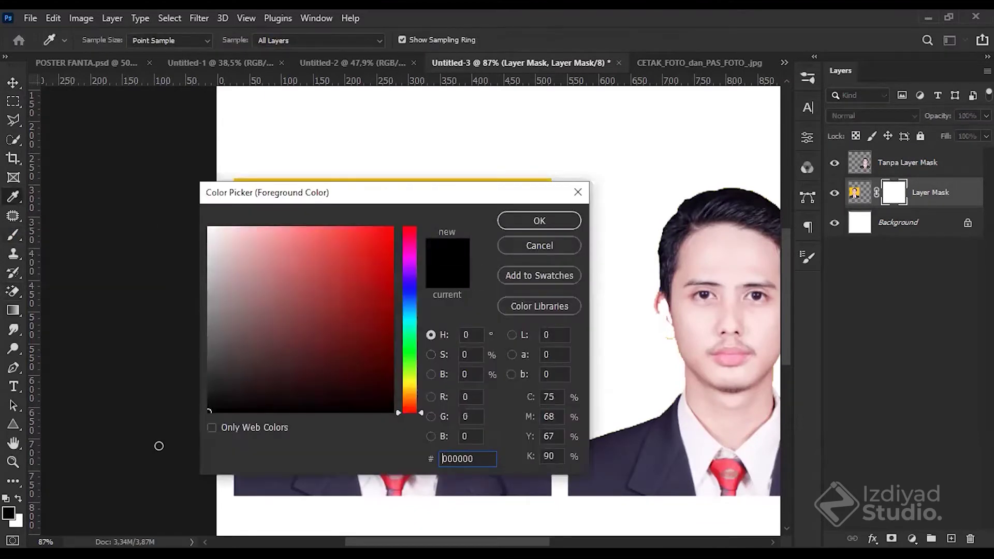
drag(237, 290, 179, 194)
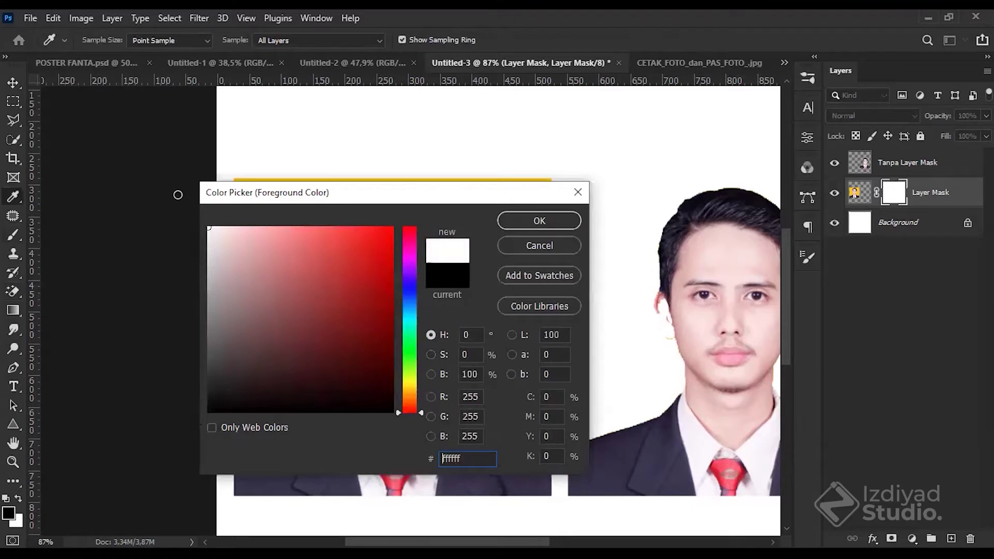
drag(223, 393, 209, 411)
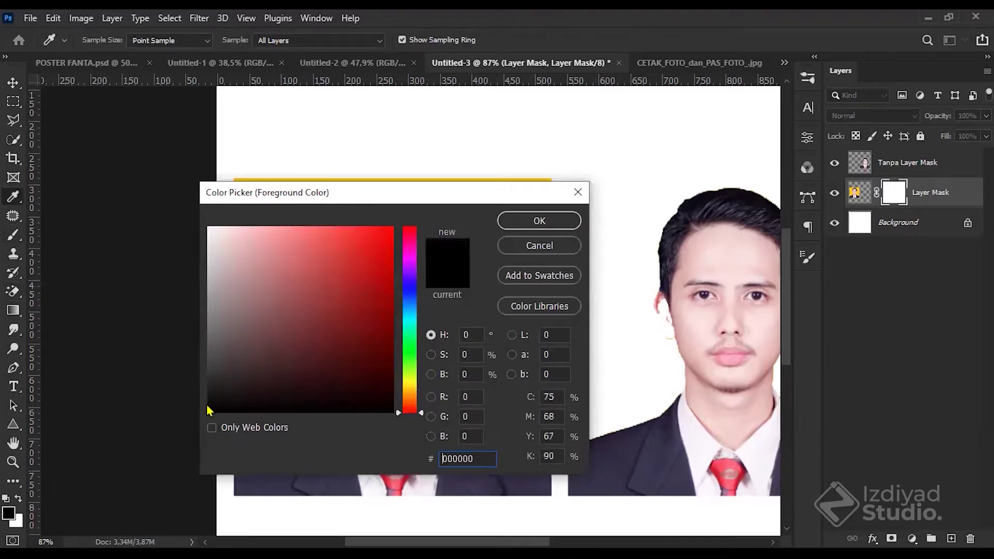
click(538, 221)
key(b)
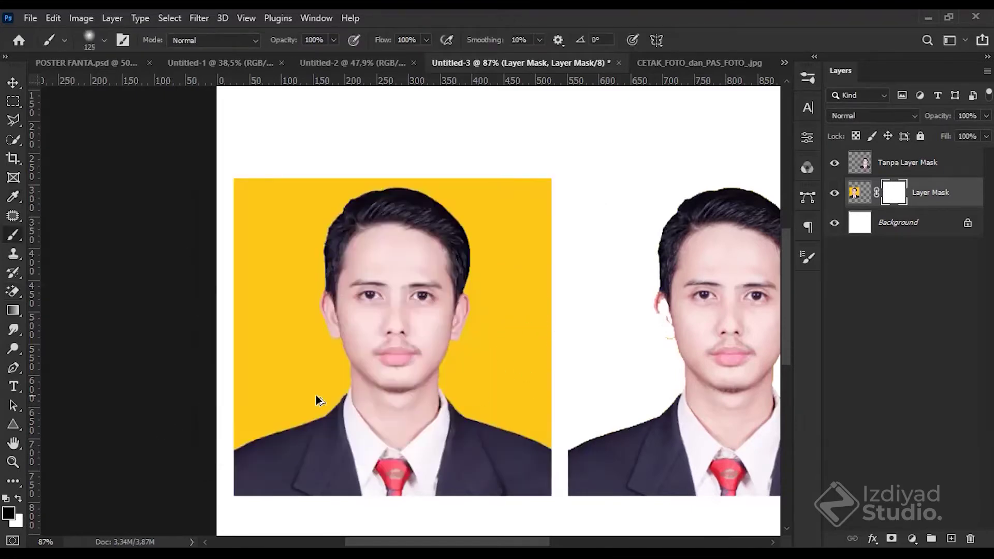
Step: Set up an 80 px Hard Round brush with 100% hardness, undoing the soft-edged test dab
scroll(316, 396, up, 5)
key(bracketleft)
key(bracketleft)
key(bracketleft)
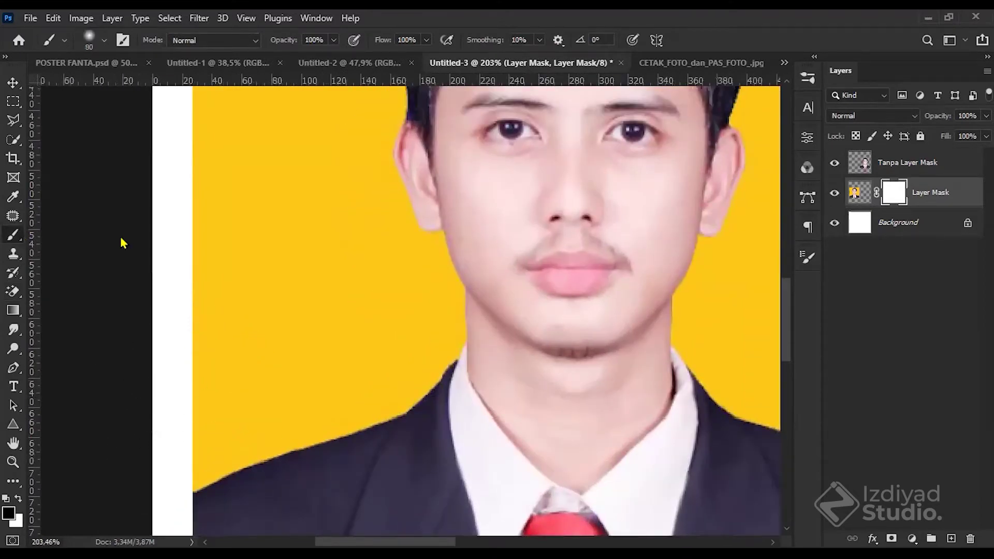
click(179, 443)
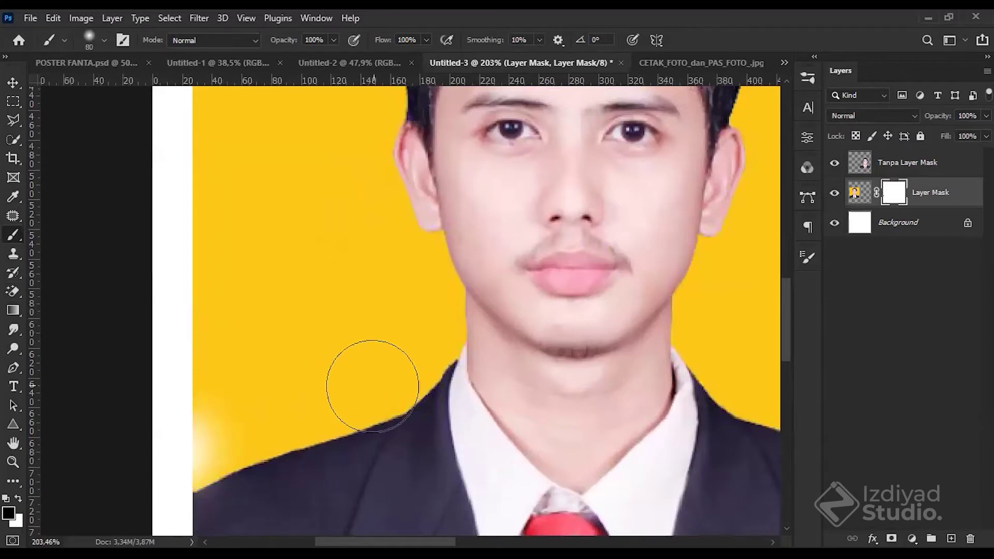
key(ctrl+z)
right_click(254, 301)
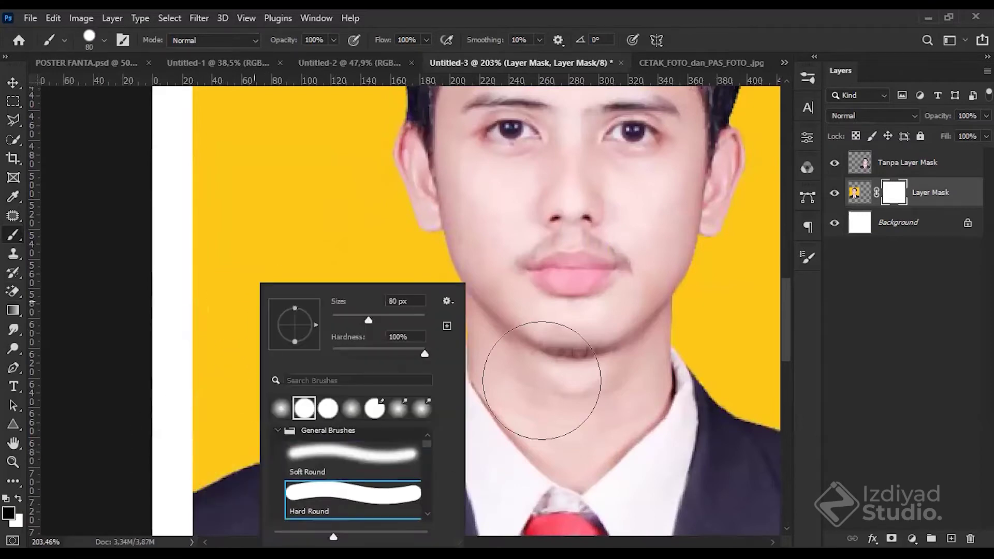
Step: Paint the Layer Mask layer's mask black to hide yellow background along the left-side shoulder and neck, including part of the ear
click(896, 192)
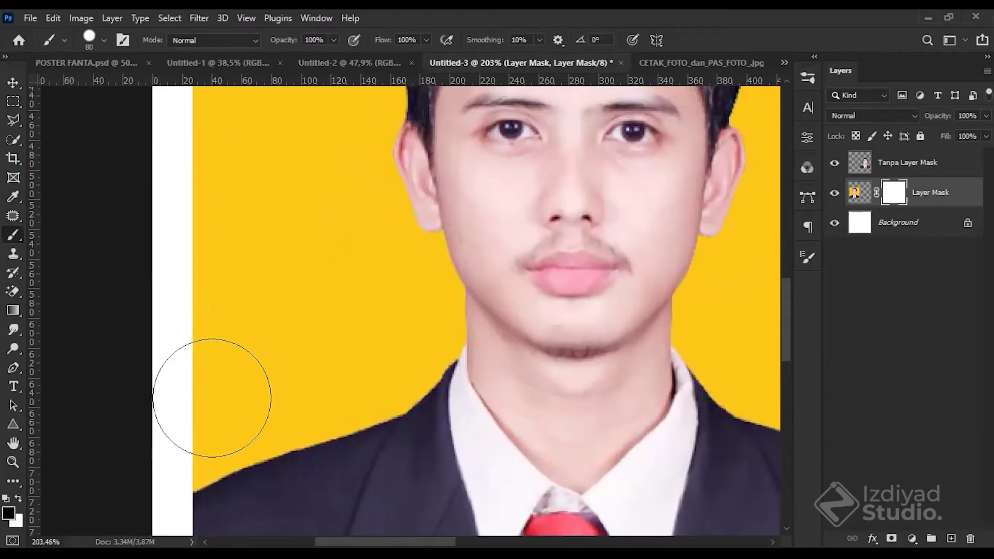
click(8, 513)
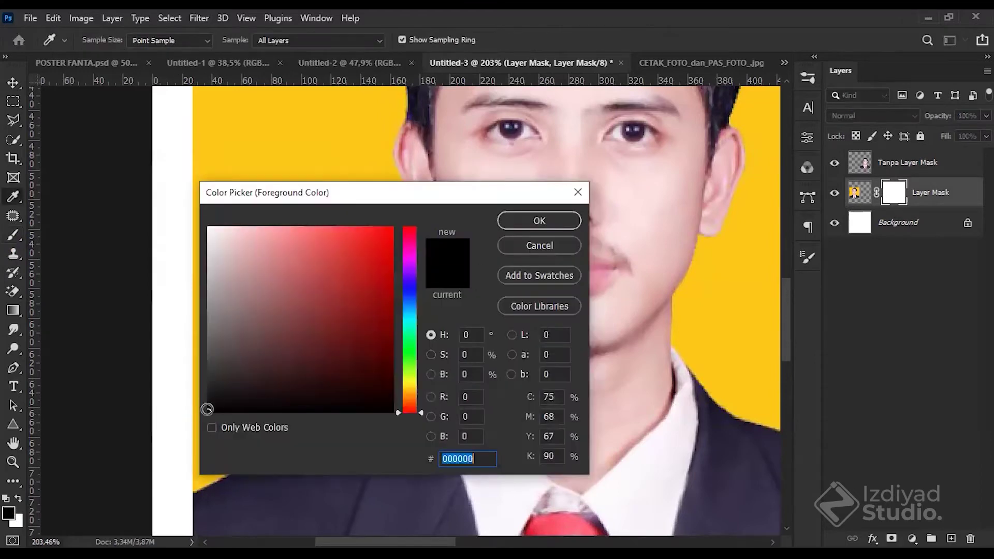
click(540, 220)
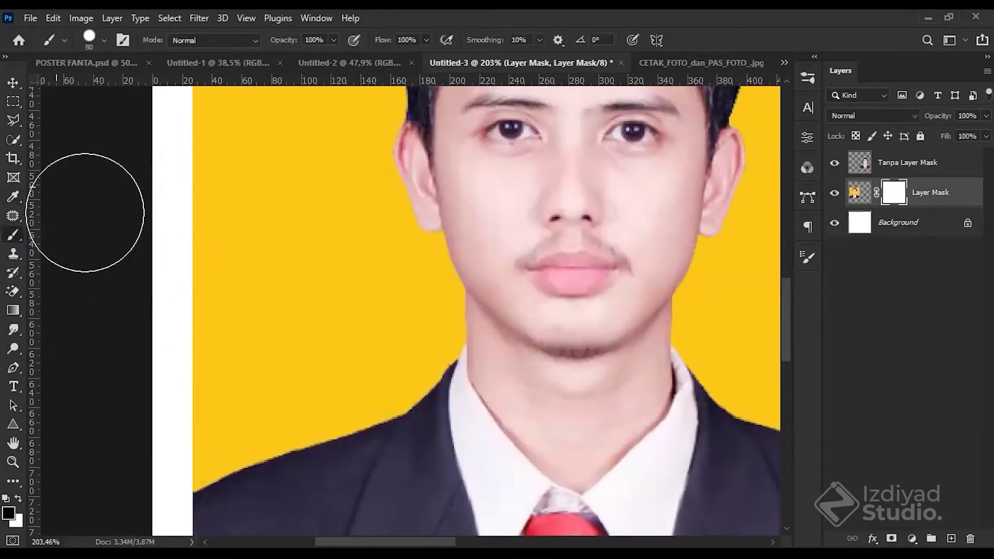
click(176, 437)
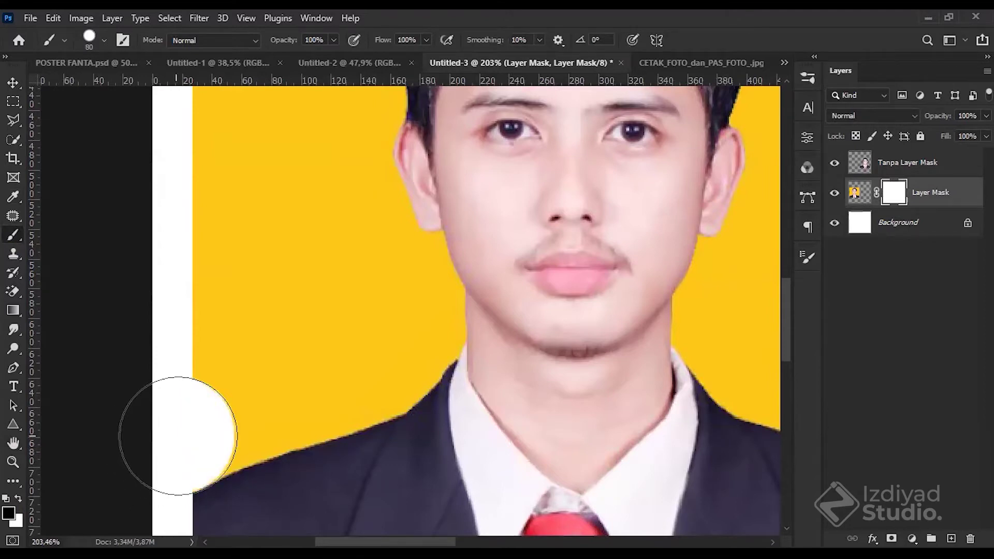
shift+click(374, 358)
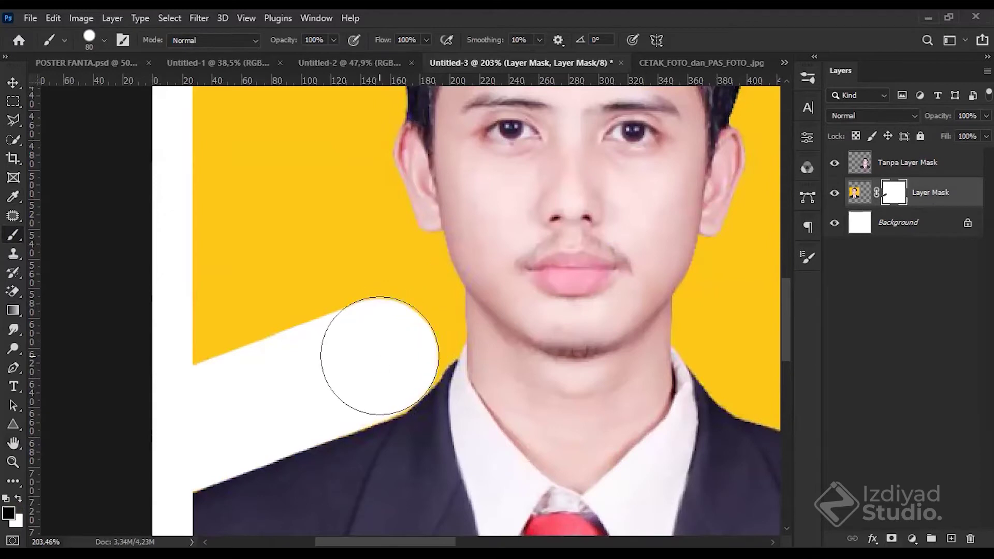
drag(379, 348, 409, 313)
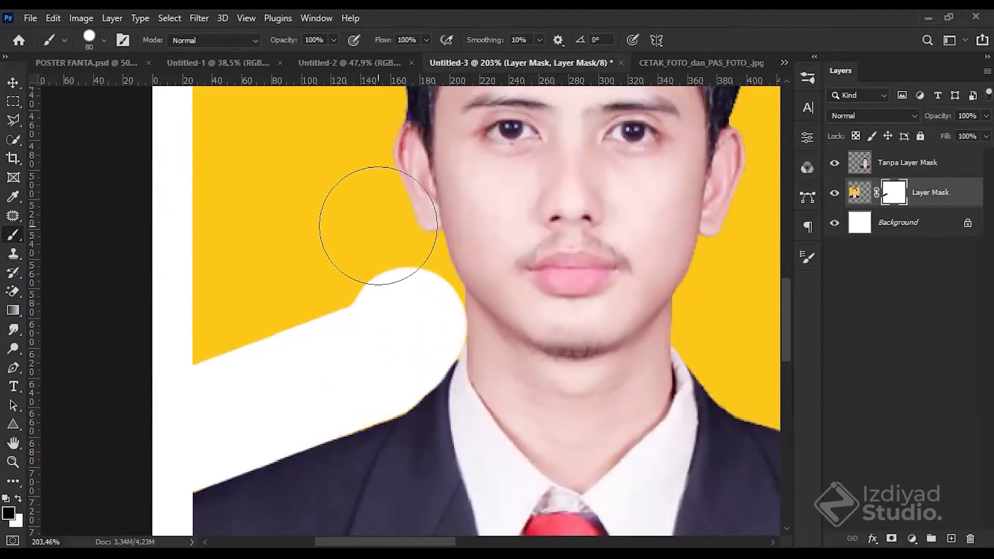
click(381, 227)
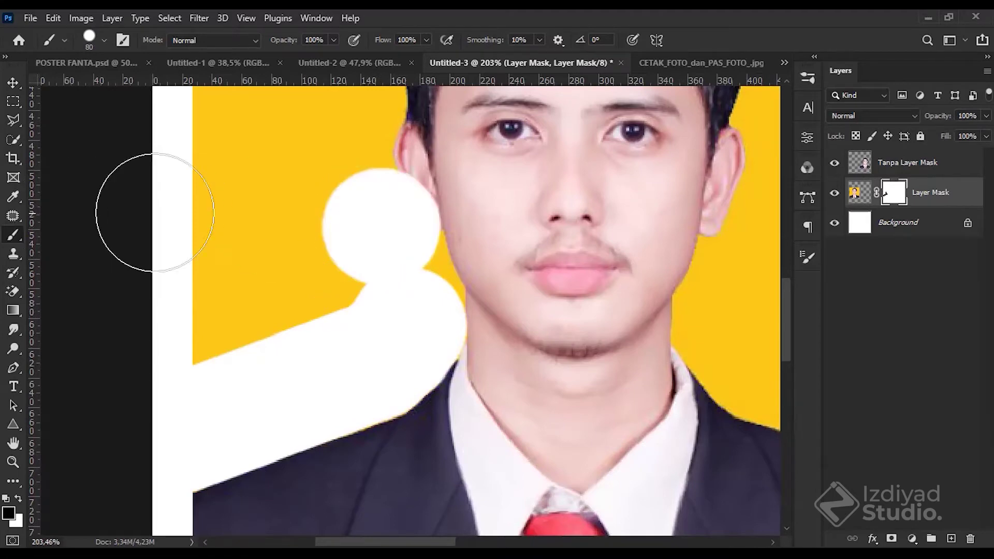
scroll(352, 279, down, 5)
drag(367, 279, 370, 266)
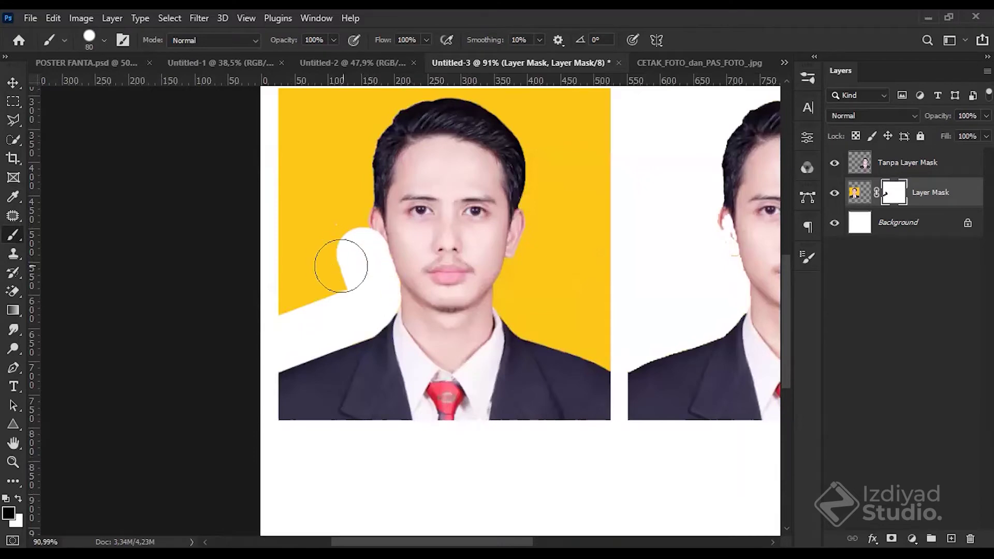
Step: Set the foreground color to white (ffffff) and paint on the mask to bring back the hidden part of the ear
scroll(357, 262, up, 2)
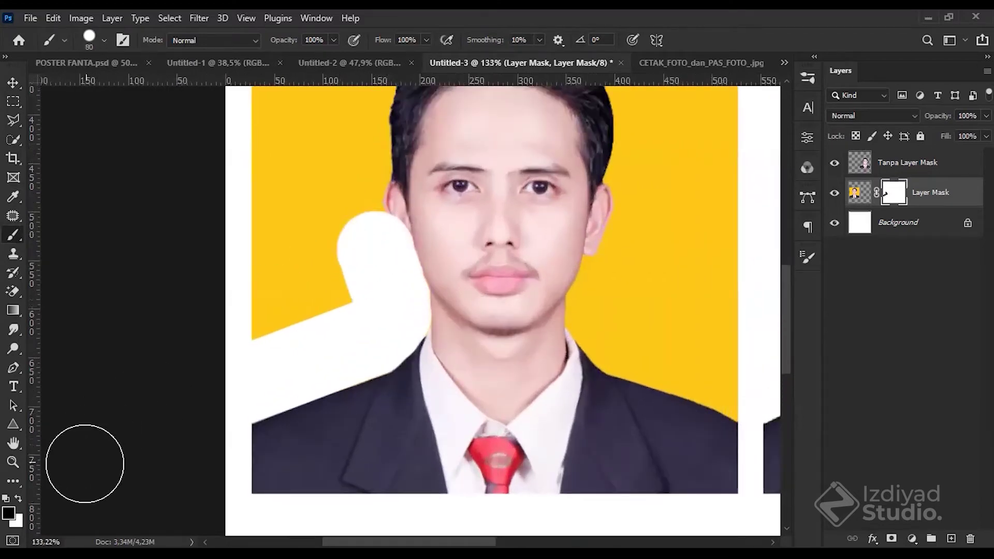
click(8, 513)
drag(256, 362, 94, 134)
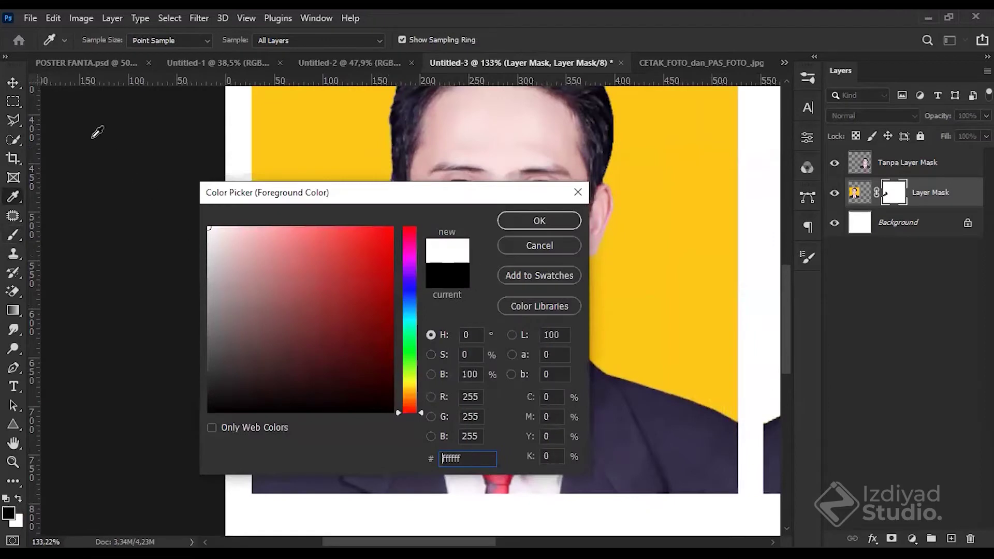
click(549, 221)
scroll(439, 195, up, 4)
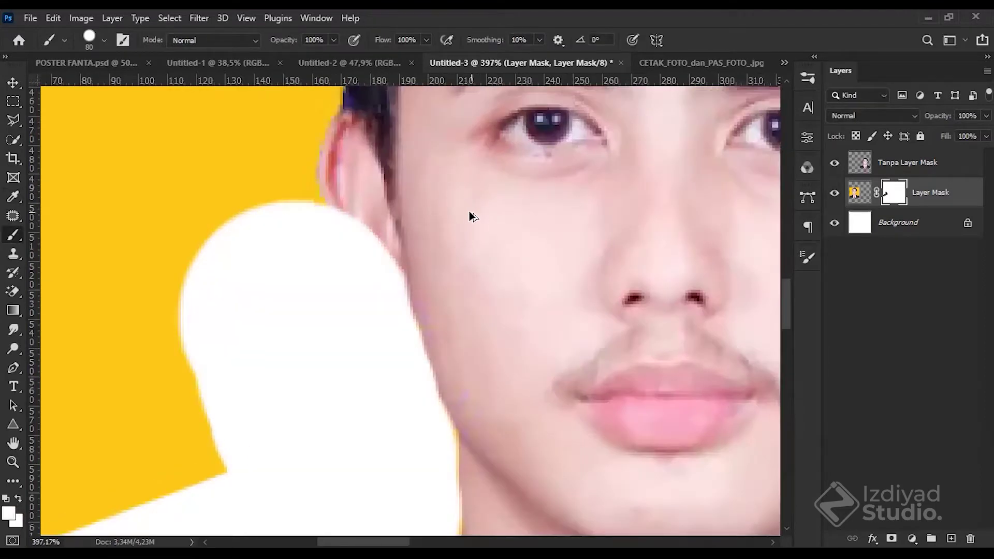
mouse_move(443, 210)
mouse_down()
mouse_move(467, 221)
mouse_move(462, 233)
mouse_move(474, 243)
mouse_move(457, 236)
mouse_move(490, 243)
mouse_move(480, 269)
mouse_up()
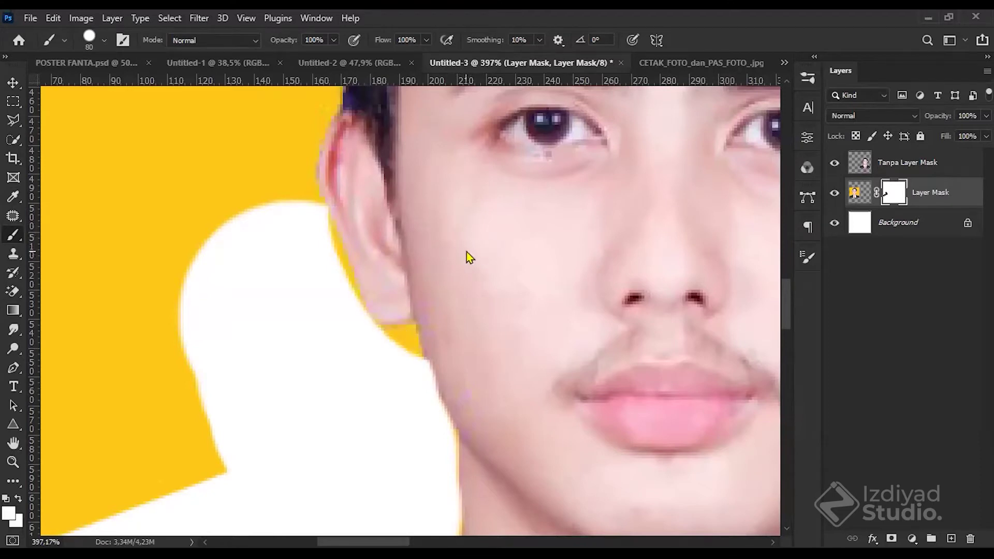
Step: Reduce the brush size to 9 and paint white on the mask to restore a small yellow patch below the ear
scroll(532, 229, down, 1)
key(bracketleft)
key(bracketleft)
key(bracketleft)
key(bracketleft)
key(bracketleft)
key(bracketleft)
key(bracketleft)
key(bracketleft)
key(bracketleft)
key(bracketleft)
key(bracketleft)
click(445, 334)
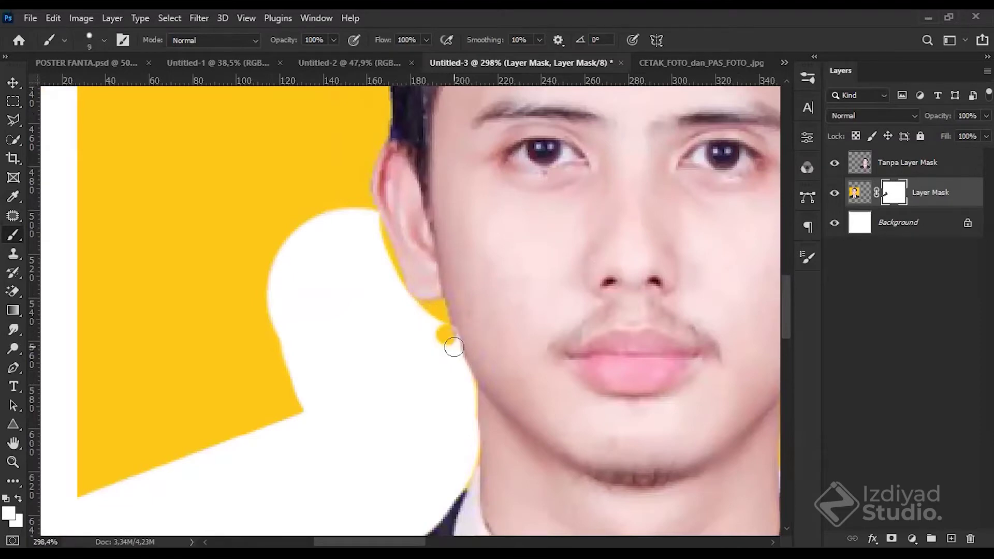
drag(446, 340, 447, 334)
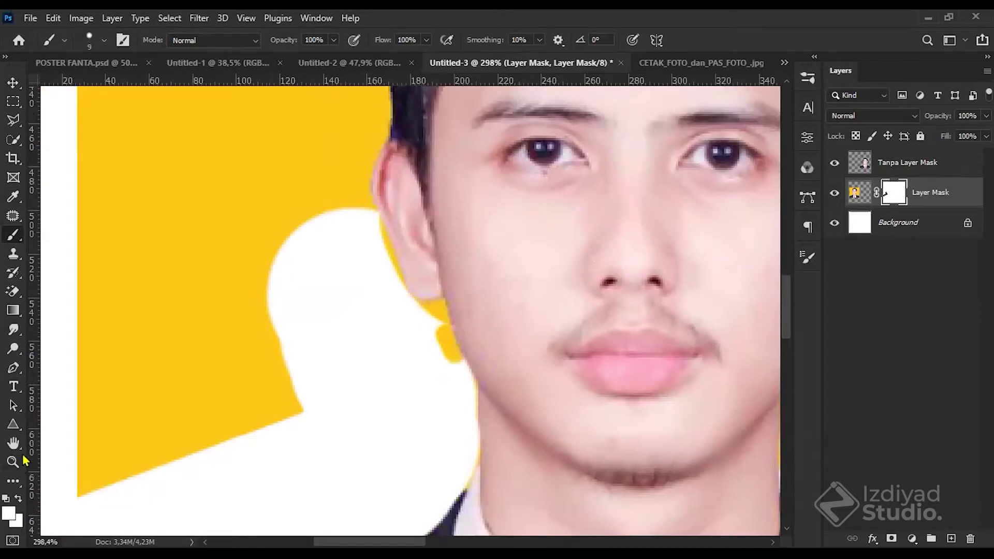
Step: With white (ffffff) as the foreground color, restore yellow background along the left-side shoulder and in zigzag strokes above it
click(8, 512)
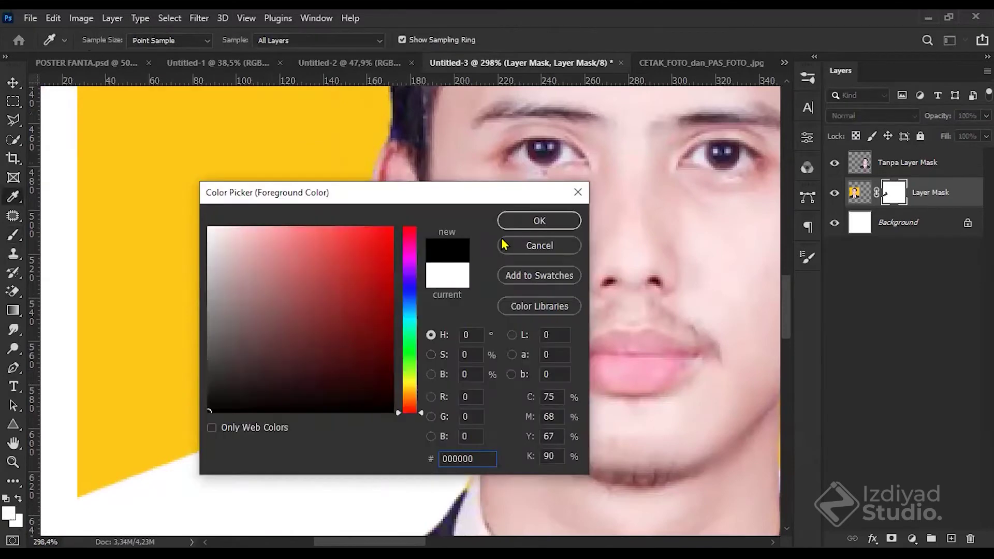
click(538, 220)
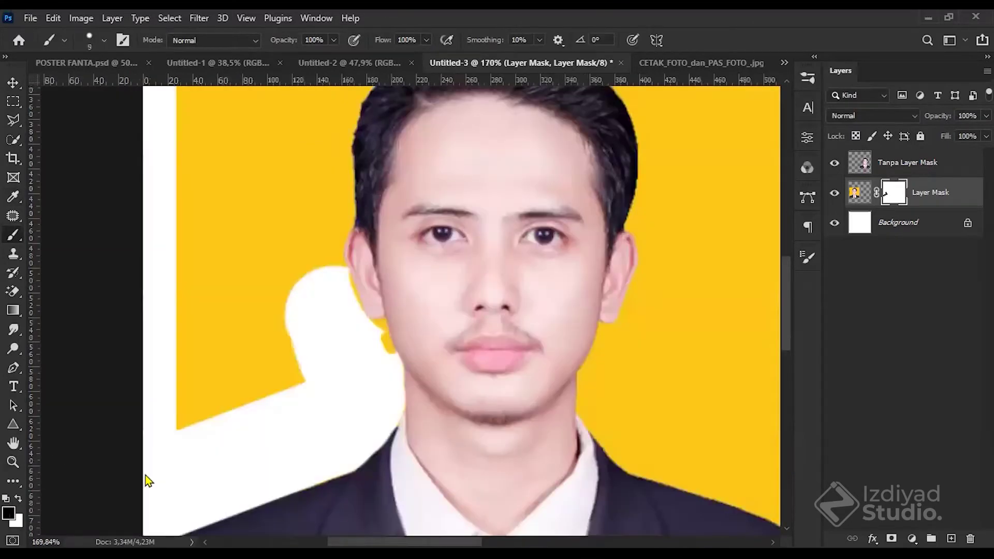
click(9, 513)
text(ffffff)
click(539, 219)
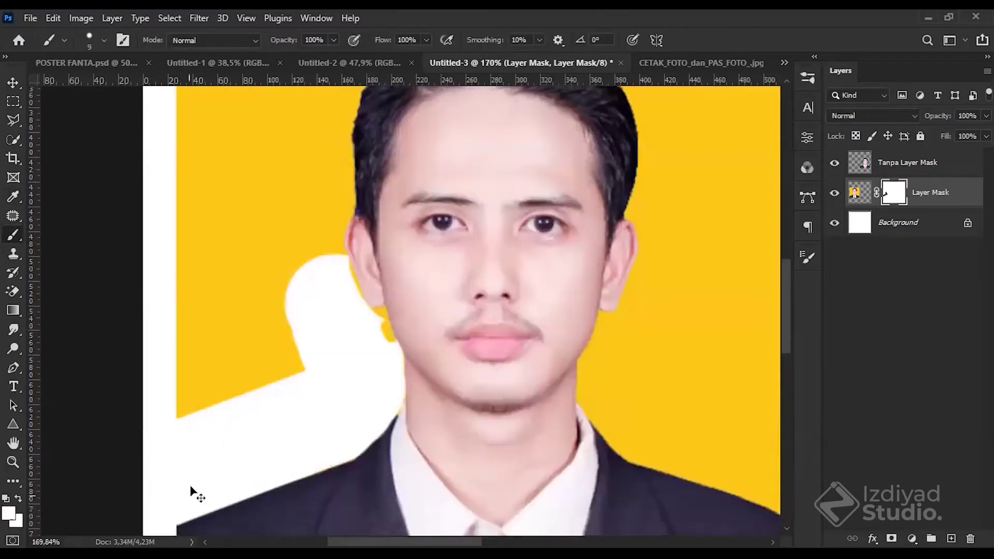
scroll(192, 489, up, 4)
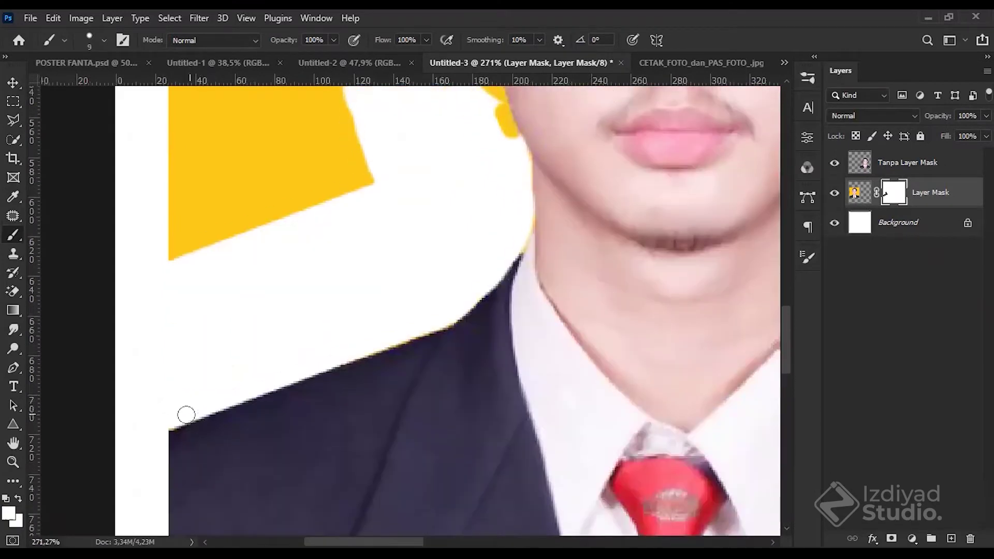
mouse_move(171, 419)
mouse_down()
mouse_move(207, 398)
mouse_move(366, 355)
mouse_move(156, 430)
mouse_move(422, 335)
mouse_move(485, 288)
mouse_move(440, 331)
mouse_move(240, 355)
mouse_move(413, 298)
mouse_move(230, 249)
mouse_move(227, 187)
mouse_up()
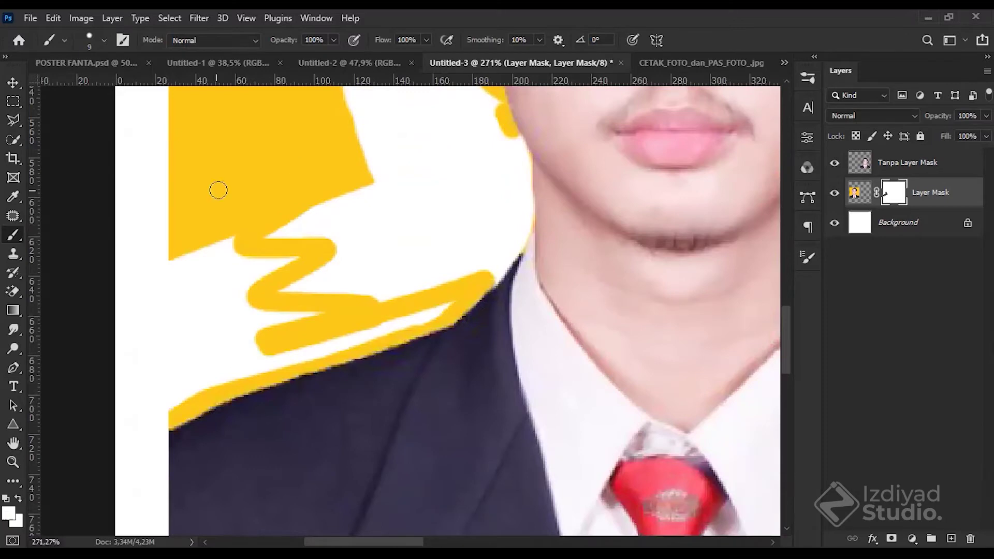
Step: Enlarge the brush to 25 and restore more of the yellow background above the left-side shoulder
scroll(337, 365, down, 4)
key(bracketright)
key(bracketright)
key(bracketright)
key(bracketright)
mouse_move(300, 348)
mouse_down()
mouse_move(271, 362)
mouse_move(260, 331)
mouse_move(321, 317)
mouse_move(291, 398)
mouse_up()
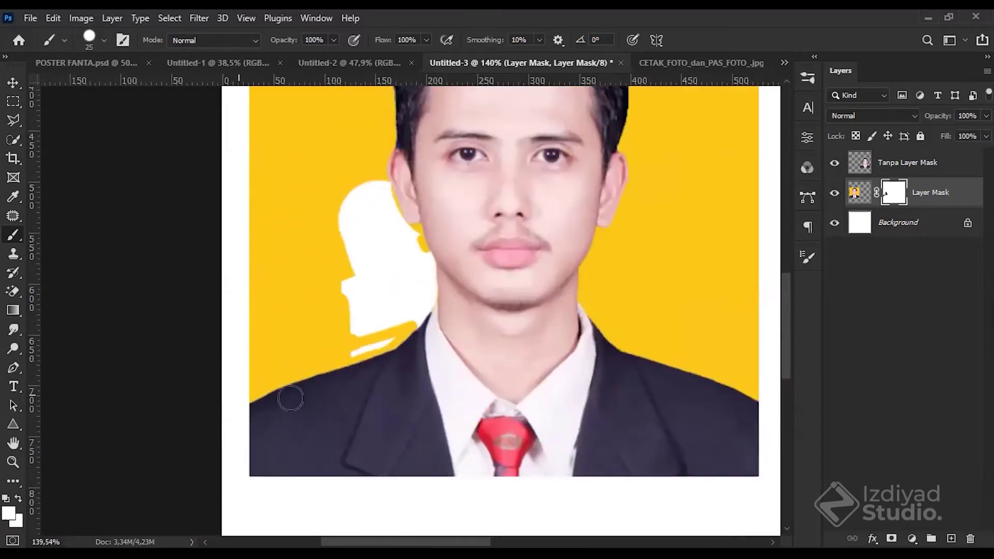
Step: Set the foreground color to black (000000) and paint on the mask to hide the yellow background along the left-side shoulder, undoing stray strokes
click(11, 513)
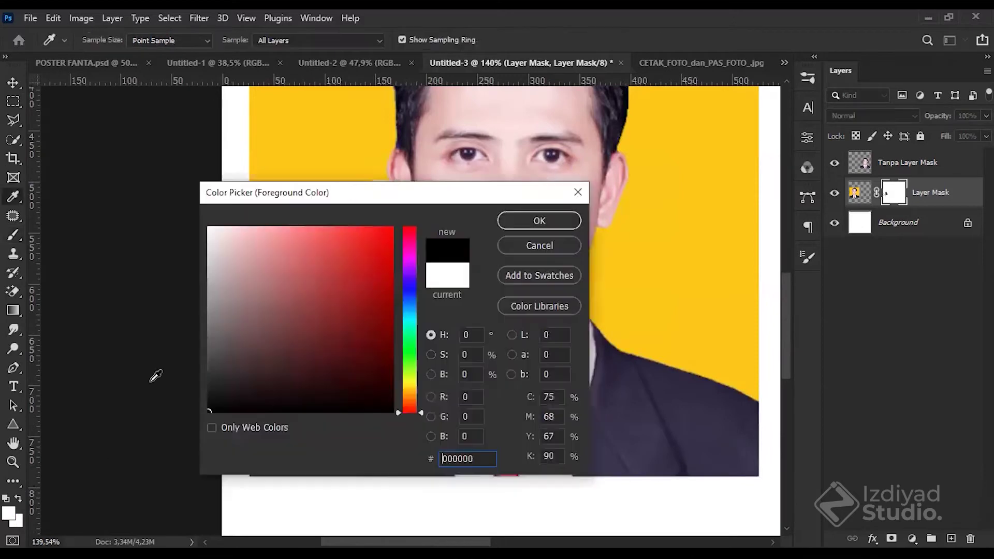
click(536, 233)
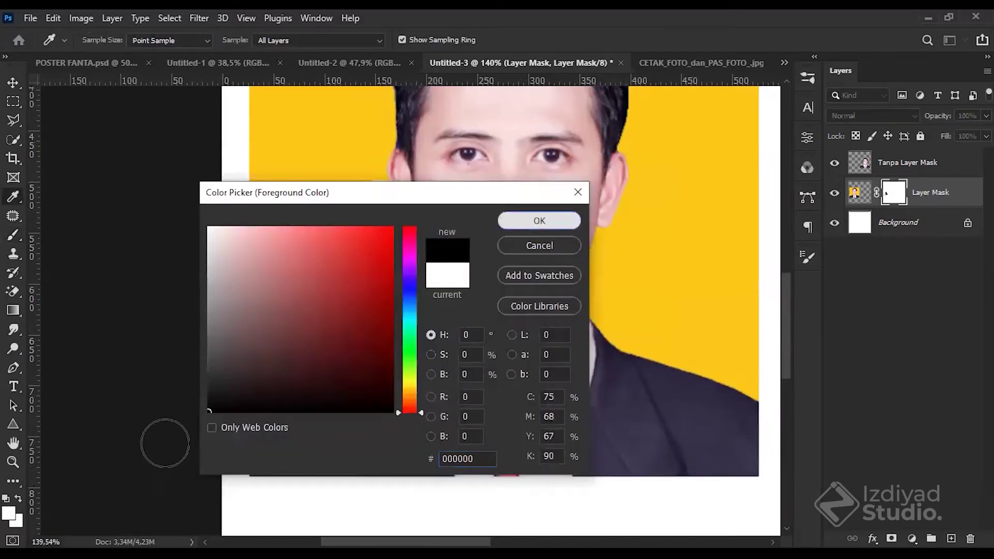
scroll(165, 443, up, 3)
drag(487, 324, 443, 337)
mouse_move(175, 441)
mouse_down()
mouse_move(399, 367)
mouse_move(441, 341)
mouse_move(431, 355)
mouse_move(464, 345)
mouse_move(496, 312)
mouse_up()
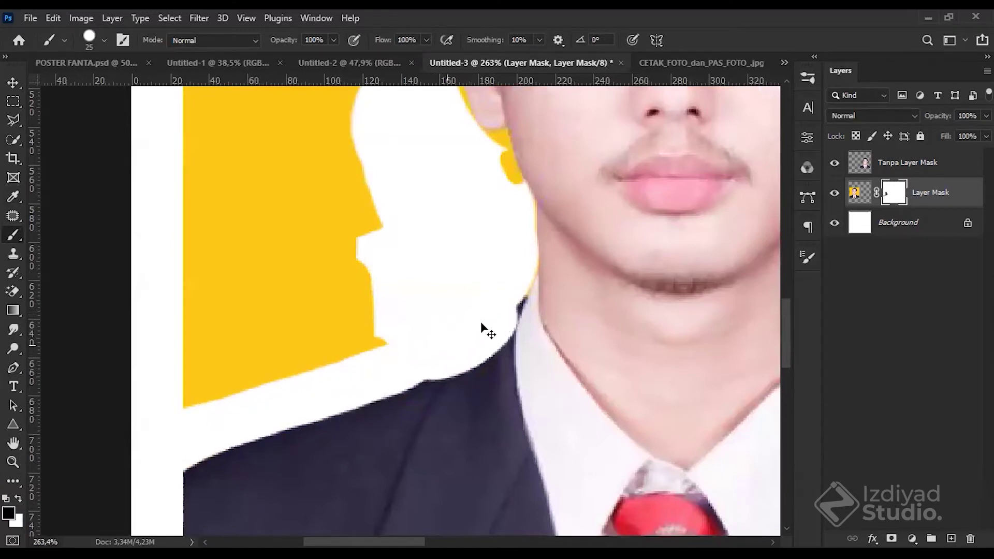
key(ctrl+z)
mouse_move(199, 422)
mouse_down()
mouse_move(410, 352)
mouse_move(357, 367)
mouse_move(400, 362)
mouse_move(497, 304)
mouse_move(472, 327)
mouse_move(408, 351)
mouse_move(441, 328)
mouse_move(418, 354)
mouse_move(450, 342)
mouse_move(521, 268)
mouse_up()
key(ctrl+z)
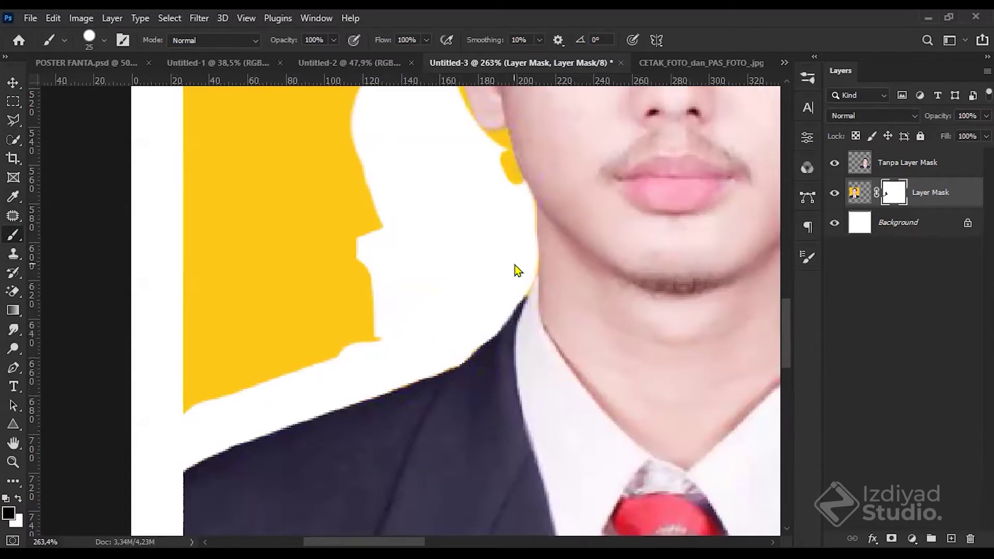
Step: Reduce the brush size to 7 and paint black on the mask to hide the yellow patch below the left-side ear
scroll(499, 253, up, 2)
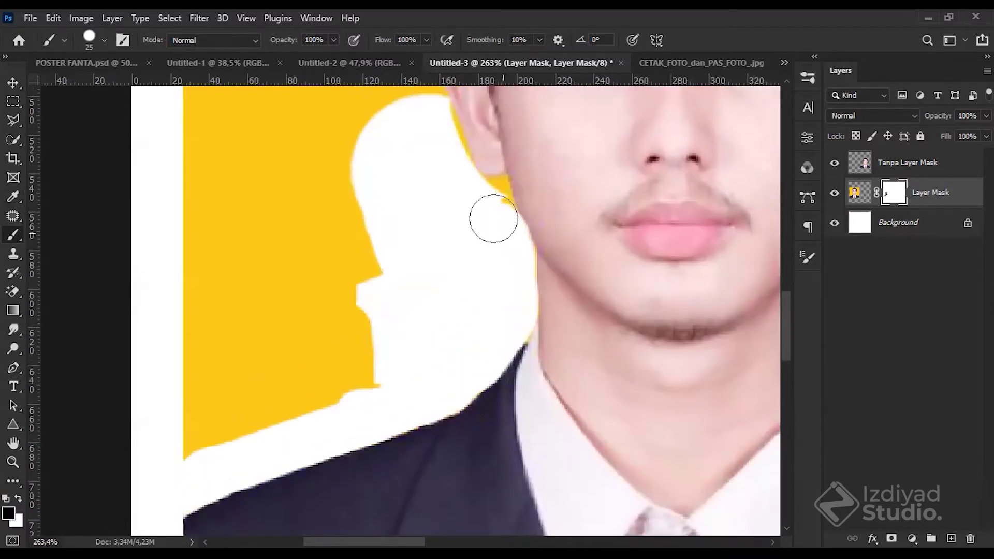
scroll(497, 192, up, 4)
key(bracketleft)
key(bracketleft)
key(bracketleft)
key(bracketleft)
key(bracketleft)
key(bracketleft)
mouse_move(506, 195)
mouse_down()
mouse_move(506, 184)
mouse_move(464, 188)
mouse_up()
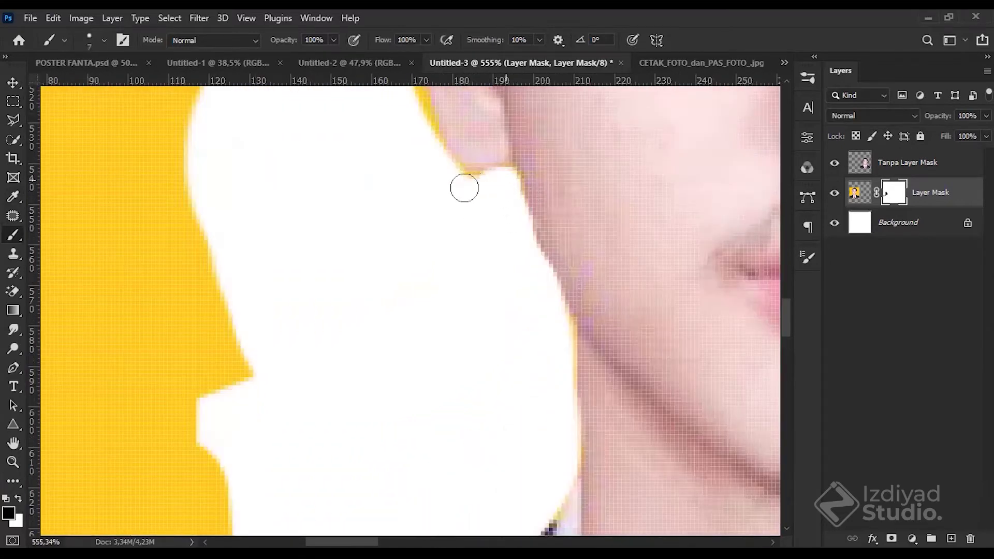
Step: Paint black on the mask along the left-side jaw and neck to hide the yellow fringe, undoing and repeating the stroke
scroll(495, 265, down, 1)
scroll(495, 265, left, 3)
scroll(496, 266, right, 2)
drag(574, 309, 572, 391)
key(ctrl+z)
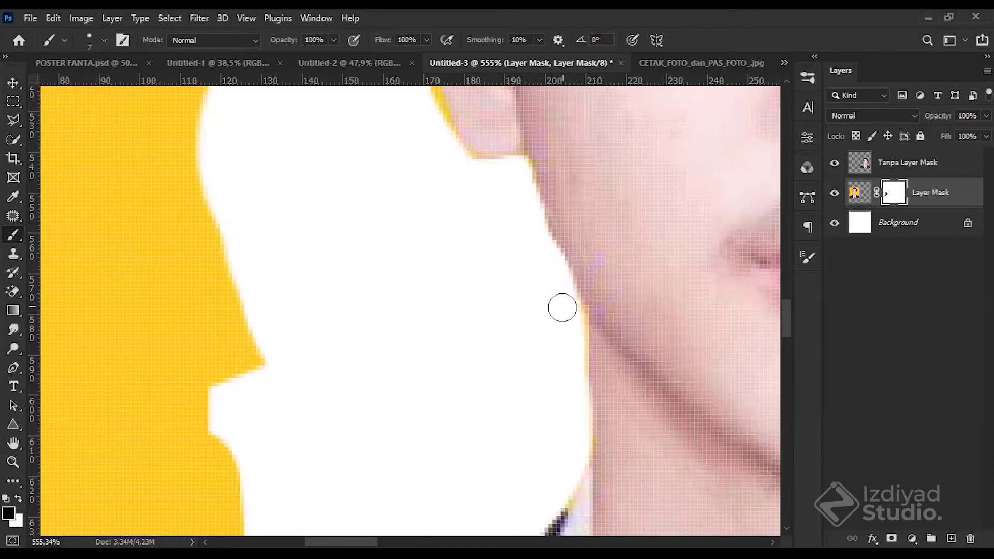
drag(561, 307, 582, 455)
Step: Undo the recent brush strokes on the portrait's mask one after another
scroll(521, 402, down, 10)
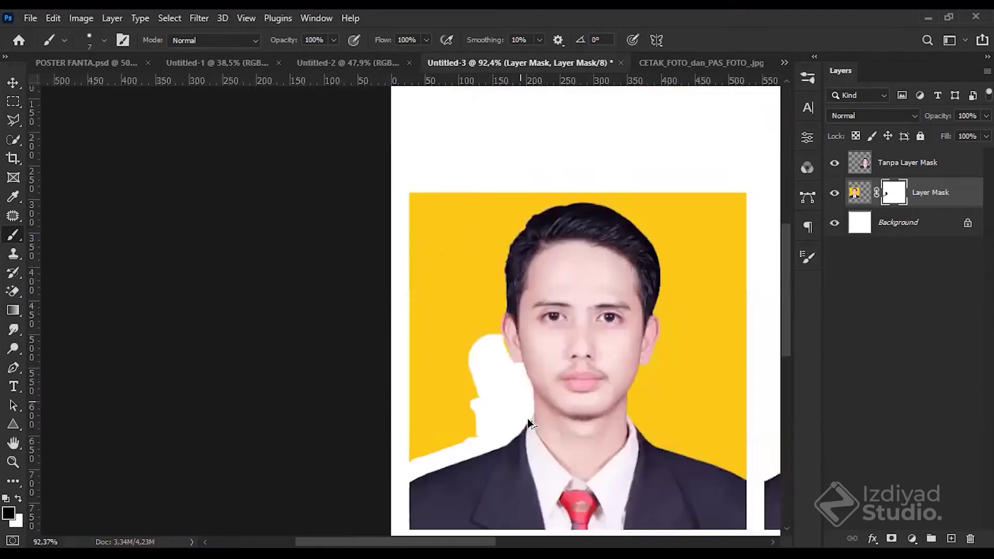
scroll(542, 358, up, 1)
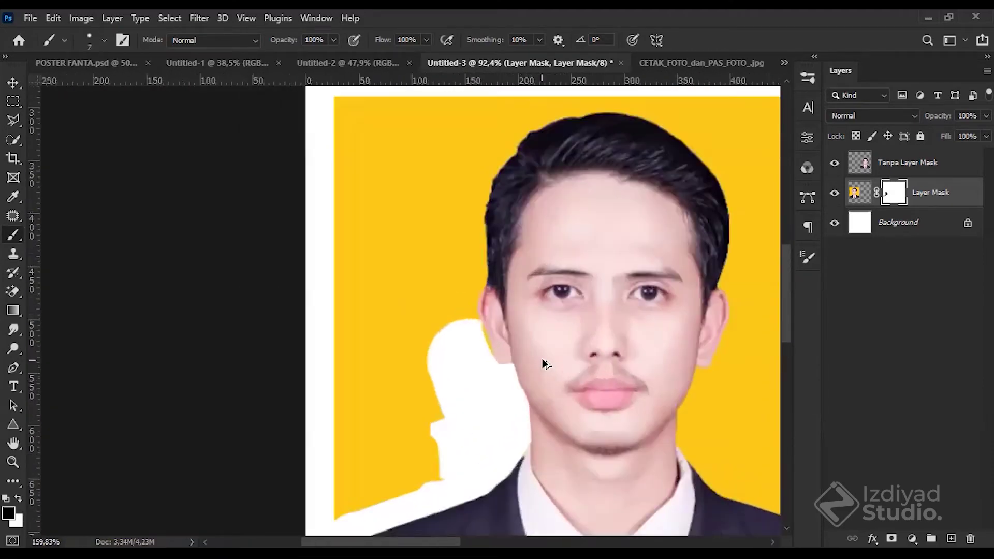
scroll(648, 329, down, 2)
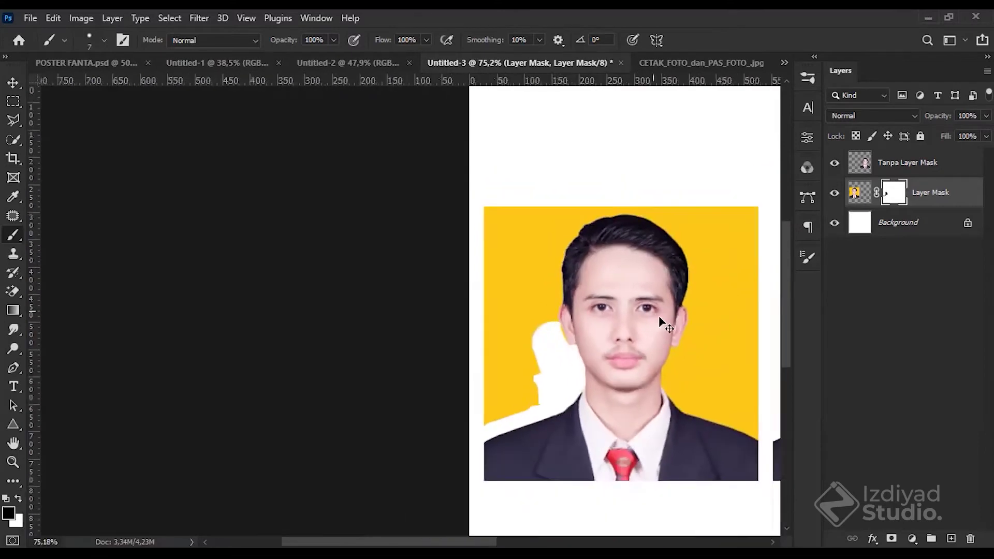
scroll(659, 325, right, 3)
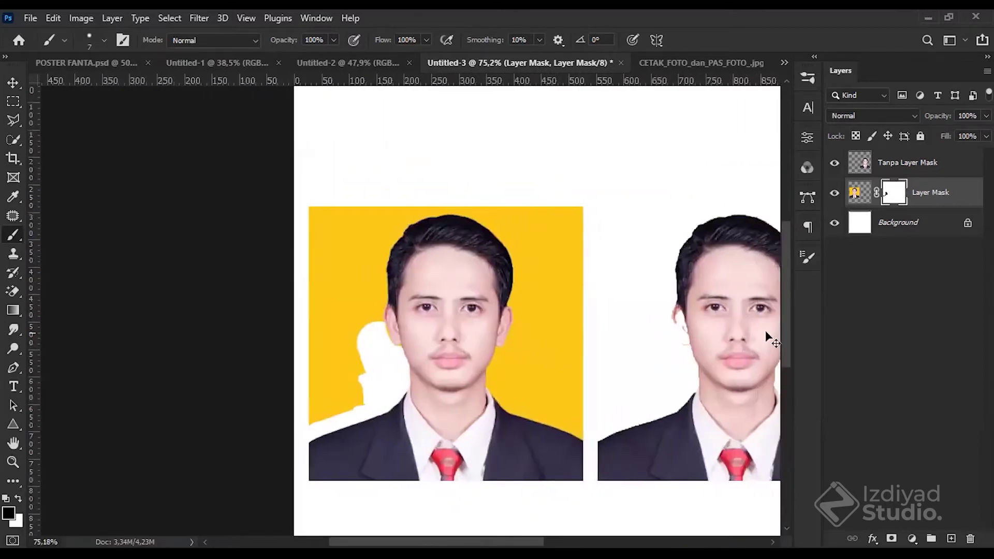
key(ctrl+z)
key(ctrl+z)
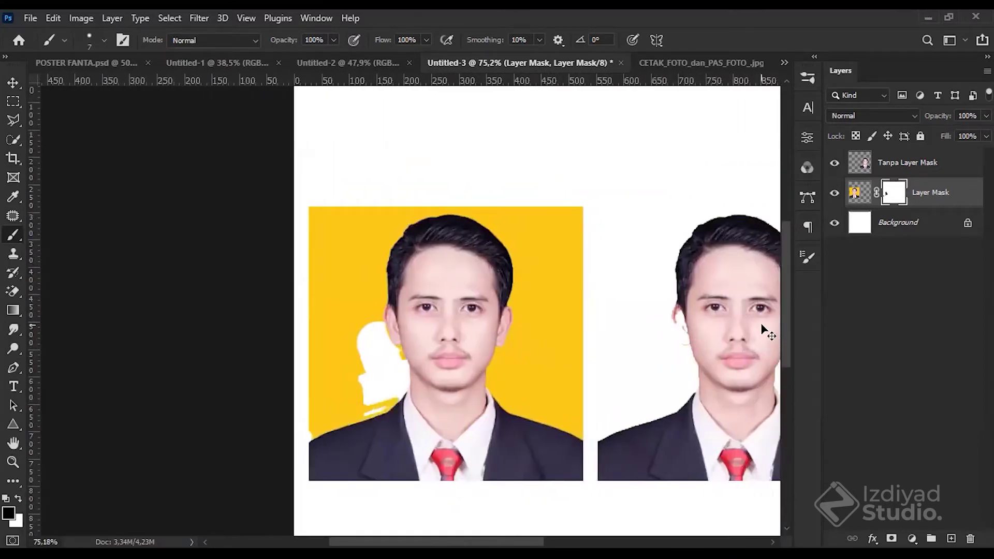
key(ctrl+shift+z)
key(ctrl+shift+z)
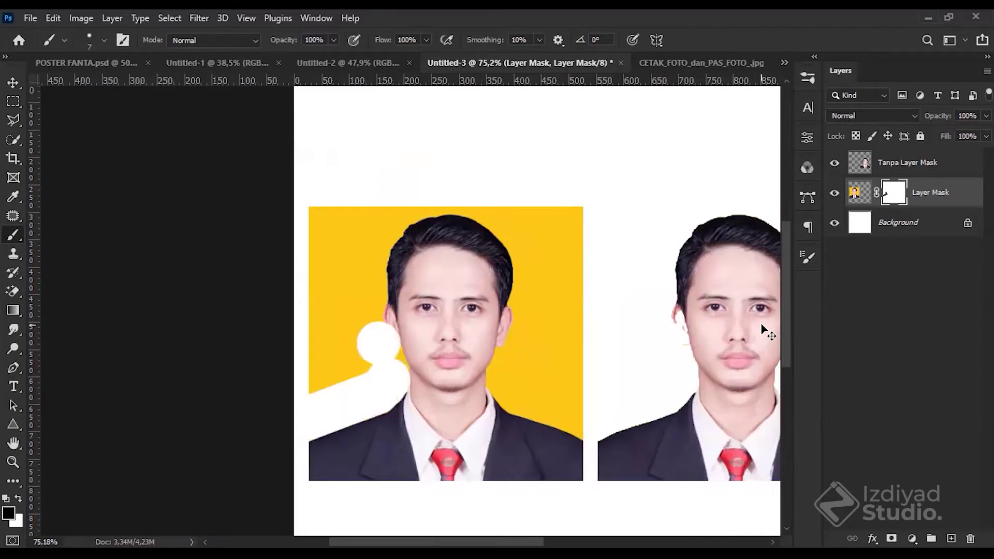
Step: Swap the foreground color to white, enlarge the brush to 60 and paint on the mask to restore the whole yellow background
key(x)
key(bracketright)
key(bracketright)
mouse_move(389, 334)
mouse_down()
mouse_move(392, 375)
mouse_move(367, 353)
mouse_move(381, 311)
mouse_move(348, 500)
mouse_move(333, 417)
mouse_move(346, 384)
mouse_move(318, 435)
mouse_move(310, 429)
mouse_up()
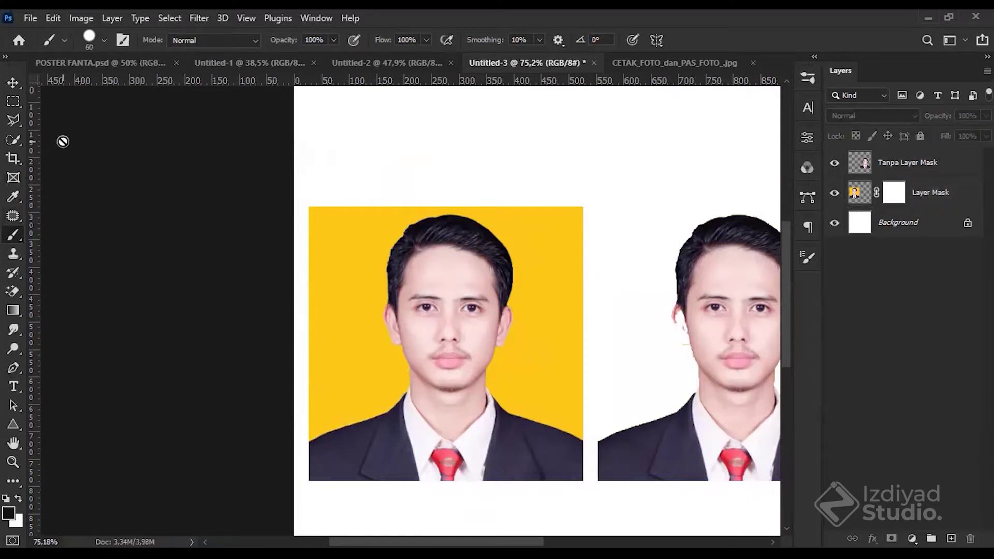
Step: Select the man's head, shoulders and suit on the Layer Mask layer with the Quick Selection Tool at size 40
click(22, 139)
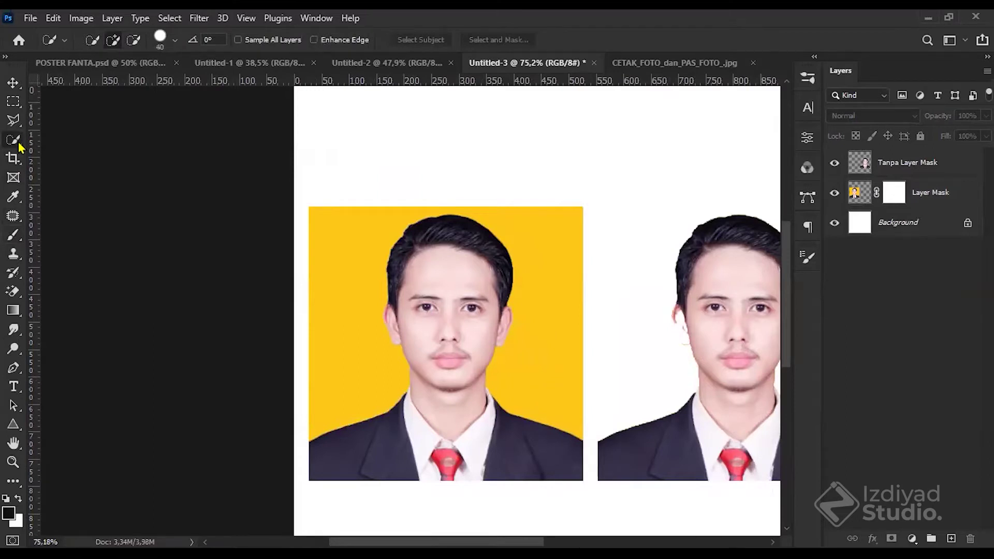
right_click(19, 146)
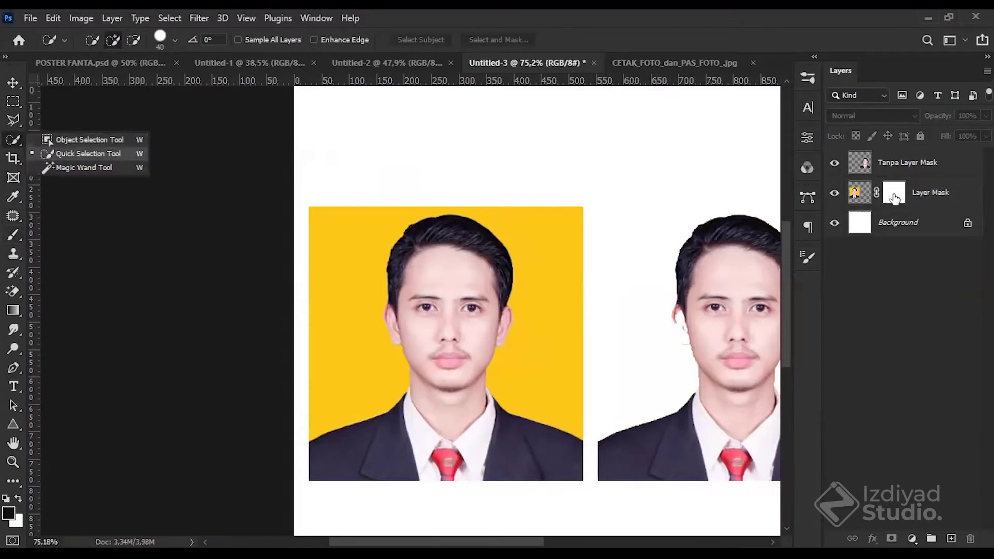
click(467, 350)
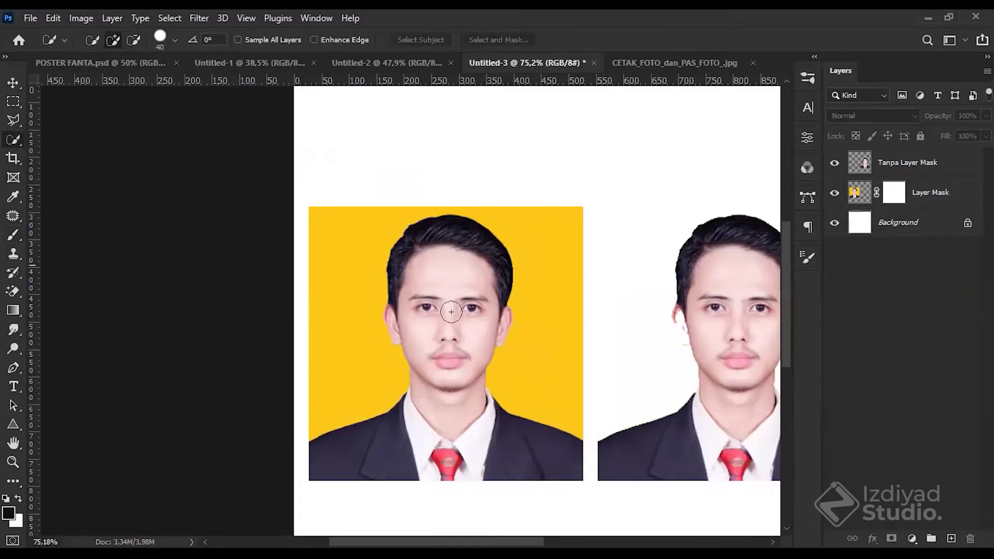
ctrl+click(427, 267)
mouse_move(454, 381)
mouse_down()
mouse_move(379, 451)
mouse_move(326, 459)
mouse_move(409, 458)
mouse_up()
drag(519, 460, 546, 458)
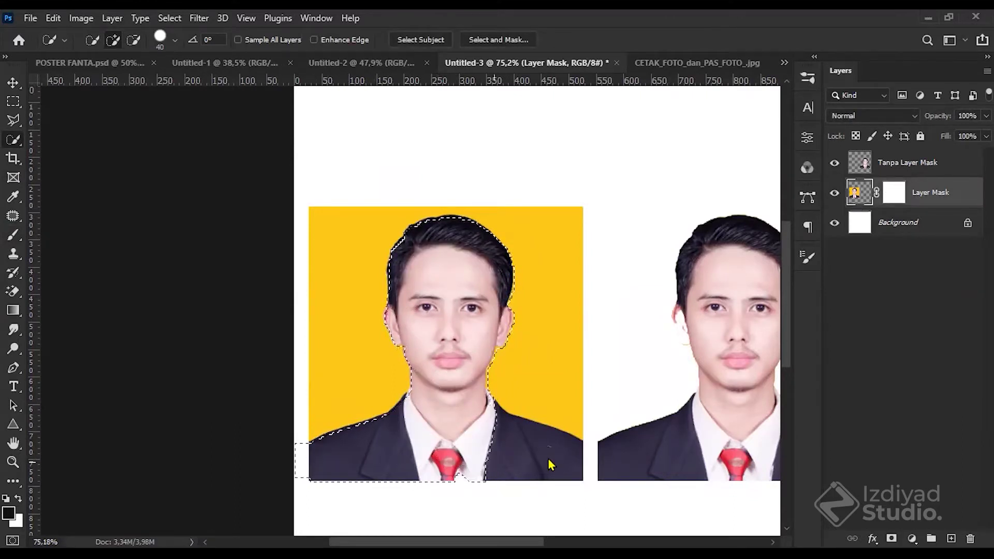
scroll(413, 218, up, 2)
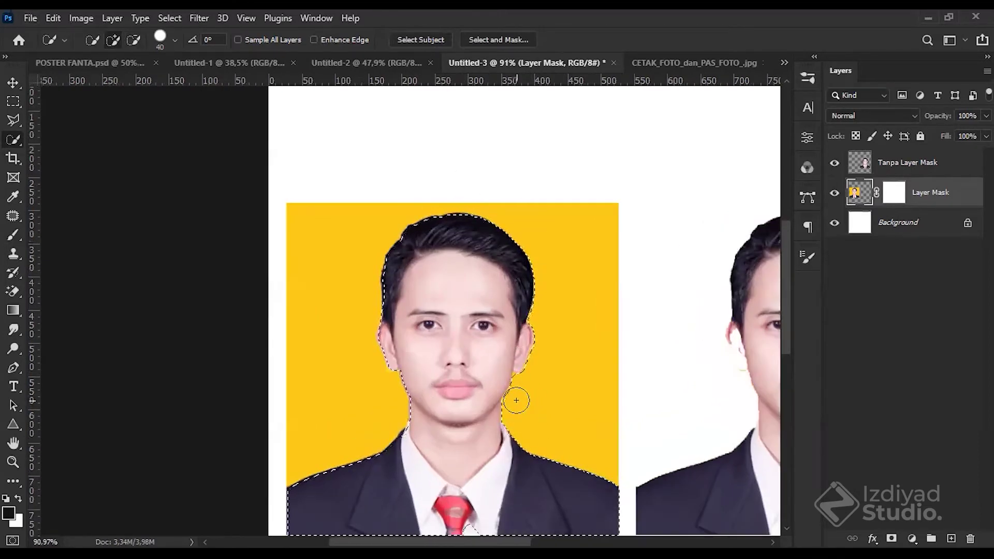
Step: Delete the existing mask from the Layer Mask layer
scroll(641, 372, down, 3)
click(900, 202)
right_click(894, 196)
click(877, 226)
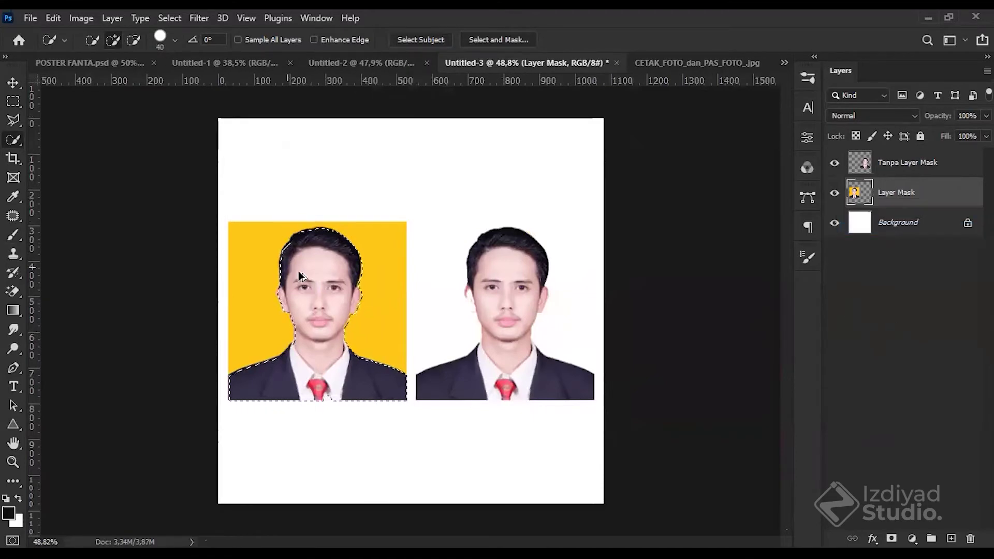
Step: Add a layer mask to the Layer Mask layer from the selection around the man, hiding the yellow background
scroll(310, 295, up, 3)
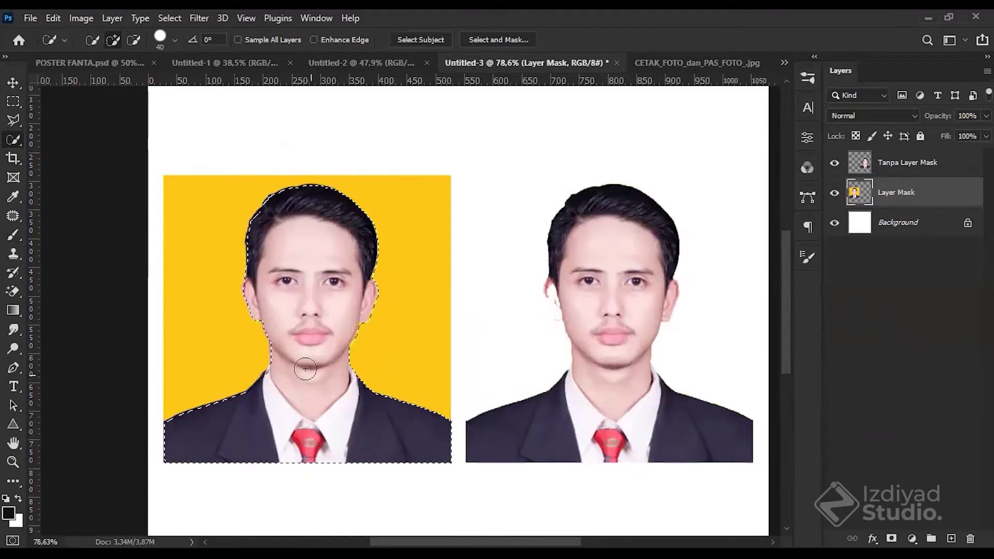
scroll(267, 216, up, 2)
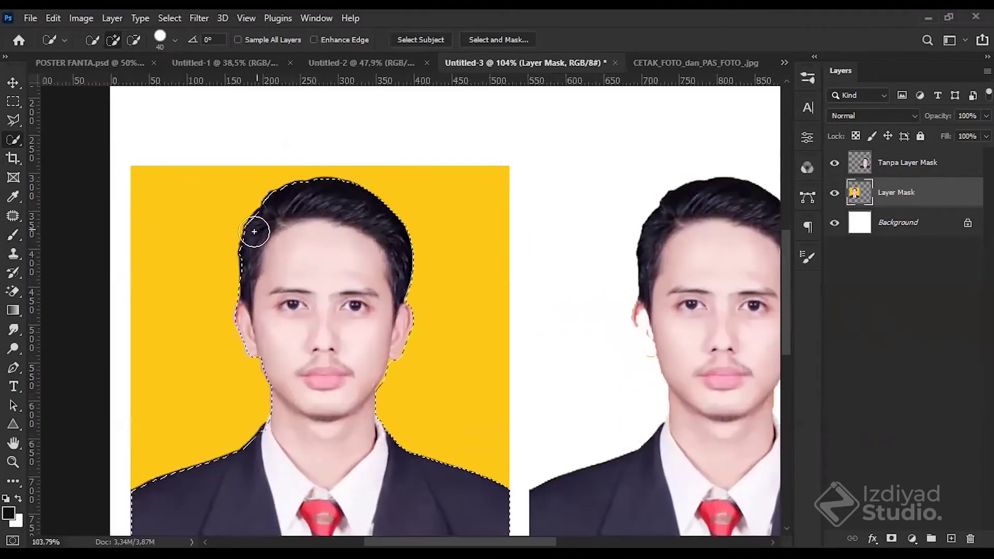
scroll(325, 336, down, 3)
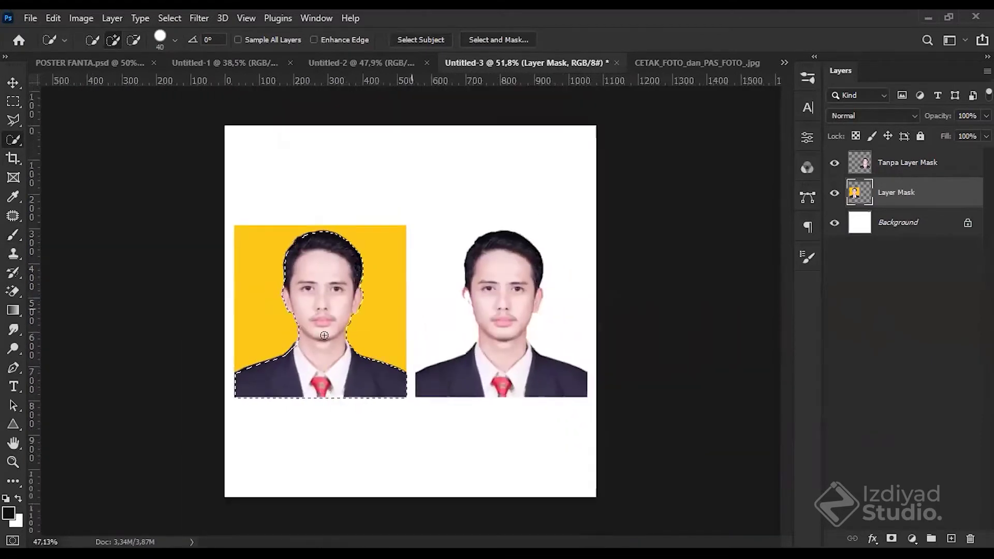
scroll(324, 336, up, 4)
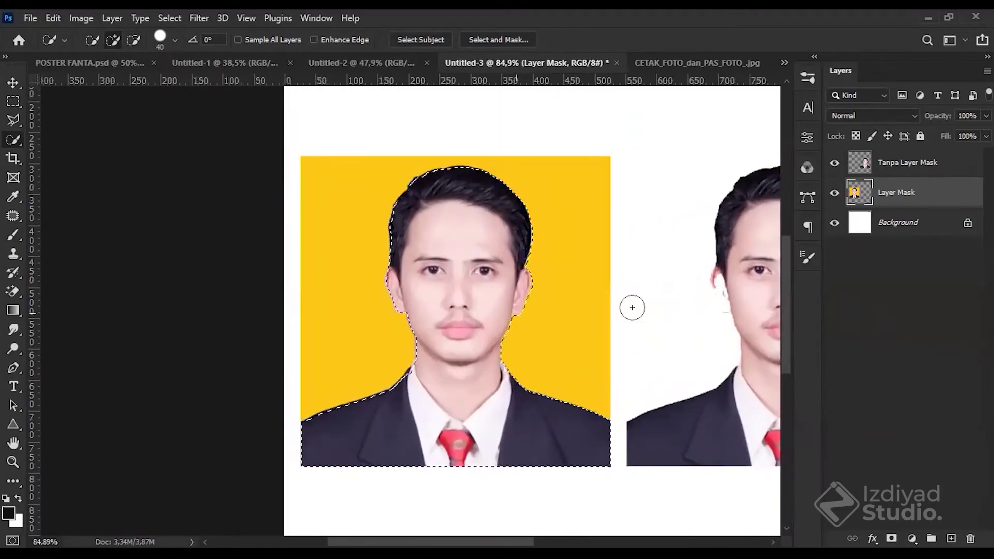
click(891, 539)
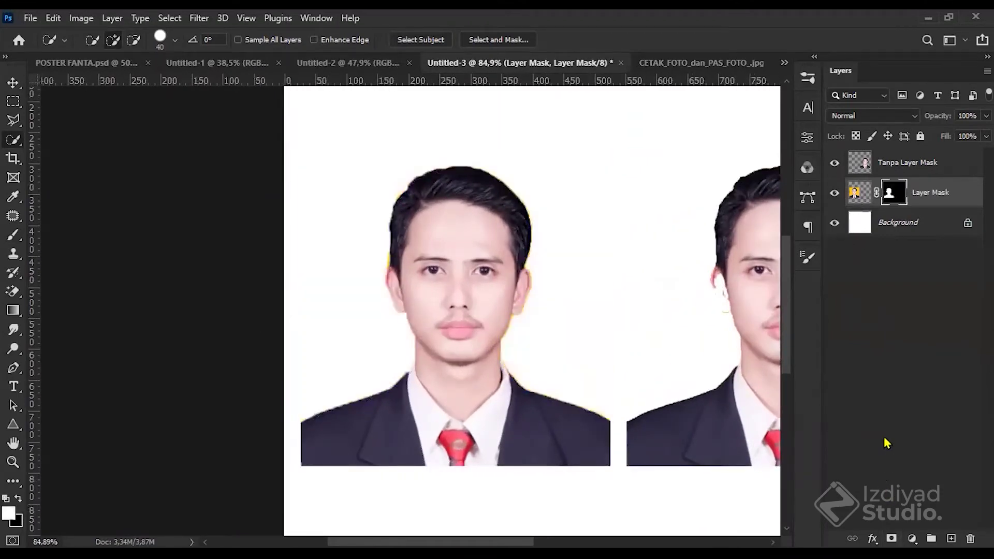
Step: Set the foreground color to black (000000) and paint on the mask with a size 60 brush beside the right-side neck and shoulder
scroll(419, 252, up, 3)
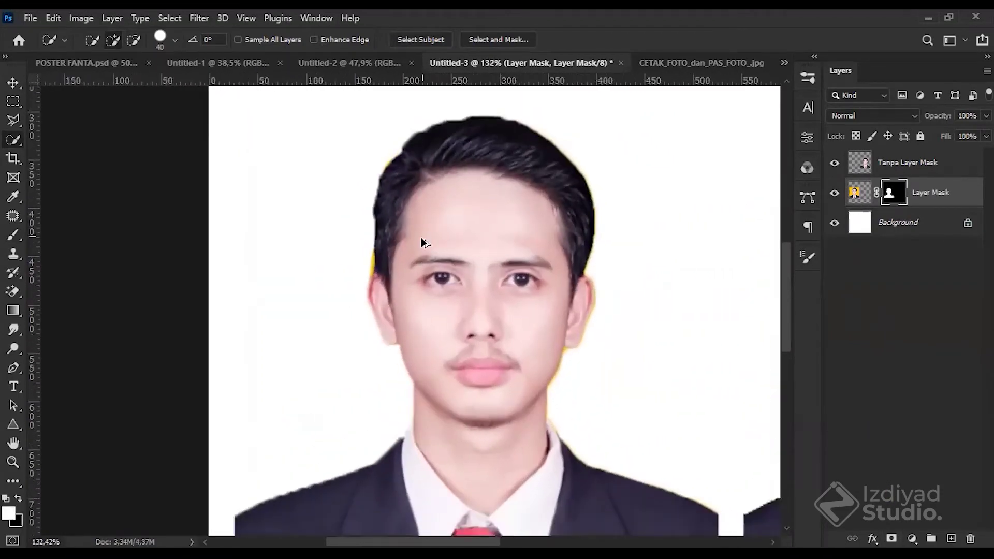
scroll(557, 337, up, 2)
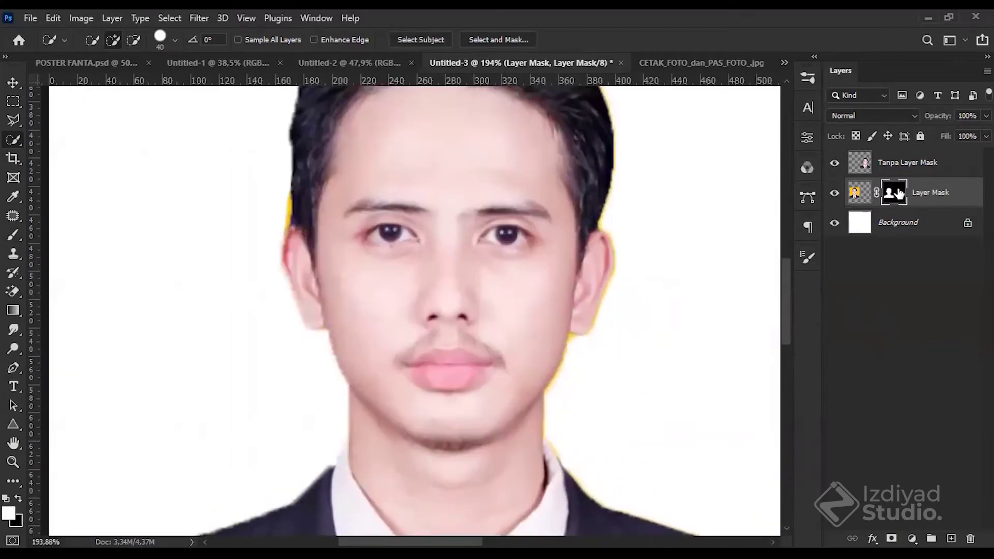
click(19, 501)
click(8, 513)
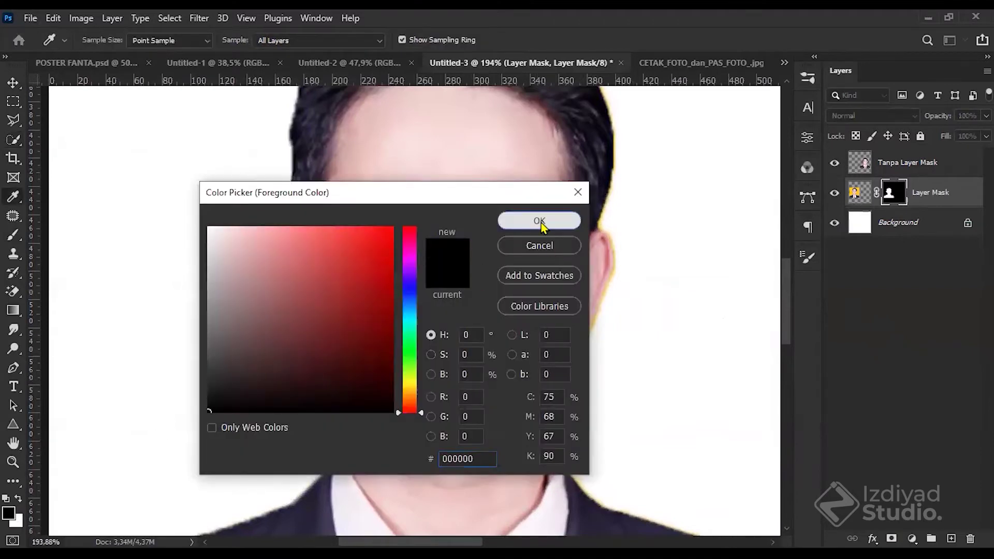
click(541, 224)
click(13, 234)
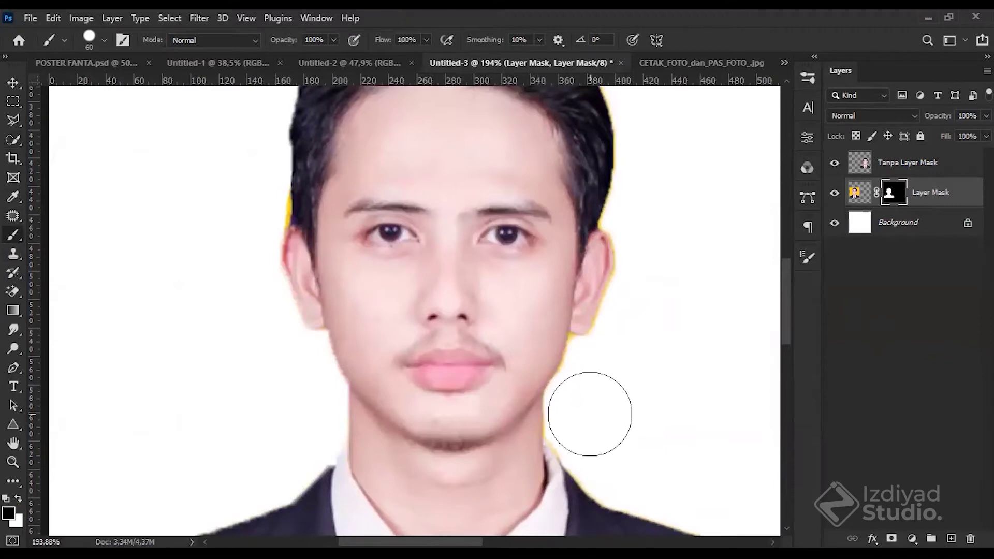
mouse_move(587, 427)
mouse_down()
mouse_move(616, 468)
mouse_move(648, 472)
mouse_up()
Step: Reduce the brush size to 8 and paint black on the mask to hide the yellow fringe along the right-side jaw below the ear
scroll(614, 366, up, 5)
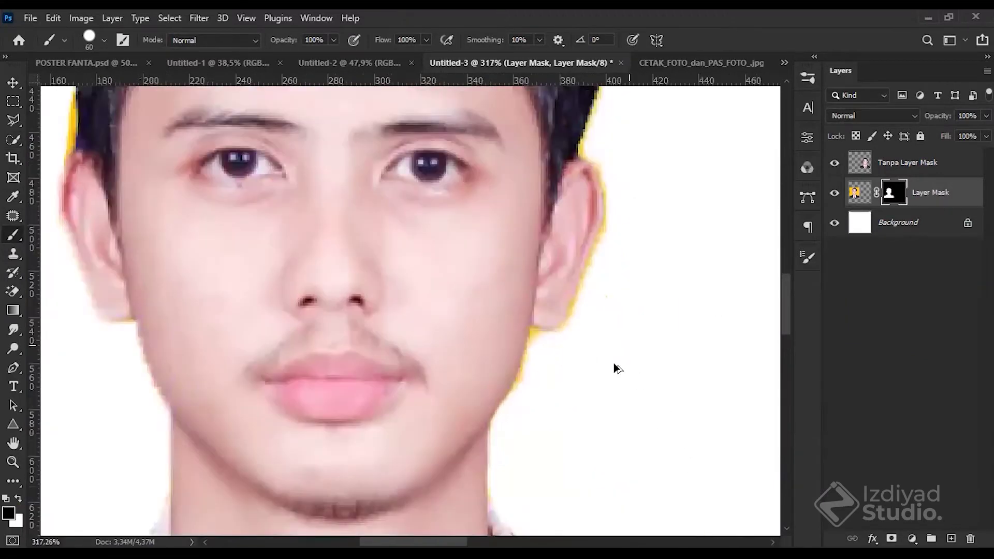
key(bracketleft)
key(bracketleft)
key(bracketleft)
key(bracketleft)
key(bracketleft)
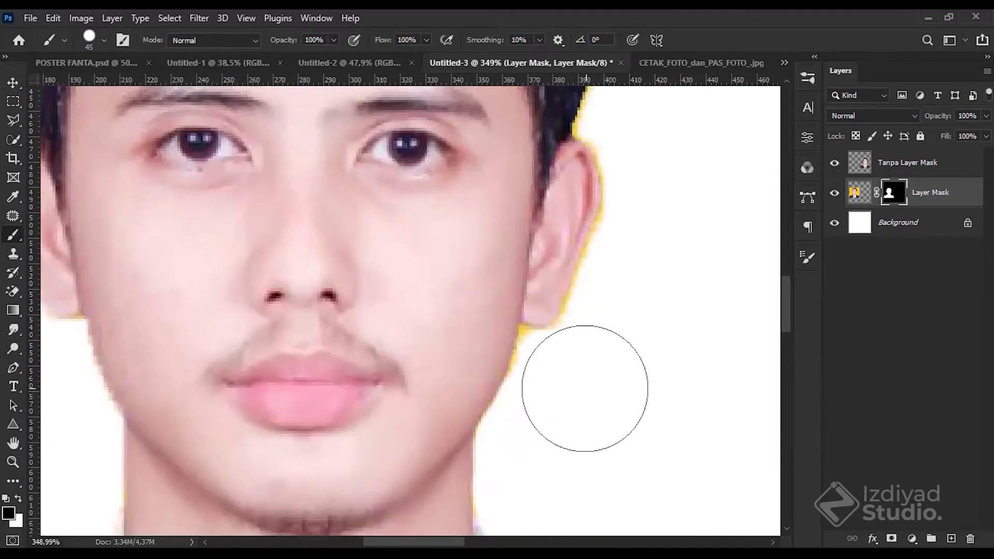
key(bracketleft)
key(bracketleft)
key(bracketleft)
mouse_move(522, 373)
mouse_down()
mouse_move(525, 335)
mouse_move(525, 382)
mouse_up()
key(z)
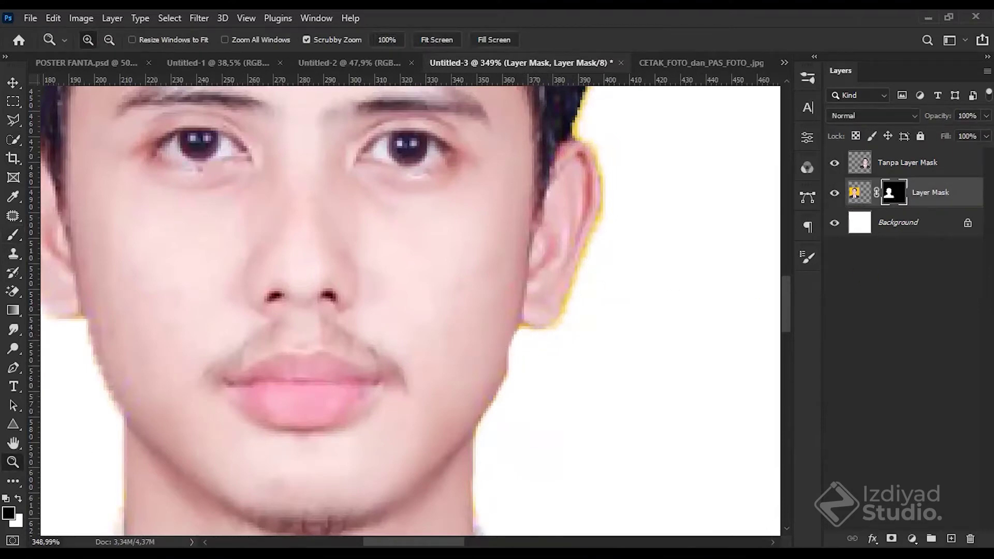
Step: Set the foreground color to white (ffffff) and paint on the mask to bring back the right-side jaw edge below the ear
click(8, 512)
text(ffffff)
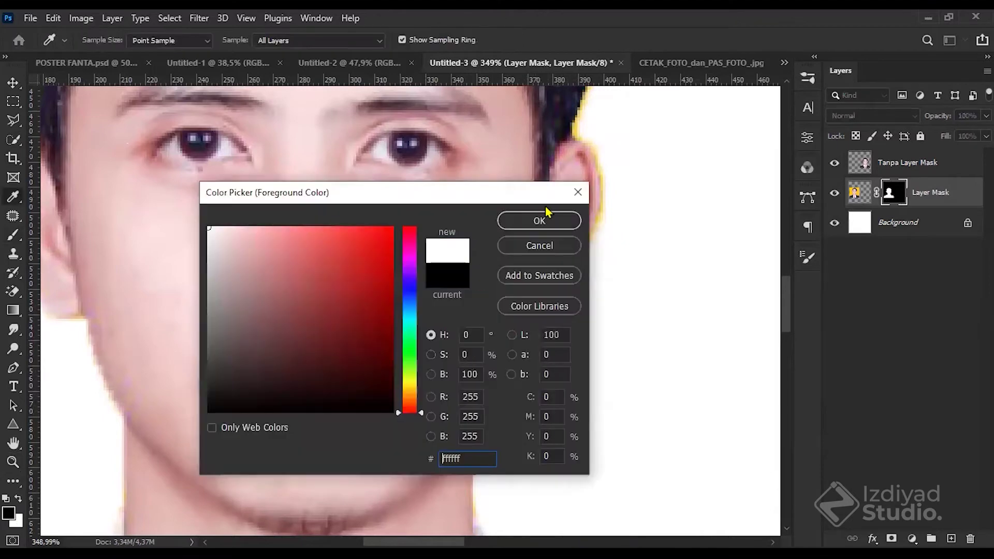
click(538, 220)
key(b)
drag(512, 319, 492, 369)
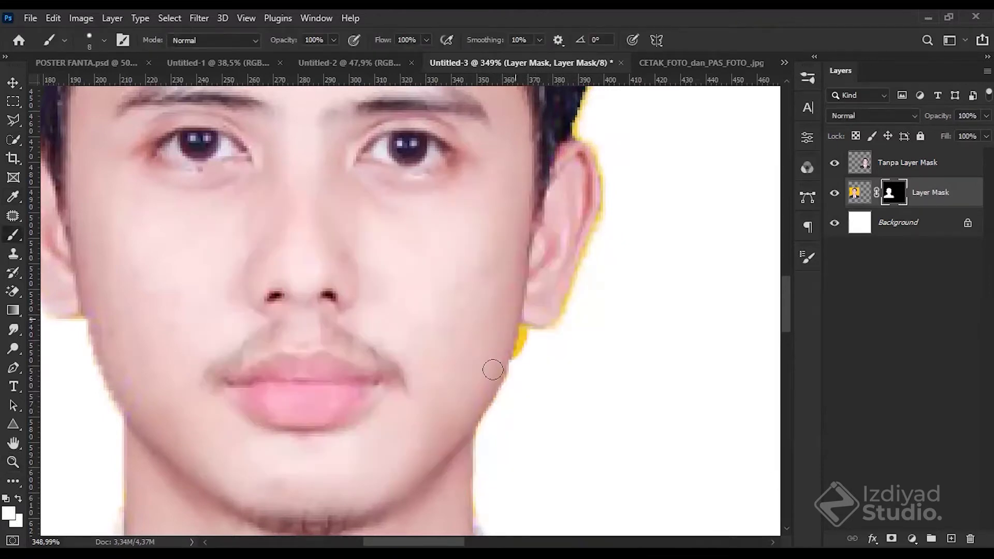
Step: Set the foreground color to black (000000) and paint on the mask to hide the yellow fringe below and beside the right-side ear
click(8, 513)
click(210, 409)
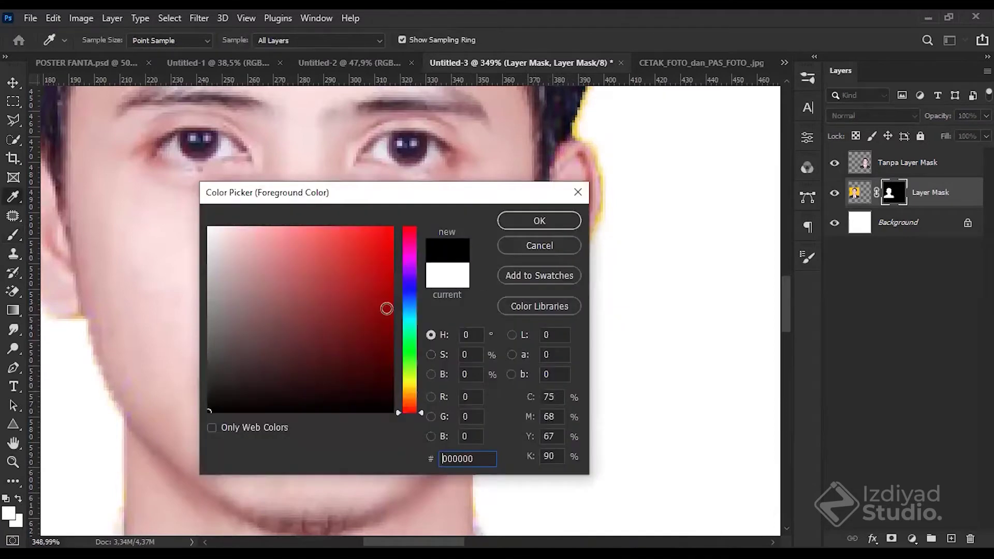
click(539, 223)
mouse_move(520, 373)
mouse_down()
mouse_move(527, 336)
mouse_move(553, 340)
mouse_move(609, 197)
mouse_up()
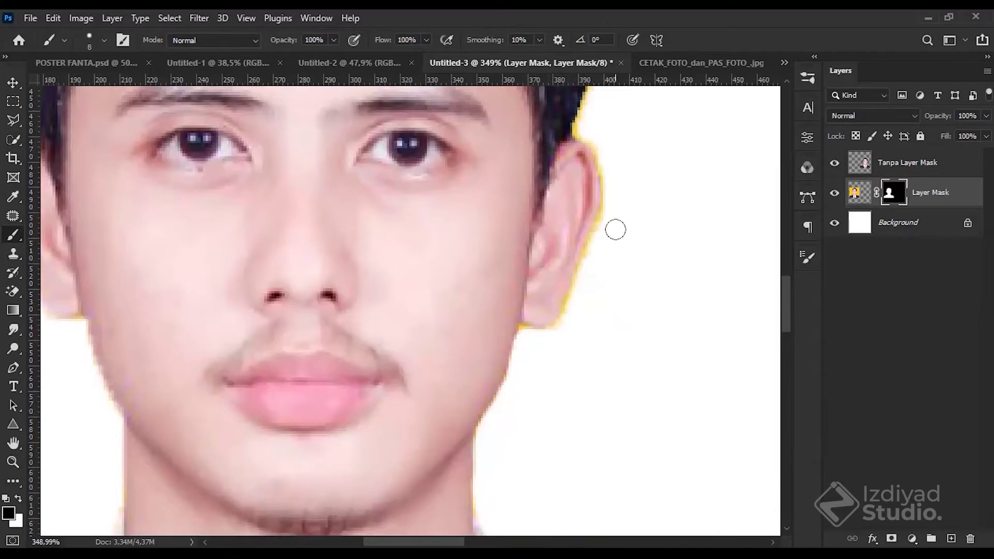
scroll(632, 241, down, 5)
scroll(632, 241, down, 6)
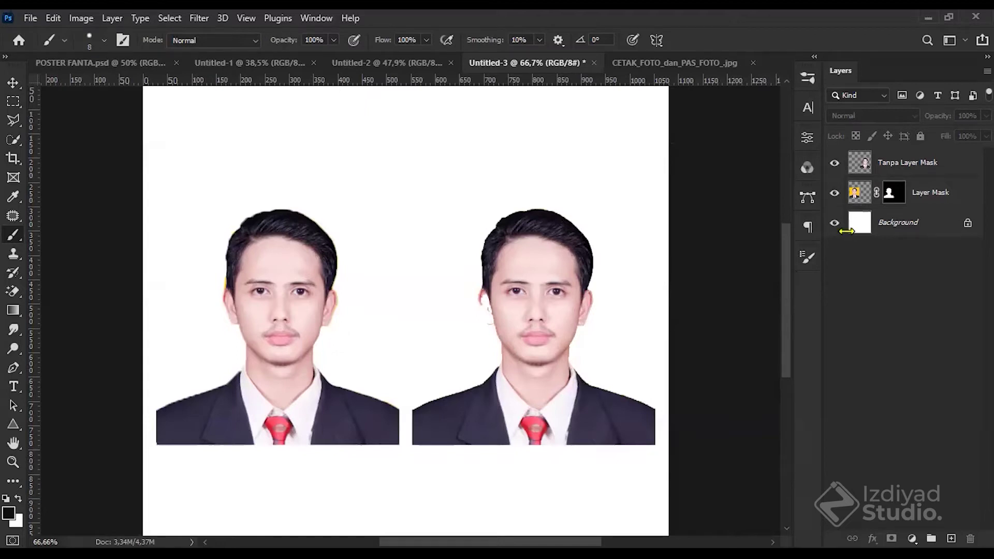
click(13, 121)
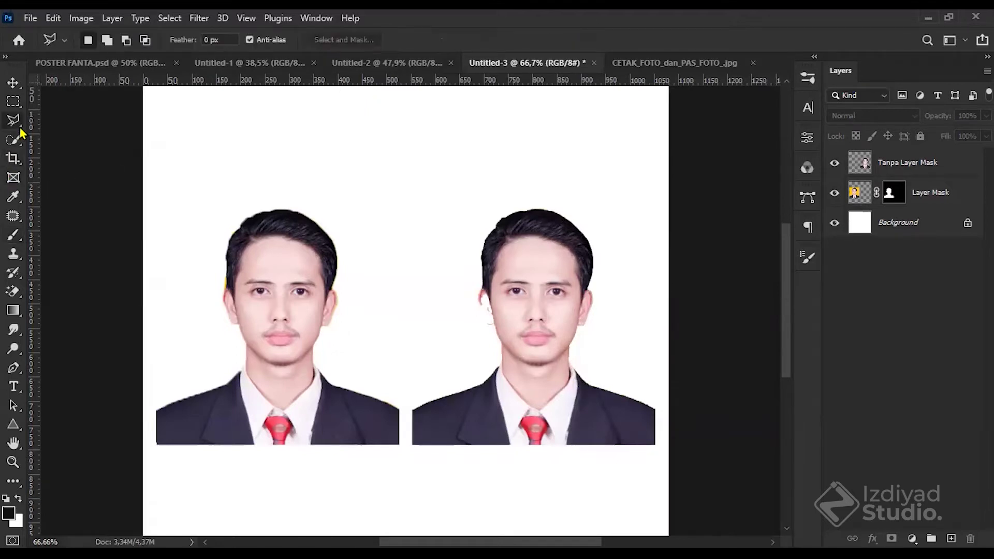
click(13, 140)
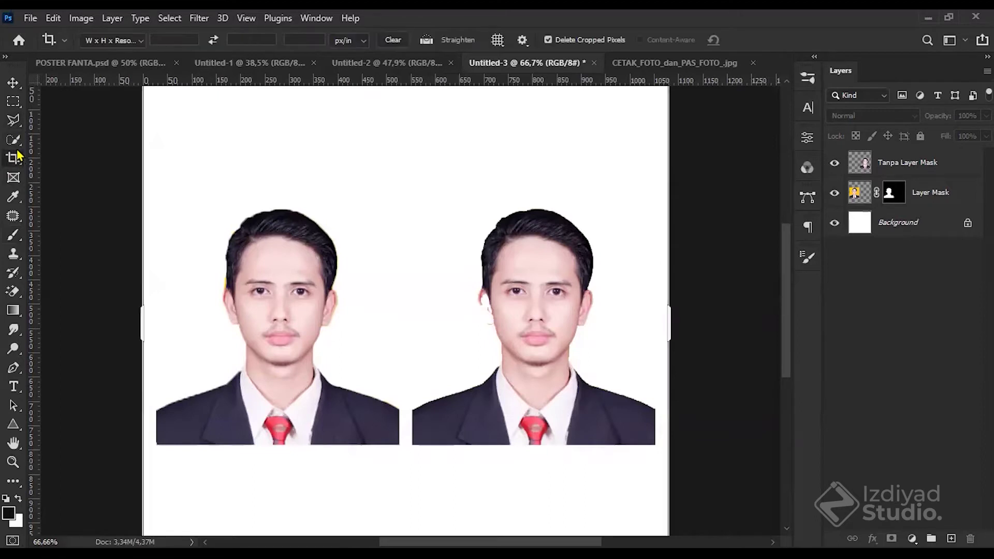
right_click(15, 140)
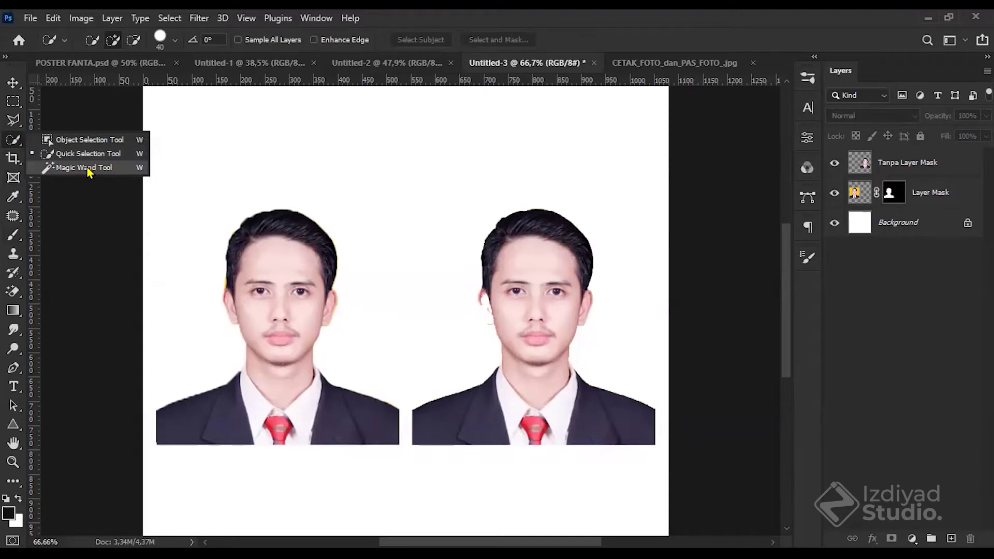
click(149, 83)
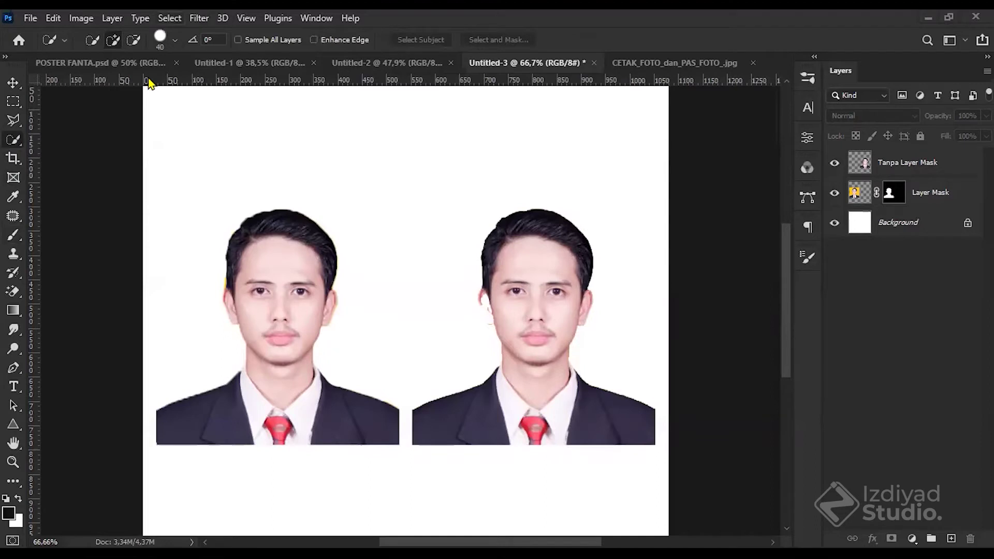
key(alt+s)
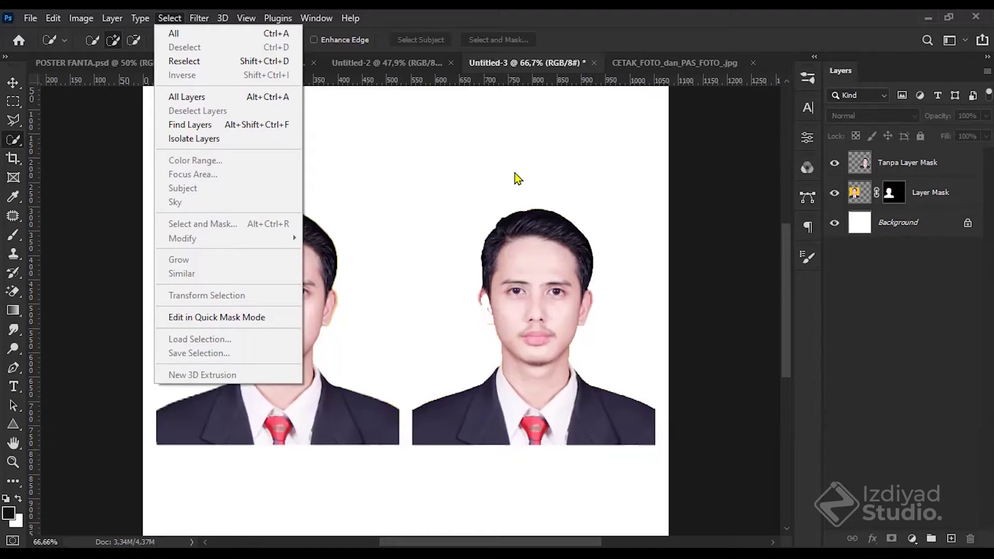
click(928, 296)
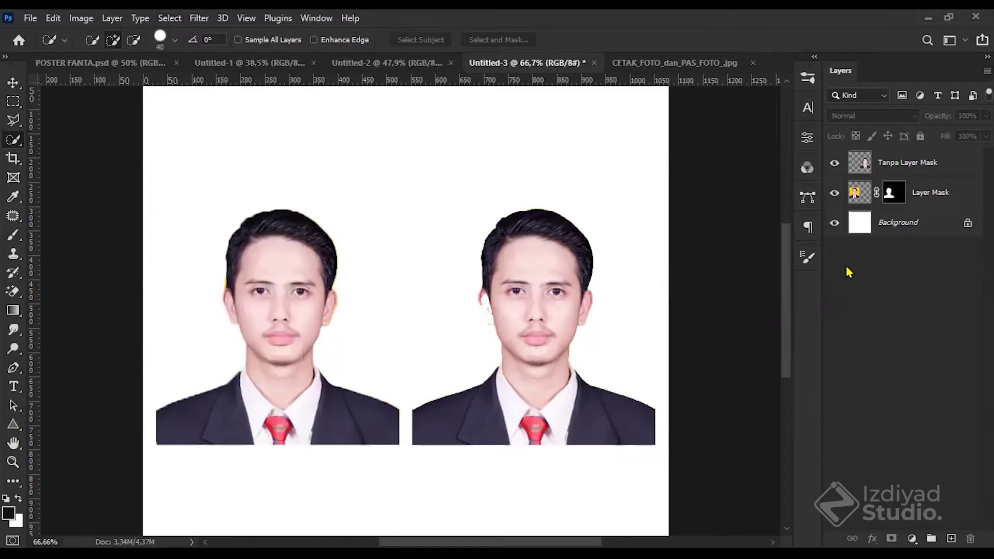
Step: Delete the Tanpa Layer Mask layer
click(909, 171)
key(Delete)
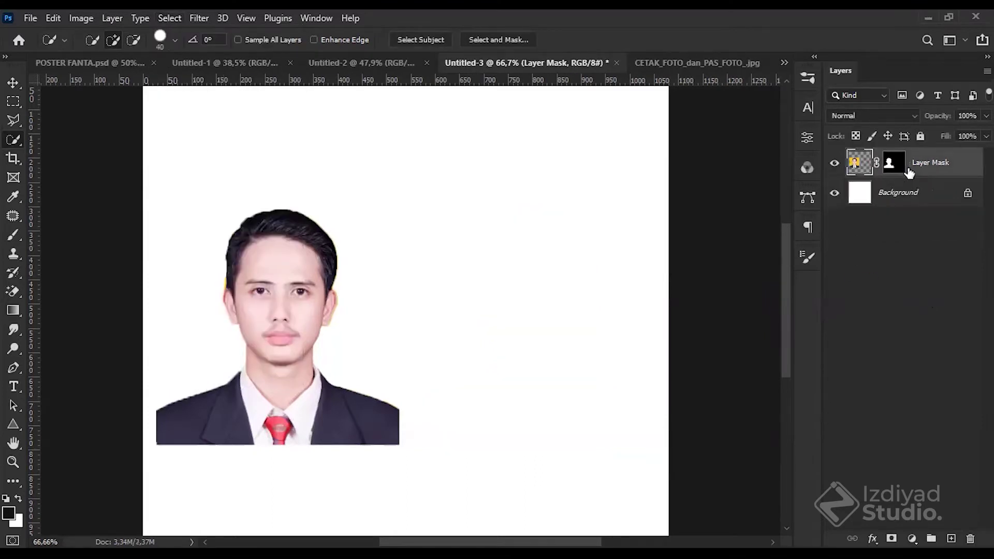
click(890, 163)
click(169, 18)
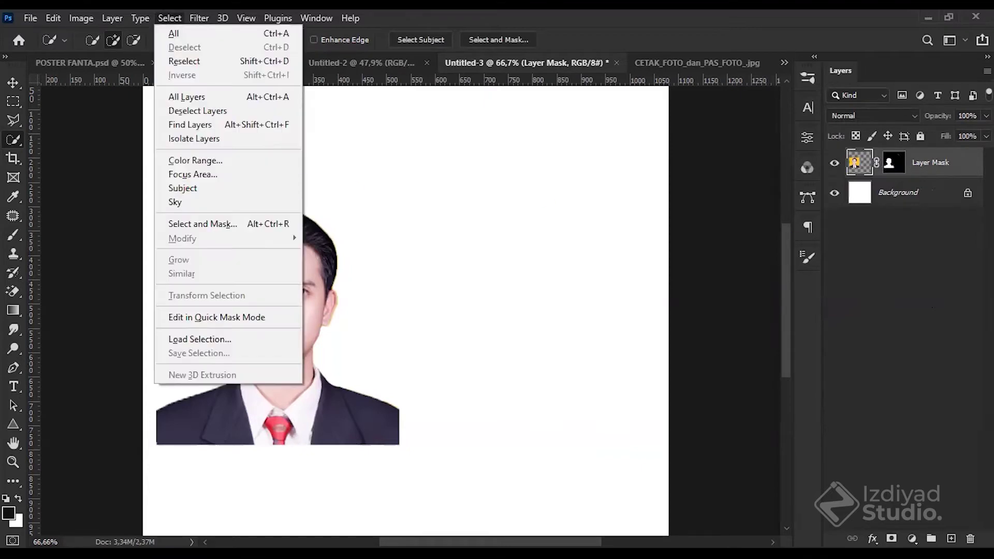
Step: Switch to the CETAK_FOTO_dan_PAS_FOTO_.jpg document and select the man with Select Subject
click(678, 61)
click(678, 61)
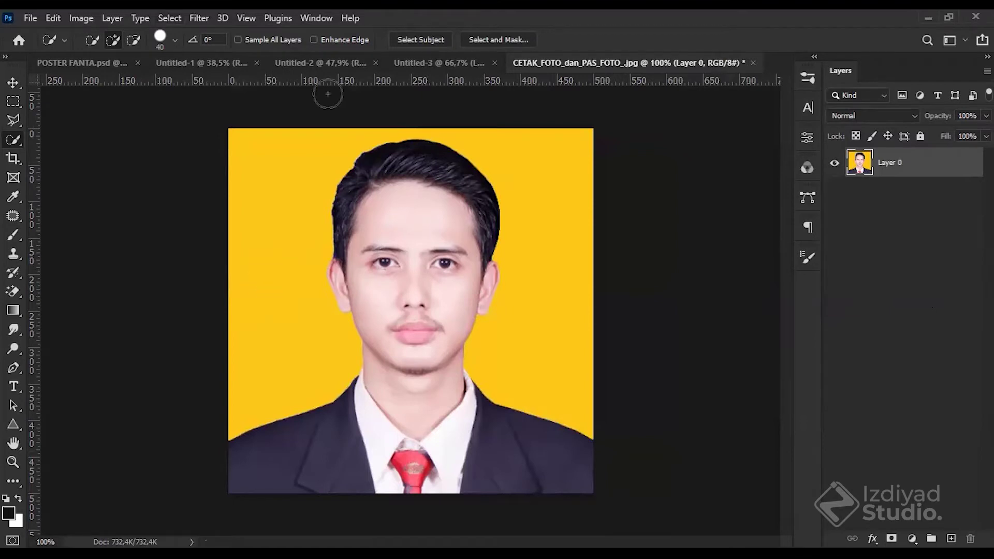
click(170, 17)
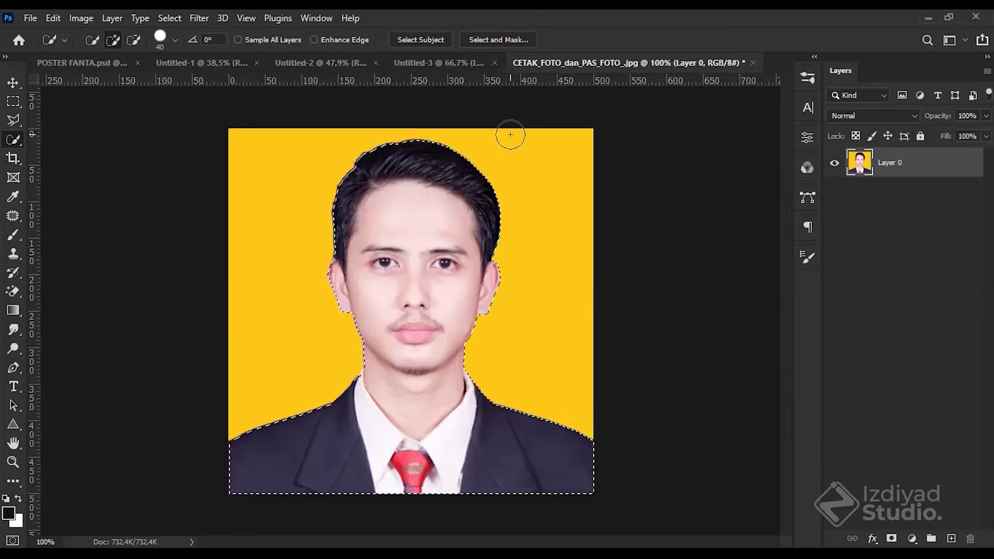
scroll(505, 140, up, 2)
scroll(505, 141, up, 1)
scroll(505, 141, down, 1)
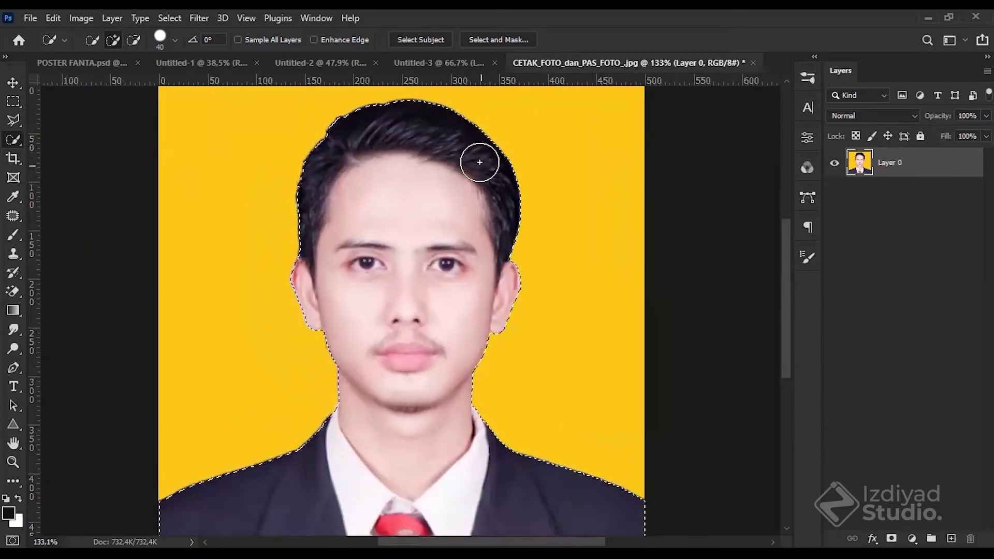
scroll(595, 515, down, 1)
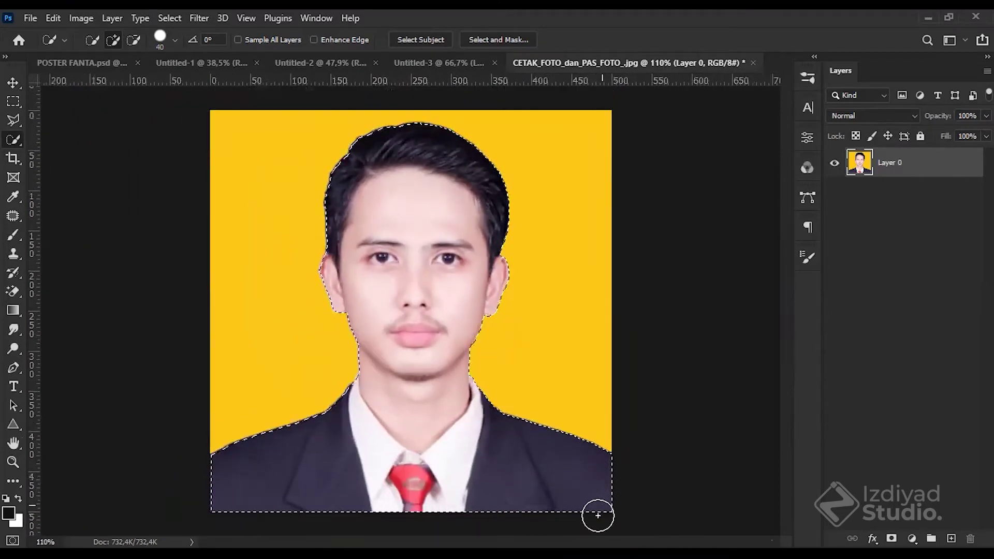
Step: Clear the selection, reselect the man on Layer 0 with Select Subject and mask out the yellow background
click(941, 256)
key(ctrl+d)
click(892, 155)
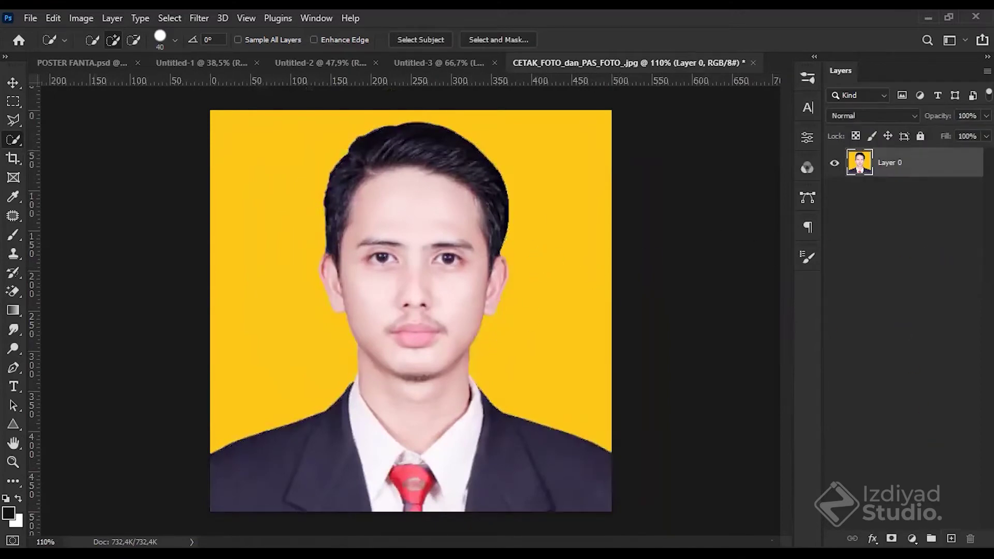
click(199, 18)
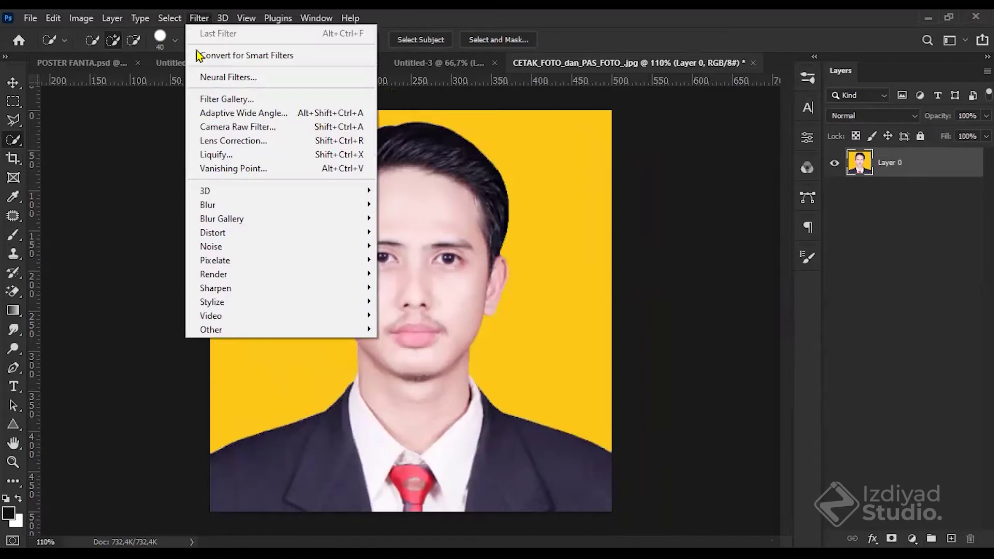
mouse_move(169, 18)
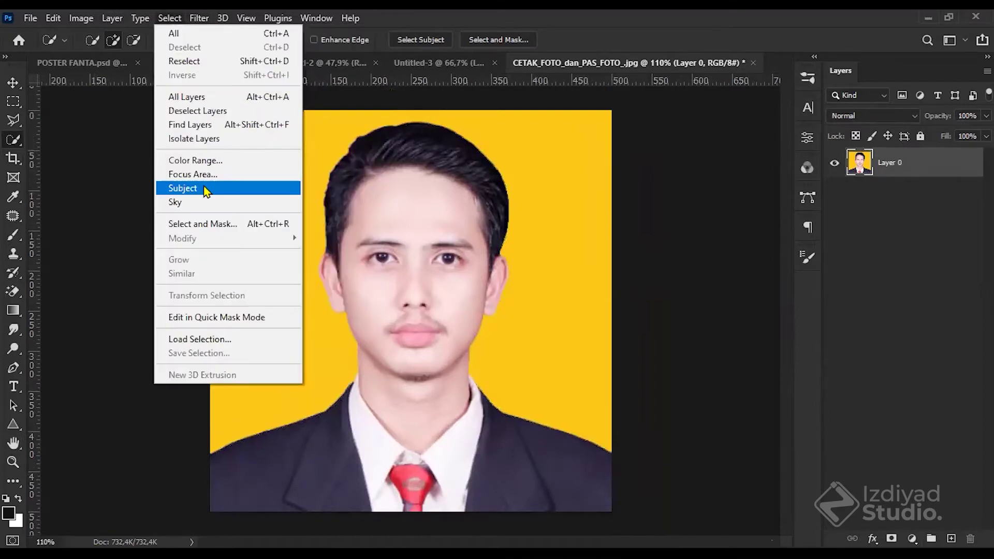
click(203, 190)
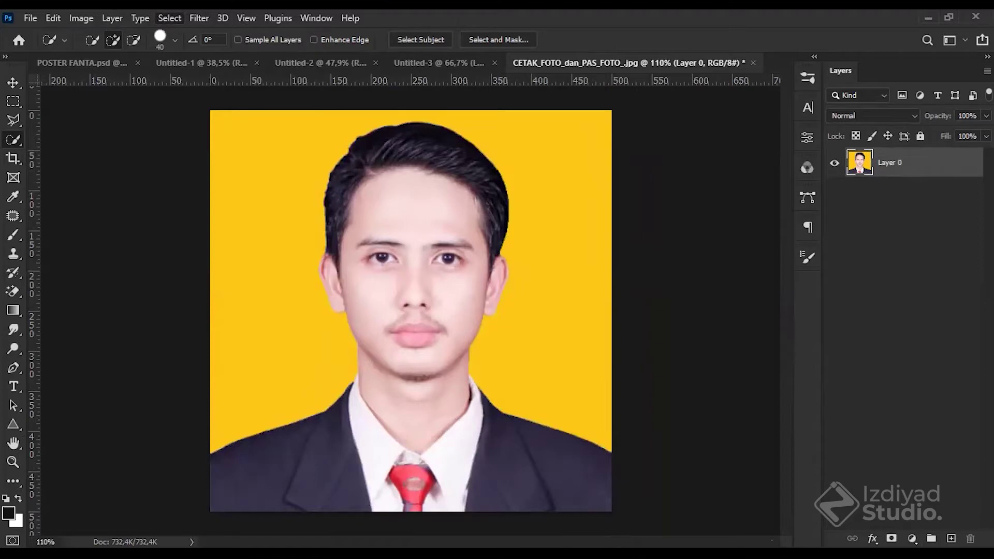
click(891, 538)
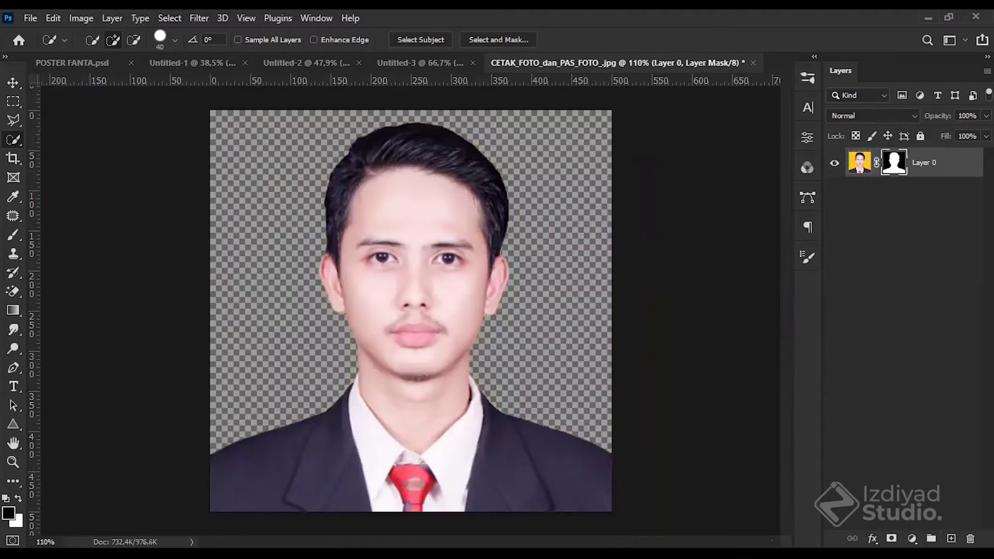
Step: Add a new layer beneath the masked portrait and fill it with black using the Paint Bucket tool
key(ctrl+shift+alt+n)
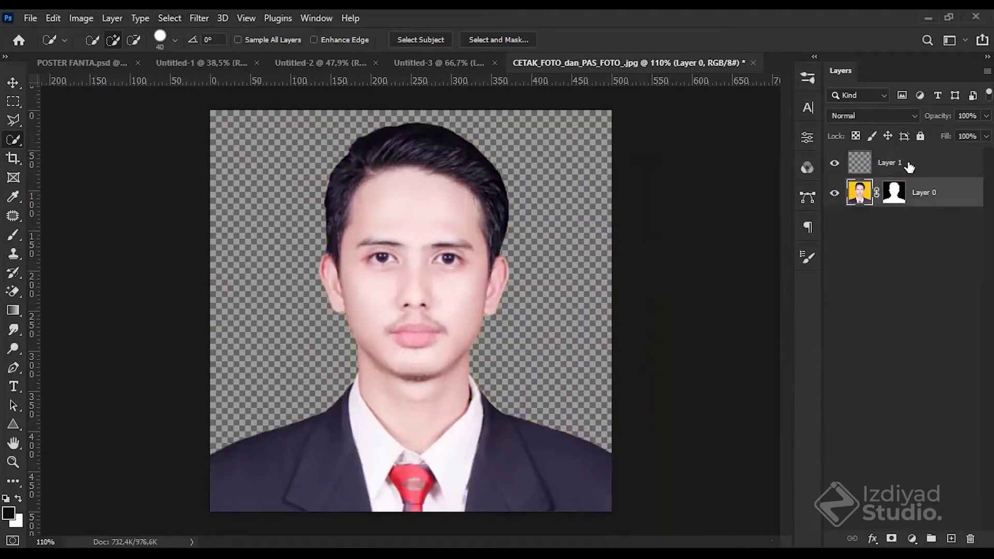
drag(897, 162, 893, 192)
click(12, 310)
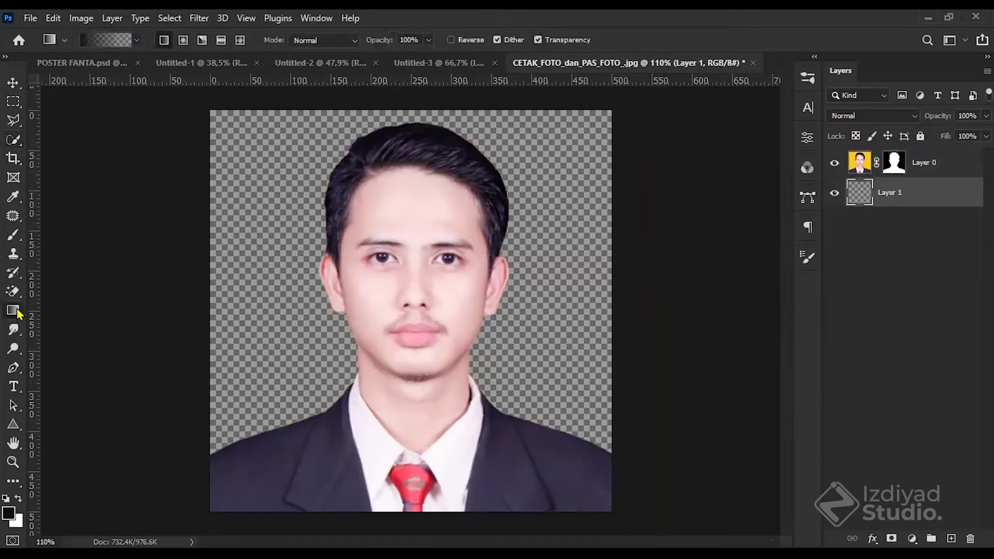
right_click(13, 310)
click(570, 294)
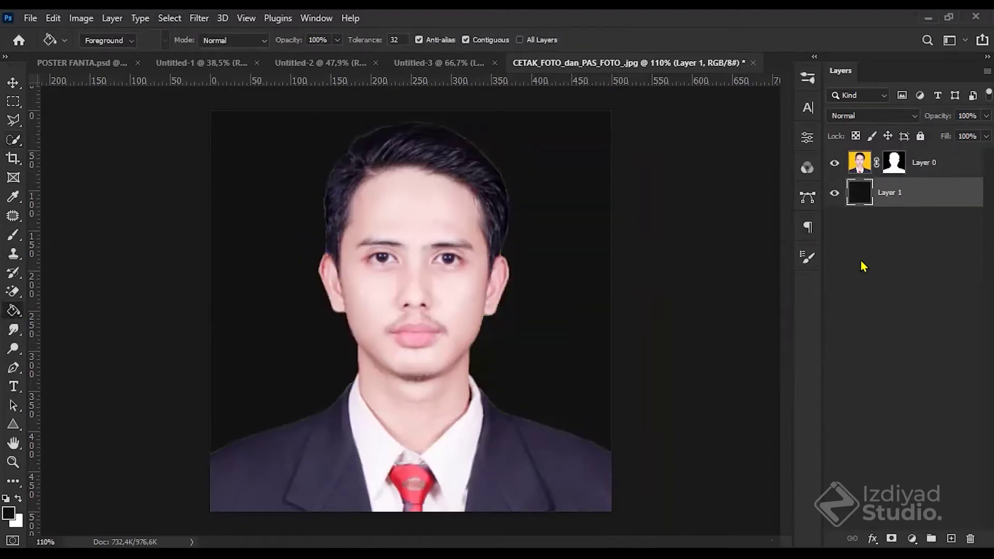
Step: Merge the masked portrait layer and the black layer into one layer
click(919, 176)
shift+click(927, 195)
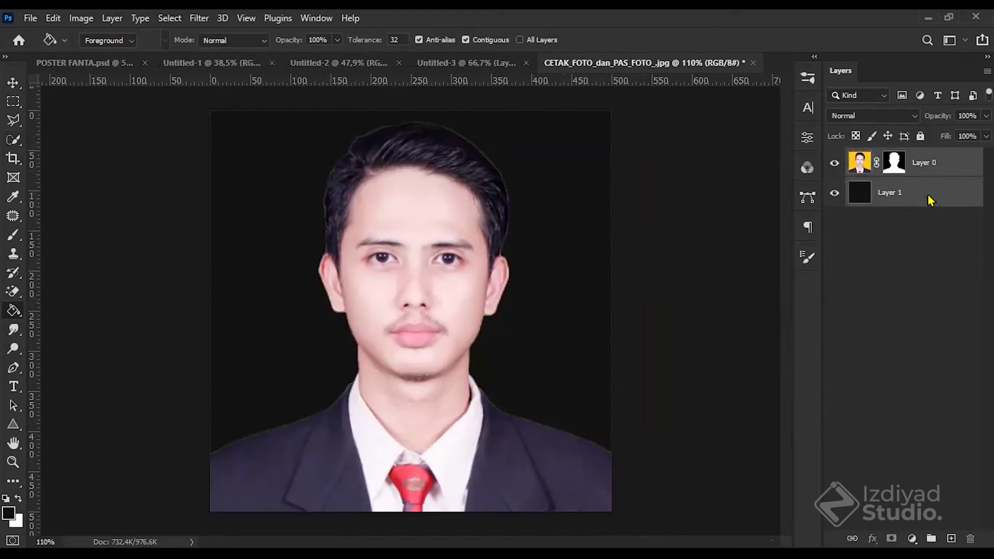
right_click(928, 195)
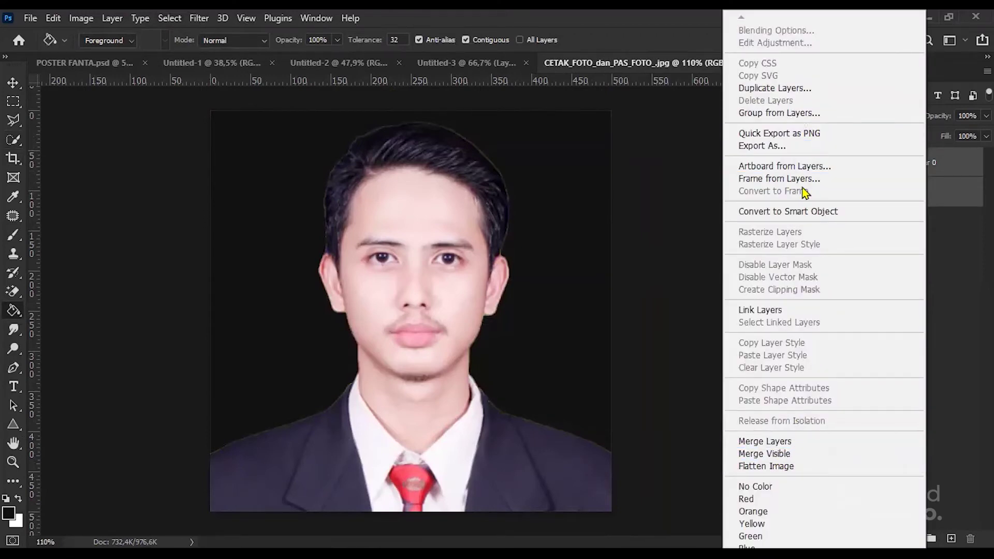
click(765, 441)
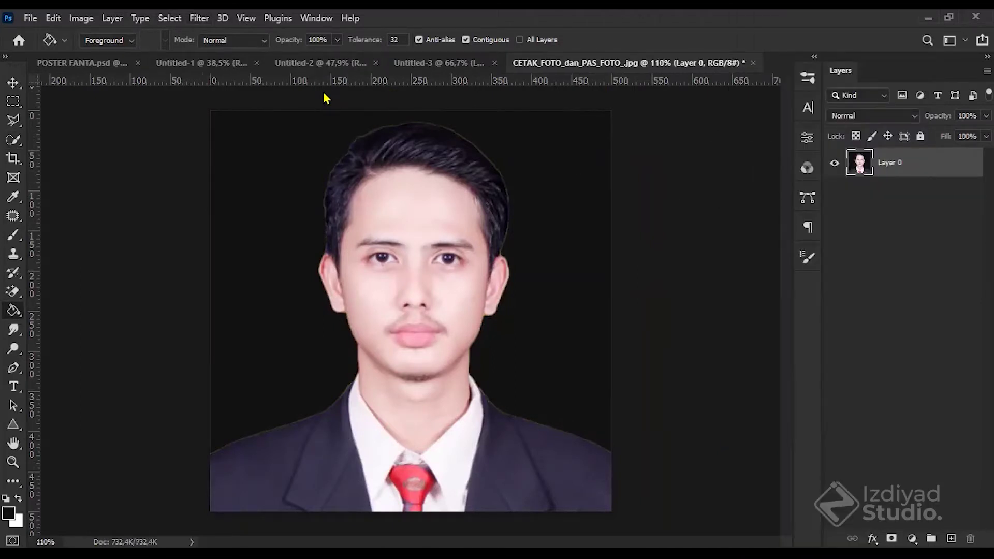
Step: Select the man on the merged layer with Select Subject and inspect the selection edge around his hair
click(169, 18)
click(228, 188)
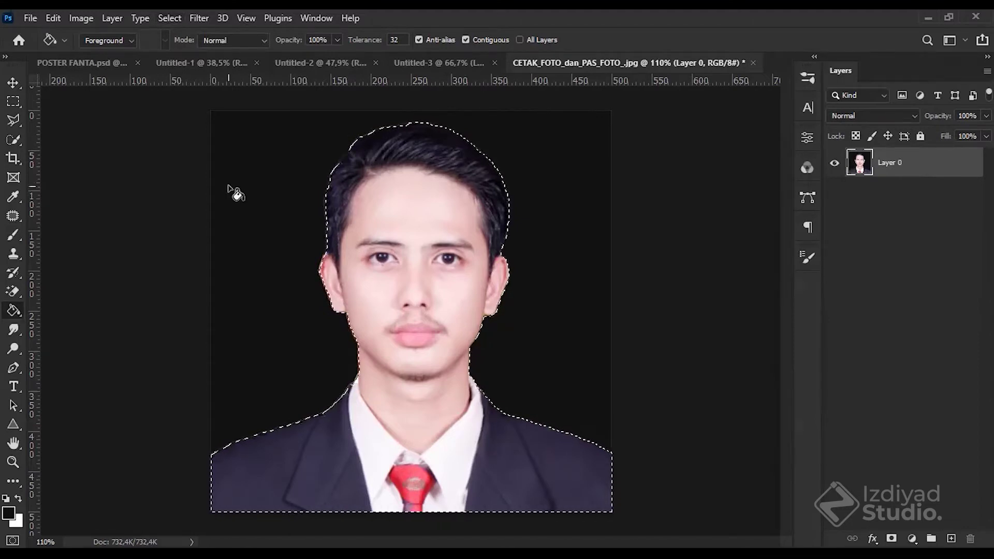
scroll(412, 110, up, 5)
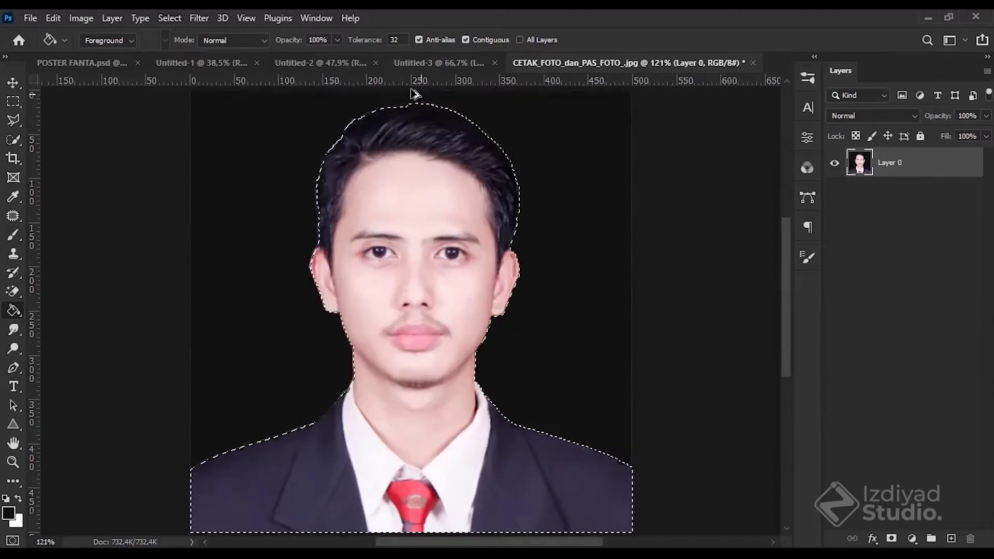
scroll(460, 127, down, 6)
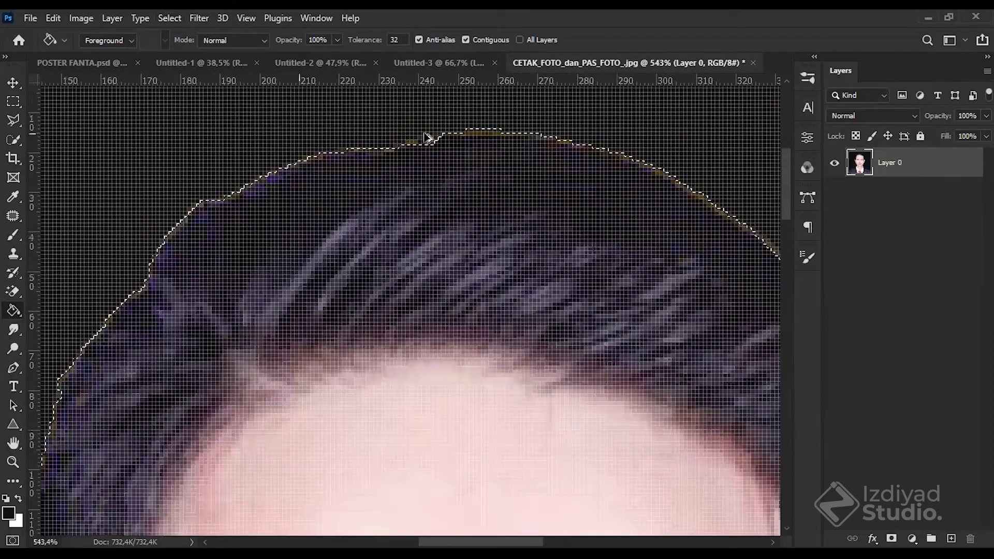
scroll(396, 298, up, 2)
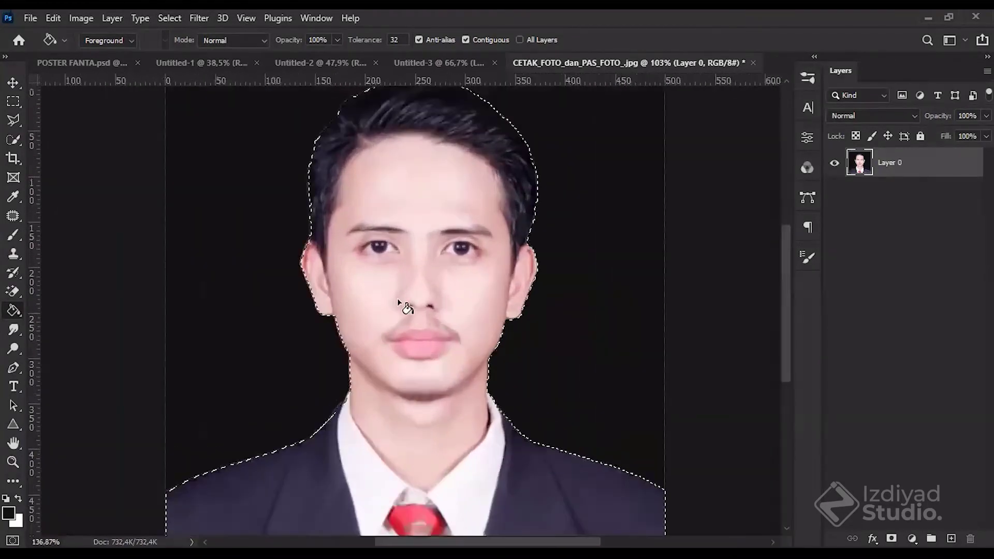
scroll(402, 285, down, 3)
click(833, 274)
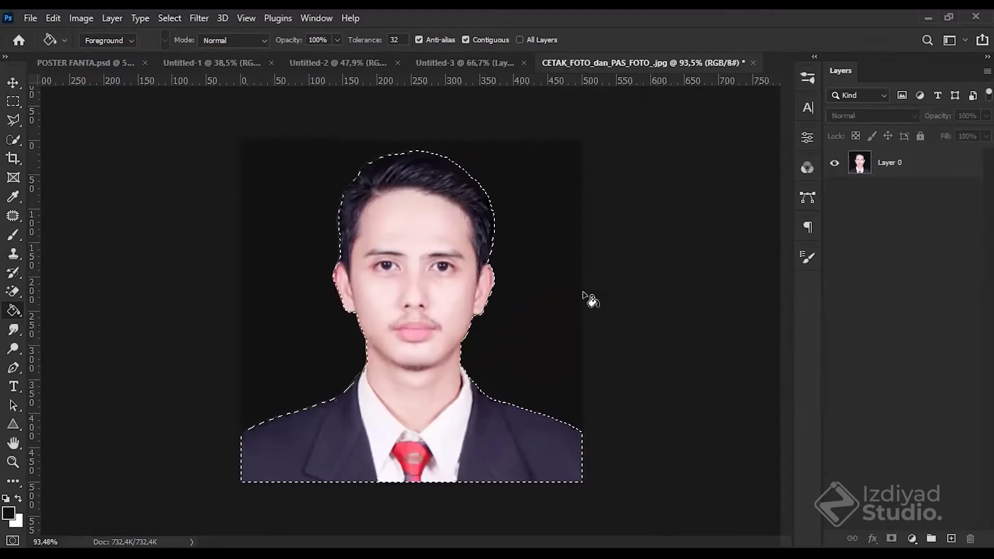
Step: Extend the selection over the man and the black background with the Quick Selection tool
key(w)
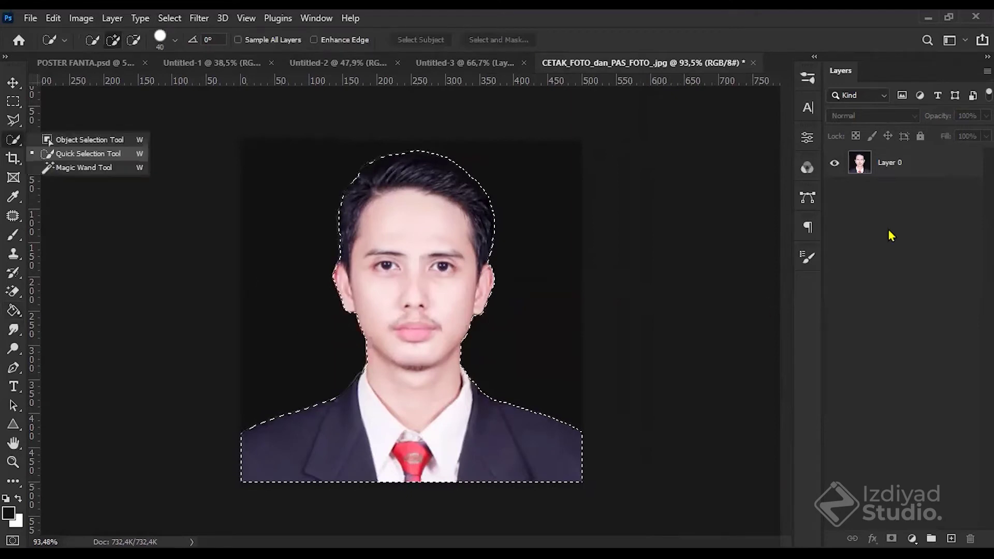
mouse_move(311, 377)
mouse_down()
mouse_move(301, 207)
mouse_move(463, 158)
mouse_move(431, 191)
mouse_up()
drag(585, 189, 446, 484)
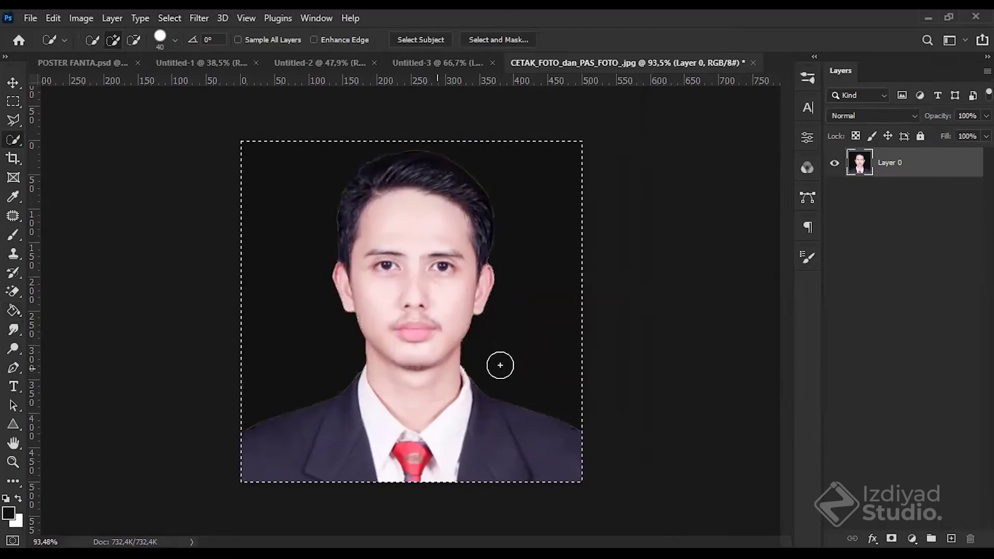
Step: Clear the selection and close CETAK_FOTO_dan_PAS_FOTO_.jpg without saving the changes
key(ctrl+w)
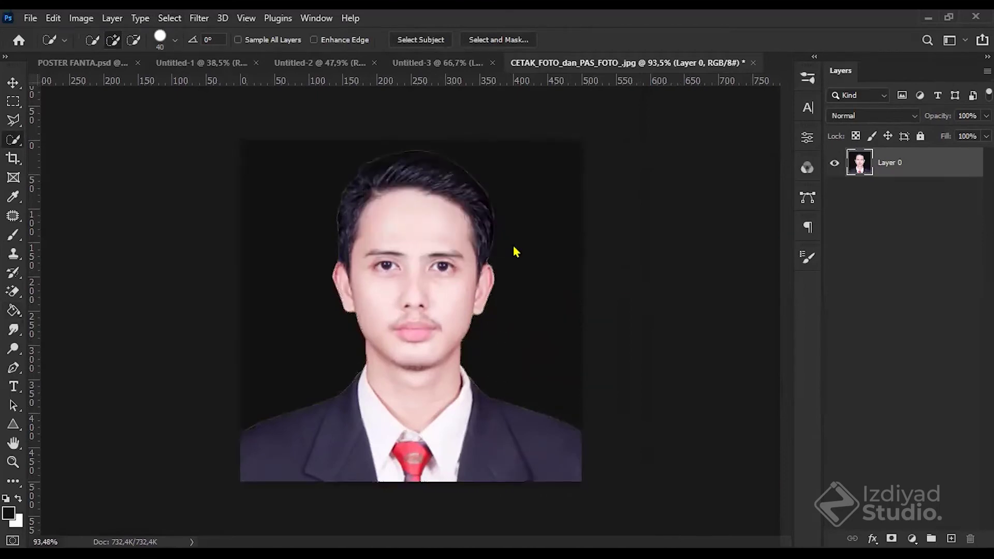
key(ctrl+w)
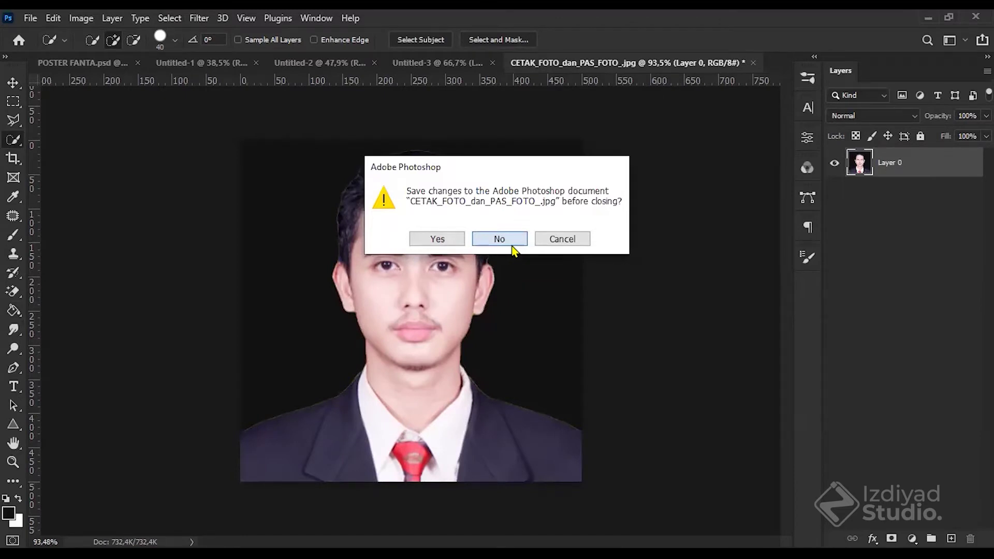
click(499, 239)
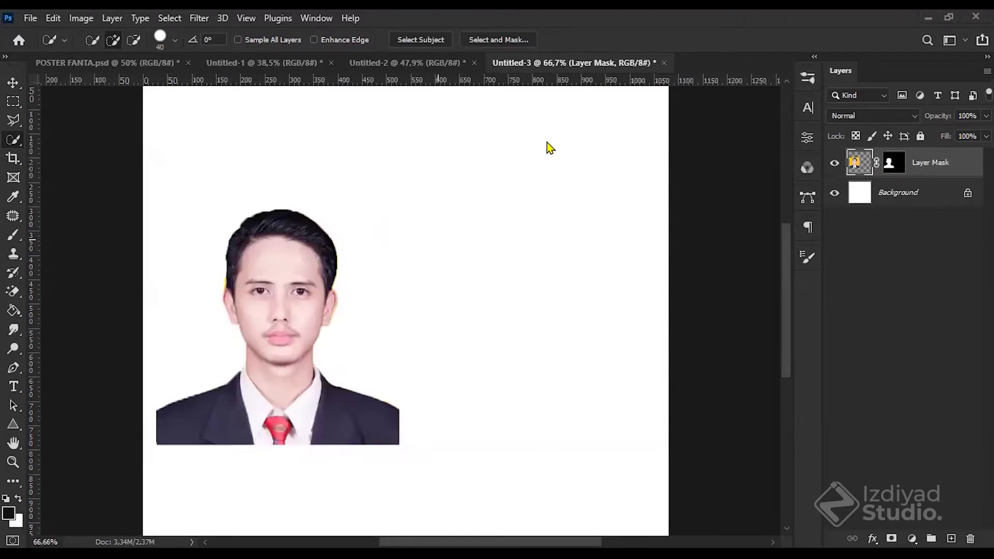
Step: Review the topic list in the Untitled-2 document and switch to the ISOMETRIC text artwork in Untitled-1
click(394, 64)
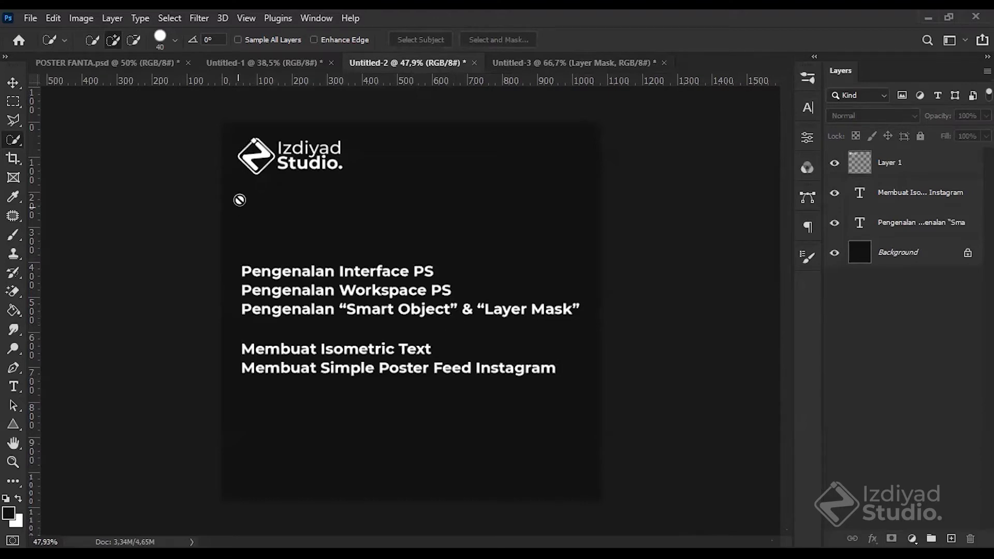
click(290, 62)
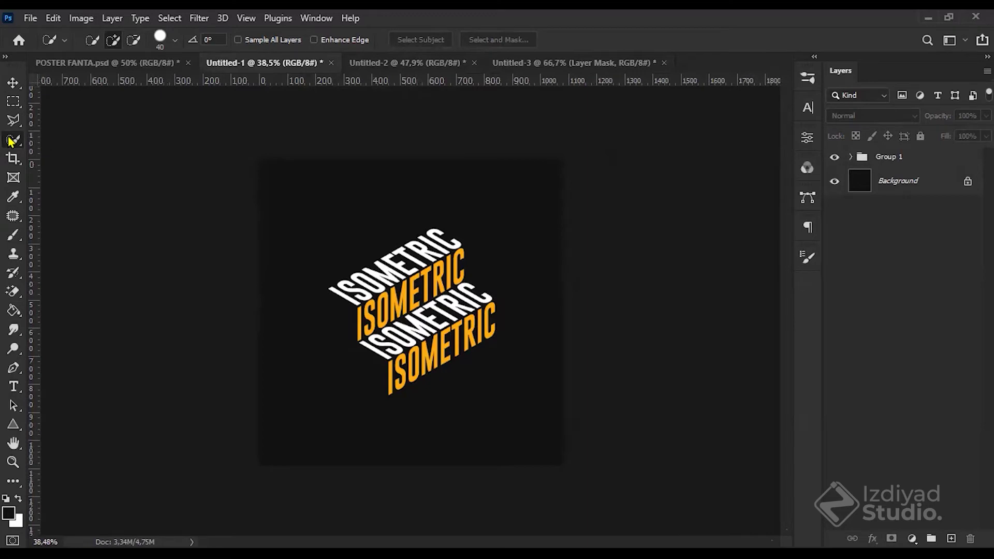
key(alt+s)
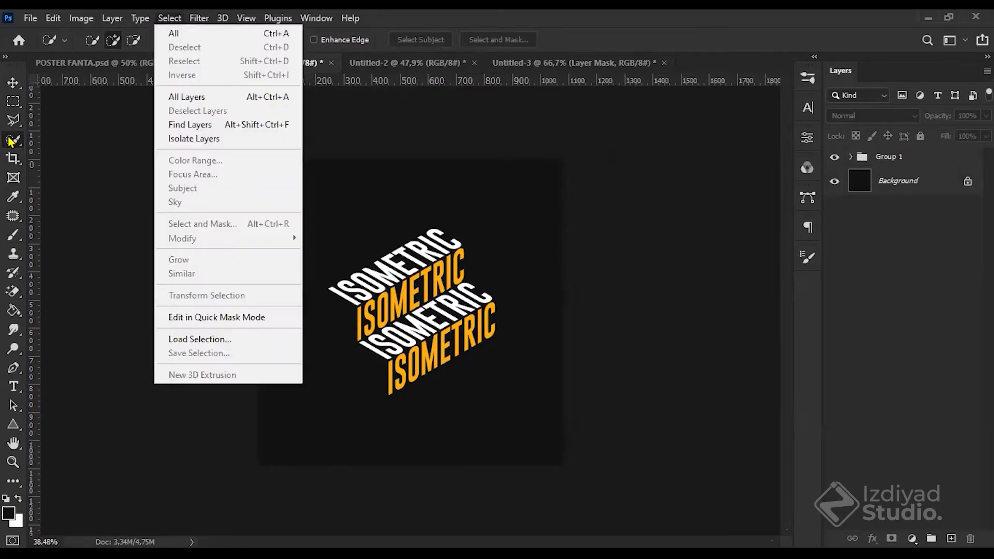
key(Escape)
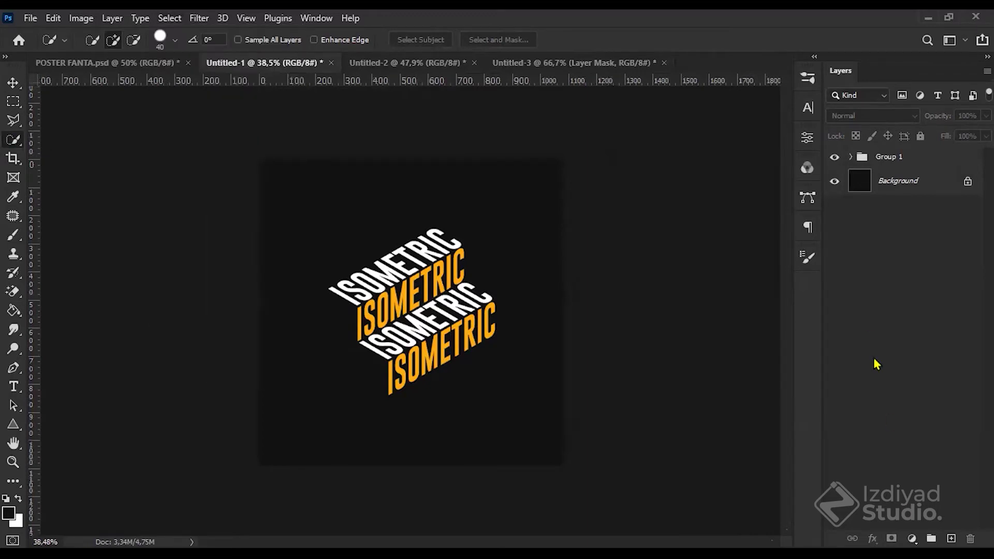
Step: Open the photo CETAK_FOTO_dan_PAS_FOTO_.jpg and automatically select its subject
click(357, 65)
click(600, 65)
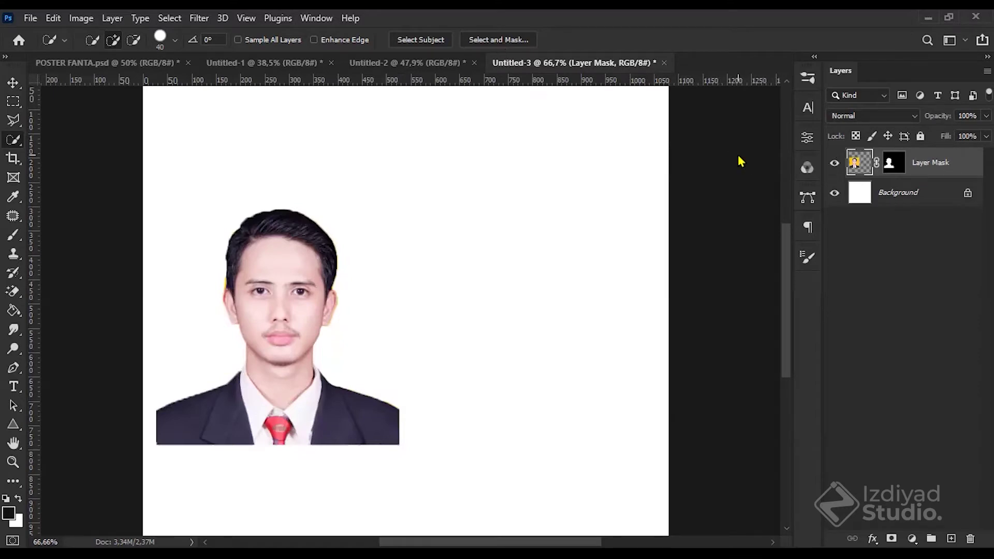
key(ctrl+o)
double_click(156, 155)
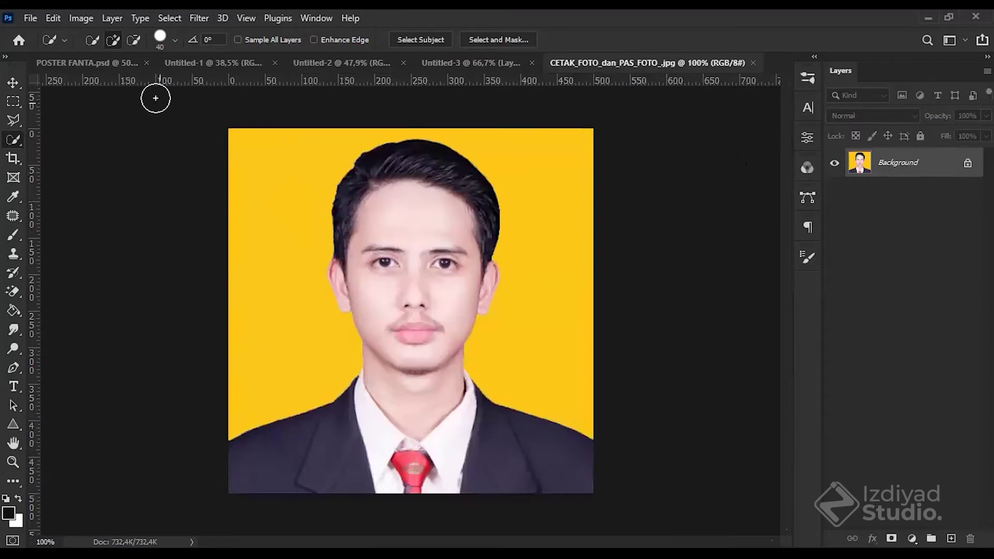
key(alt+s)
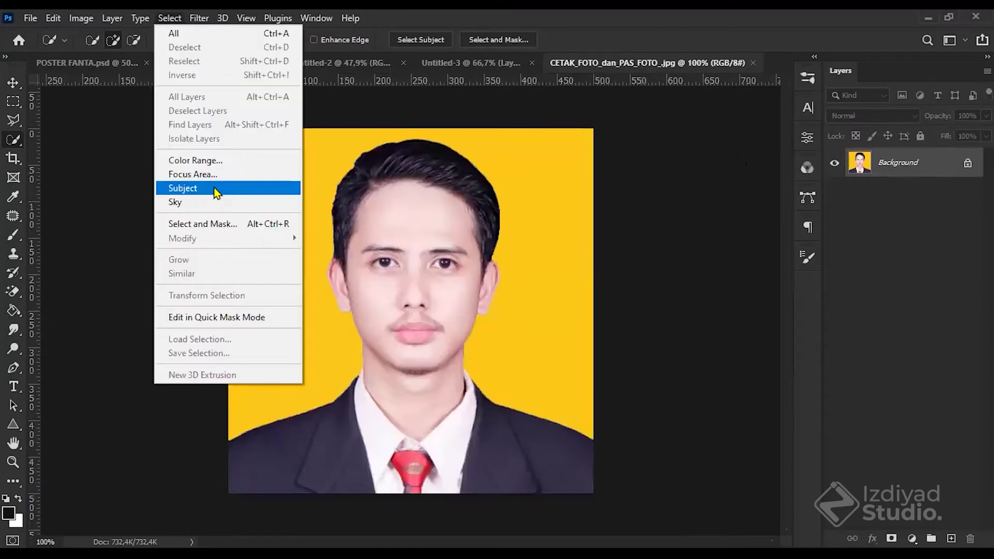
click(213, 188)
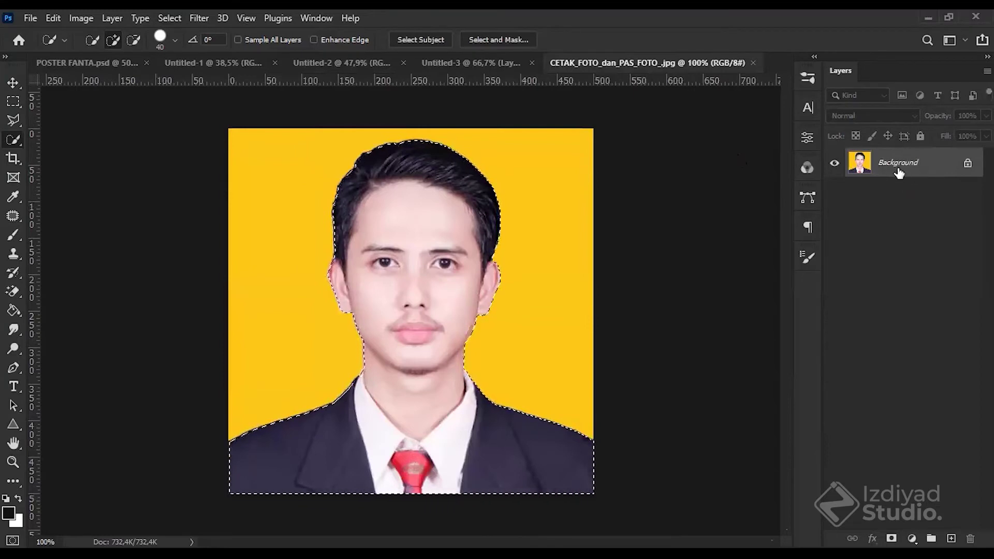
Step: Refine the selection in Select and Mask with Decontaminate Colors at 100% and output it to a new layer with layer mask
click(514, 42)
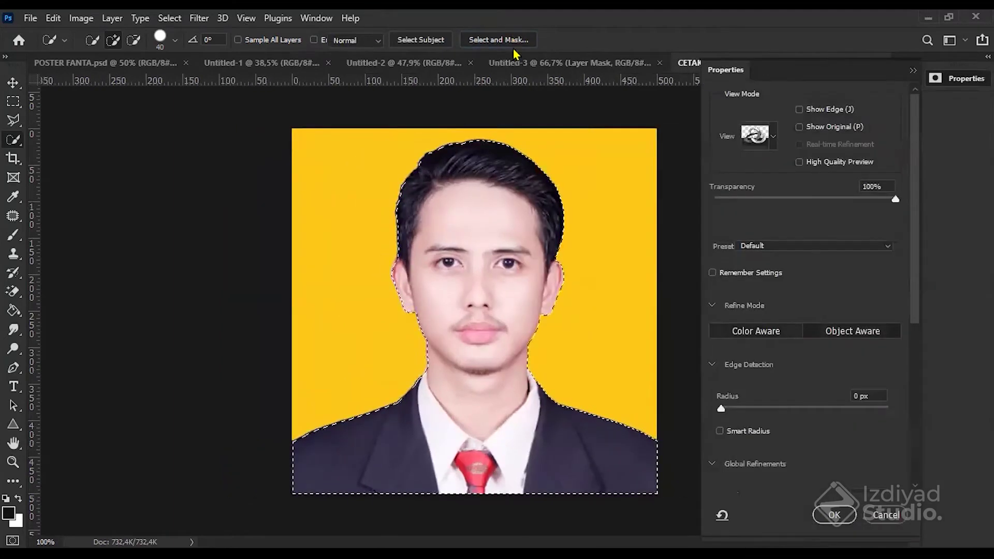
scroll(916, 266, down, 2)
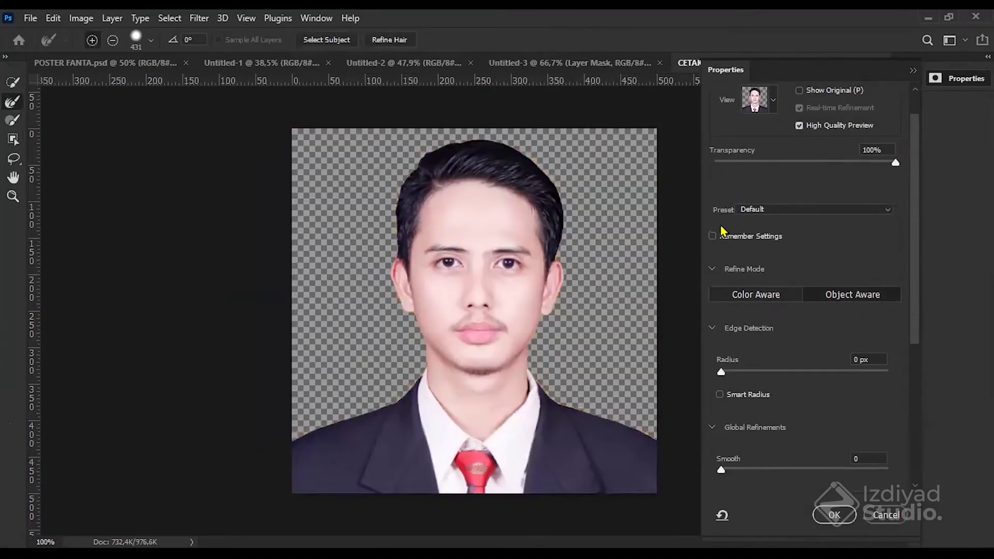
drag(918, 325, 926, 381)
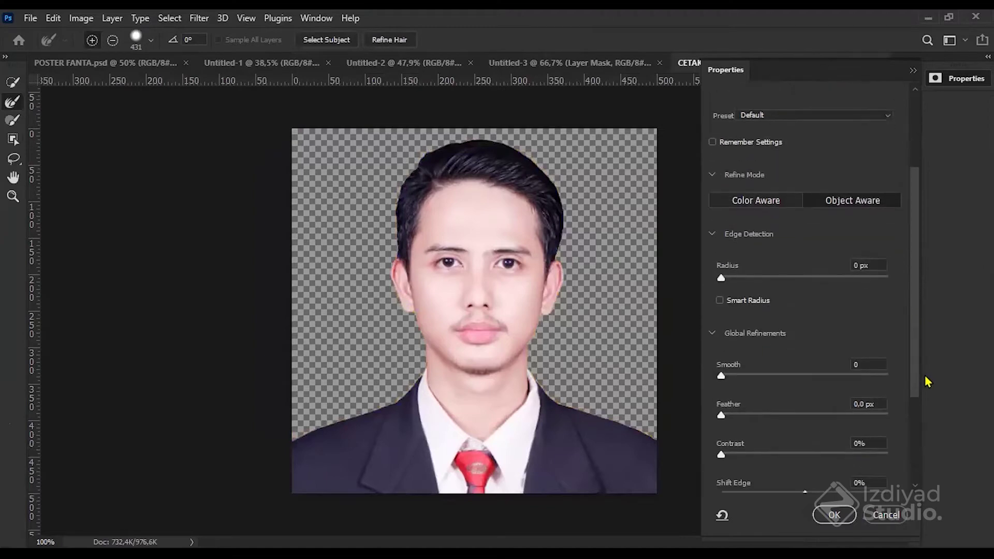
scroll(790, 404, down, 7)
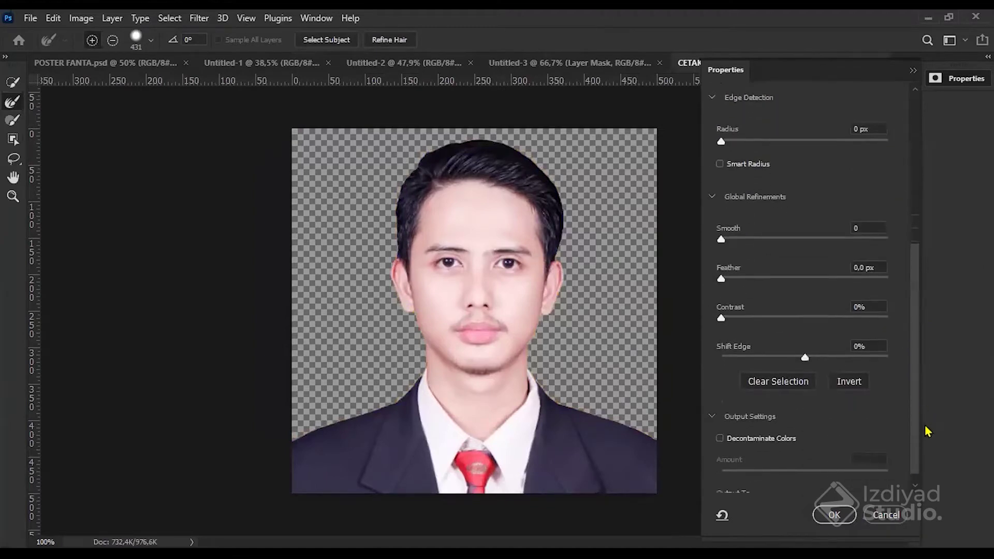
click(719, 429)
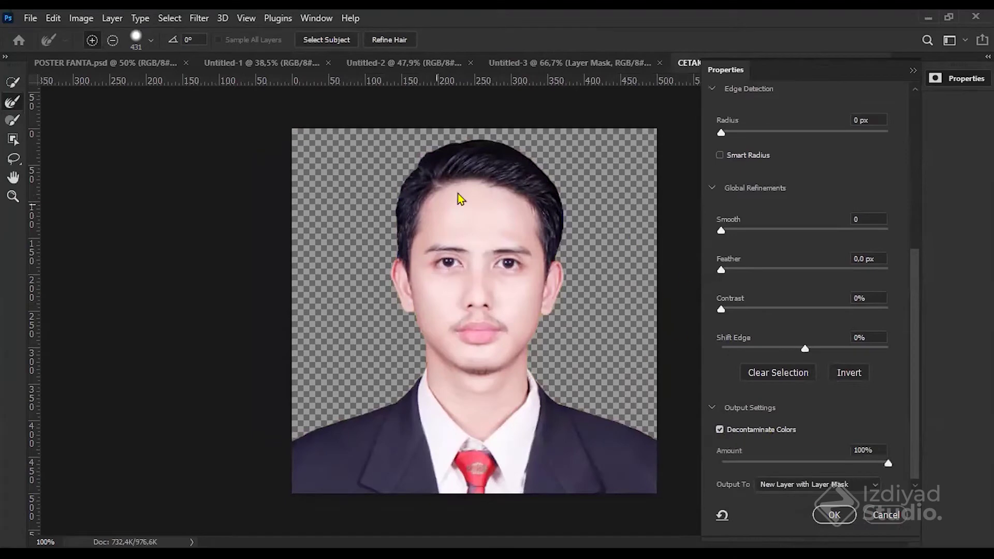
click(833, 514)
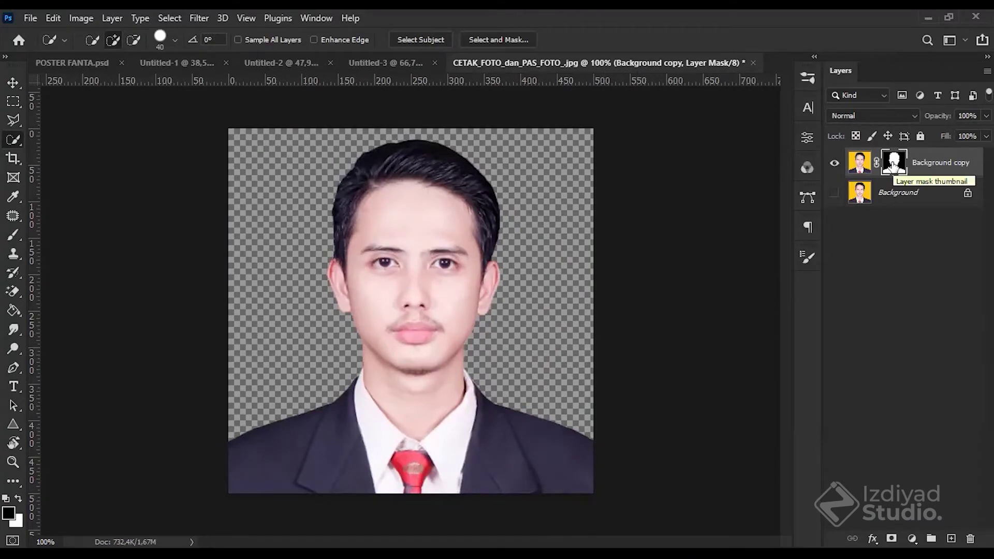
Step: Paint white with the Brush on the layer mask along the suit's shoulder edge, and undo the stroke
scroll(217, 440, up, 8)
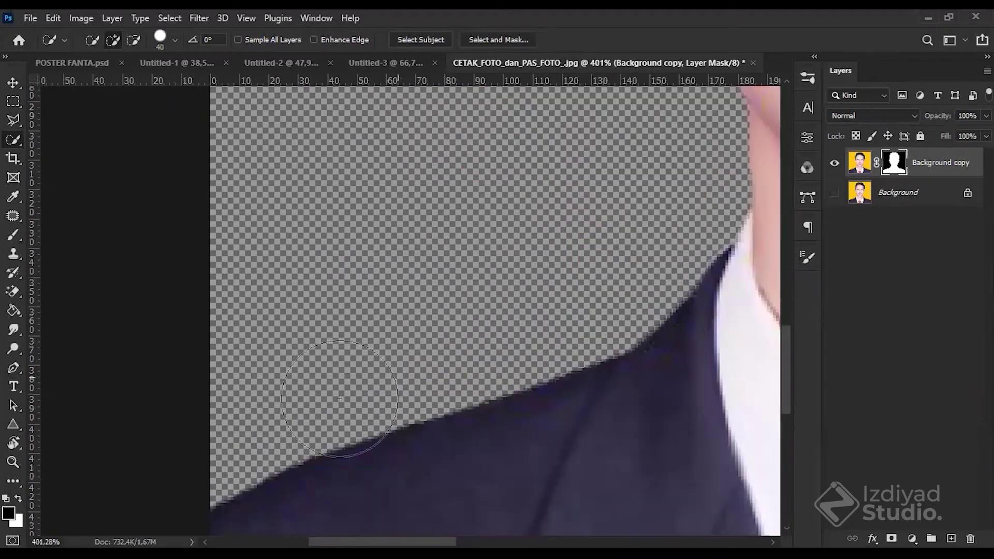
click(12, 254)
click(13, 234)
click(19, 498)
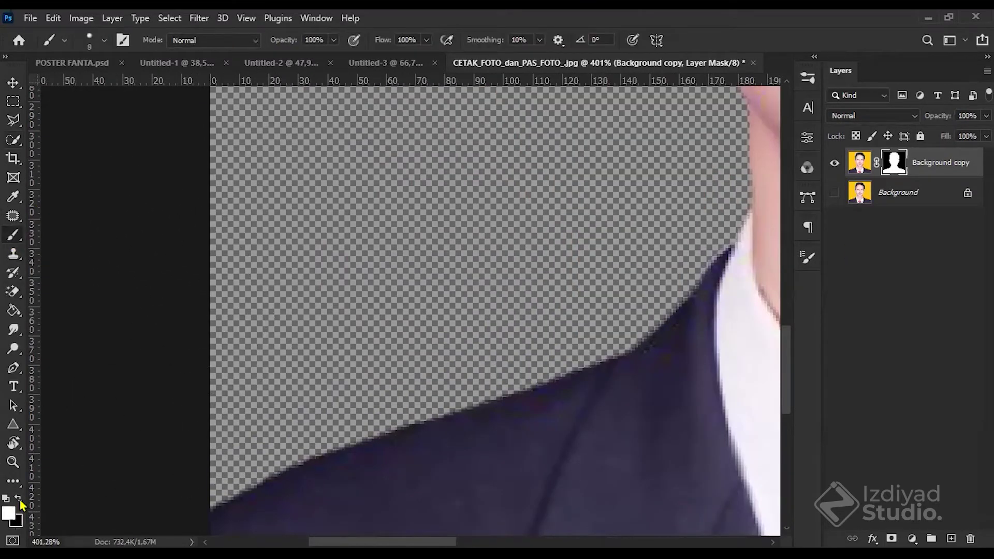
scroll(278, 438, up, 1)
drag(215, 468, 362, 422)
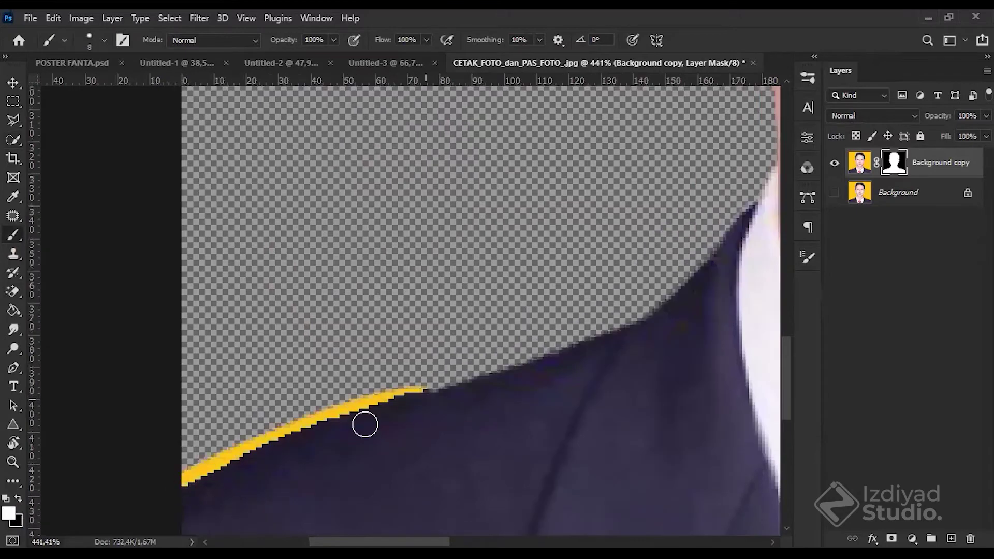
key(ctrl+z)
scroll(582, 317, down, 10)
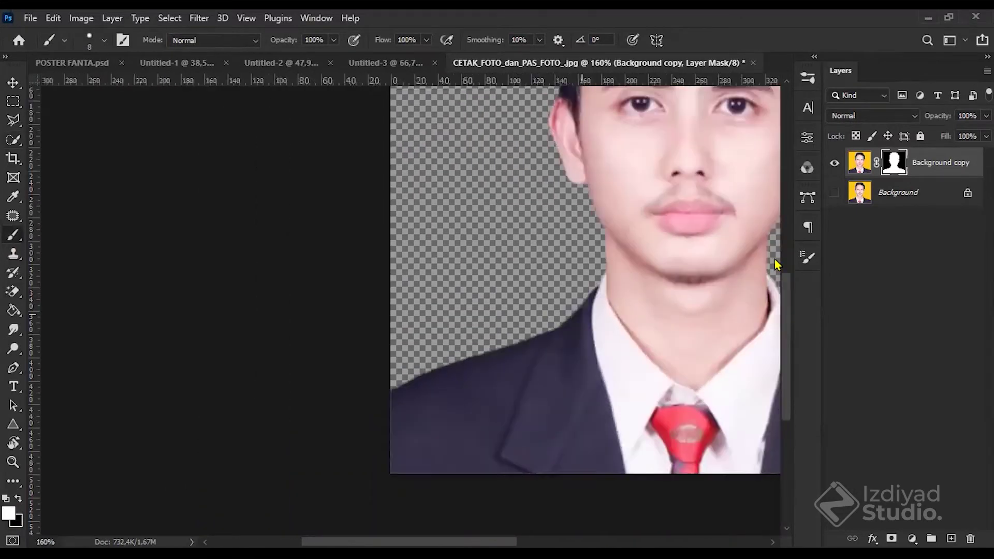
key(ctrl+0)
click(909, 207)
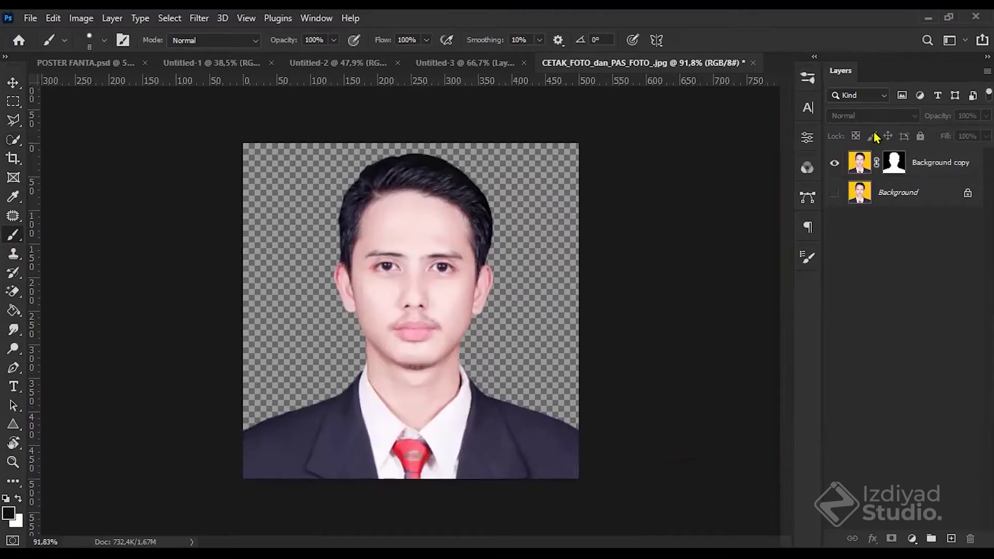
Step: Close the photo document and delete the masked portrait layer from Untitled-3, leaving only the white background
key(ctrl+w)
click(508, 241)
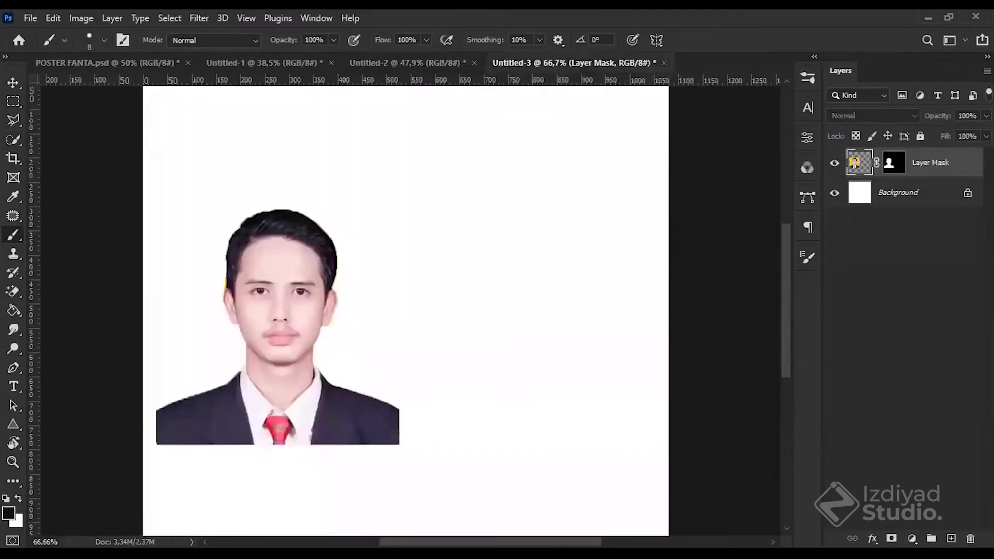
key(Delete)
right_click(942, 168)
click(898, 431)
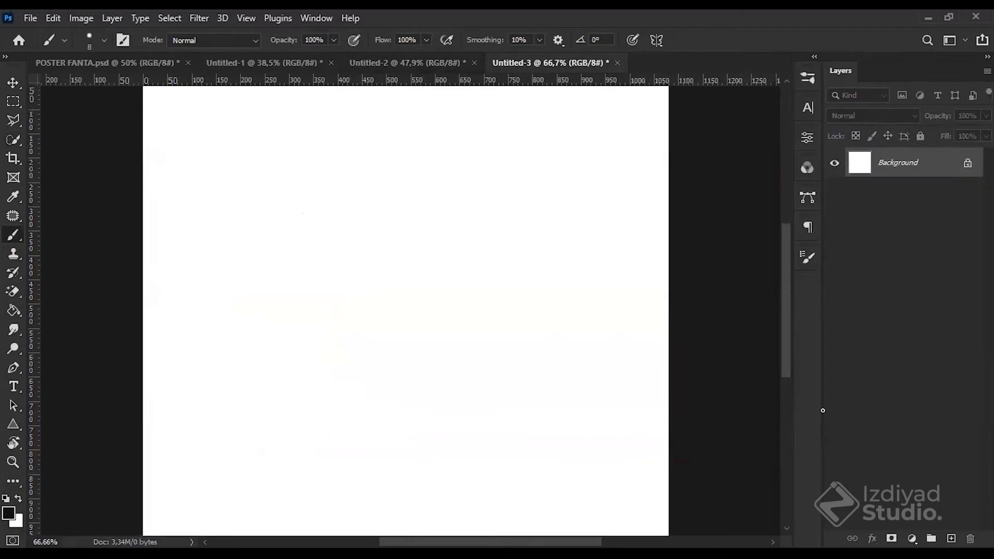
key(ctrl+0)
key(ctrl+minus)
Step: Look over the finished isometric text in Untitled-1 and the topic list in Untitled-2, and return to Untitled-3
click(249, 63)
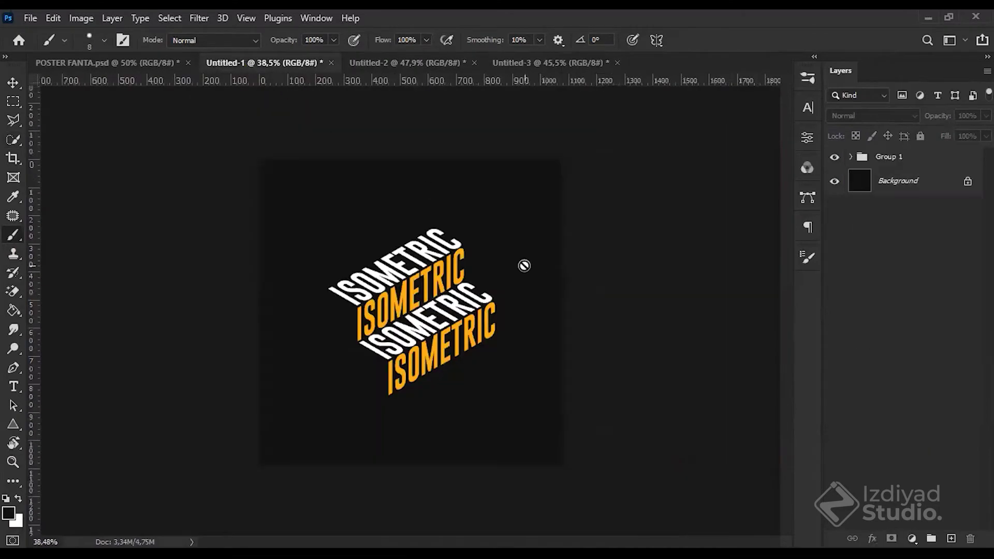
key(v)
click(407, 62)
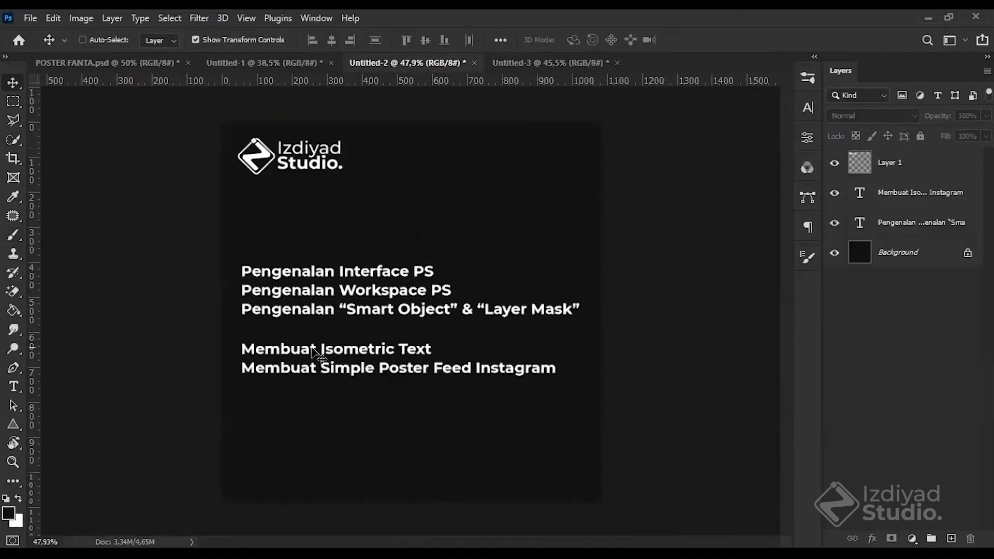
click(276, 63)
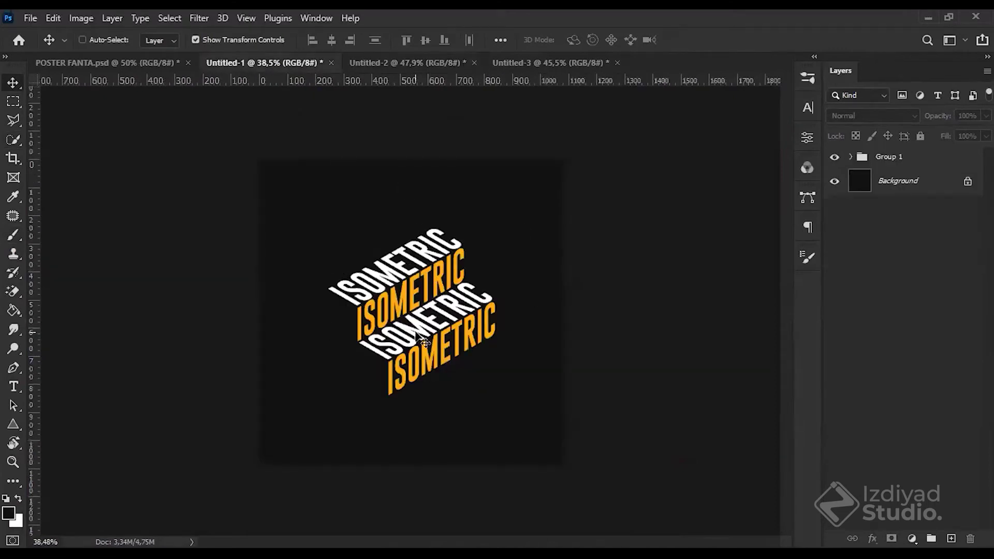
click(552, 64)
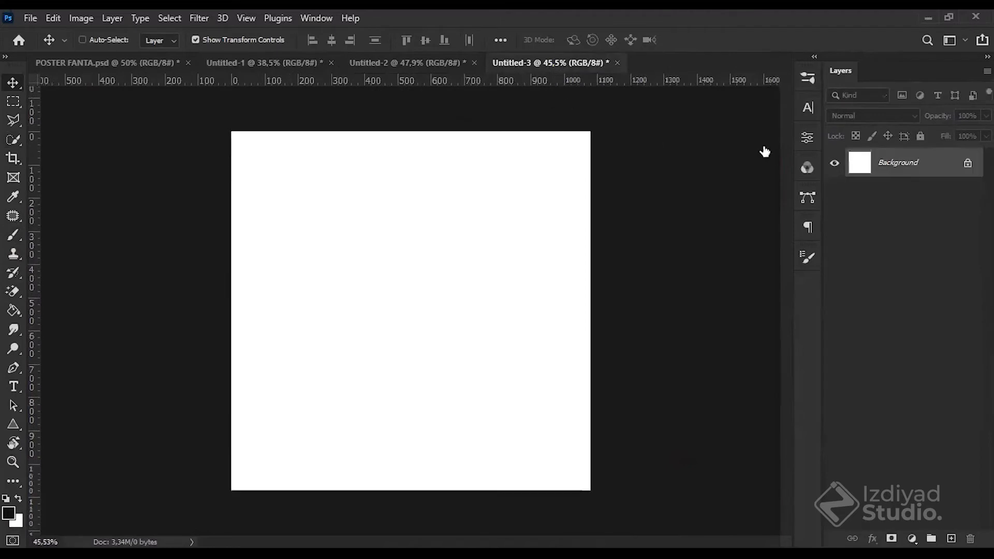
Step: Review the size, resolution and colour settings for a new document and leave without creating one
click(32, 19)
click(40, 36)
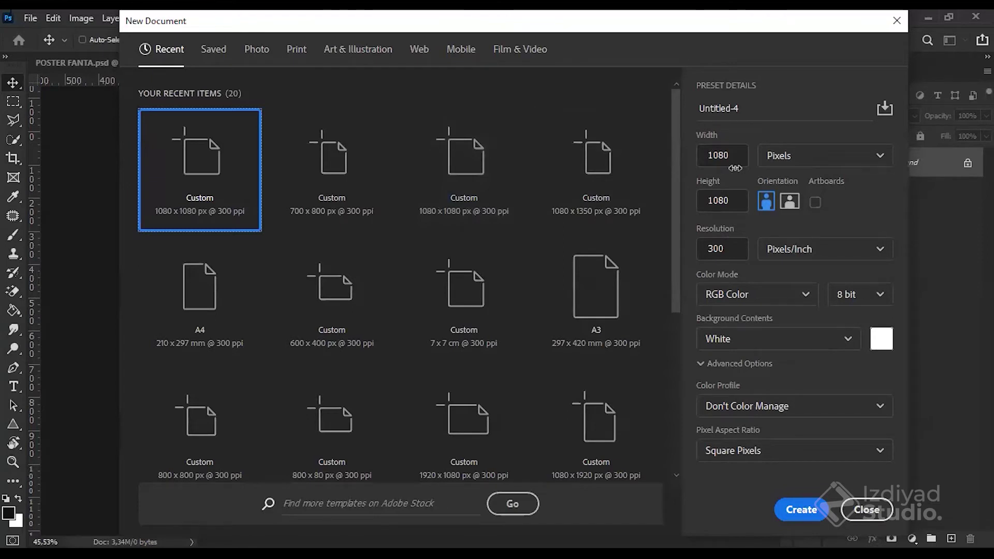
click(880, 506)
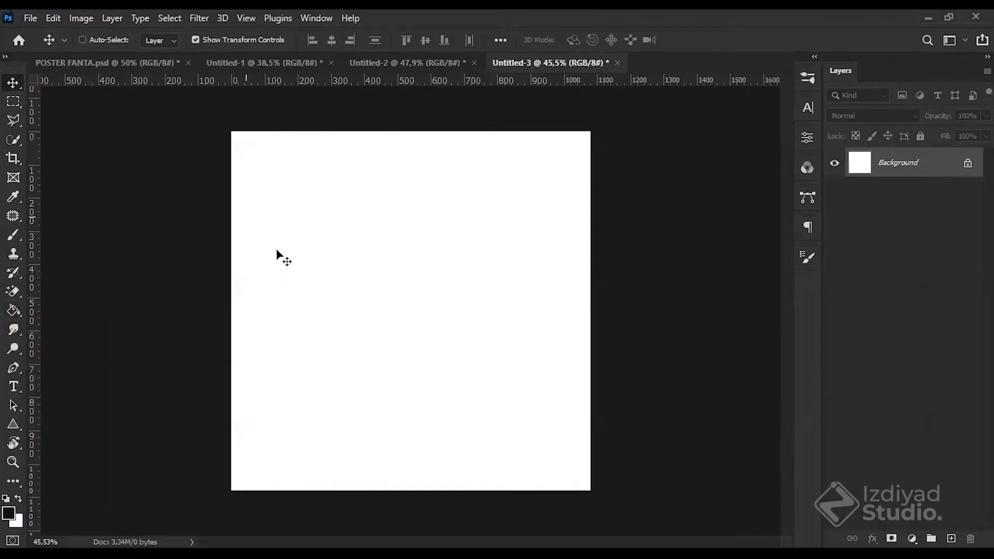
Step: Set the foreground colour to ff0000 and fill the Background layer with it using the Paint Bucket tool
click(14, 311)
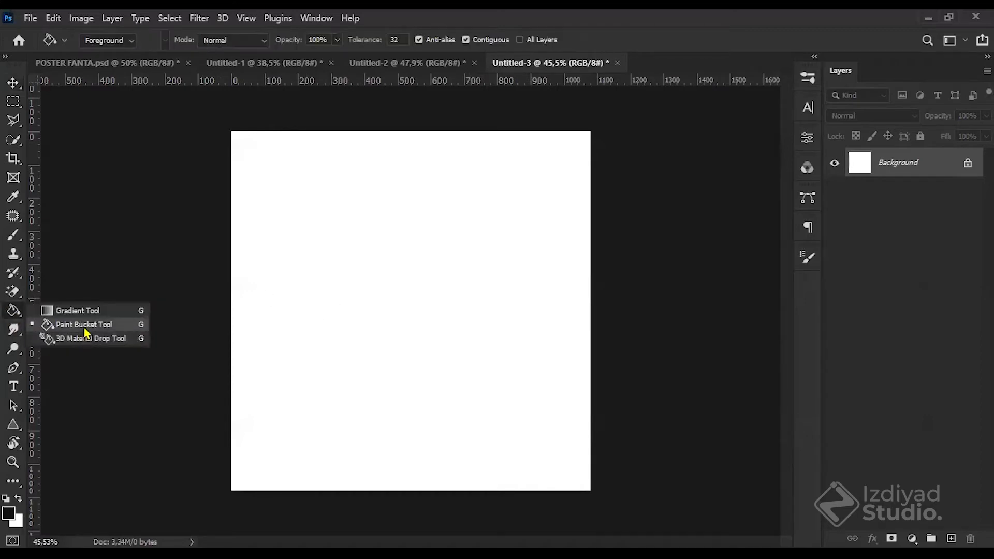
click(85, 326)
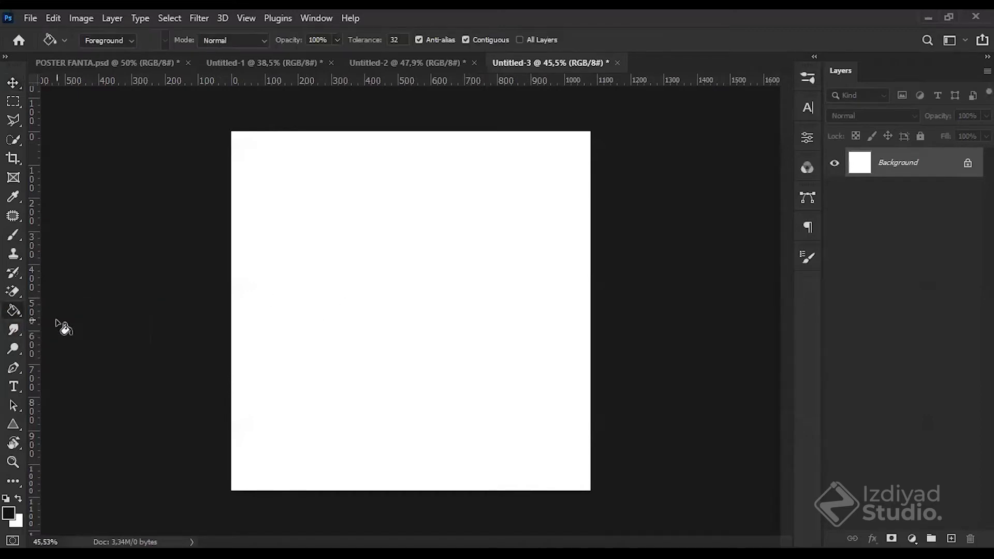
click(9, 515)
text(ff0000)
click(540, 219)
click(427, 262)
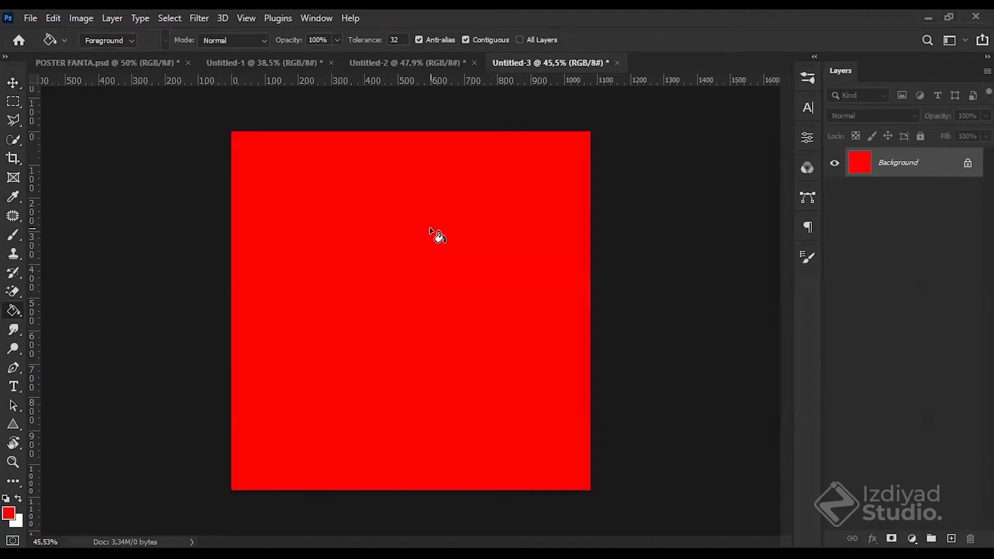
Step: Set the foreground colour to 121212 and fill the Background layer with it using the Paint Bucket tool
click(9, 514)
text(1212)
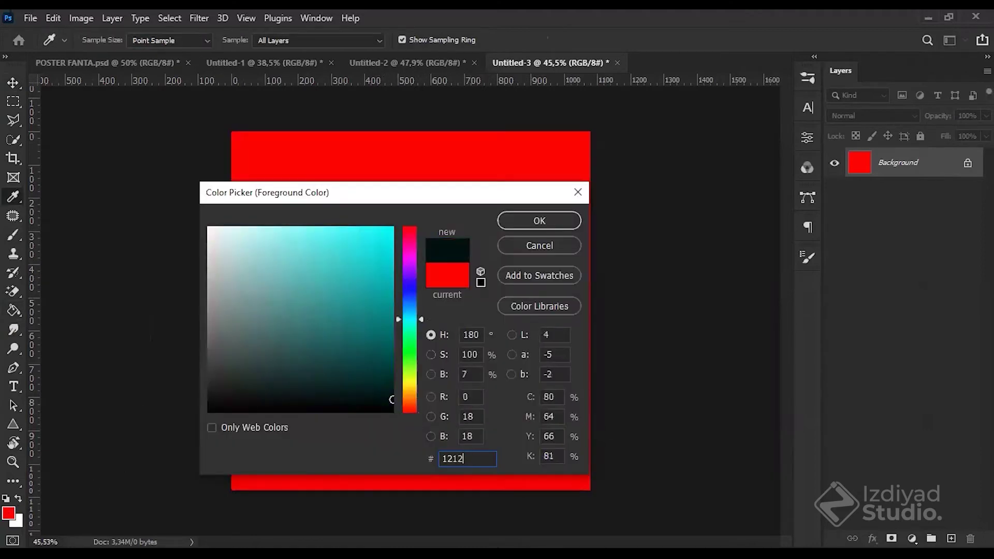
text(12)
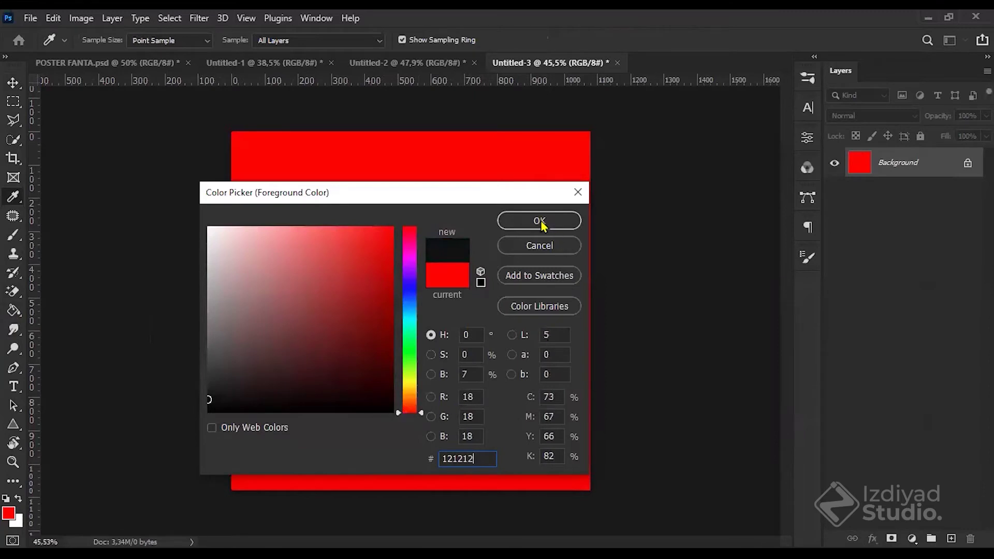
click(542, 224)
key(g)
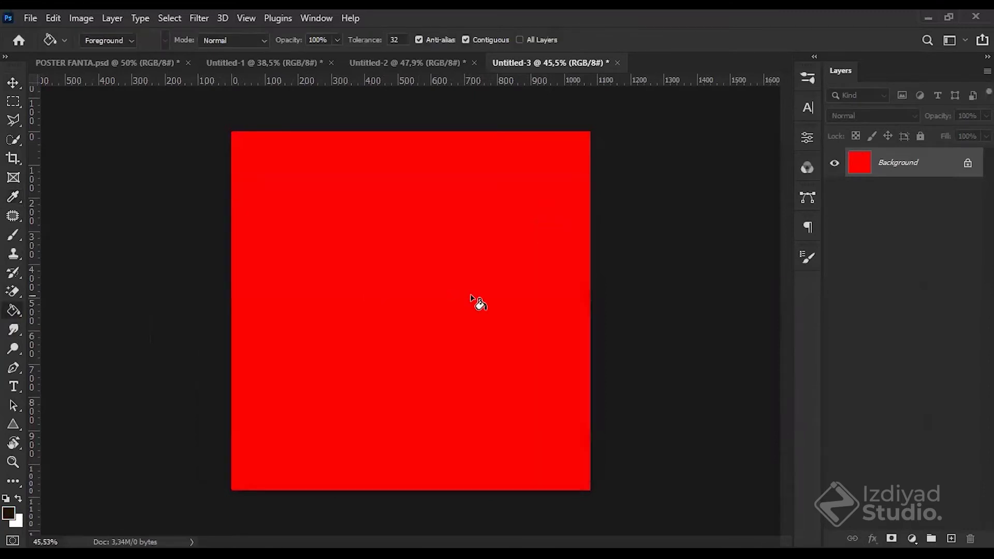
click(395, 273)
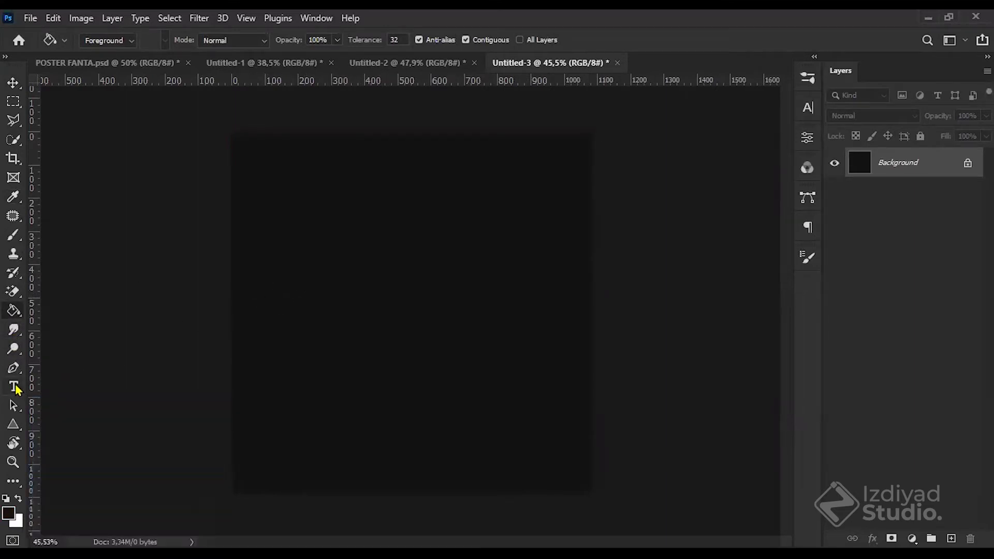
Step: Add the text "isometric" to the dark canvas in Montserrat Bold at 2,3 pt, and switch to the Move tool
click(14, 387)
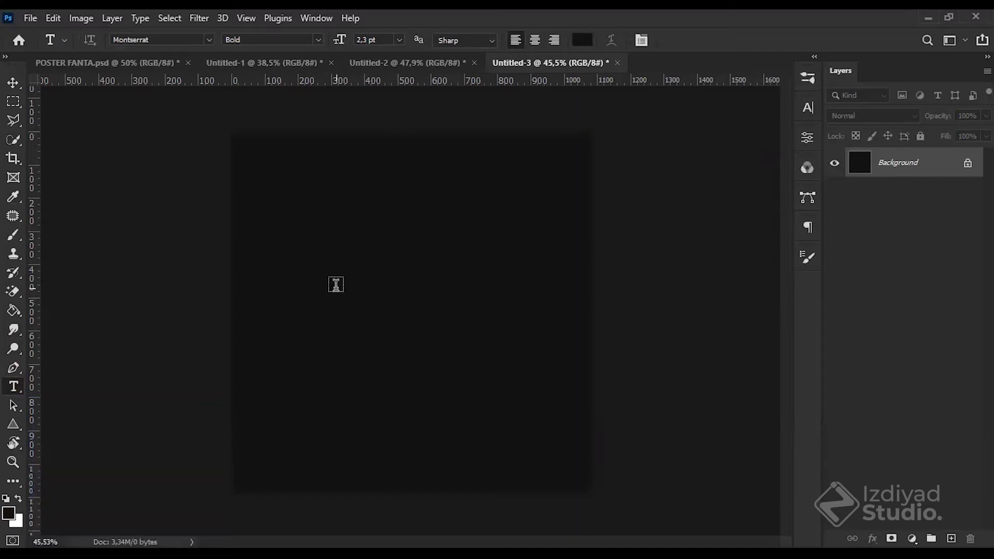
click(336, 288)
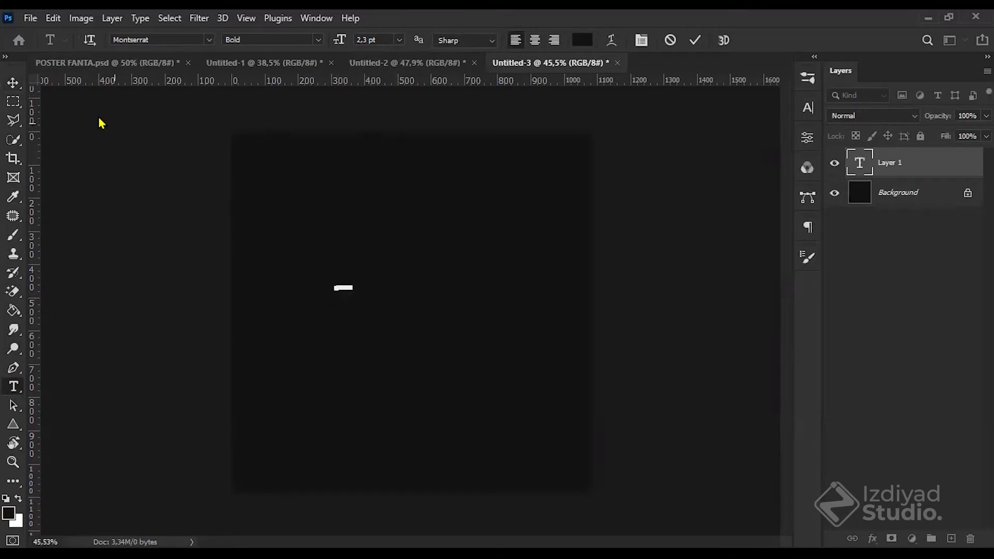
click(400, 40)
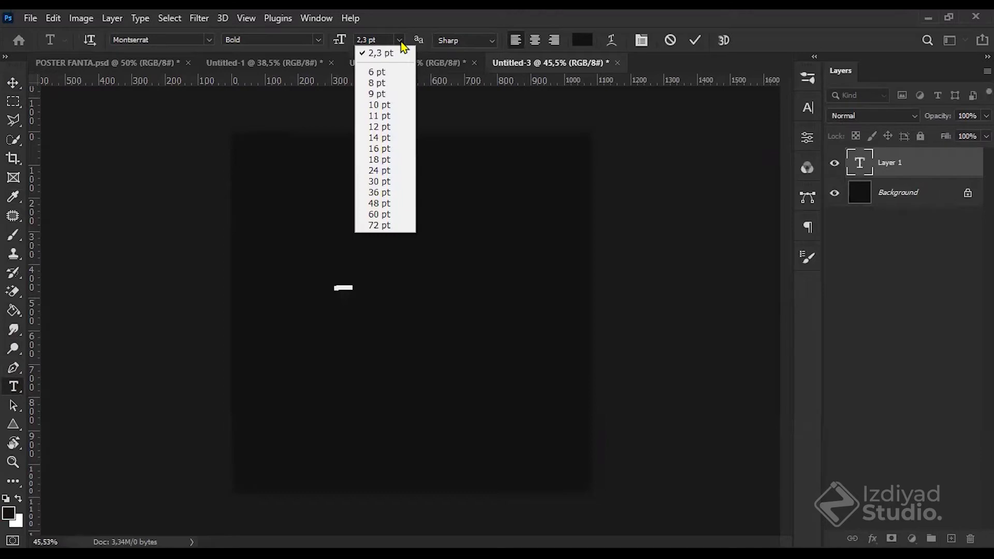
click(145, 42)
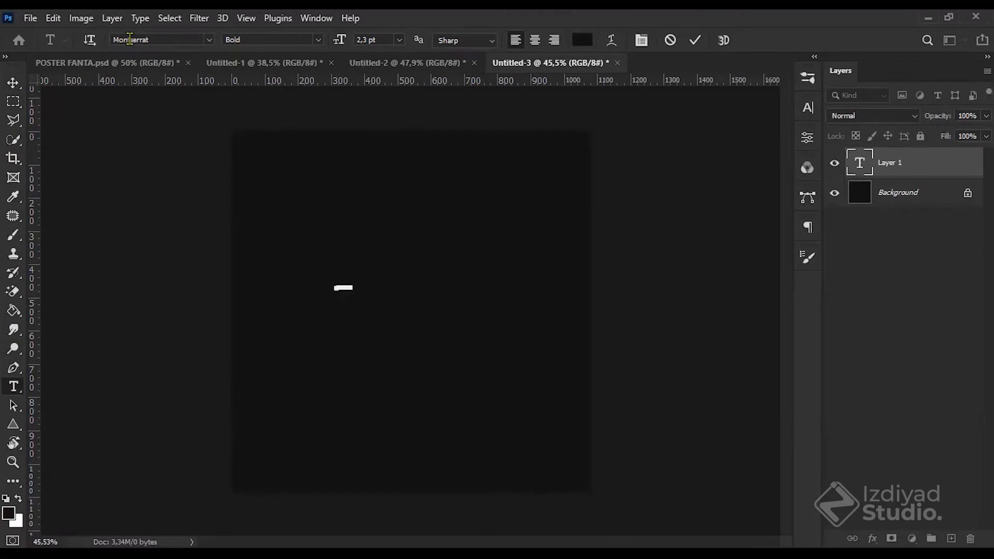
click(400, 40)
click(348, 296)
click(13, 83)
scroll(326, 267, up, 6)
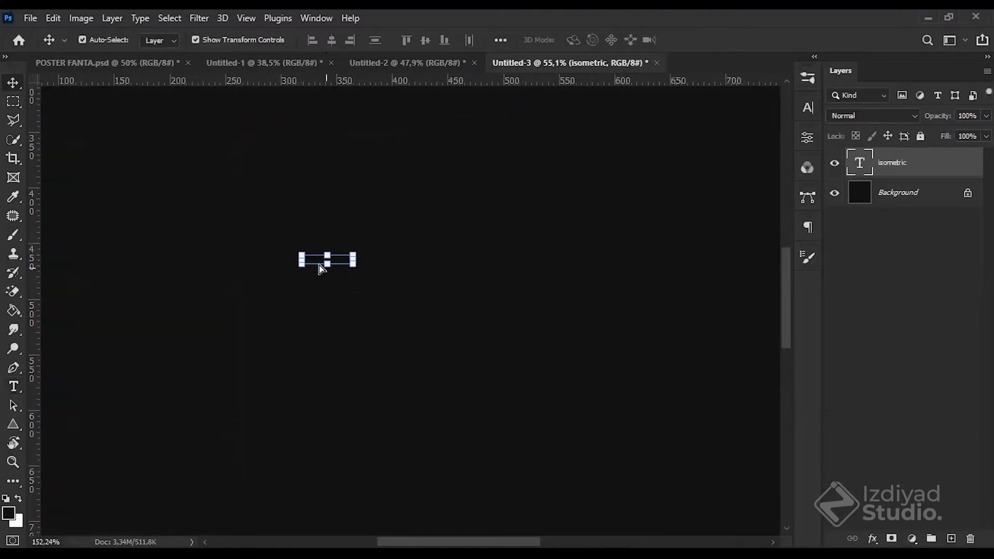
Step: Open the small isometric text for editing and set its colour to ffffff
double_click(351, 254)
click(582, 40)
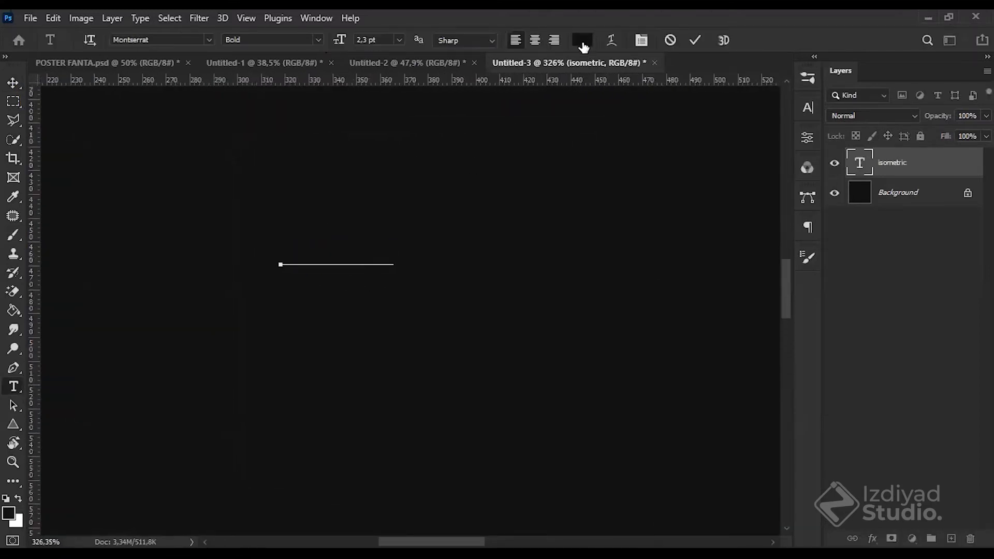
click(554, 220)
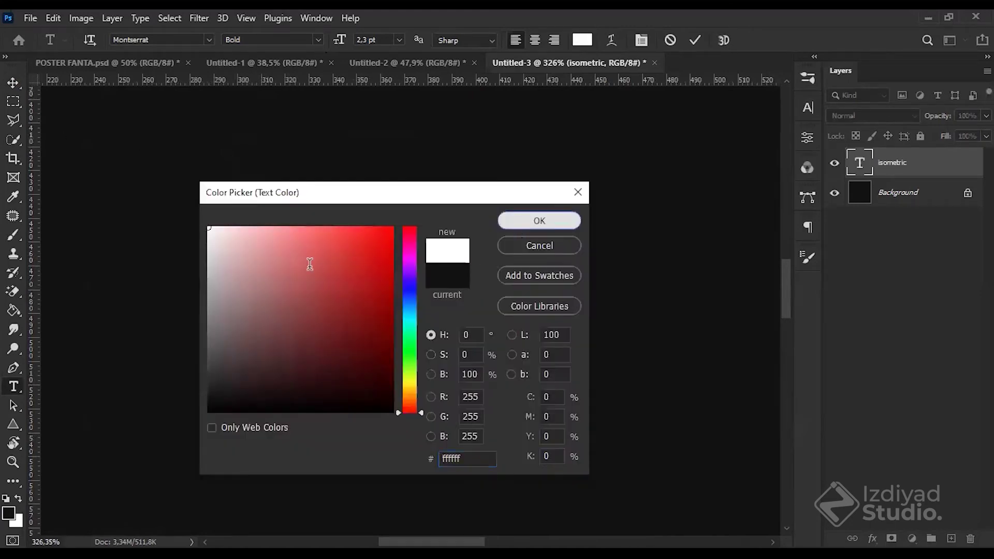
Step: Replace the wording with "ISOMETRIC" in capitals and select the whole word
click(309, 265)
key(ctrl+a)
text(ISOME)
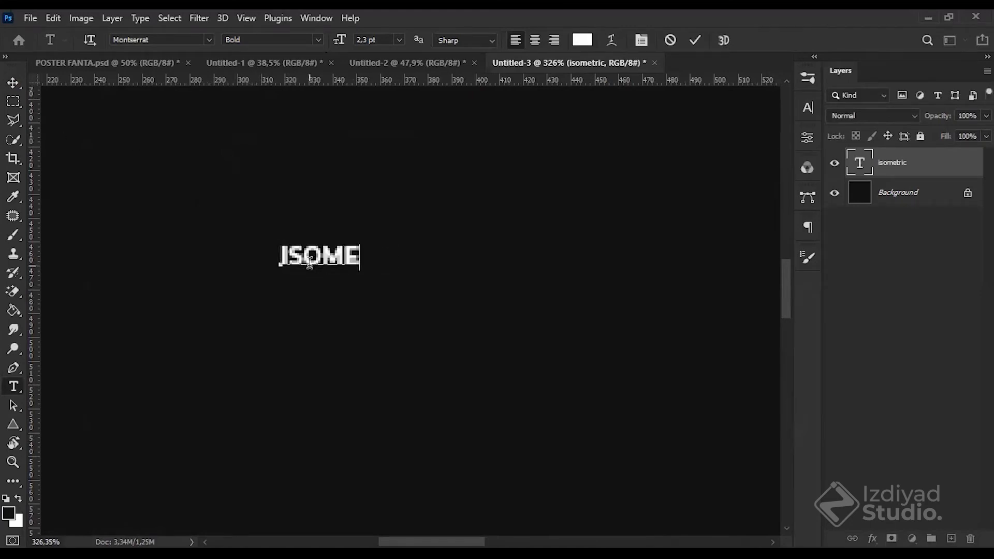
text(TRIC)
key(ctrl+a)
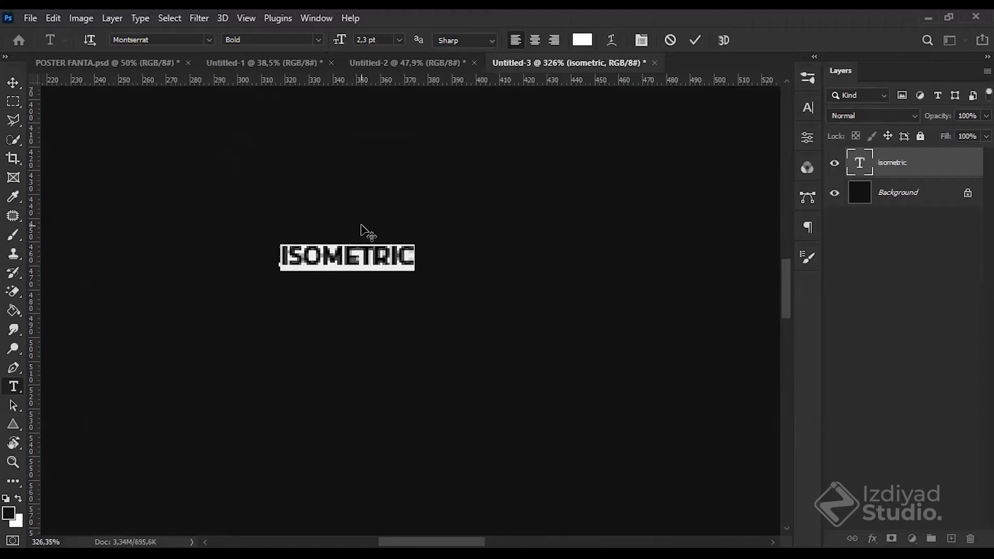
click(412, 258)
key(ctrl+a)
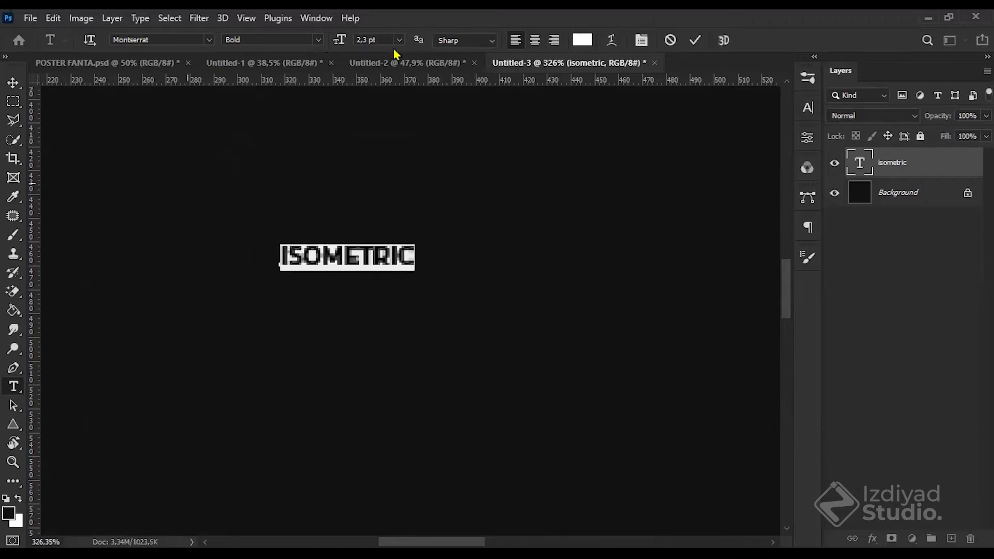
Step: Try the ISOMETRIC text at 72 pt, and set its size to 24 pt
click(398, 40)
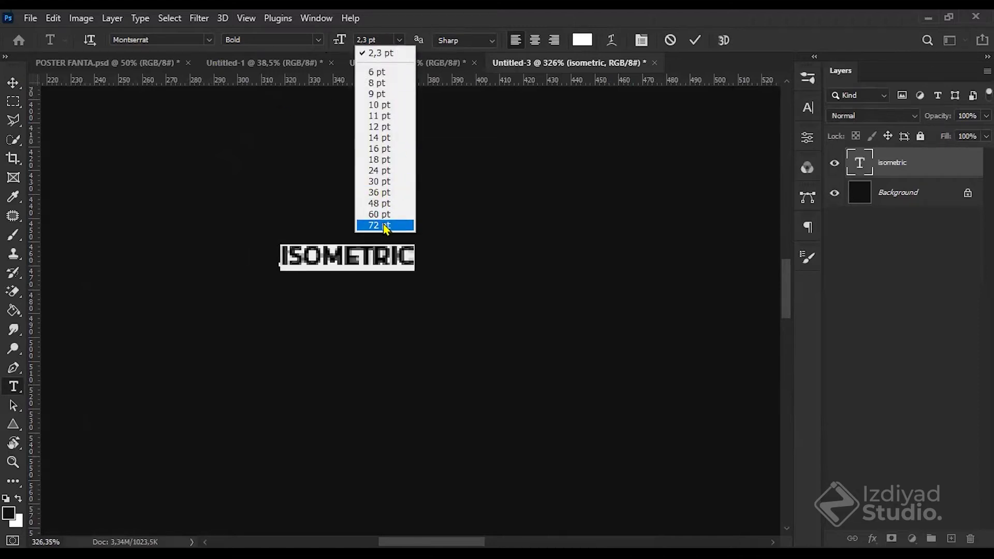
scroll(470, 283, down, 15)
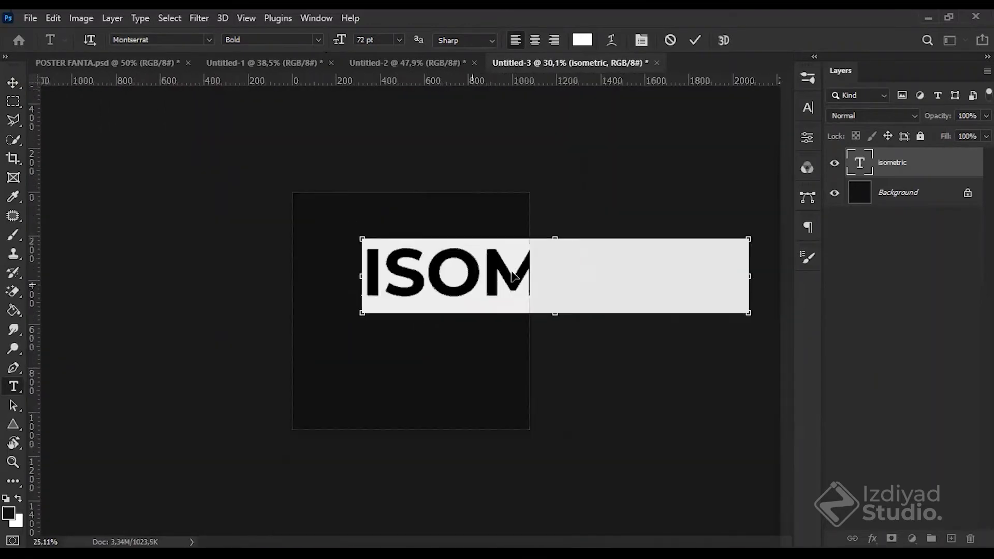
scroll(374, 72, up, 3)
click(399, 40)
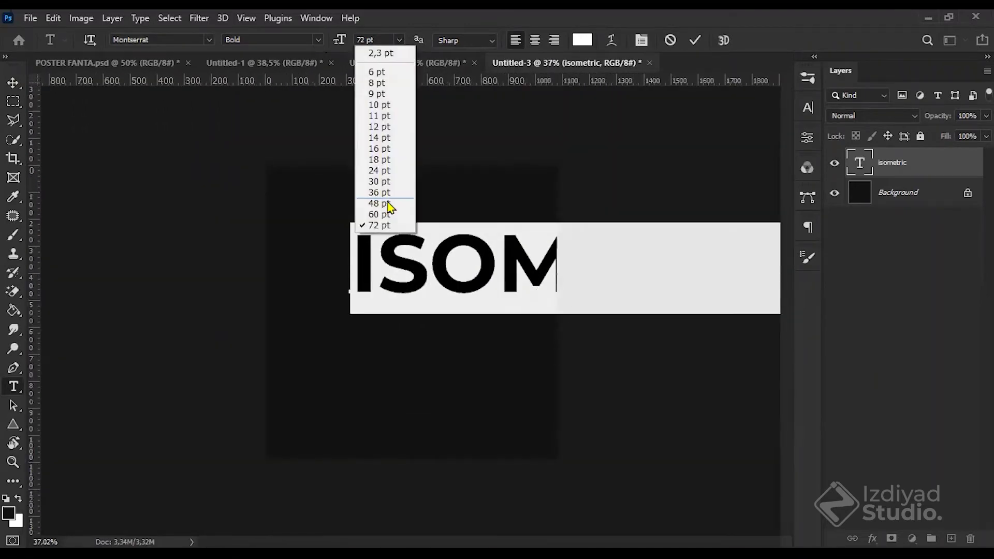
click(389, 171)
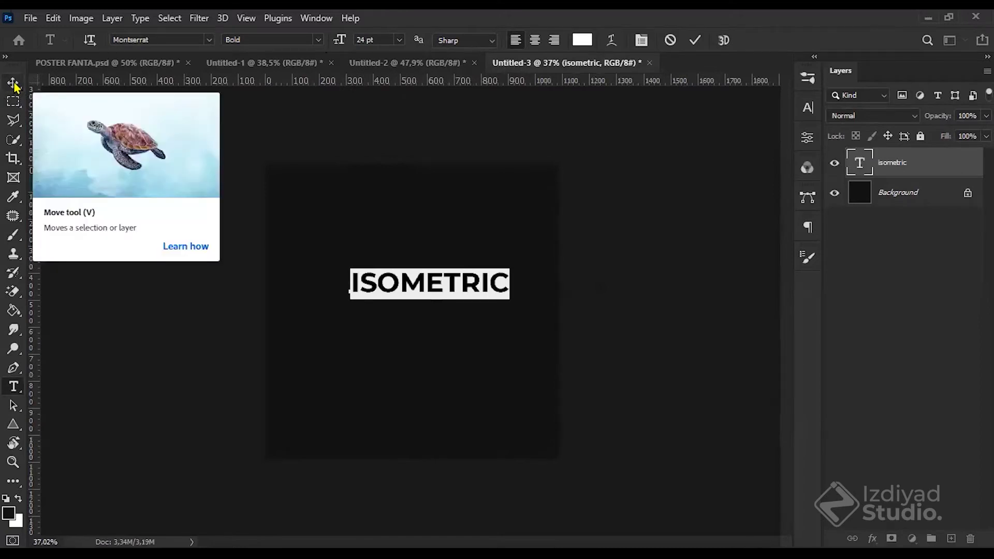
Step: Change the font of the whole ISOMETRIC text to Gobold
click(482, 285)
click(507, 283)
key(ctrl+a)
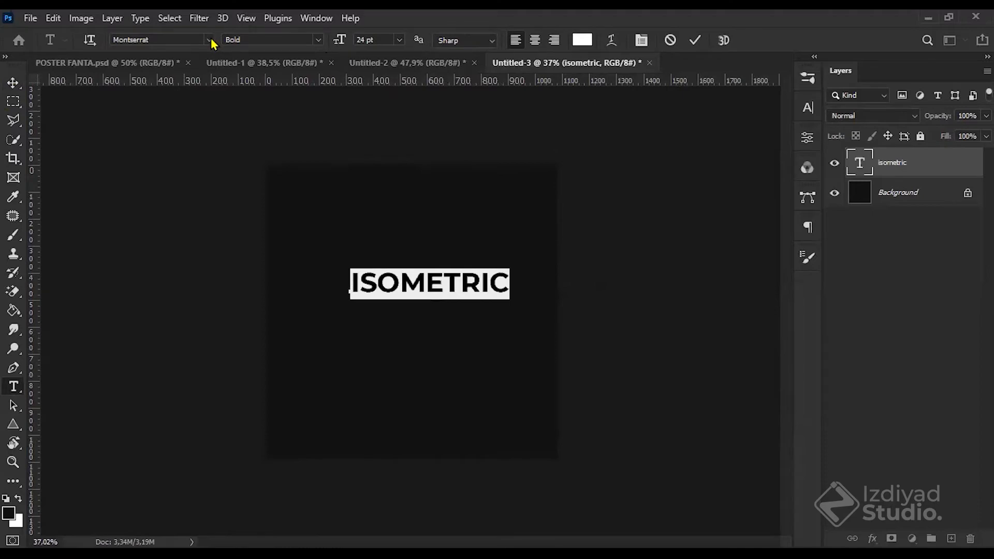
click(210, 40)
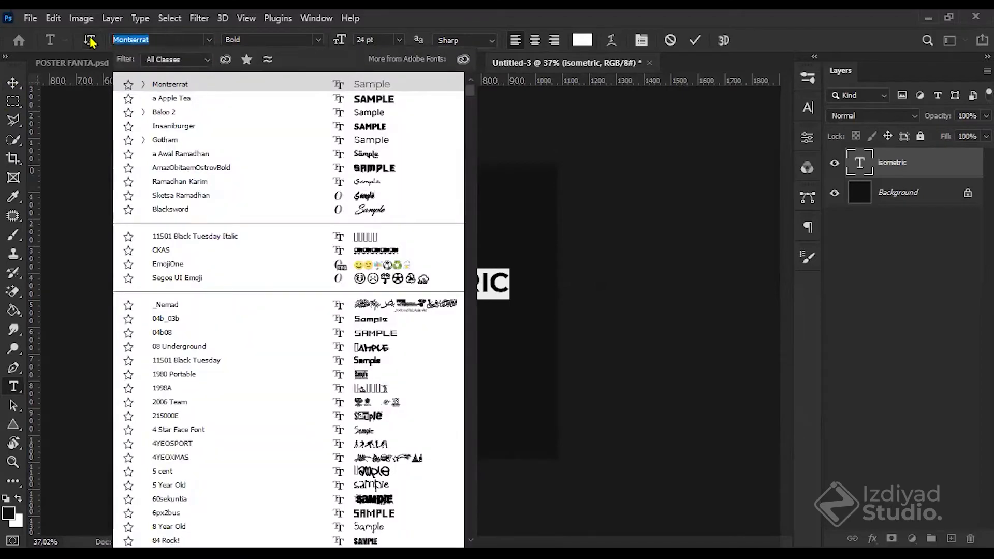
text(GOBOLD)
key(Return)
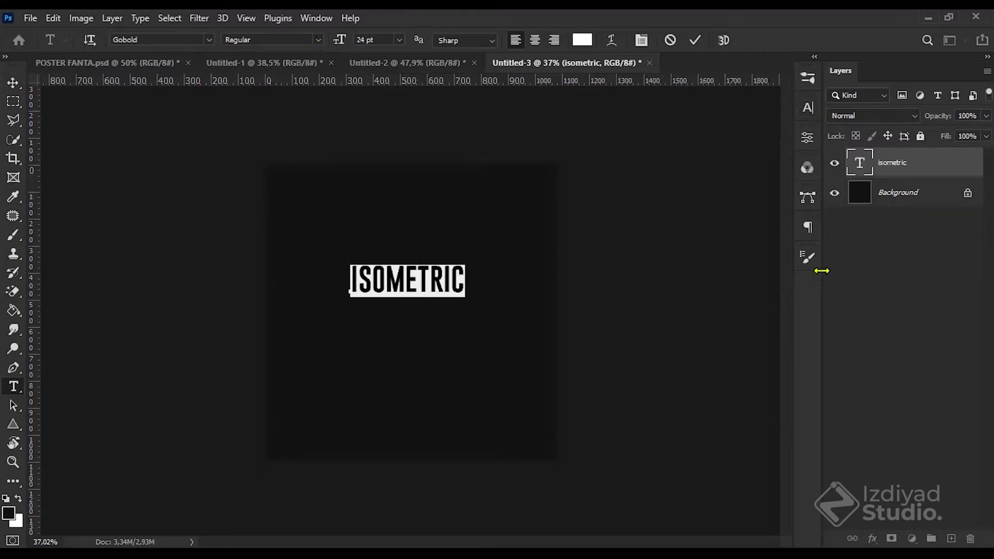
Step: Examine the font, style, size and leading settings in the Character settings and compare them with the Type tool's options
click(810, 108)
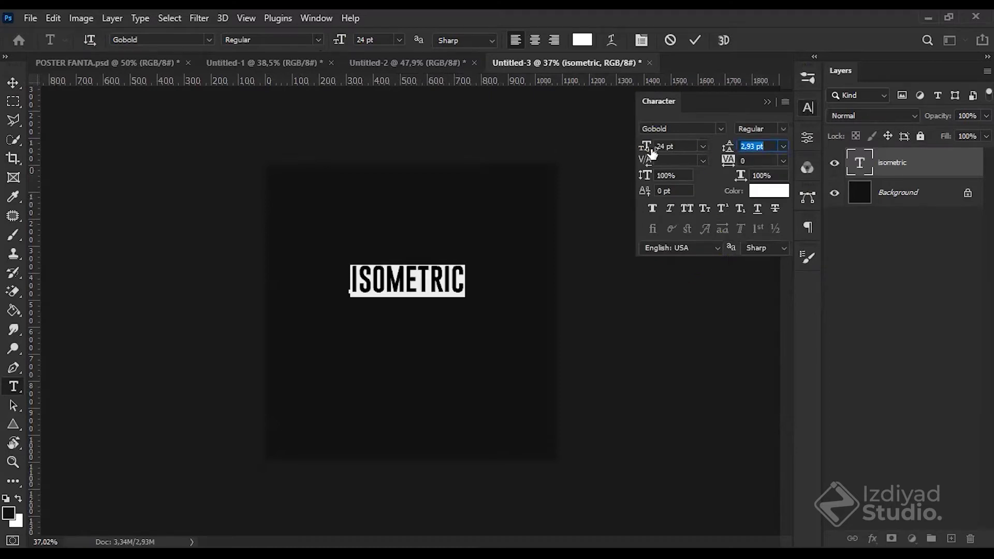
click(674, 146)
click(375, 40)
click(663, 128)
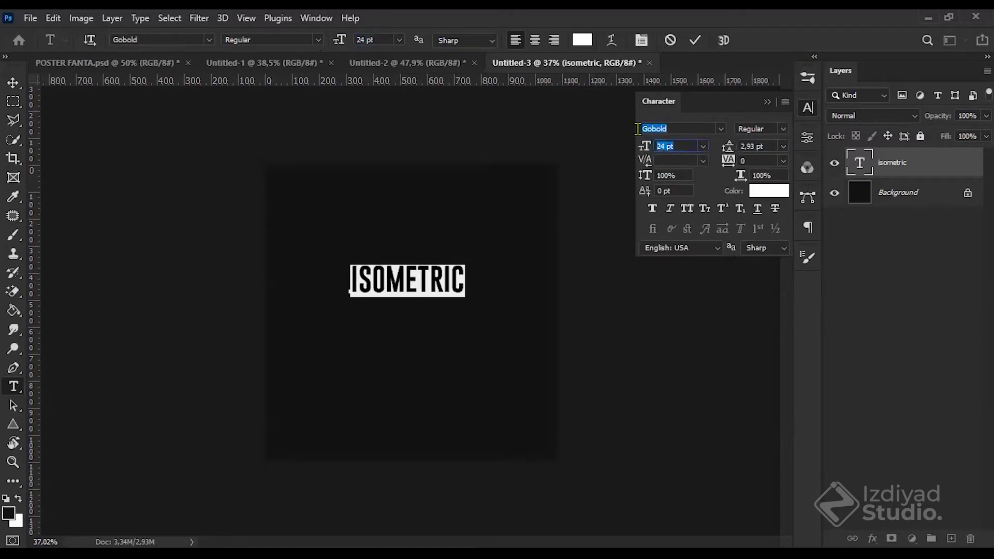
click(158, 39)
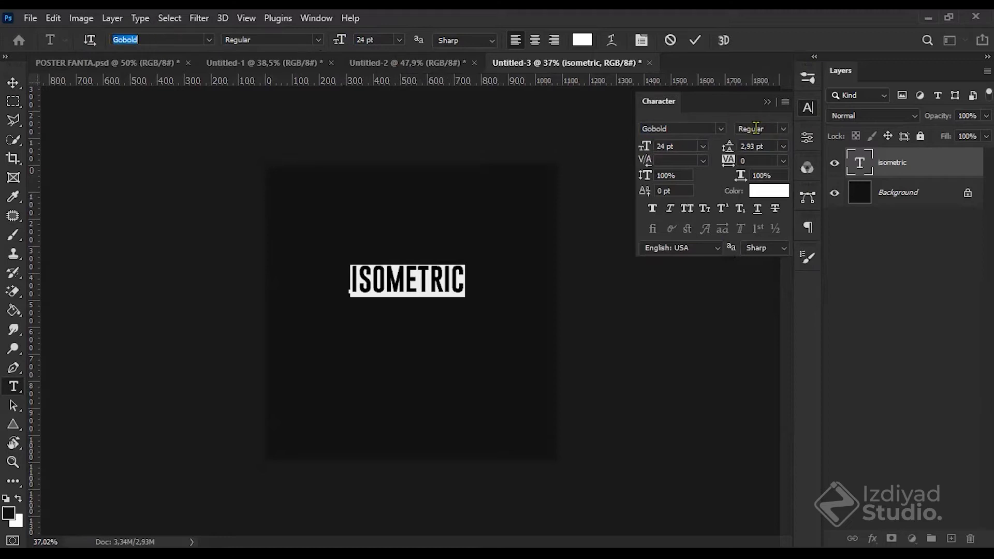
click(778, 130)
click(783, 129)
click(331, 42)
click(318, 40)
click(728, 120)
click(731, 148)
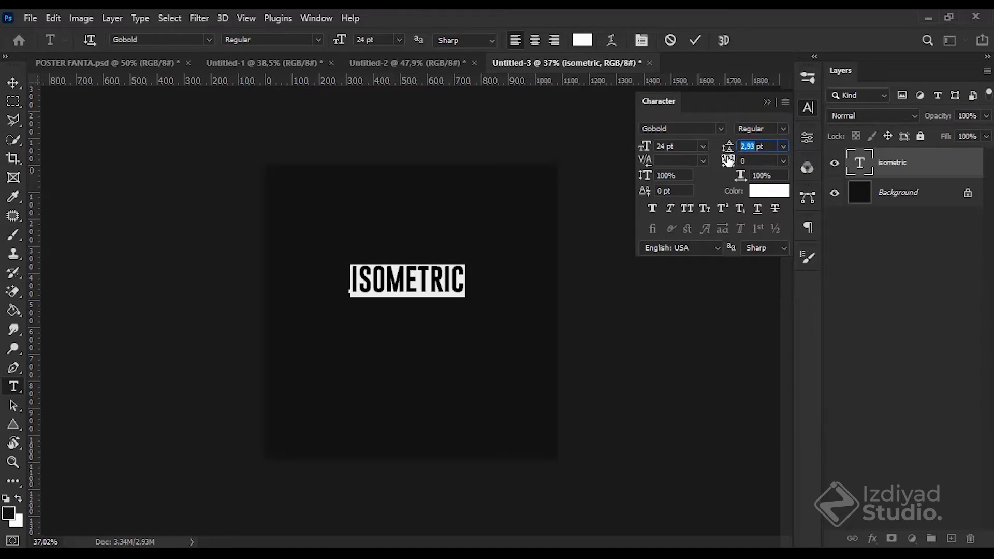
Step: Try a tracking of 200 on the ISOMETRIC text, restore it to 0, and close the Character settings
mouse_move(728, 161)
mouse_down()
mouse_move(745, 163)
mouse_move(734, 165)
mouse_up()
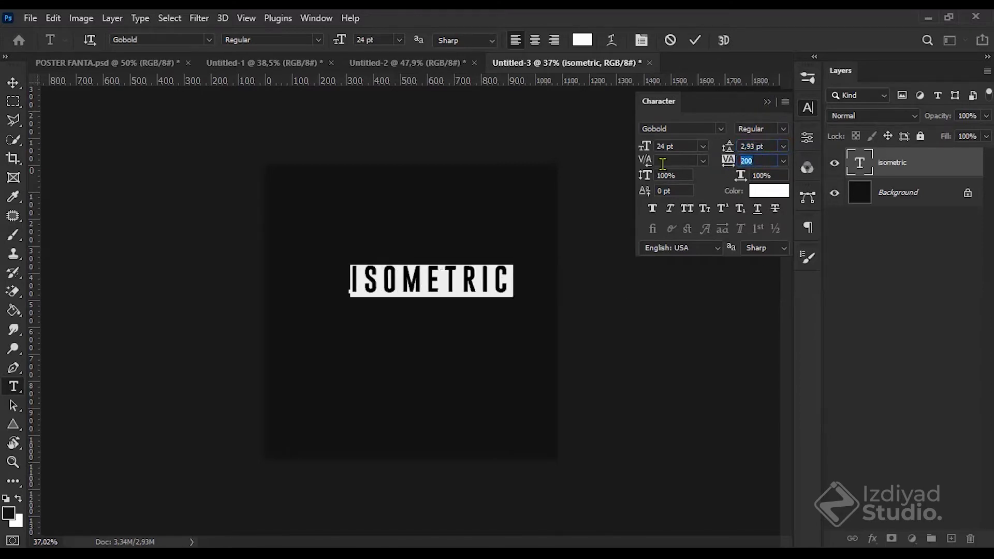
text(0)
key(Return)
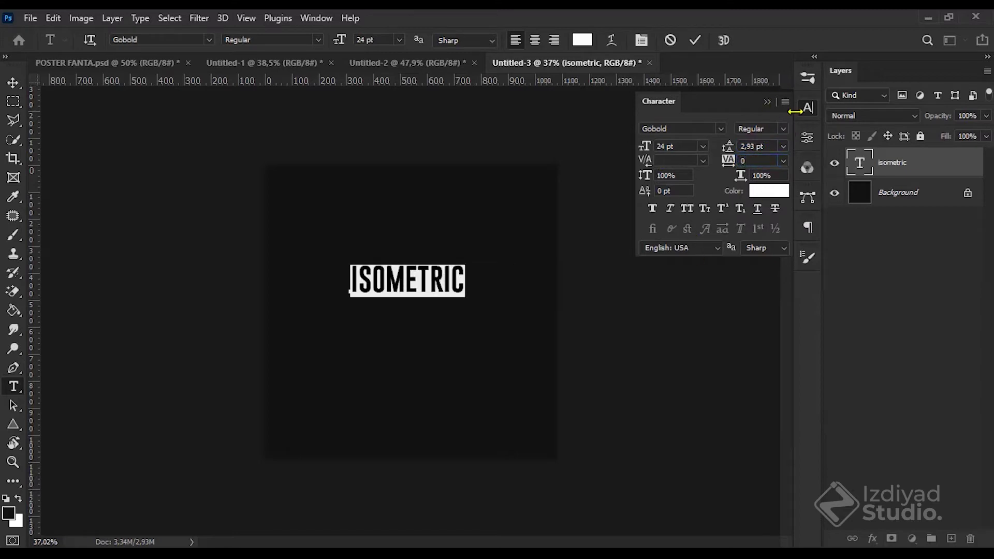
click(768, 103)
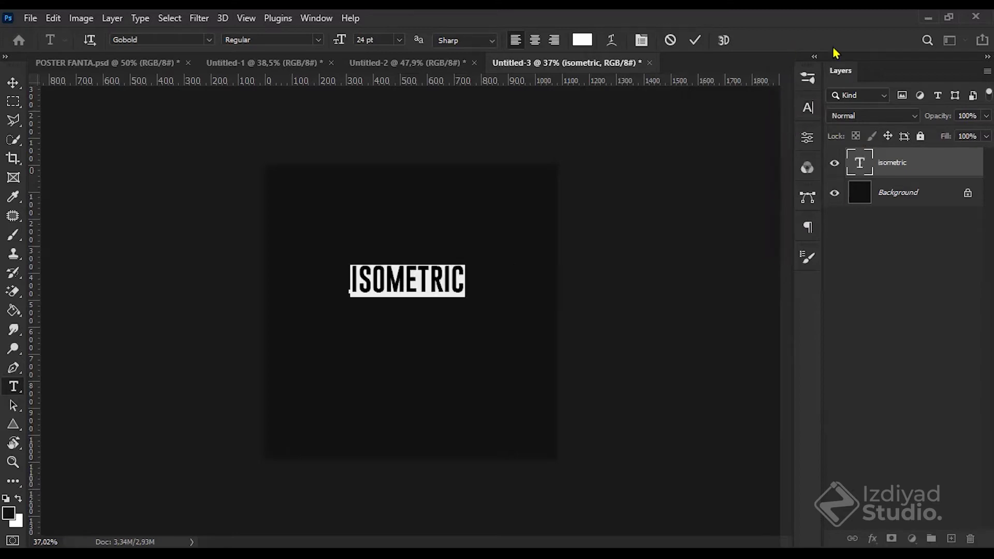
Step: Show and hide the Brush Settings, and commit the ISOMETRIC text edit
click(807, 257)
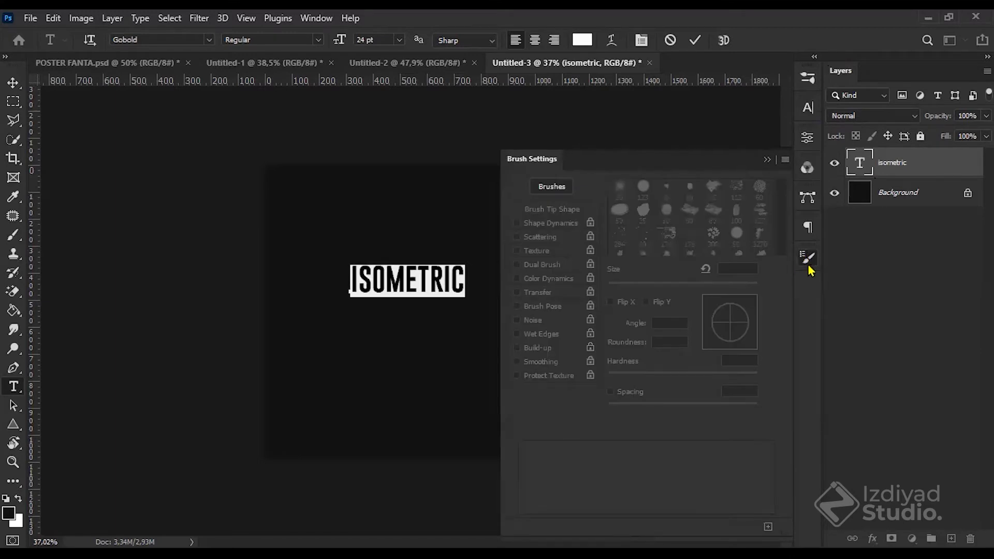
click(809, 259)
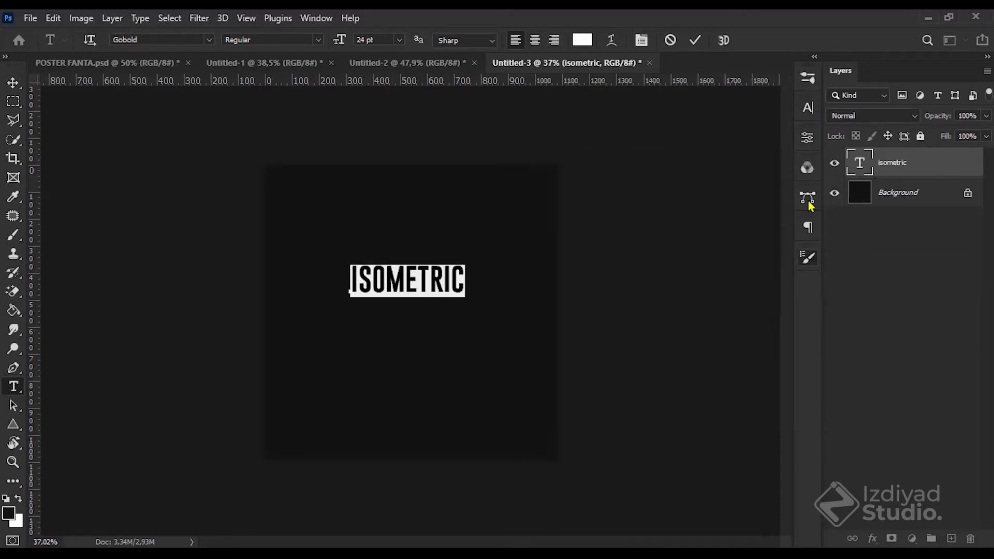
click(883, 244)
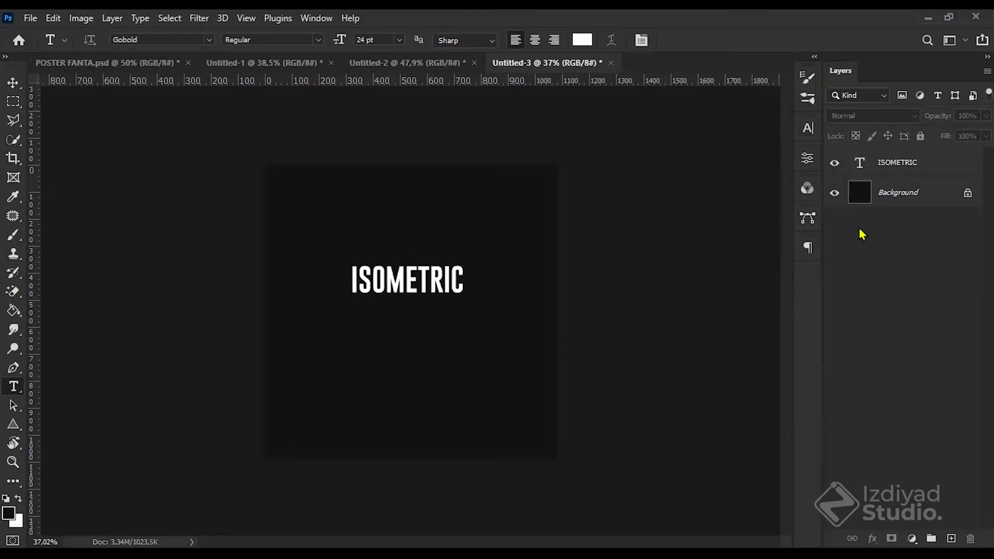
Step: Reposition the ISOMETRIC text just above the middle of the canvas using the Move tool
click(13, 83)
key(ctrl+0)
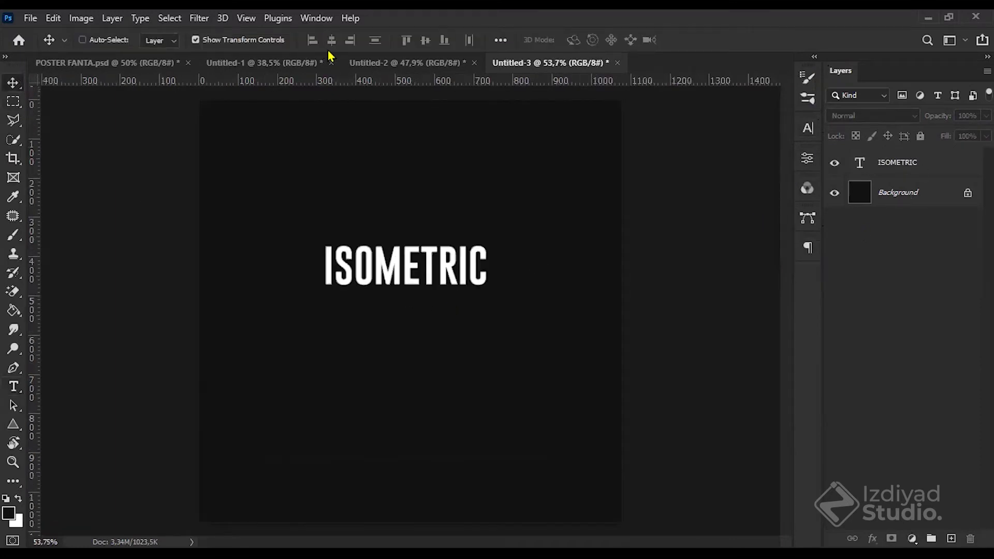
drag(414, 264, 369, 279)
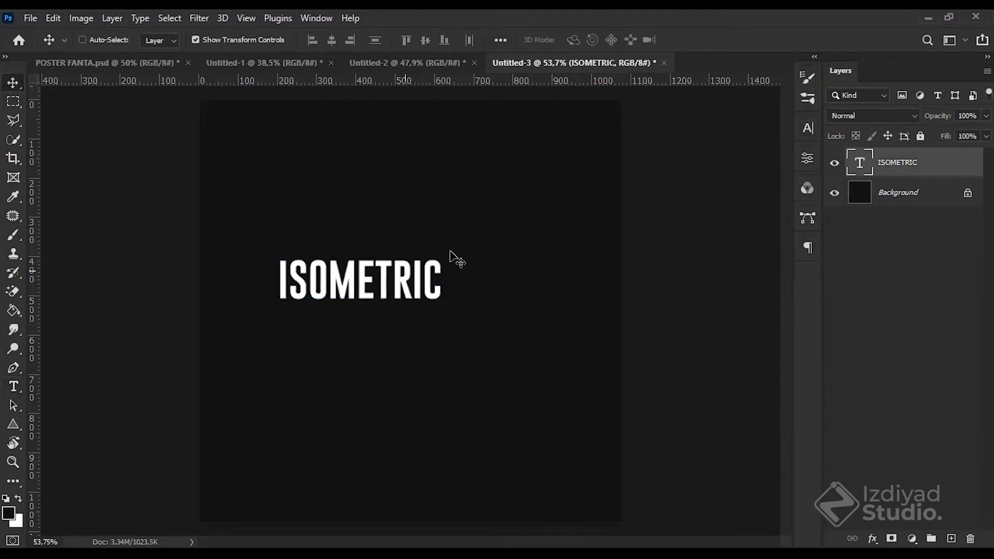
key(ctrl+z)
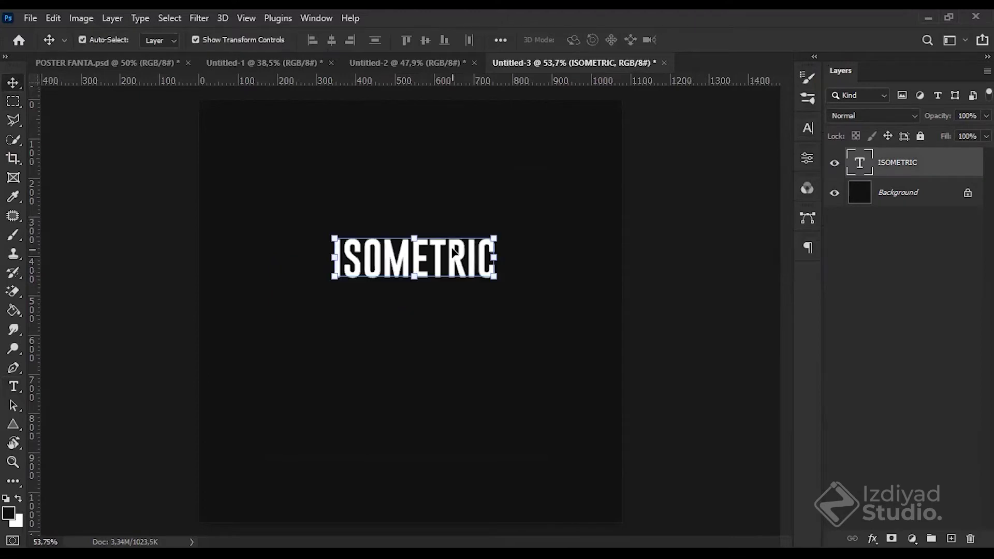
Step: Duplicate the ISOMETRIC text layer, and delete the copy
key(ctrl+j)
click(932, 191)
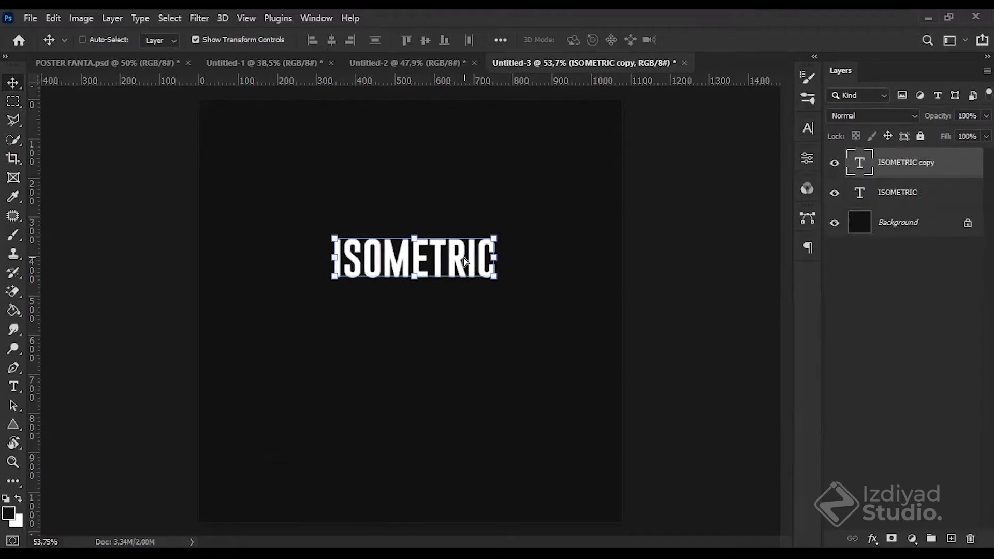
click(906, 264)
click(914, 166)
key(Delete)
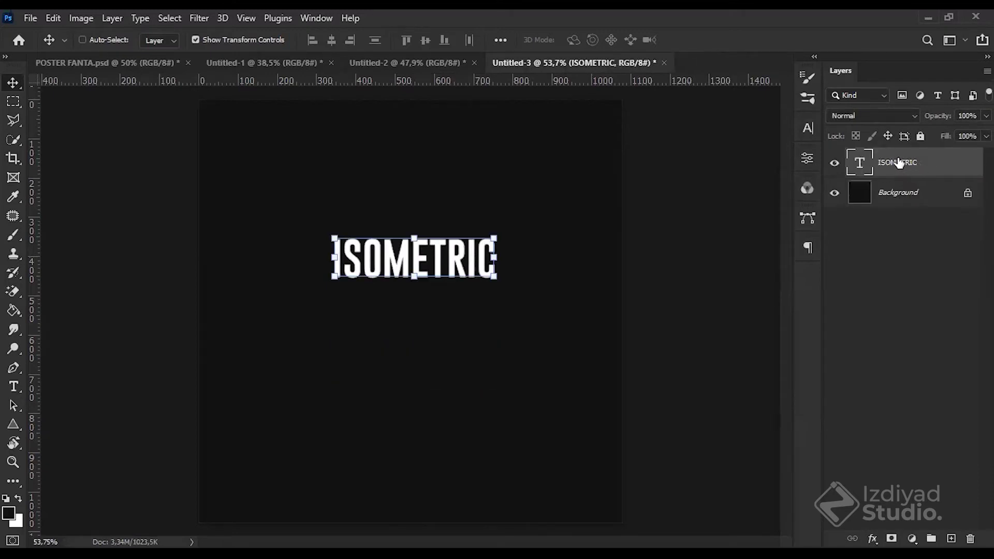
Step: Duplicate the ISOMETRIC text layer and move the copy straight down below the original
drag(899, 162, 950, 439)
drag(899, 162, 951, 539)
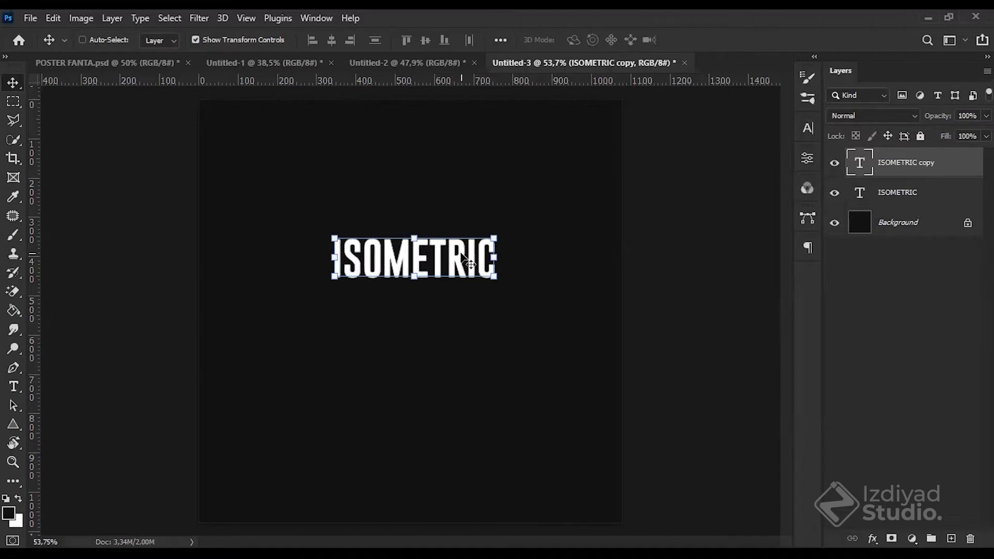
drag(454, 258, 454, 262)
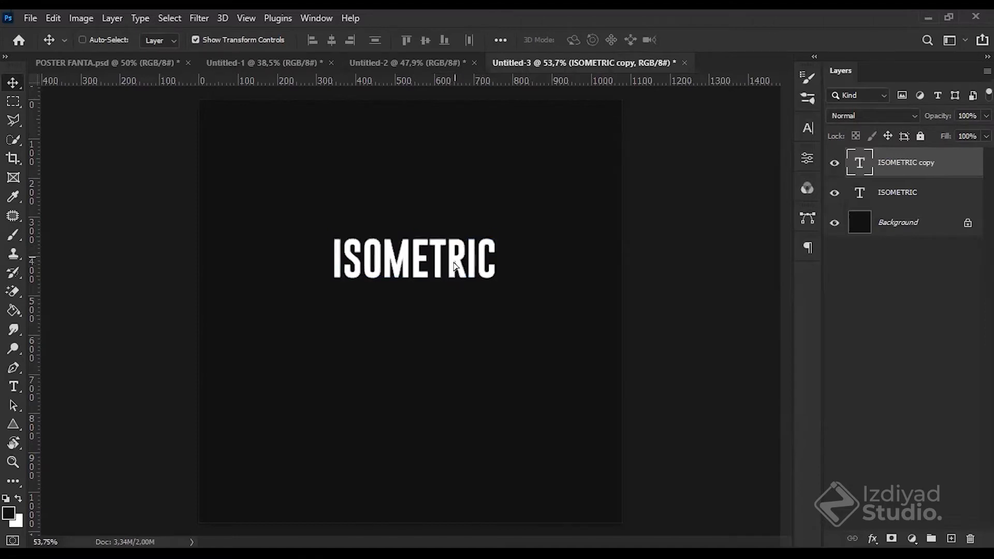
drag(460, 392, 460, 393)
click(886, 266)
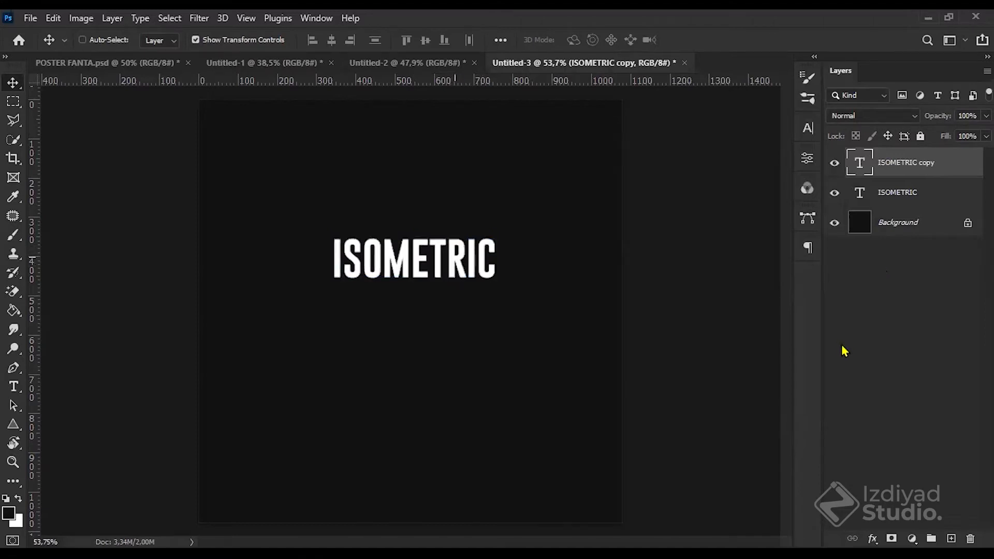
click(919, 169)
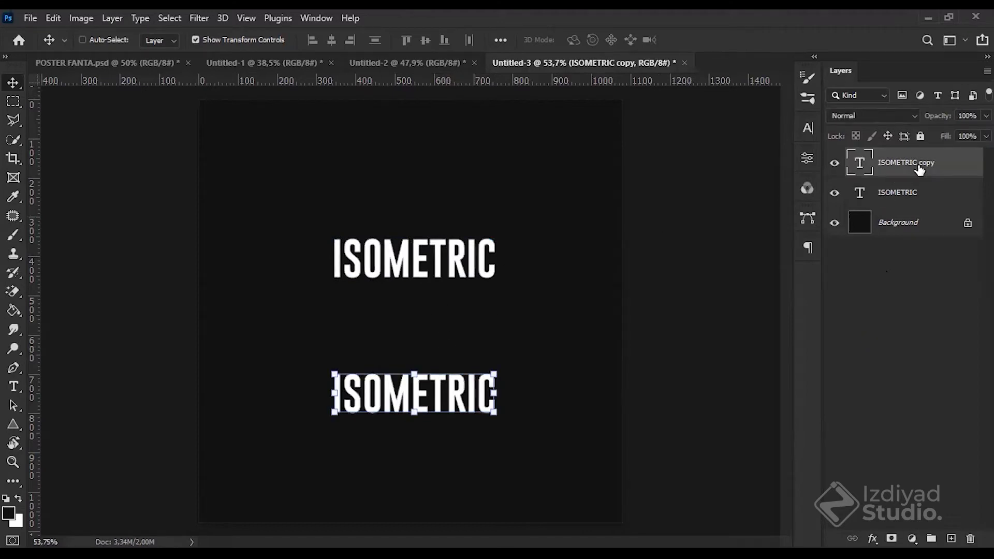
Step: Look at the white and orange reference design in Untitled-1, and return to Untitled-3
click(297, 64)
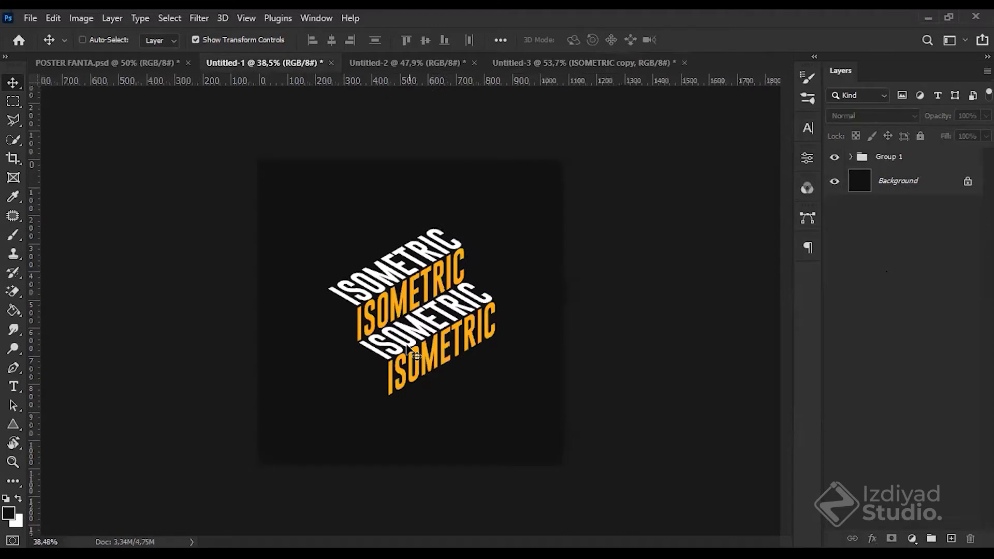
click(624, 64)
Step: Select all of the lower ISOMETRIC text and give it a dark orange-brown text colour, 805511
key(t)
click(333, 393)
key(Escape)
click(332, 396)
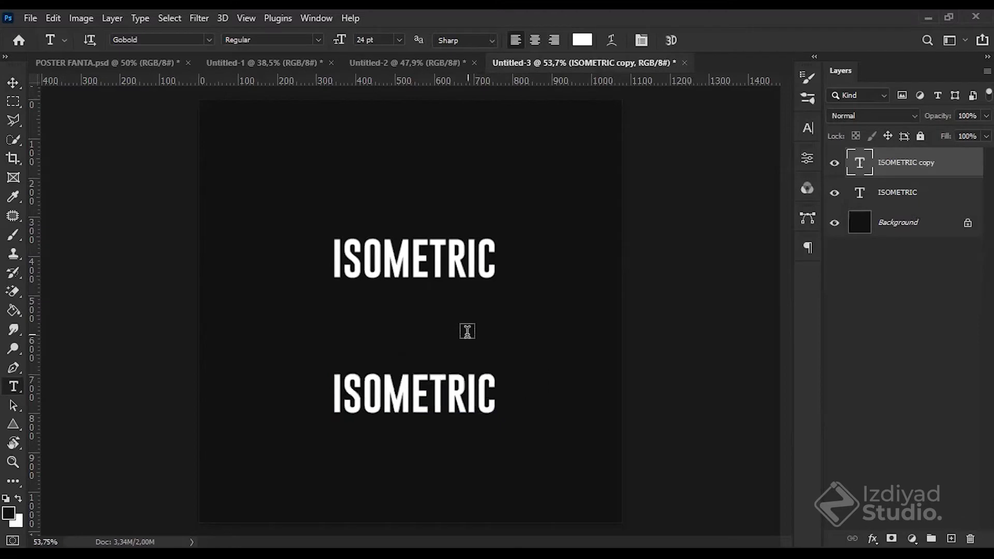
key(ctrl+a)
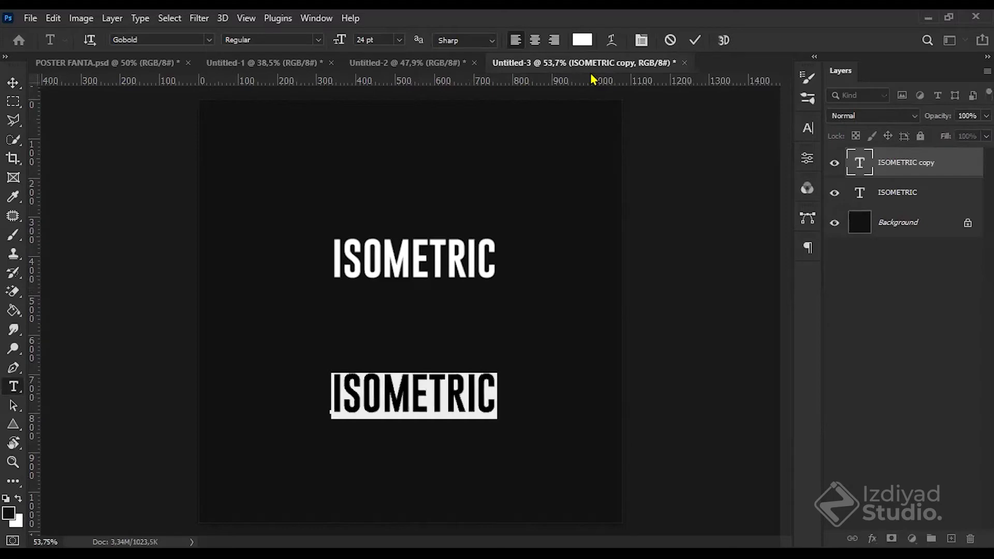
click(806, 133)
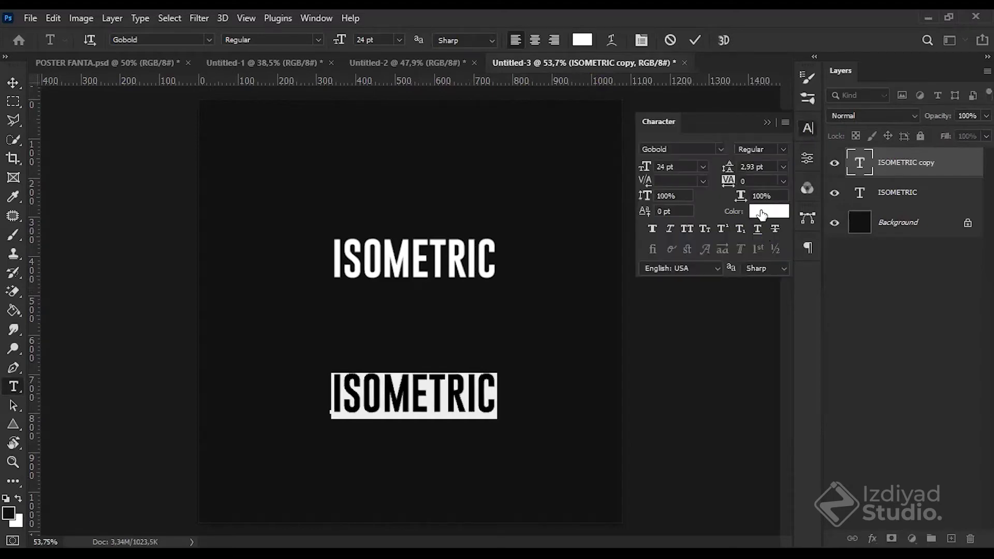
click(761, 211)
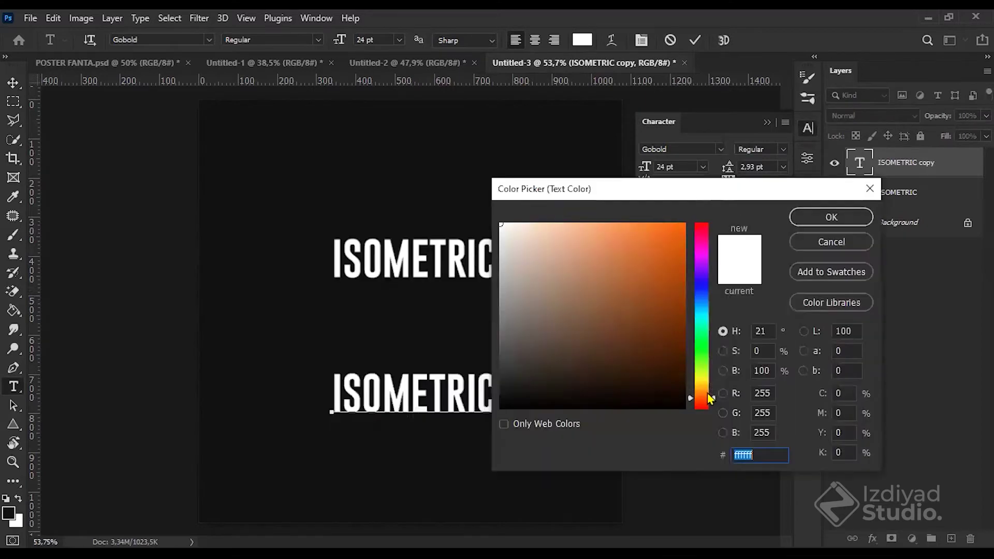
mouse_move(707, 401)
mouse_down()
mouse_move(707, 385)
mouse_move(716, 391)
mouse_up()
click(662, 351)
click(644, 321)
click(659, 340)
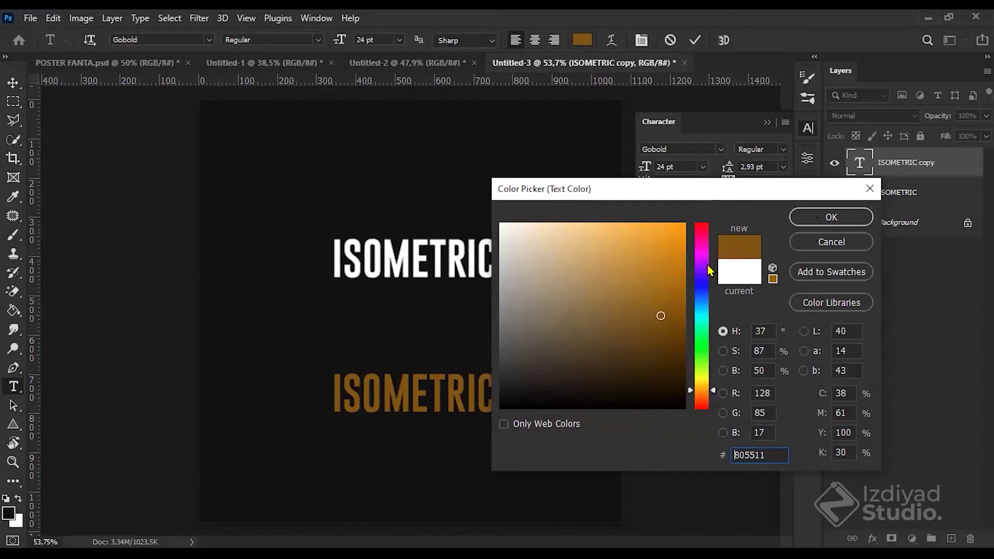
Step: Change the lower ISOMETRIC text's colour to a fully saturated yellow-orange, about ffc600, and commit the text edit
drag(712, 390, 716, 390)
mouse_move(647, 291)
mouse_down()
mouse_move(655, 275)
mouse_move(678, 311)
mouse_move(656, 265)
mouse_up()
drag(713, 389, 713, 393)
mouse_move(635, 327)
mouse_down()
mouse_move(624, 311)
mouse_move(633, 223)
mouse_move(652, 234)
mouse_up()
drag(696, 245, 690, 225)
click(685, 223)
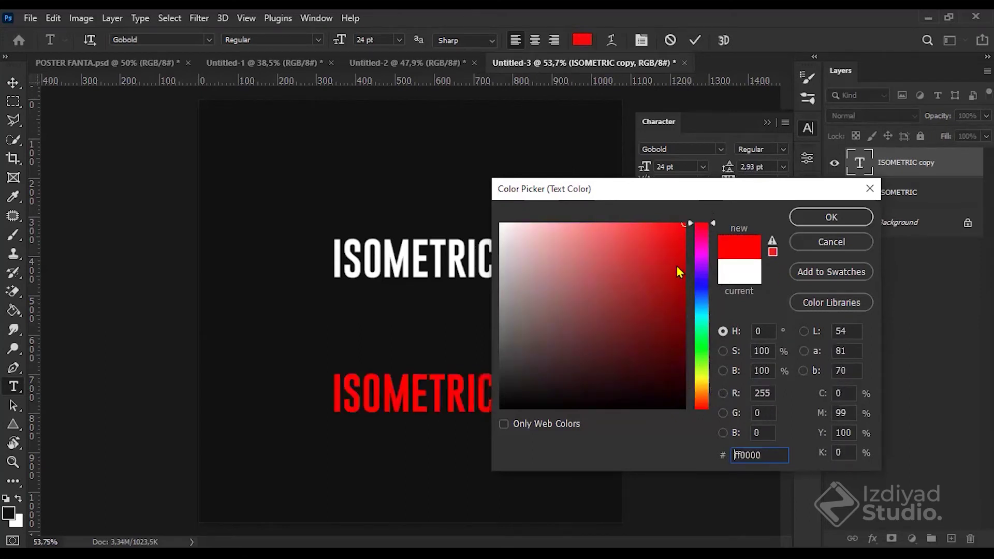
drag(716, 389, 715, 385)
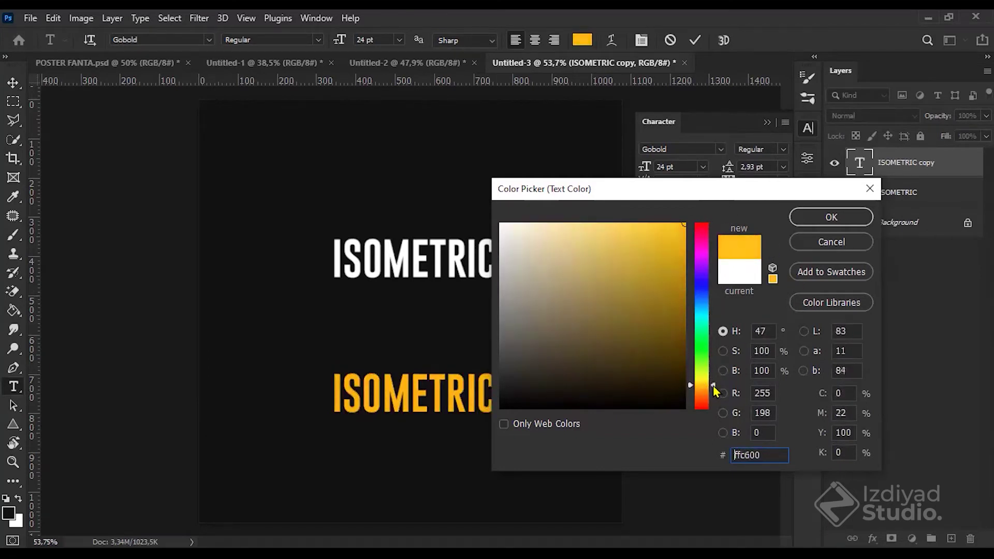
click(831, 218)
key(ctrl+Return)
Step: Check the colours of the reference design in Untitled-1, return to Untitled-3, and collapse the character settings
click(205, 65)
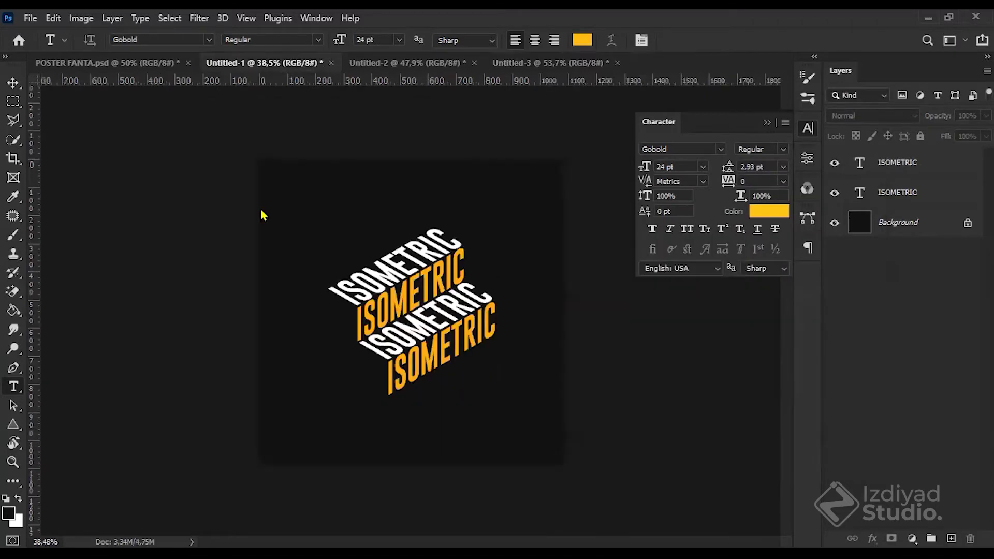
click(406, 62)
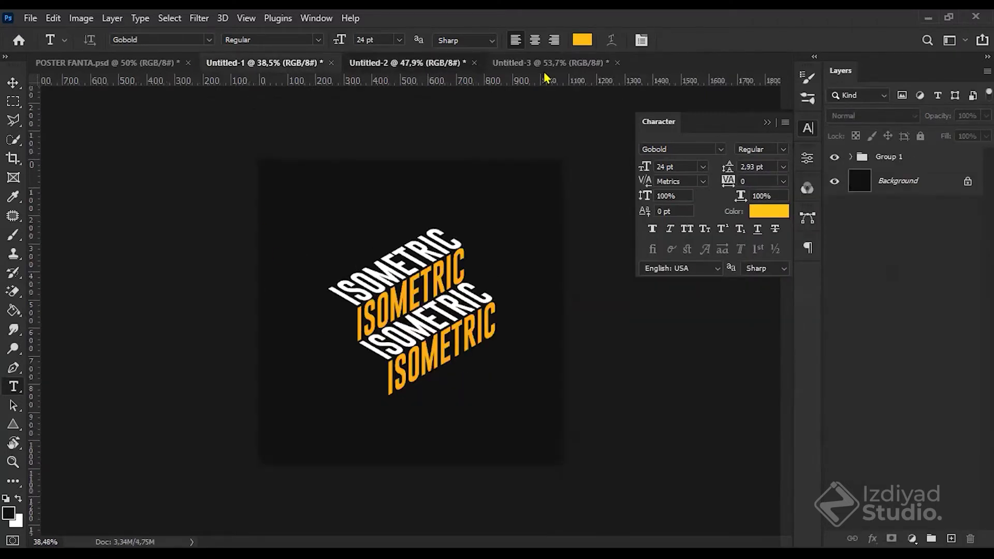
click(548, 62)
click(766, 123)
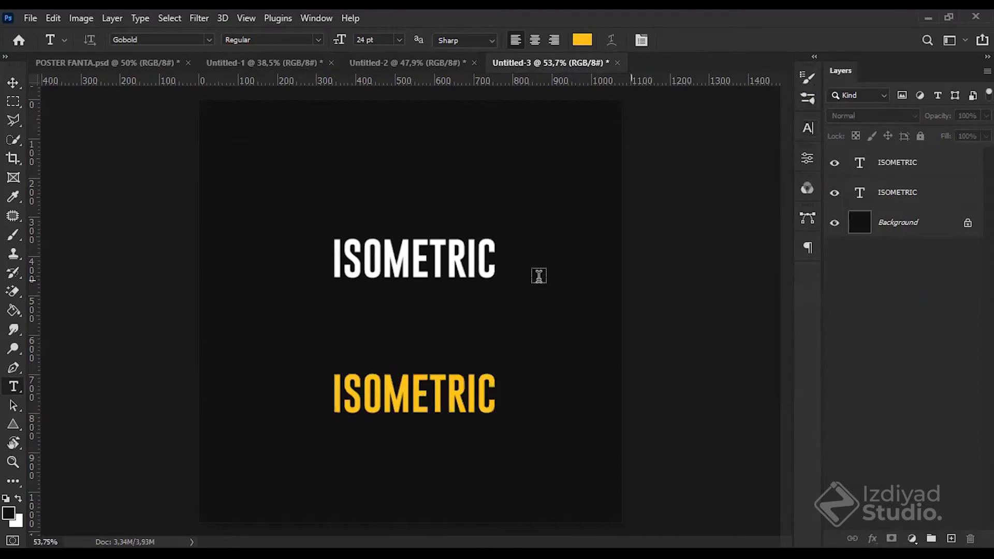
Step: Rename the white text's layer to ISOMETRIC ATAS
key(v)
click(903, 194)
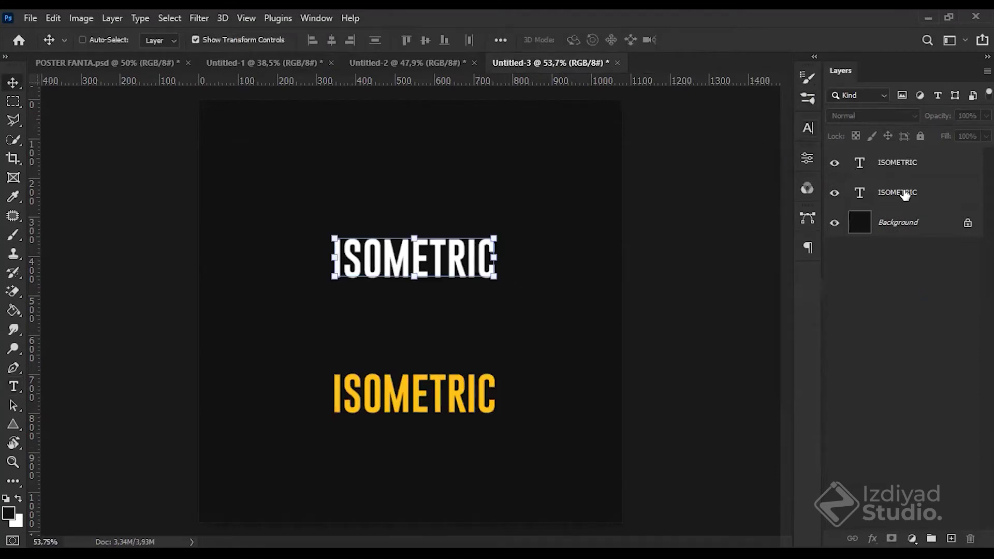
double_click(903, 193)
text(ATAS)
key(Return)
Step: Rename the orange text's layer to ISOMETRIC BAWAH
double_click(910, 160)
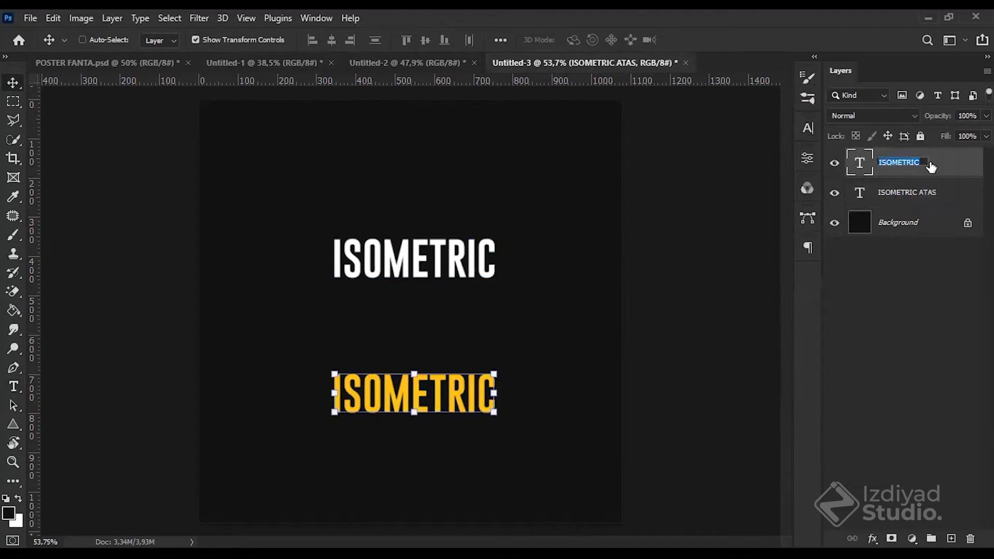
text(BAWAJ)
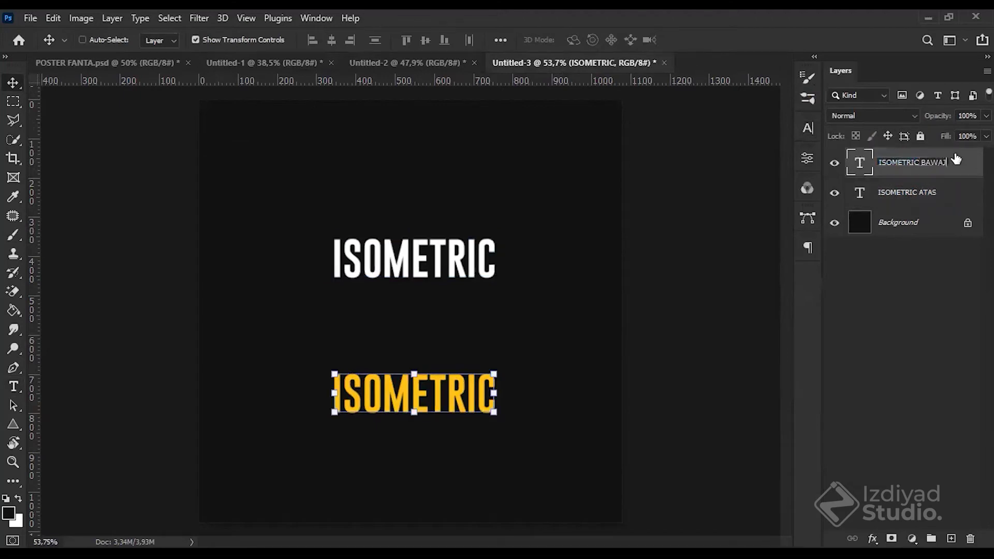
key(BackSpace)
text(H)
key(Return)
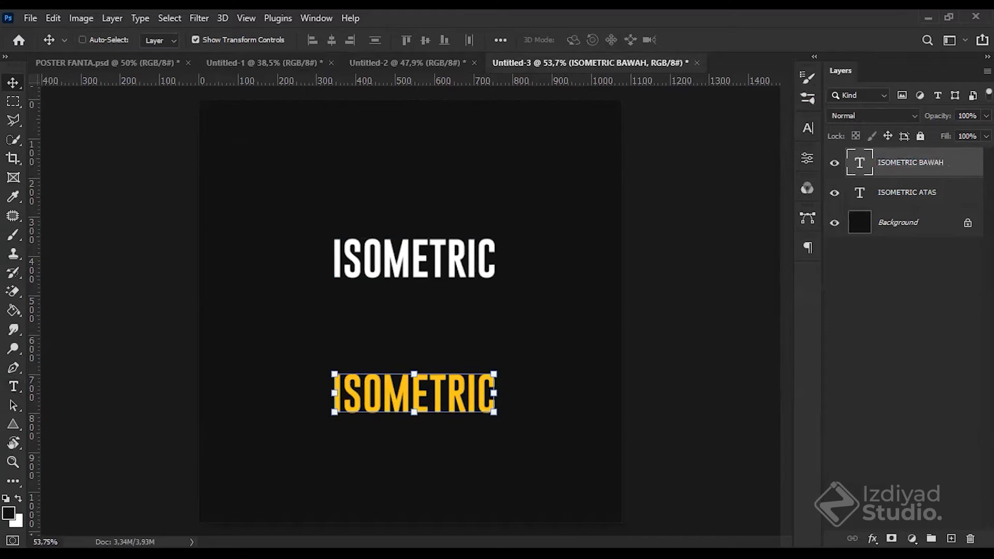
Step: Start a Skew transform on the ISOMETRIC ATAS layer and set its rotation to -30 degrees
click(929, 355)
click(924, 193)
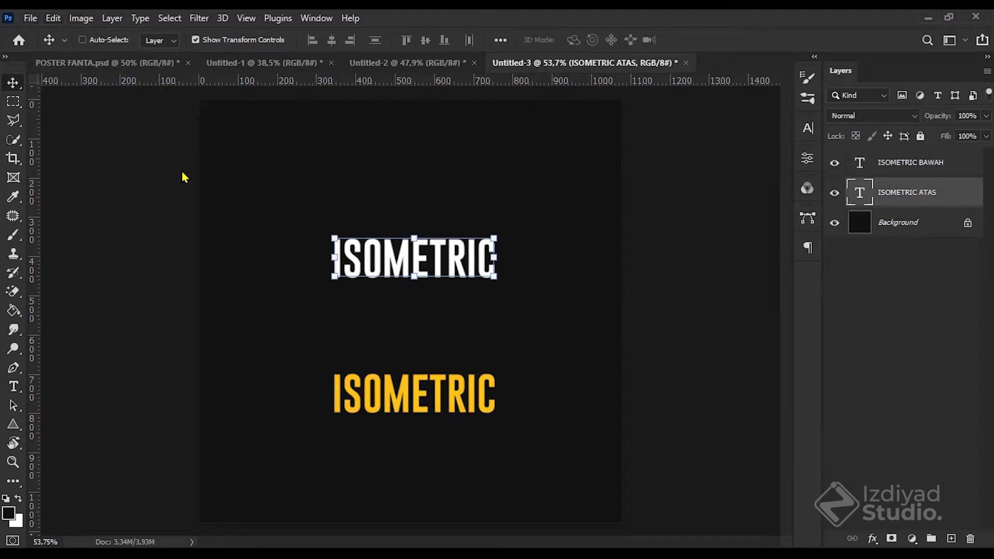
key(alt+e)
mouse_move(237, 352)
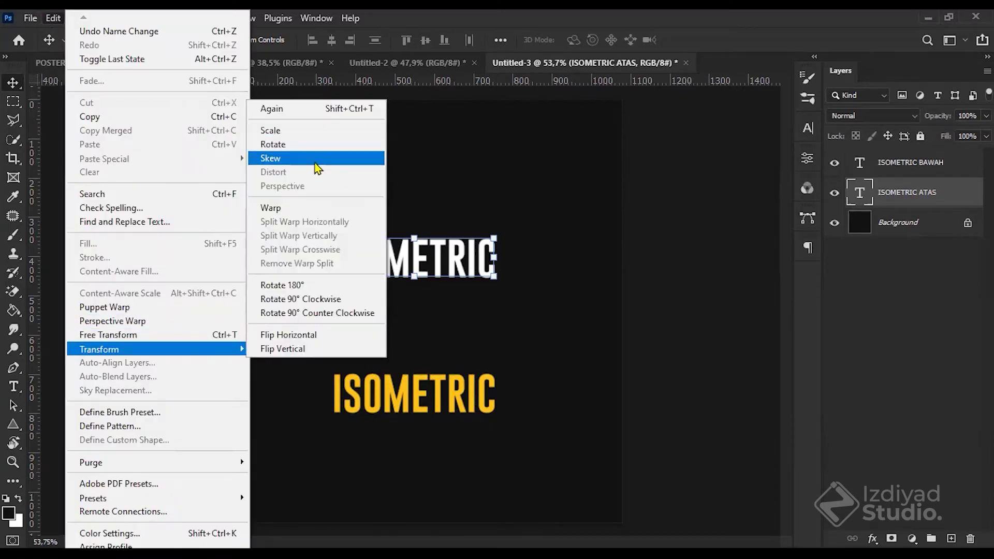
click(315, 162)
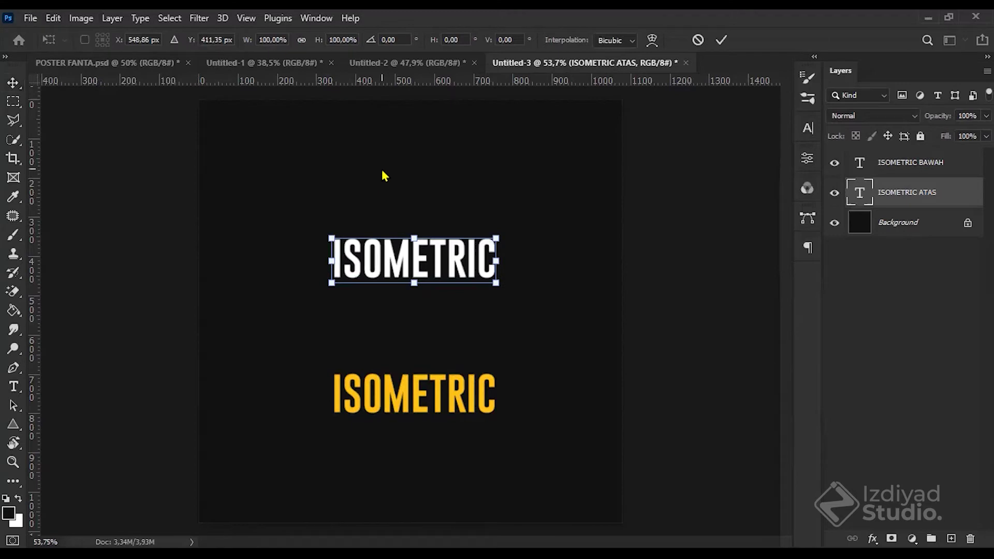
click(381, 40)
text(-30)
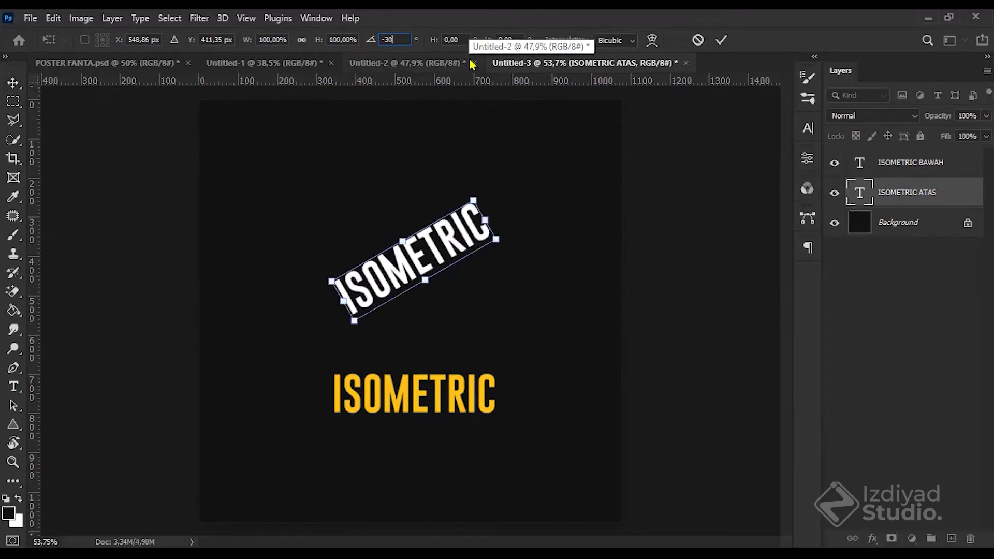
key(Return)
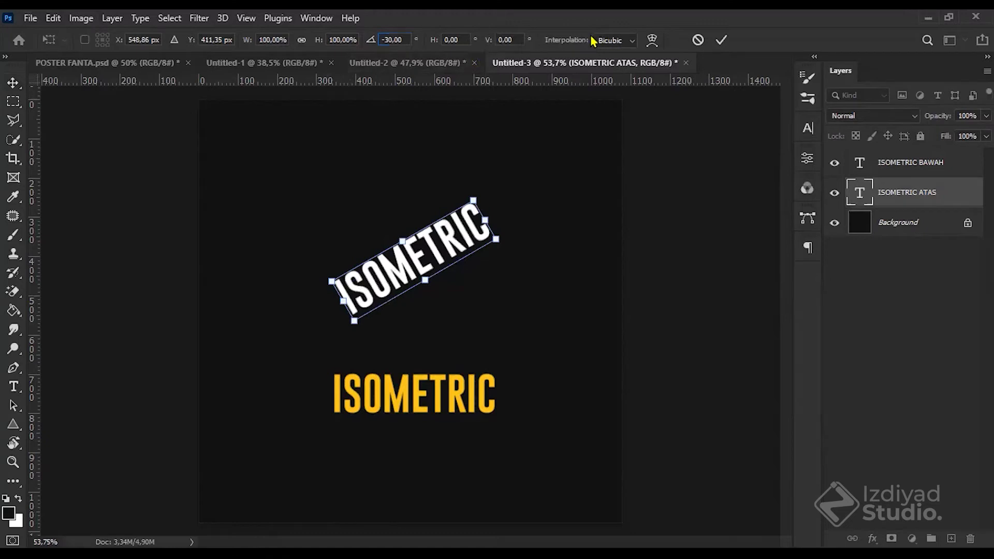
Step: Set the white text's horizontal skew to 30 degrees, shift it up and left to about X 463, Y 374 px, and apply the transform
click(452, 39)
text(30)
key(Return)
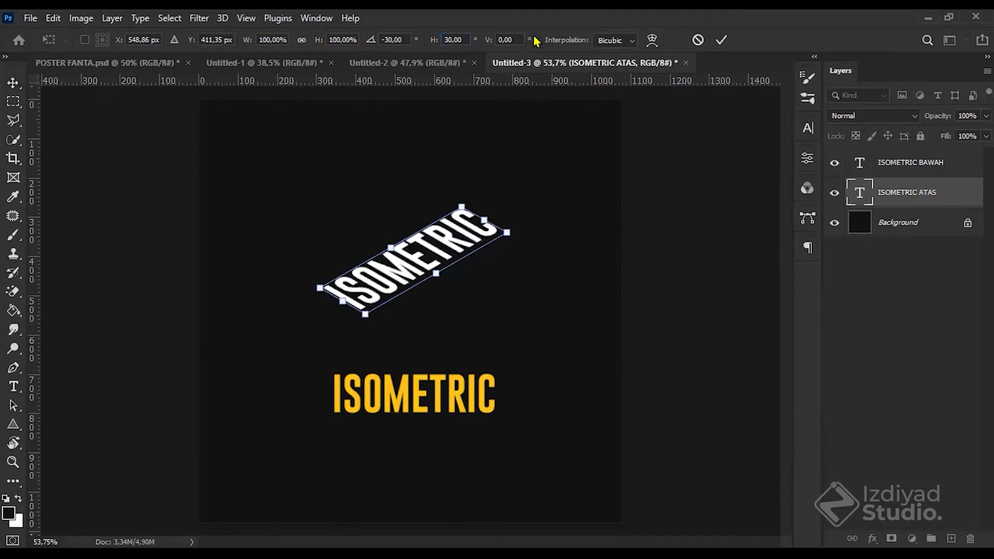
drag(440, 222, 407, 207)
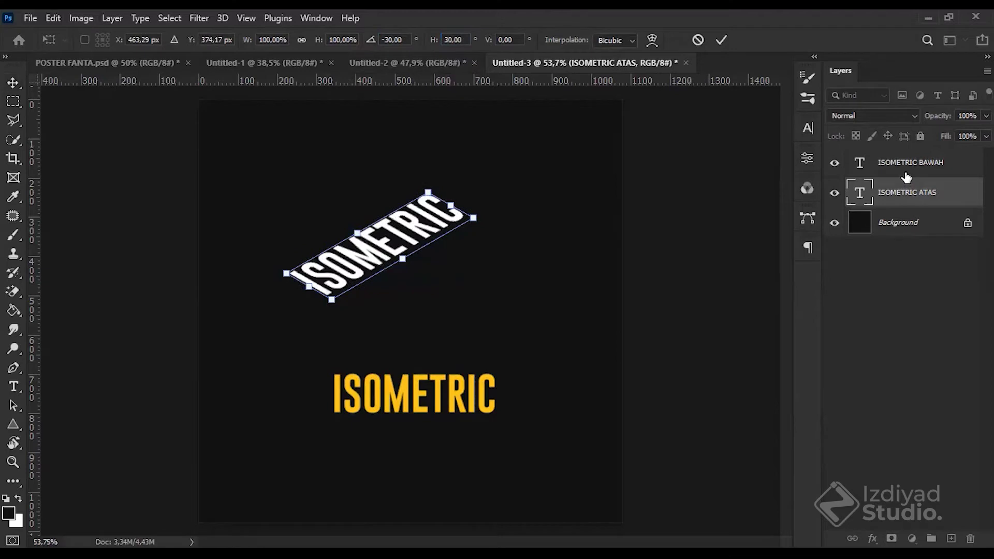
key(Return)
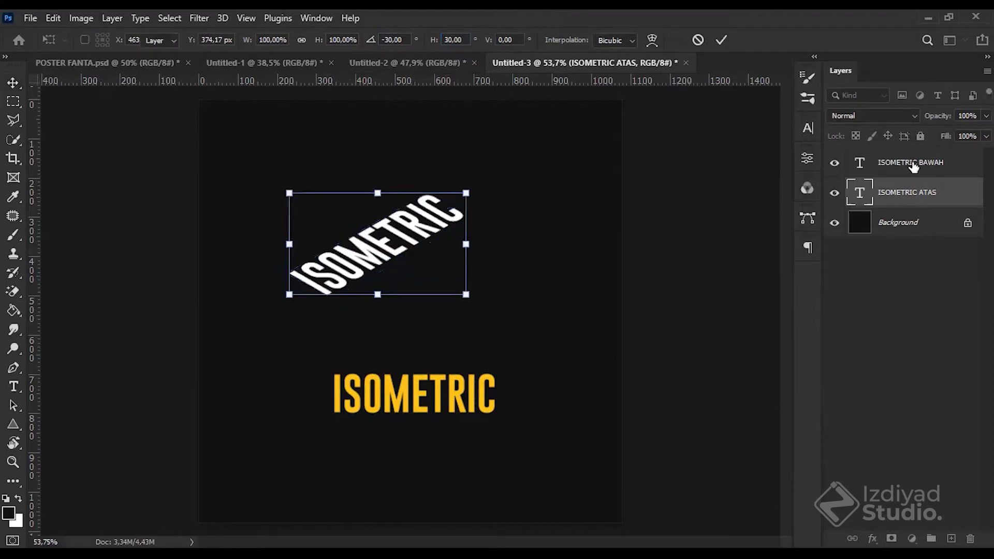
Step: Start a Skew transform on the ISOMETRIC BAWAH layer and set its rotation to -30 degrees
click(914, 166)
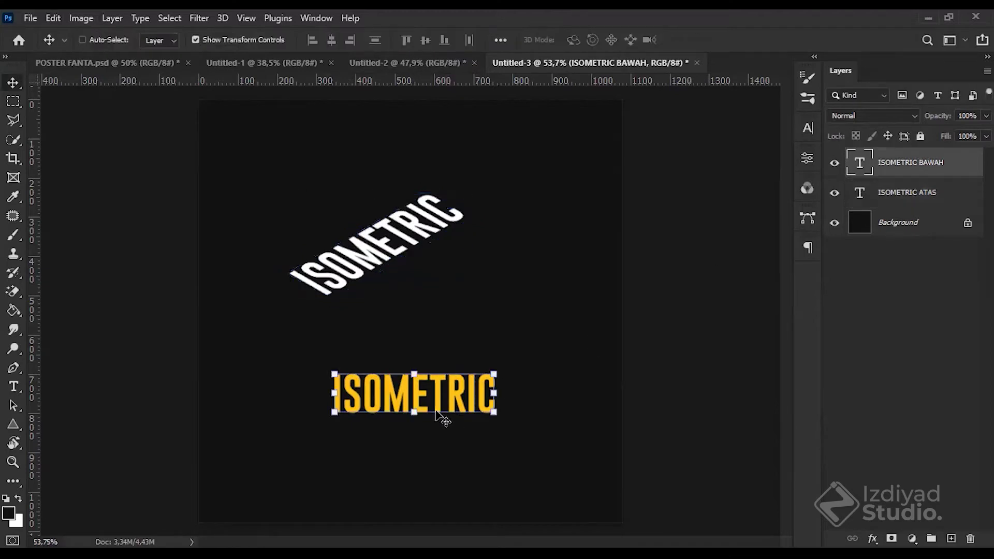
click(53, 17)
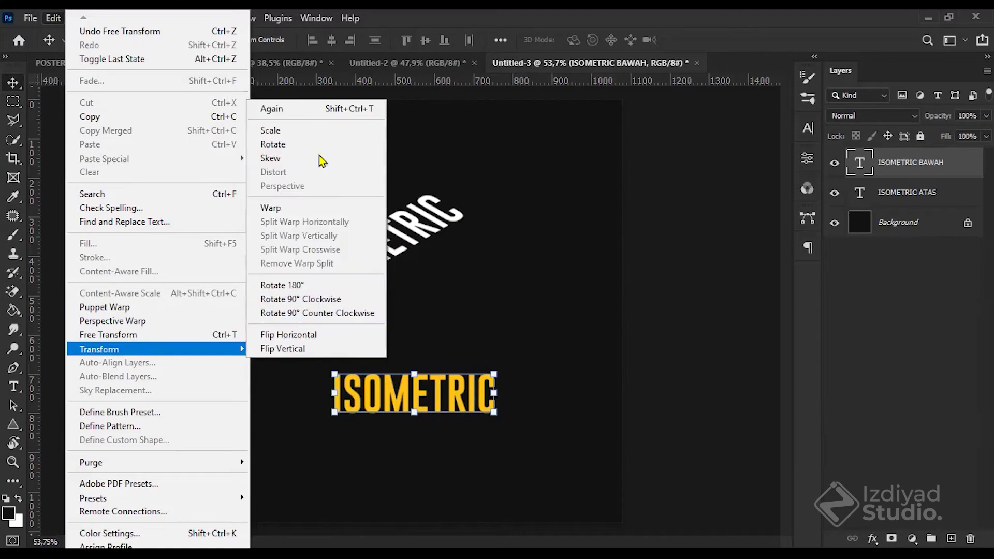
click(321, 160)
click(368, 43)
text(-30)
key(Return)
Step: Set the orange text's horizontal skew to -30 degrees, place it directly against the white text's lower edge, and apply the transform
click(452, 36)
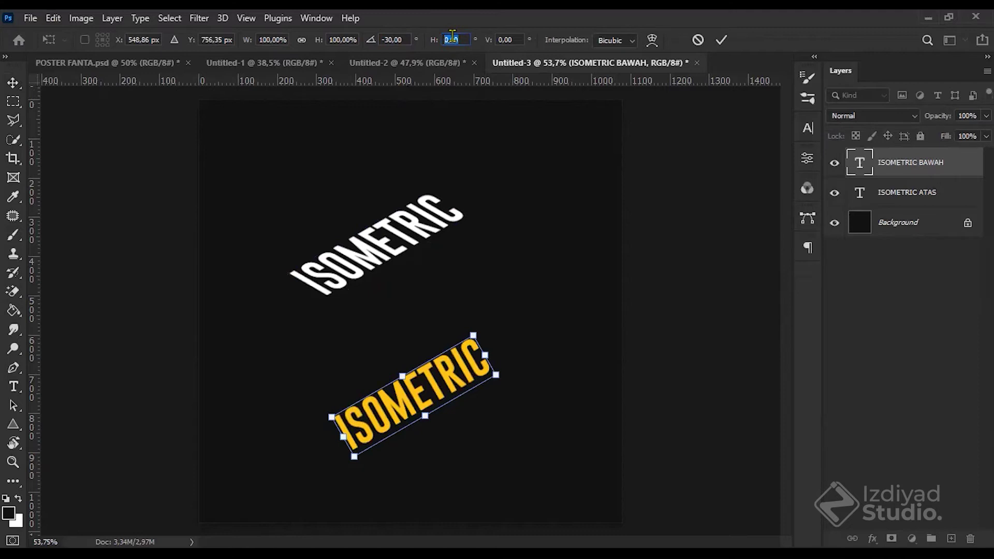
text(-30)
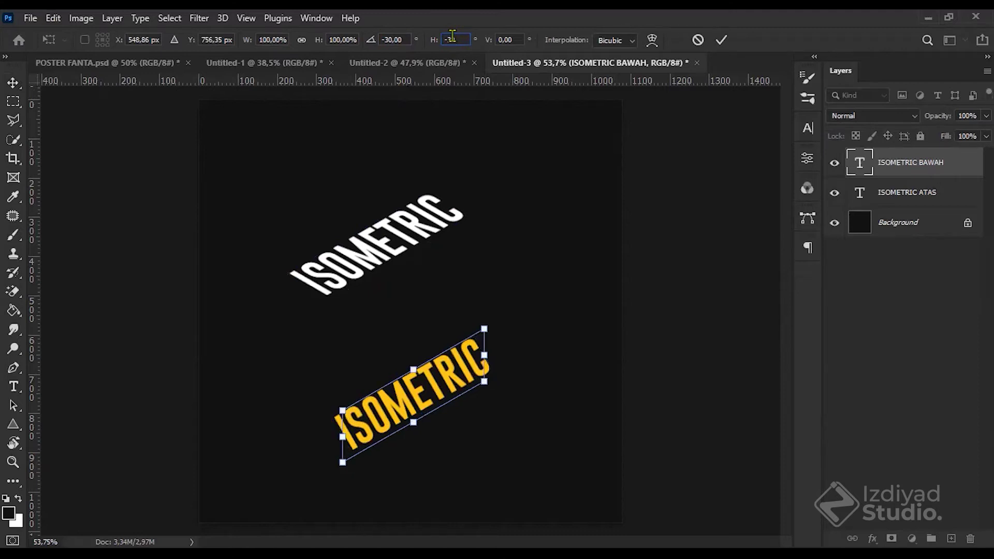
key(Return)
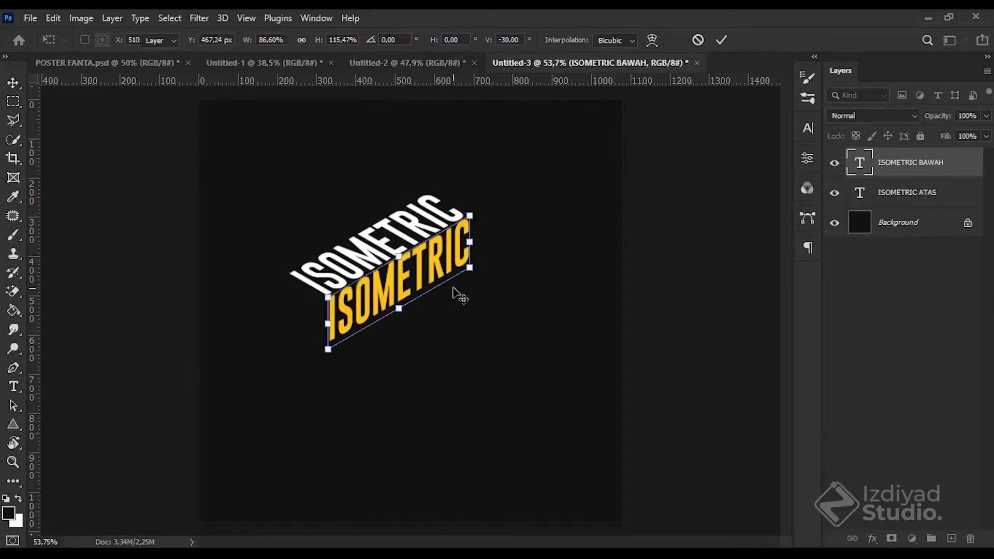
key(Return)
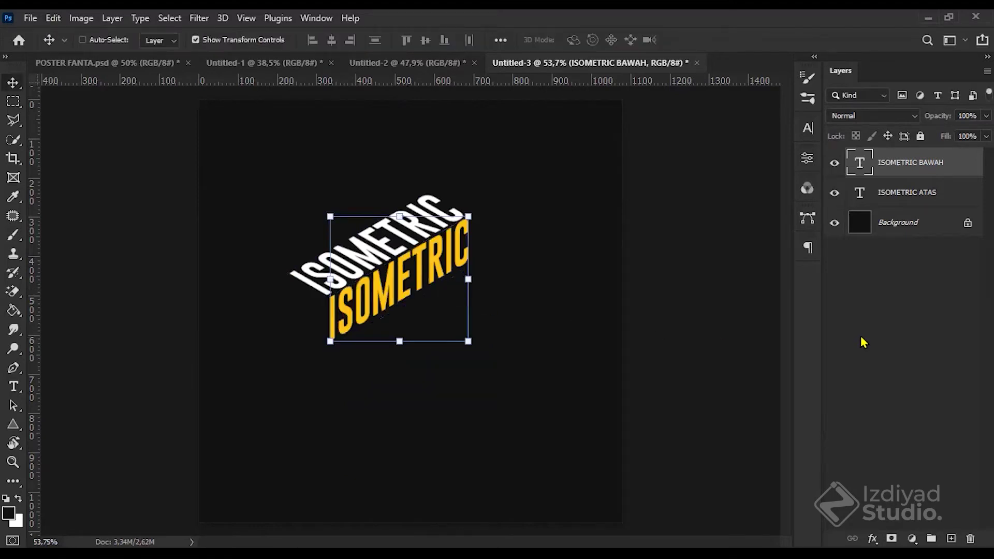
Step: Look at the reference design in Untitled-1 and the topic list in Untitled-2, and return to Untitled-3
click(854, 358)
click(264, 63)
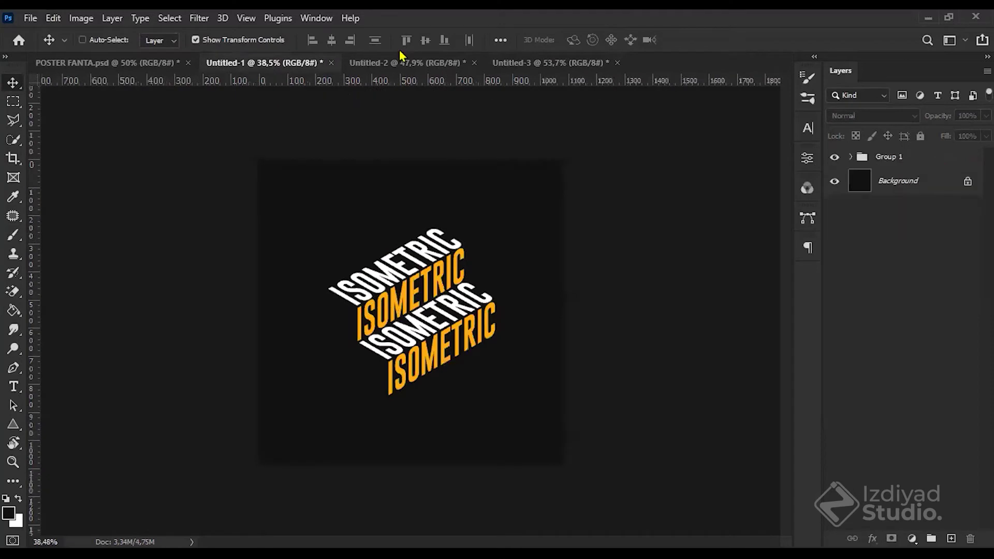
click(417, 62)
click(909, 170)
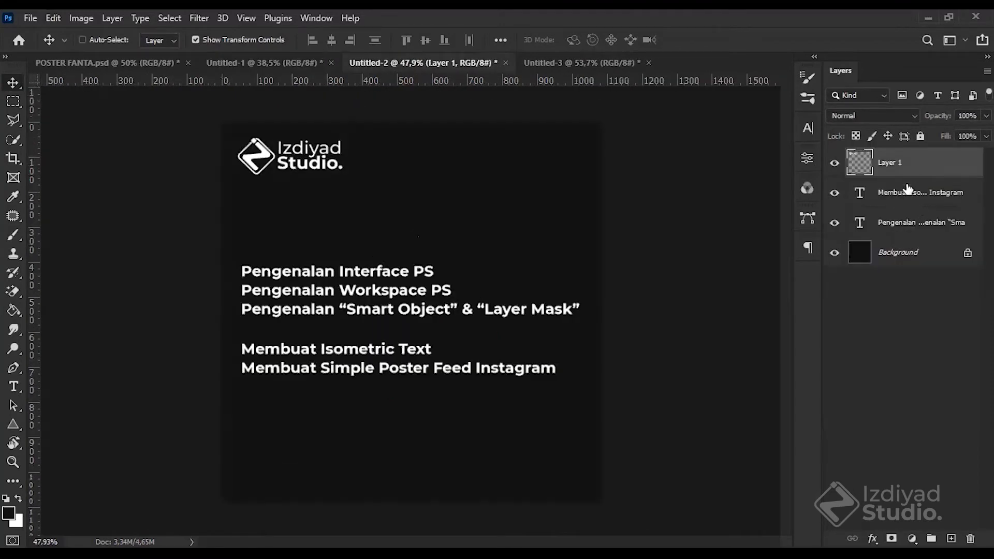
click(632, 63)
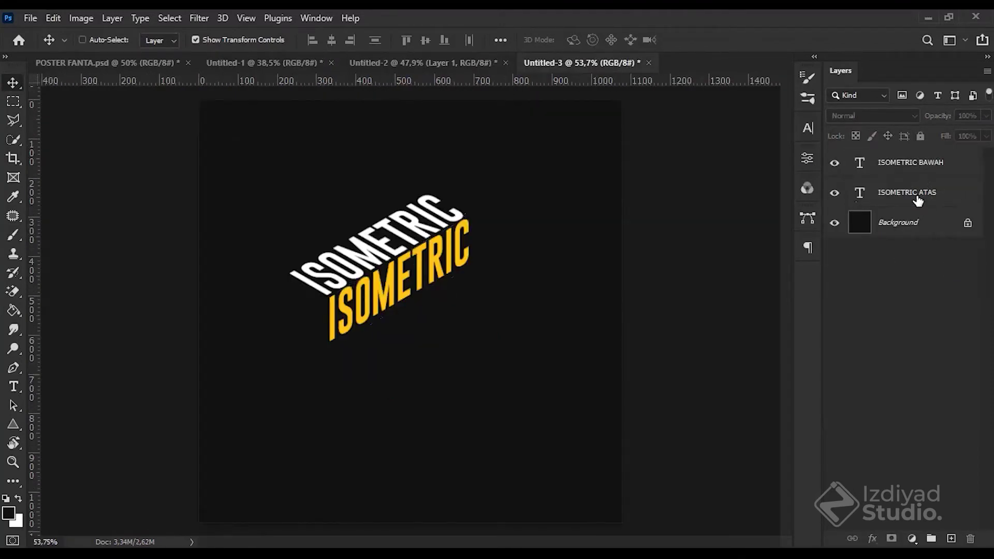
Step: Group the ISOMETRIC ATAS and ISOMETRIC BAWAH layers together and expand the group to show its layers
click(918, 195)
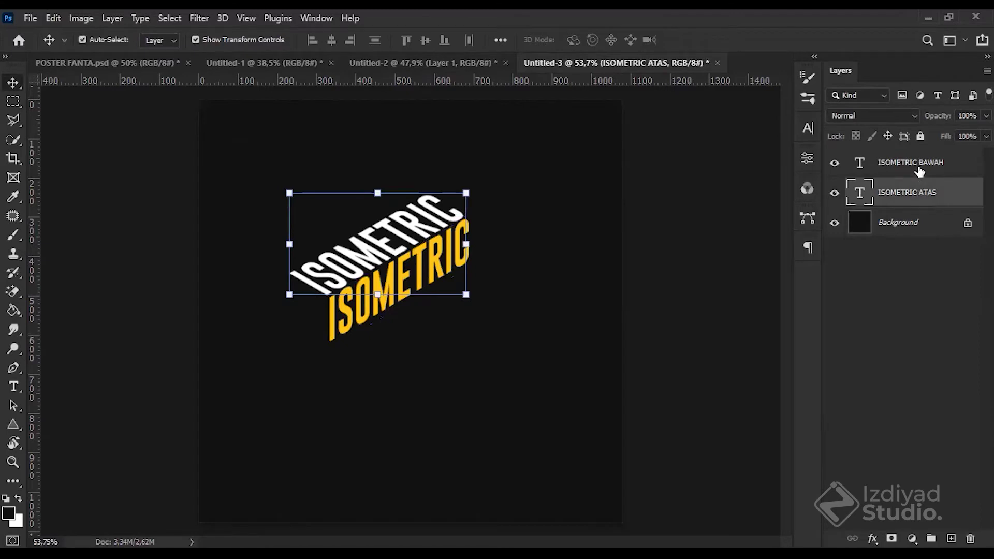
shift+click(919, 165)
key(ctrl)
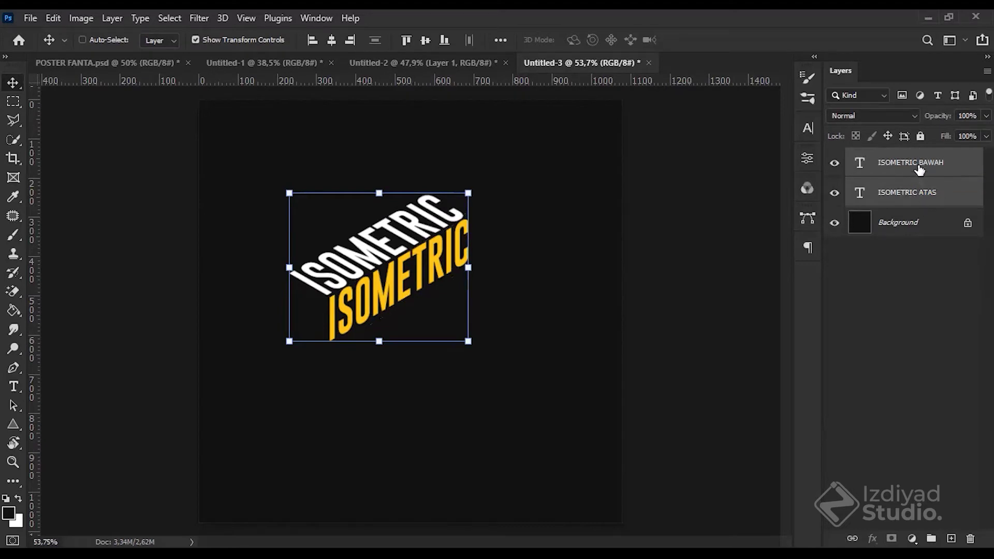
key(ctrl+g)
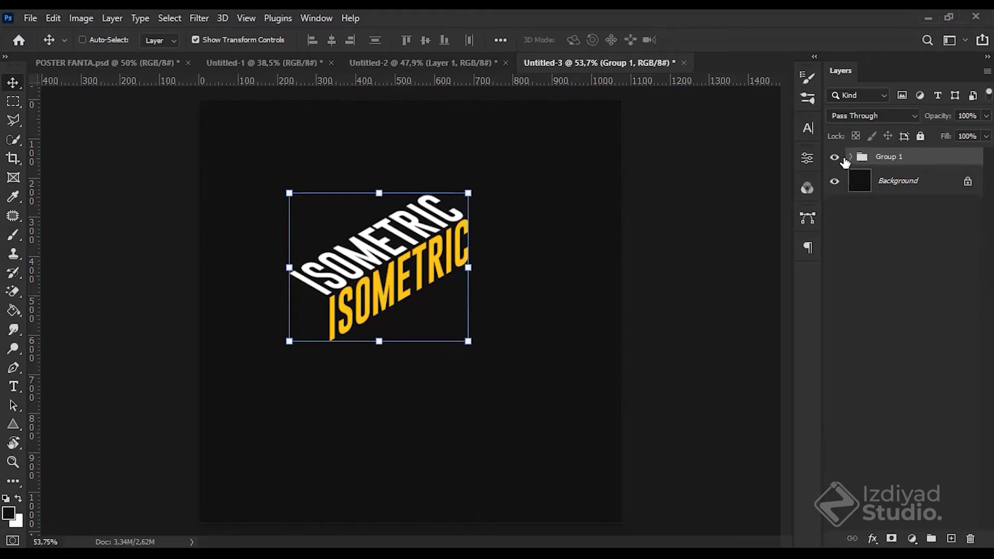
click(850, 157)
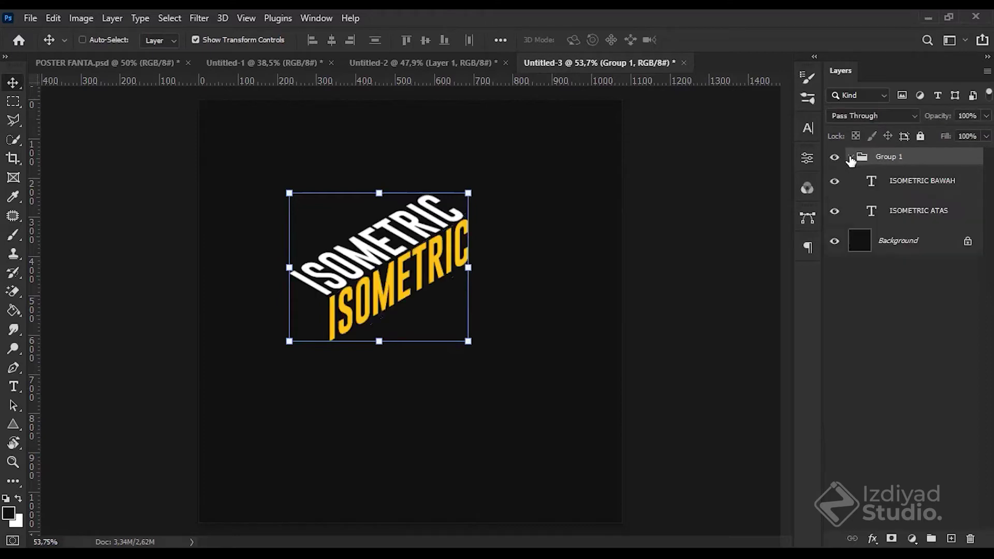
click(850, 158)
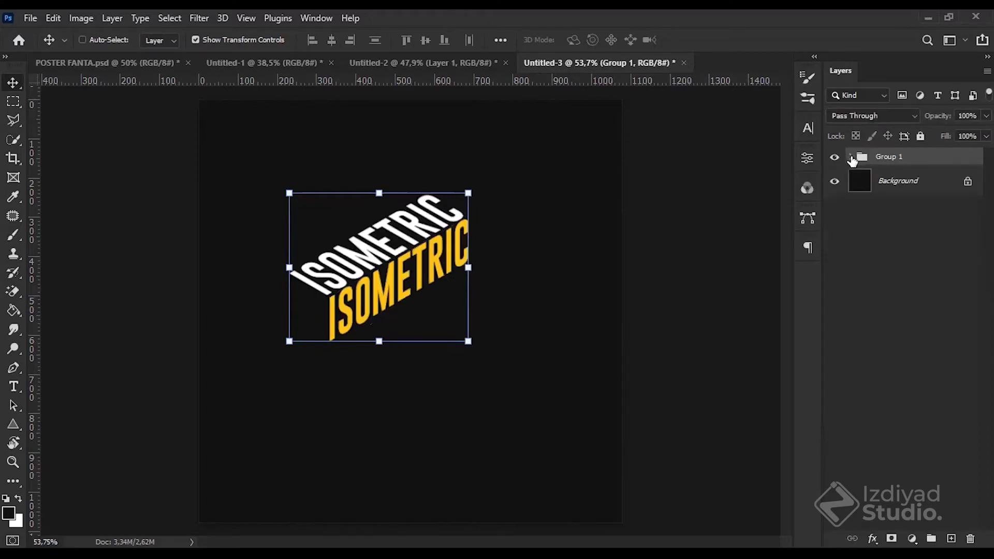
click(851, 157)
click(851, 157)
double_click(887, 157)
click(880, 222)
click(850, 158)
click(852, 158)
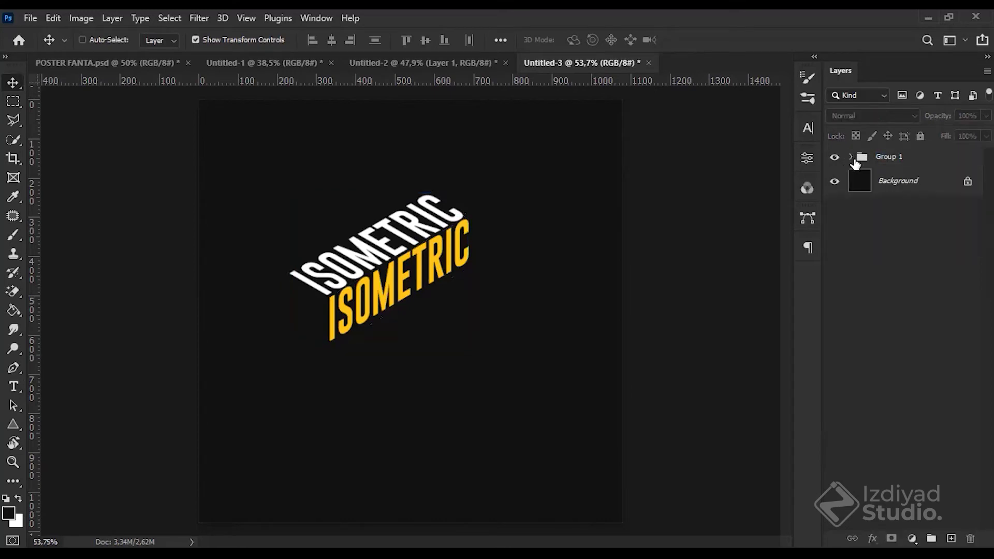
click(852, 157)
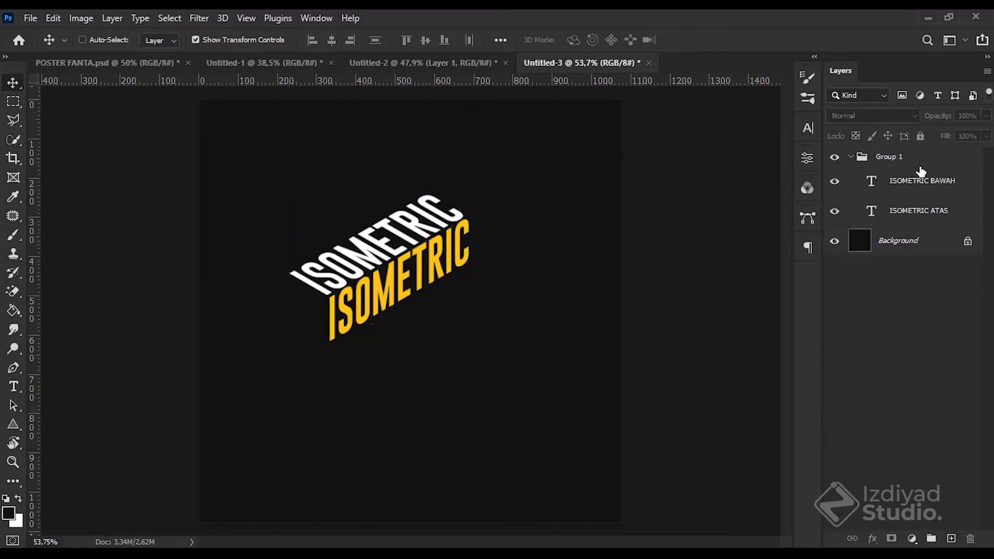
Step: Take the ISOMETRIC BAWAH and ISOMETRIC ATAS layers out of Group 1 and remove the group
click(920, 181)
shift+click(870, 215)
drag(870, 215, 871, 197)
click(907, 218)
key(Delete)
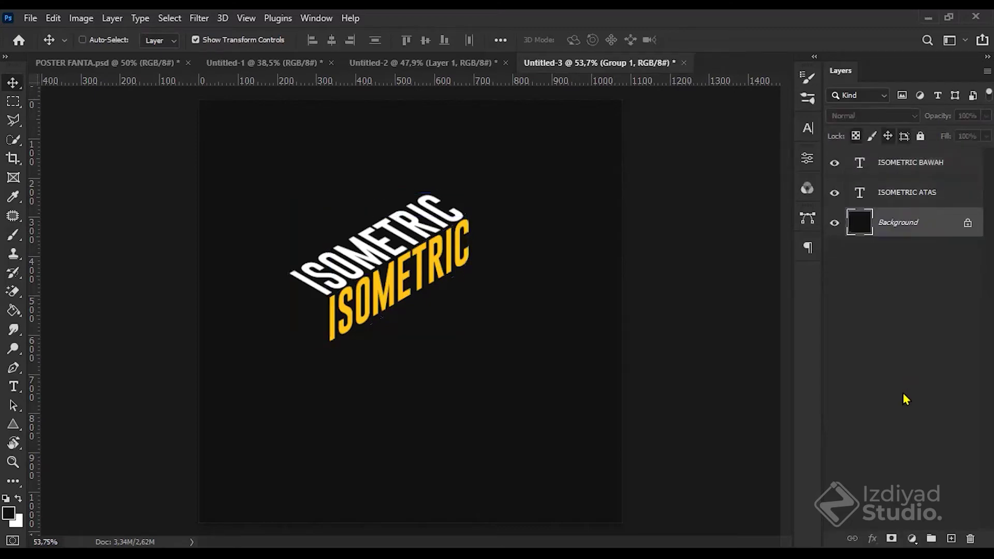
Step: Create a new empty layer group and move the ISOMETRIC BAWAH and ISOMETRIC ATAS layers into it together
click(928, 524)
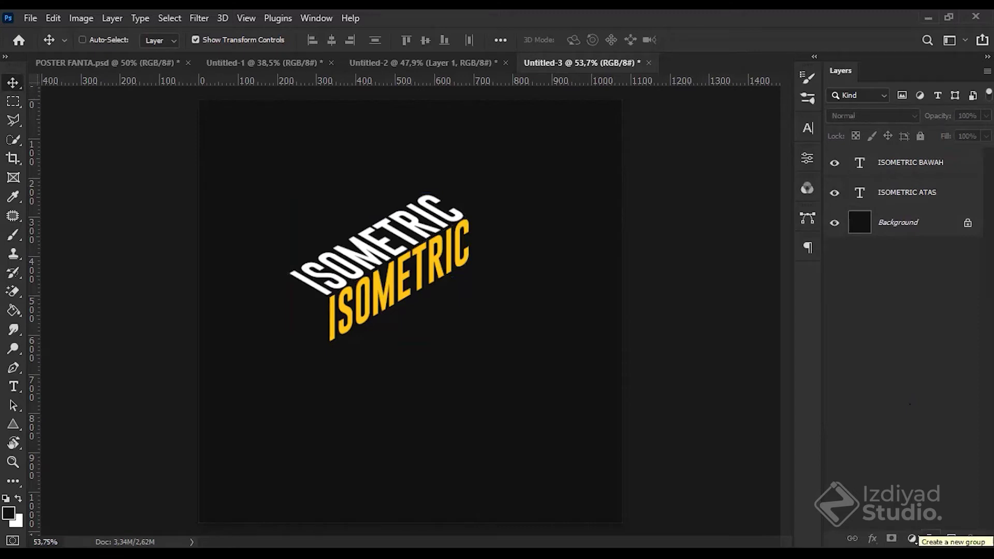
click(931, 538)
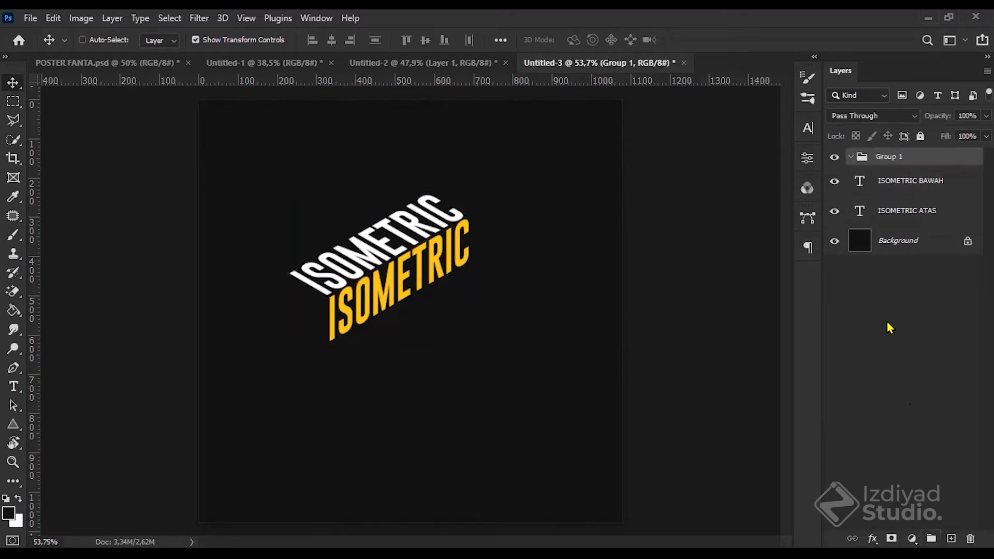
drag(905, 212, 906, 214)
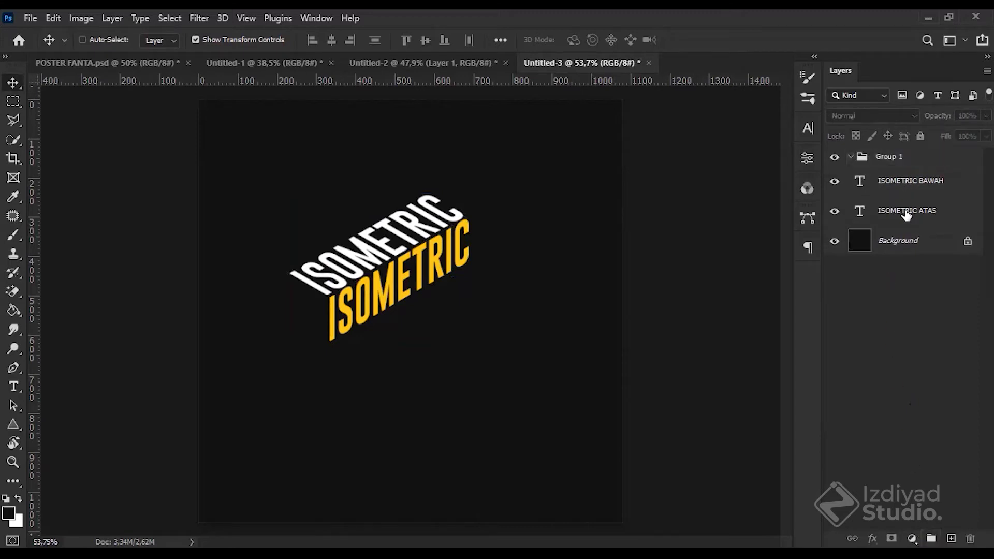
shift+click(922, 186)
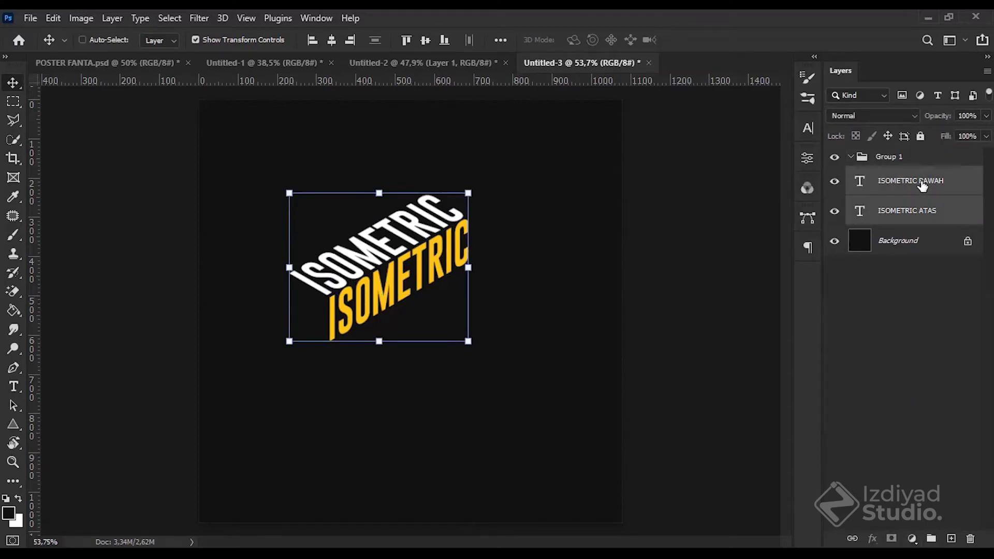
drag(922, 186, 922, 160)
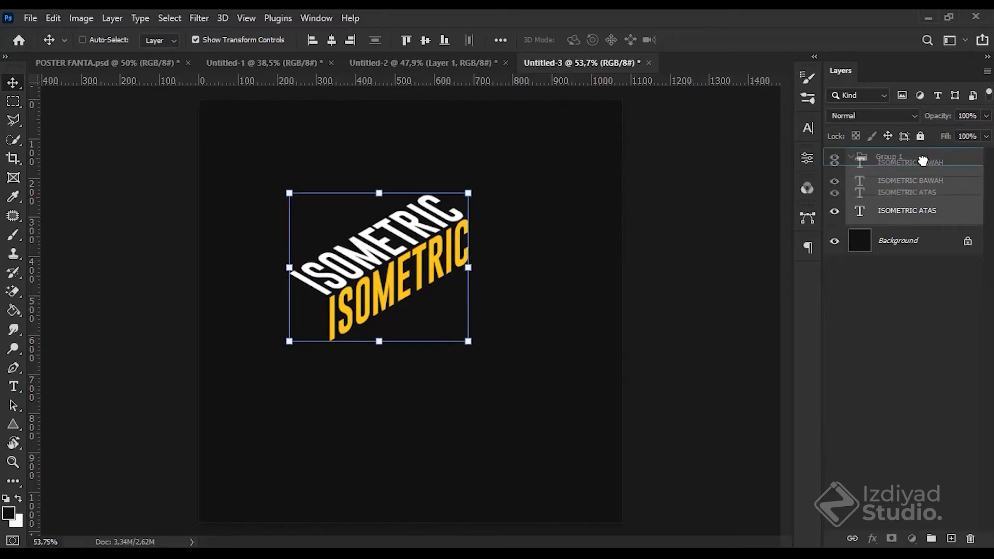
drag(922, 160, 922, 160)
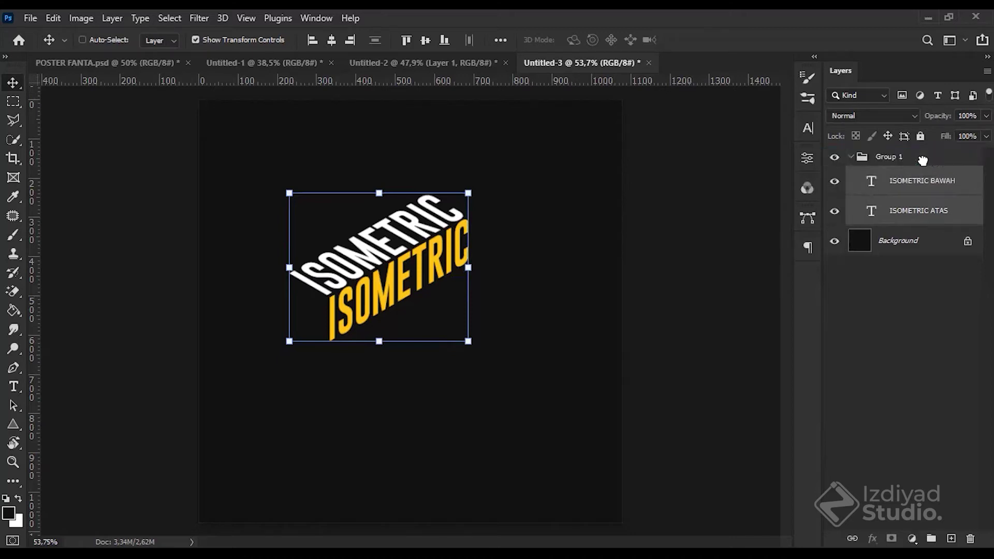
click(852, 157)
click(851, 157)
click(851, 157)
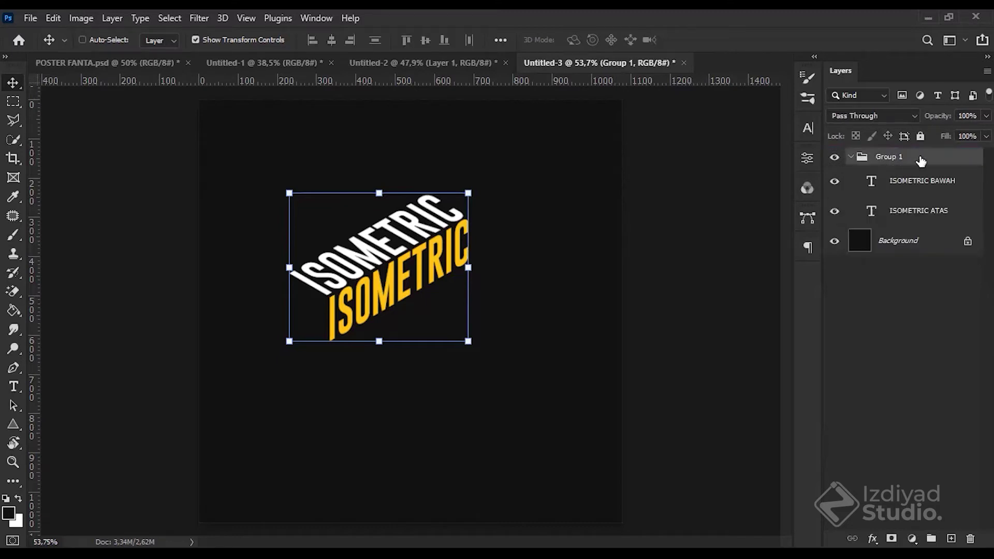
Step: Duplicate Group 1 and place the copy directly against the lower edge of the original's orange text
key(ctrl+j)
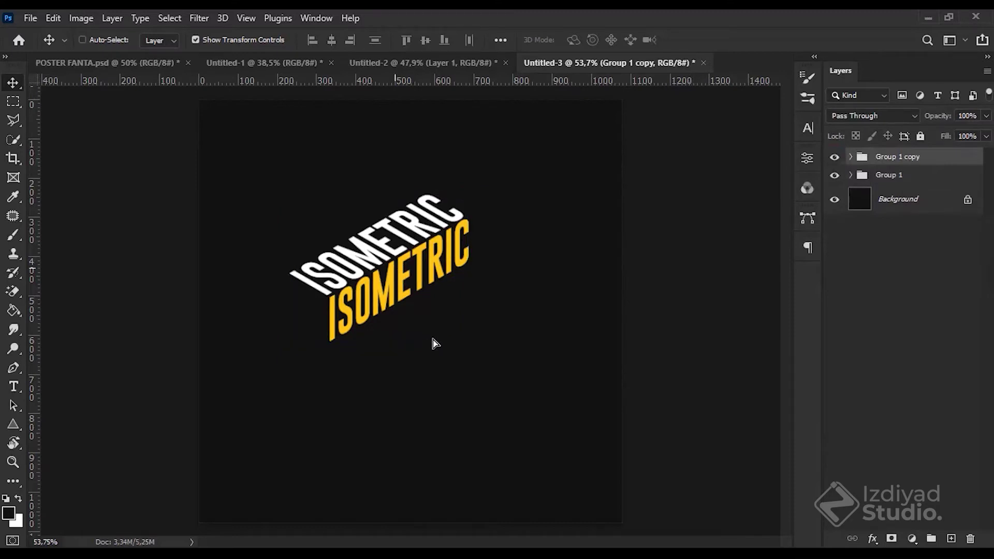
drag(345, 310, 384, 384)
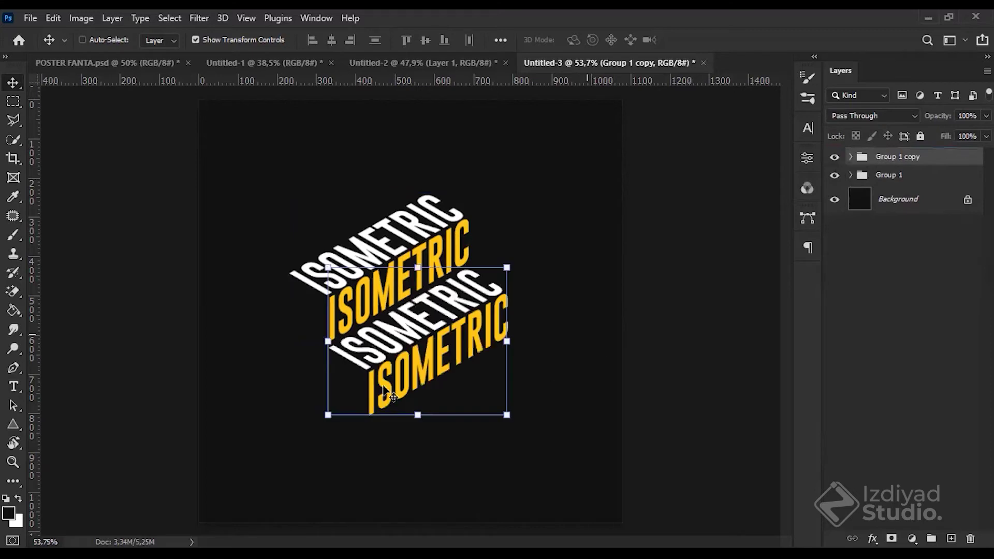
drag(389, 382, 390, 381)
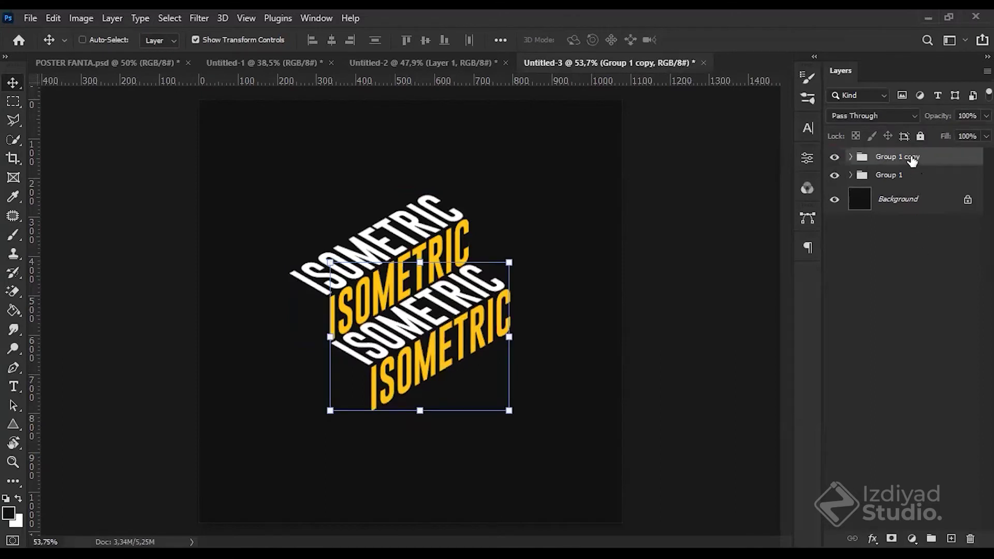
Step: Duplicate the copied group and repeat the same offset to add a third tier below it
key(ctrl+j)
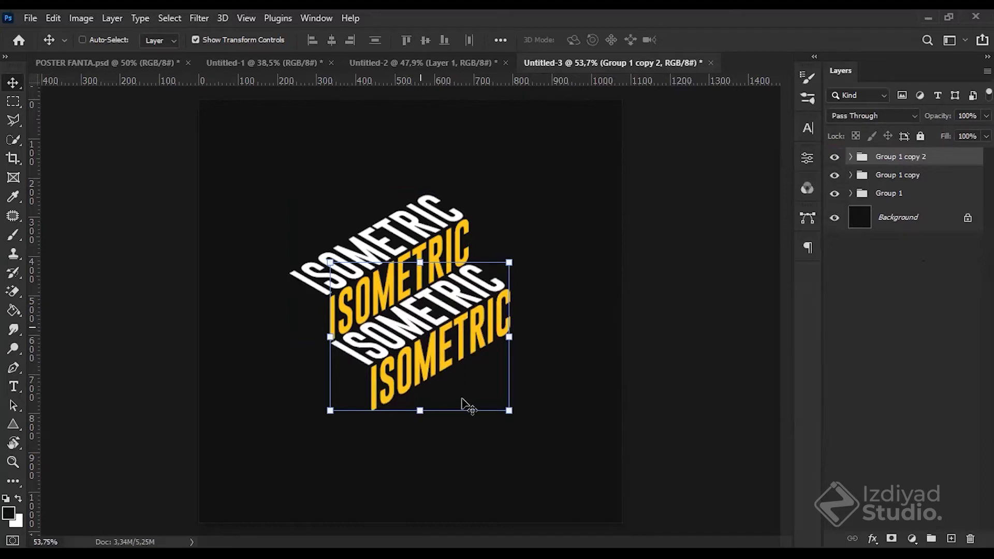
key(ctrl+shift+t)
click(828, 234)
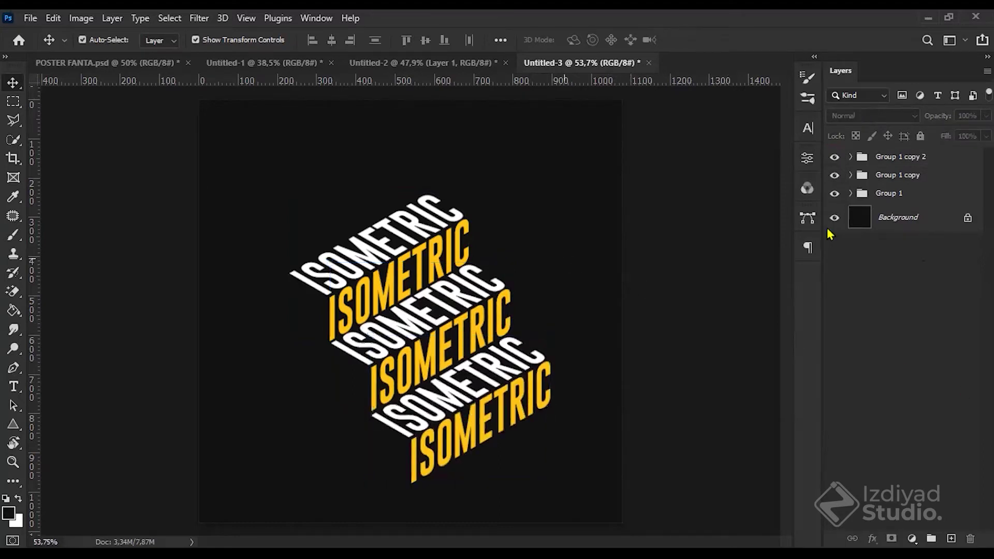
Step: Select all three text groups together and centre the stack on the canvas
scroll(828, 234, down, 5)
key(ctrl+alt+a)
key(ctrl+h)
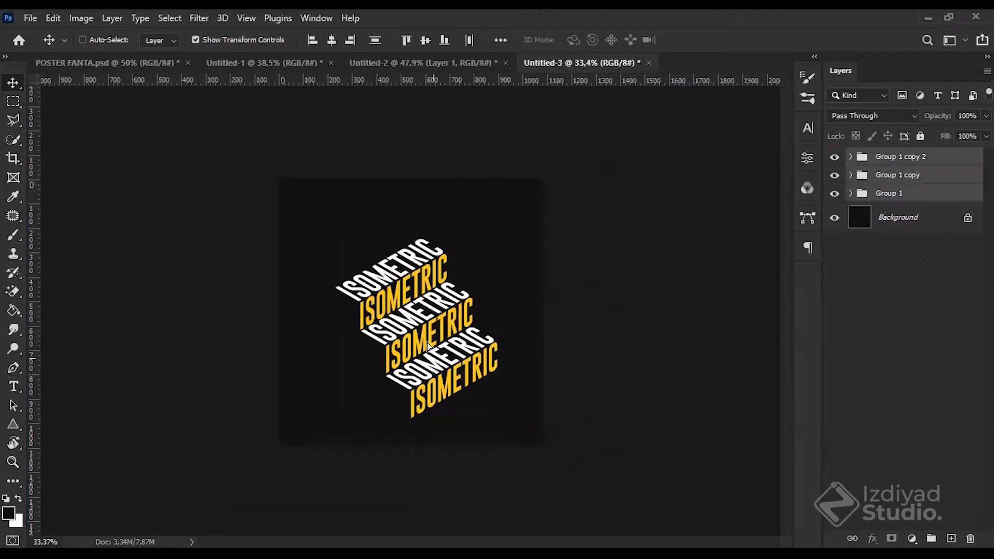
click(893, 315)
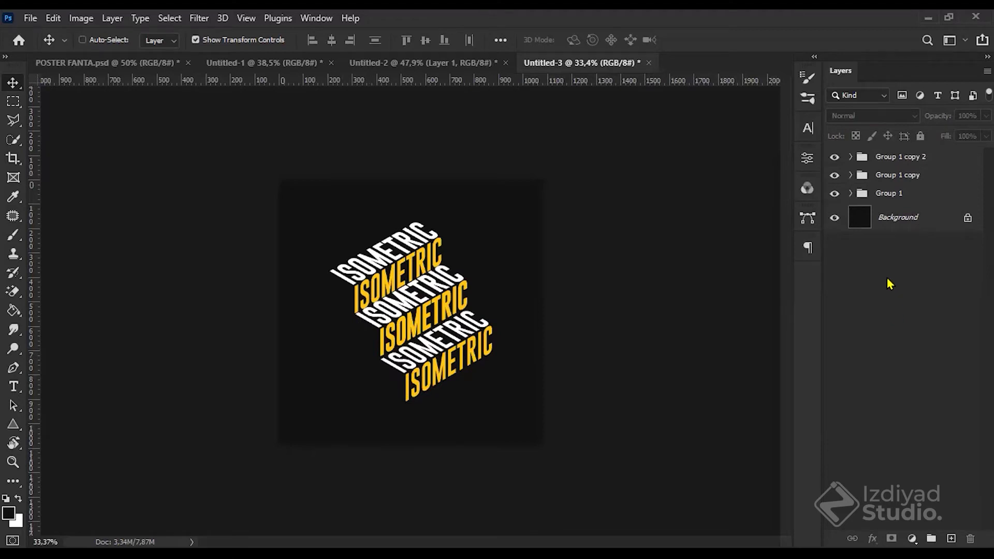
Step: Look at the topic list in Untitled-2 and return to Untitled-3
click(393, 62)
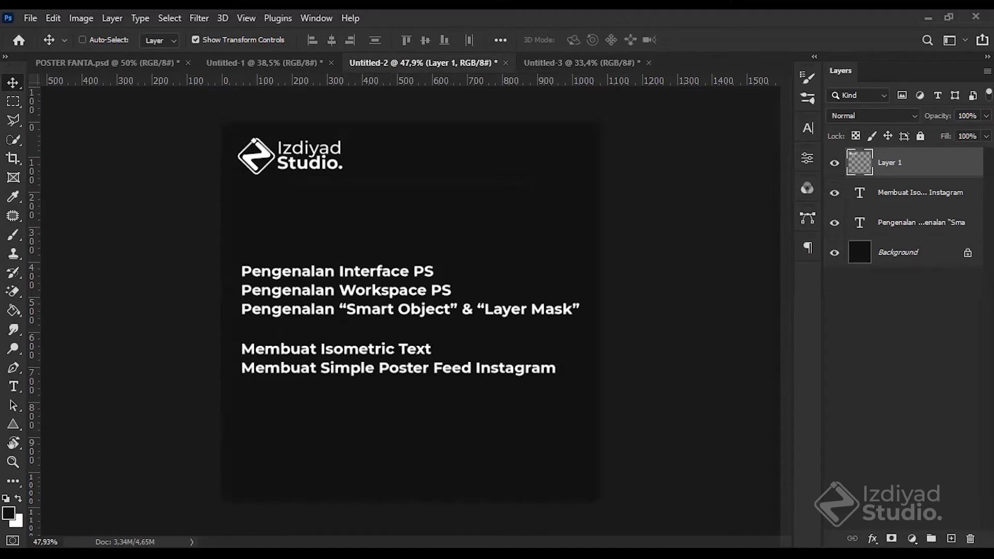
click(595, 65)
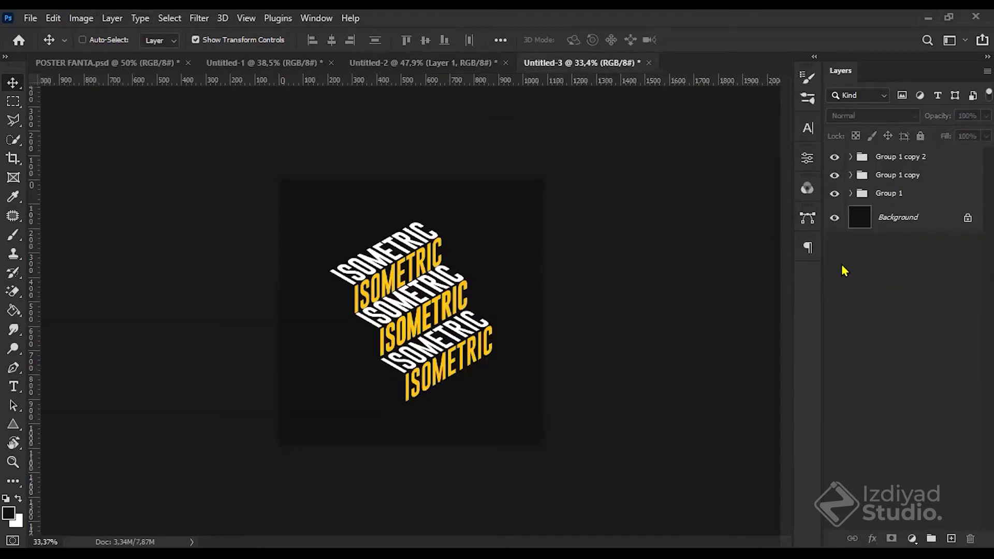
Step: Hide Group 1 copy 2 and Group 1 copy, and expand Group 1 to show its layers
click(896, 164)
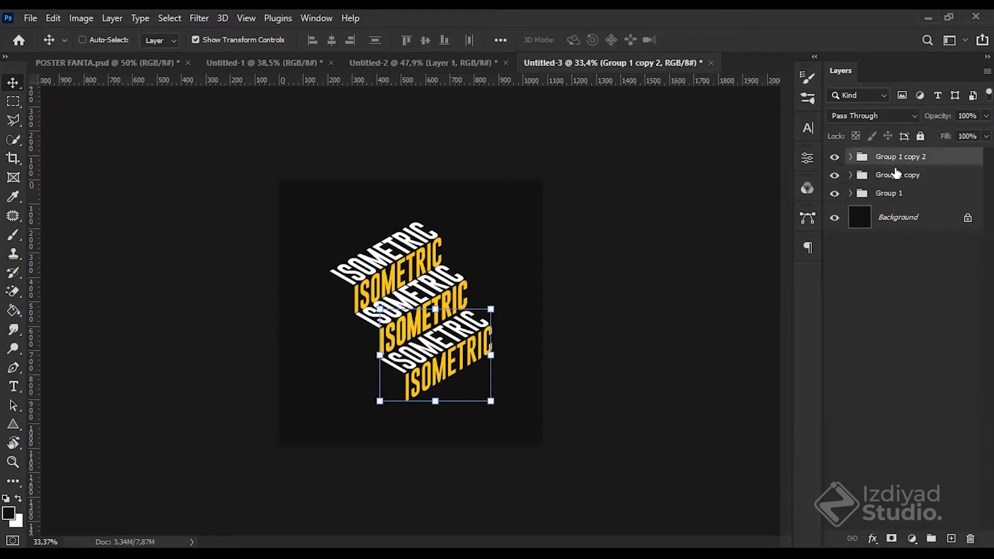
shift+click(902, 176)
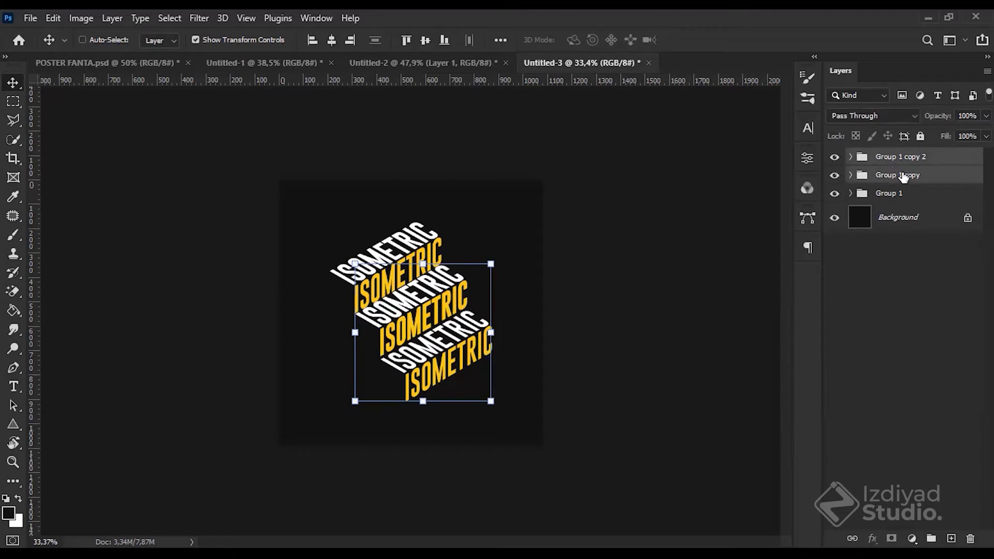
drag(836, 158, 836, 176)
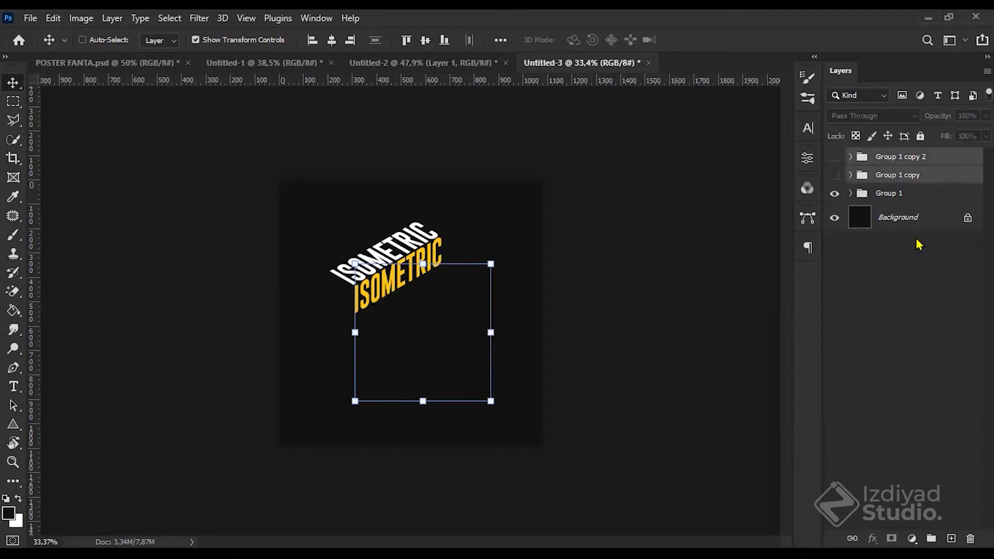
click(879, 194)
click(850, 193)
scroll(426, 240, up, 4)
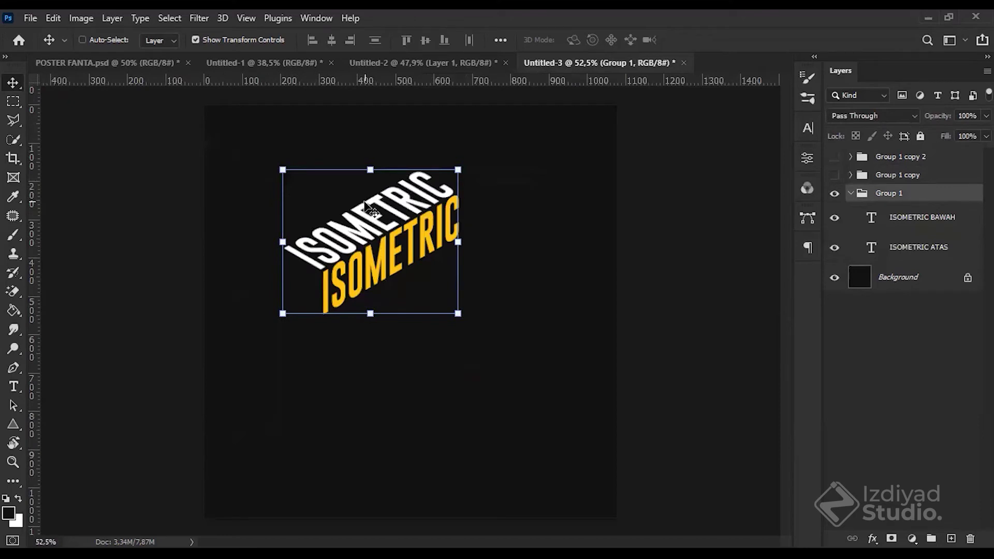
click(874, 324)
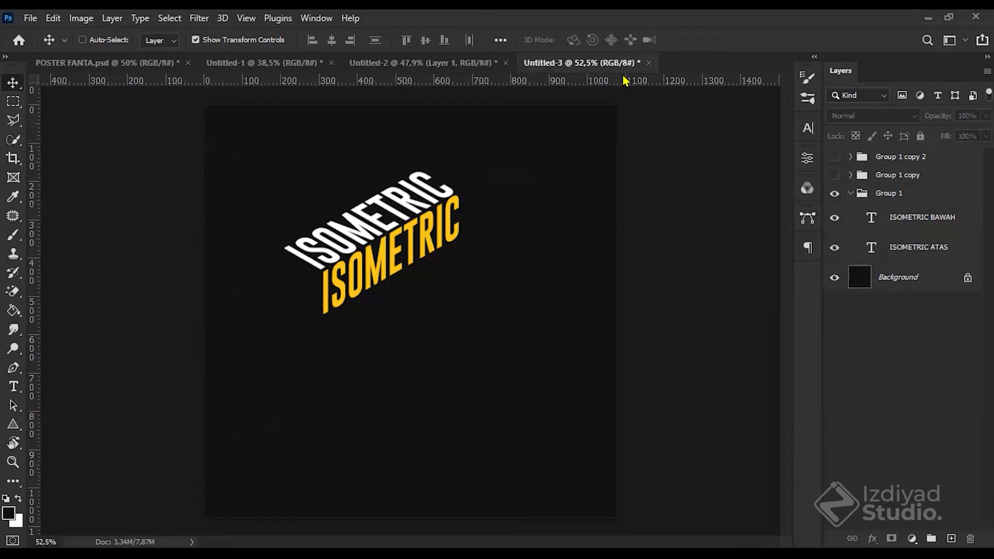
click(199, 18)
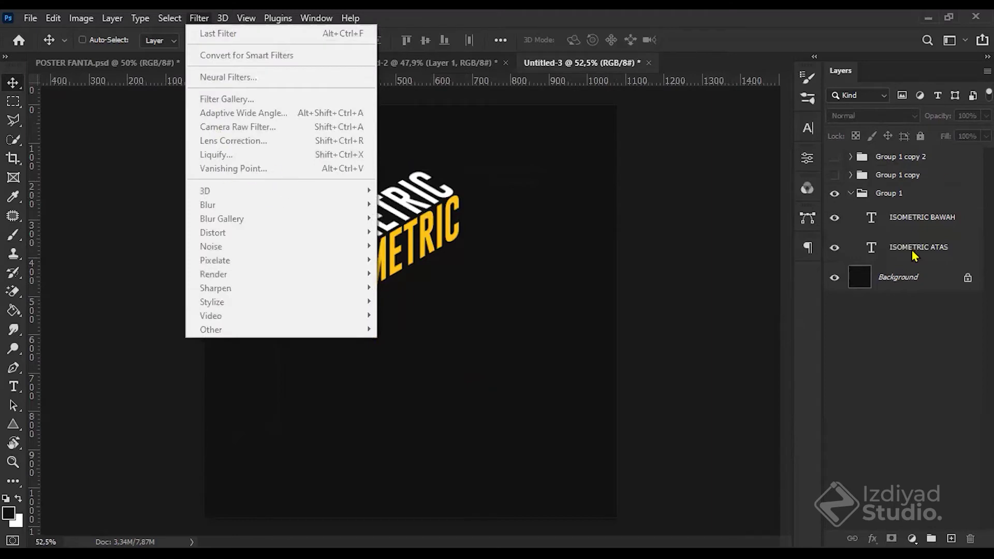
key(Escape)
Step: Add a white 24 pt Gobold text reading ISOMETRIC in the empty area below the skewed text pair
key(t)
click(306, 392)
text(ISOMETRCI)
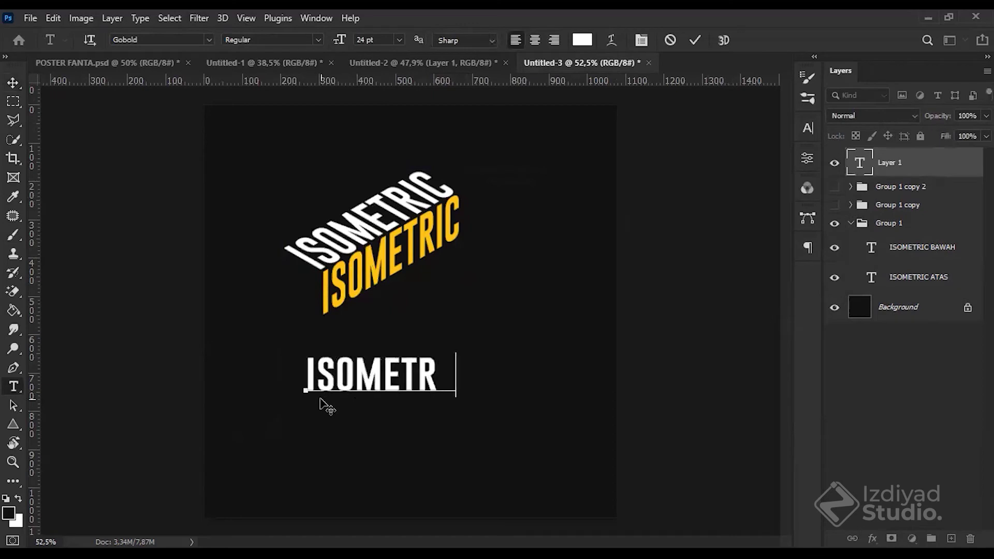
key(BackSpace)
key(BackSpace)
text(IC)
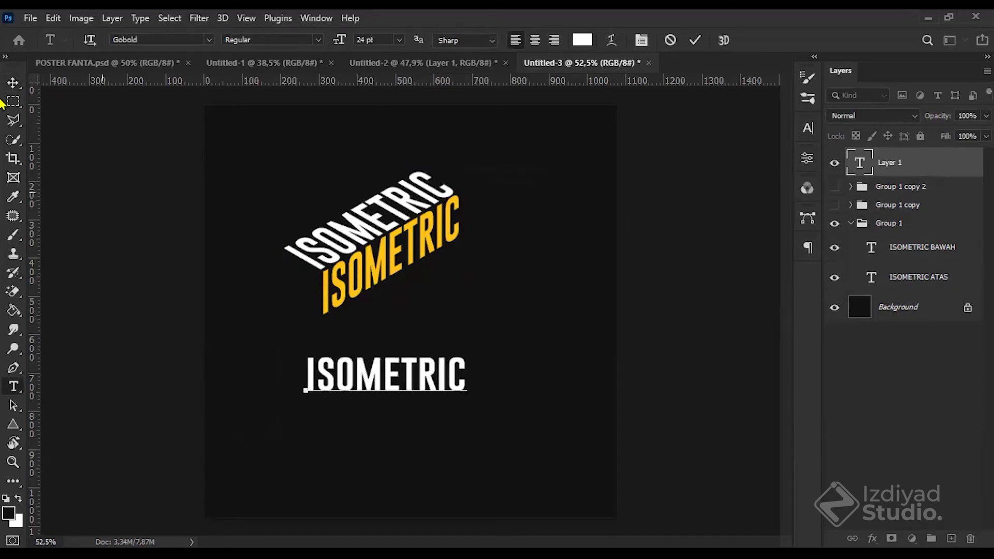
click(13, 83)
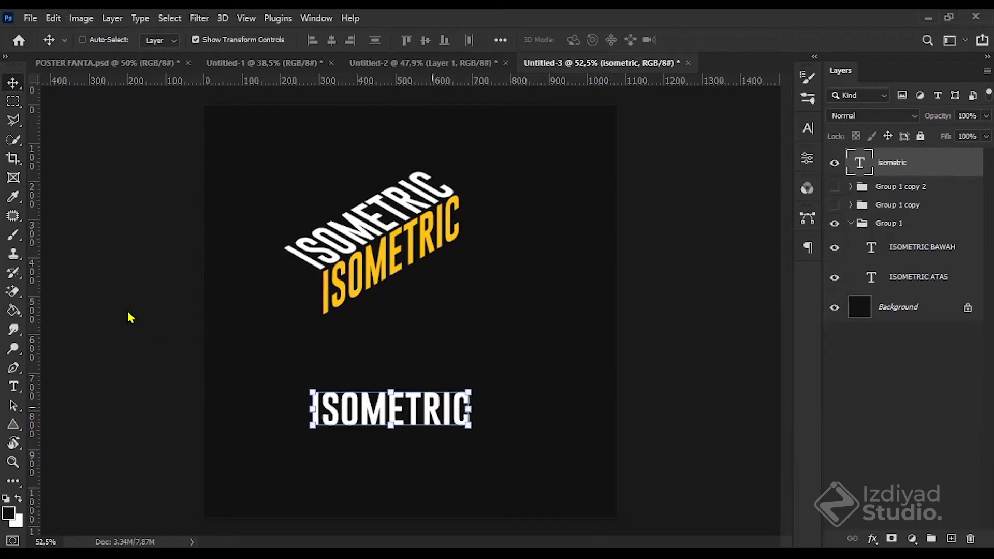
Step: Skew the new ISOMETRIC text freehand by about -15.5 degrees vertically and about 36.6 degrees horizontally, and apply the transform
key(ctrl+t)
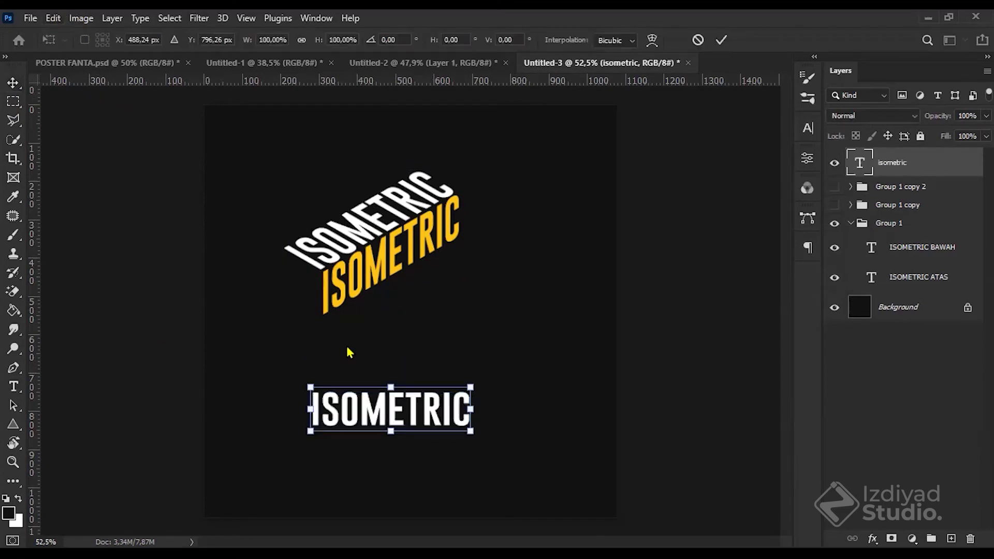
key(alt+e)
key(a)
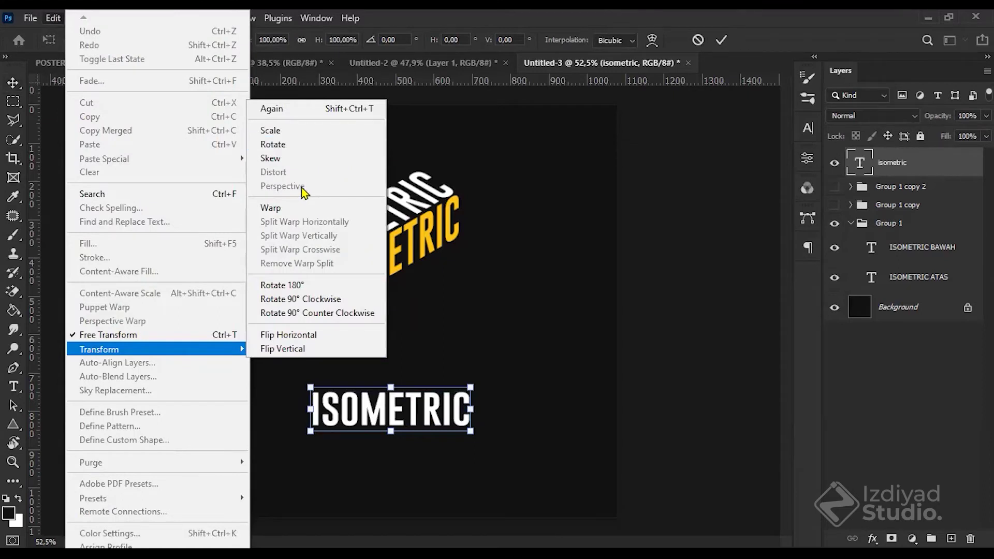
click(472, 411)
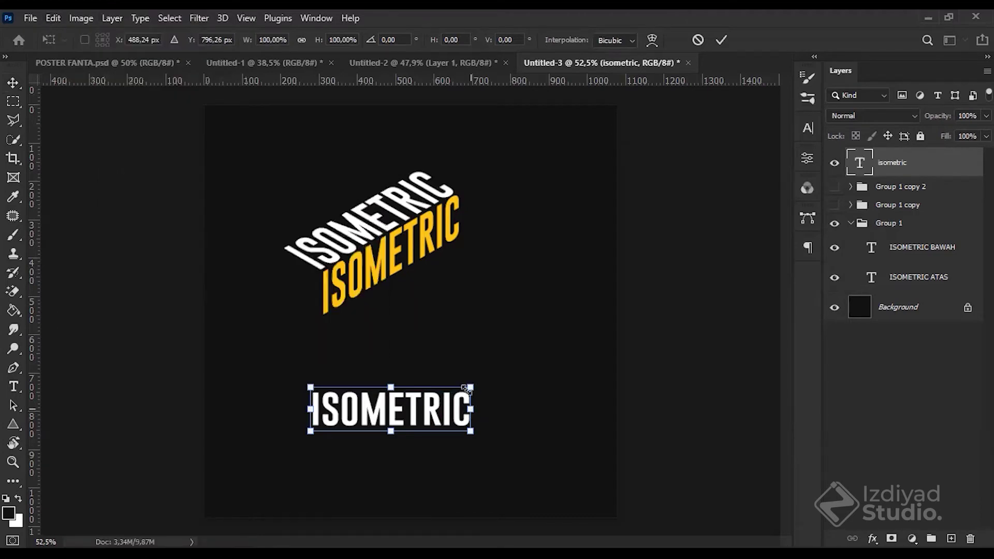
drag(470, 390, 470, 345)
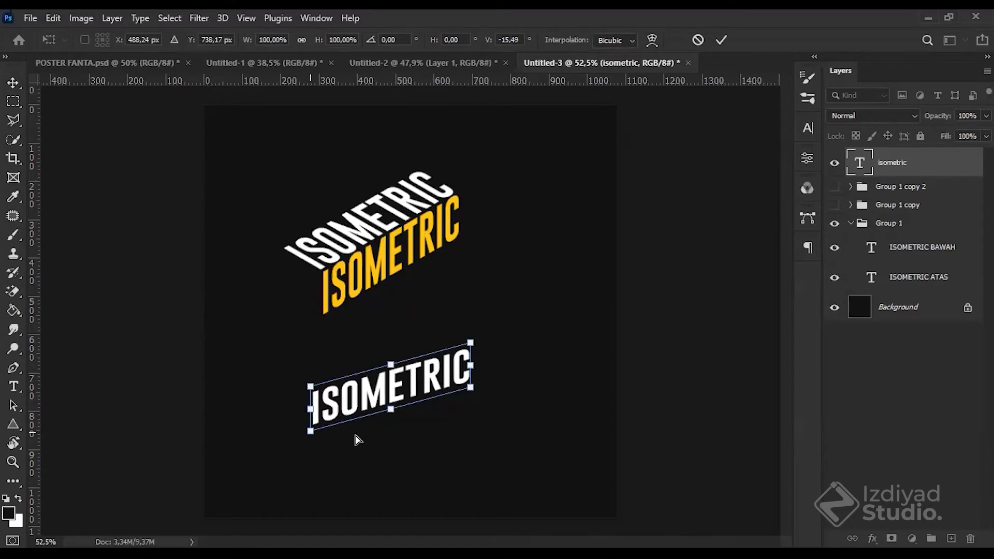
drag(310, 431, 358, 436)
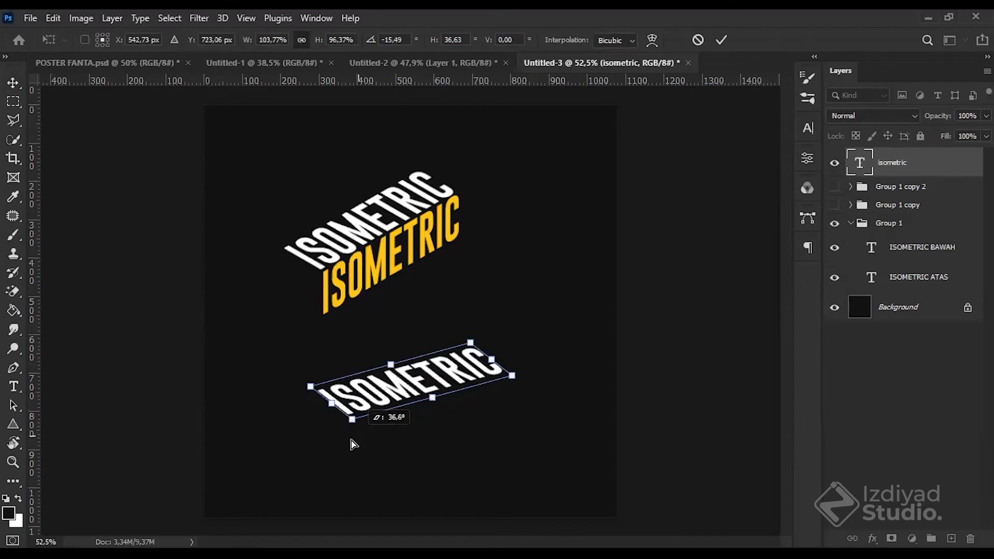
key(Return)
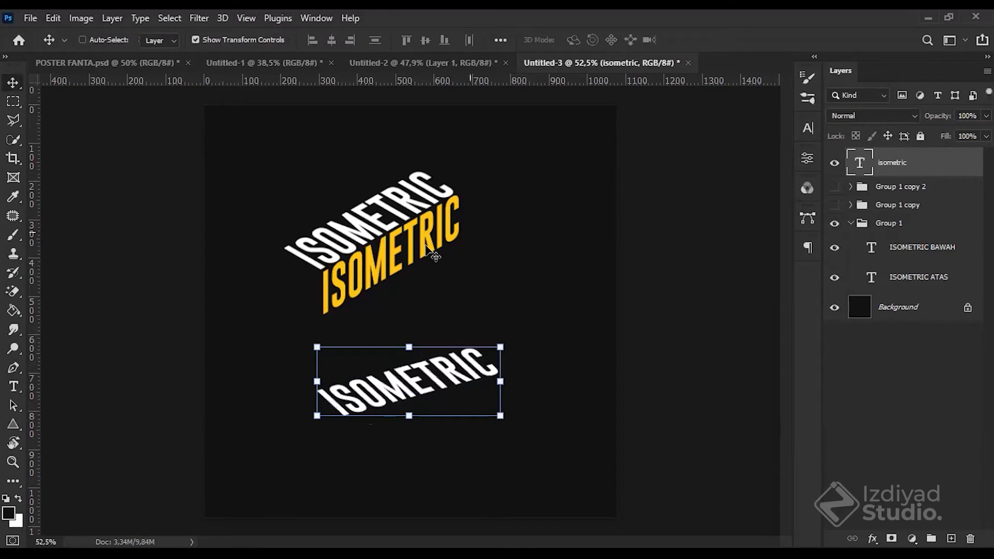
Step: Delete the freehand-skewed ISOMETRIC text layer, and show Group 1 copy 2 and Group 1 copy again
key(ctrl+t)
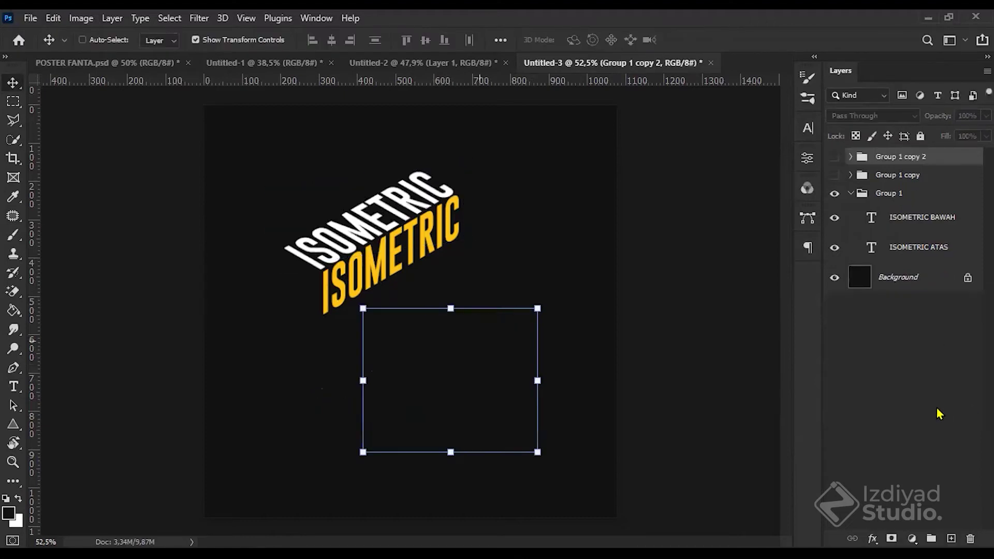
click(834, 157)
click(834, 175)
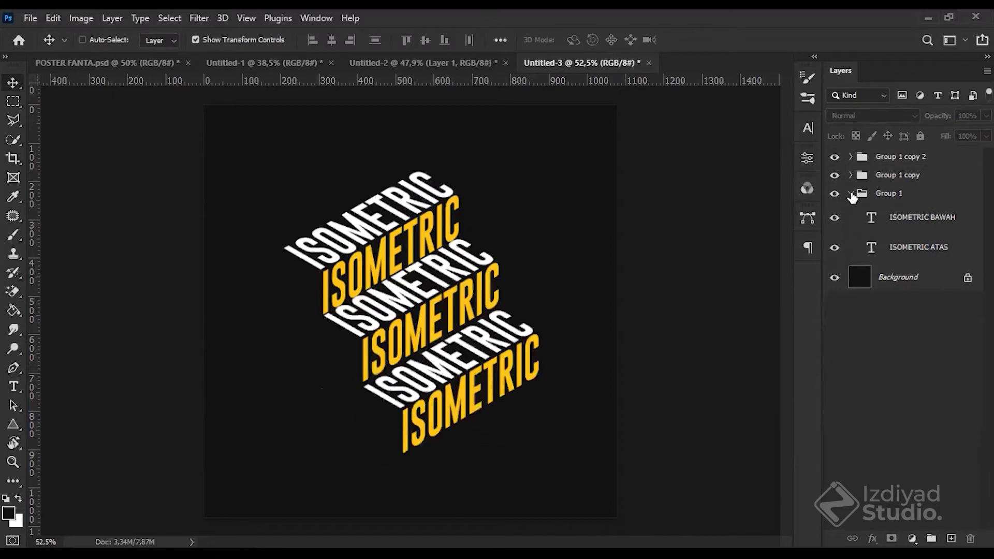
Step: Look at the topic list in Untitled-2 and the stacked text in Untitled-3, and switch to POSTER FANTA.psd
click(442, 62)
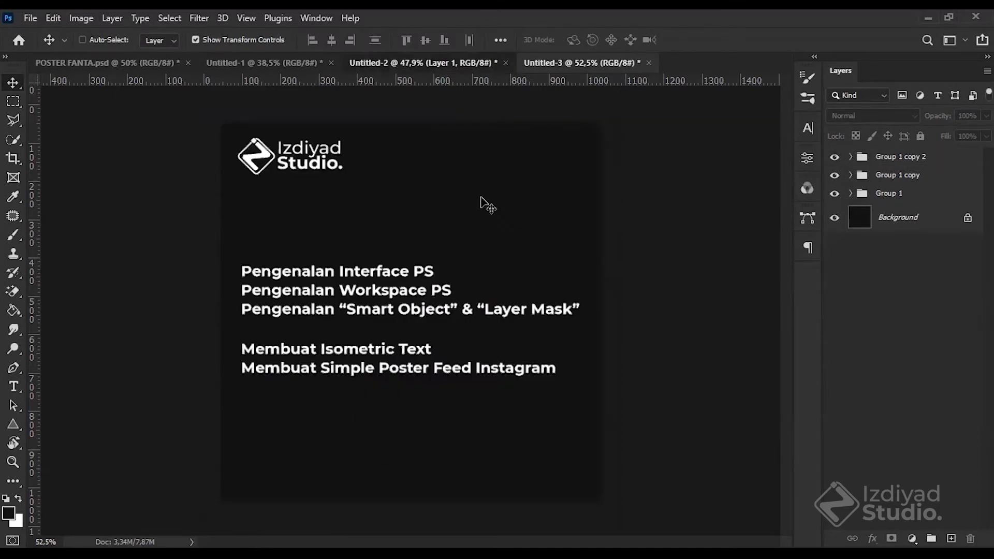
click(560, 62)
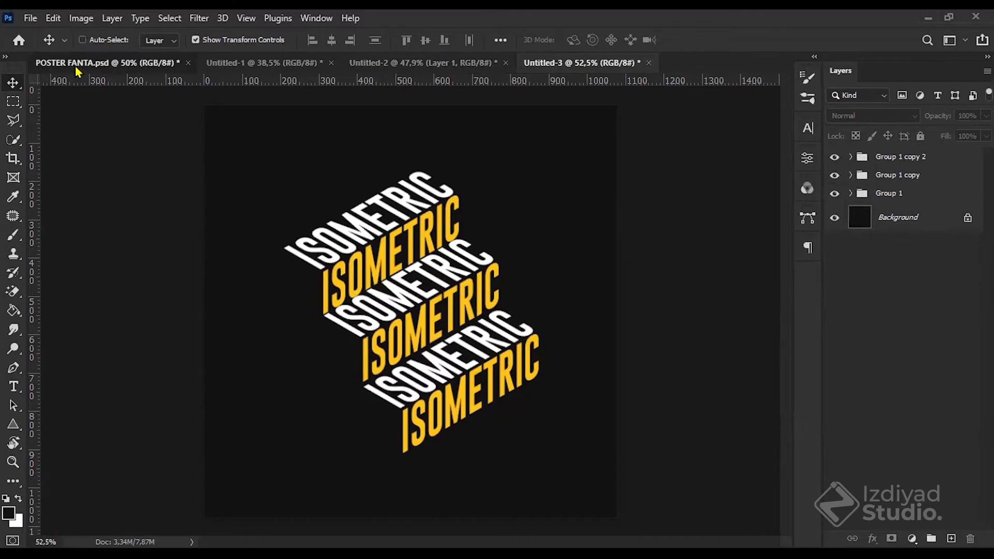
click(93, 62)
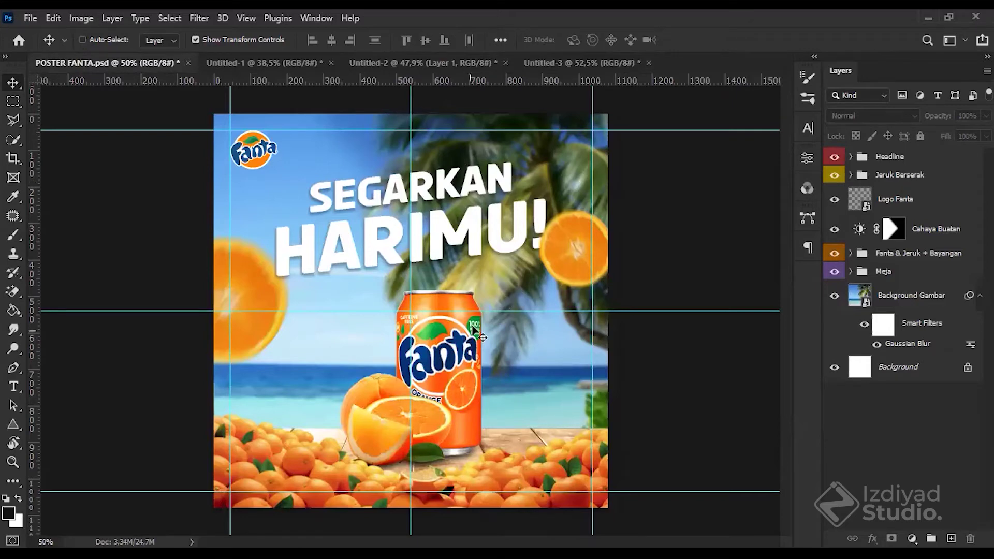
Step: Examine the contents of the Meja, Fanta & Jeruk + Bayangan, Jeruk Berserak and Headline groups
click(850, 272)
click(849, 273)
click(849, 272)
click(851, 253)
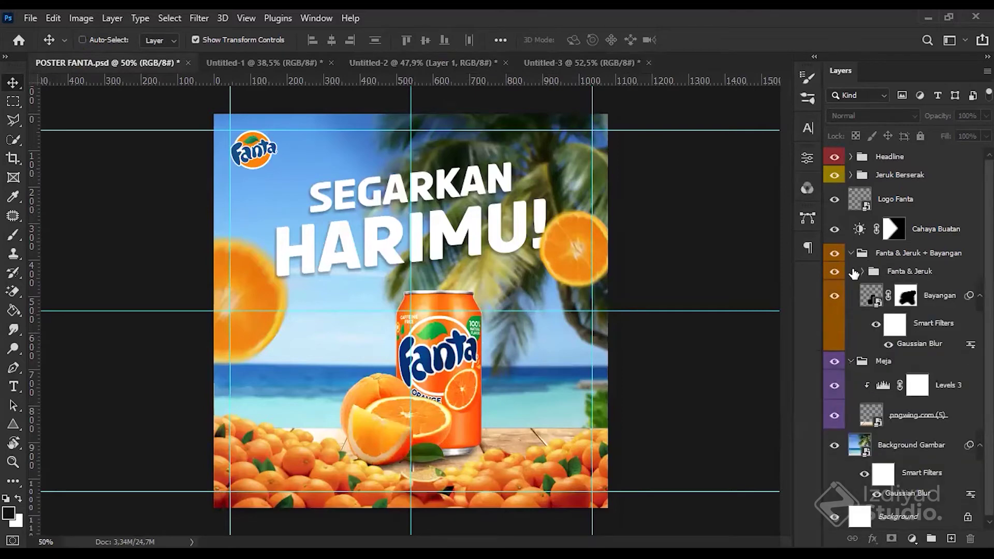
ctrl+click(851, 175)
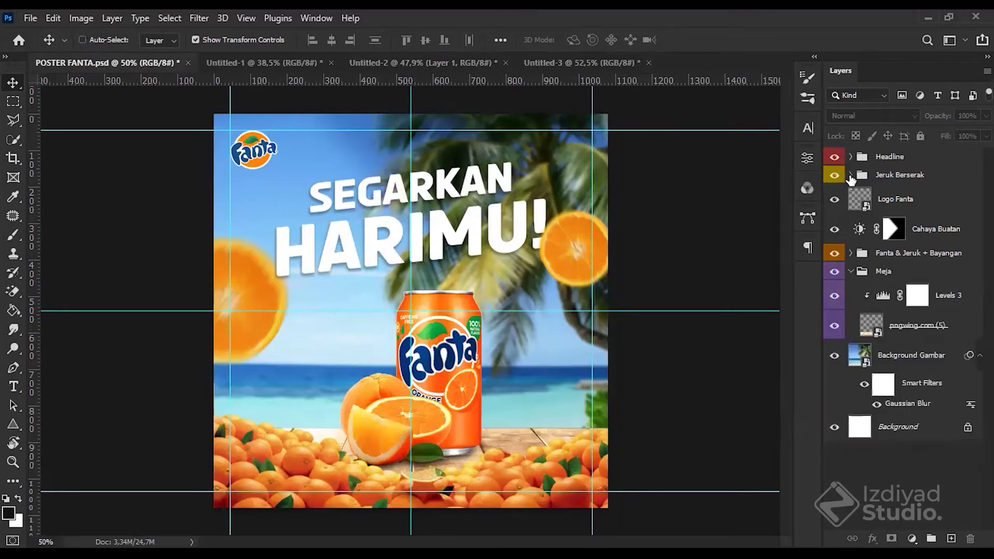
click(851, 175)
click(851, 175)
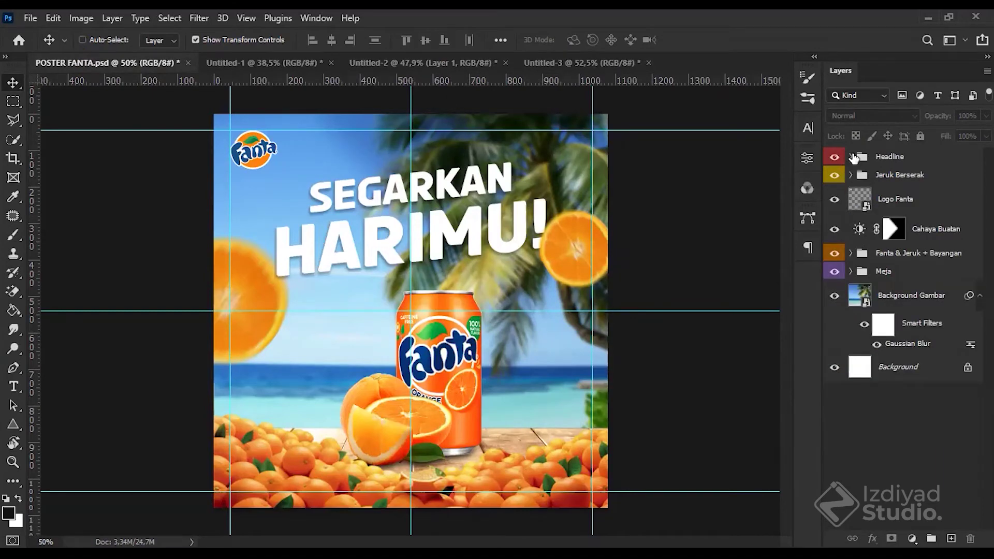
click(851, 157)
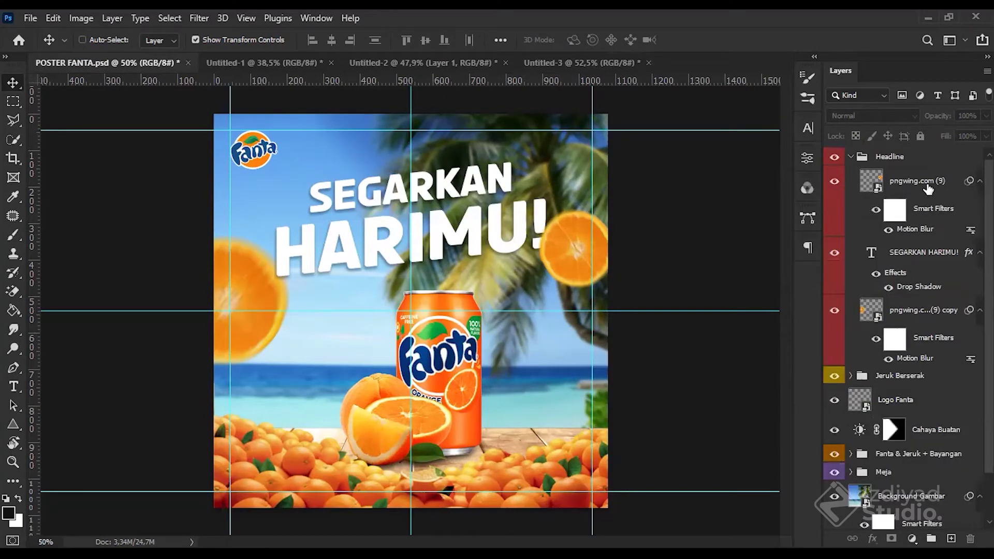
click(851, 157)
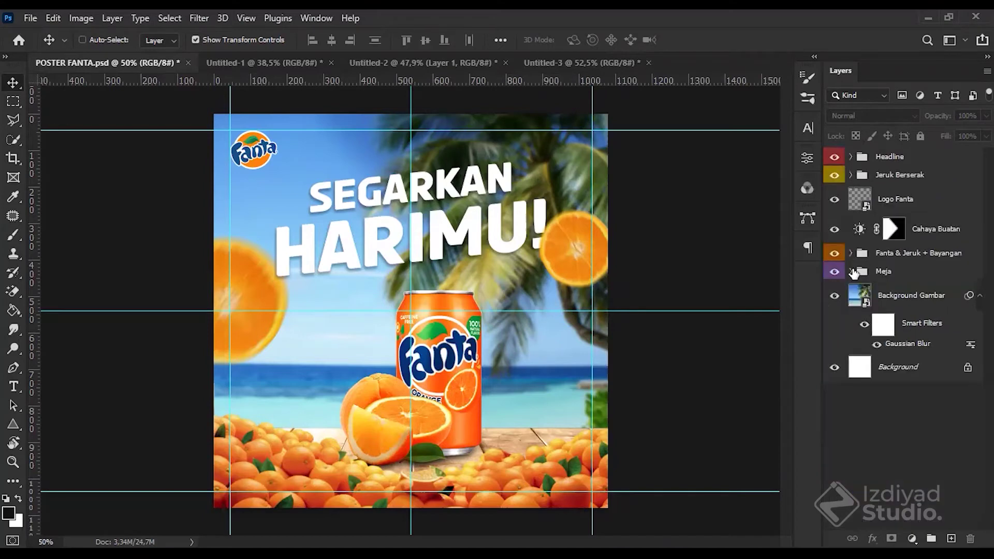
Step: Toggle the Levels 3 adjustment in the Meja group repeatedly to compare its effect on the table, and collapse the group
click(851, 271)
click(850, 271)
click(883, 272)
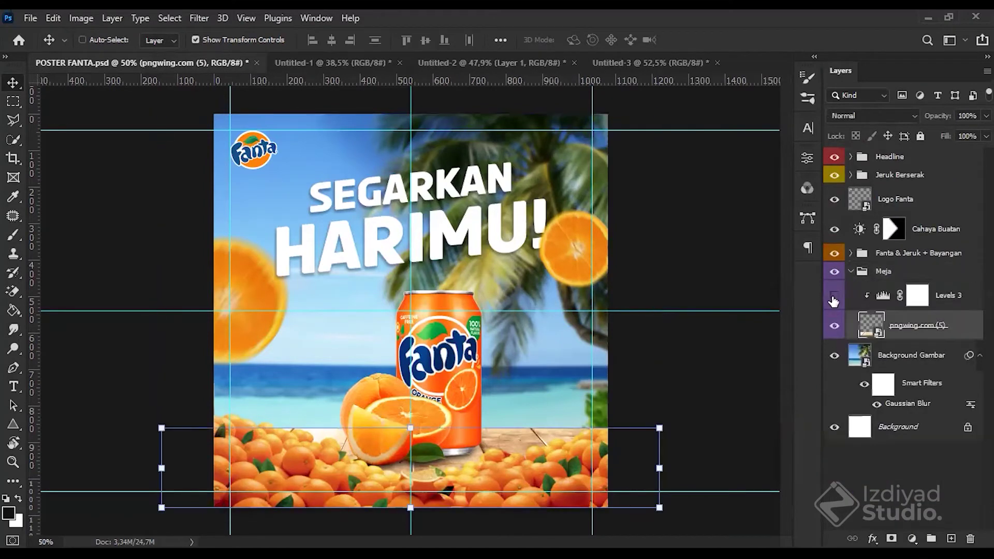
click(833, 296)
click(833, 295)
click(833, 295)
click(833, 296)
click(834, 295)
click(834, 296)
click(834, 296)
click(834, 295)
click(834, 296)
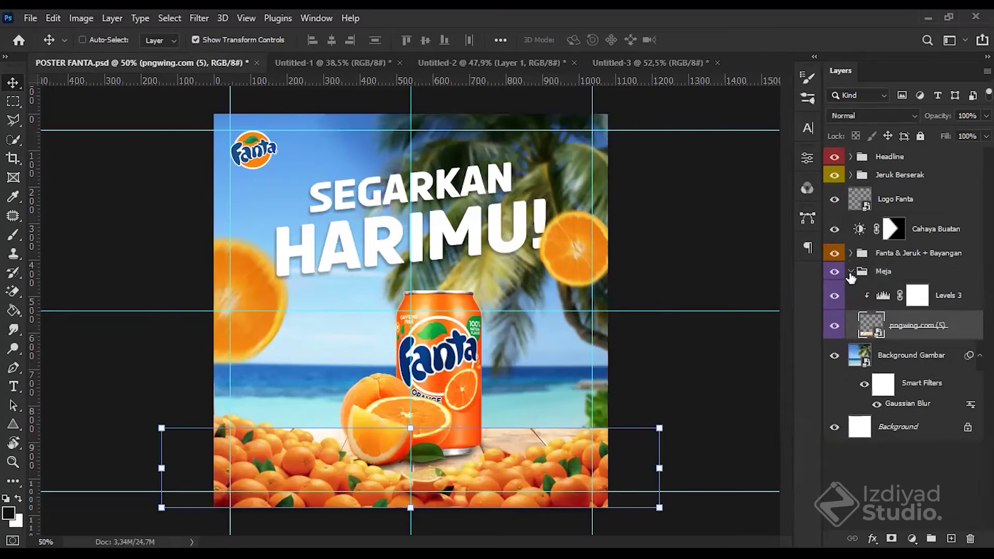
click(851, 272)
click(906, 419)
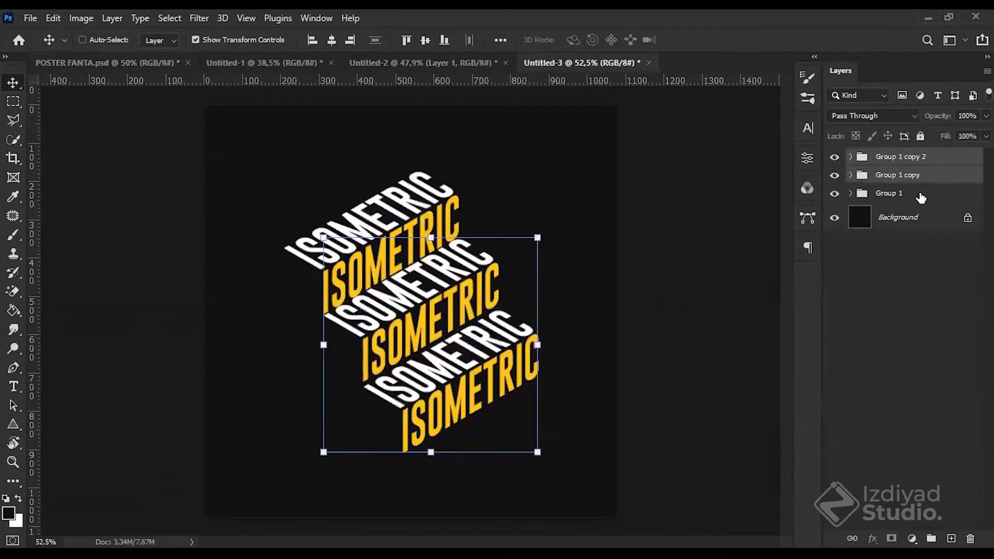
Step: Delete the three ISOMETRIC groups from Untitled-3, and make white the foreground colour for the Paint Bucket
click(920, 193)
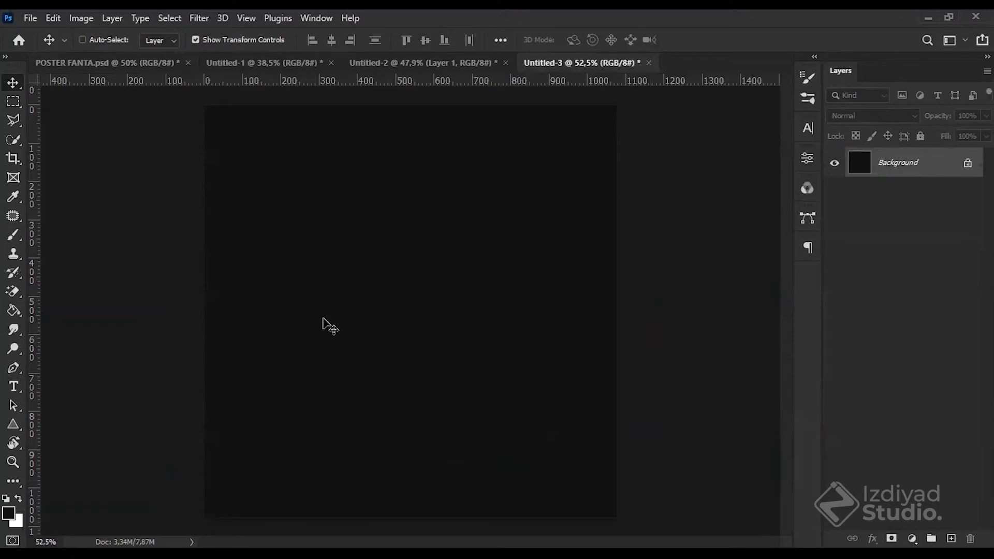
key(g)
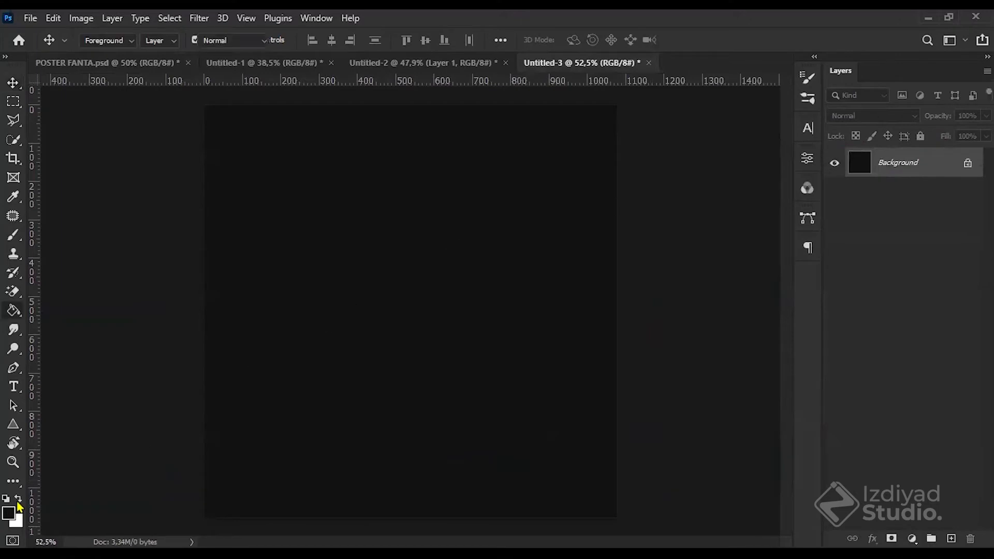
key(x)
Step: Look at the finished Fanta poster in POSTER FANTA.psd
click(455, 62)
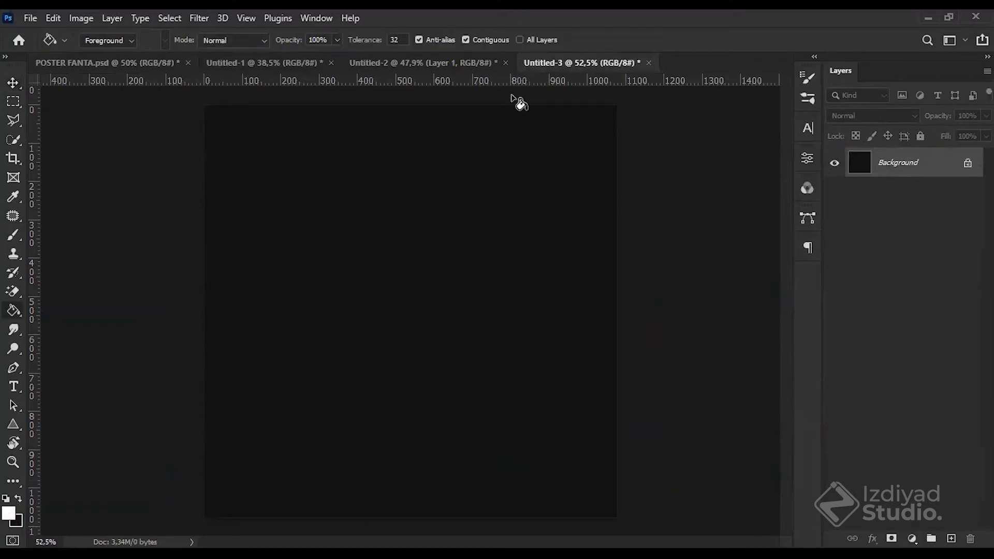
click(151, 62)
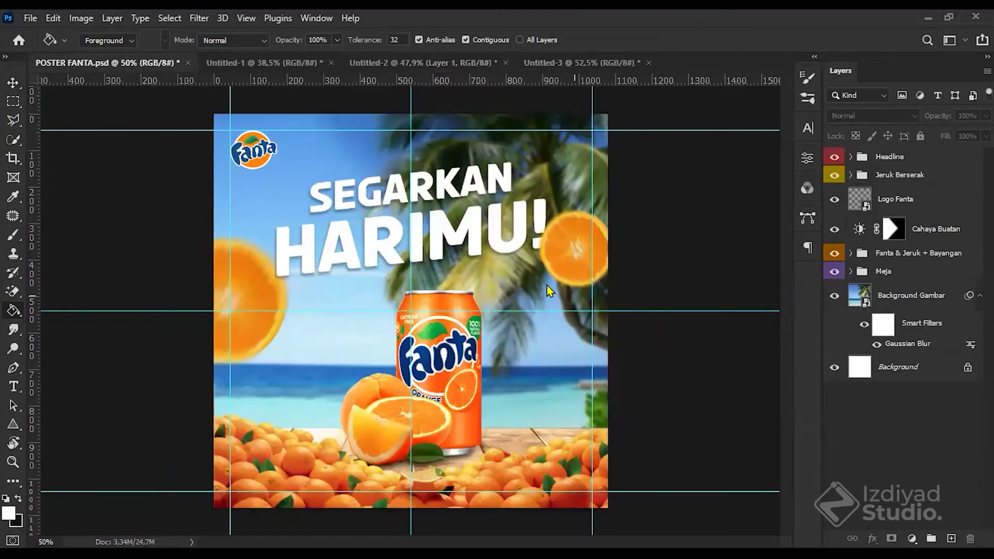
click(490, 301)
Step: Place the Fanta logo, the beach photo and pngwing.com (3) to (9) as layers over a white background in Untitled-3
click(572, 64)
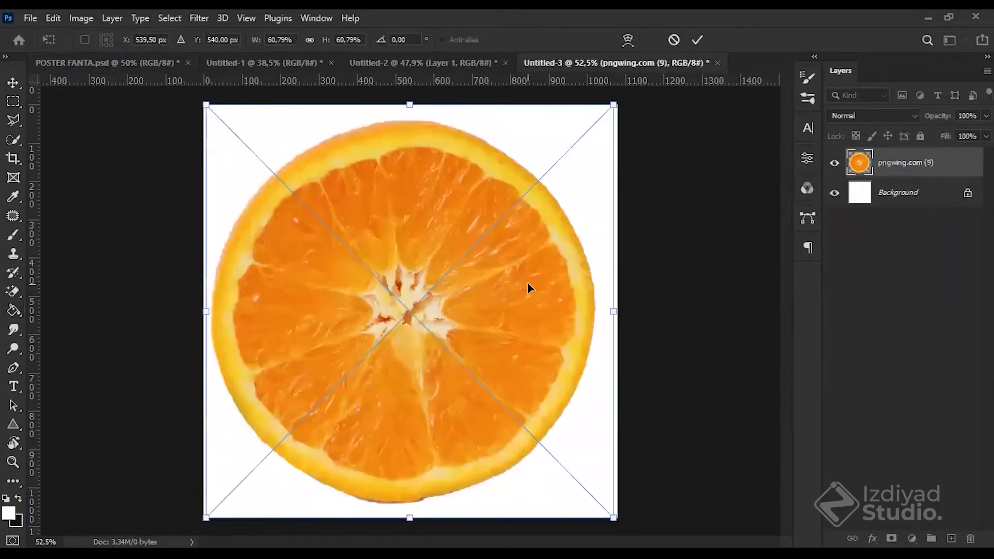
key(Return)
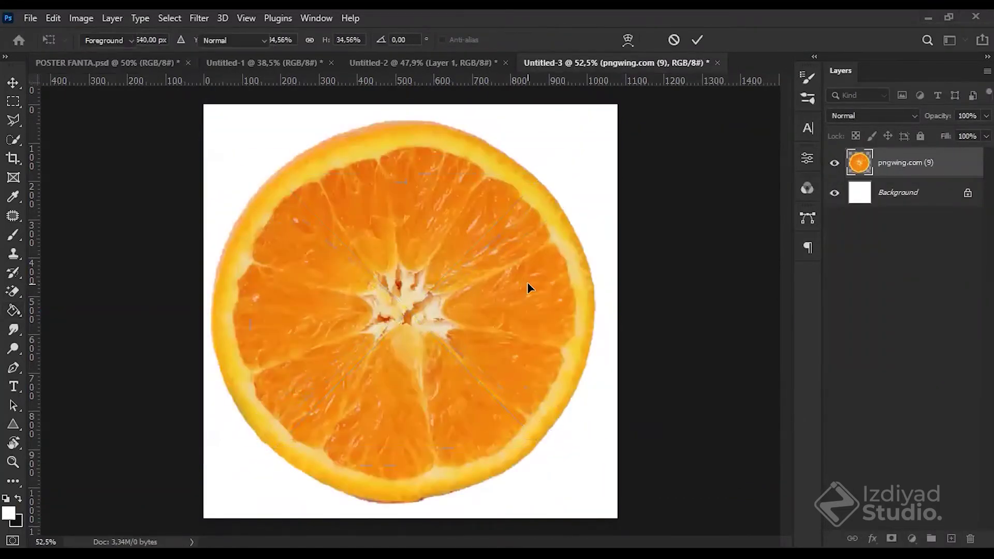
key(ctrl+t)
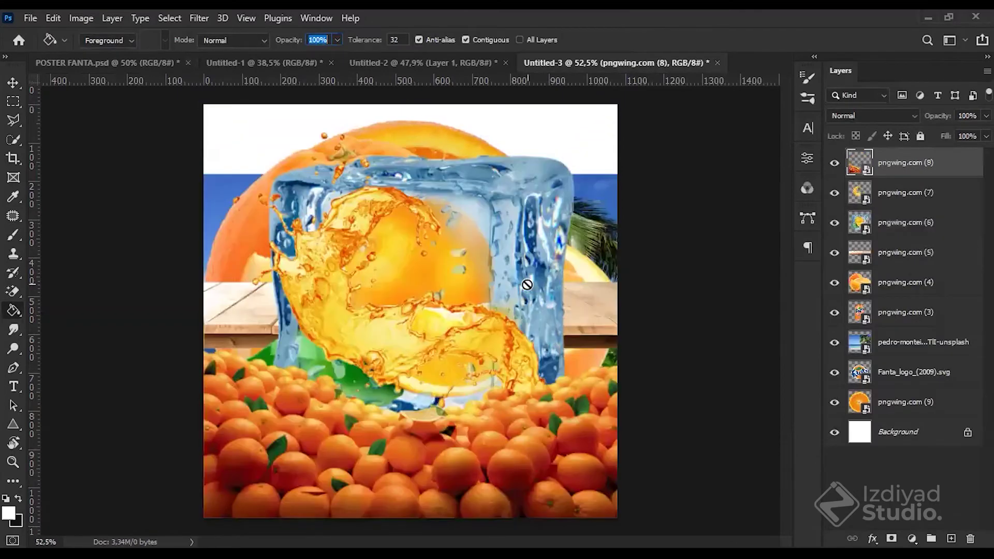
Step: Select all the placed layers from pngwing.com (9) up to pngwing.com (8), and clear the selection
click(906, 402)
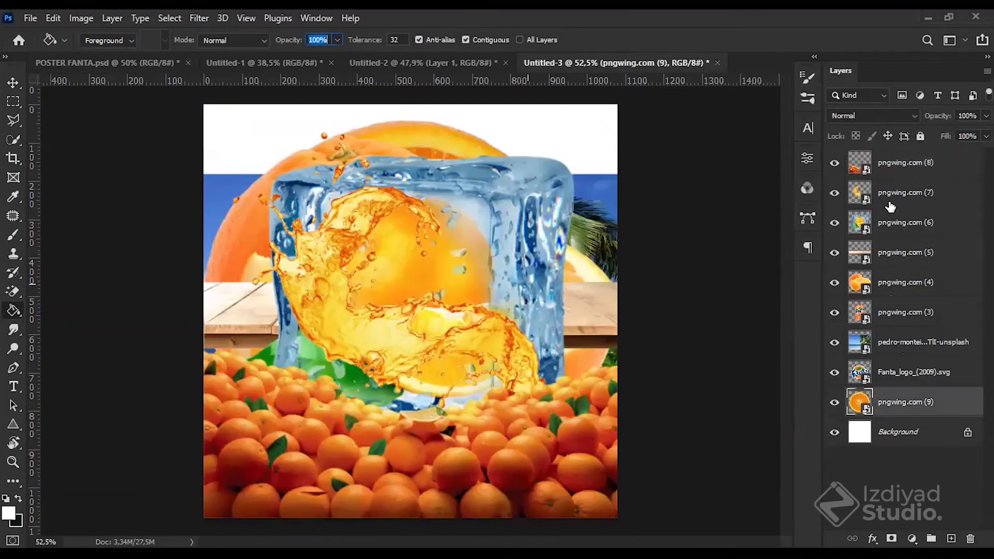
shift+click(908, 179)
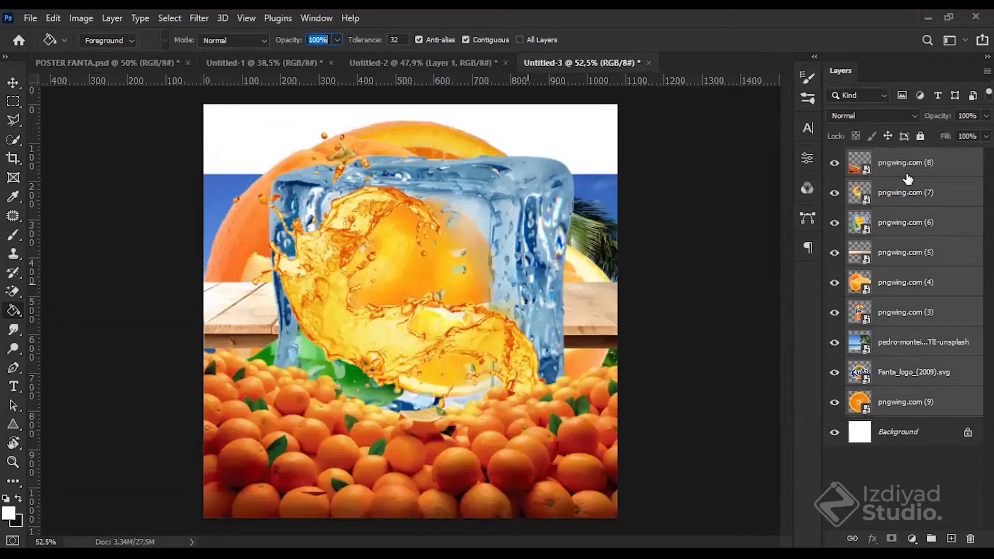
click(924, 399)
shift+click(915, 168)
click(914, 469)
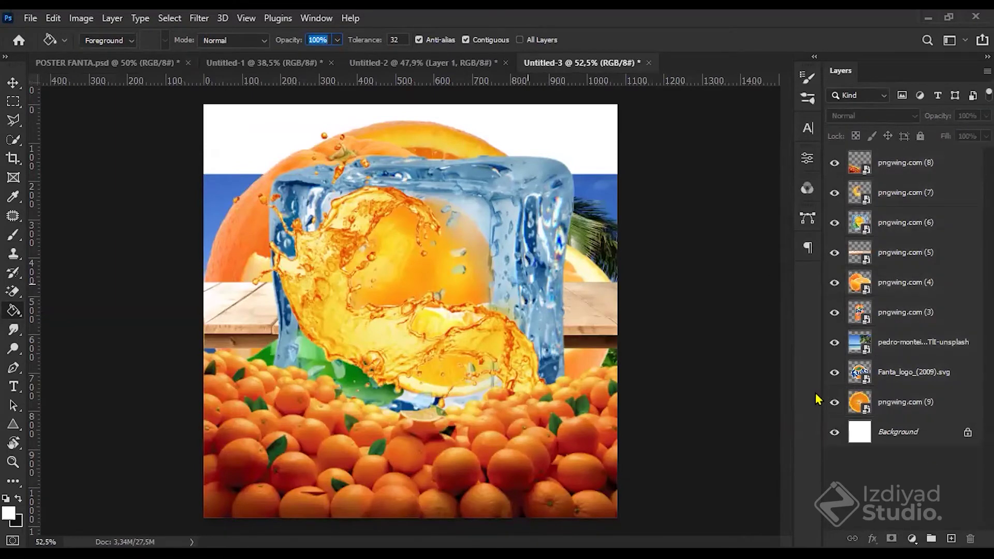
Step: Hide every placed layer except the beach photo
click(834, 402)
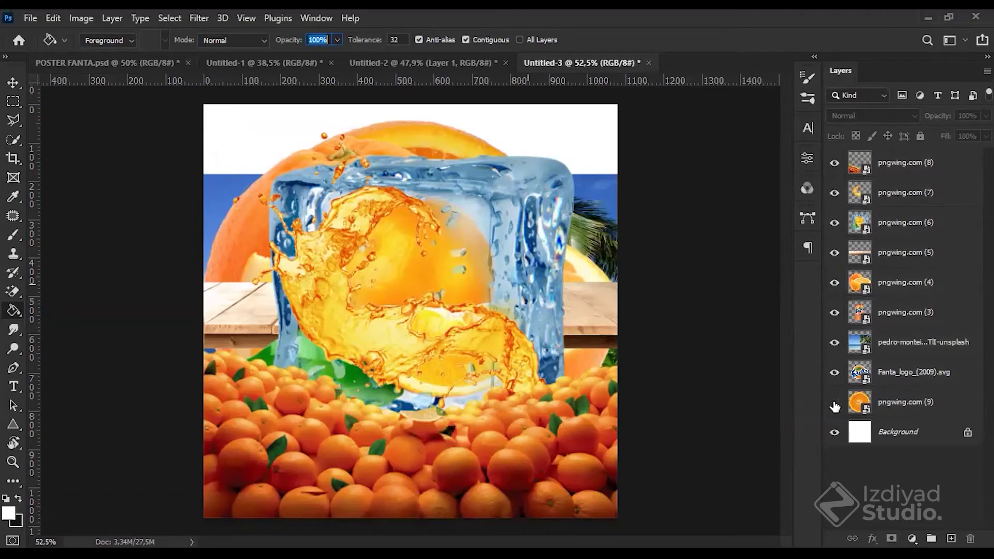
click(834, 372)
click(834, 313)
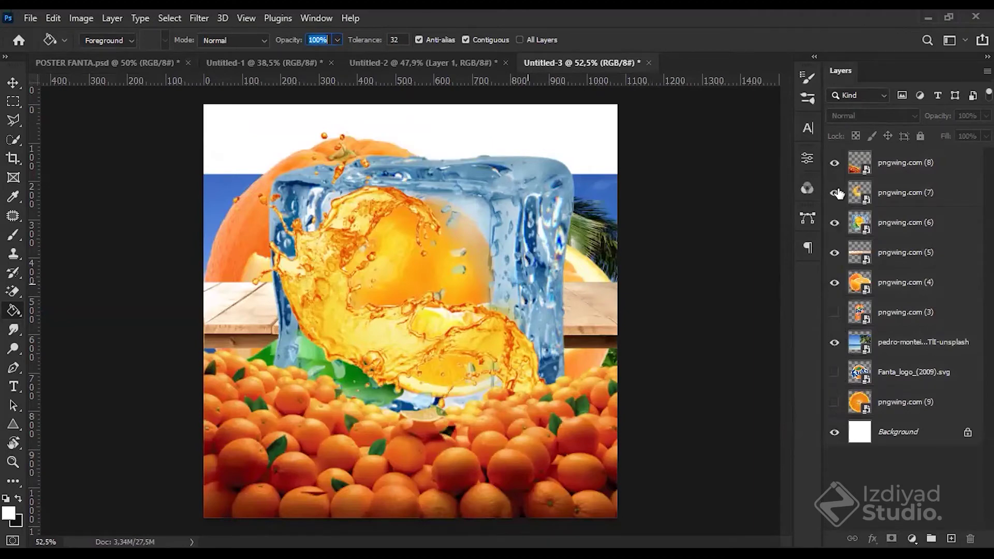
drag(834, 163, 834, 282)
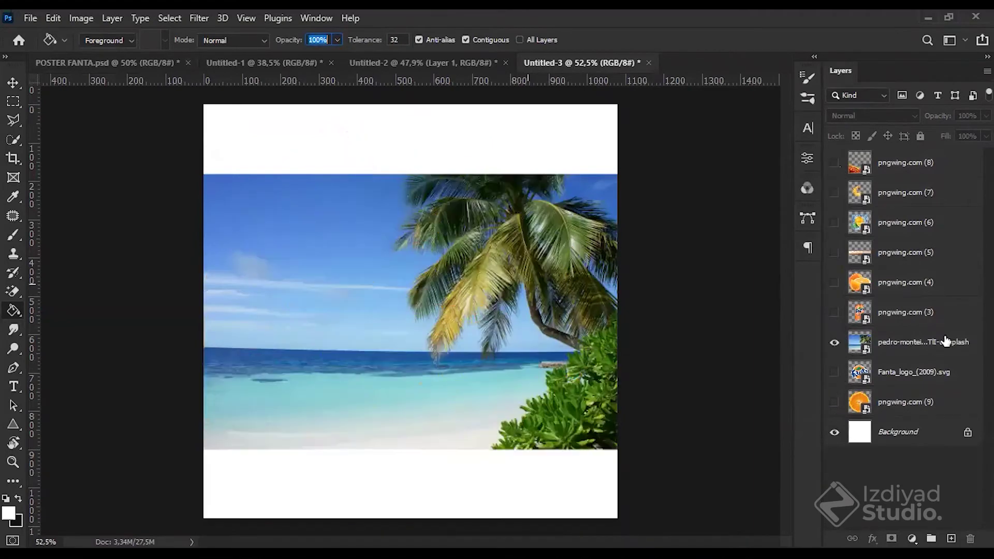
Step: Go through the placed image layers one after another, starting with the beach photo
click(946, 341)
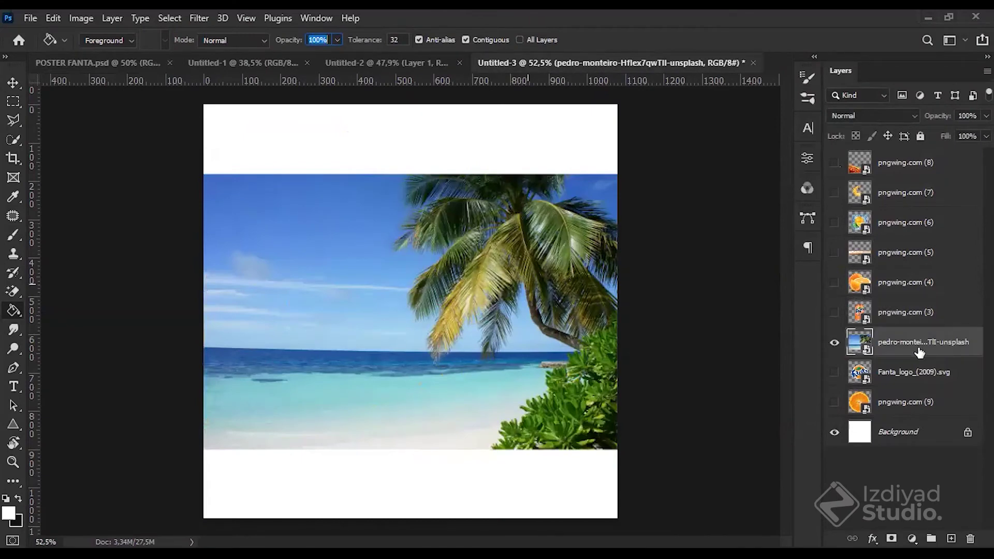
click(905, 397)
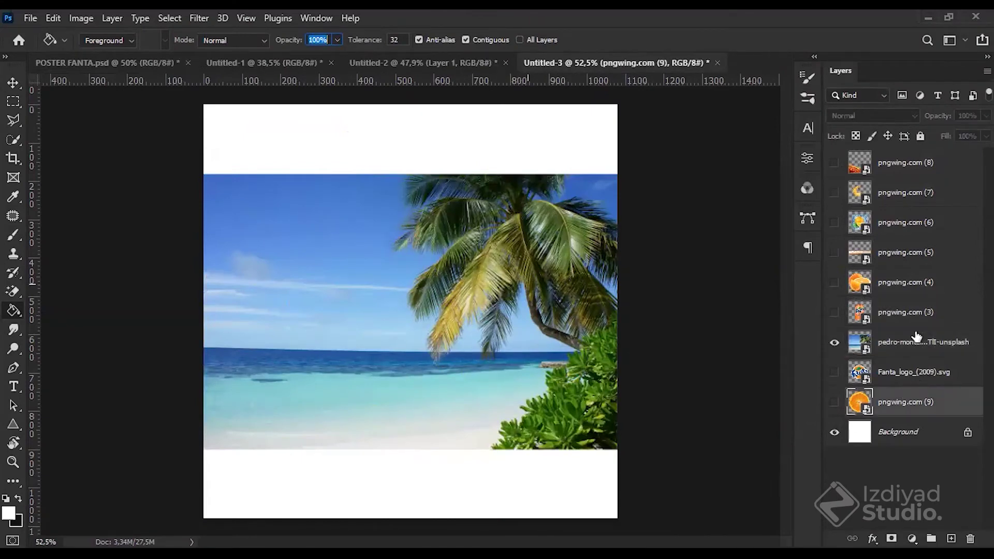
shift+click(915, 363)
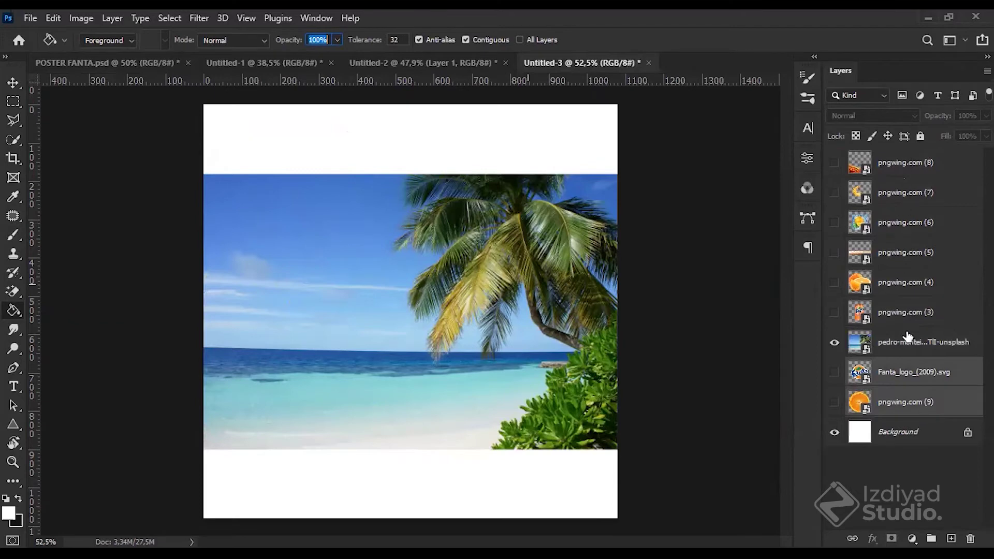
click(921, 303)
click(918, 173)
click(916, 223)
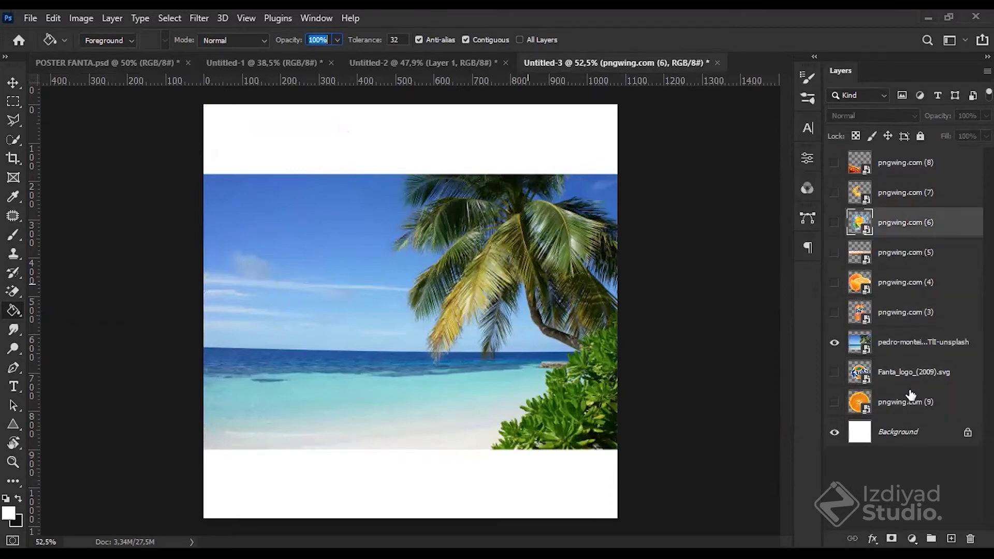
click(909, 285)
click(911, 164)
Step: Delete the pngwing.com (6) layer with the orange in an ice cube
click(919, 231)
key(BackSpace)
key(Return)
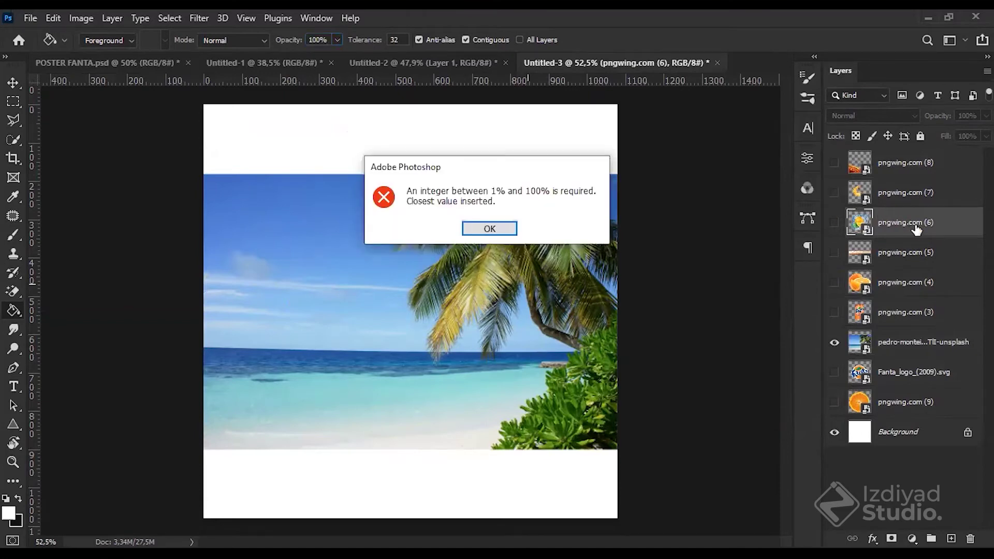
key(Return)
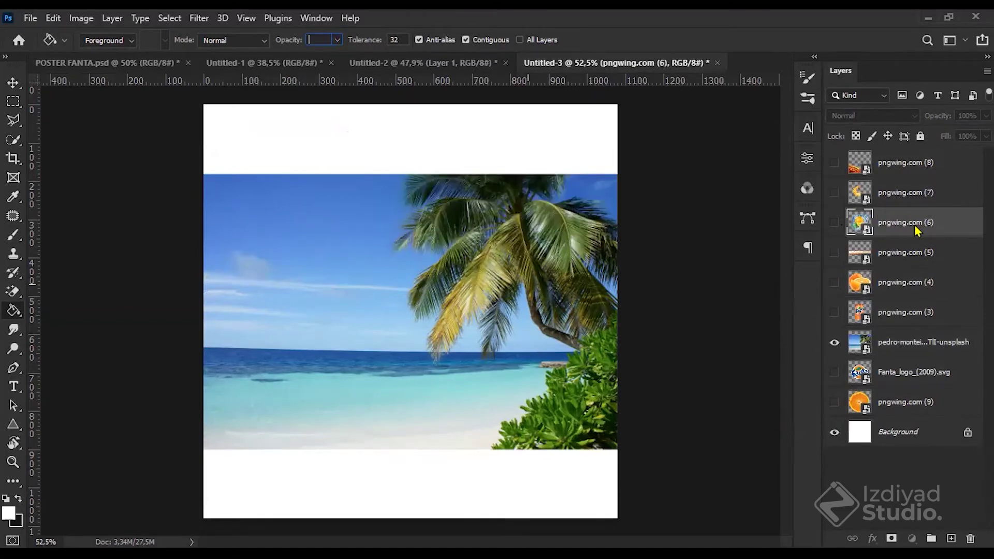
key(Return)
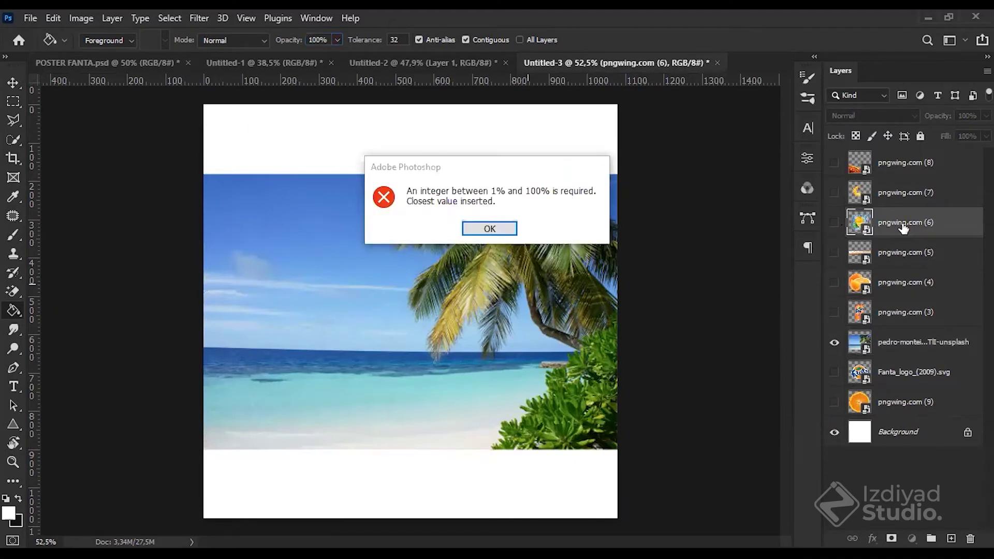
key(Return)
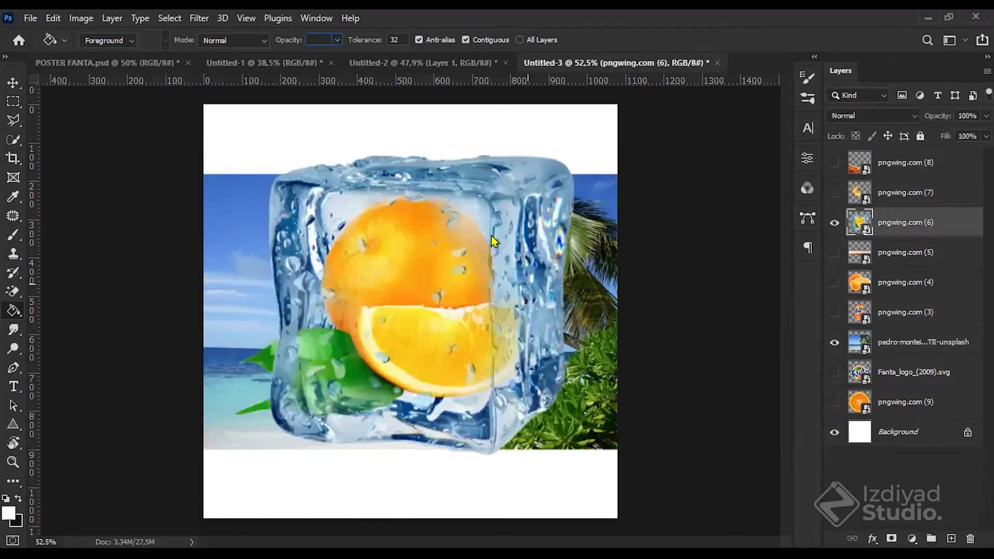
key(Return)
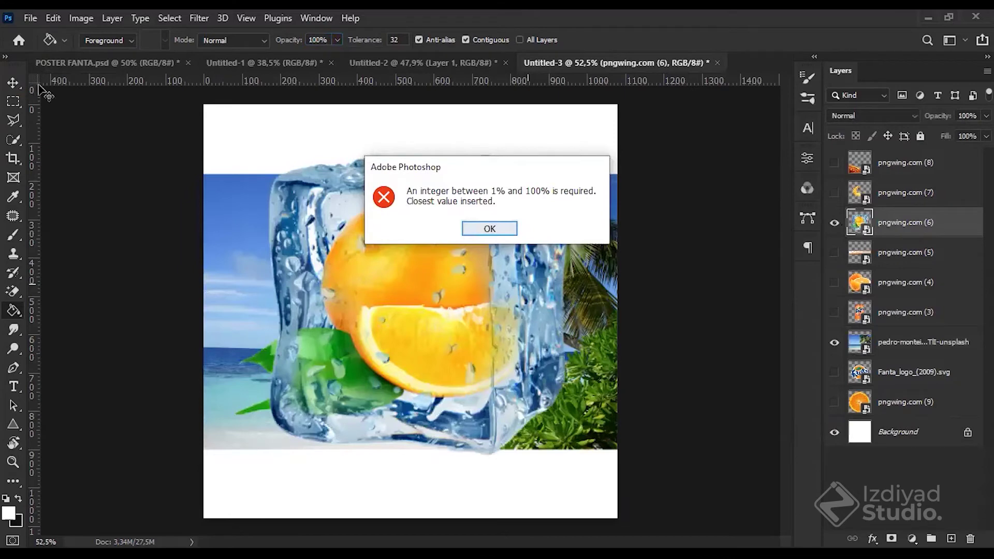
key(Return)
key(v)
key(Delete)
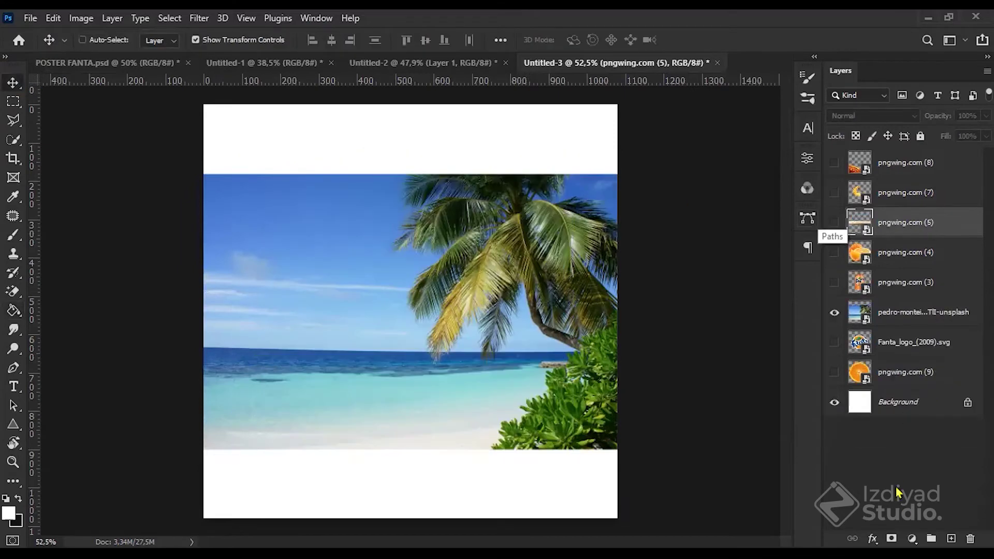
Step: Enlarge the beach photo proportionally with Free Transform until it covers the full height of the square canvas
click(914, 283)
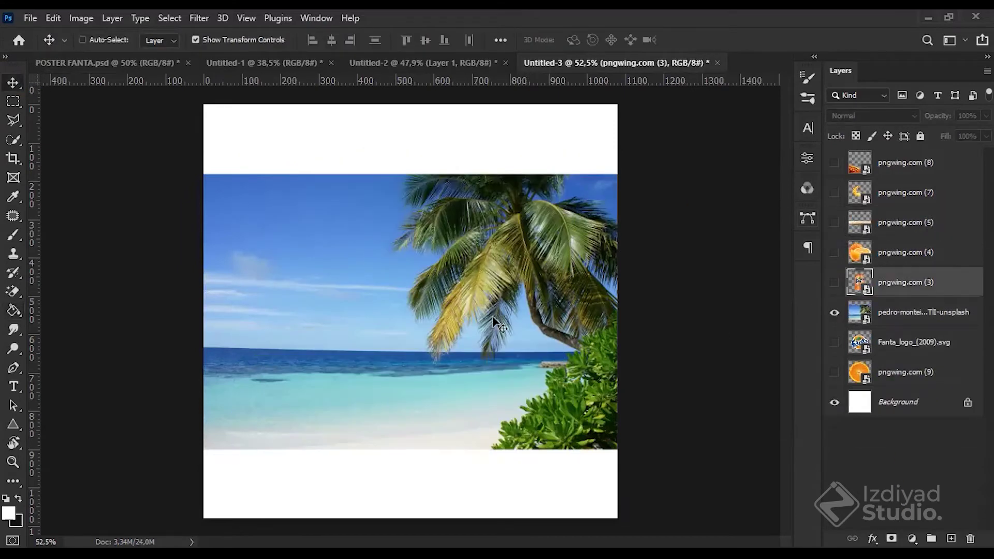
ctrl+click(534, 347)
scroll(552, 404, down, 2)
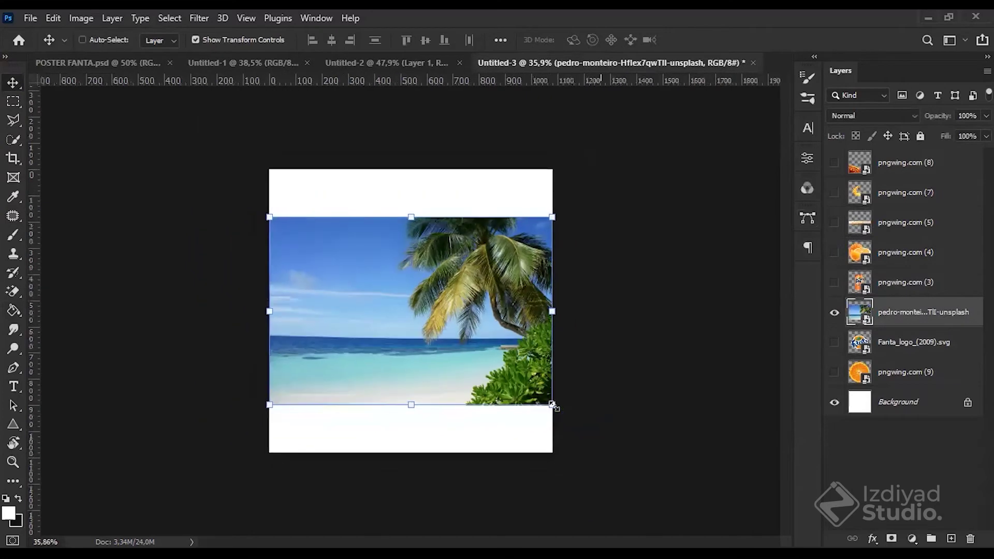
key(ctrl+t)
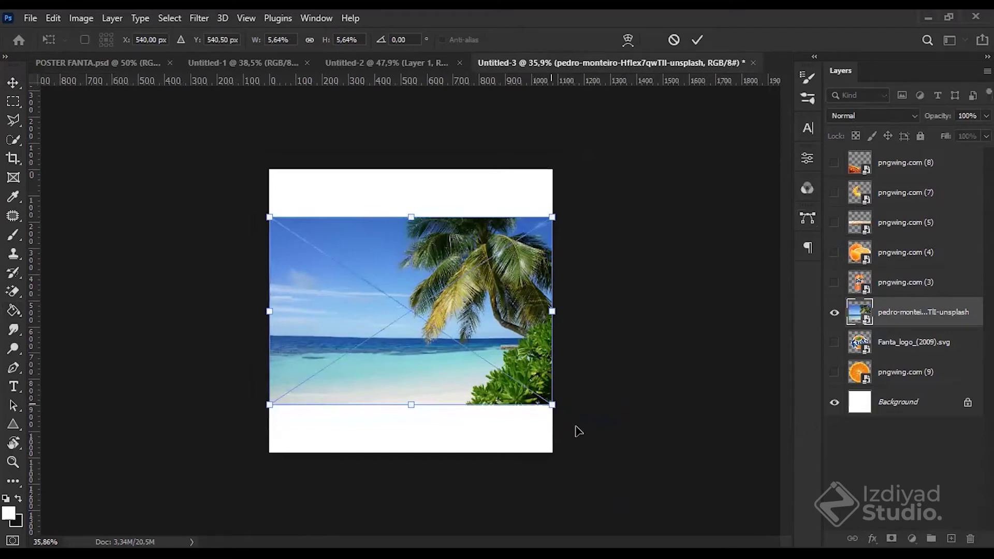
drag(515, 383, 514, 383)
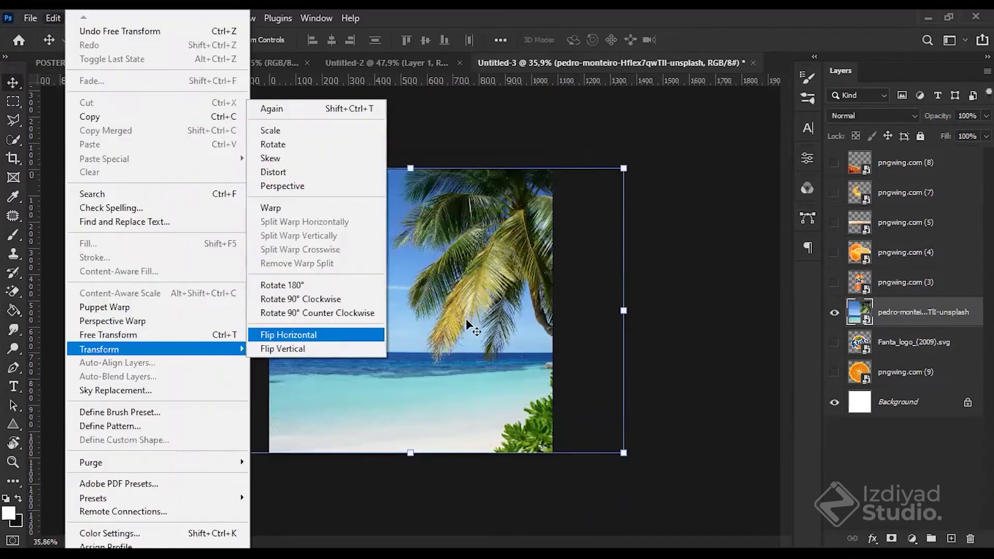
Step: Try flipping the beach photo horizontally, and restore its original orientation
key(Return)
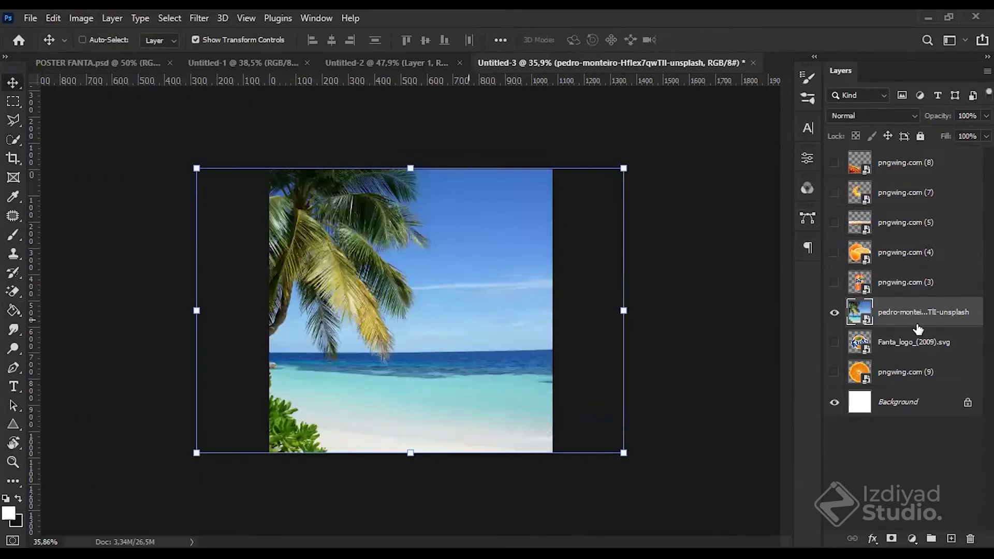
key(Escape)
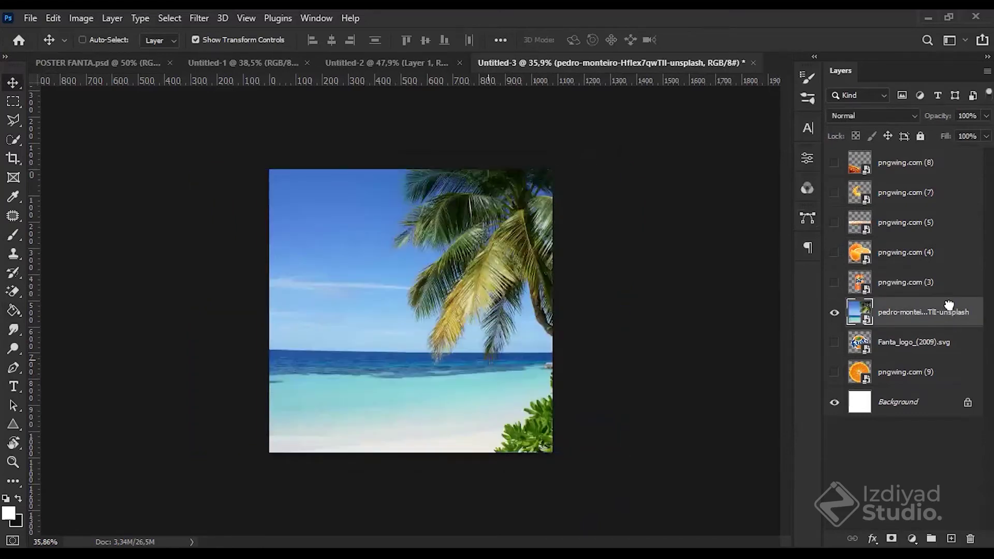
key(ctrl+t)
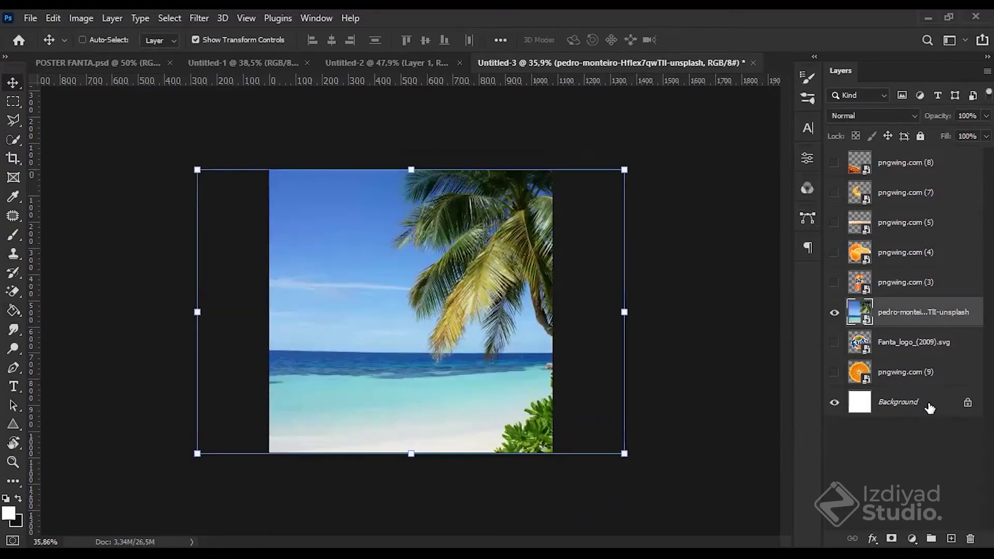
Step: Move the beach photo layer directly above Background and rename it Background Foto
drag(927, 416, 909, 408)
click(908, 408)
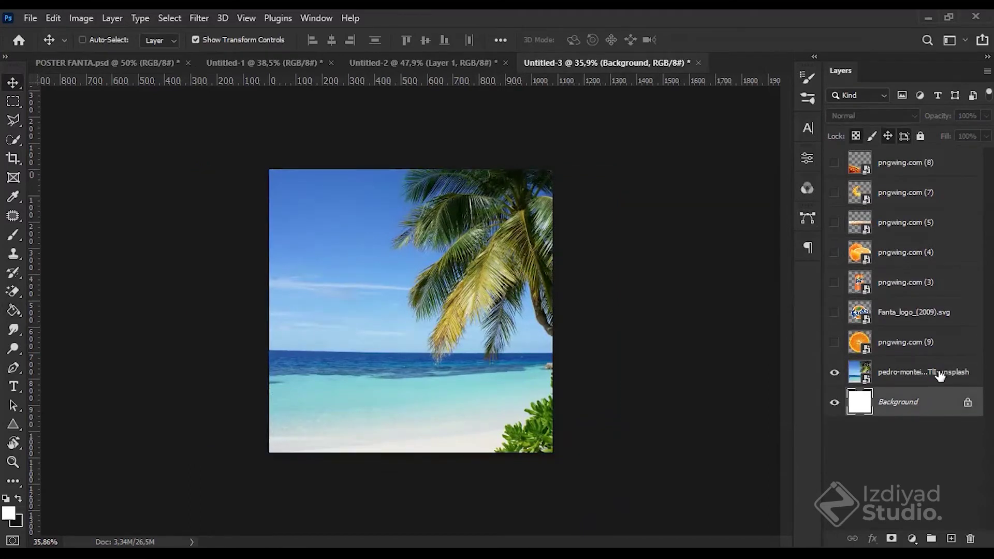
double_click(921, 372)
text(Background Foto)
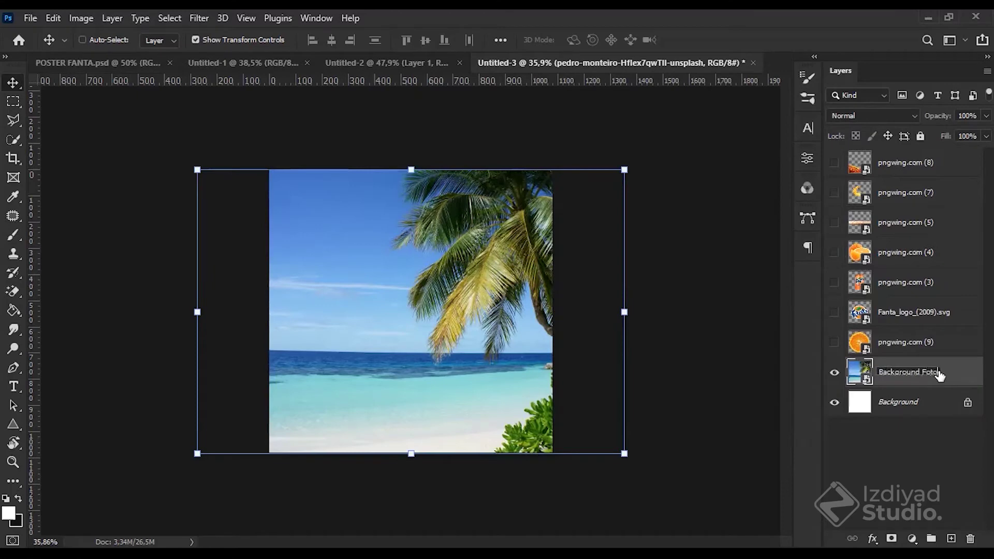
key(Return)
click(948, 464)
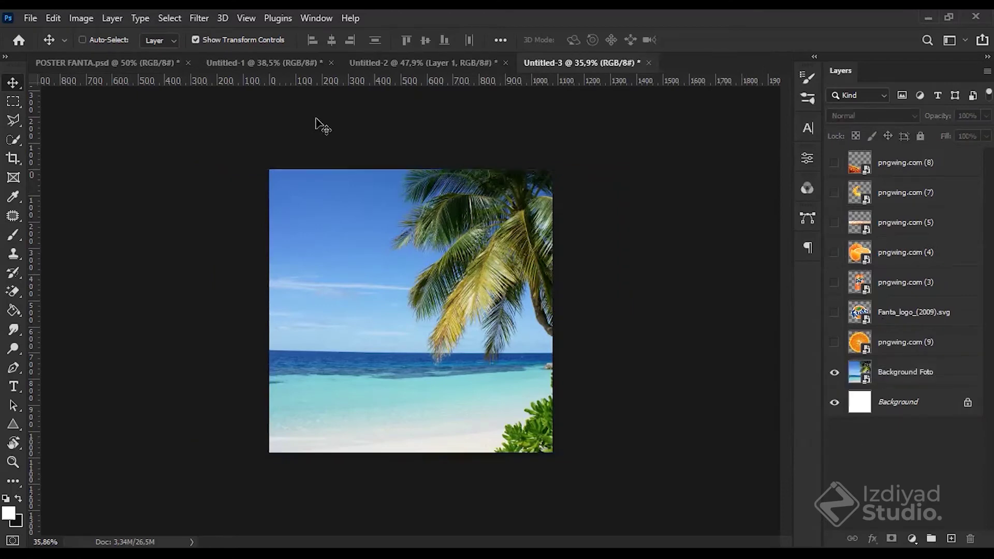
Step: Check the finished design in POSTER FANTA.psd, return to Untitled-3 and select the Background Foto layer
click(54, 62)
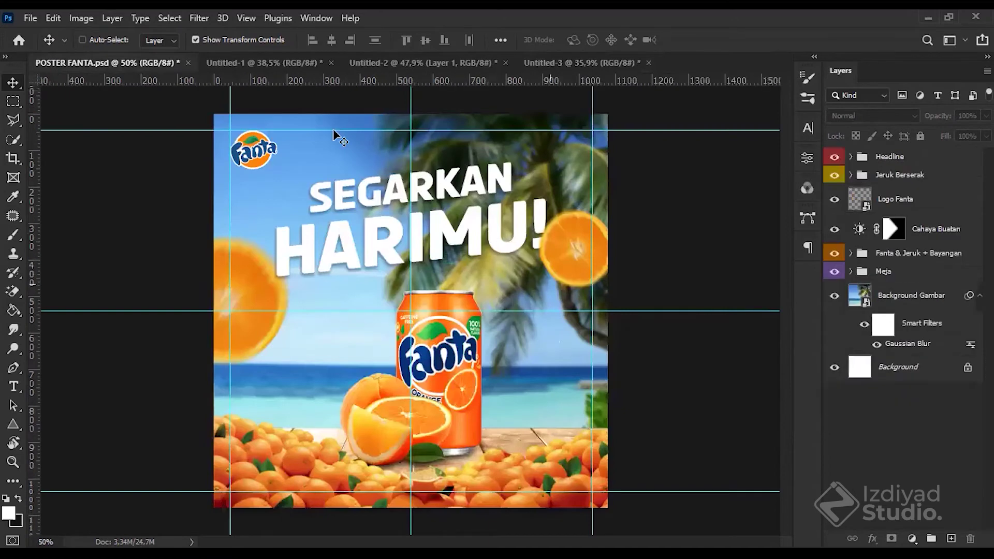
click(590, 63)
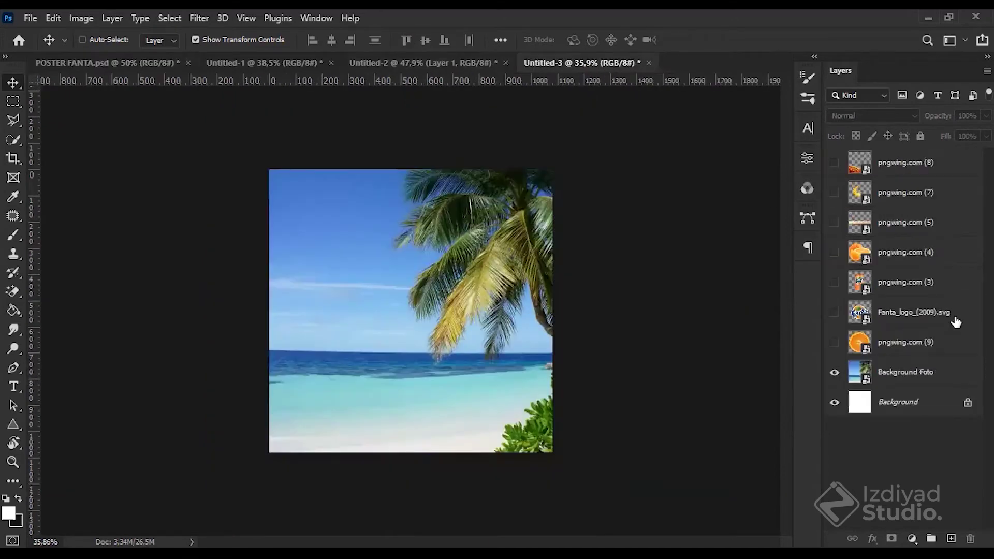
click(914, 372)
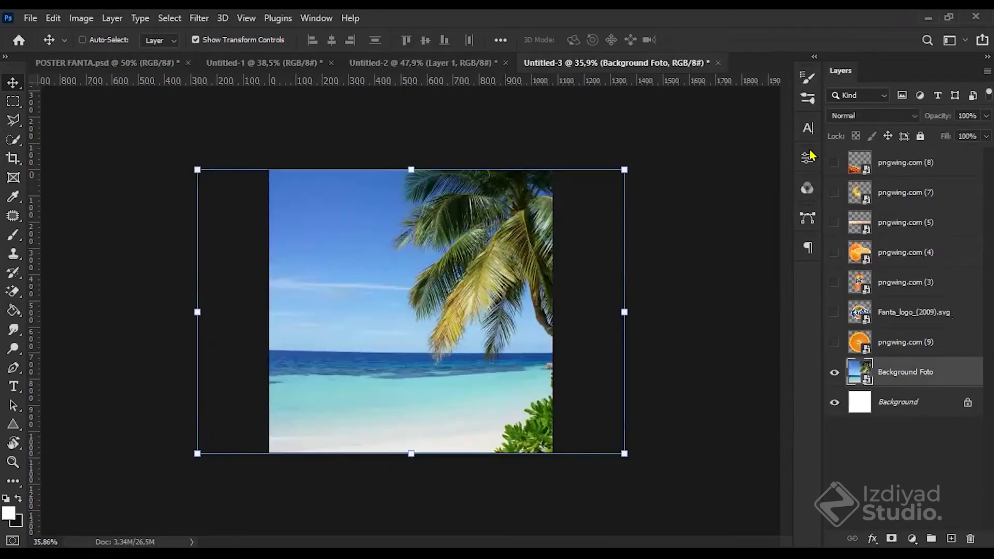
right_click(861, 381)
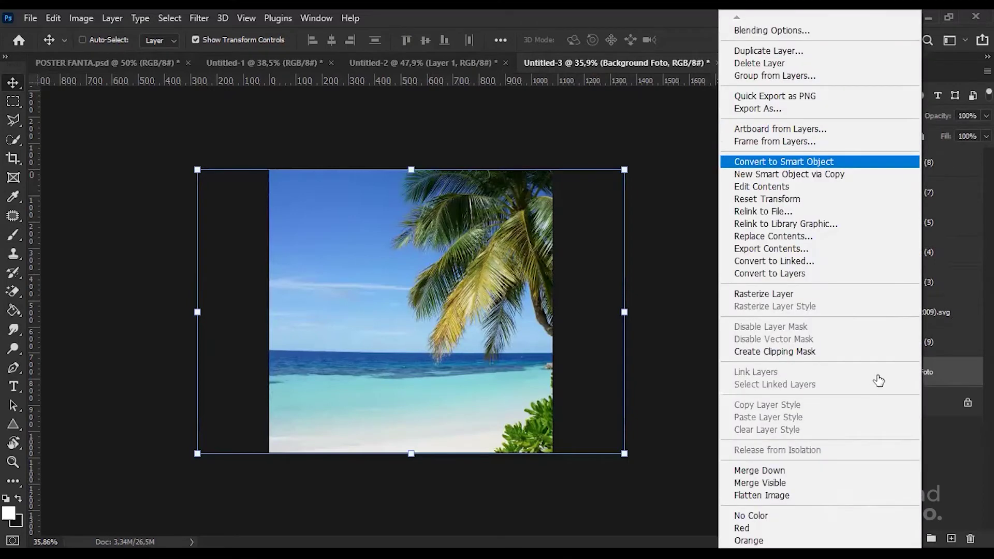
key(Escape)
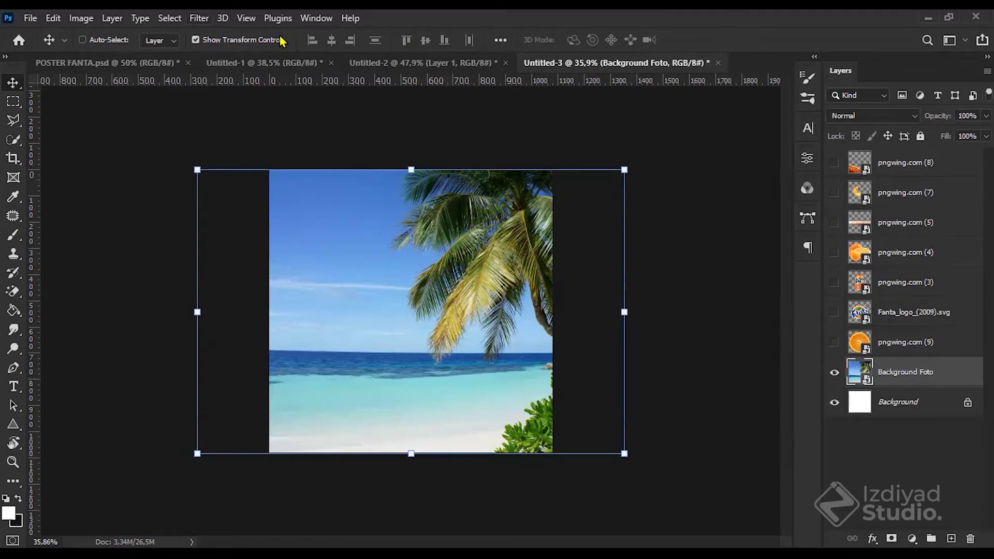
Step: Apply a light Gaussian Blur to Background Foto as a smart filter
click(199, 18)
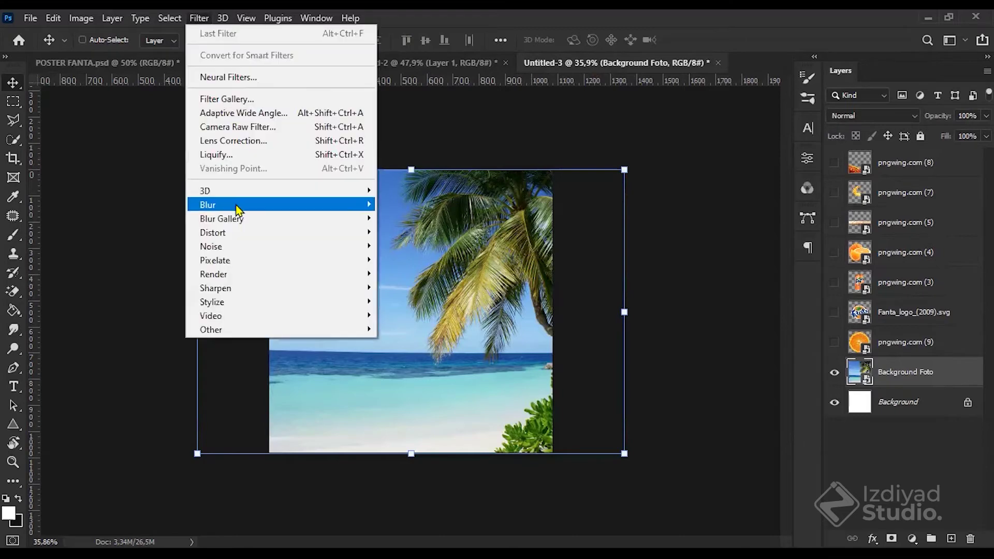
mouse_move(368, 205)
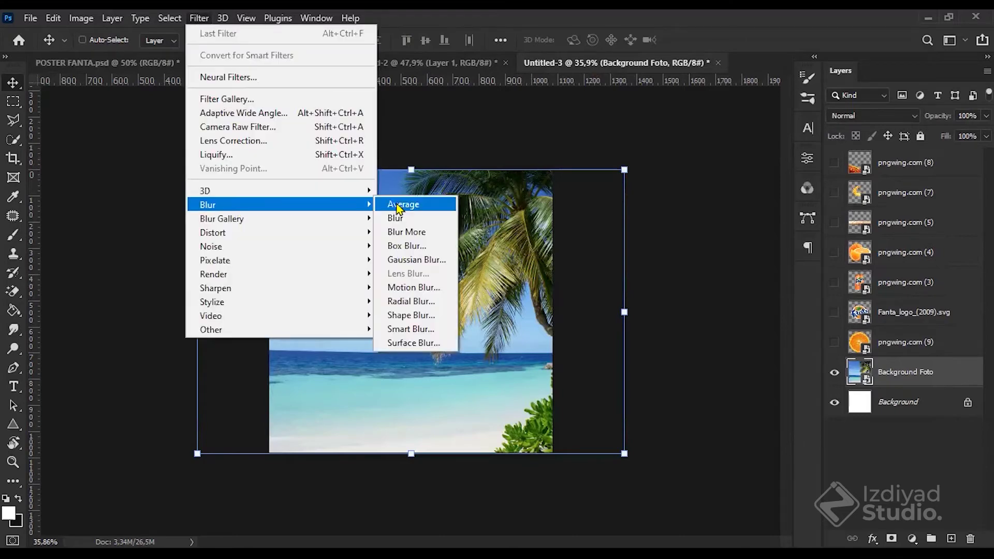
click(413, 262)
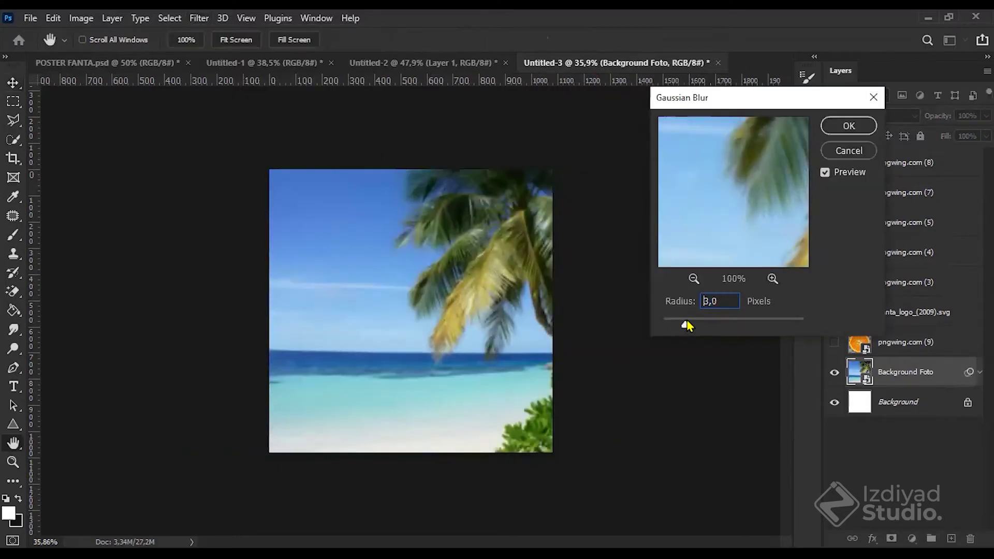
drag(687, 325, 689, 326)
key(Return)
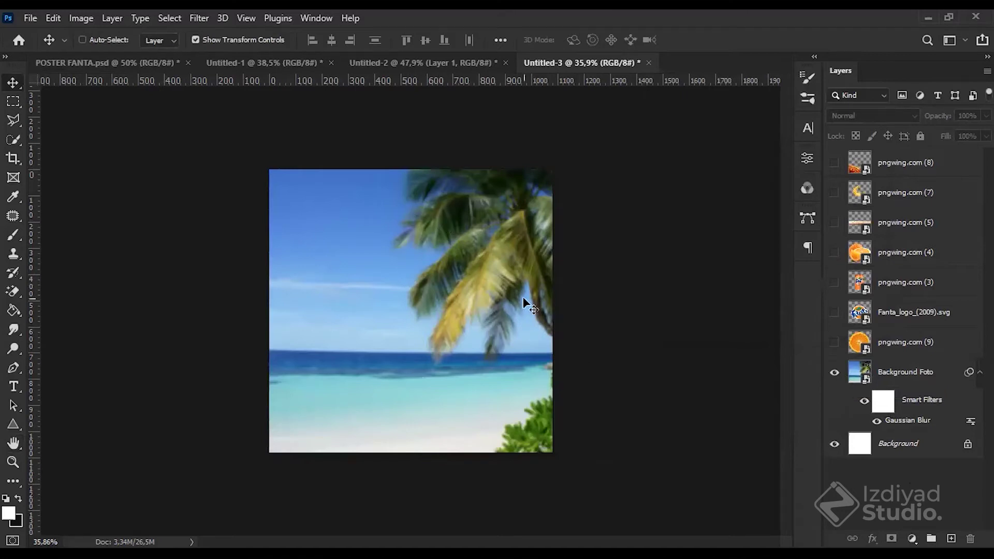
Step: Edit the Gaussian Blur smart filter on Background Foto and set its radius to 3.7 pixels
click(906, 422)
drag(691, 325, 692, 325)
drag(692, 326, 693, 328)
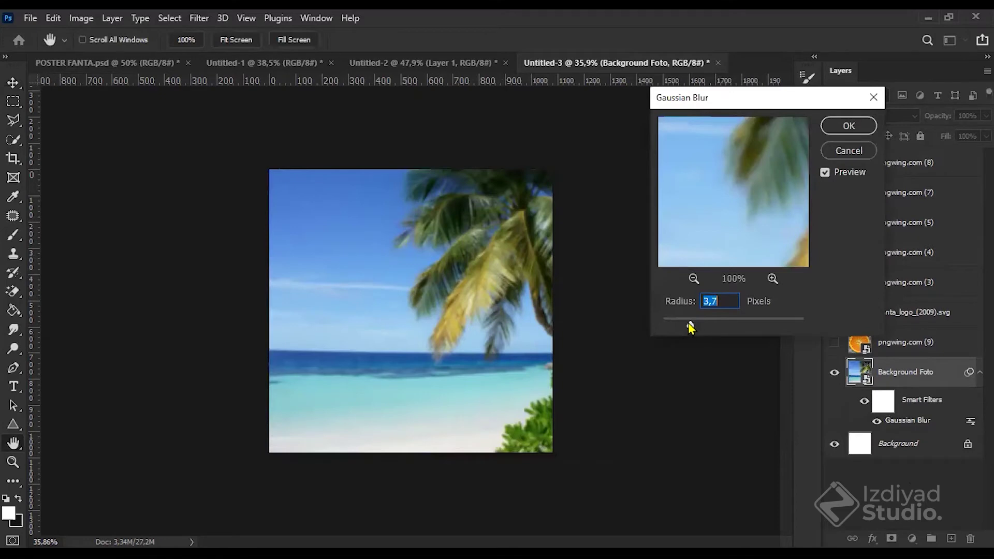
click(848, 127)
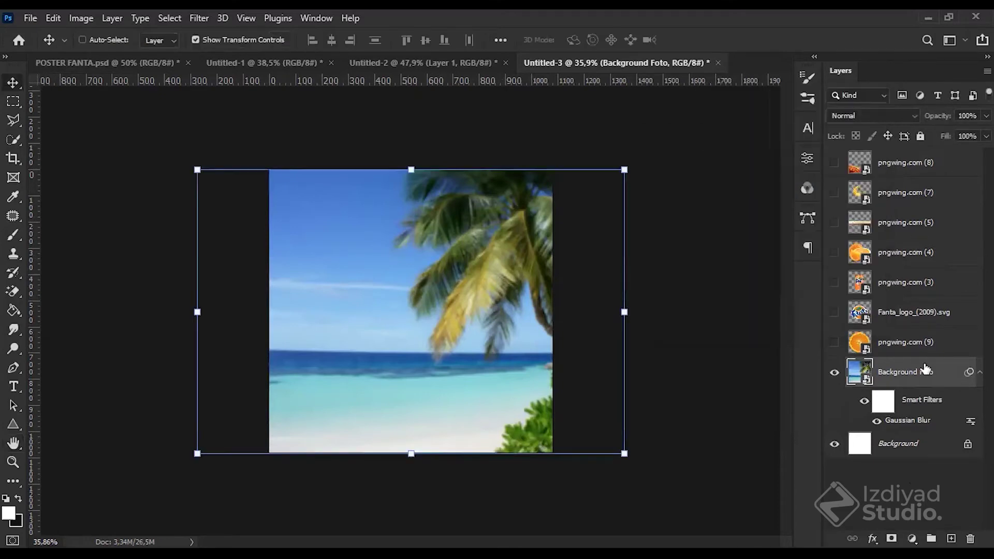
Step: Try rasterizing a duplicate of the Background Foto layer, and delete the duplicate
key(ctrl+j)
right_click(918, 377)
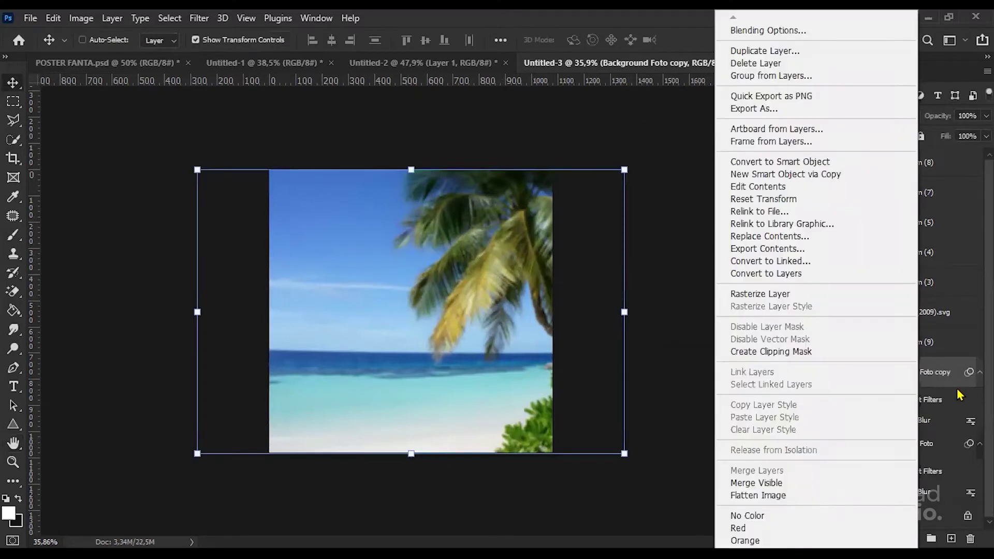
click(932, 369)
right_click(904, 367)
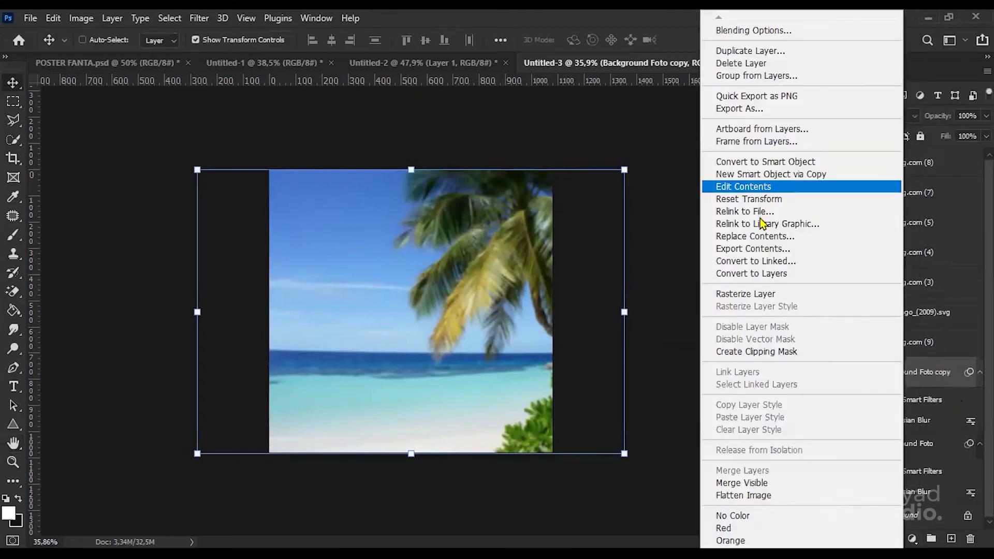
click(763, 294)
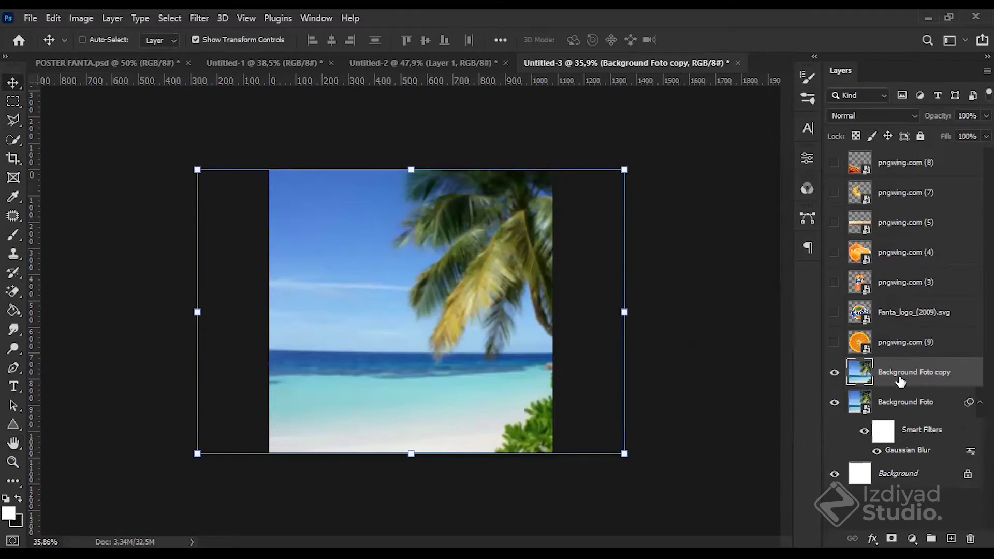
key(Delete)
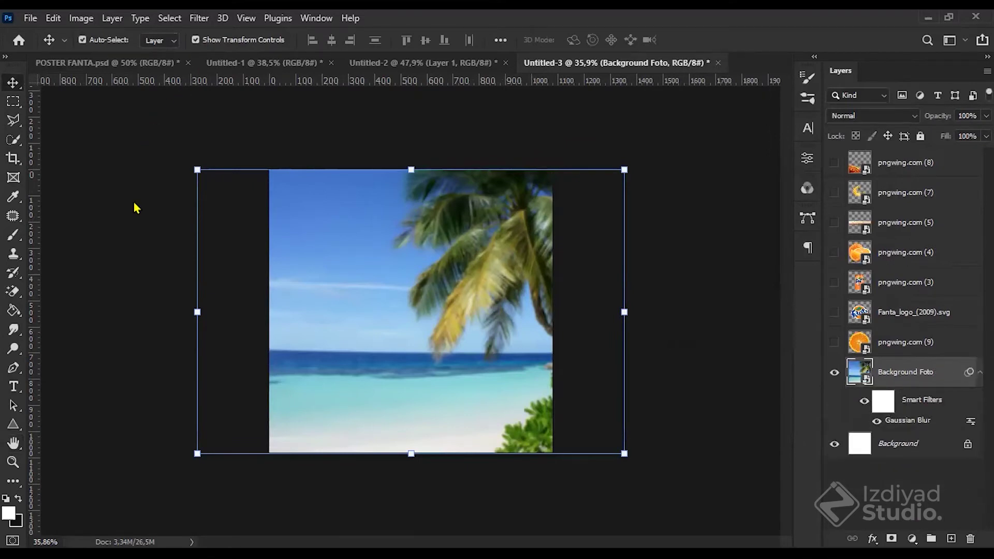
Step: Open the original beach photo JPG from the BAHAN STUDI KASUS folder as a separate document
key(ctrl+o)
double_click(188, 265)
click(269, 173)
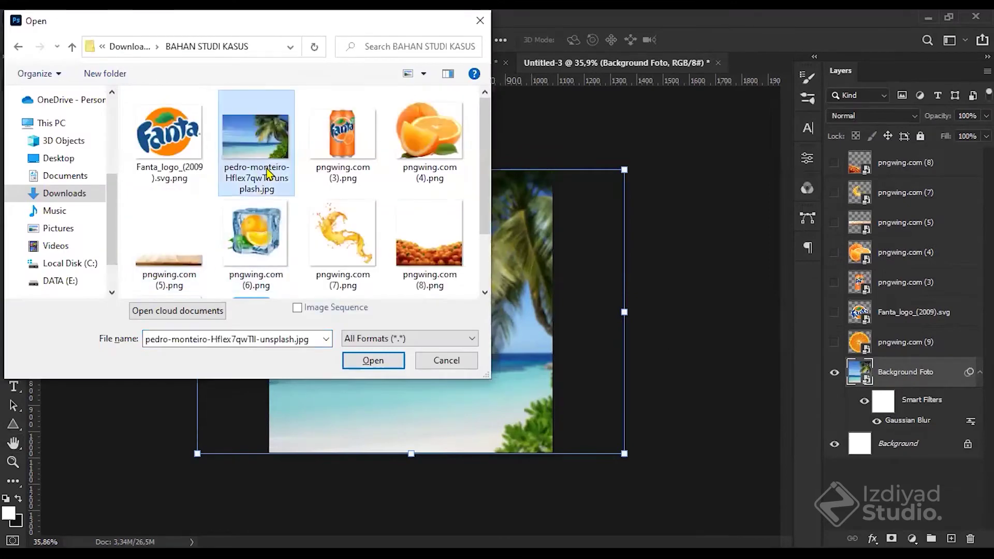
double_click(269, 173)
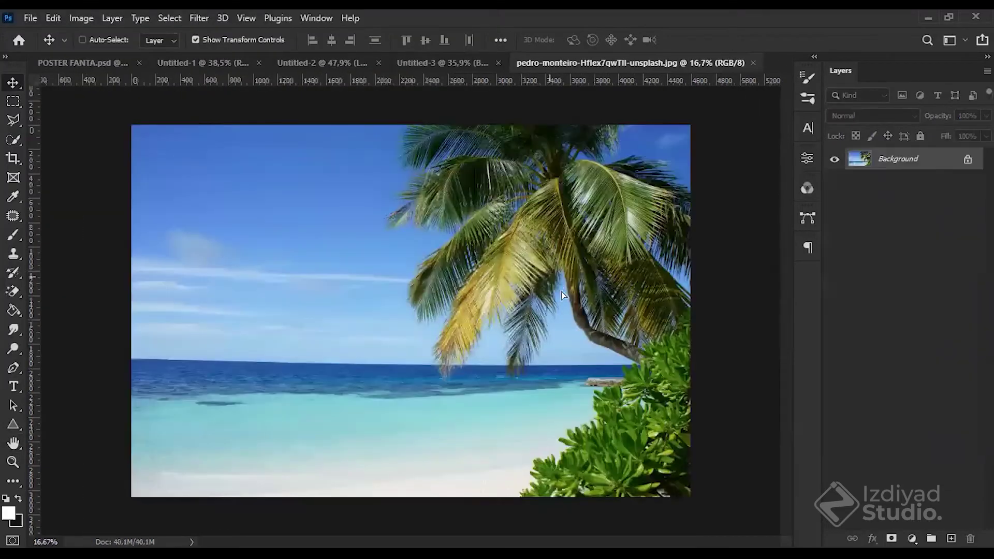
Step: Copy the beach photo into Untitled-3 as a raster layer above Background Foto and scale it down to cover the canvas
drag(563, 295, 474, 360)
key(ctrl+0)
key(ctrl+t)
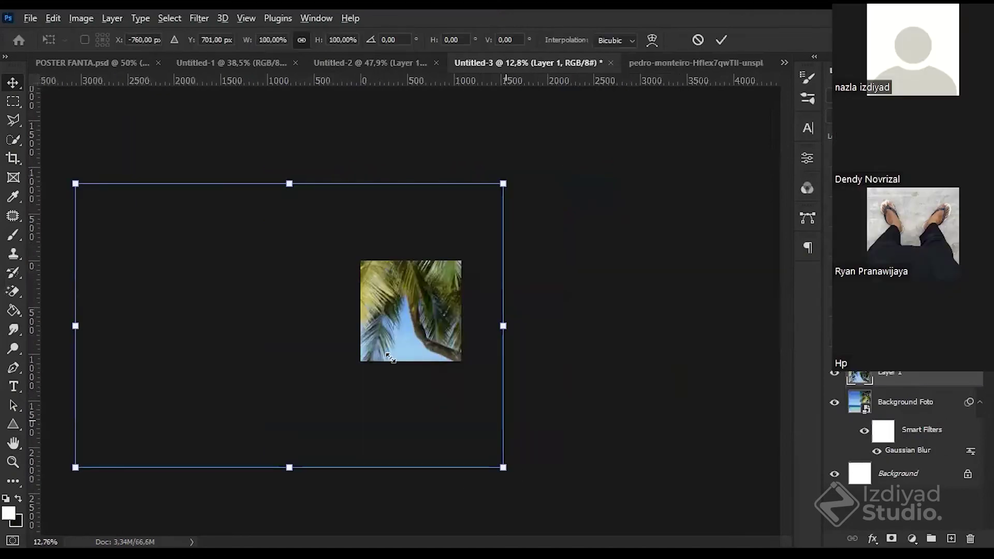
drag(505, 388, 477, 361)
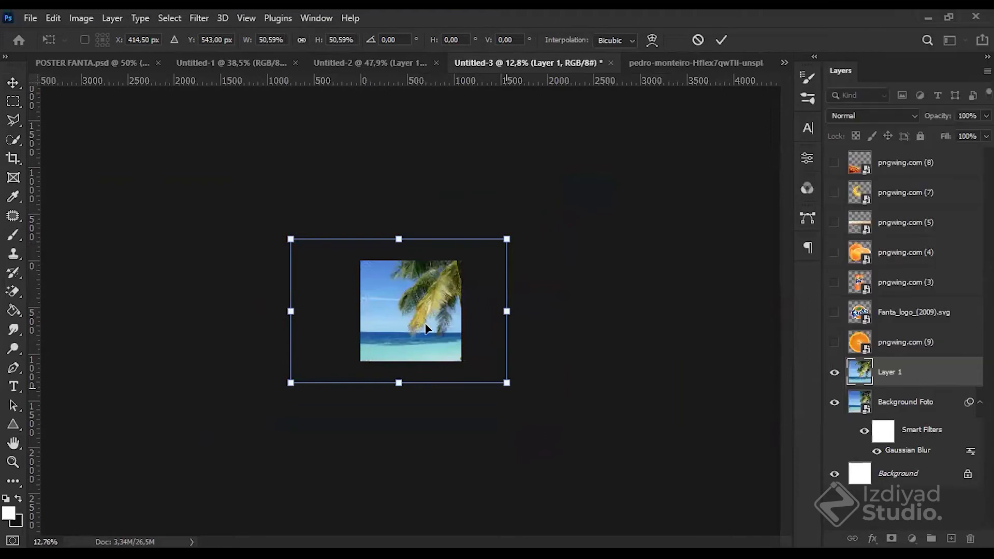
key(Return)
scroll(451, 358, up, 3)
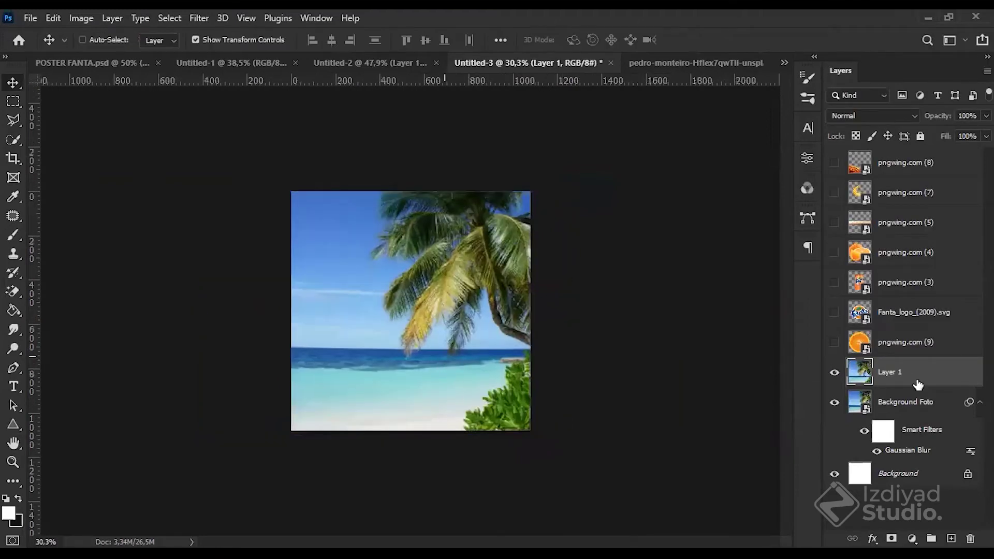
Step: Try a 4.2-pixel Gaussian Blur on the raster Layer 1, and delete that layer
click(873, 378)
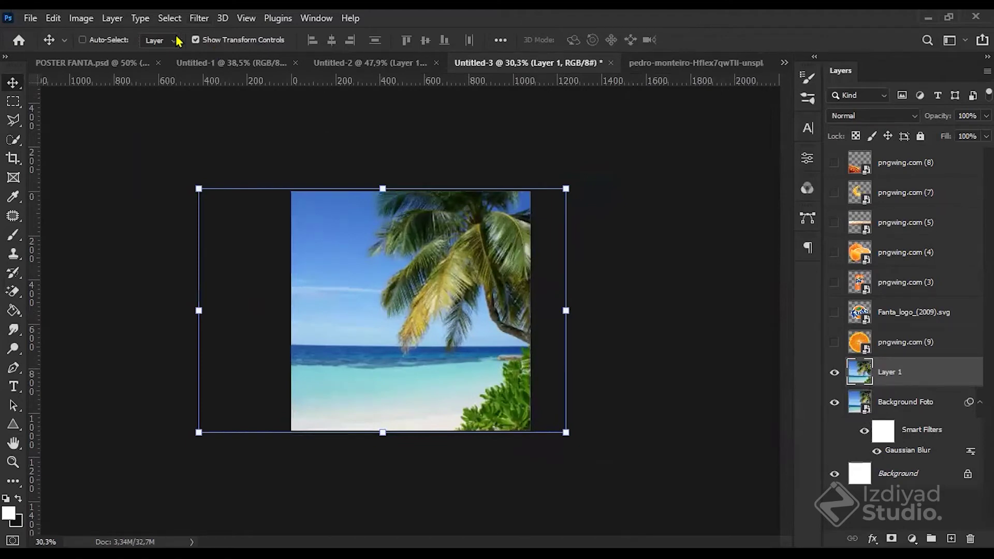
click(199, 18)
mouse_move(280, 205)
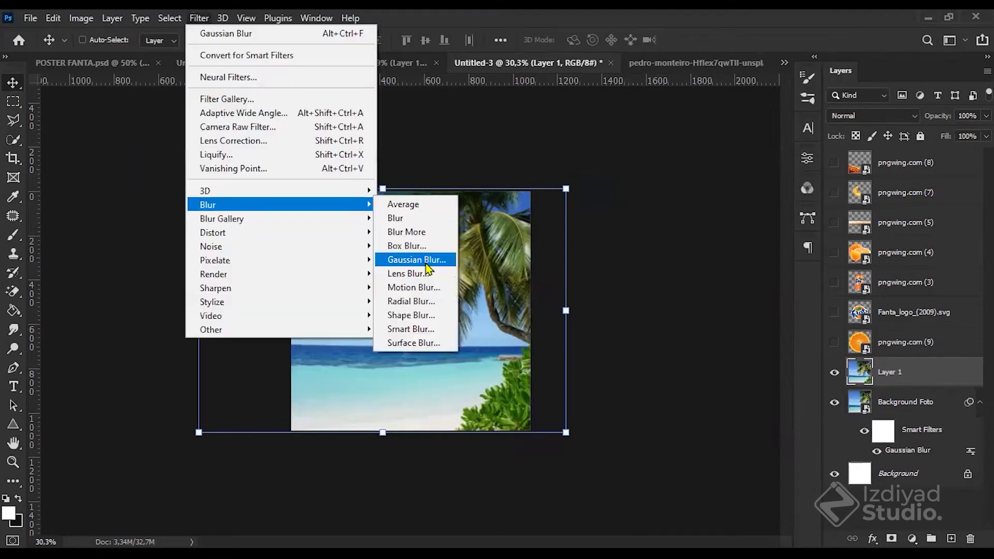
key(Return)
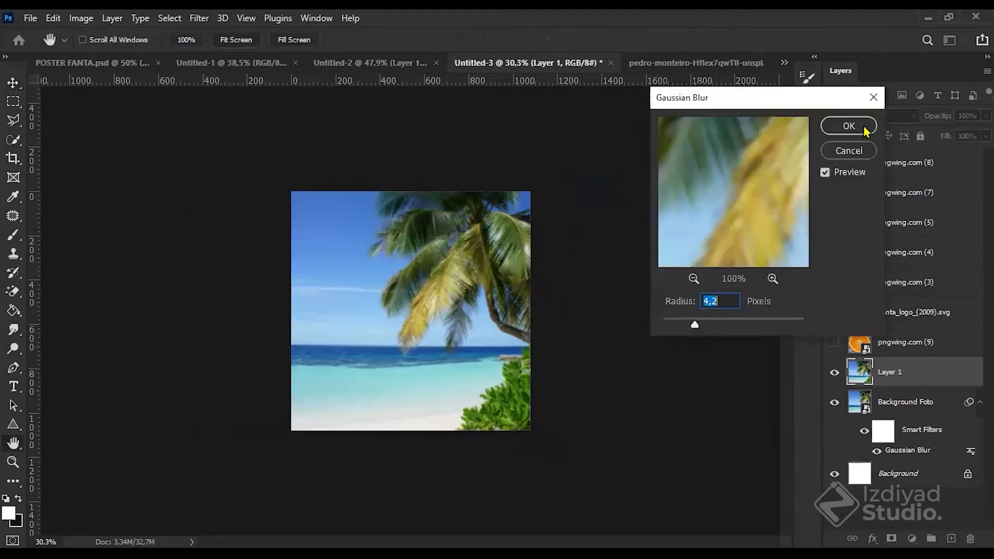
click(849, 125)
key(v)
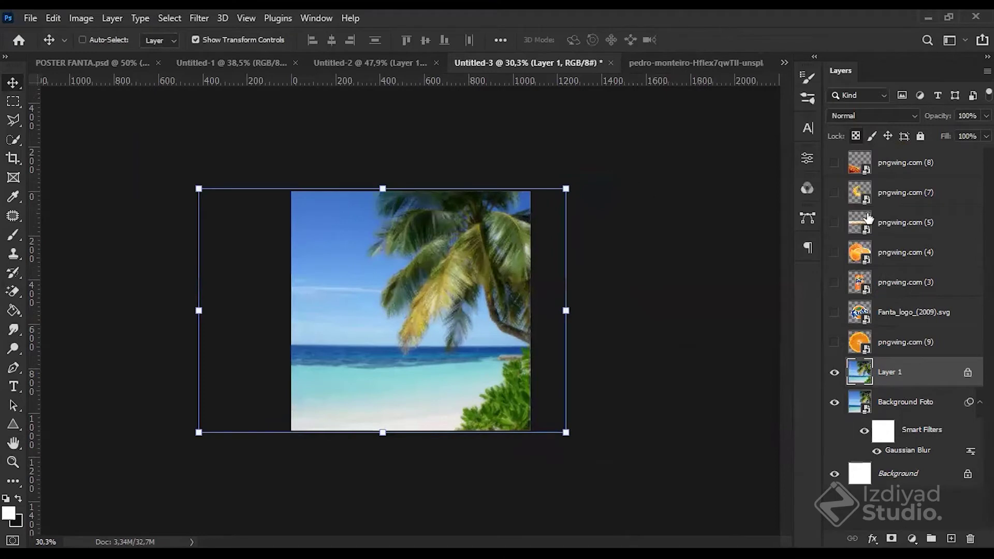
click(856, 137)
key(Delete)
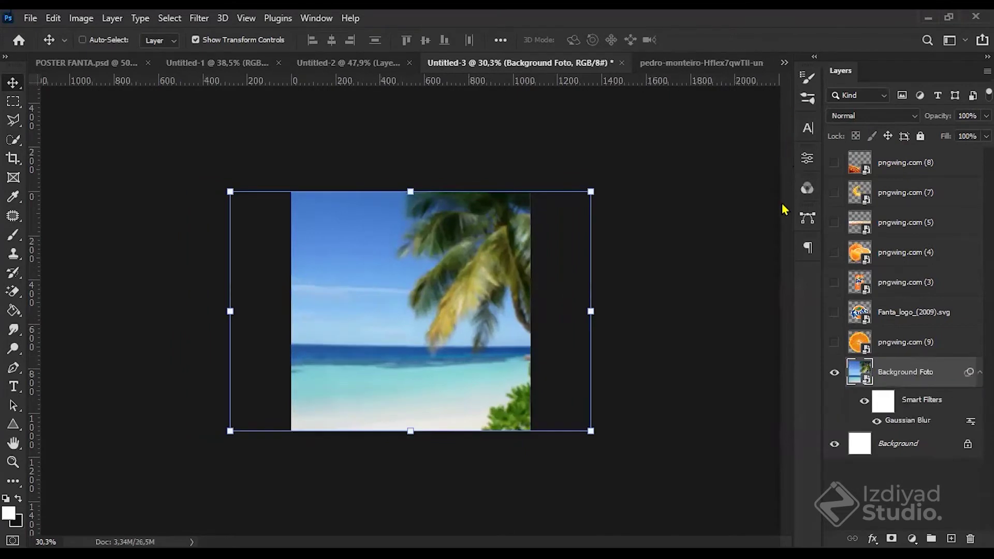
Step: Set the radius of the Gaussian Blur smart filter on Background Foto to 3.5 pixels
right_click(783, 188)
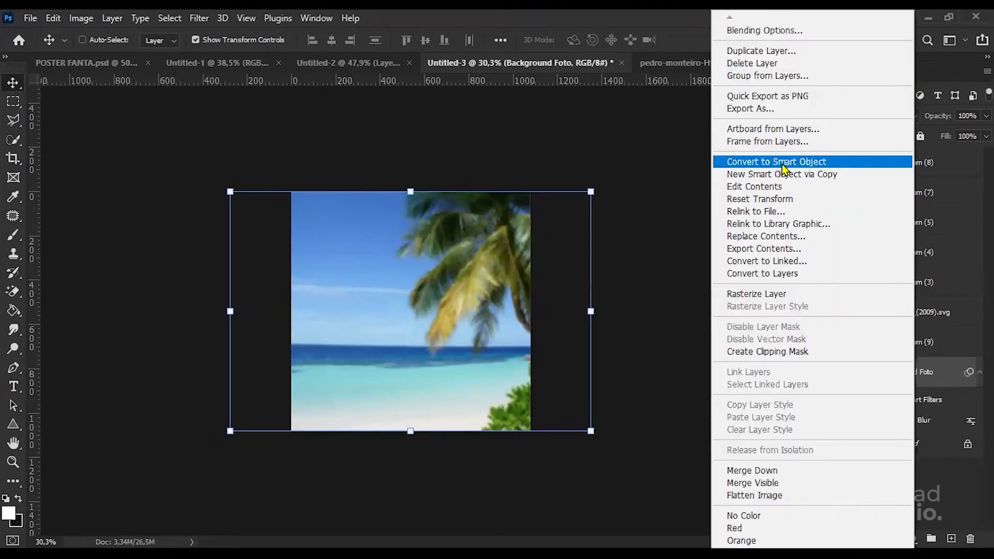
click(911, 422)
double_click(911, 422)
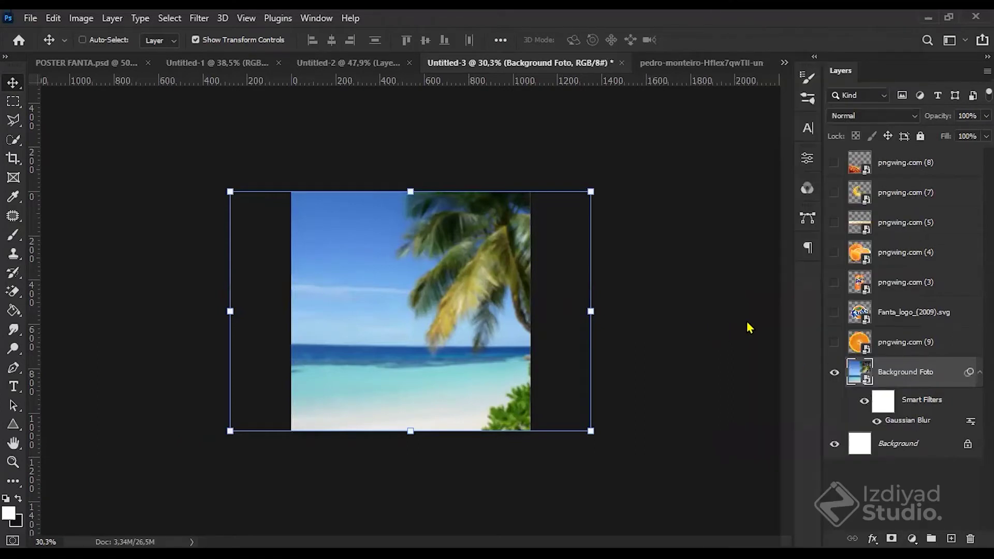
drag(765, 325, 689, 325)
click(848, 126)
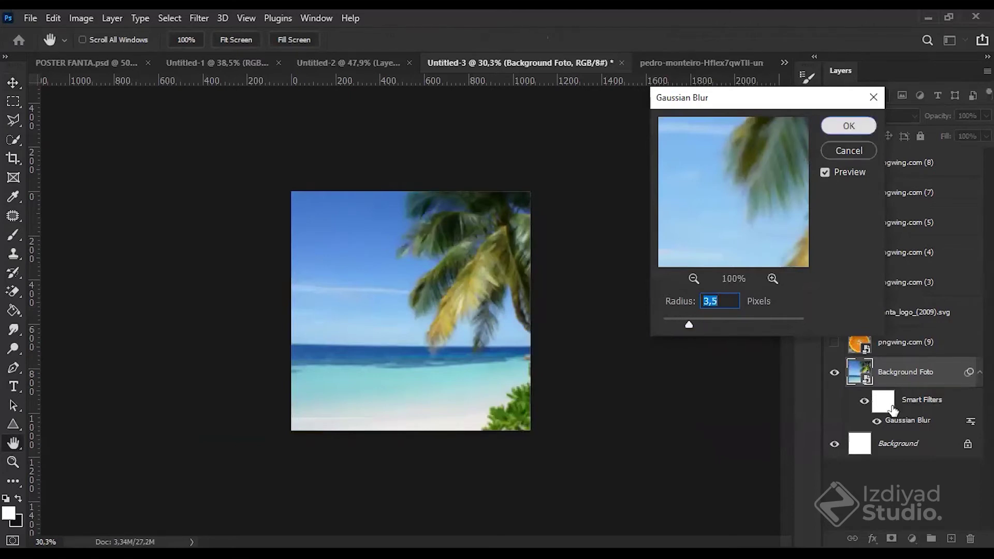
key(v)
click(900, 500)
Step: Close the beach photo, Untitled-2 and Untitled-1 documents without saving changes
click(105, 64)
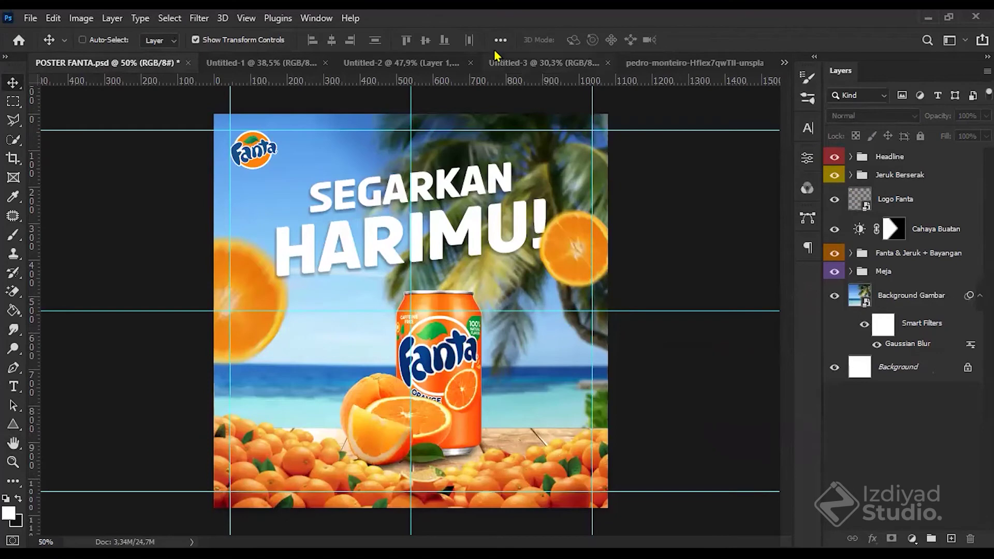
click(747, 66)
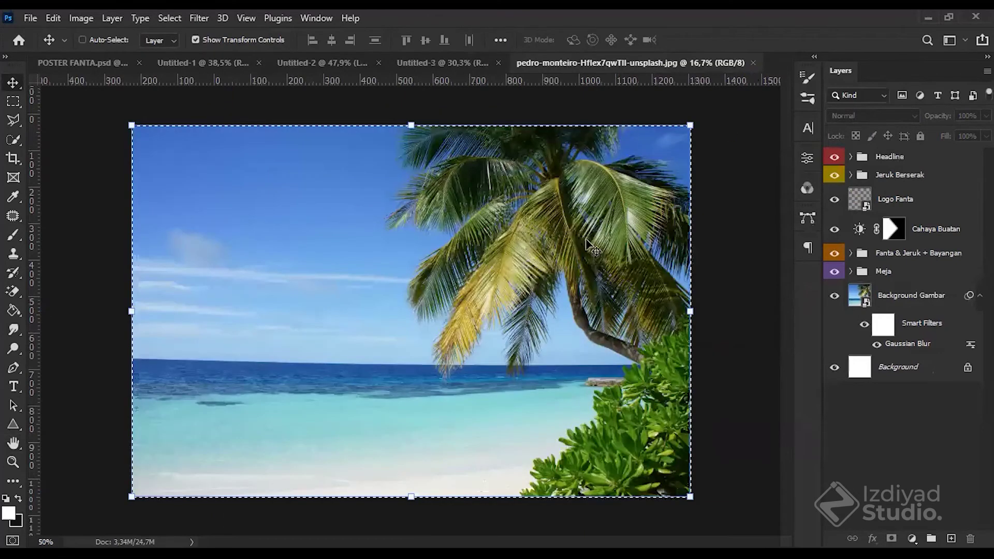
key(ctrl+w)
key(ctrl+Tab)
key(ctrl+Tab)
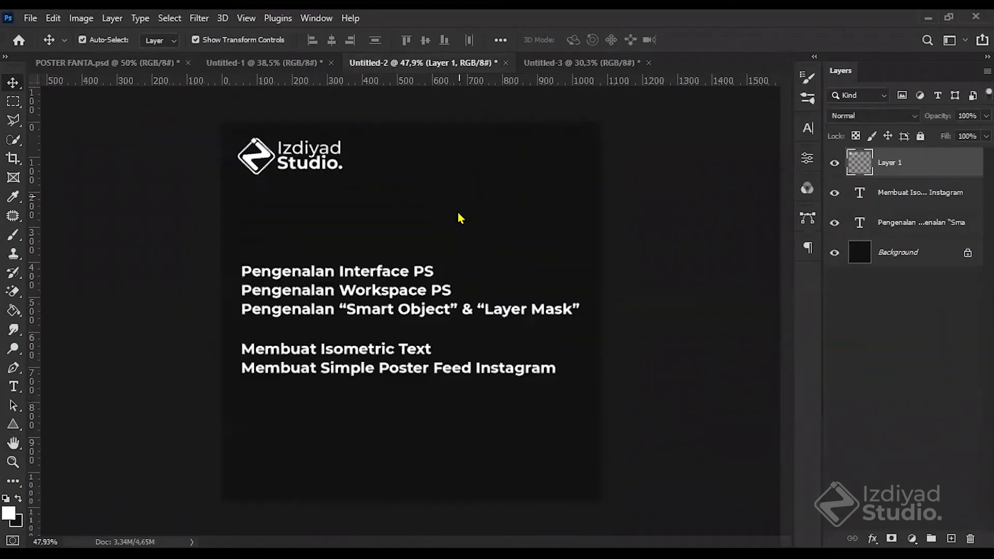
key(ctrl+w)
click(502, 228)
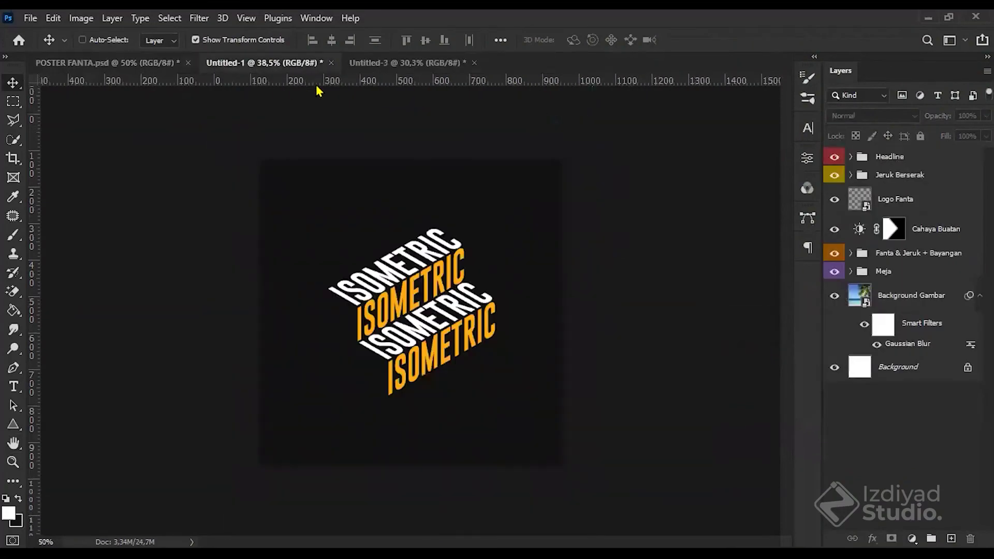
key(ctrl+w)
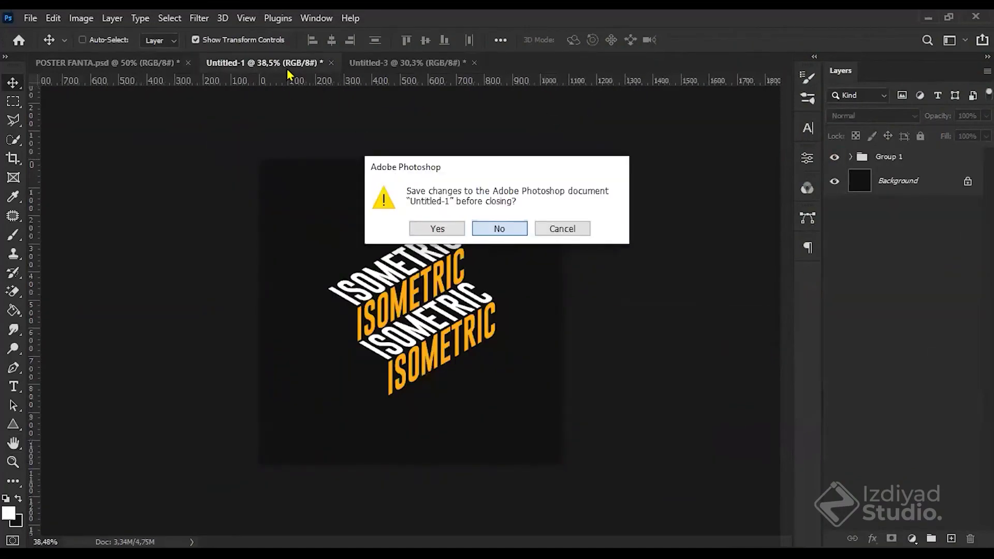
click(499, 226)
Step: Show the wooden table layer pngwing.com (5) in Untitled-3, place it on the canvas's bottom edge and enlarge it beyond both sides
key(ctrl+Tab)
click(908, 232)
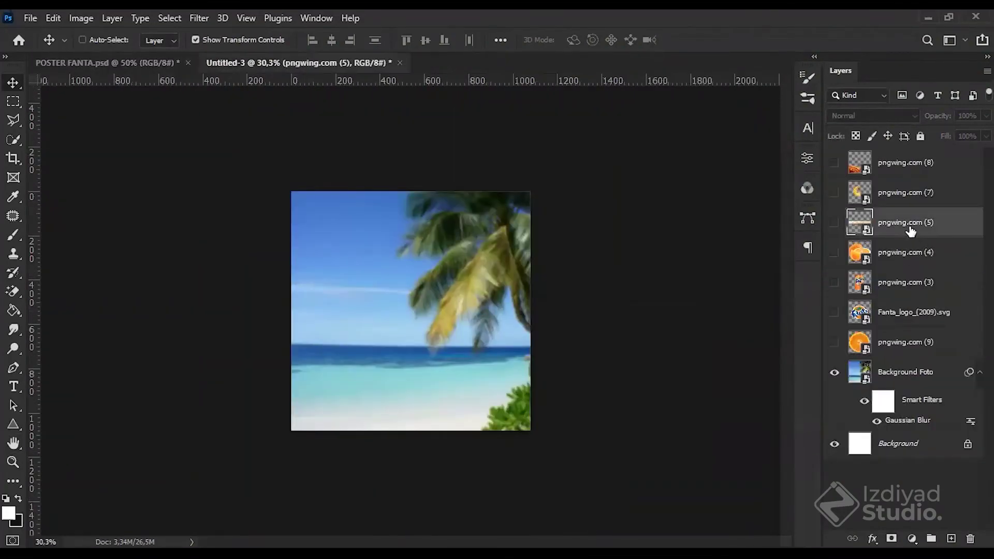
click(833, 223)
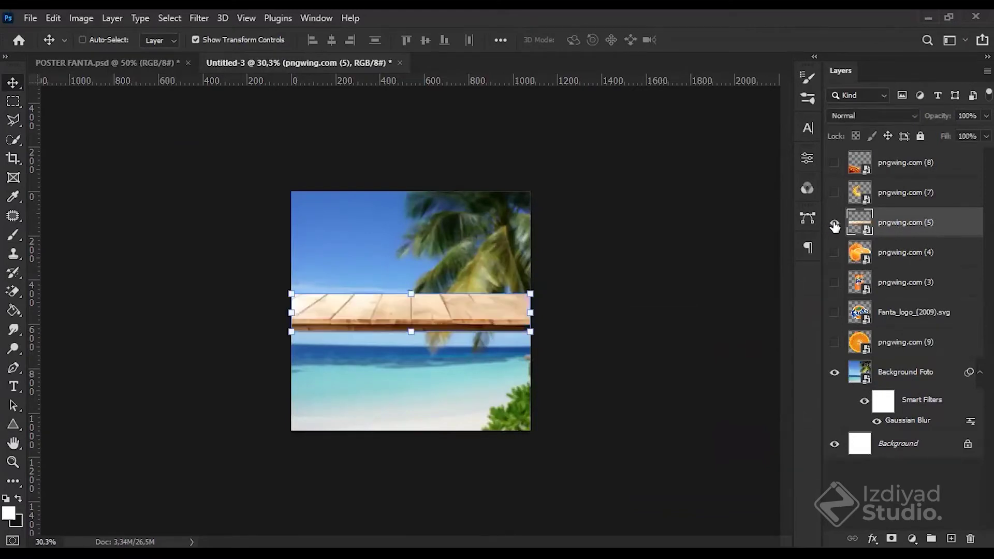
drag(465, 305, 464, 306)
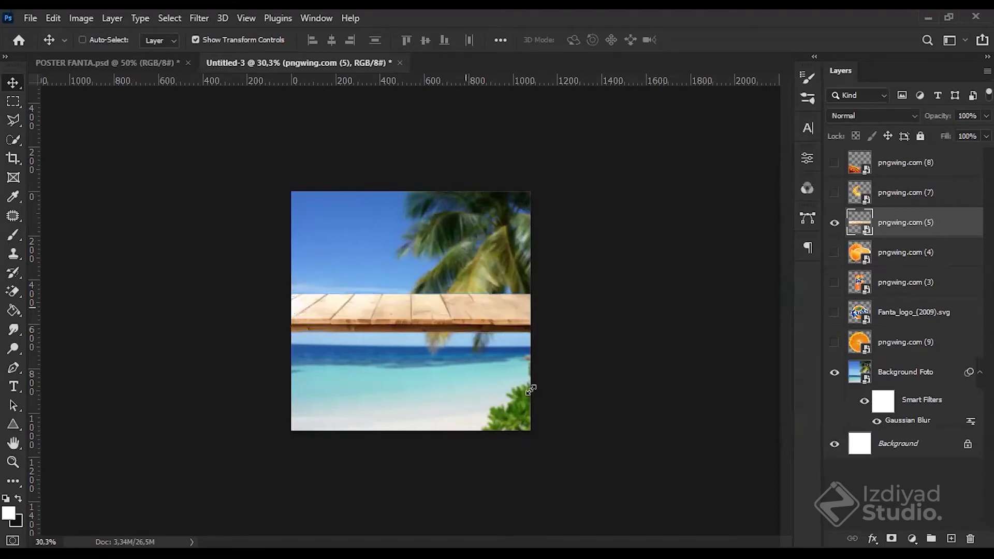
key(ctrl+t)
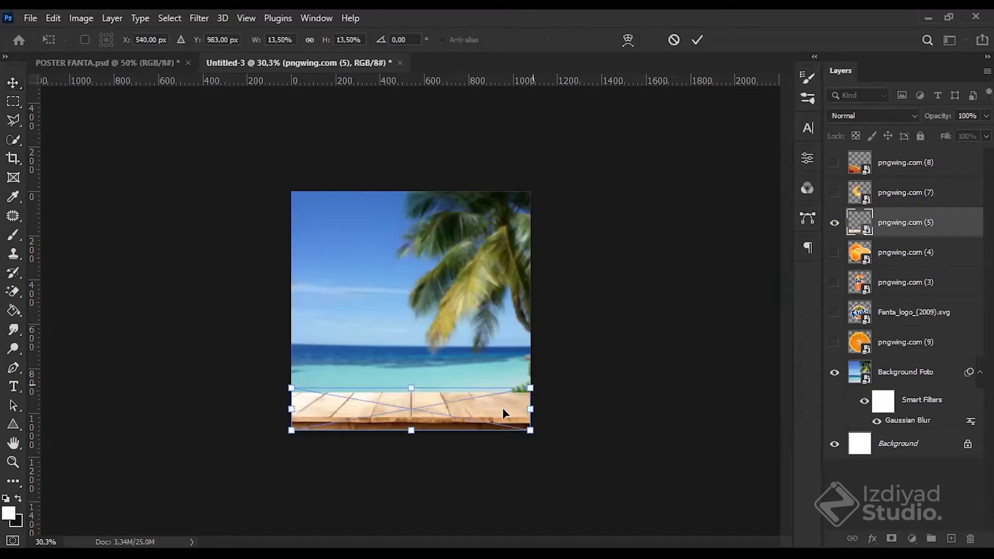
drag(553, 377, 578, 369)
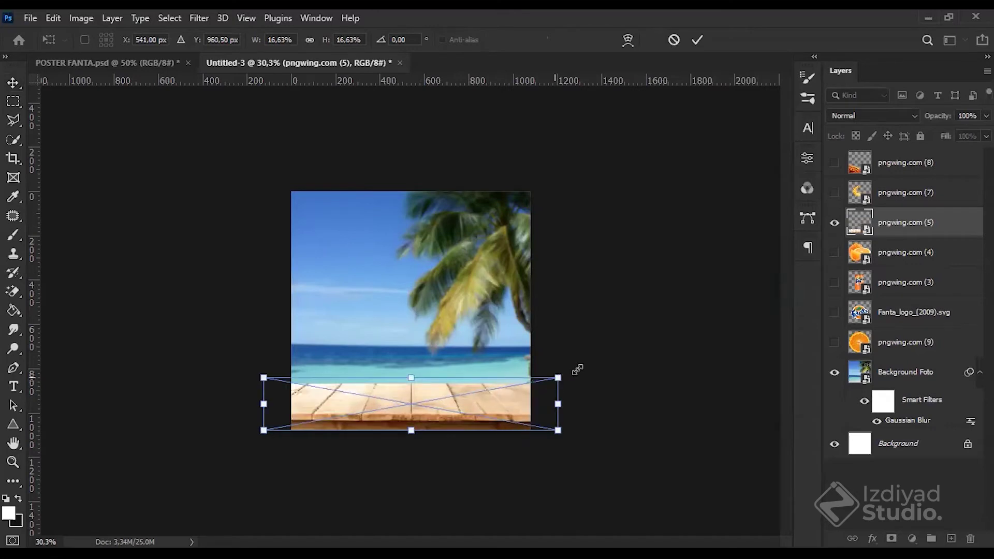
double_click(528, 407)
click(910, 500)
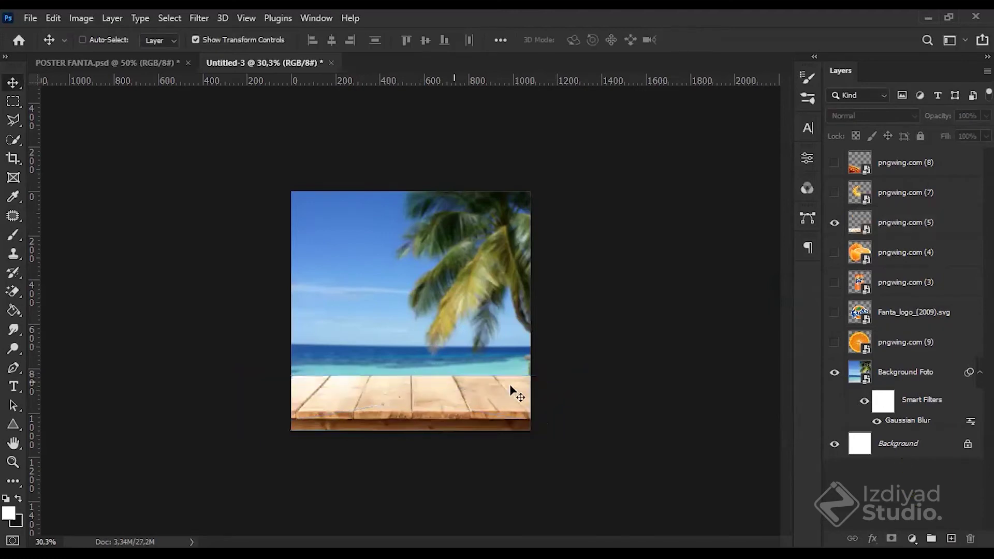
Step: Reorder the wooden table layer pngwing.com (5) to sit directly above Background Foto
scroll(434, 406, up, 4)
scroll(777, 301, down, 2)
click(919, 223)
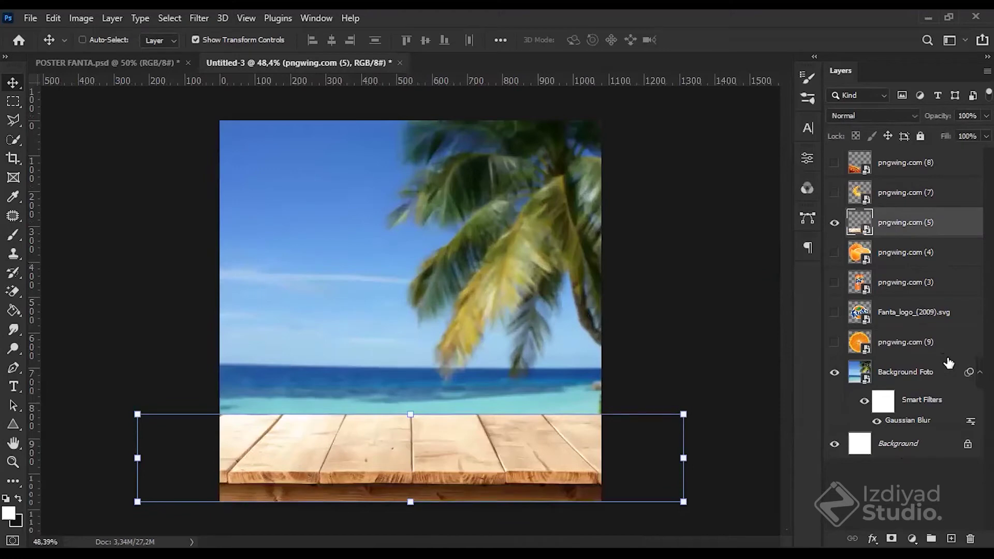
drag(948, 362, 950, 362)
click(902, 484)
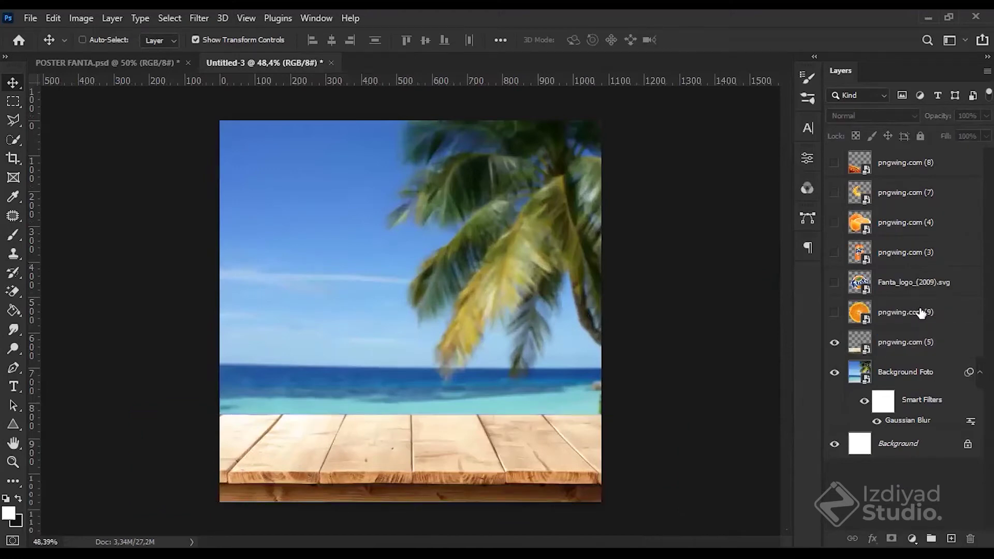
click(914, 340)
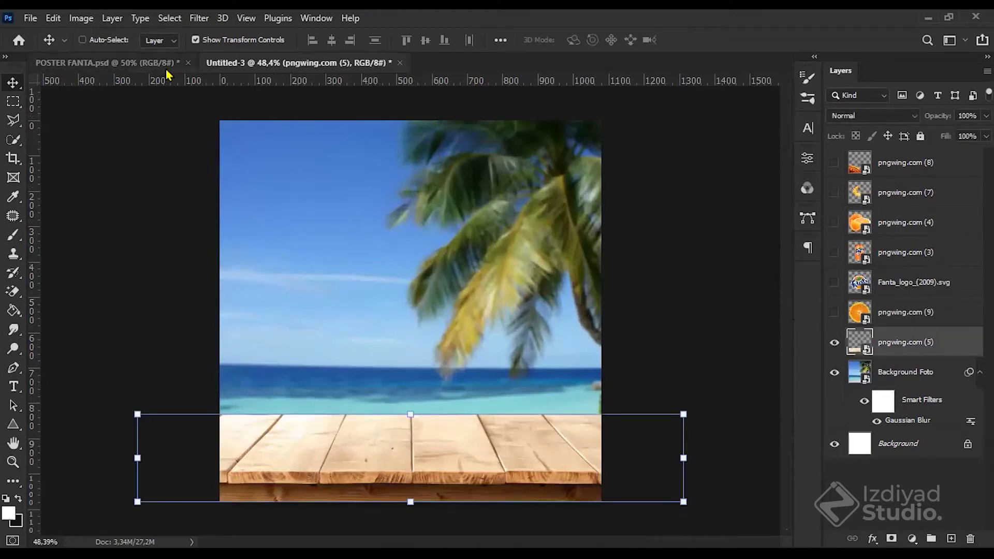
Step: Hide the Jeruk Berserak group in POSTER FANTA.psd and examine how the Levels 3 adjustment in the Meja group affects the table
key(ctrl+Tab)
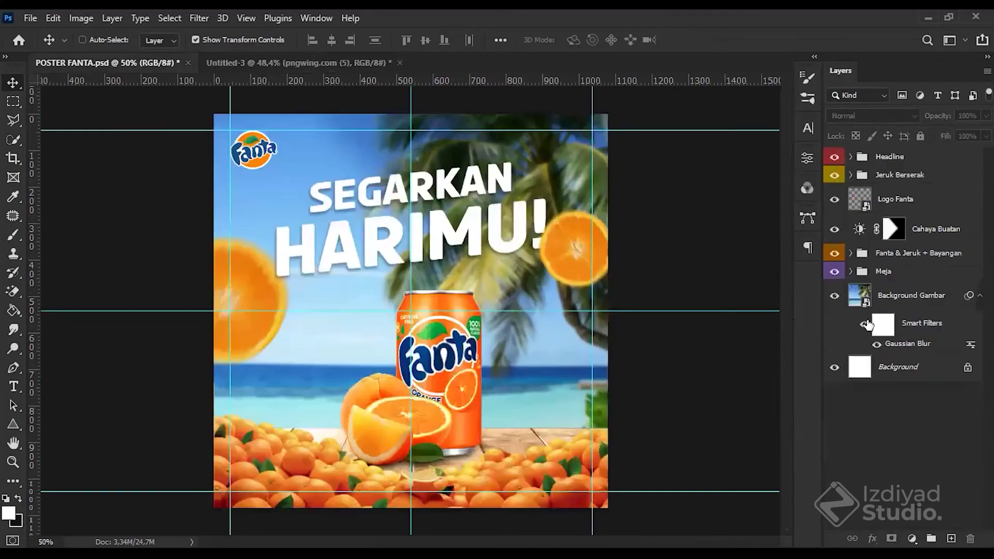
click(851, 272)
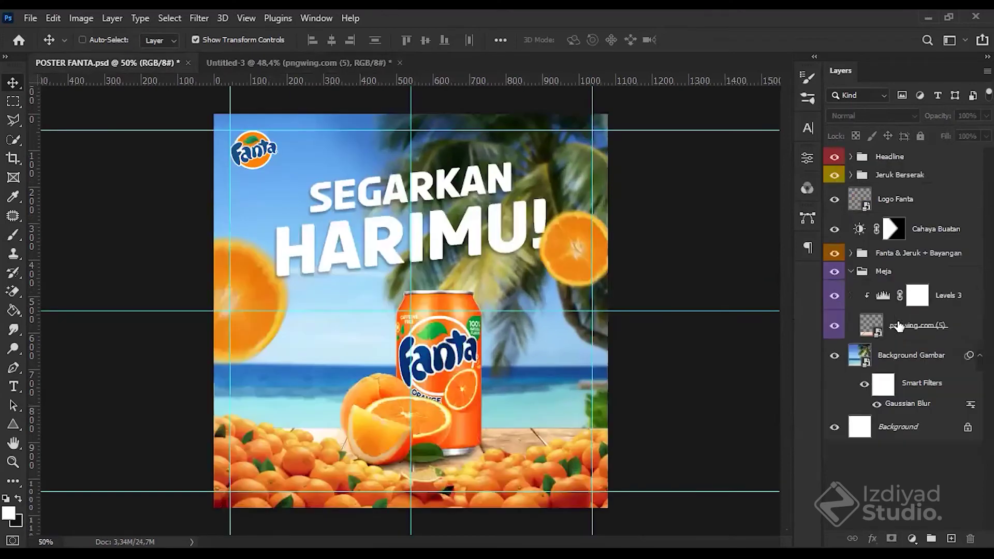
click(885, 299)
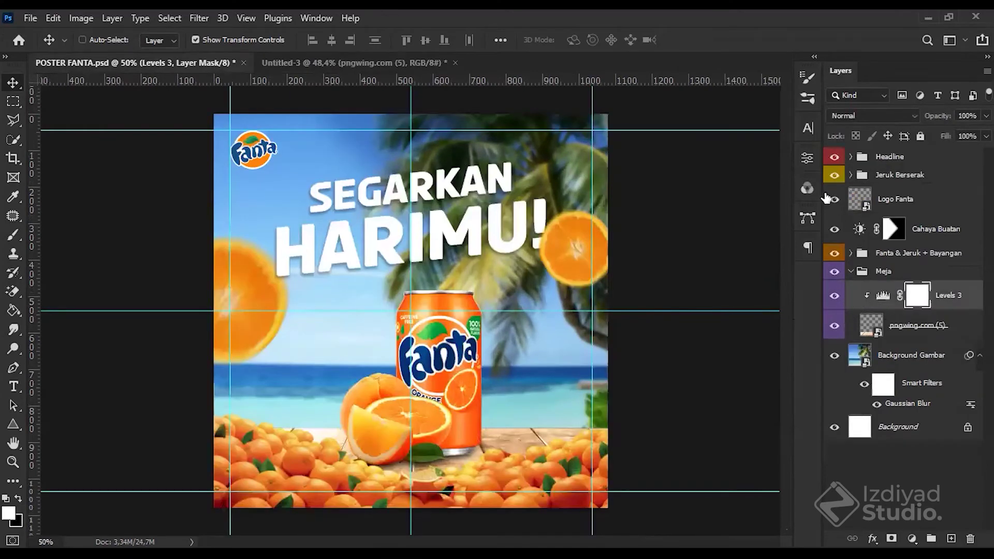
click(835, 175)
click(834, 296)
click(835, 299)
click(834, 296)
click(835, 296)
click(834, 296)
click(835, 296)
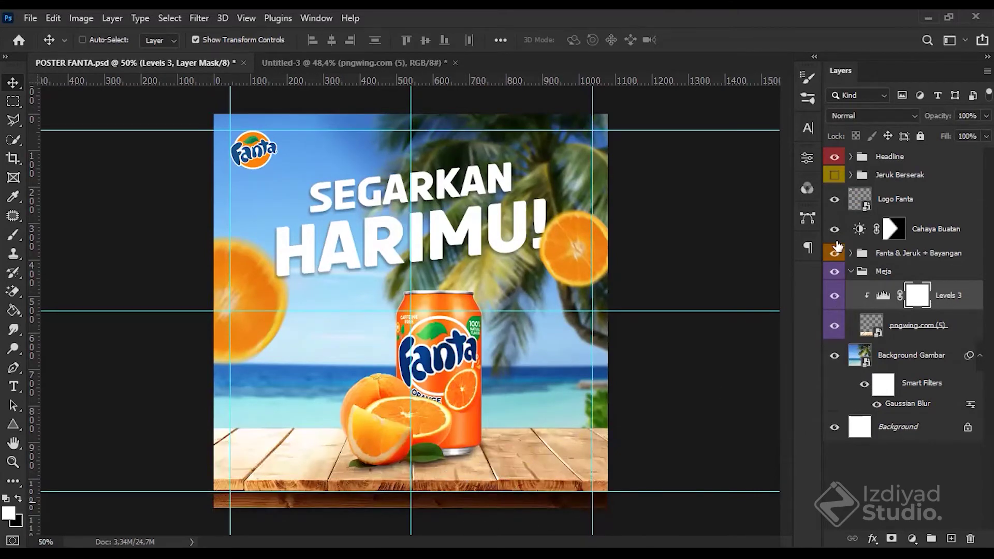
Step: Add a Levels adjustment in Untitled-3 clipped to the wooden table layer, with midtones at 0.61 and white input at 249
click(355, 65)
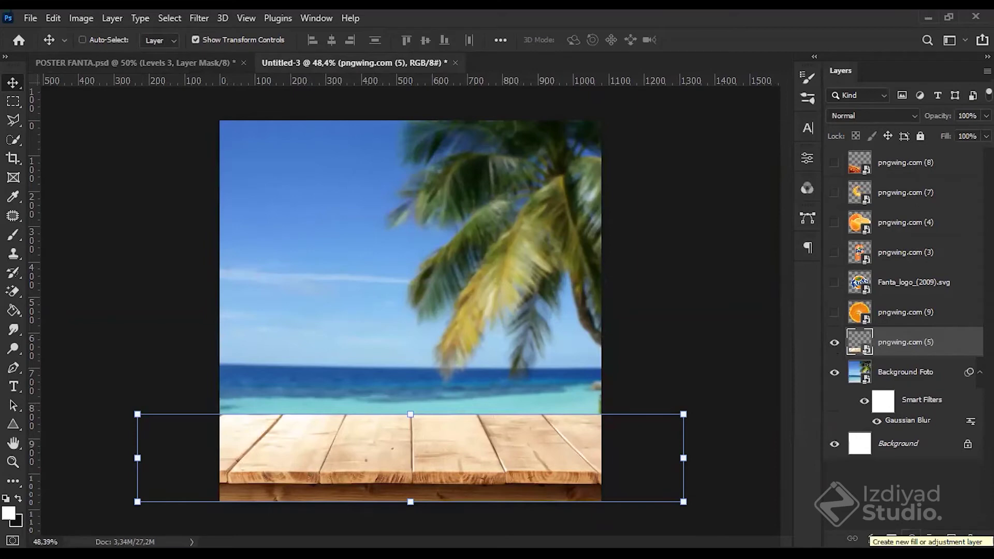
click(870, 538)
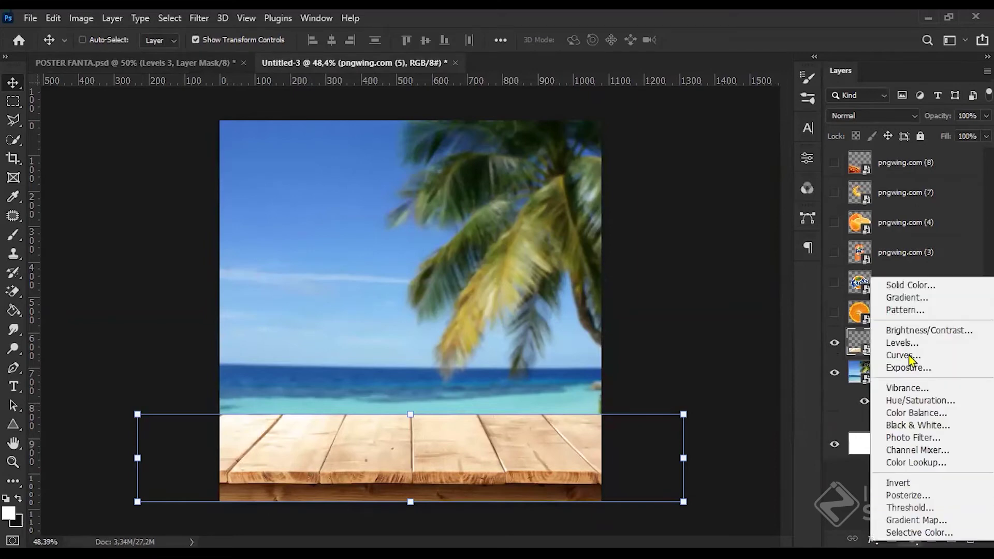
click(914, 343)
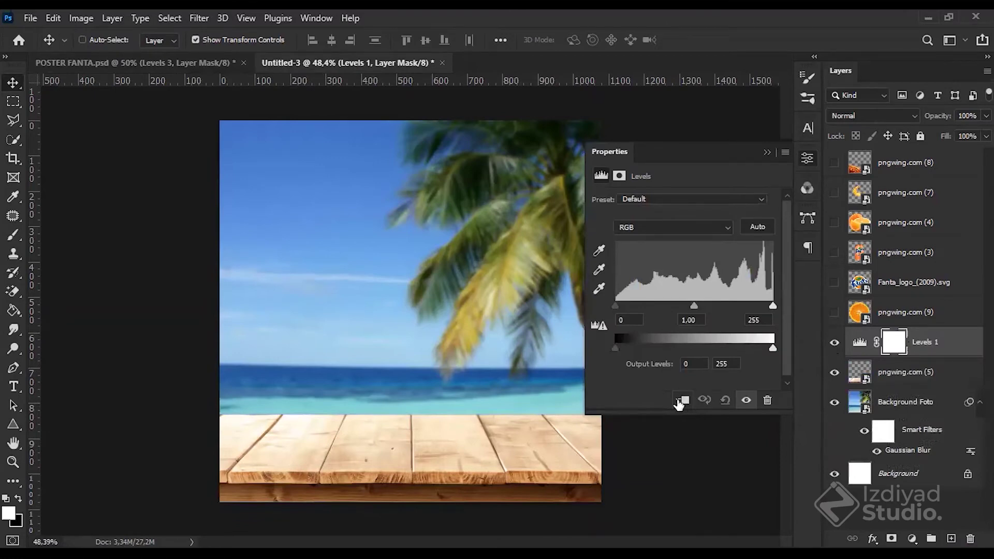
mouse_move(694, 306)
mouse_down()
mouse_move(730, 307)
mouse_move(706, 307)
mouse_up()
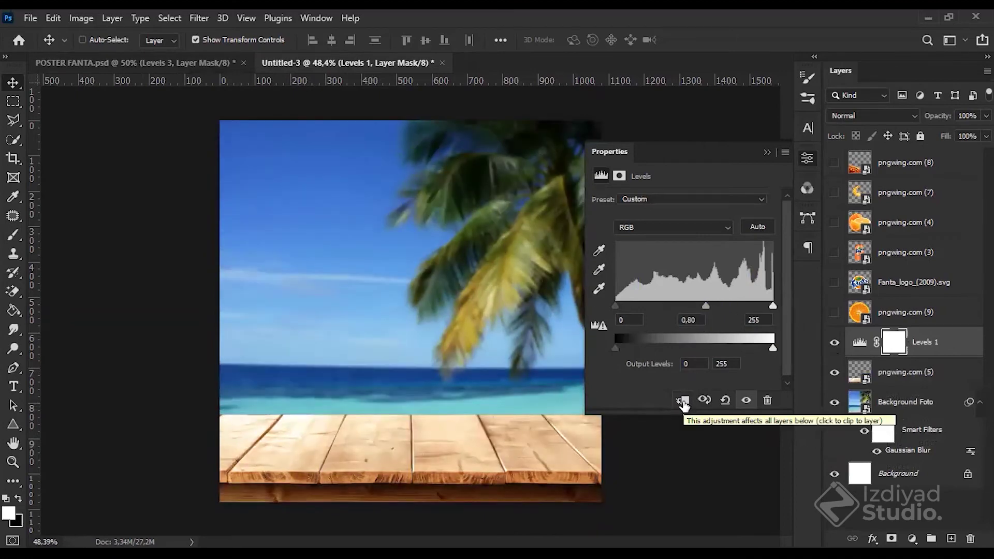
click(682, 401)
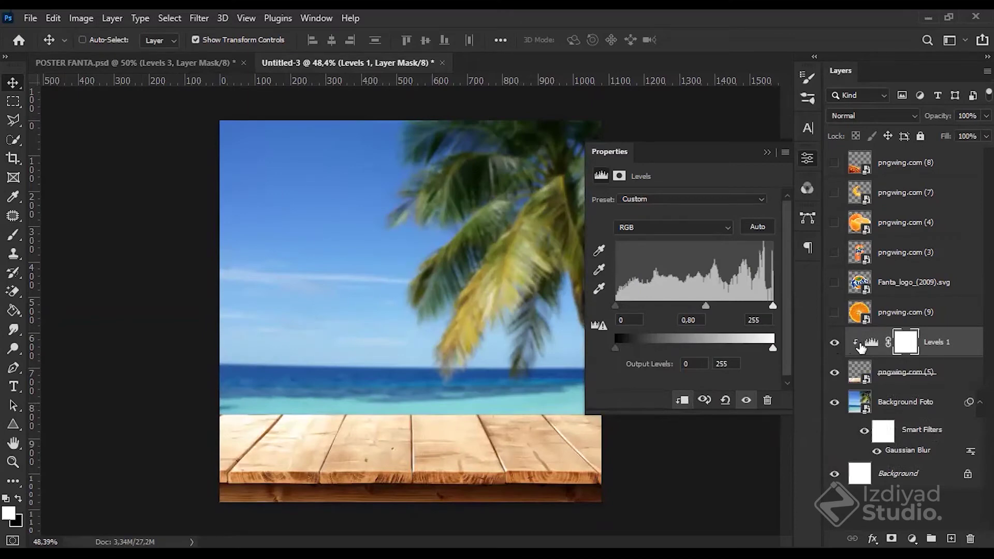
mouse_move(706, 309)
mouse_down()
mouse_move(739, 312)
mouse_move(694, 312)
mouse_move(769, 310)
mouse_move(717, 309)
mouse_up()
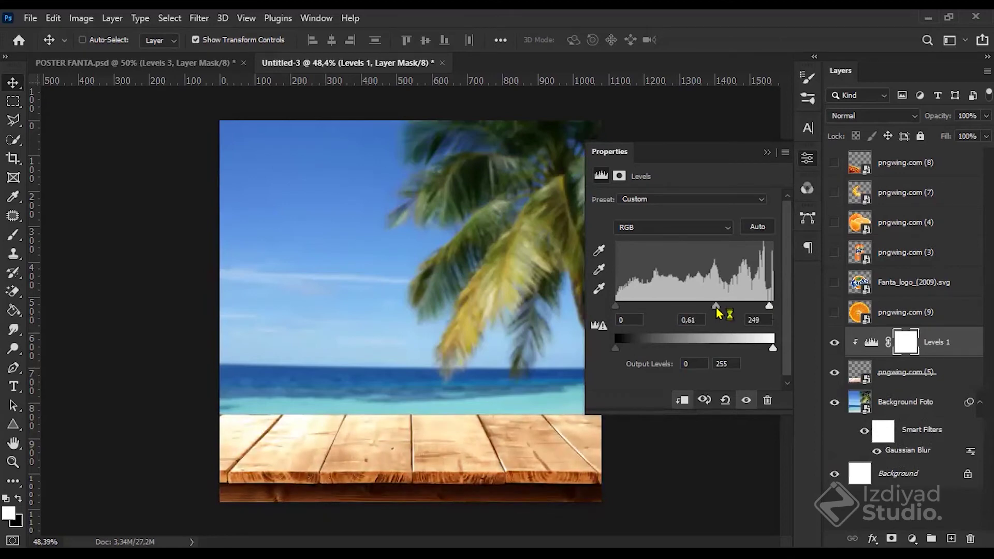
Step: Group the wooden table layer with its Levels 1 adjustment and name the group Meja + Levels
click(958, 339)
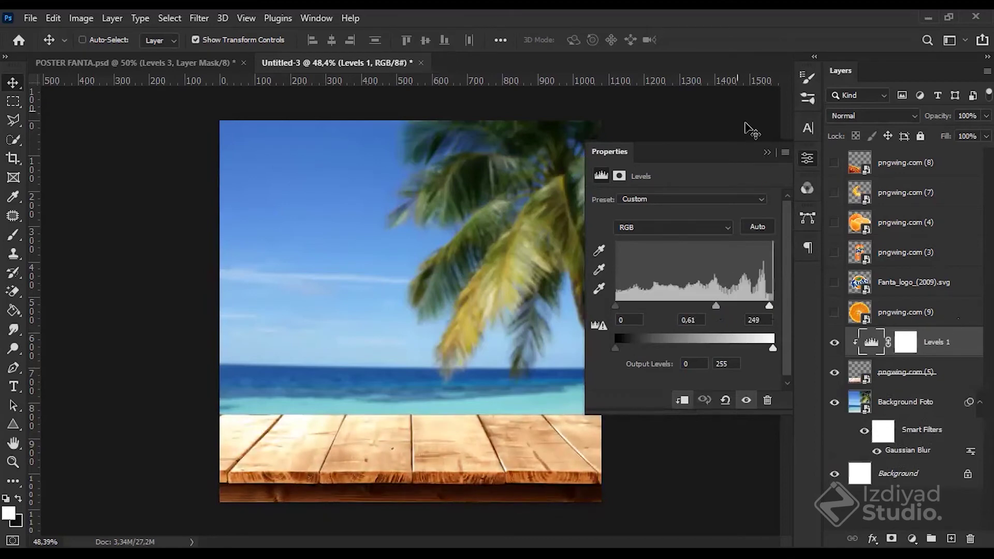
click(766, 152)
click(956, 373)
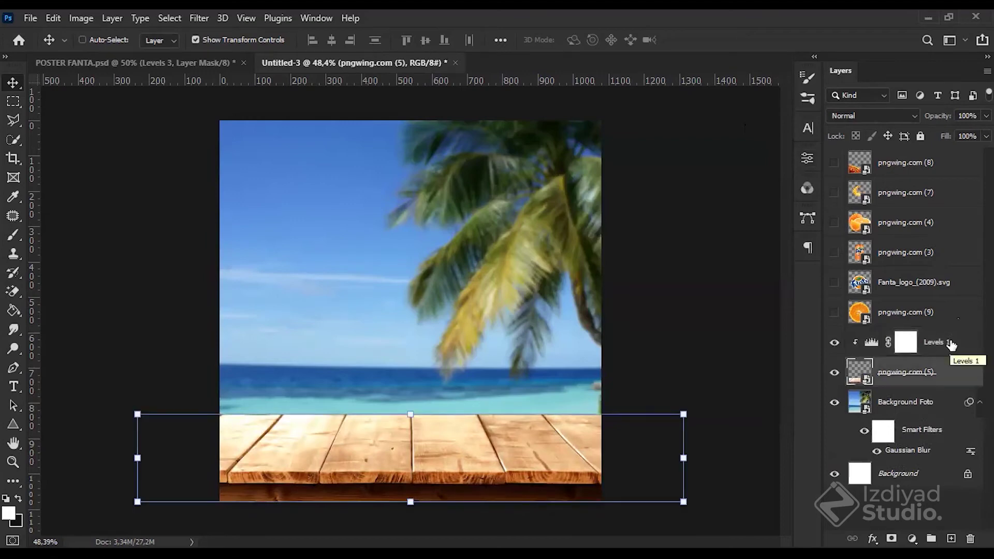
key(ctrl)
ctrl+click(938, 345)
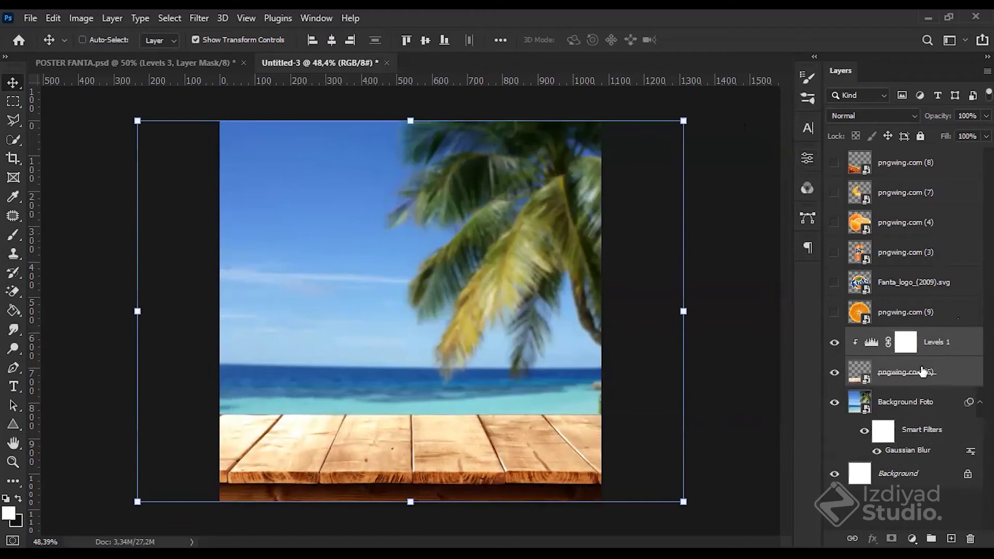
key(ctrl+g)
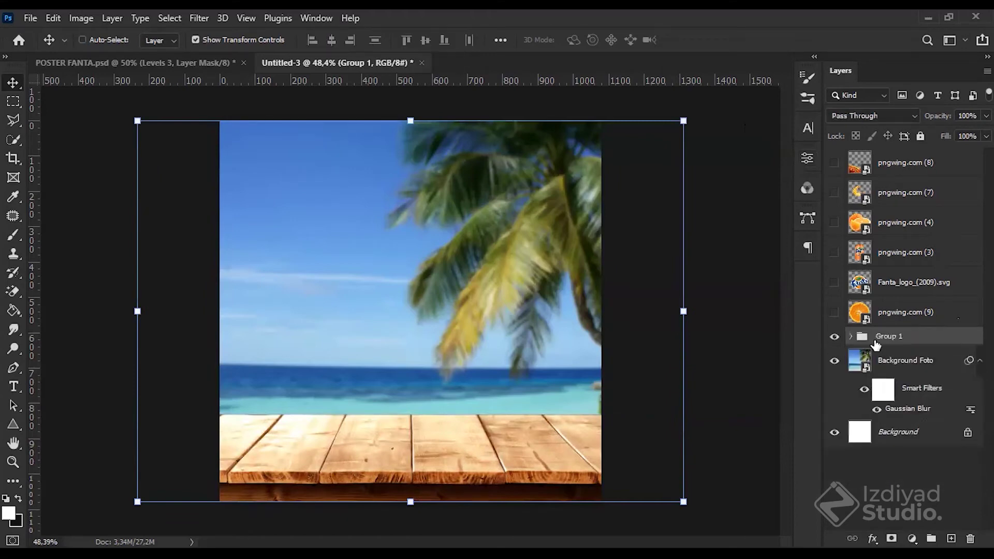
double_click(886, 336)
text(Meja + Le)
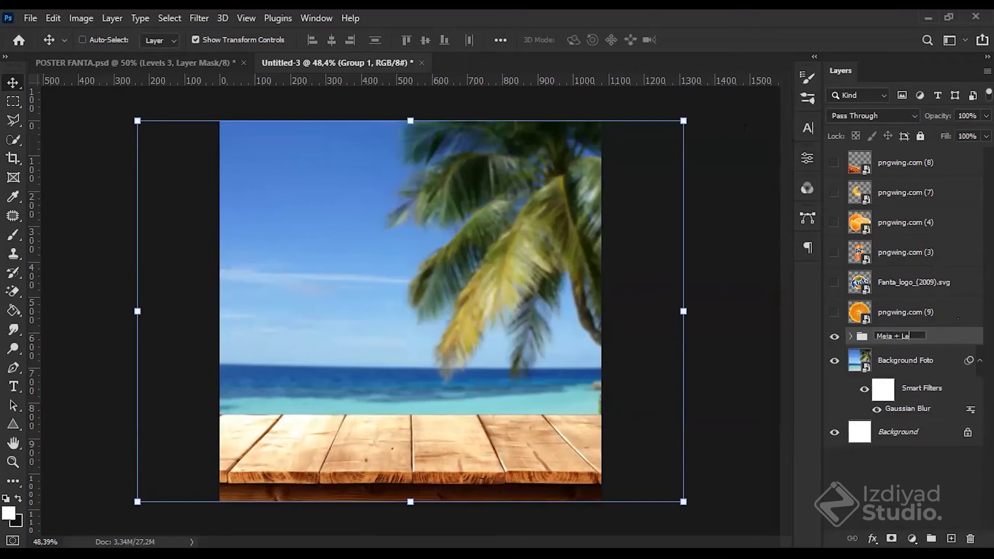
key(Return)
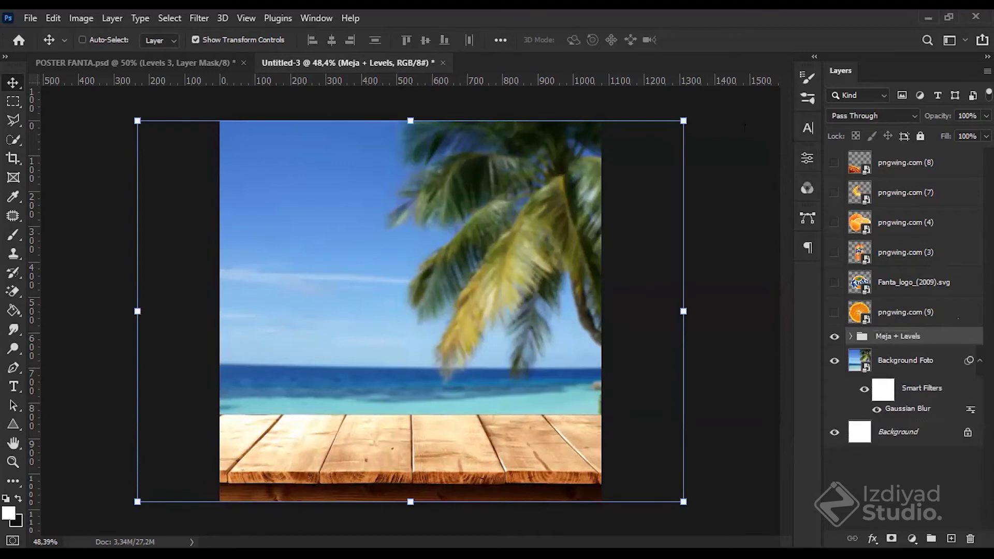
click(927, 473)
Step: Show the can pngwing.com (3) and the oranges pngwing.com (4) in Untitled-3, shrink both and place them on the table with the oranges in front
click(122, 62)
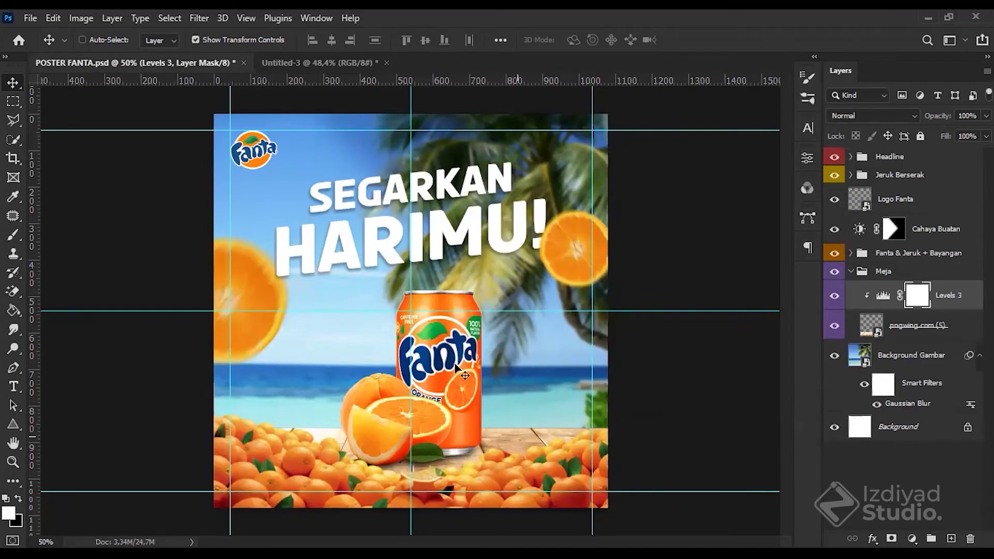
click(305, 63)
click(835, 253)
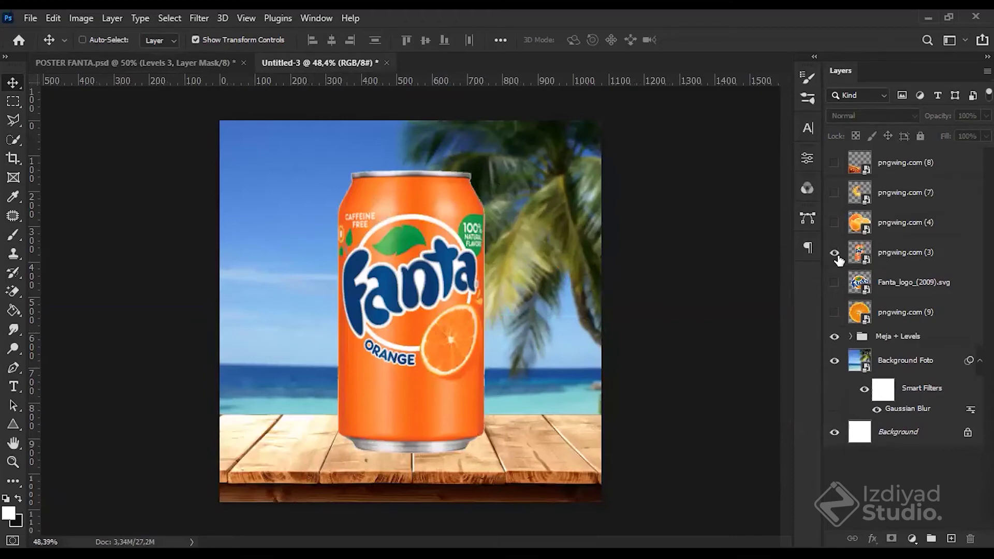
click(900, 223)
click(834, 223)
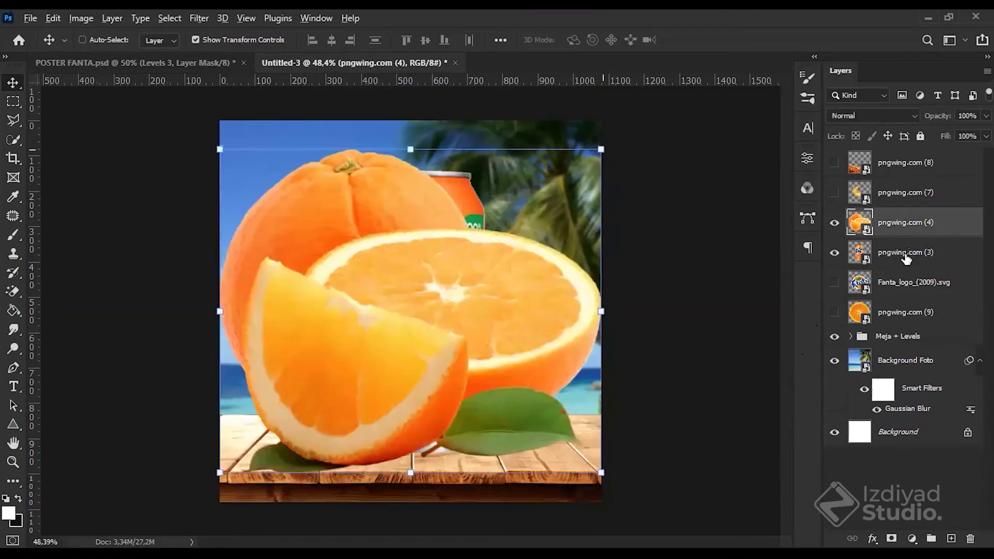
key(ctrl+t)
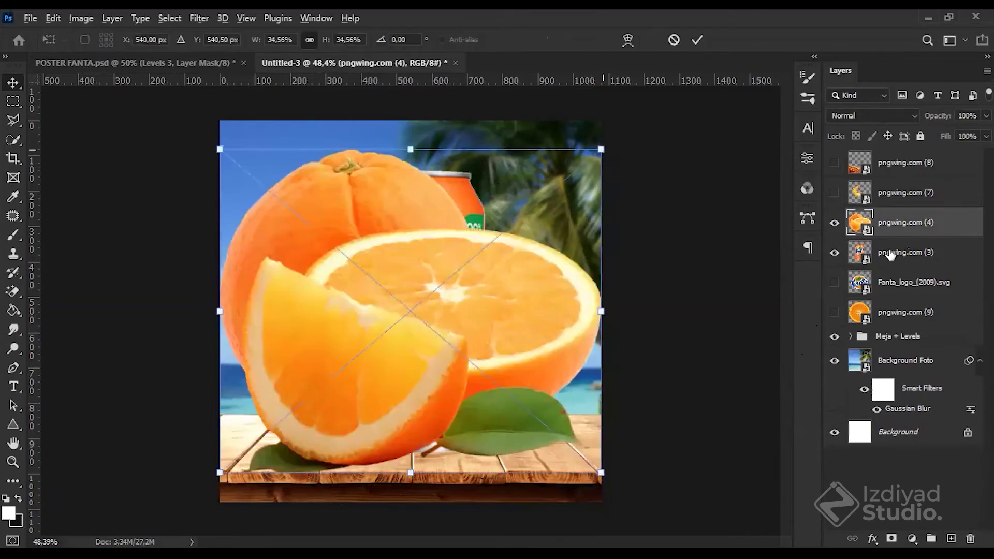
click(834, 224)
key(ctrl+t)
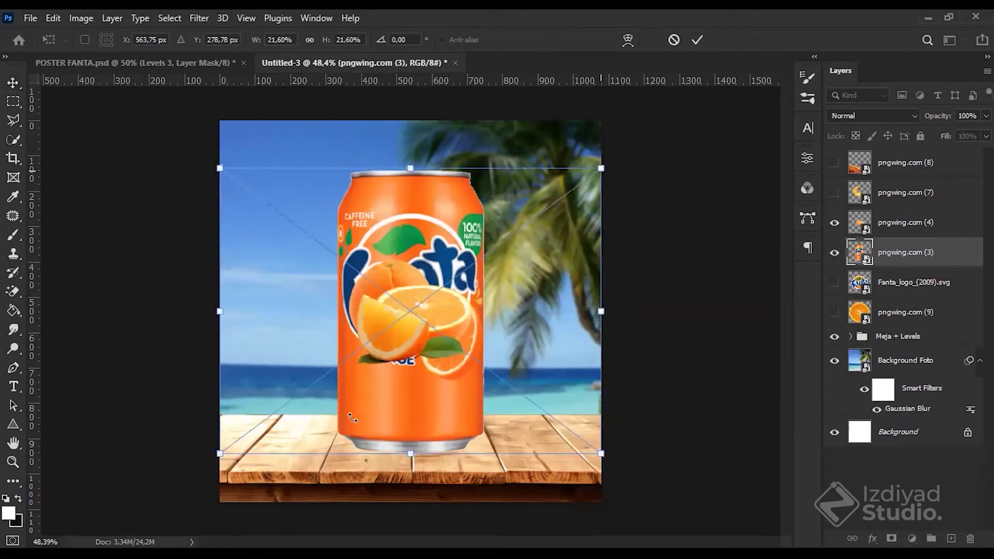
click(946, 232)
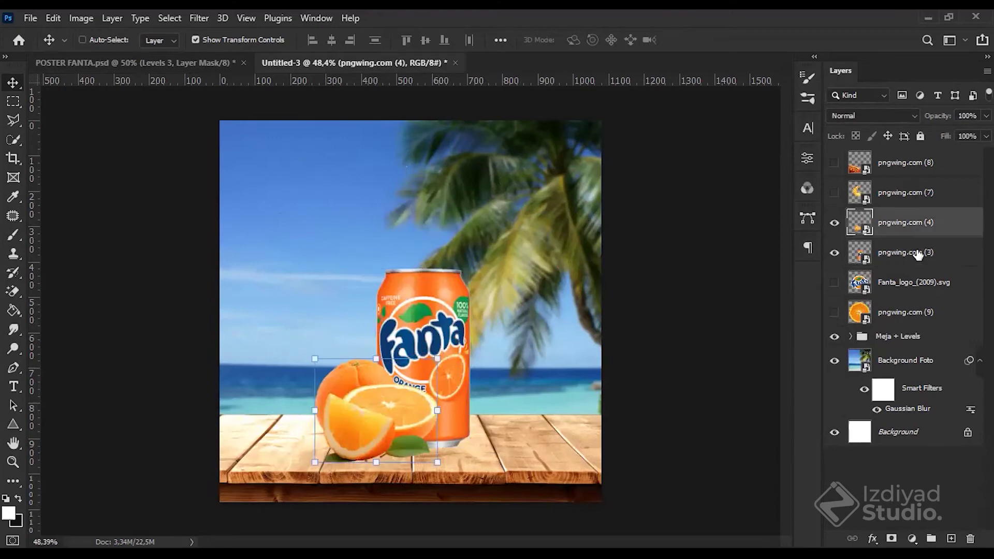
drag(917, 254, 911, 213)
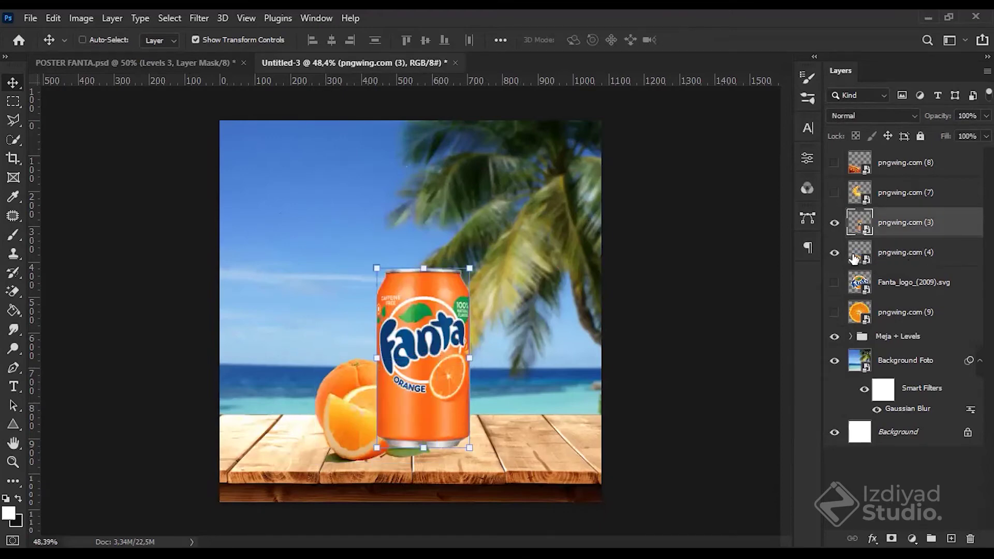
drag(855, 258, 861, 271)
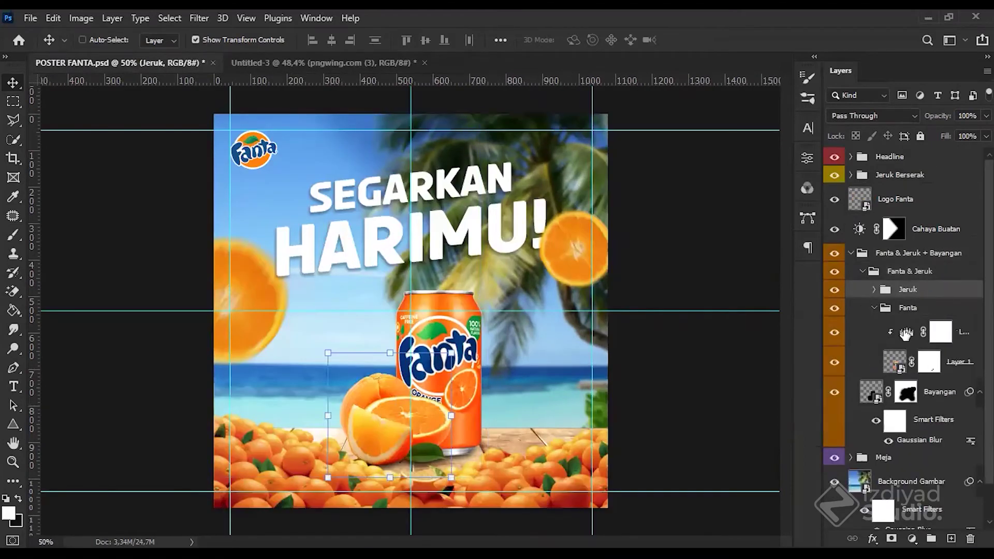
Step: Examine the Levels adjustment in the Fanta group of POSTER FANTA.psd, collapse the group and return to Untitled-3
click(906, 334)
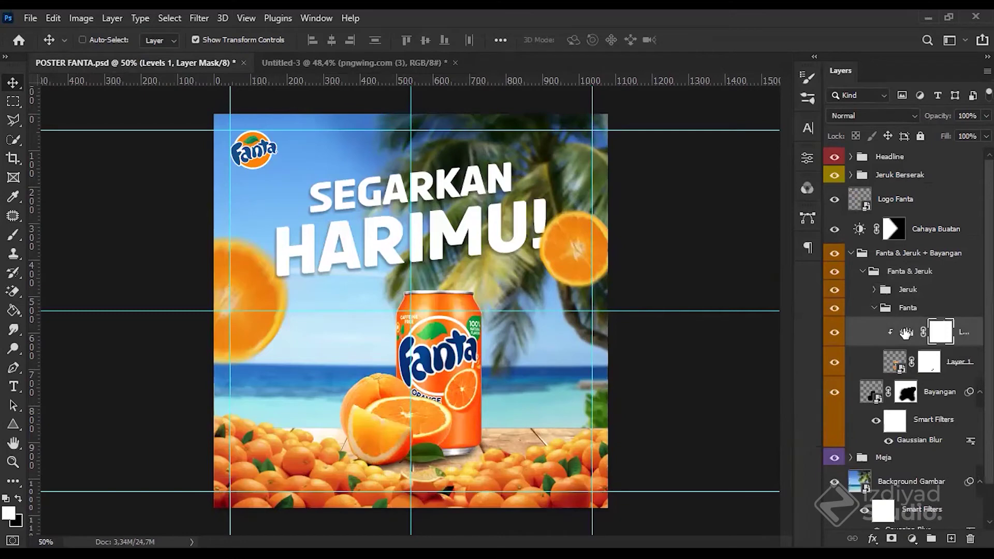
click(874, 309)
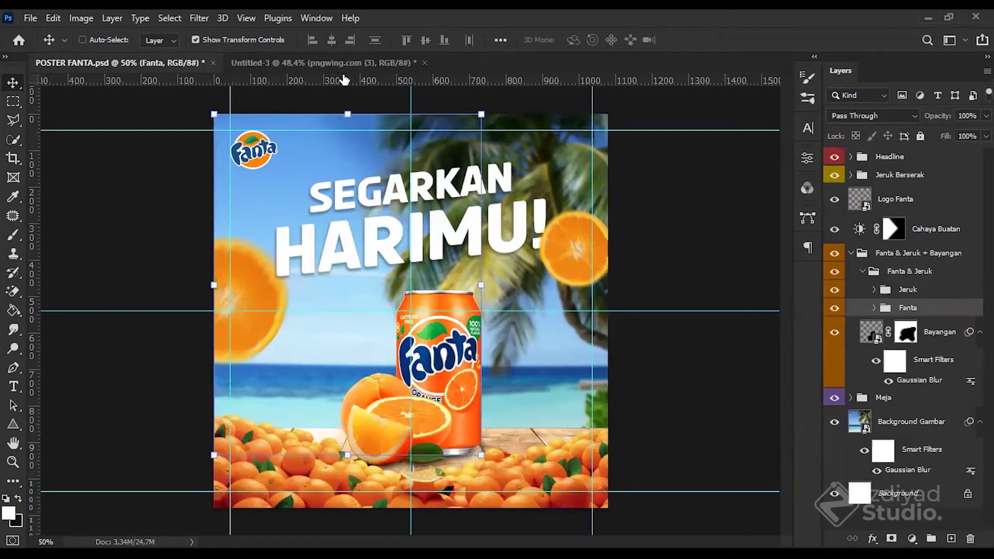
key(ctrl+Tab)
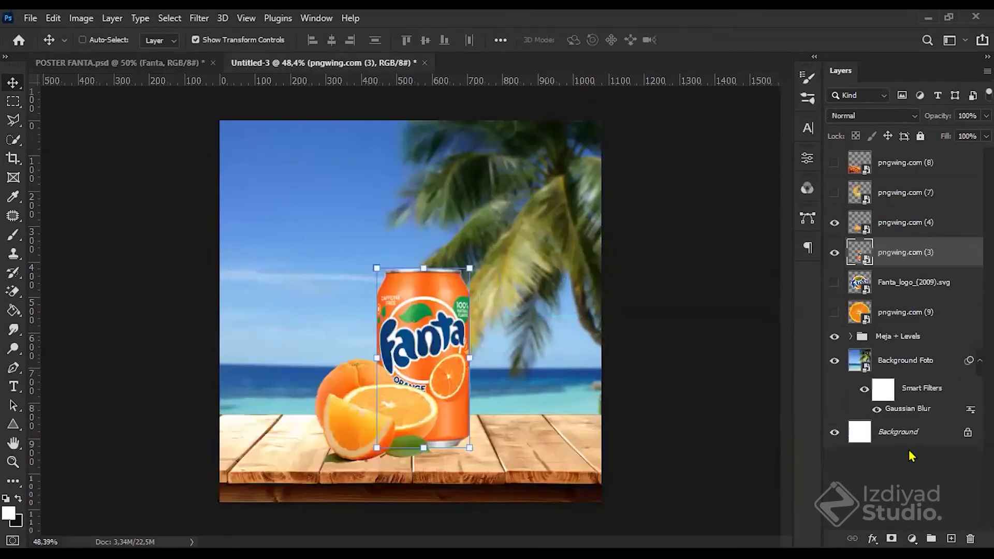
Step: Add a Levels adjustment clipped to the can layer pngwing.com (3), with midtones at 0.86 and white input at 254
click(912, 539)
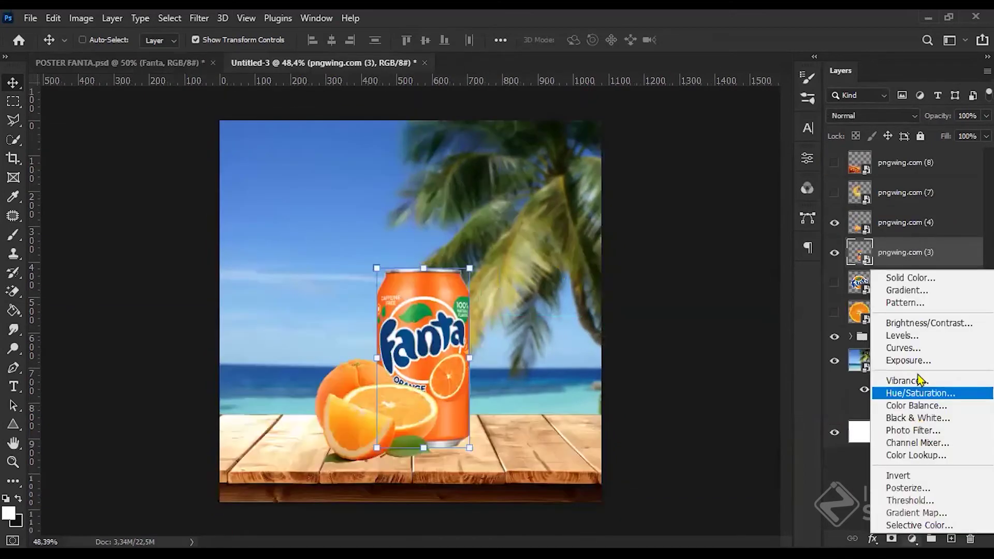
click(921, 339)
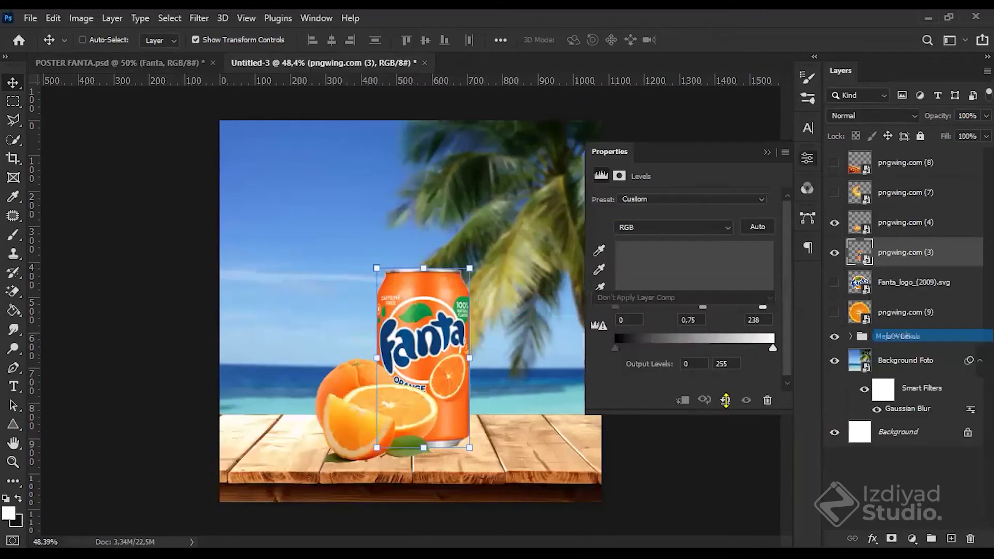
click(683, 401)
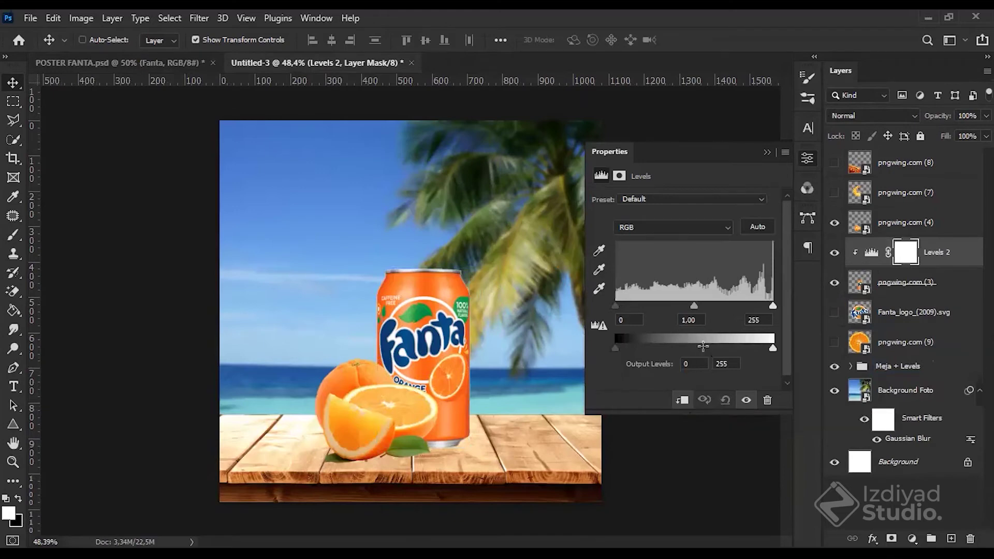
drag(695, 307, 711, 306)
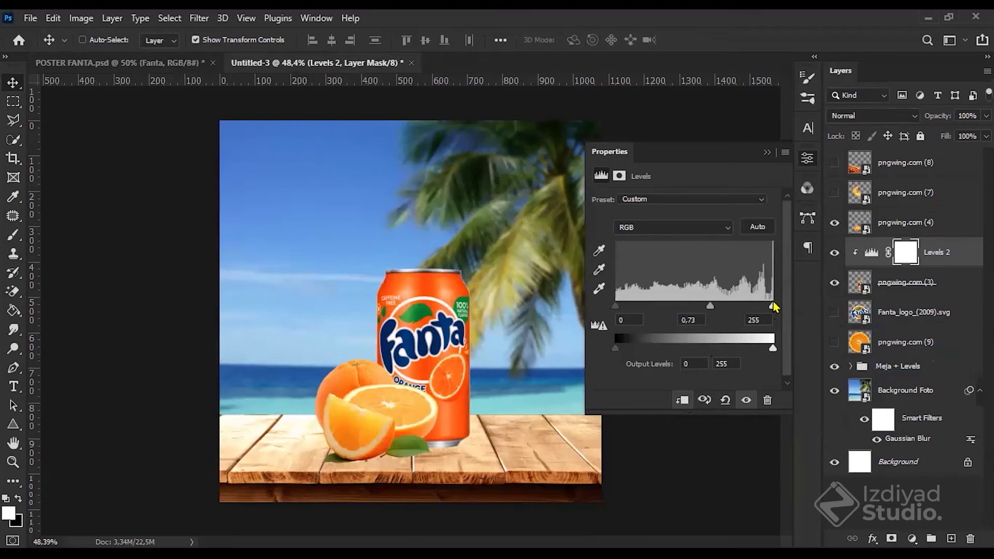
drag(773, 306, 769, 306)
drag(704, 307, 701, 306)
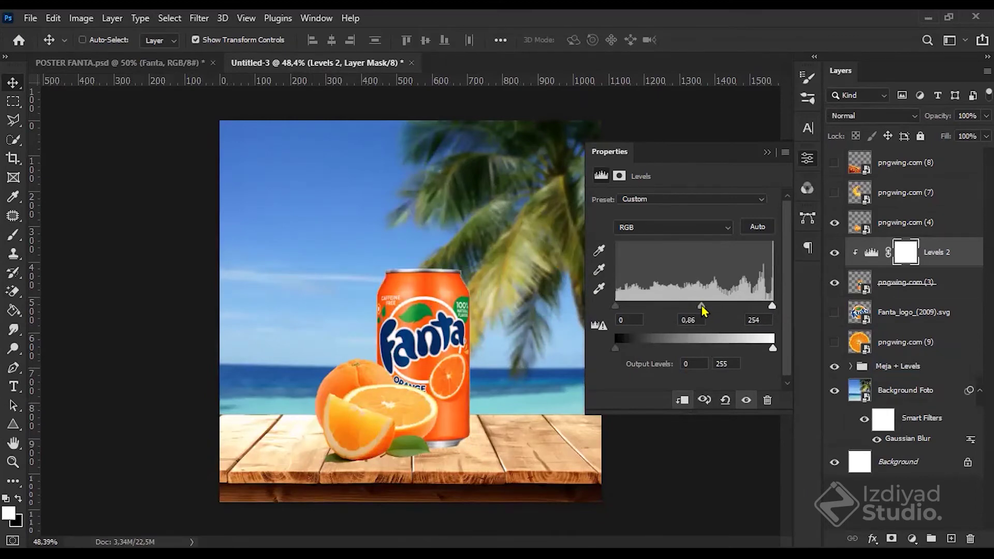
Step: Group the can layer with its Levels 2 adjustment and name the group Botol Fanta
click(950, 282)
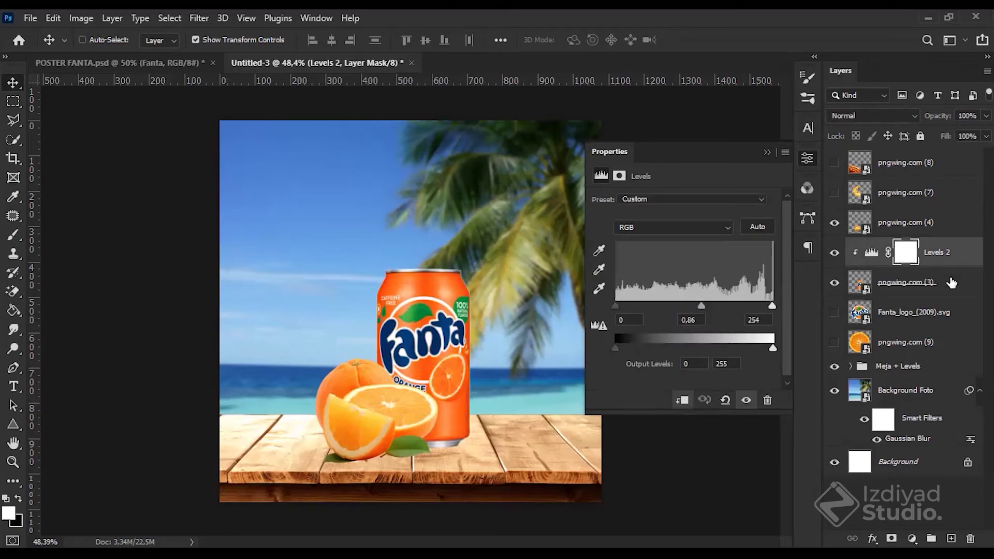
click(953, 282)
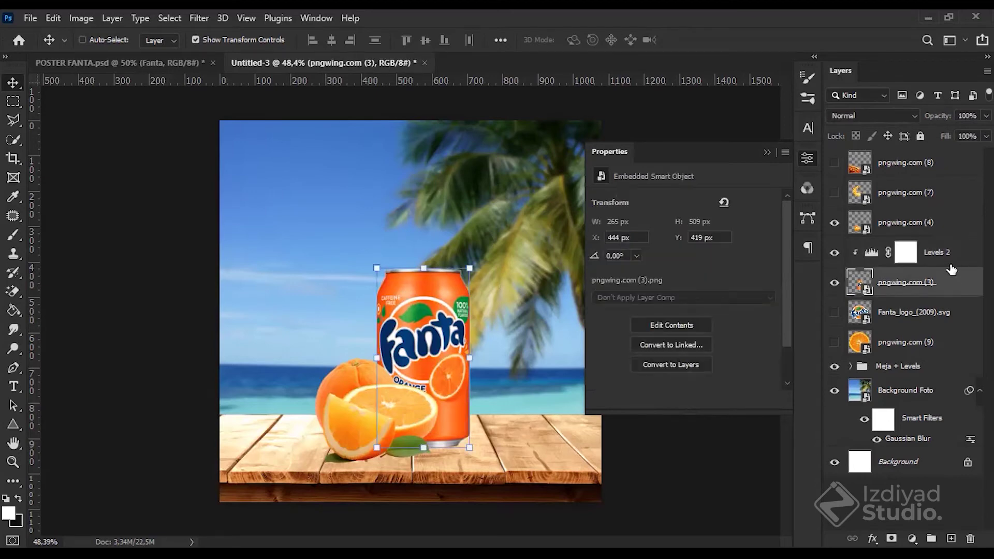
key(ctrl)
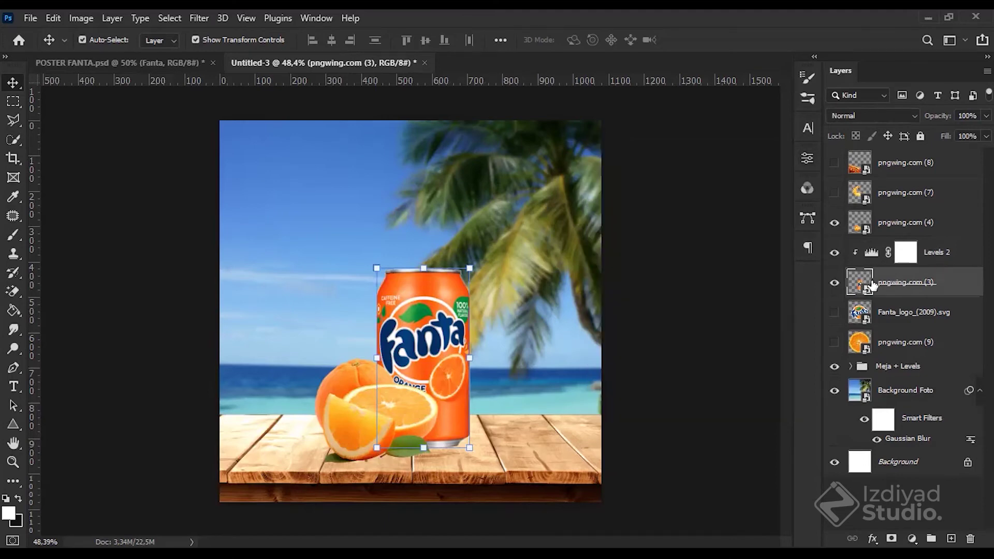
ctrl+click(877, 264)
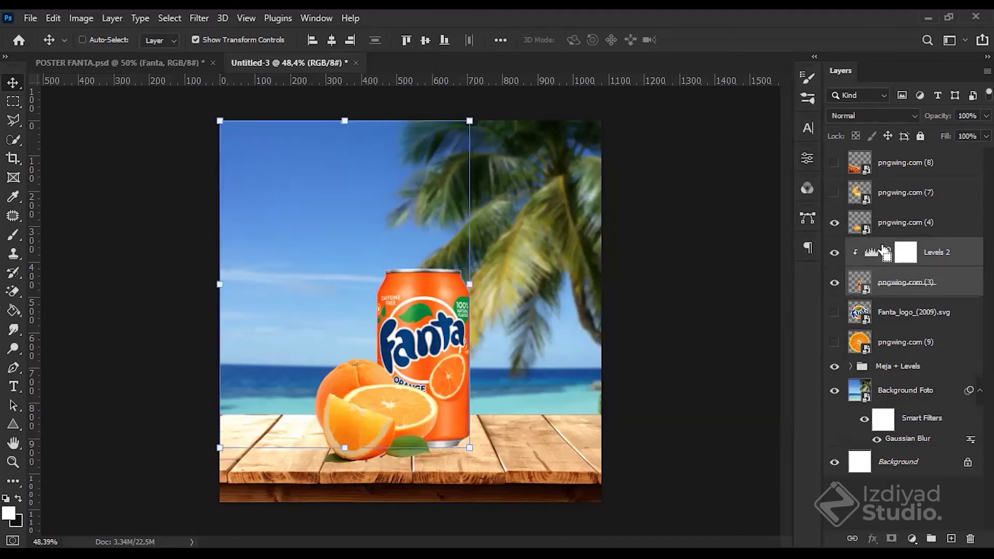
key(ctrl+g)
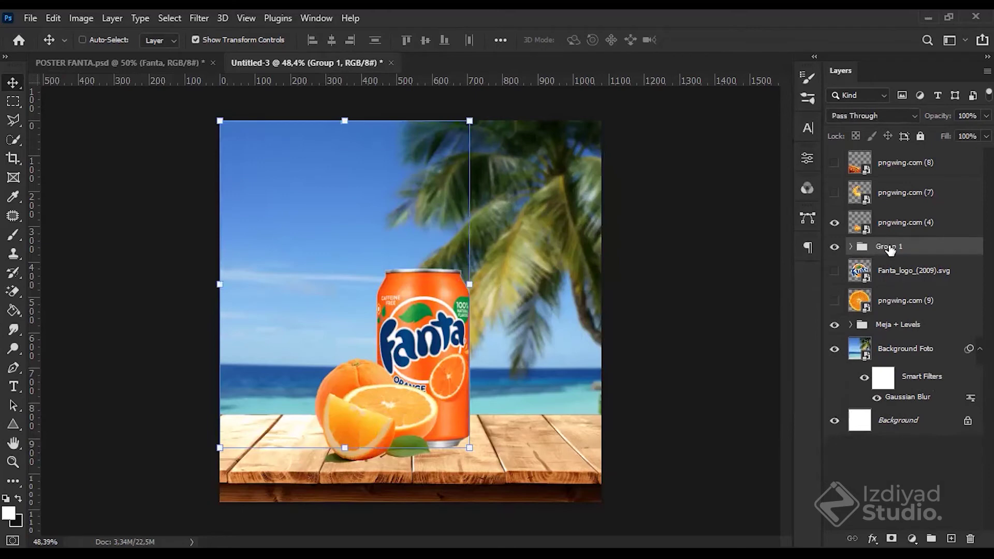
double_click(888, 247)
text(Fanta)
key(Return)
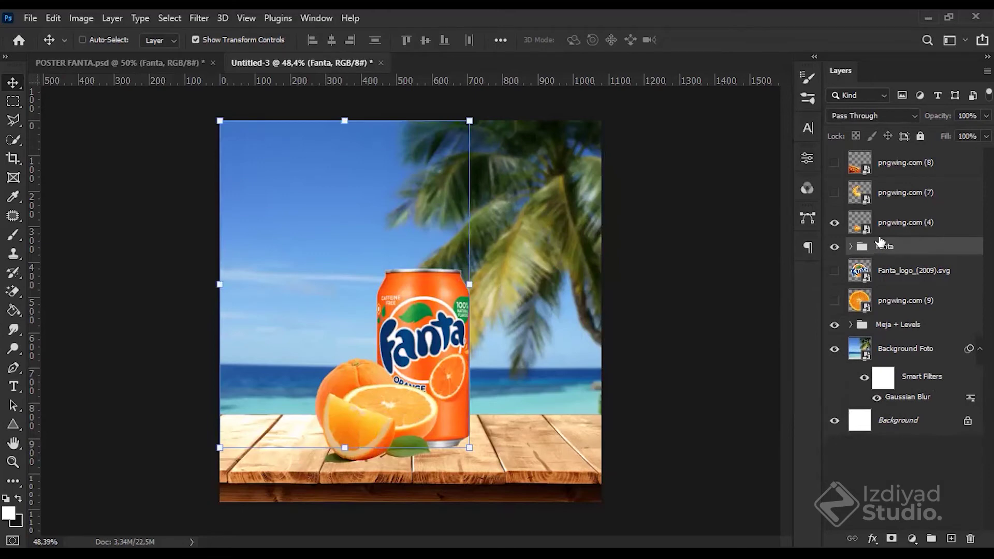
double_click(895, 246)
text(Botol Fata)
key(Return)
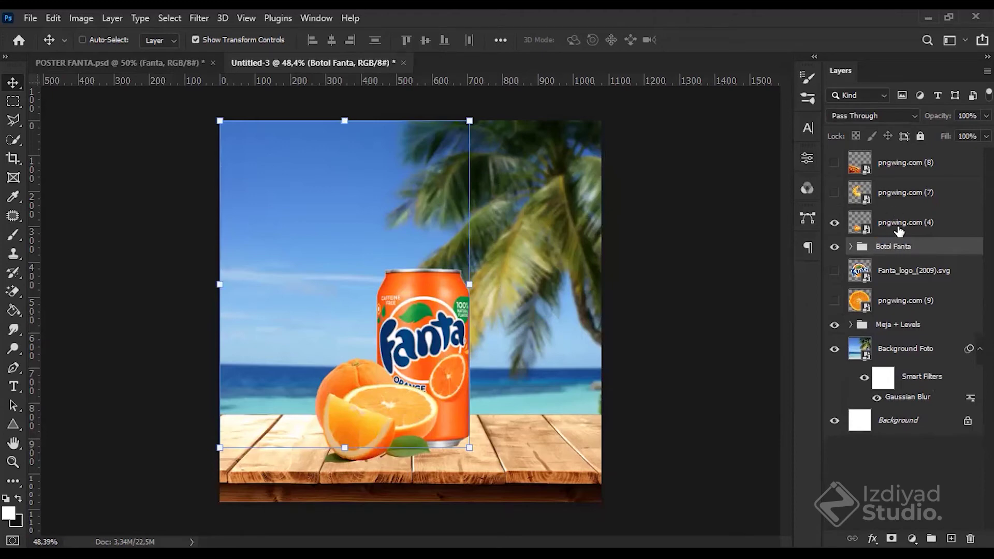
Step: Select the oranges layer pngwing.com (4) and examine the Levels adjustment in the Jeruk group of POSTER FANTA.psd
click(899, 228)
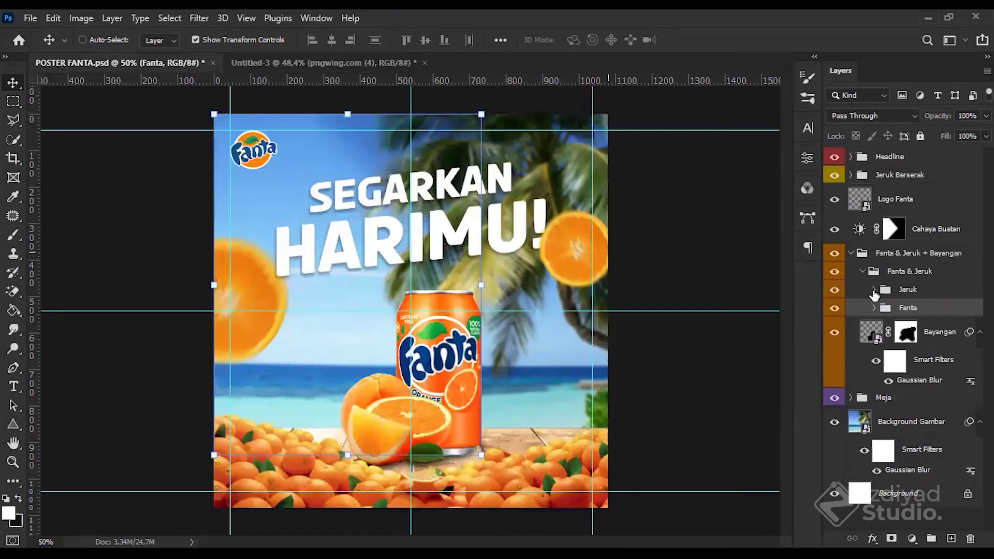
drag(872, 295, 888, 331)
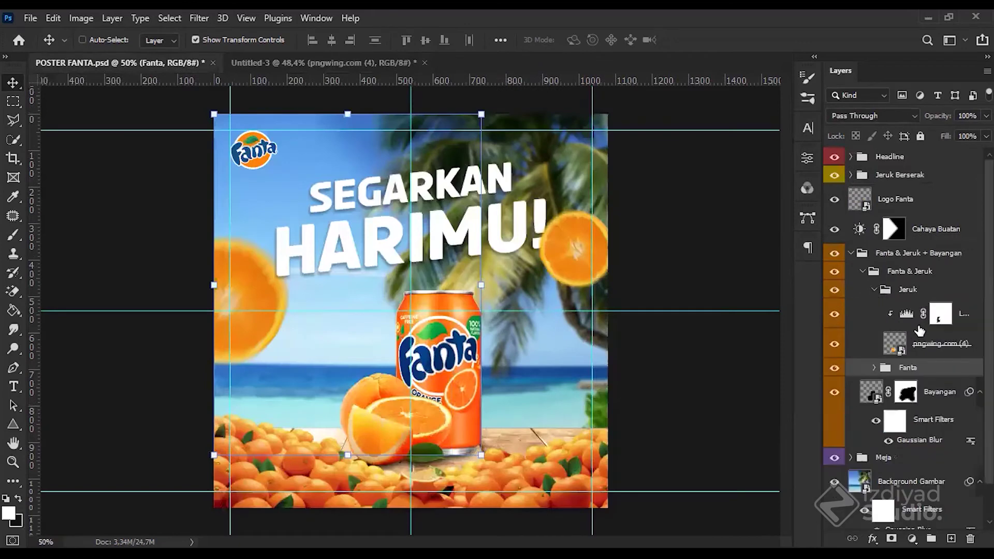
click(888, 310)
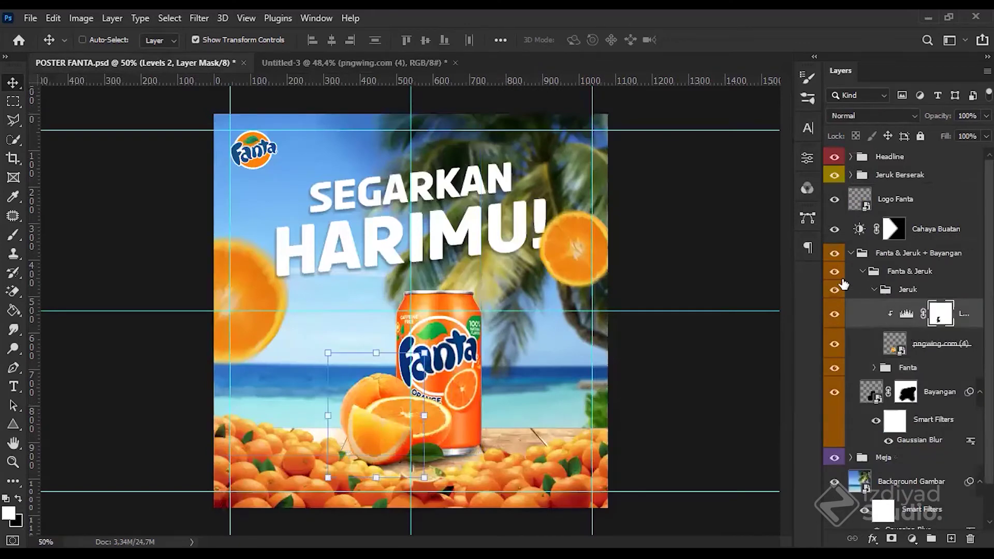
click(908, 289)
click(331, 63)
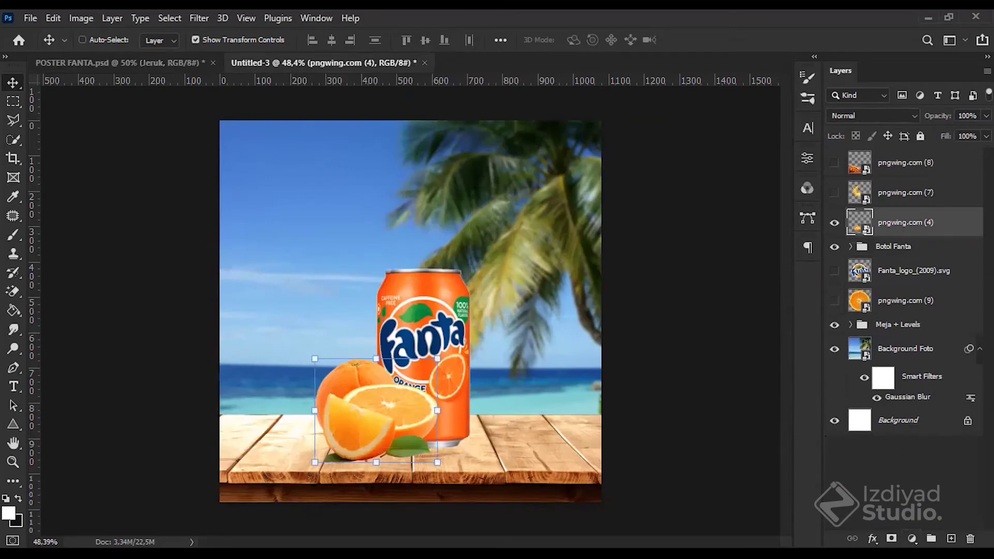
Step: Add a Levels adjustment clipped to the oranges layer pngwing.com (4), with midtones at 0.74 and white input at 228
click(912, 539)
click(903, 339)
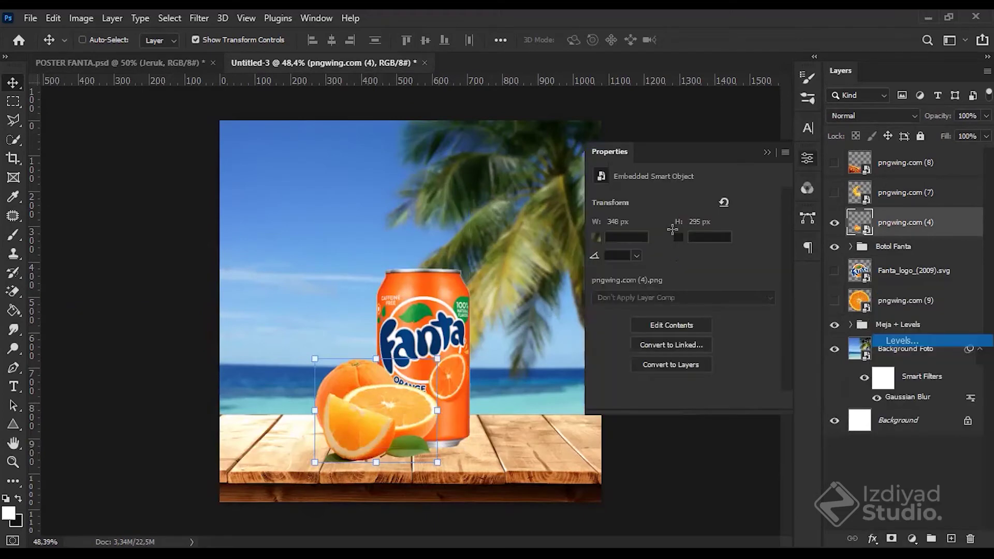
drag(694, 306, 705, 306)
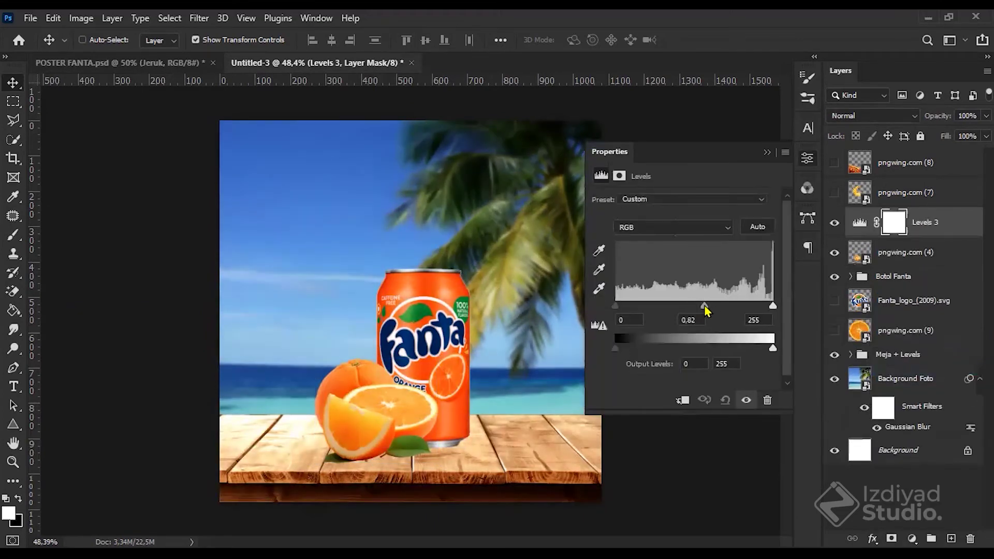
click(682, 402)
mouse_move(705, 306)
mouse_down()
mouse_move(762, 307)
mouse_move(700, 306)
mouse_up()
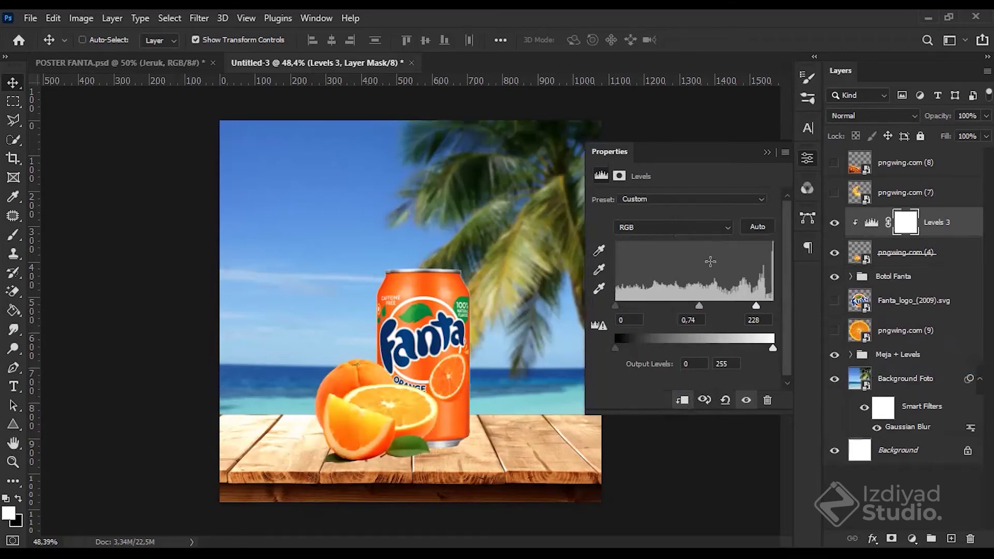
click(767, 152)
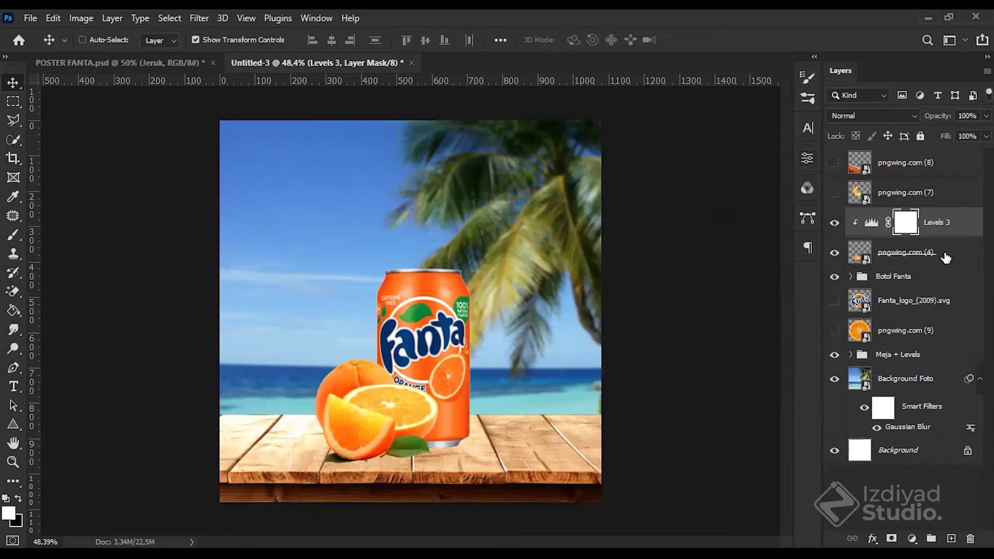
Step: Group the oranges layer with its Levels 3 adjustment and name the group Jeruk
key(ctrl)
key(ctrl+2)
click(947, 263)
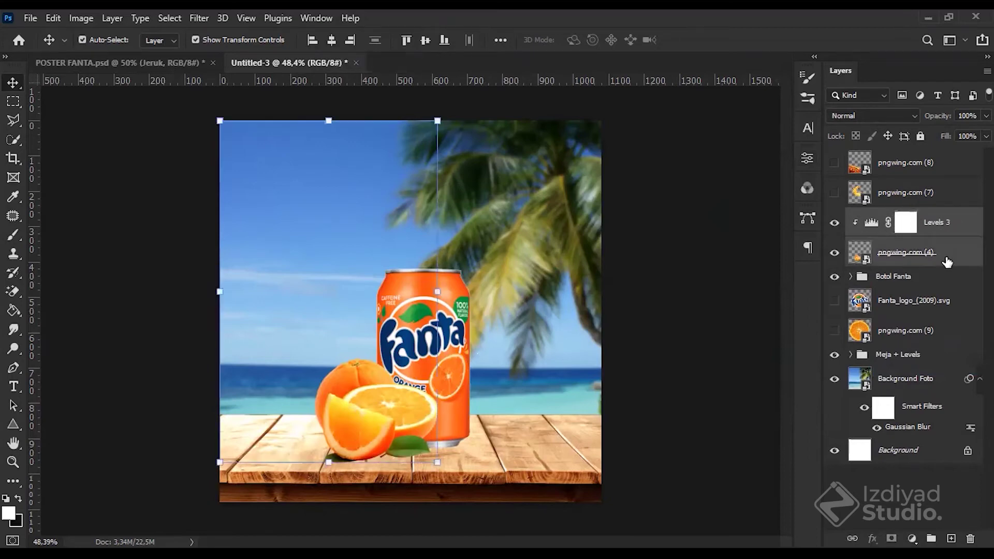
key(ctrl+g)
double_click(891, 217)
text(Jeruk)
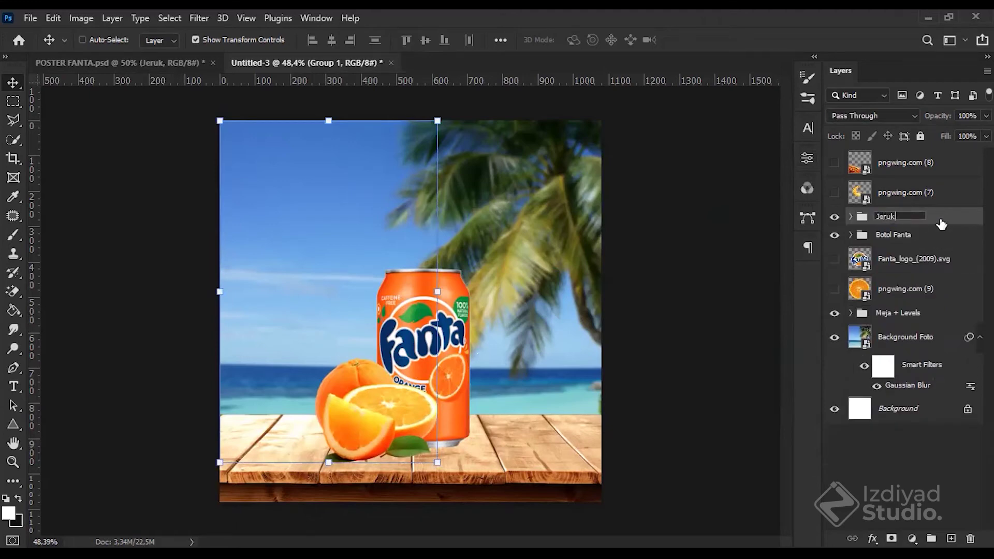
key(Return)
Step: Hide and show the Botol Fanta and Jeruk groups to check what each one contains
click(834, 234)
click(834, 217)
click(834, 216)
click(835, 234)
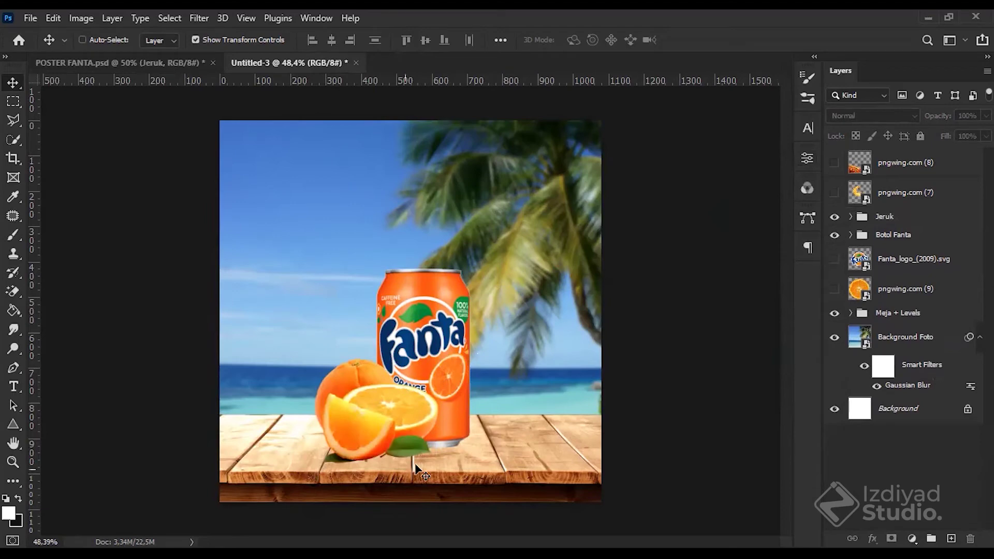
Step: Group the Jeruk and Botol Fanta groups together and name the new group Jeruk & Botol Fanta
click(912, 230)
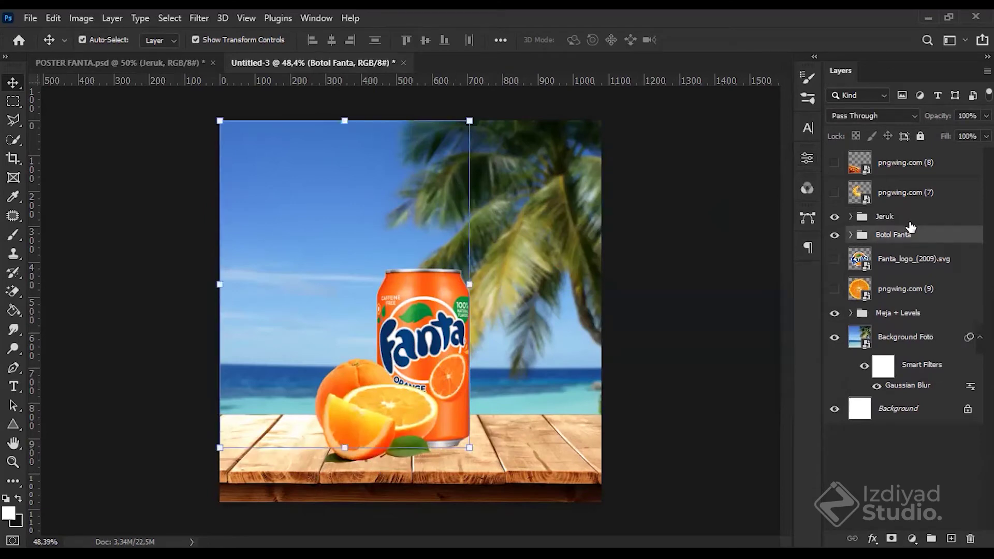
ctrl+click(910, 224)
key(ctrl+g)
double_click(929, 223)
text(Jeruk )
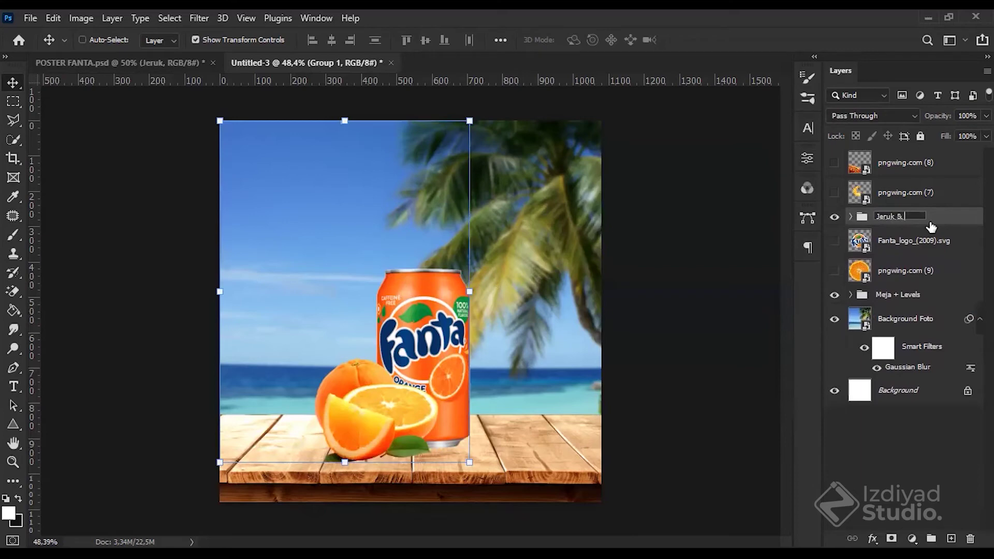
text(& BOtol)
key(BackSpace)
key(BackSpace)
key(BackSpace)
text(to)
key(BackSpace)
key(BackSpace)
key(BackSpace)
text(oto)
key(Return)
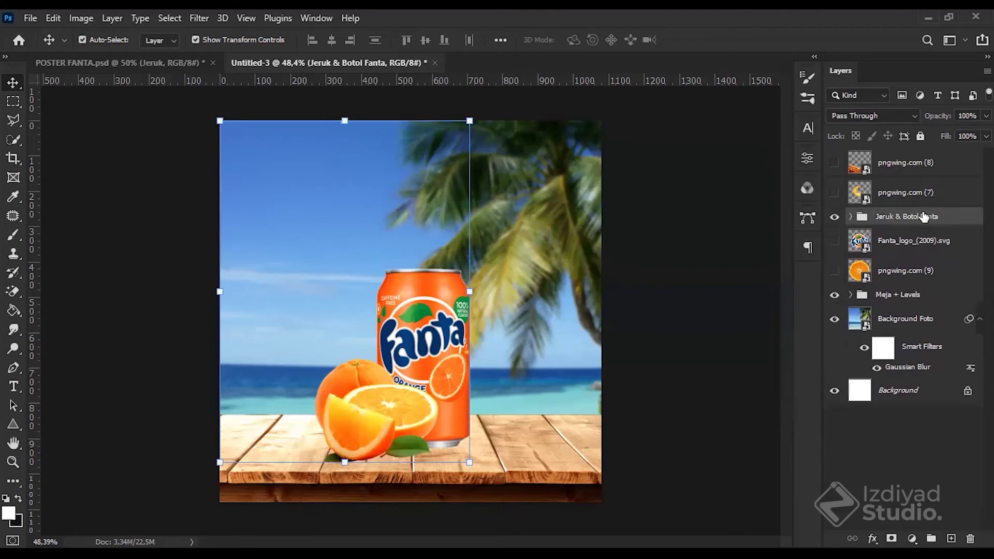
Step: Duplicate the Jeruk & Botol Fanta group
key(ctrl+j)
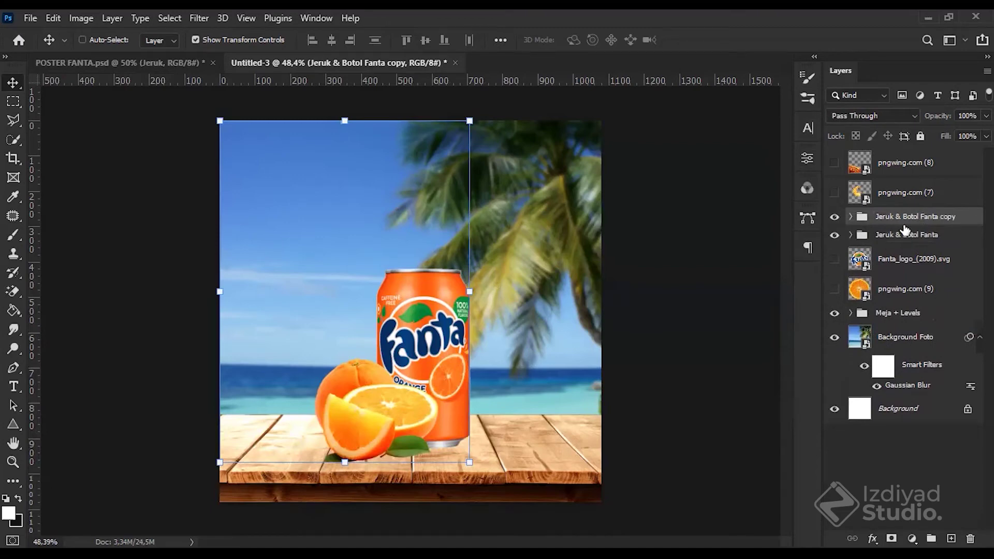
key(ctrl+t)
drag(398, 409, 604, 422)
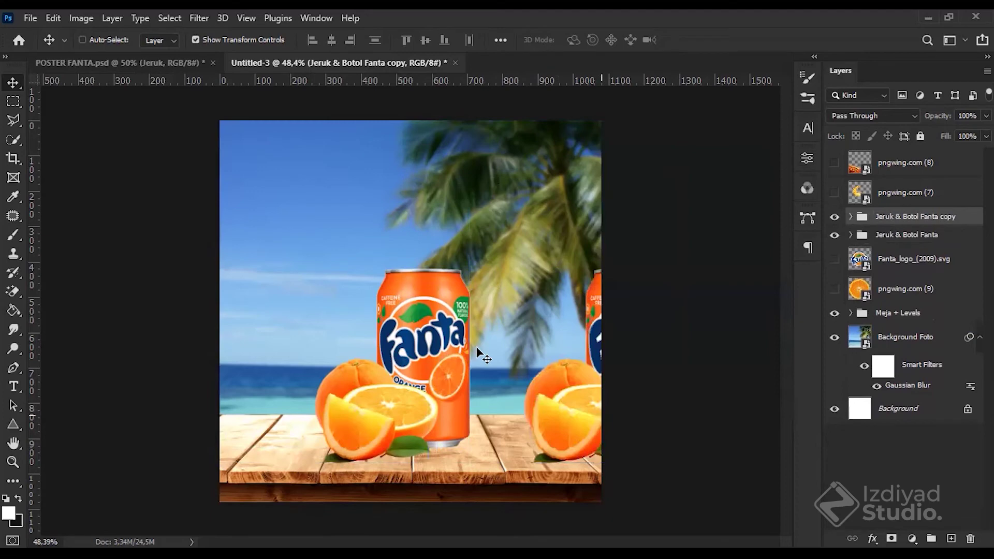
key(ctrl+z)
click(834, 217)
click(834, 216)
mouse_move(834, 216)
mouse_down()
mouse_move(837, 234)
mouse_move(834, 216)
mouse_up()
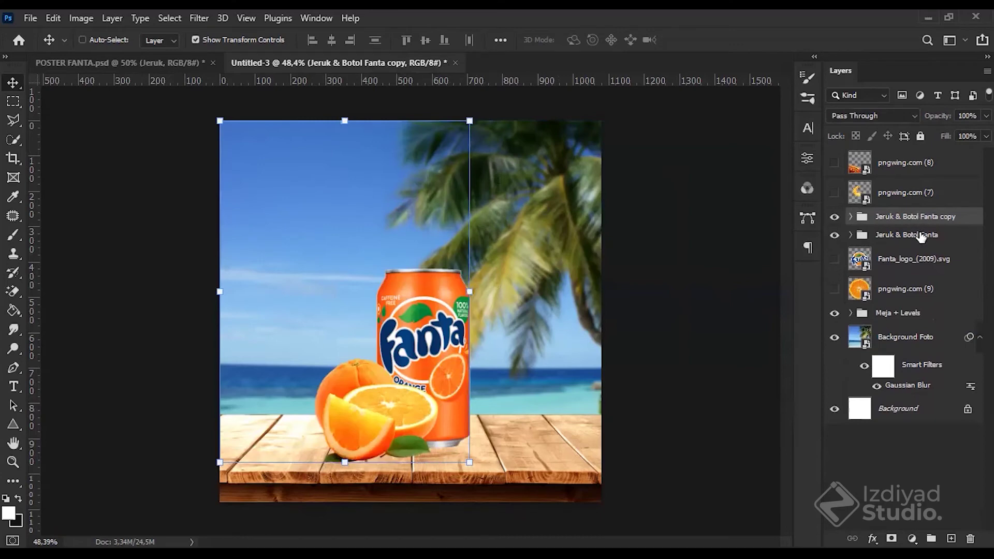
click(921, 235)
click(921, 216)
click(921, 234)
click(922, 217)
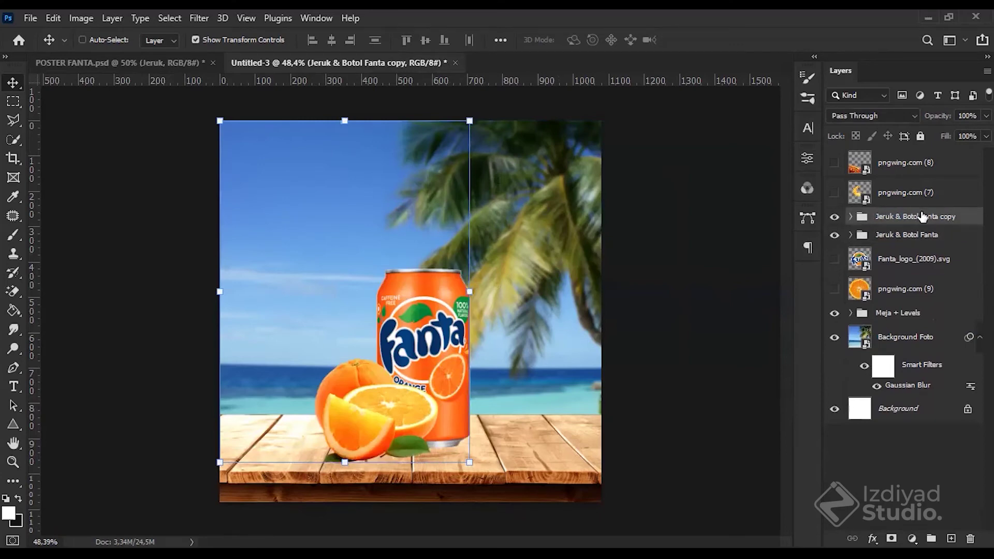
click(902, 236)
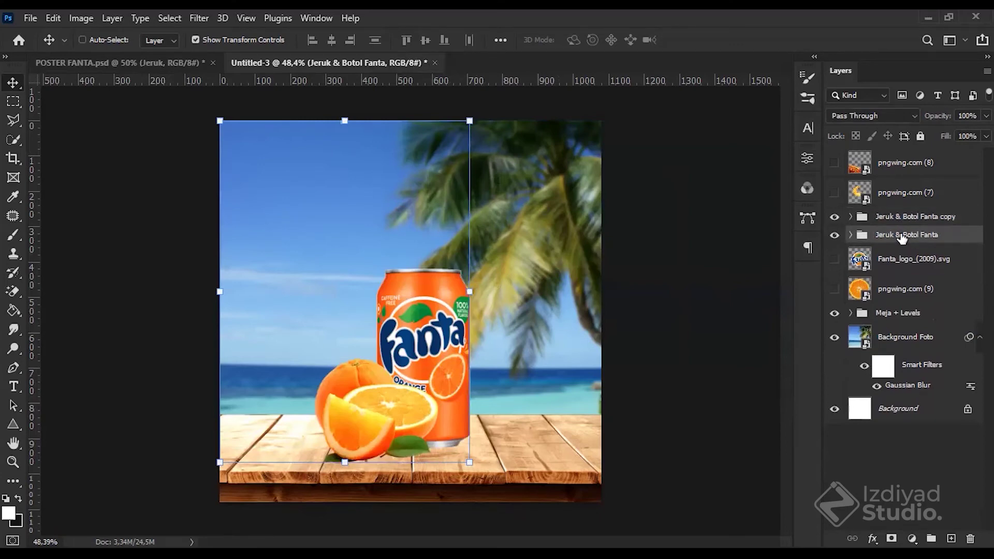
right_click(811, 38)
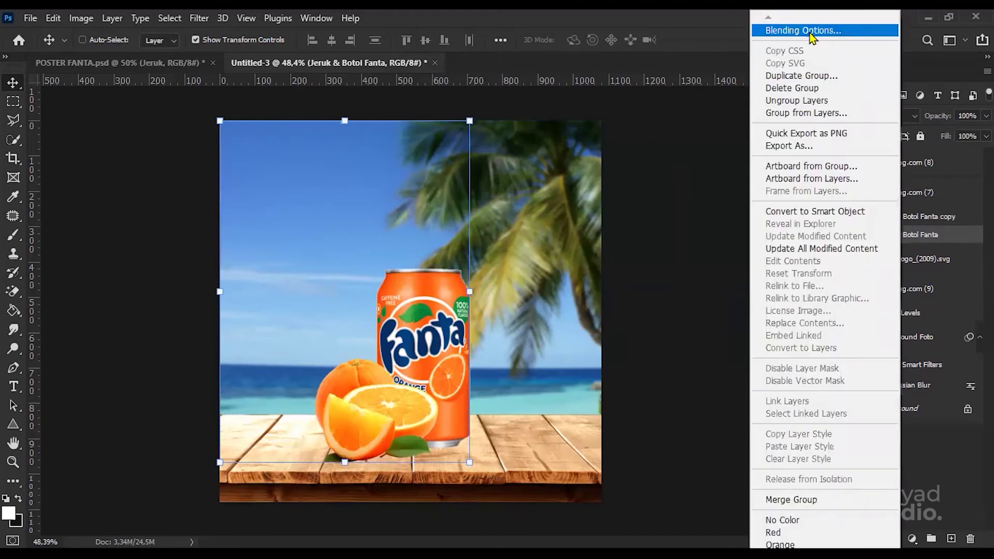
click(811, 36)
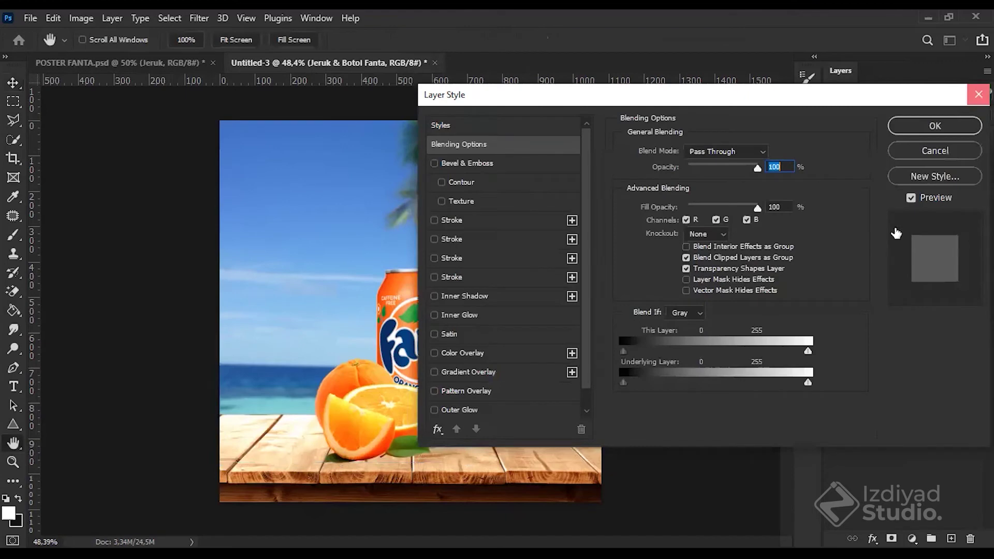
key(Escape)
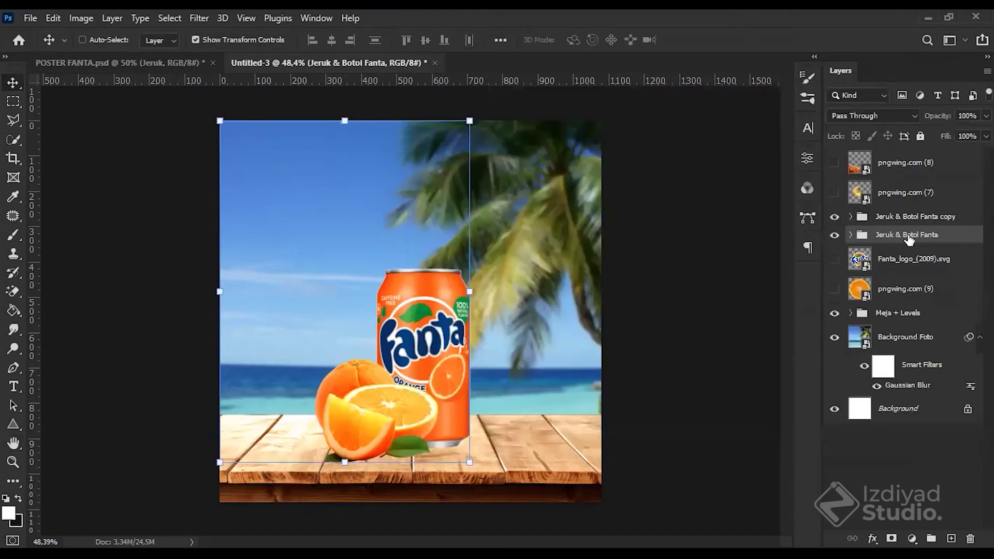
Step: Convert the original Jeruk & Botol Fanta group to a smart object and give it a black Color Overlay at 100% opacity
right_click(907, 235)
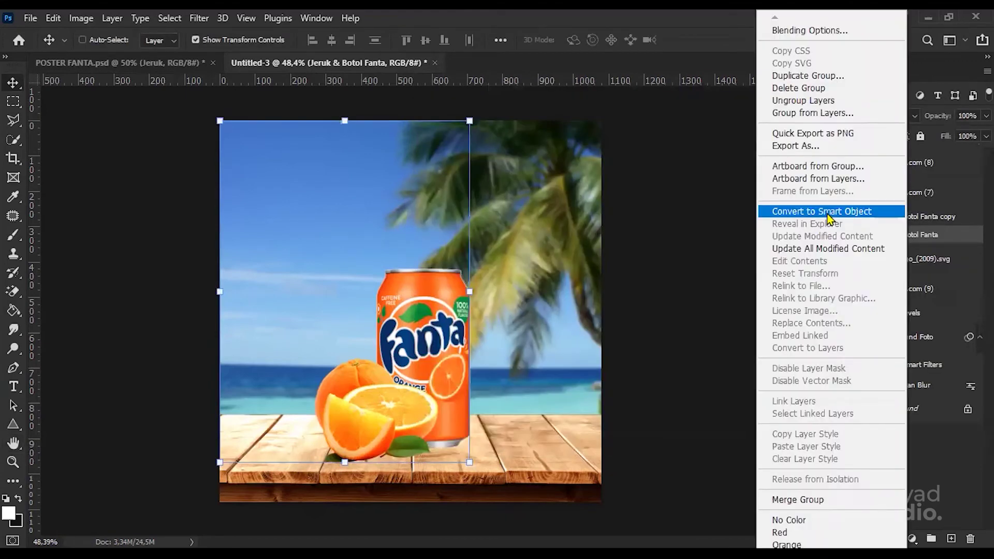
click(827, 212)
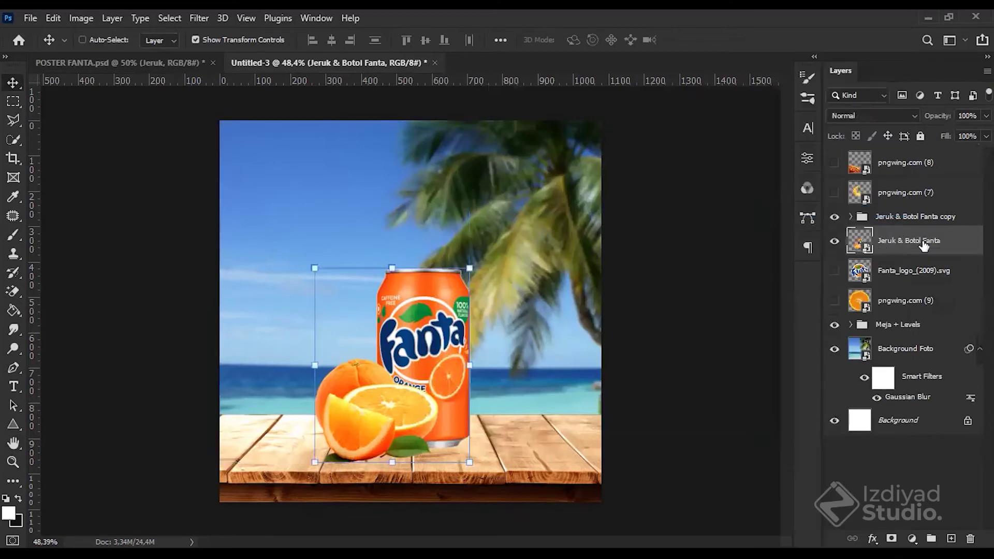
right_click(810, 34)
click(566, 104)
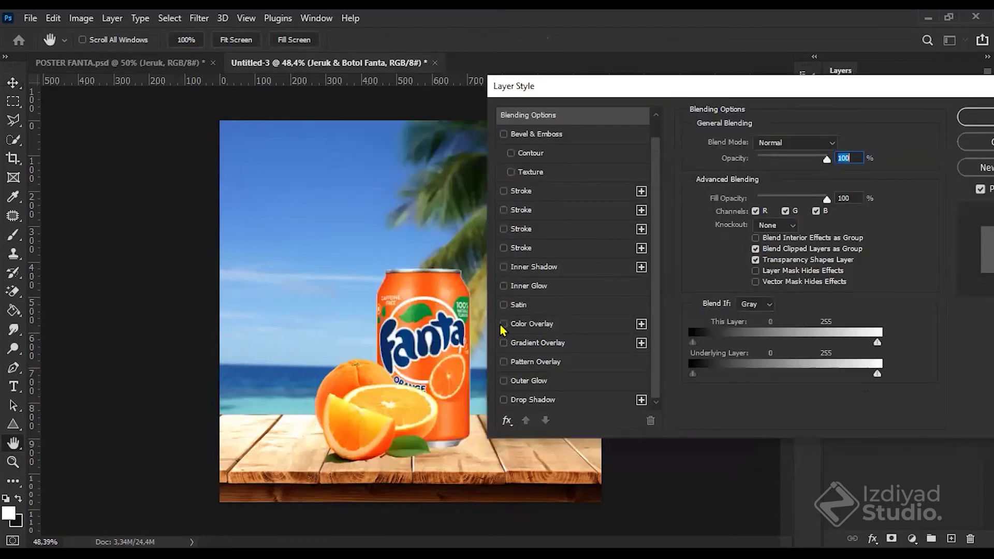
click(504, 324)
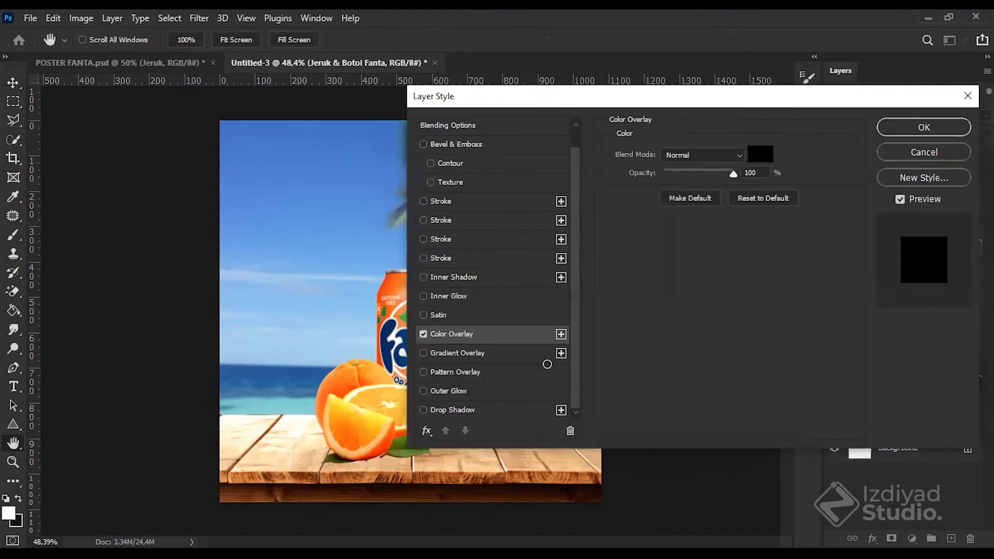
click(759, 155)
click(823, 214)
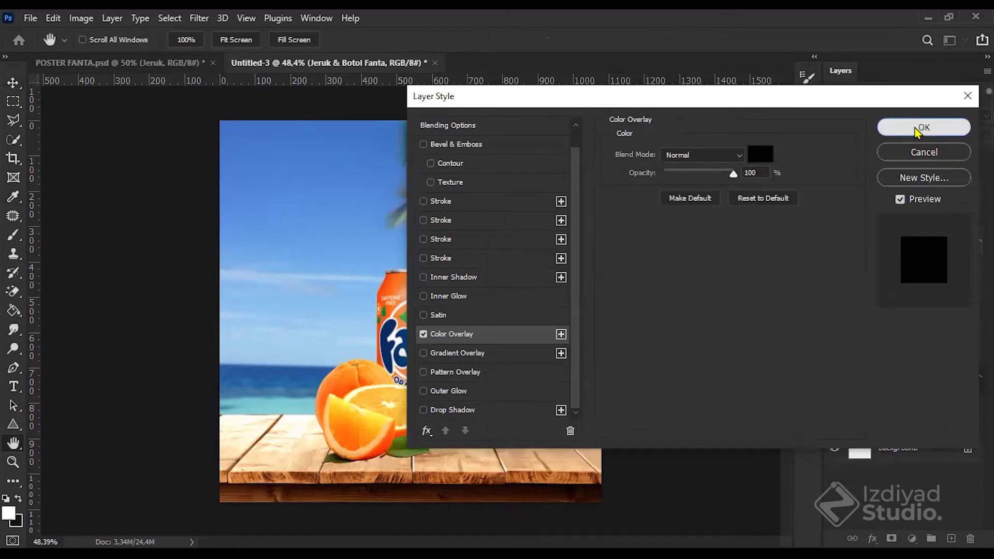
click(914, 133)
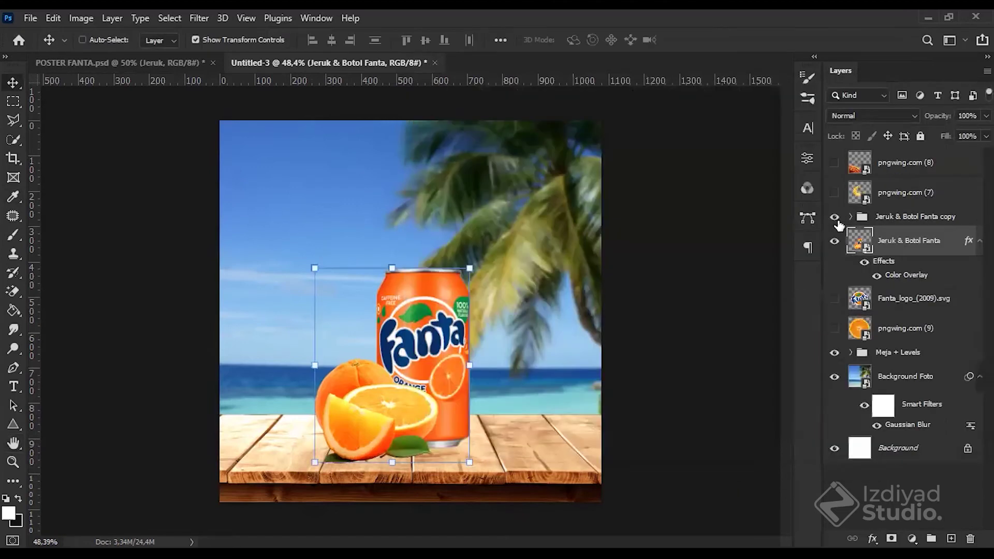
Step: With the copy group temporarily hidden, set the Jeruk & Botol Fanta layer's Color Overlay to black, 000000
click(906, 216)
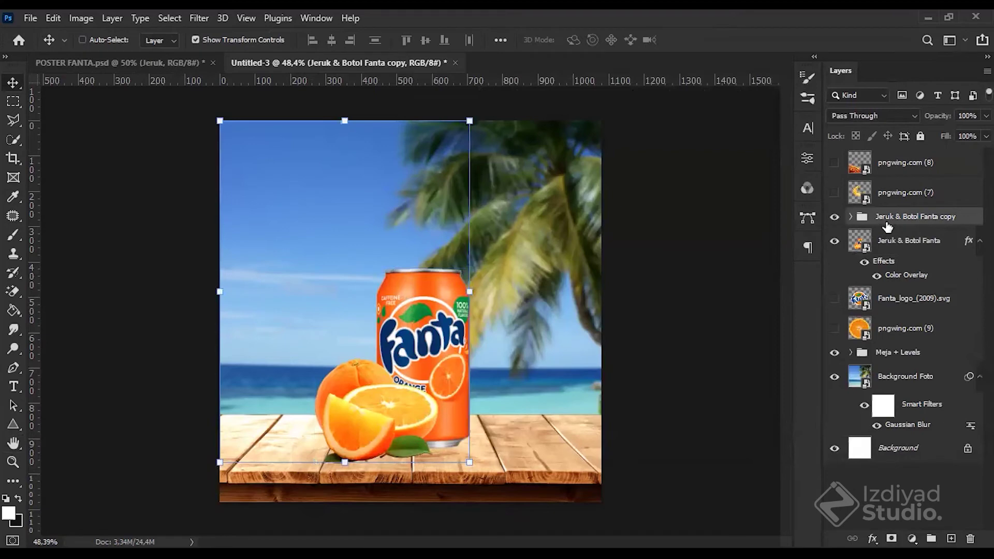
click(834, 218)
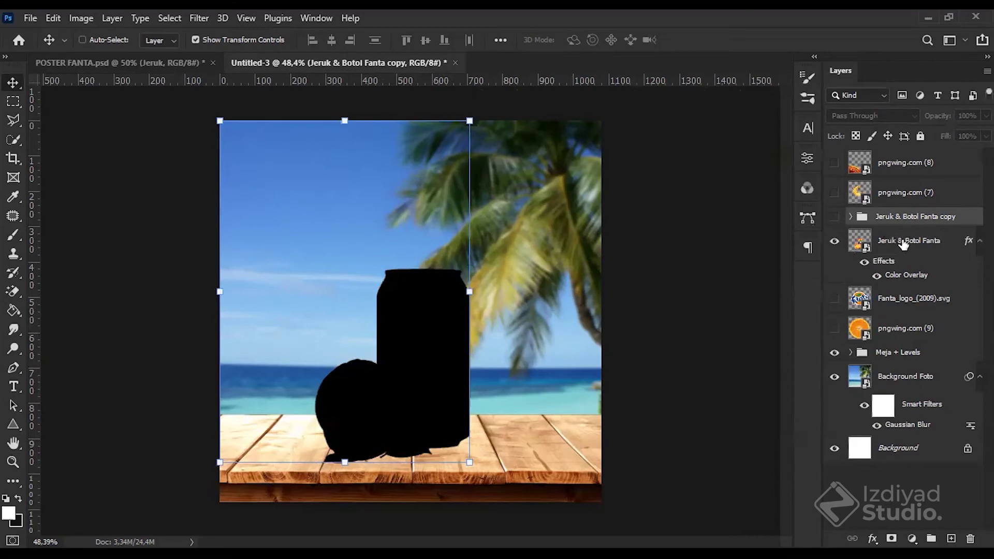
click(902, 241)
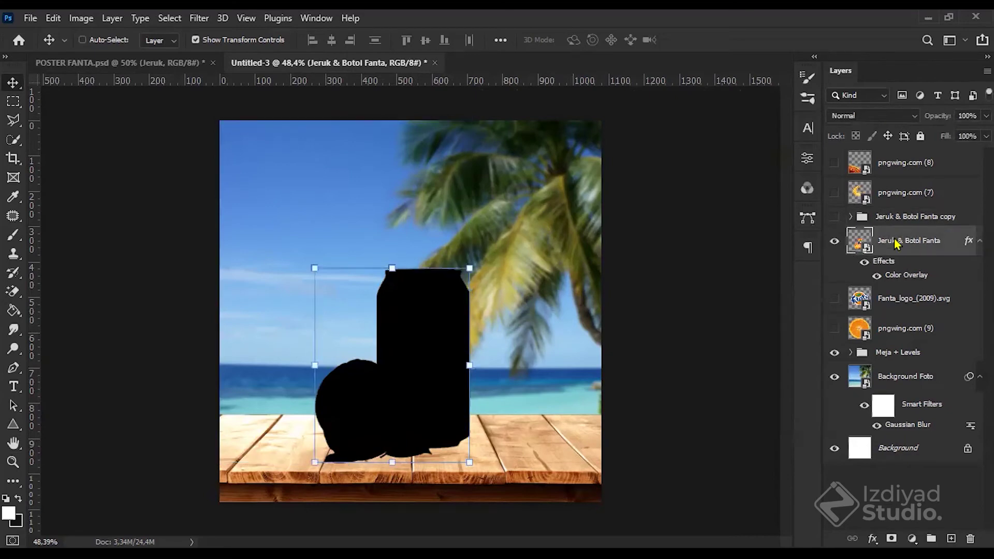
double_click(906, 275)
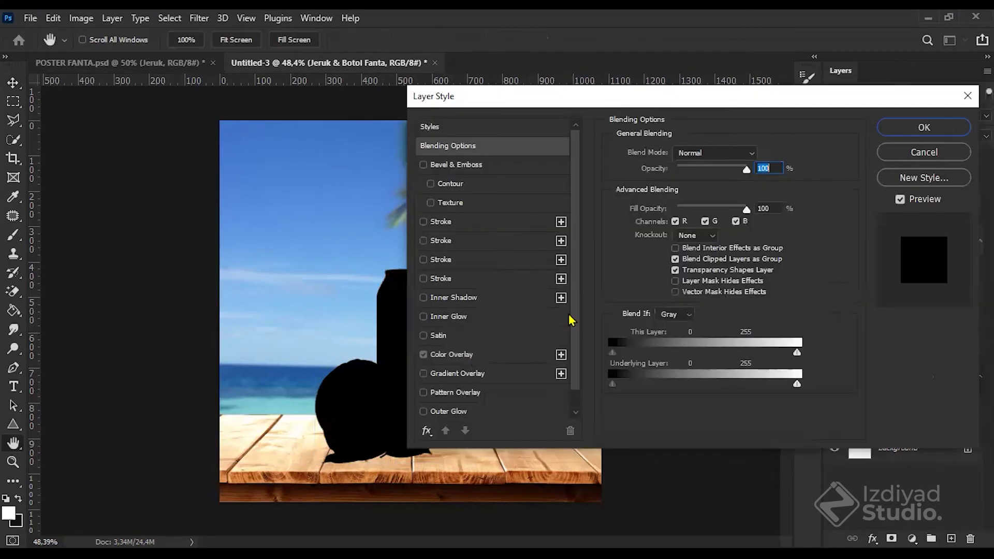
click(759, 155)
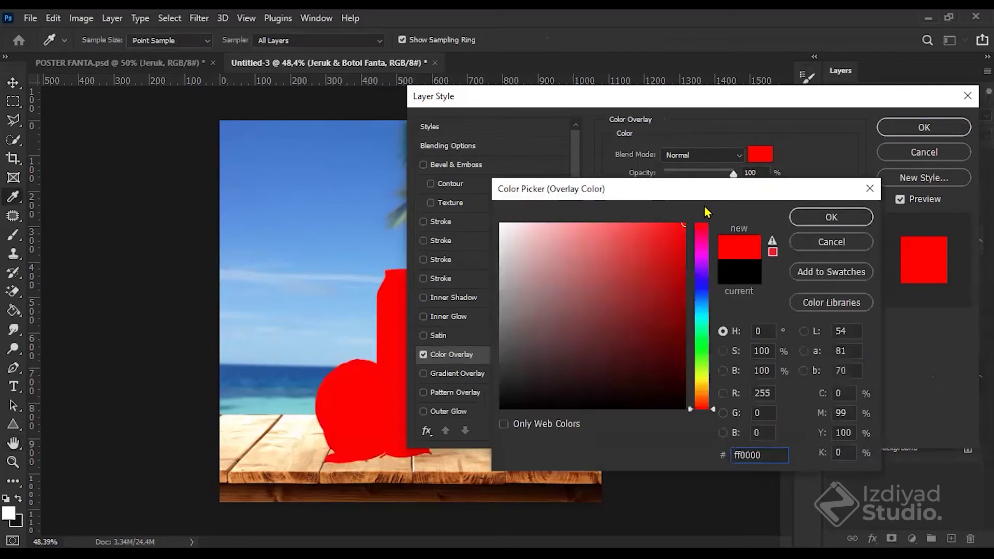
text(000000)
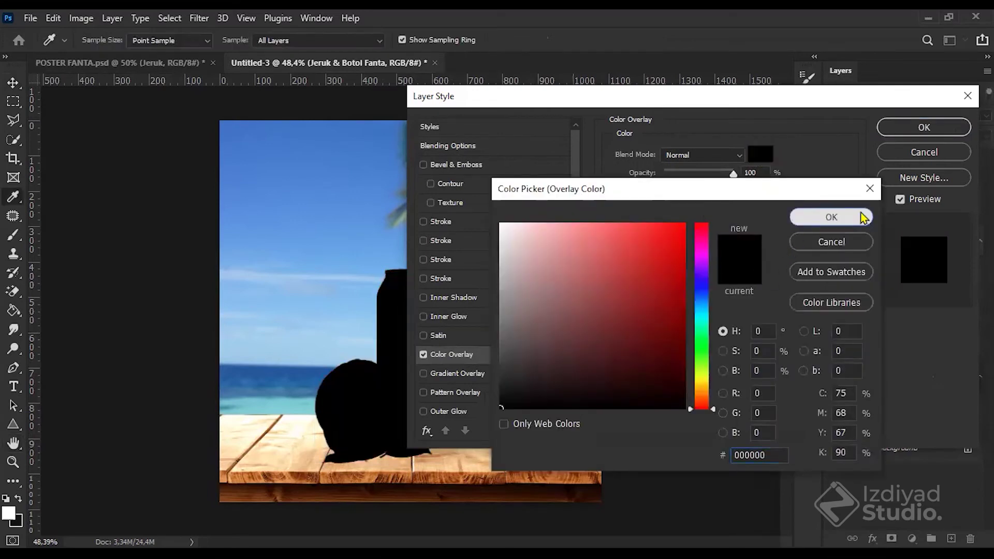
click(863, 218)
click(909, 129)
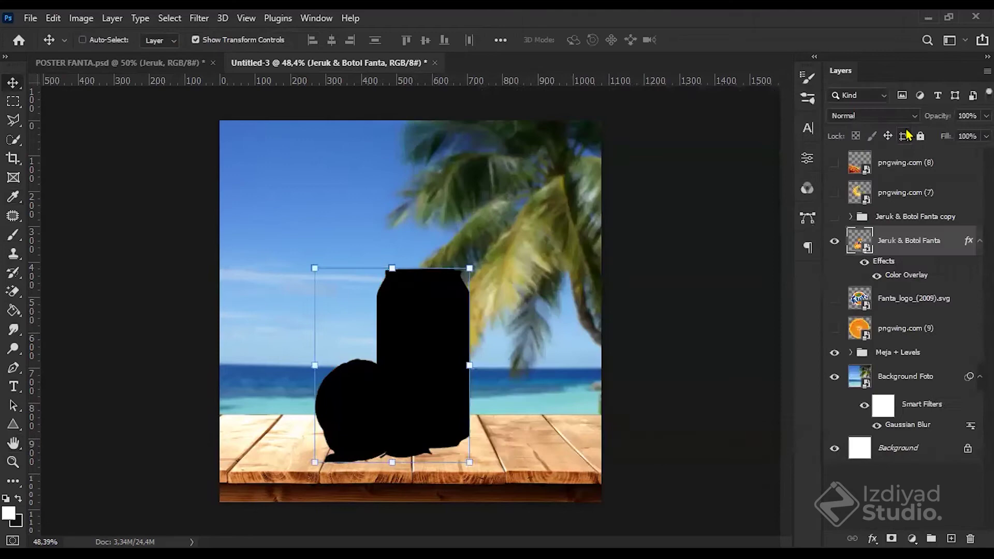
click(834, 217)
Step: Rename the black-overlaid Jeruk & Botol Fanta smart object as Bayangan
double_click(916, 243)
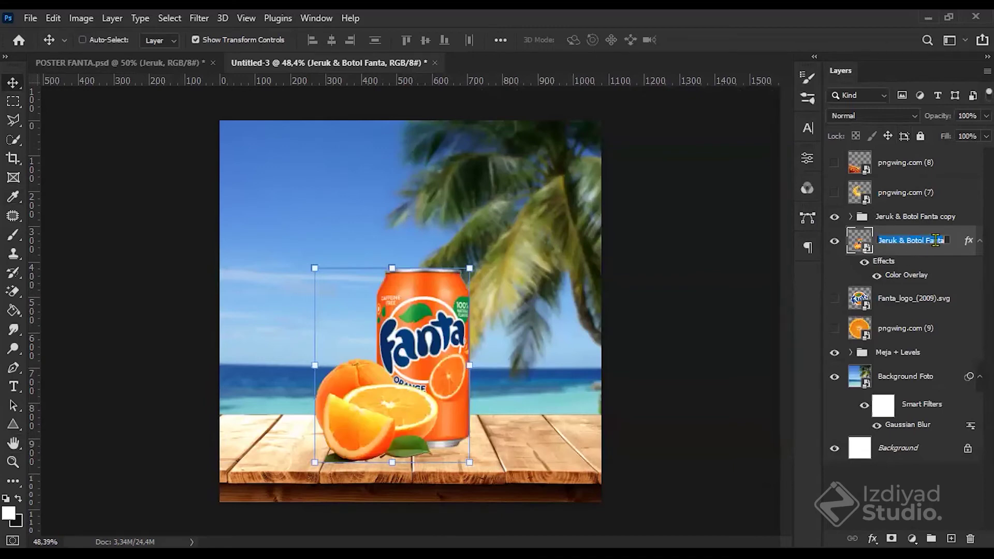
text(Bayangan)
key(Return)
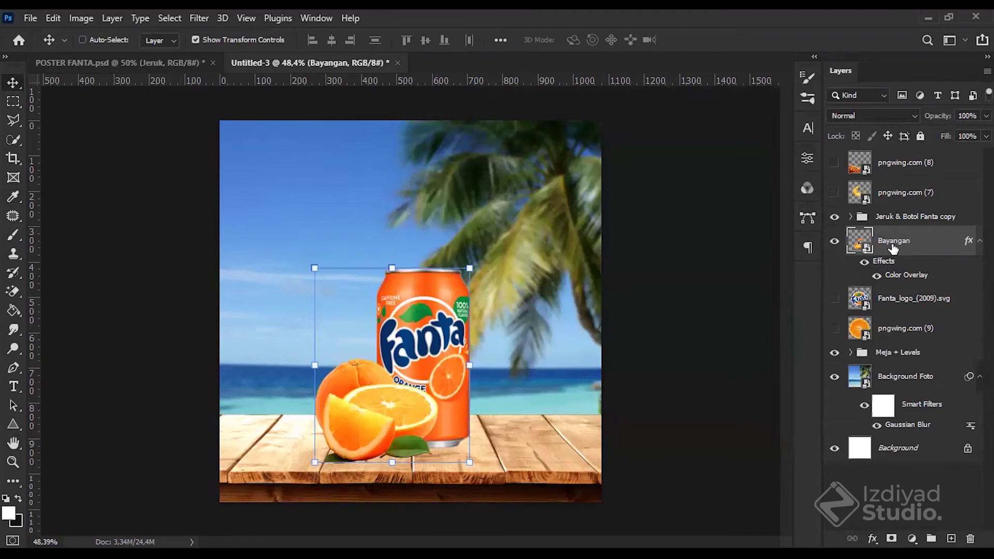
Step: Nudge the Bayangan shadow layer down about 13 px and check its offset by hiding and showing the copy group
key(shift+Down)
key(Down)
key(Down)
key(Down)
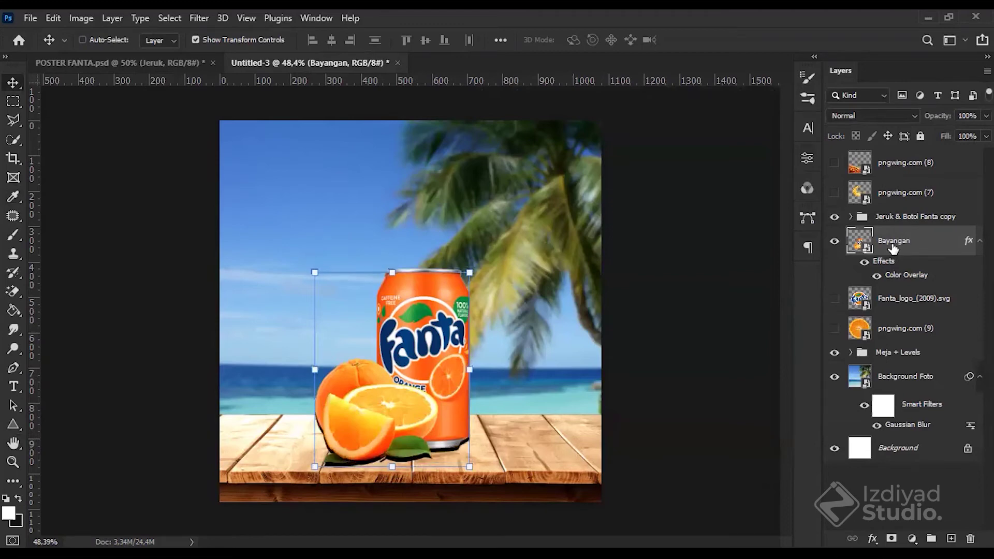
scroll(414, 437, up, 2)
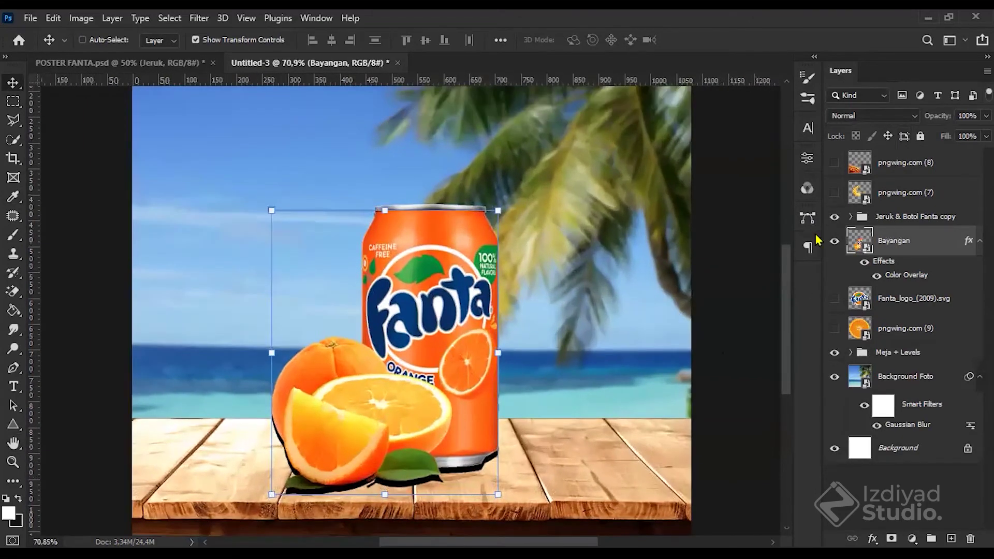
click(834, 217)
click(834, 216)
click(834, 217)
click(834, 216)
scroll(563, 304, down, 3)
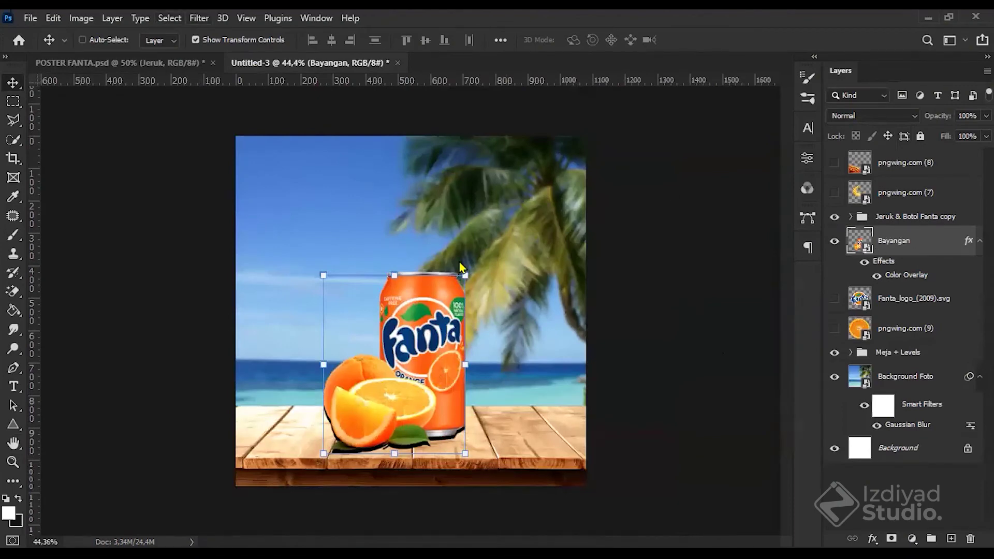
Step: Soften the Bayangan shadow layer with a Gaussian Blur and reselect the layer
click(199, 18)
mouse_move(310, 205)
click(431, 260)
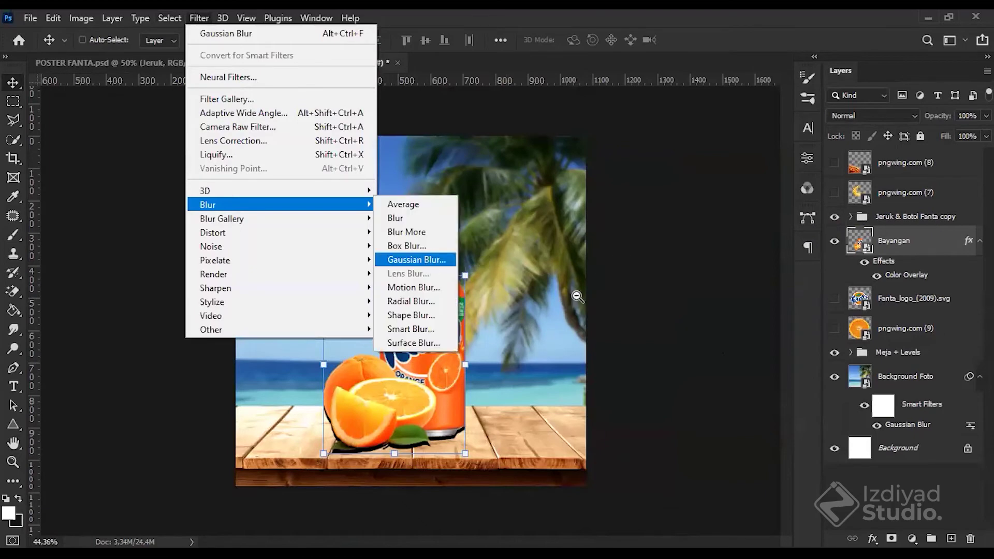
drag(705, 327, 721, 327)
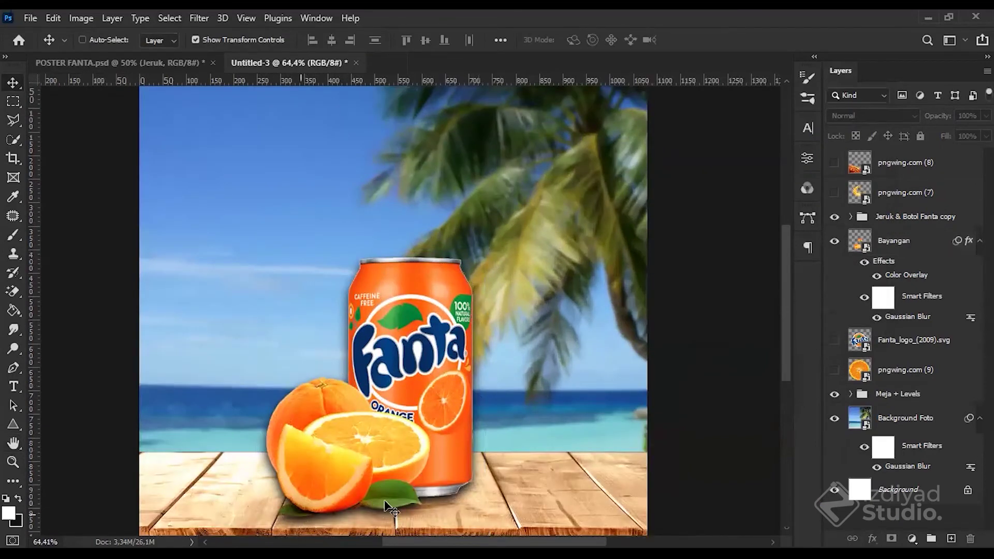
click(898, 245)
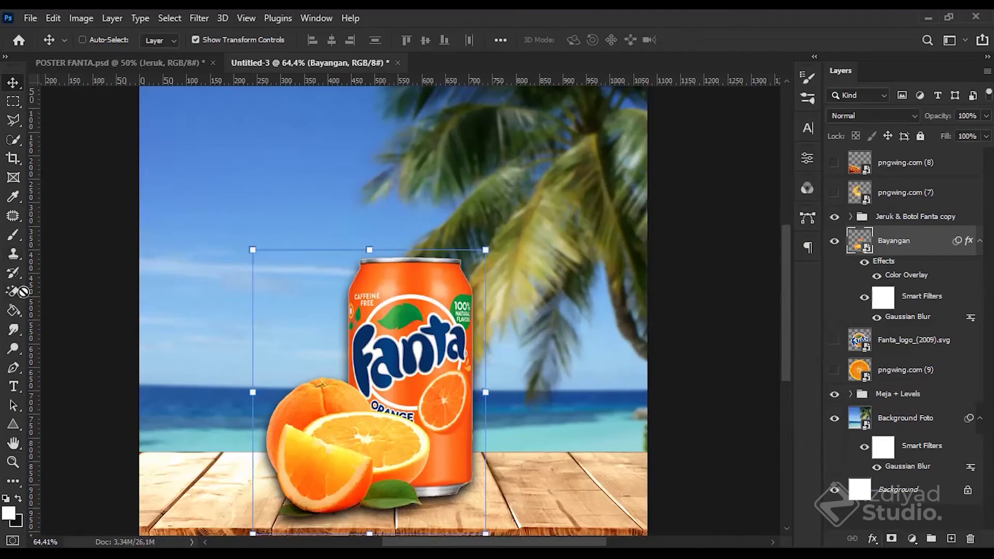
Step: Try to erase part of the Bayangan shadow by rasterizing the smart object, and undo the rasterizing
key(e)
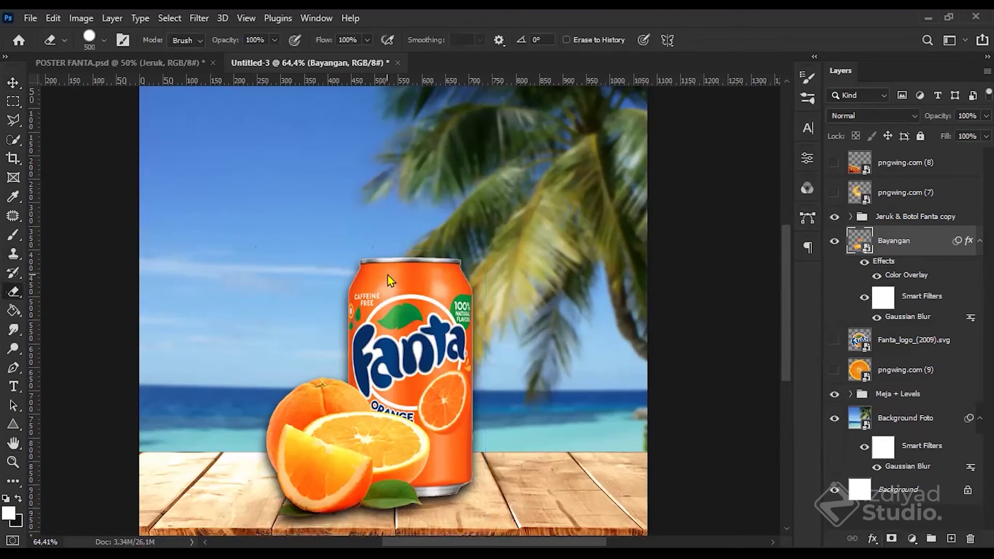
click(357, 286)
key(Return)
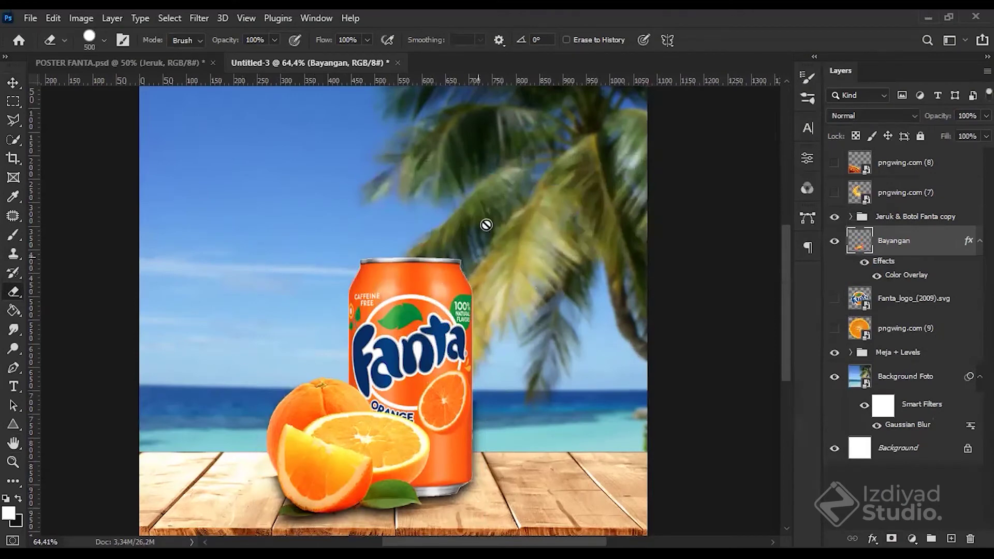
key(ctrl+z)
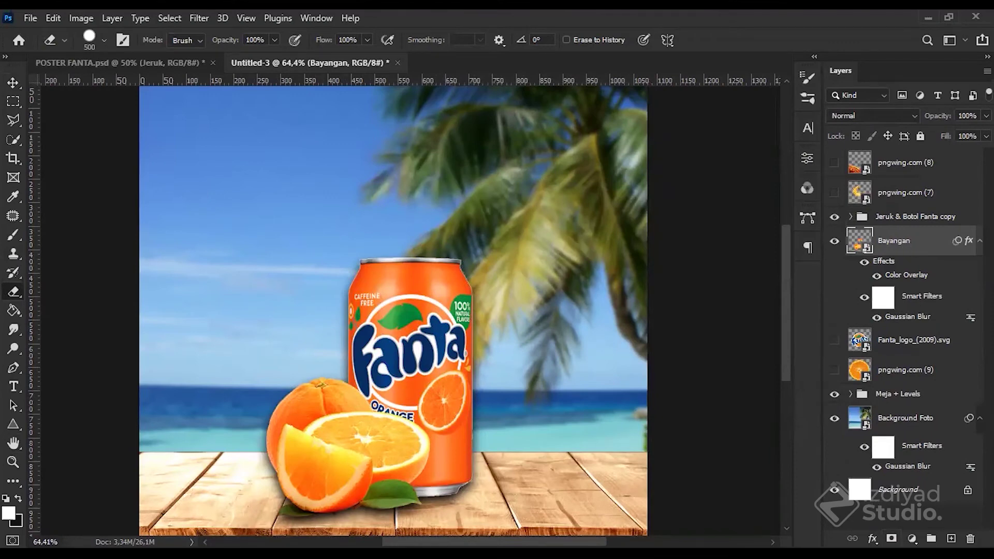
Step: Add a layer mask to the Bayangan layer and set up a black Soft Round brush, 94 px with 0% hardness
click(891, 539)
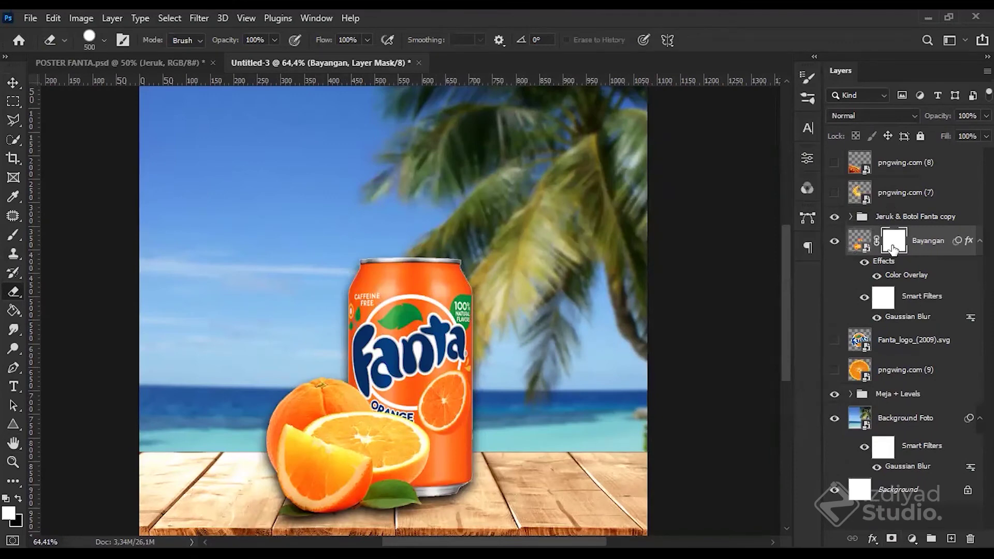
click(13, 236)
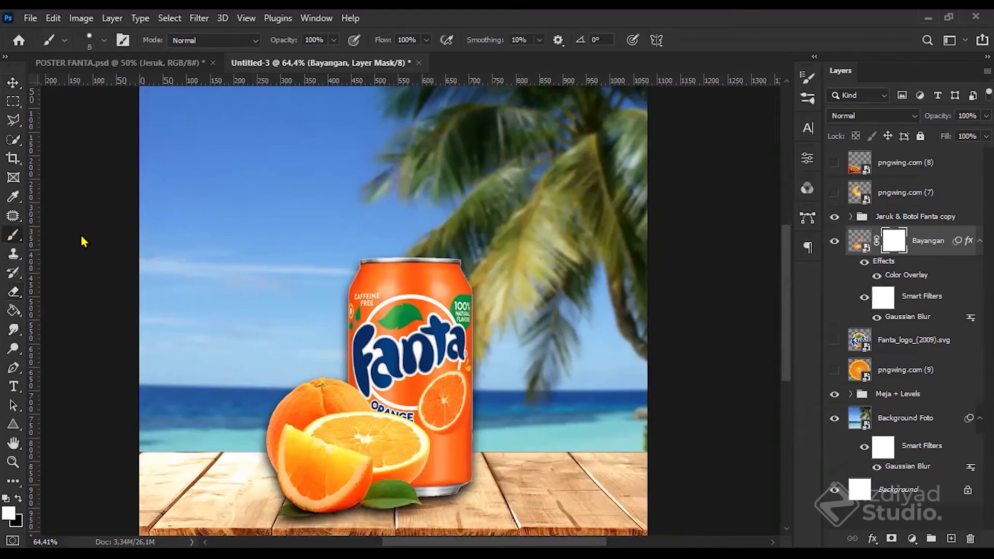
key(bracketright)
key(bracketright)
key(bracketright)
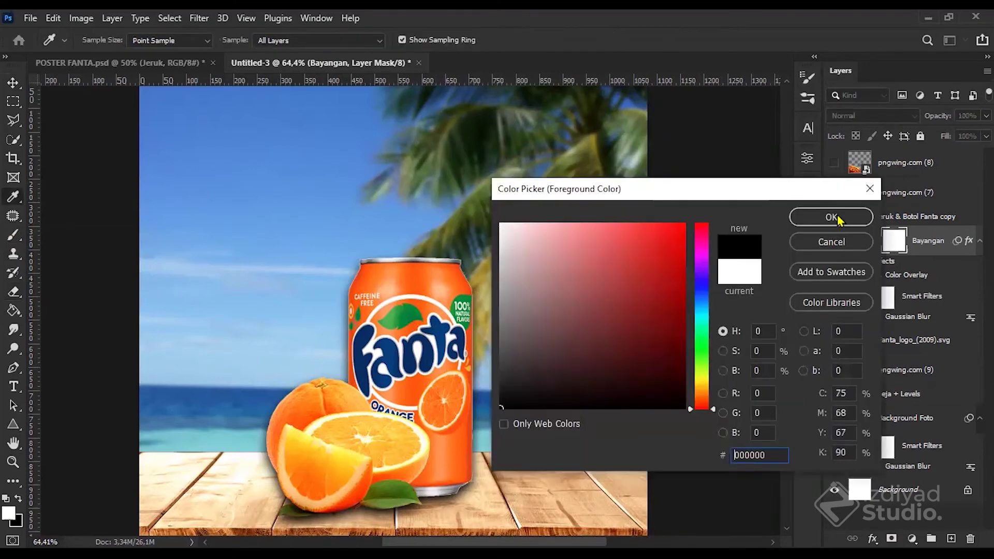
click(838, 218)
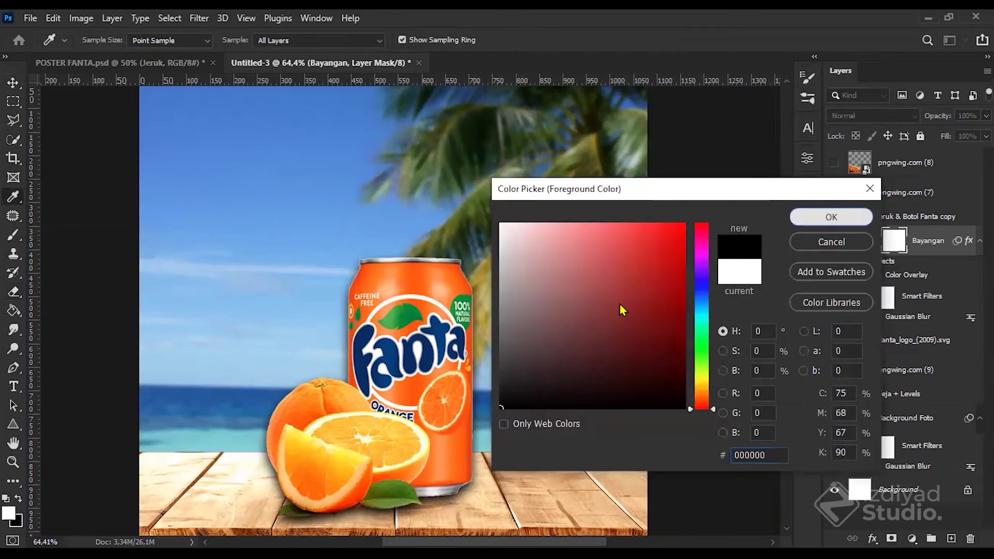
right_click(638, 389)
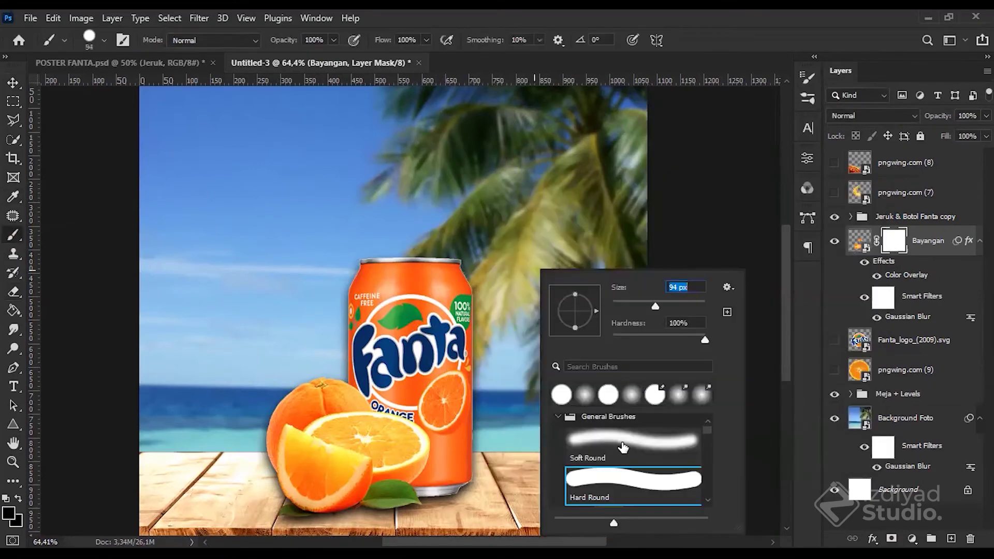
click(623, 445)
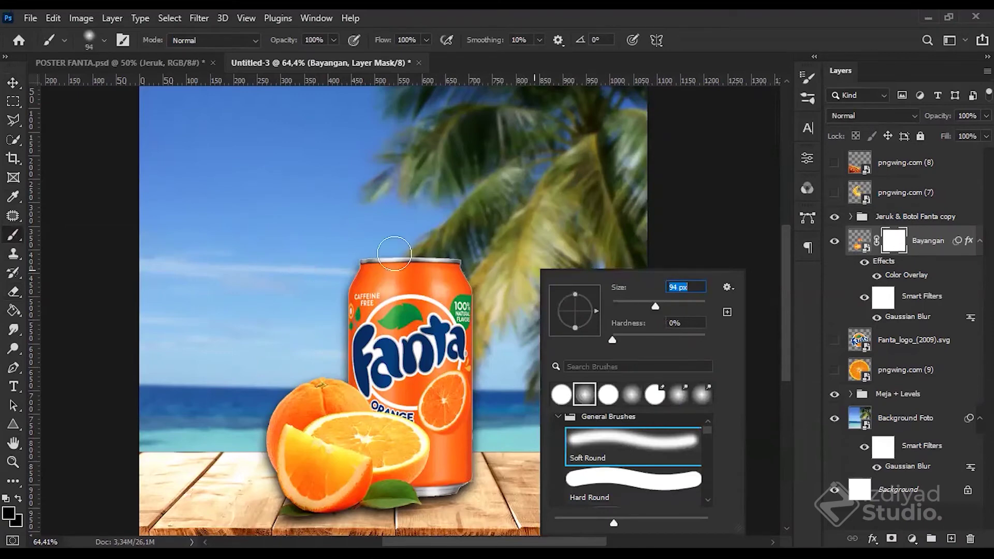
key(Return)
Step: Paint black on the Bayangan mask over the can and oranges, leaving the shadow only along their base on the table
mouse_move(488, 315)
mouse_down()
mouse_move(463, 437)
mouse_move(479, 487)
mouse_move(487, 435)
mouse_move(409, 416)
mouse_up()
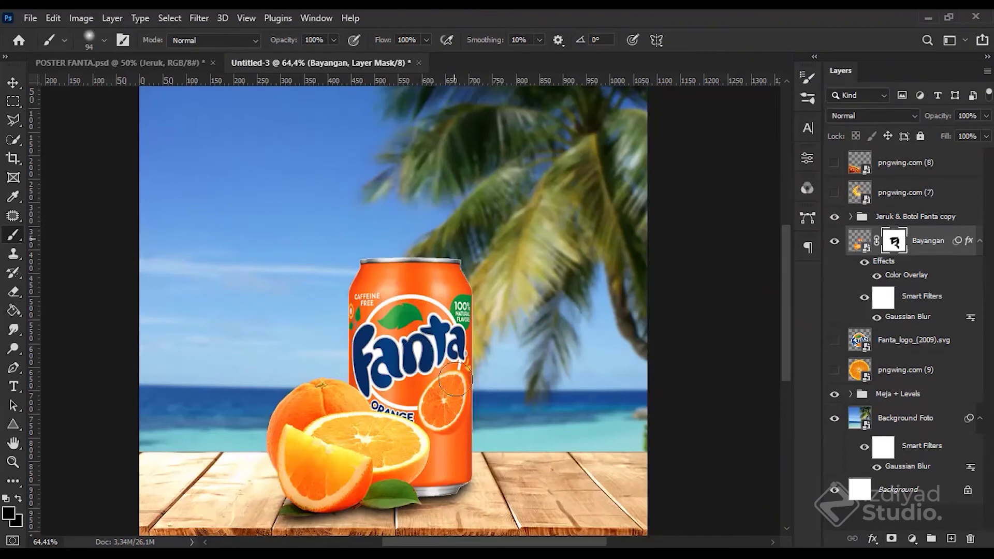
scroll(516, 328, down, 2)
scroll(516, 328, up, 2)
Step: Reduce the Bayangan layer's opacity to 82%
click(860, 241)
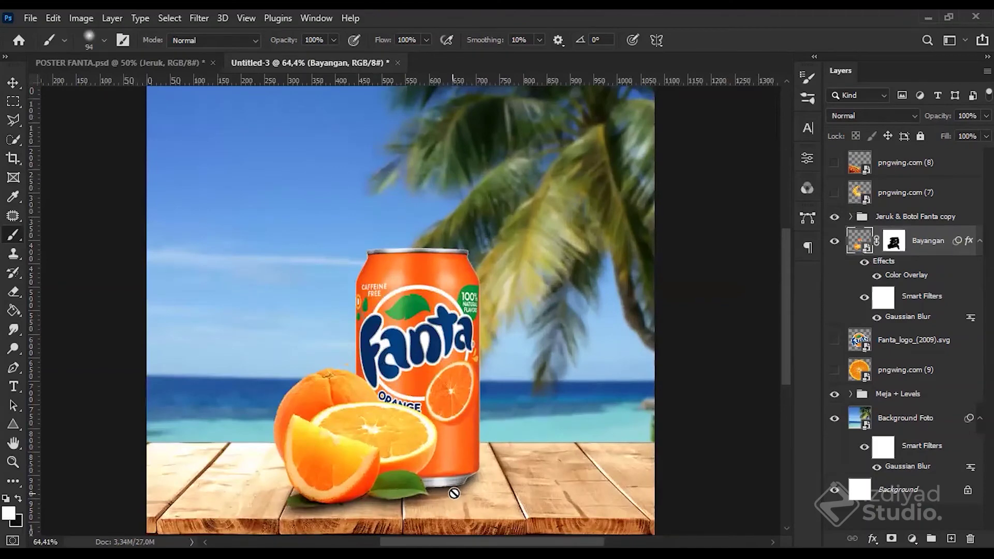
scroll(451, 488, up, 1)
scroll(451, 487, down, 1)
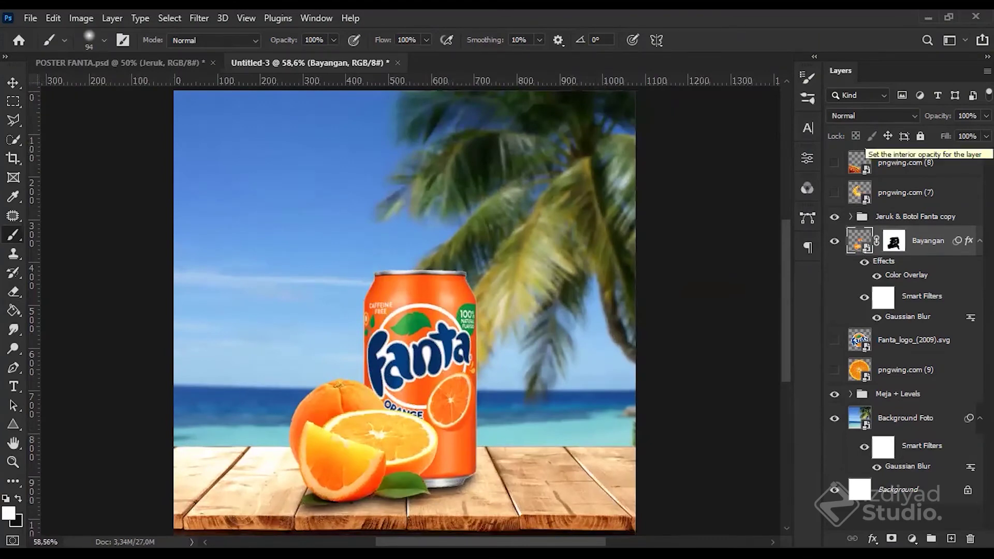
click(986, 115)
drag(986, 132, 970, 134)
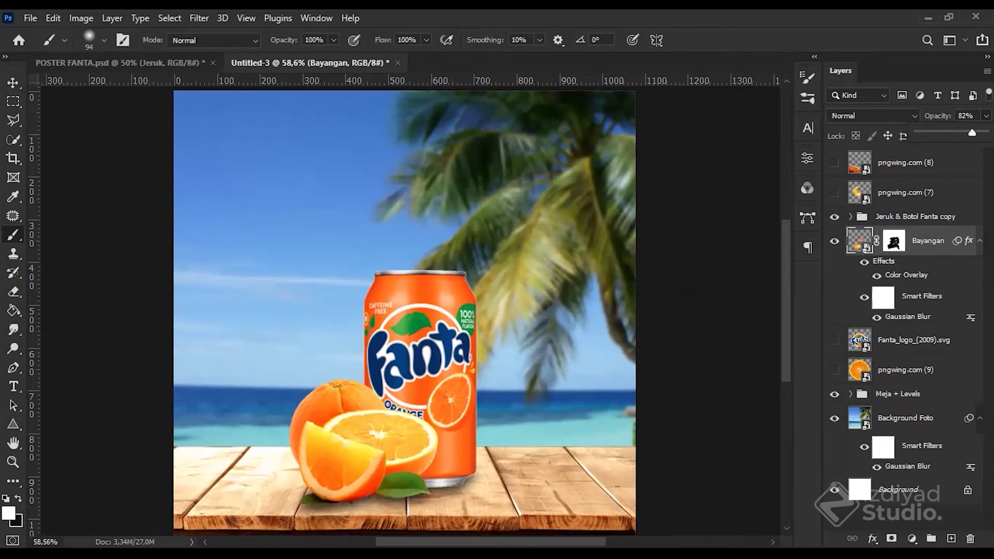
scroll(642, 213, down, 3)
Step: Group the Jeruk & Botol Fanta copy group together with the Bayangan layer
click(925, 231)
click(926, 224)
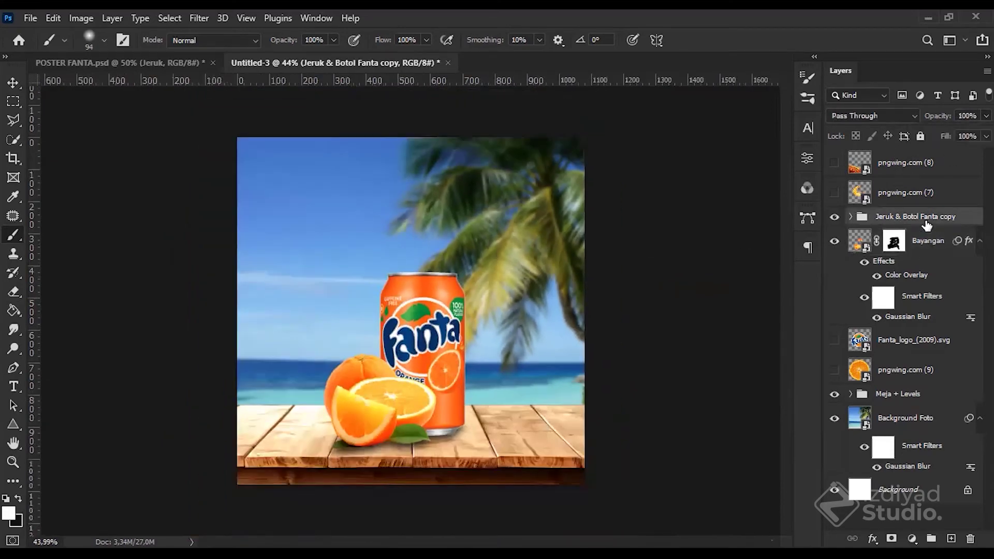
click(850, 217)
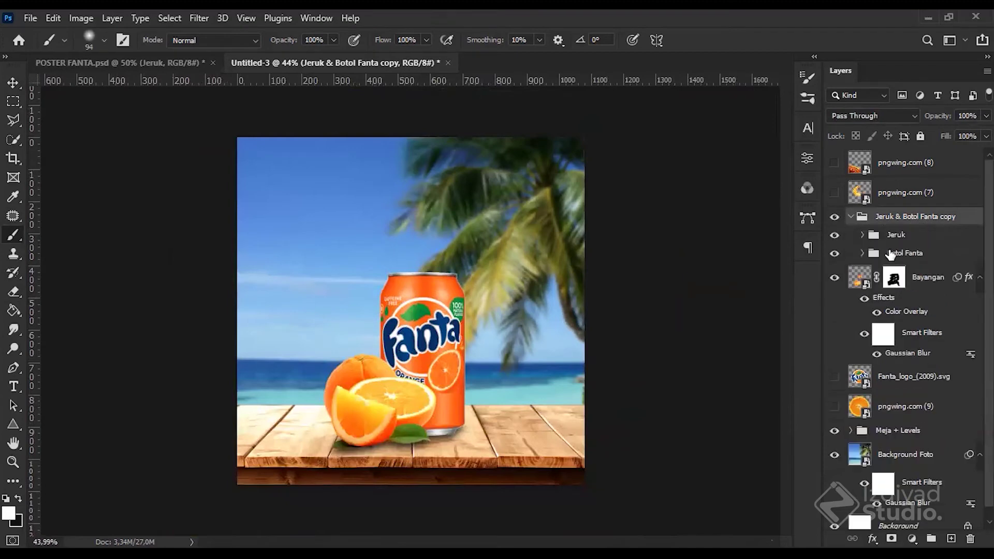
click(851, 217)
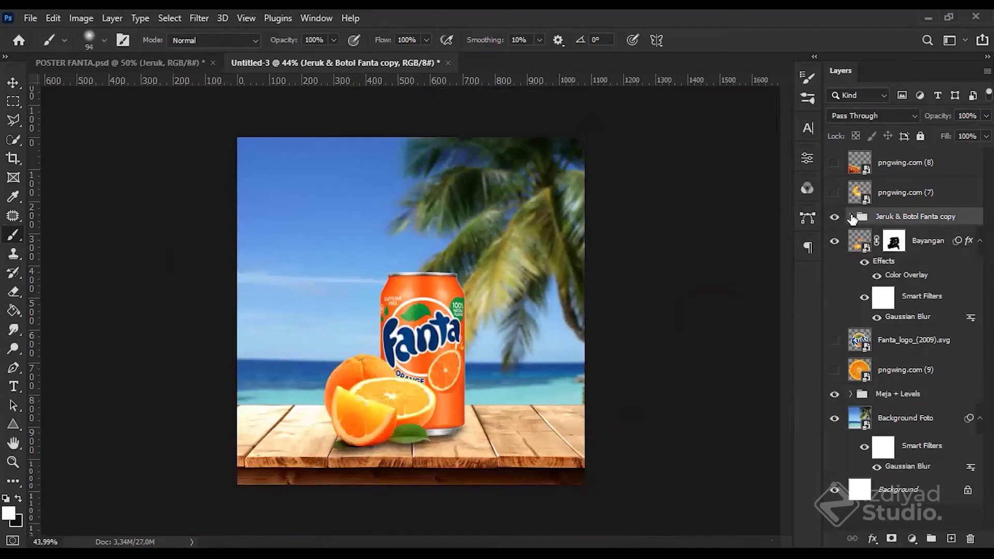
ctrl+click(939, 245)
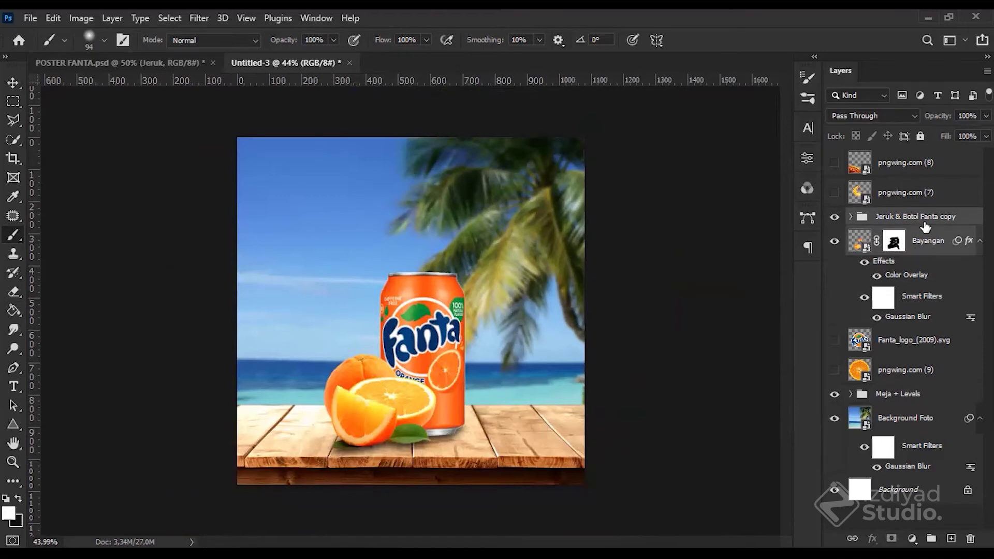
key(ctrl+g)
Step: Rename the new group Botol Fanta + Jeruk + Bayangan and move it directly above the Meja + Levels group
double_click(889, 217)
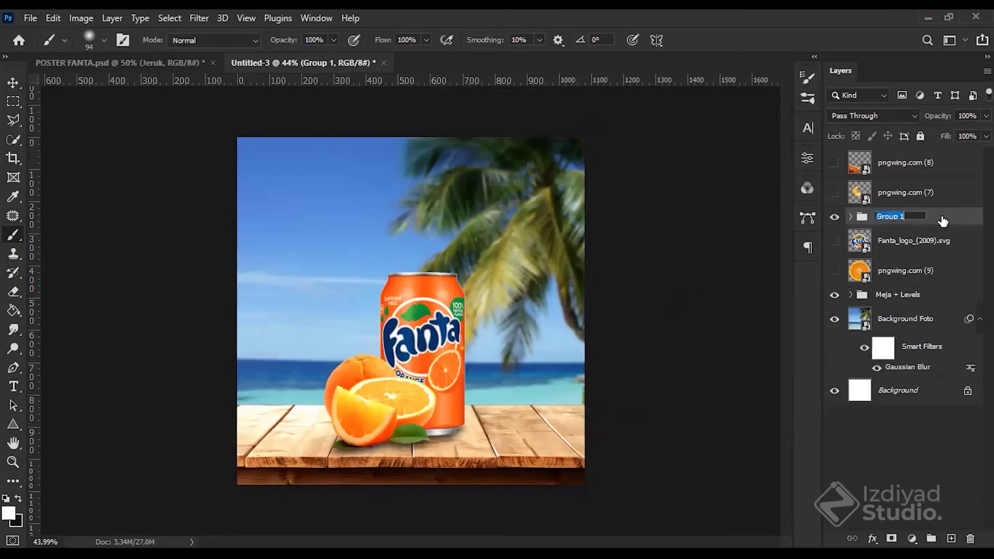
text(Botol Fan)
text(ta +)
text( Jeruk)
text( + Bayangan)
key(Return)
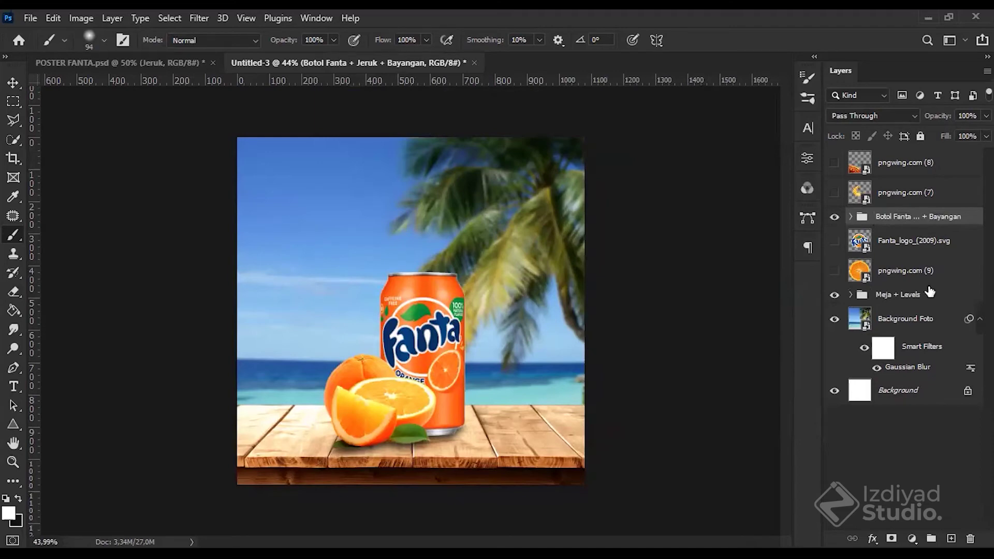
drag(864, 280, 861, 284)
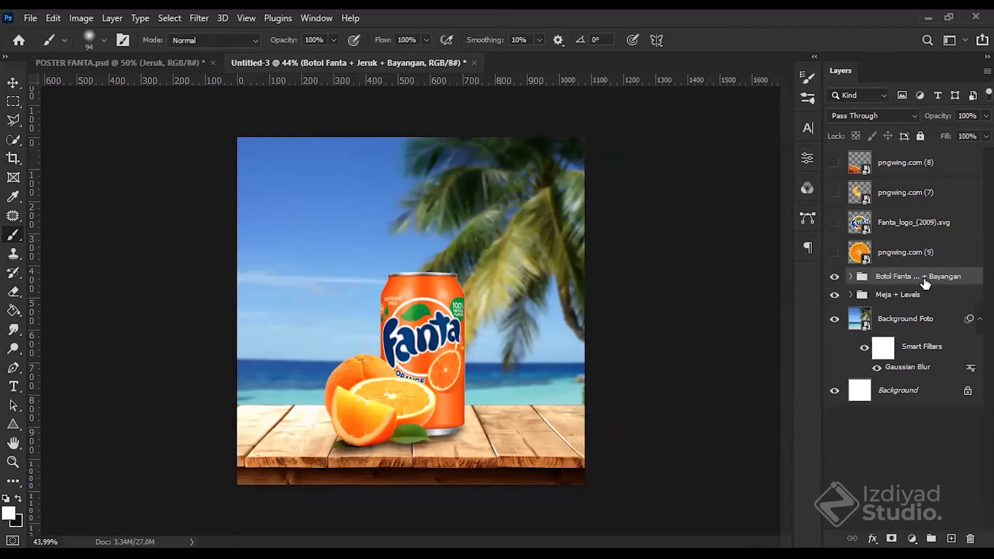
Step: Align the Botol Fanta + Jeruk + Bayangan group to the Background, trying left and right edges before settling on horizontal centre
key(v)
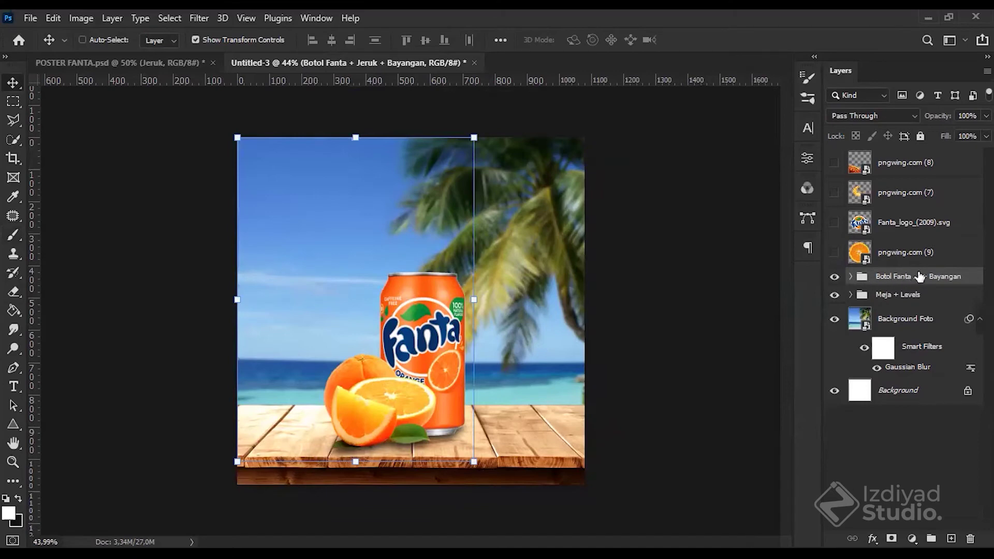
key(ctrl)
click(900, 393)
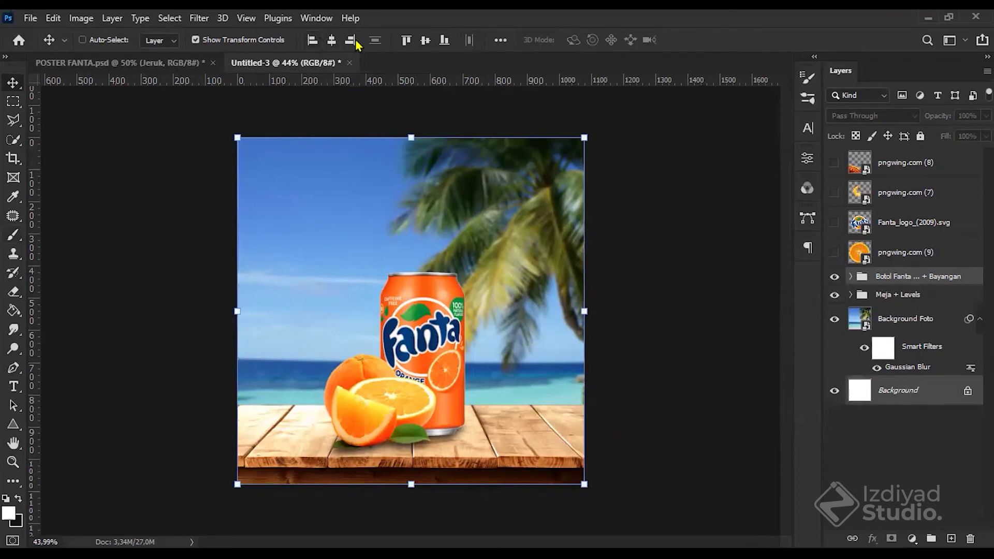
click(315, 42)
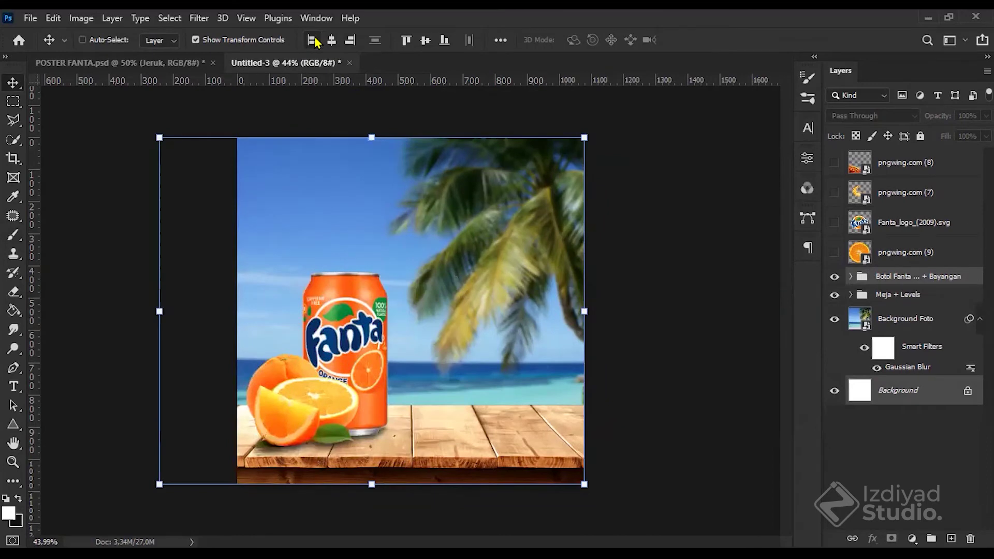
click(330, 41)
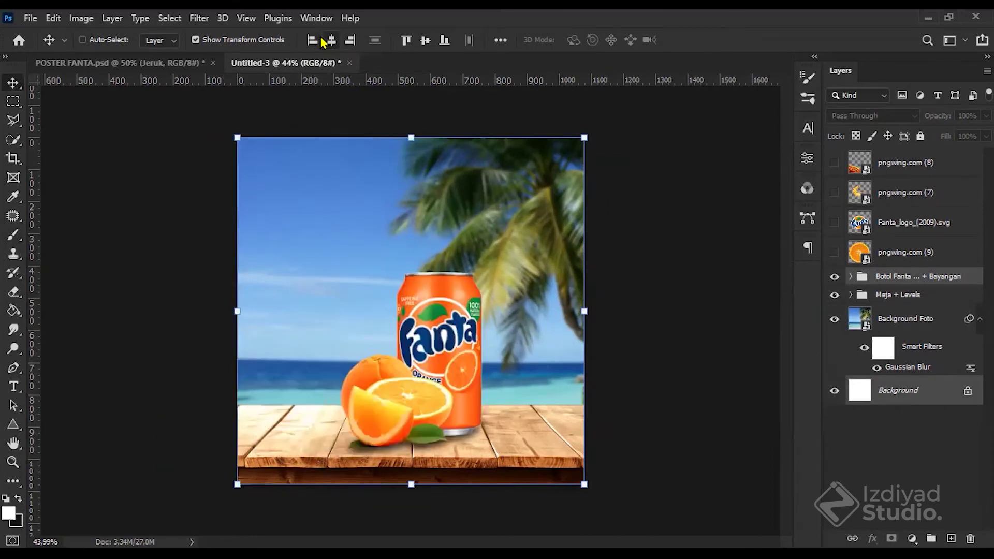
click(351, 41)
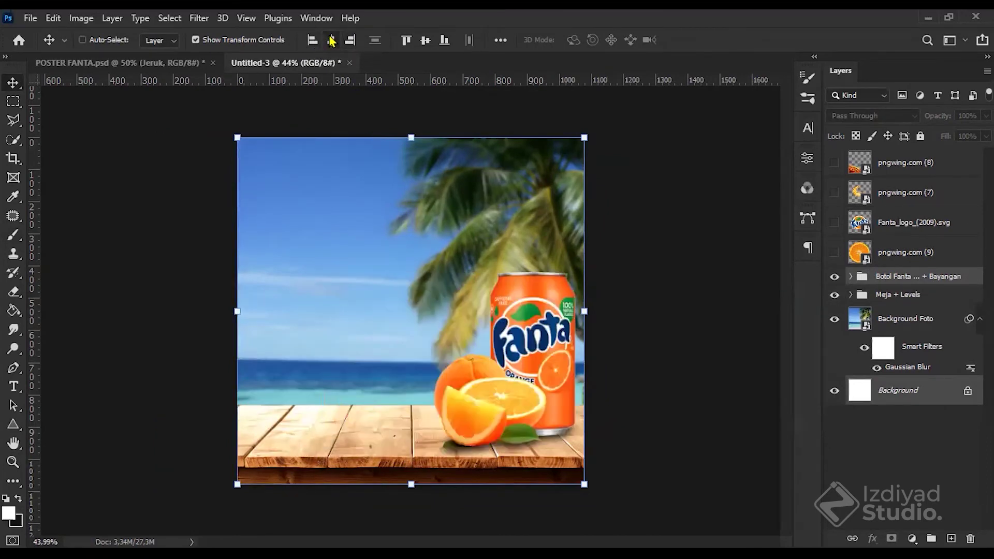
click(331, 41)
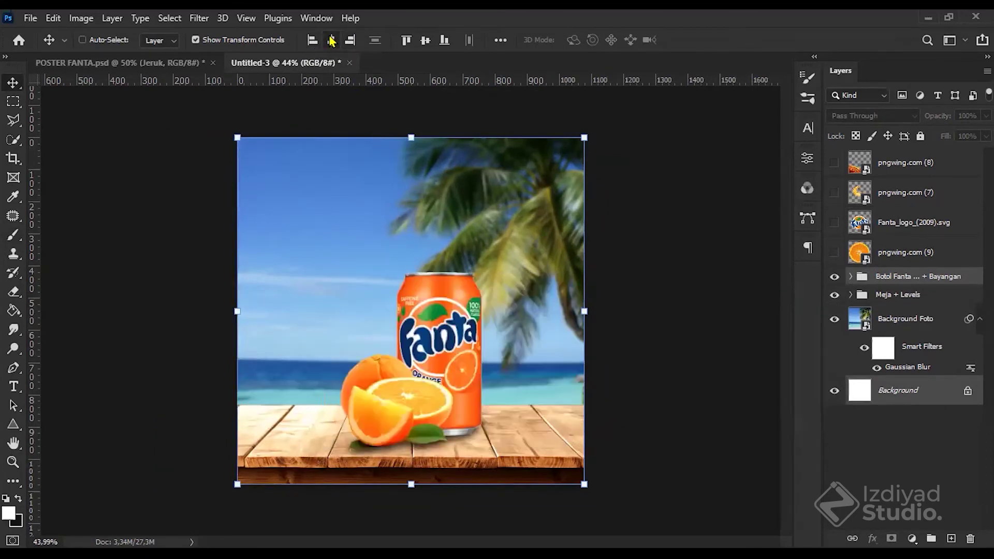
Step: Try aligning the can-and-oranges group to the Background's vertical centre and top edge, and deselect the layers
click(425, 41)
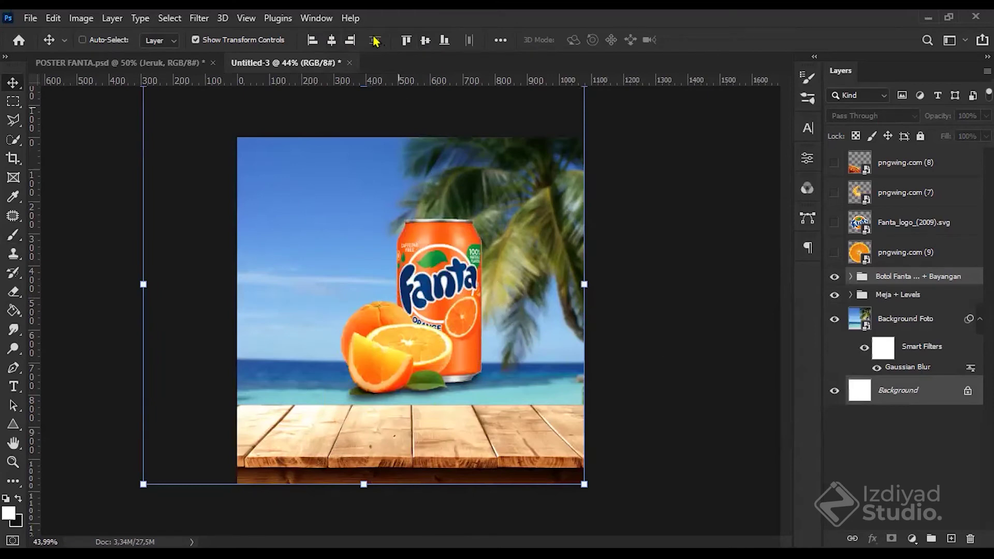
click(407, 40)
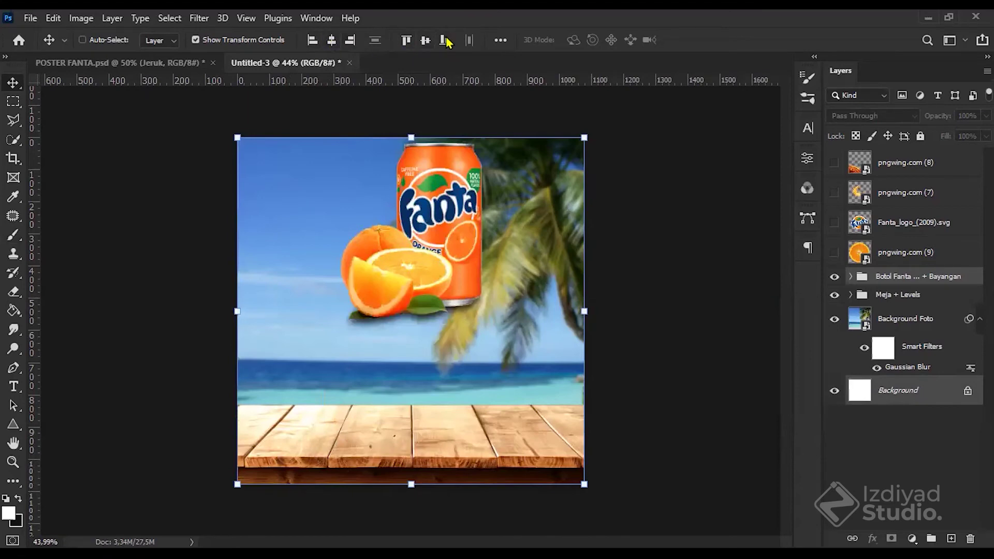
click(914, 447)
Step: Move the Botol Fanta + Jeruk + Bayangan group straight down so the can and oranges stand on the wooden table
click(921, 282)
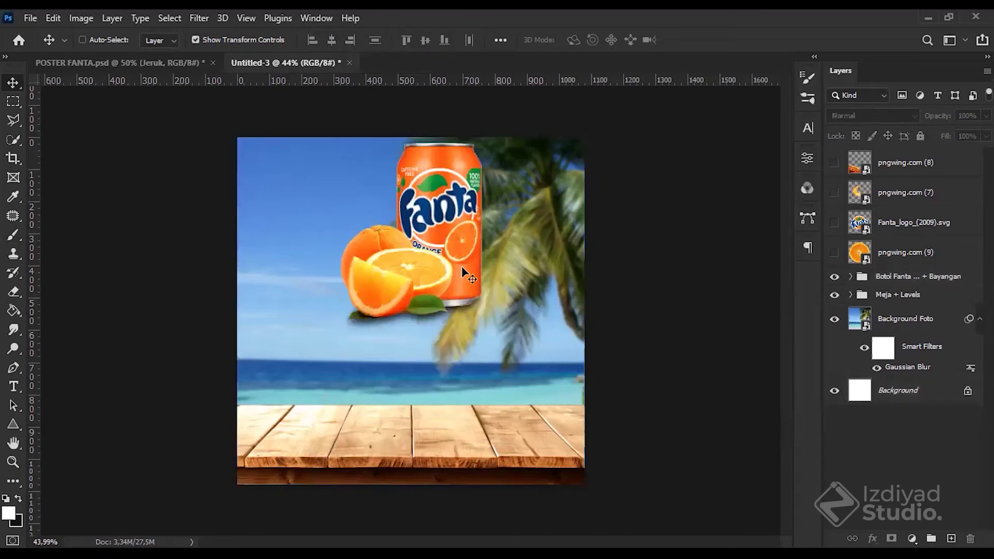
drag(458, 266, 457, 404)
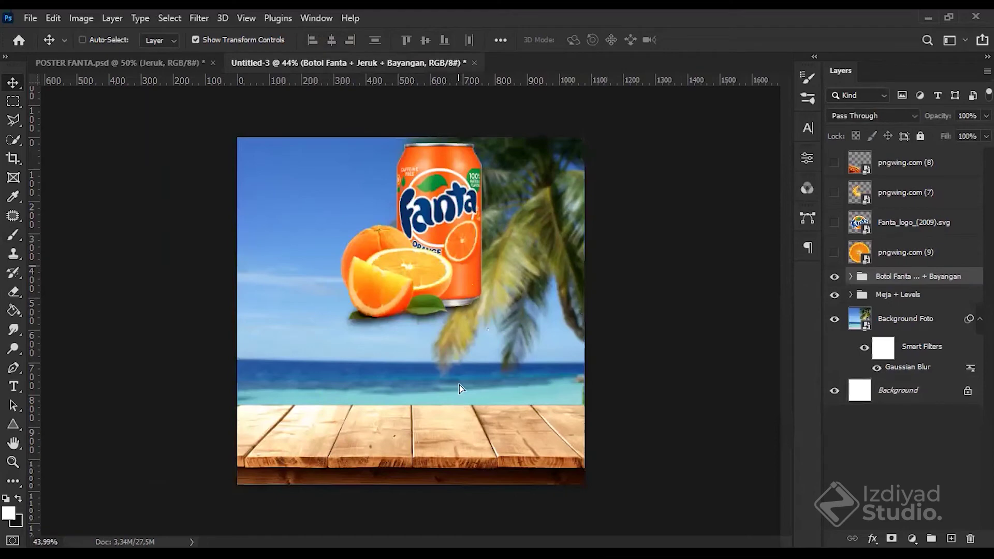
ctrl+click(903, 395)
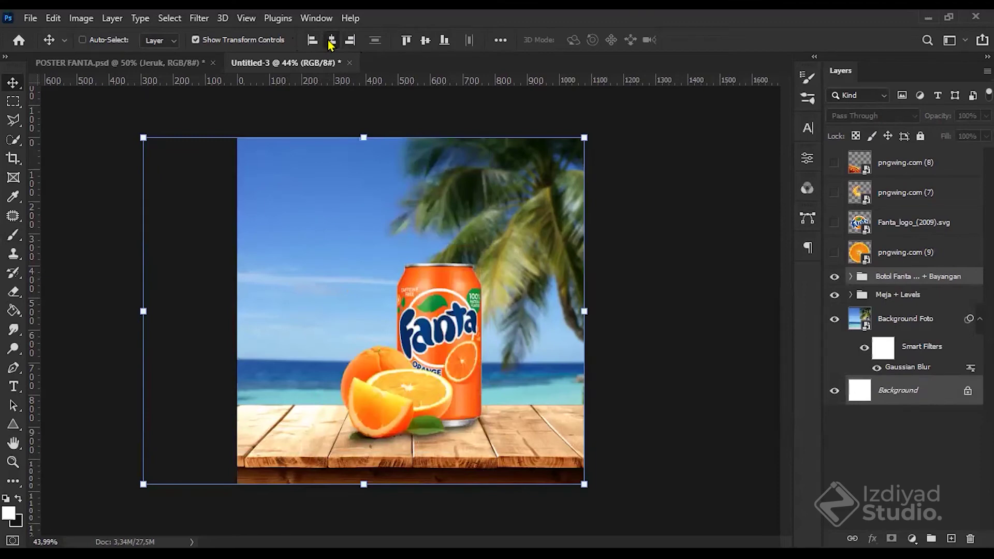
click(857, 480)
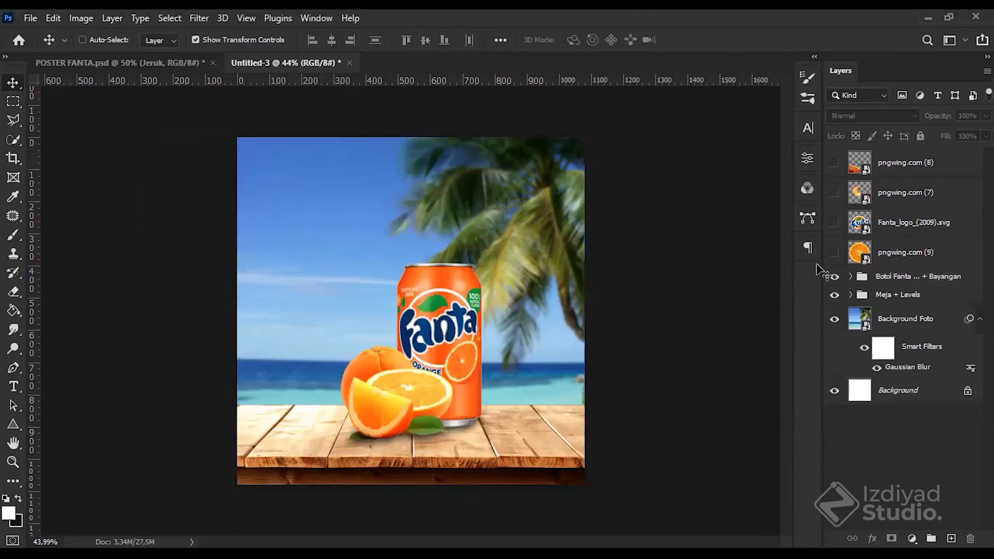
Step: Check the scattered oranges in the POSTER FANTA.psd reference, and show and select the pngwing.com (8) layer in Untitled-3
click(168, 73)
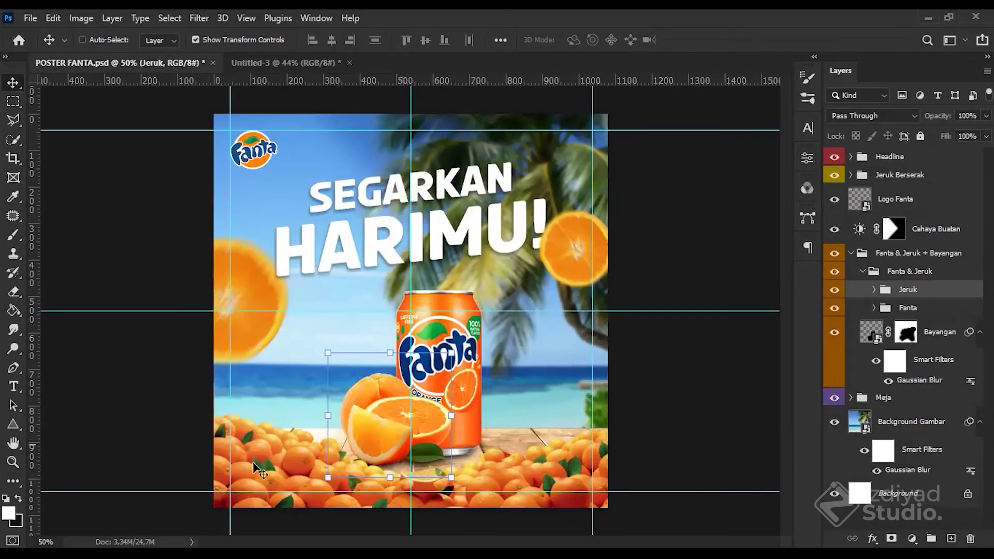
click(294, 62)
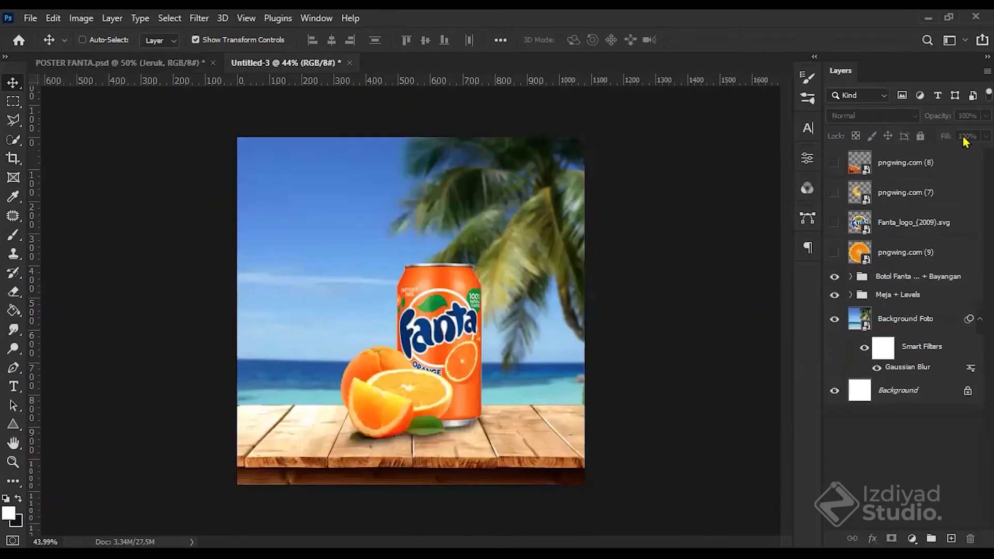
click(834, 165)
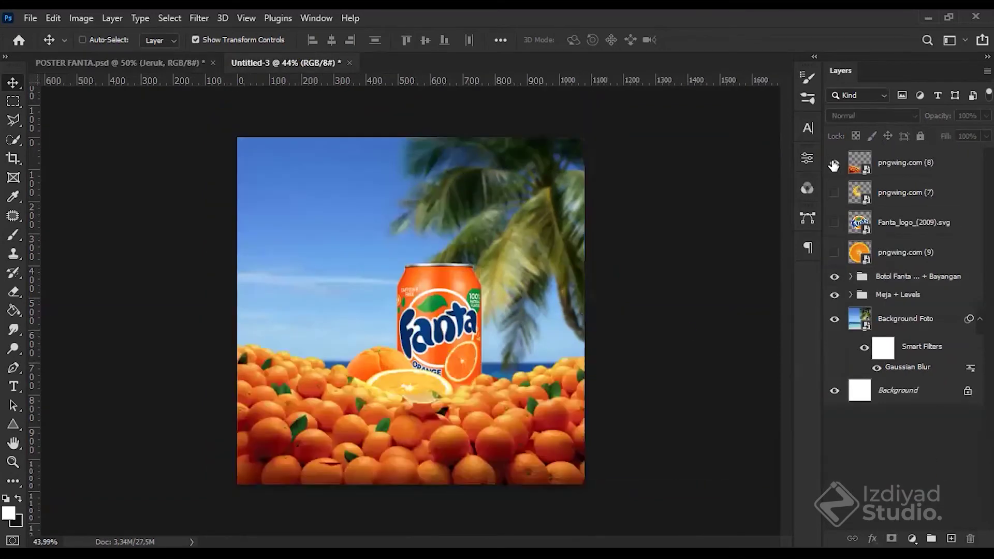
click(911, 173)
Step: Lower the pngwing.com (8) orange pile and scale it to 98,65%, positioned at X 540 px, Y 672 px in the foreground
drag(488, 420, 490, 477)
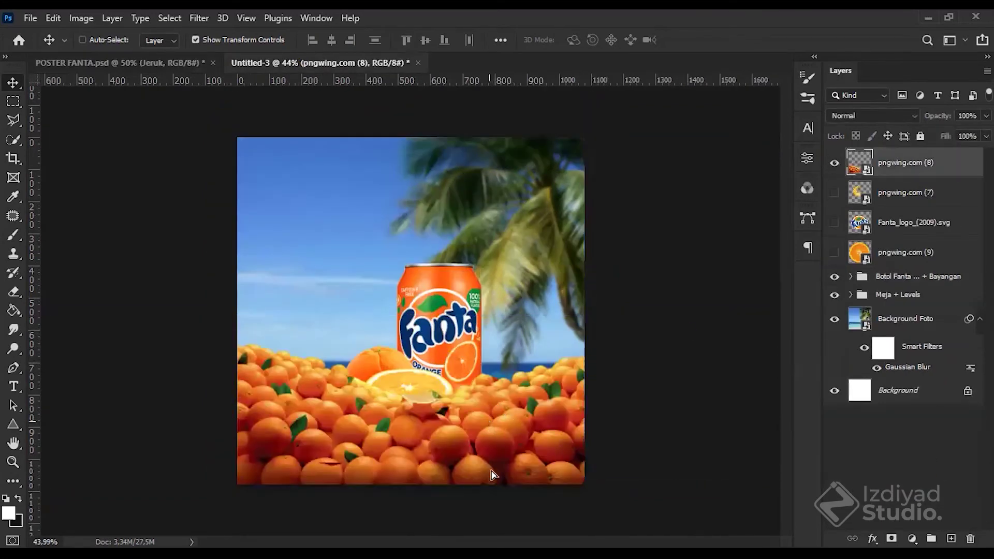
click(592, 367)
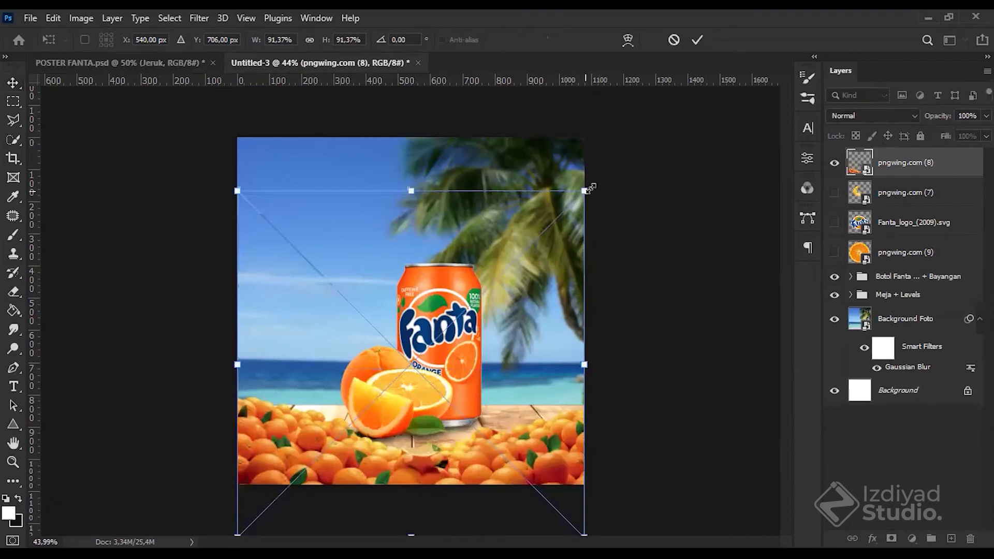
drag(491, 367, 493, 363)
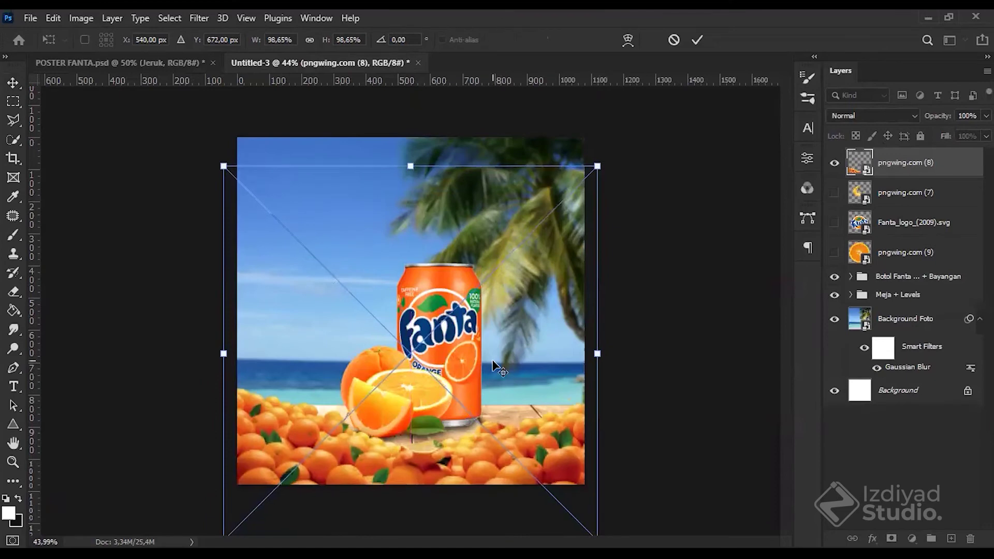
key(Return)
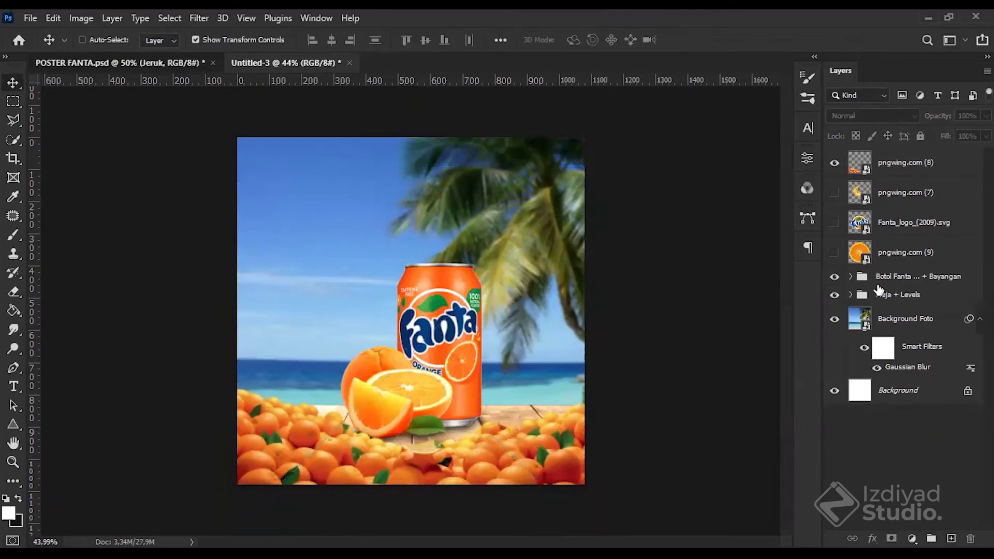
Step: Examine the Jeruk Berserak group and its clipped Levels layer in POSTER FANTA.psd, and go back to Untitled-3
key(ctrl+Tab)
click(862, 273)
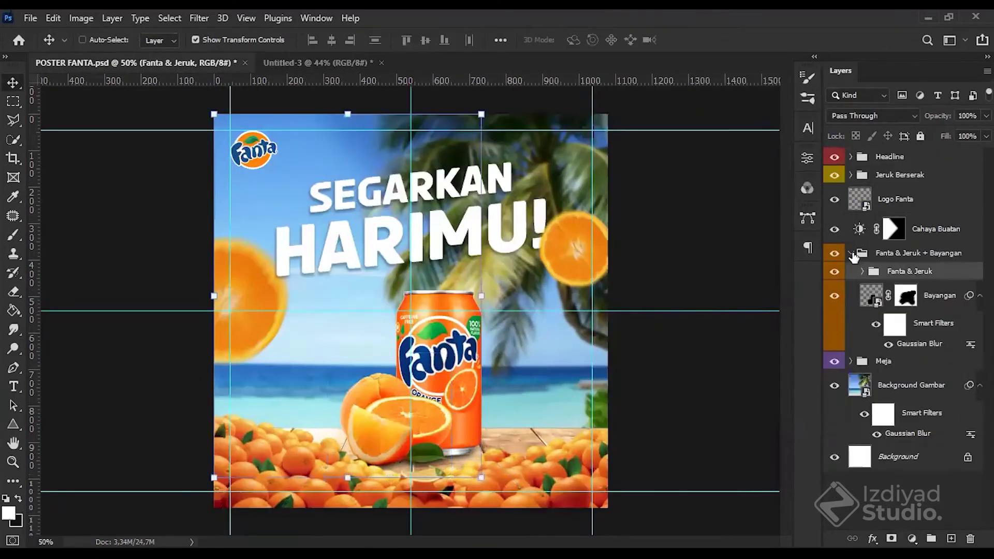
click(852, 254)
click(852, 175)
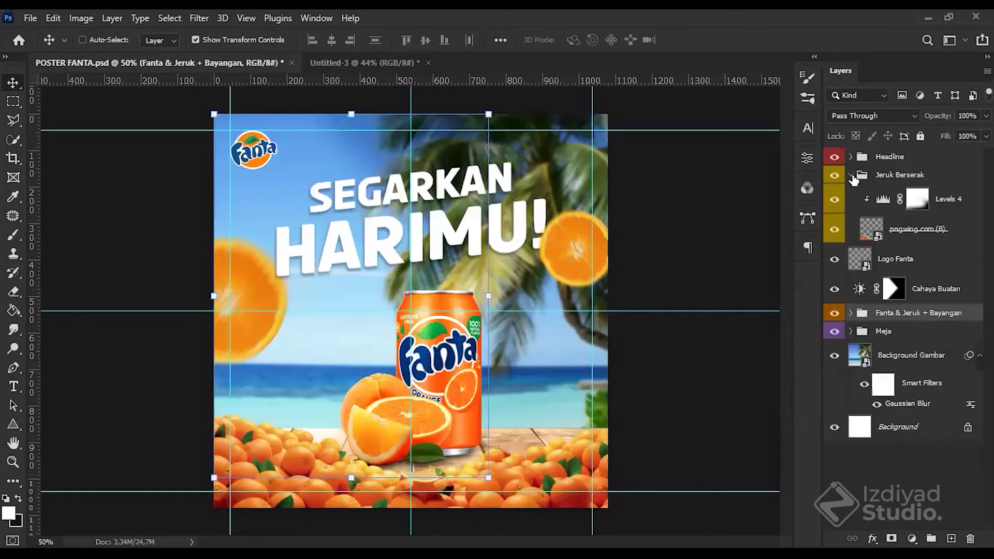
click(885, 199)
click(290, 62)
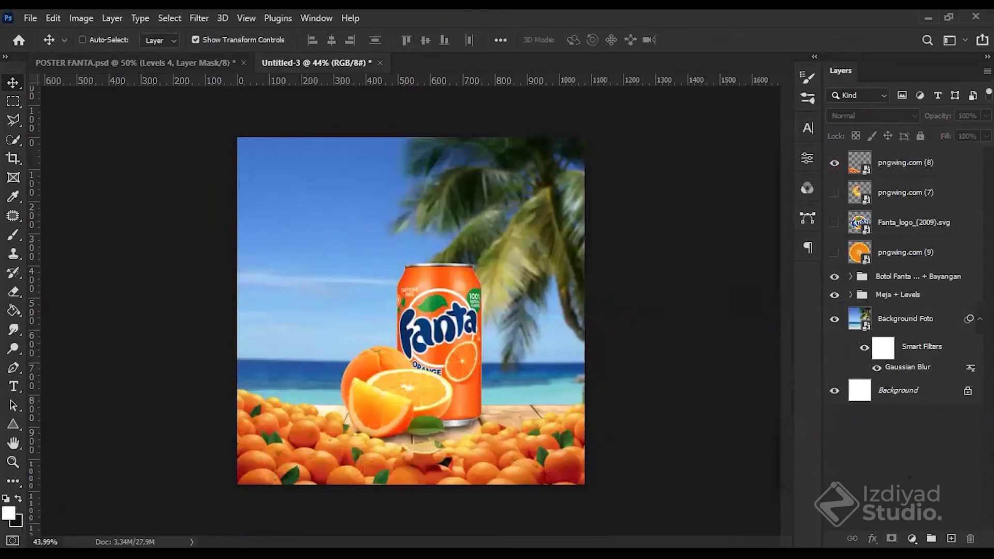
Step: Add a Levels adjustment layer above pngwing.com (8) and clip it to the orange pile
click(912, 538)
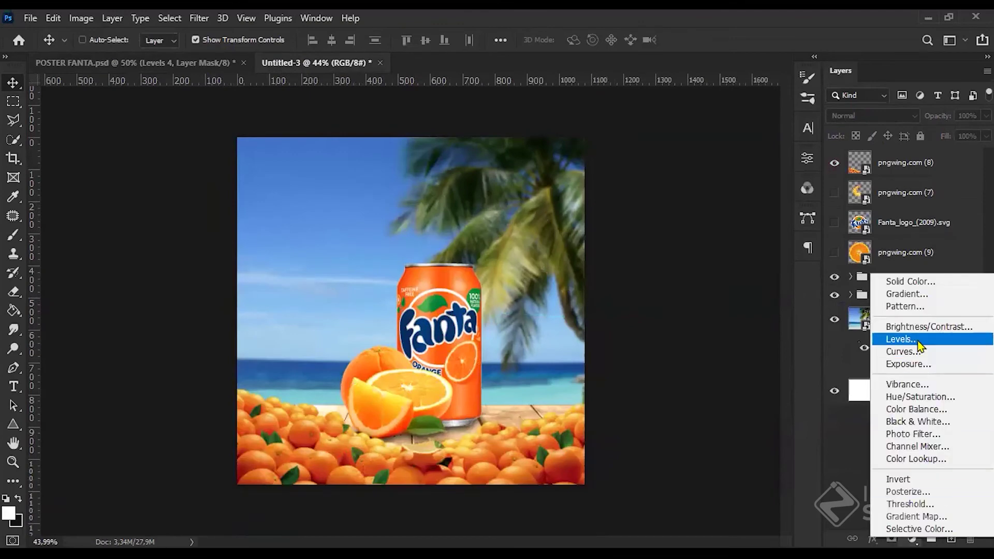
click(919, 345)
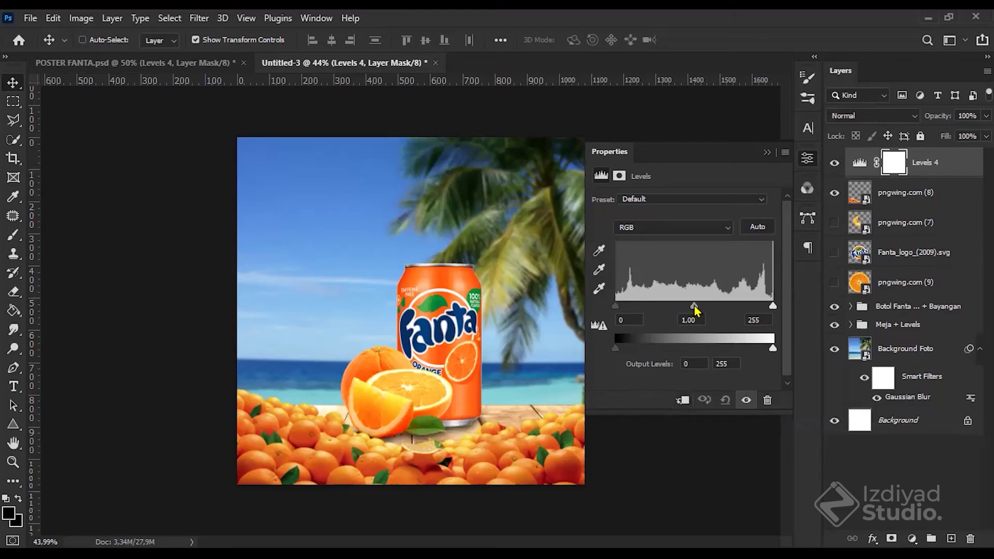
mouse_move(694, 307)
mouse_down()
mouse_move(745, 307)
mouse_move(693, 306)
mouse_up()
click(682, 399)
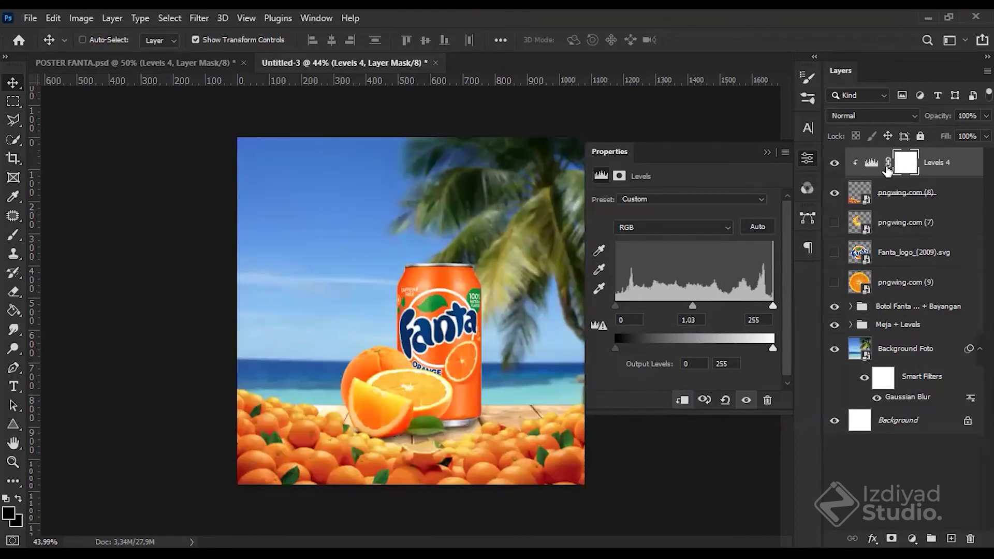
Step: Try placing Levels 4 beneath pngwing.com (8), and return it above the oranges with its clipping restored
click(858, 195)
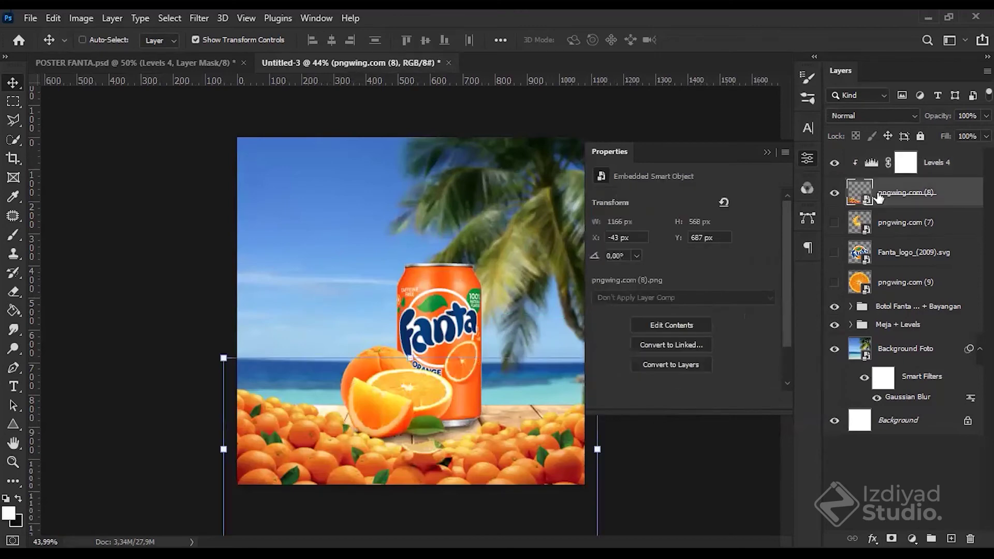
click(944, 163)
drag(946, 166, 867, 227)
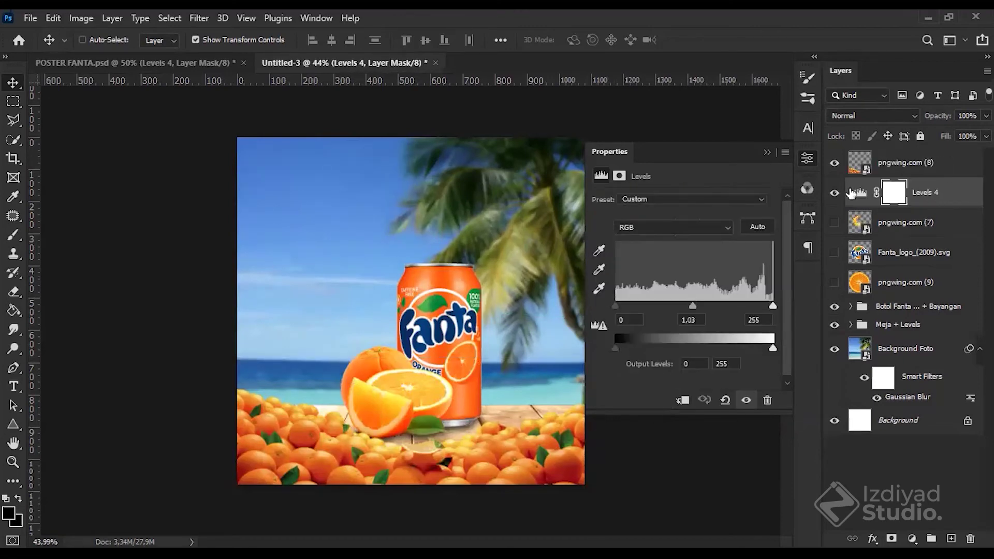
key(ctrl+bracketright)
key(ctrl+alt+g)
Step: Set the orange pile's Levels midtone to 0,75 and its white input level to 236
drag(700, 306, 708, 309)
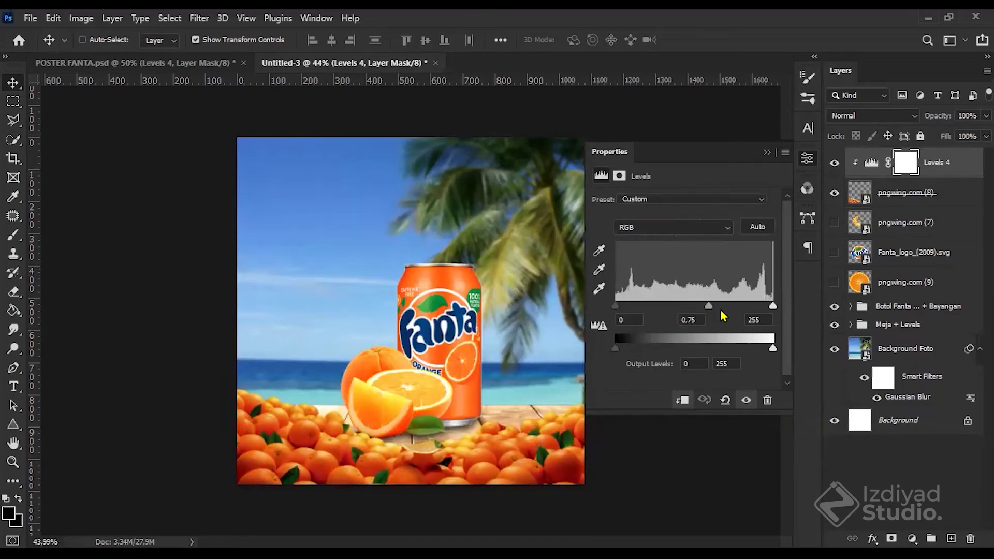
drag(771, 310, 761, 310)
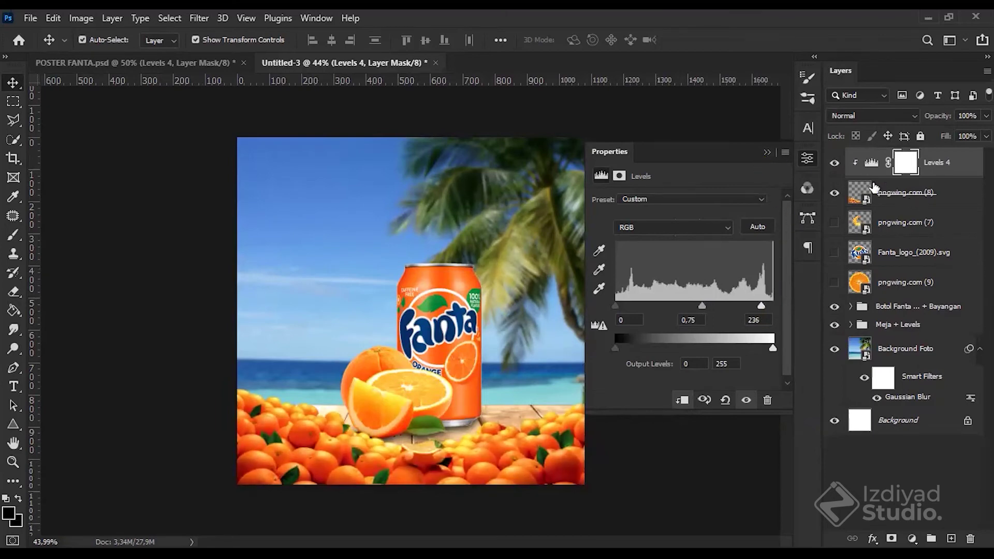
click(769, 154)
Step: Group Levels 4 with pngwing.com (8), name the group Jeruk Berserak, and deselect the layers
click(958, 196)
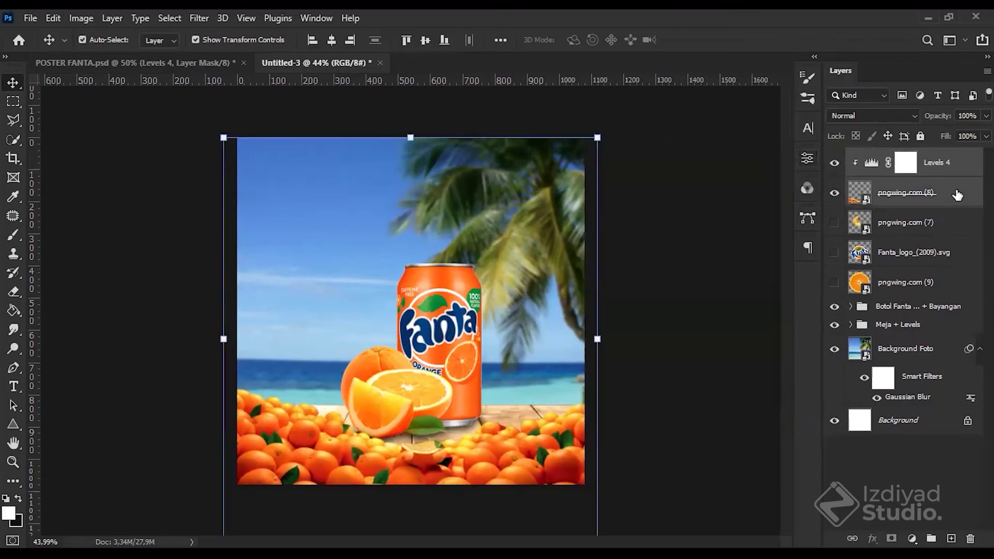
key(ctrl+g)
double_click(919, 164)
text(Jeruk Berserak)
key(Return)
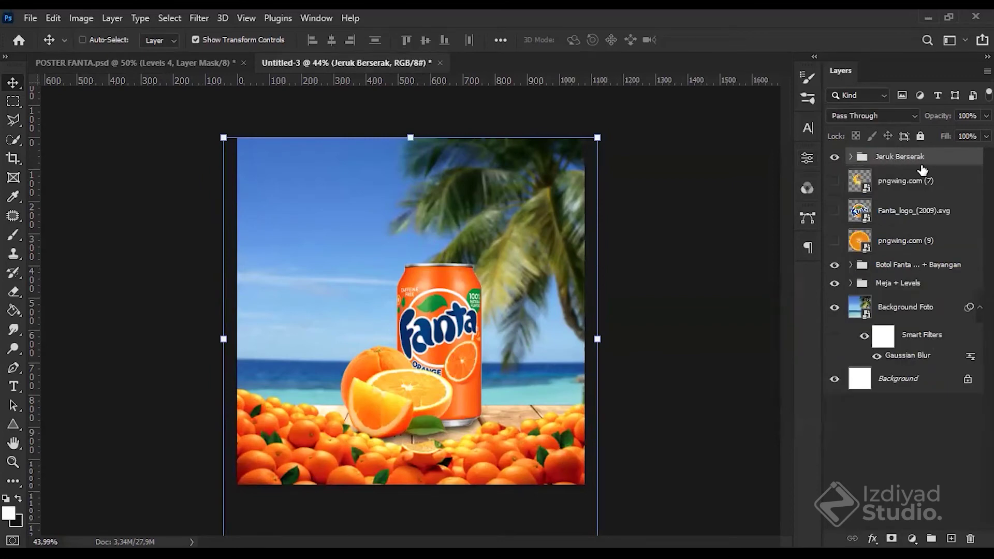
click(924, 481)
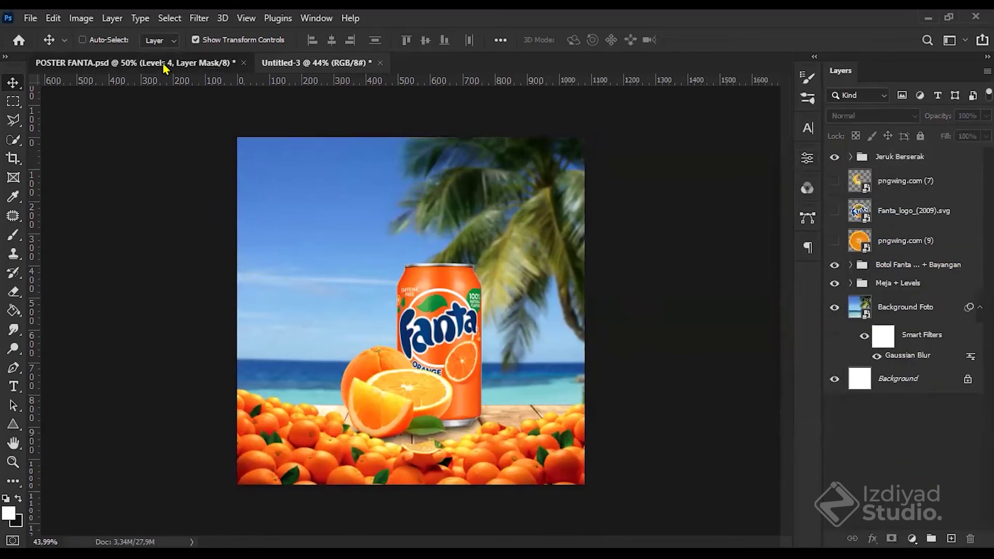
Step: Examine the Cahaya Buatan light effect in POSTER FANTA.psd by repeatedly hiding and showing its layer
click(134, 63)
click(915, 445)
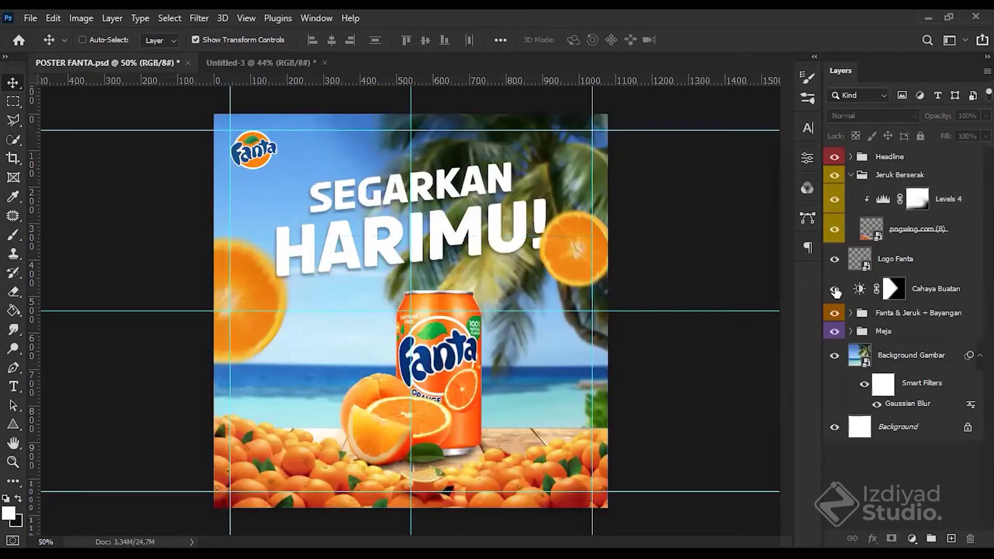
click(835, 290)
click(834, 290)
click(834, 290)
click(835, 290)
click(834, 290)
click(835, 290)
click(835, 290)
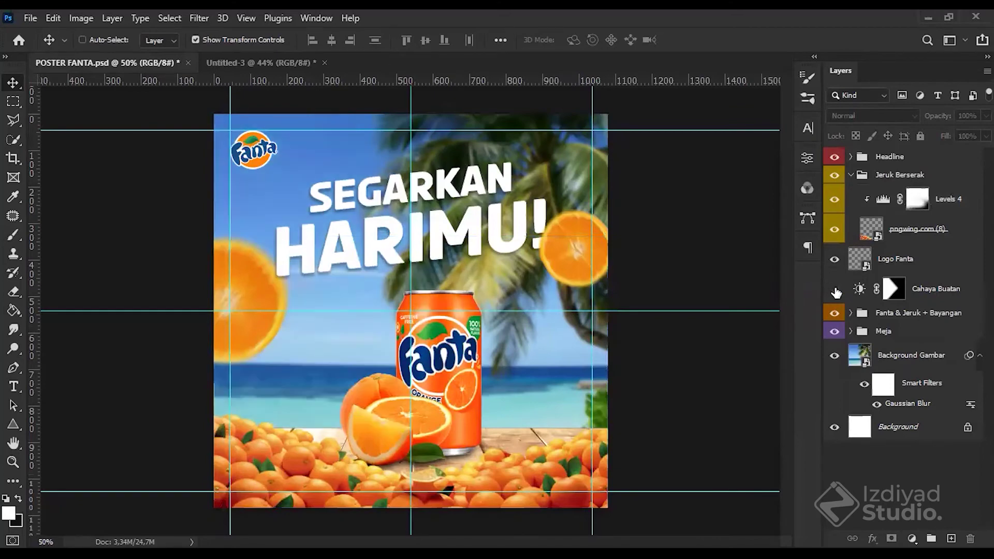
click(835, 290)
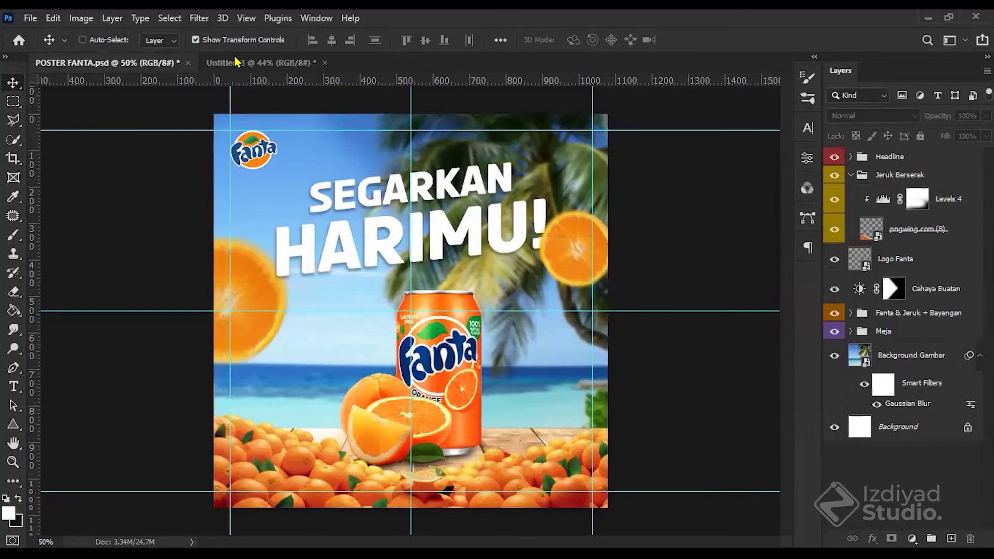
Step: In Untitled-3, draw a closed Pen path from the can past the upper canvas edge and around the whole left side
key(ctrl+Tab)
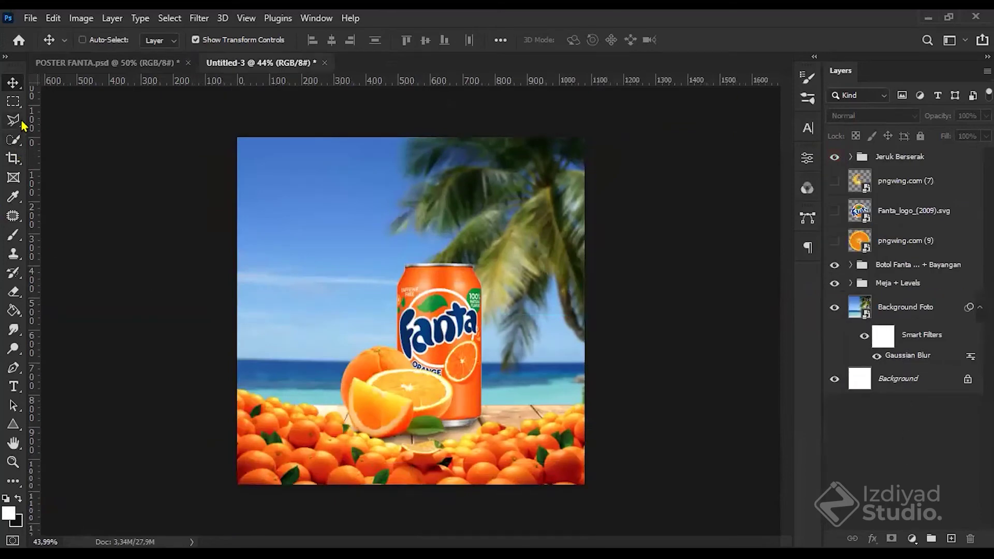
click(13, 369)
click(70, 368)
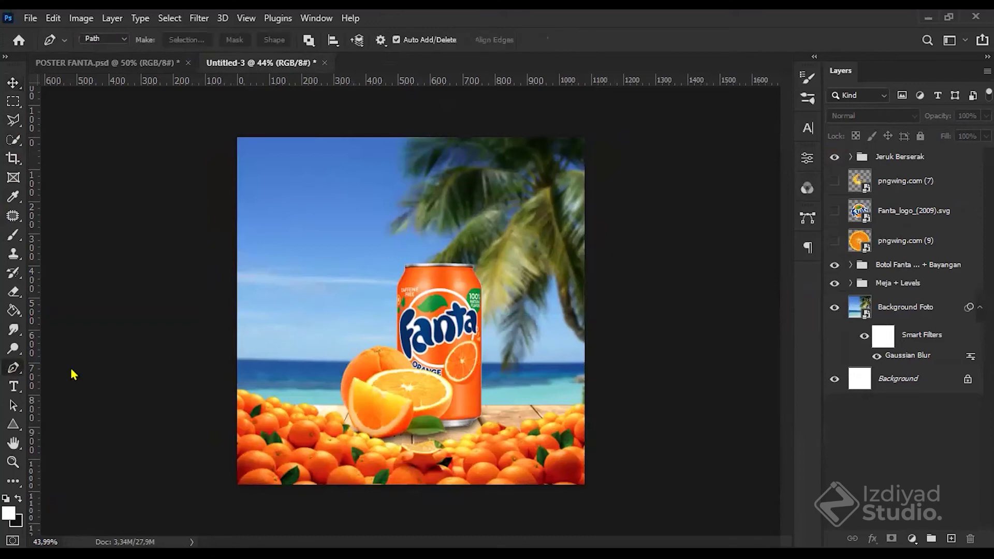
click(95, 65)
click(326, 112)
click(217, 503)
click(219, 118)
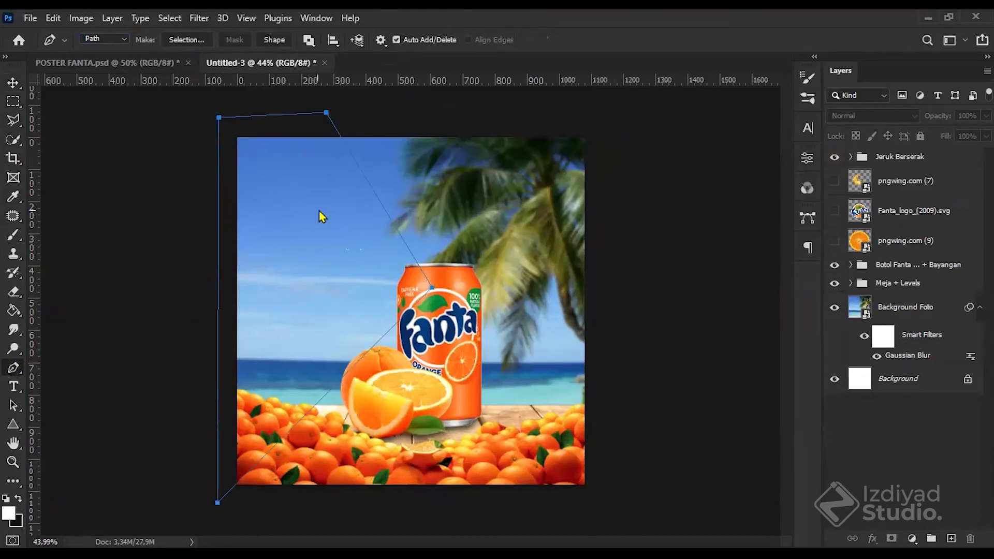
Step: Turn the path into a new anti-aliased selection with a feather radius of 0 pixels
right_click(344, 277)
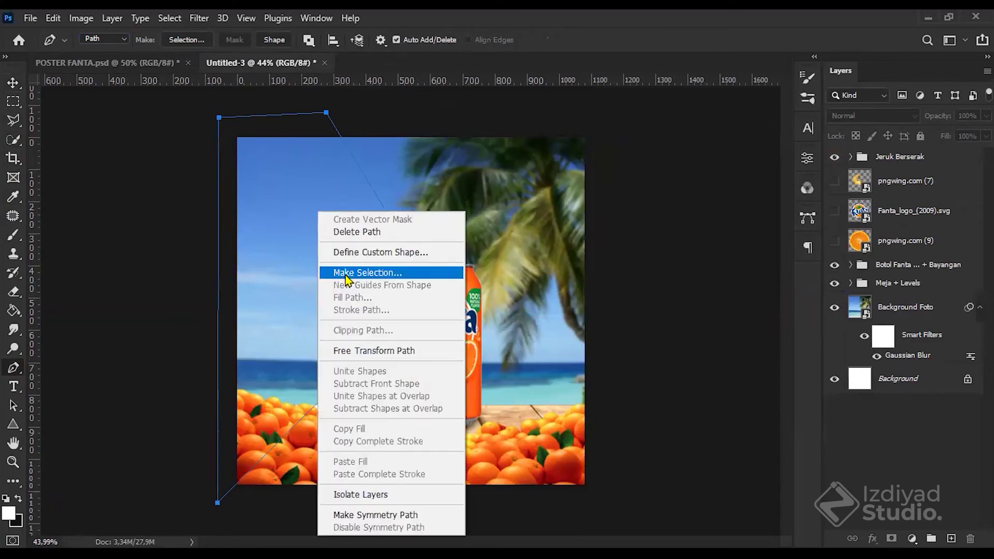
key(Return)
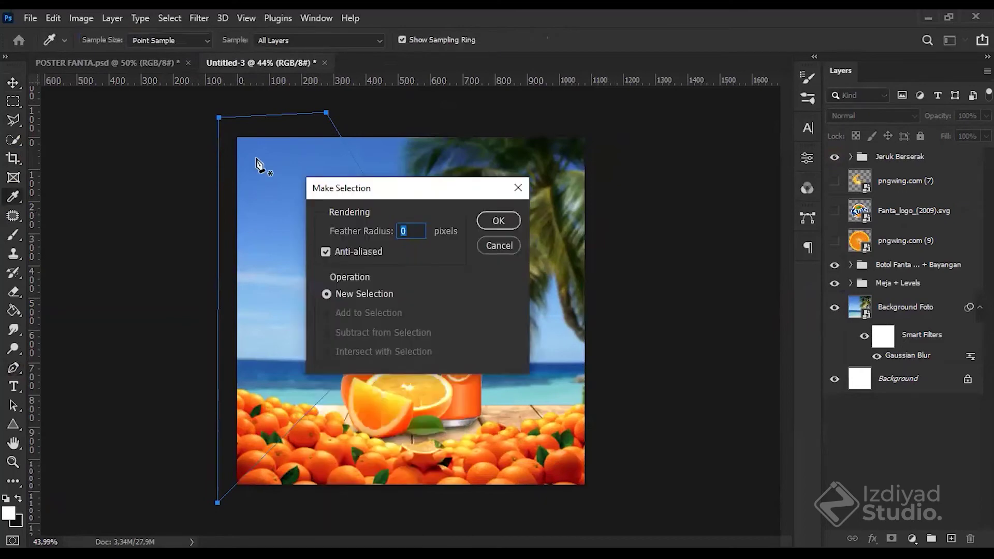
key(Return)
Step: Add a Brightness/Contrast adjustment layer masked by the selection and raise its brightness to form a light beam
scroll(439, 245, up, 3)
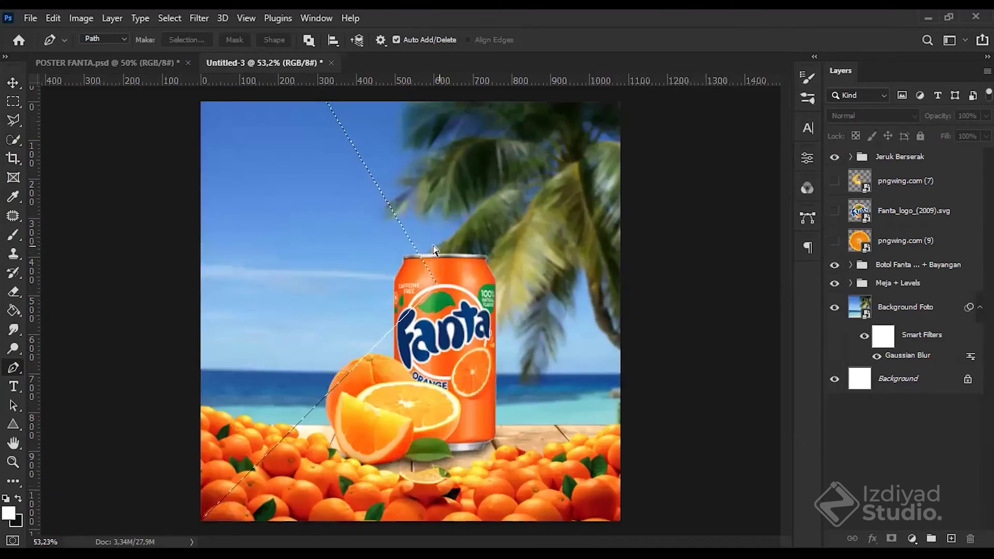
scroll(378, 456, up, 3)
scroll(319, 472, down, 5)
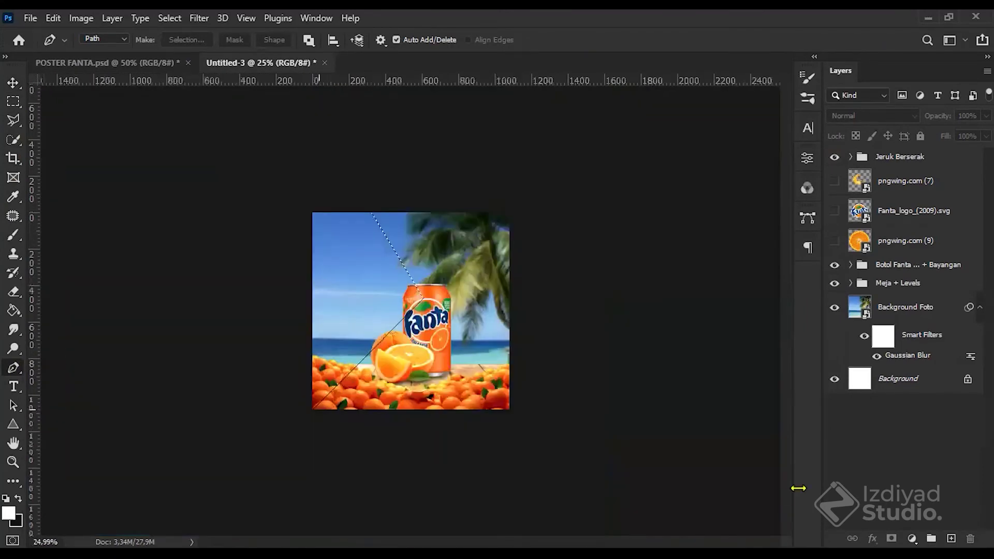
key(ctrl+plus)
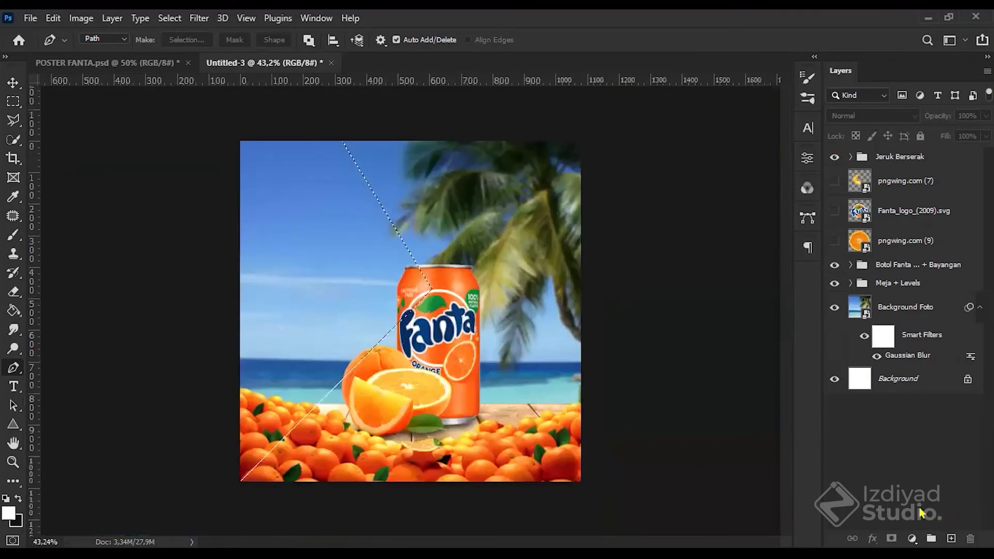
click(912, 538)
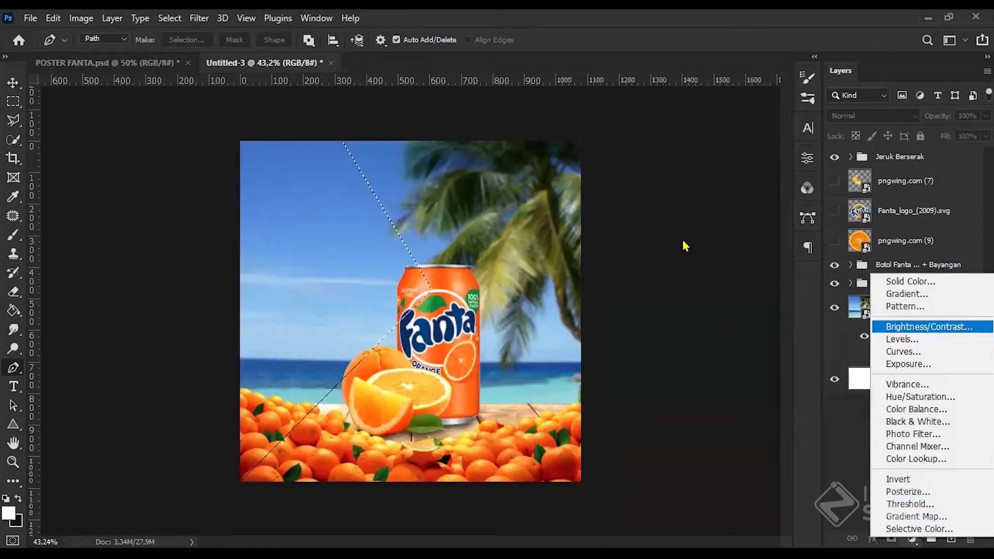
key(Return)
drag(713, 245, 717, 249)
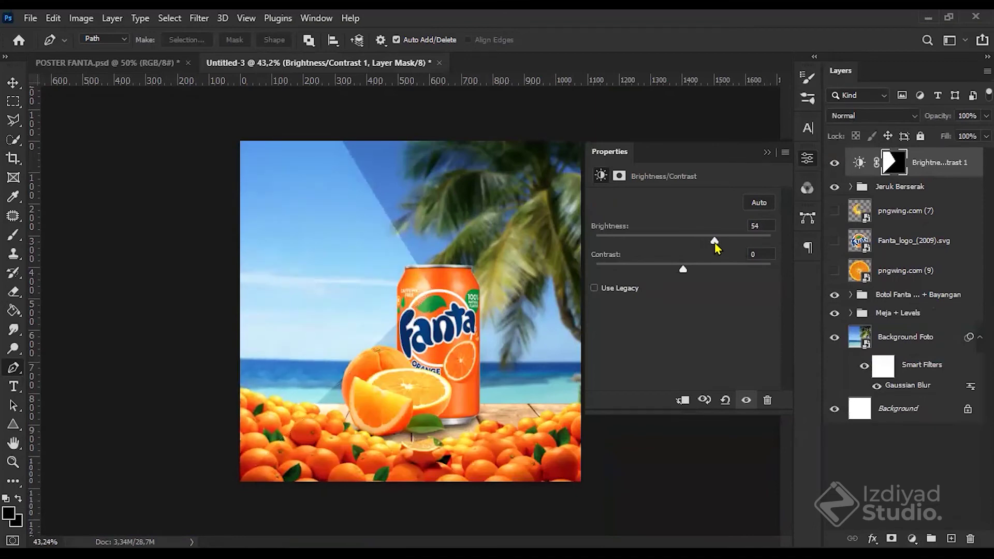
drag(718, 245, 710, 246)
click(359, 160)
Step: Try to convert the Brightness/Contrast 1 layer to a smart object, and undo the conversion
scroll(377, 200, up, 3)
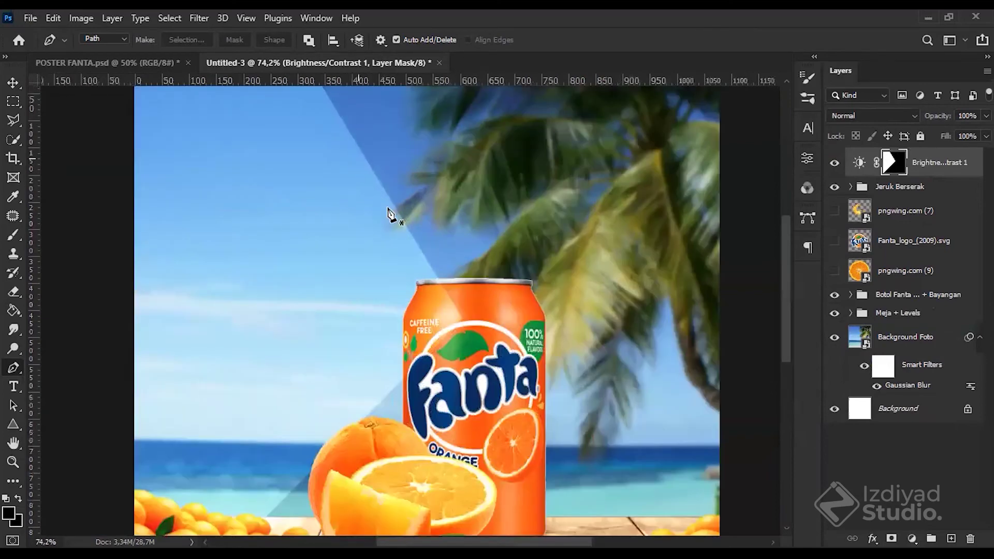
scroll(380, 207, down, 2)
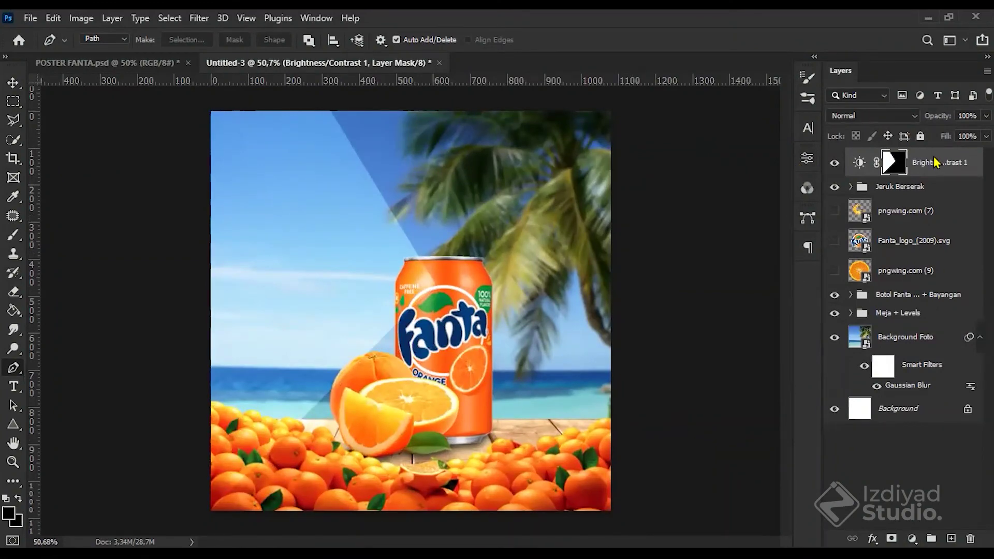
right_click(822, 214)
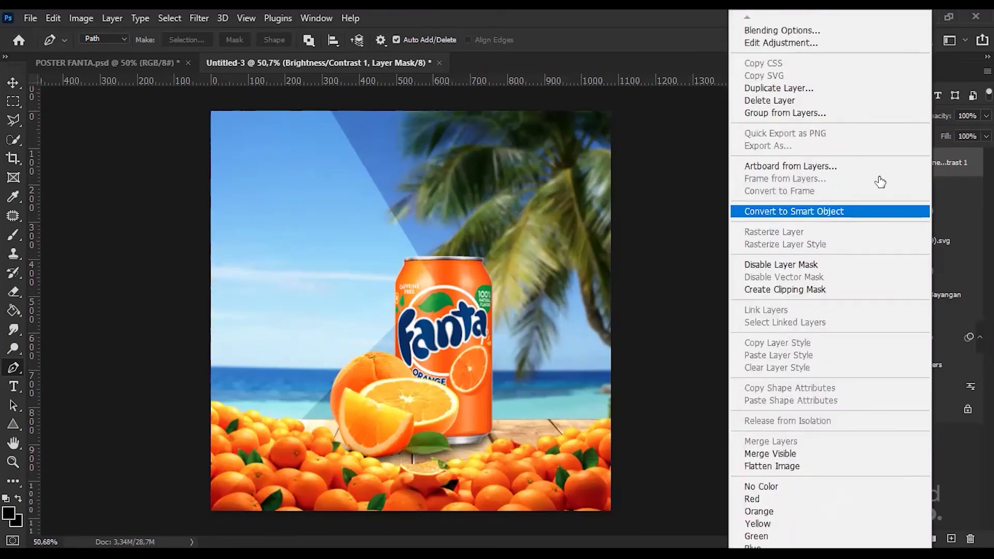
click(875, 211)
key(ctrl+z)
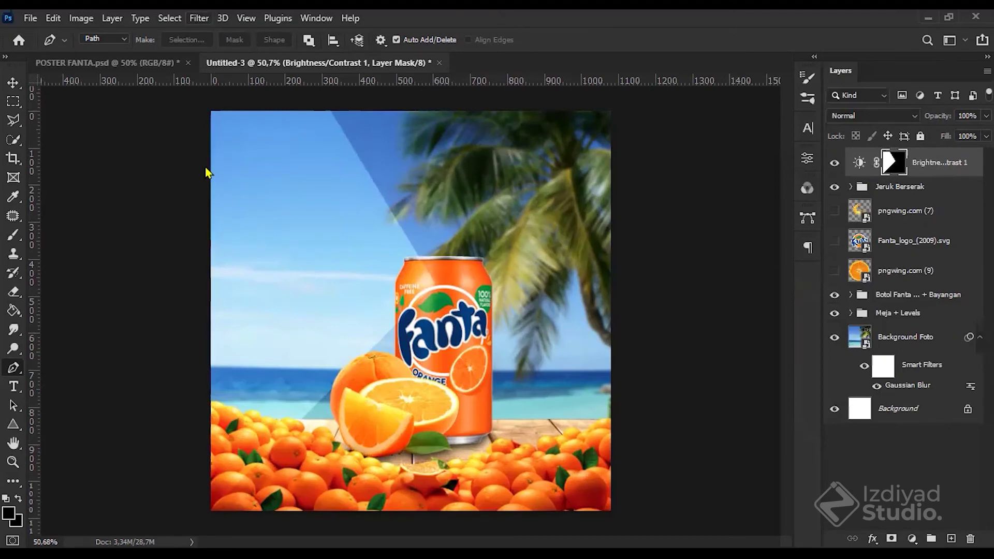
Step: Soften the Brightness/Contrast 1 layer mask with a Gaussian Blur of 27.7 pixels radius
key(alt+t)
key(b)
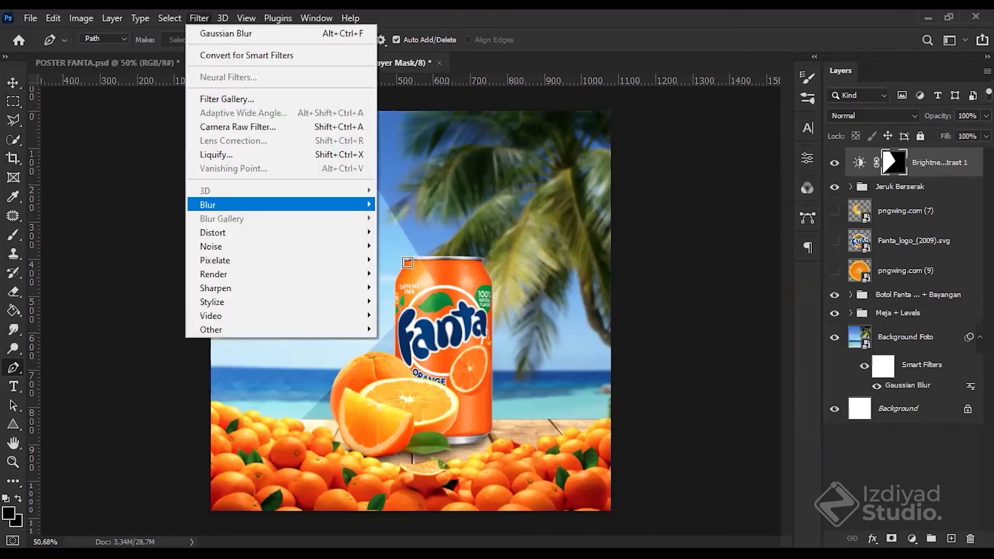
click(420, 262)
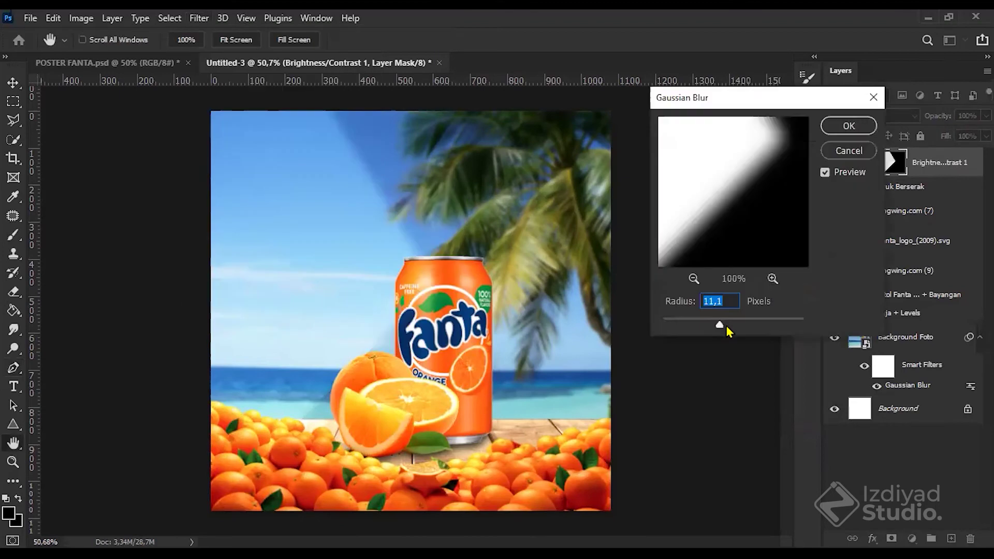
click(726, 325)
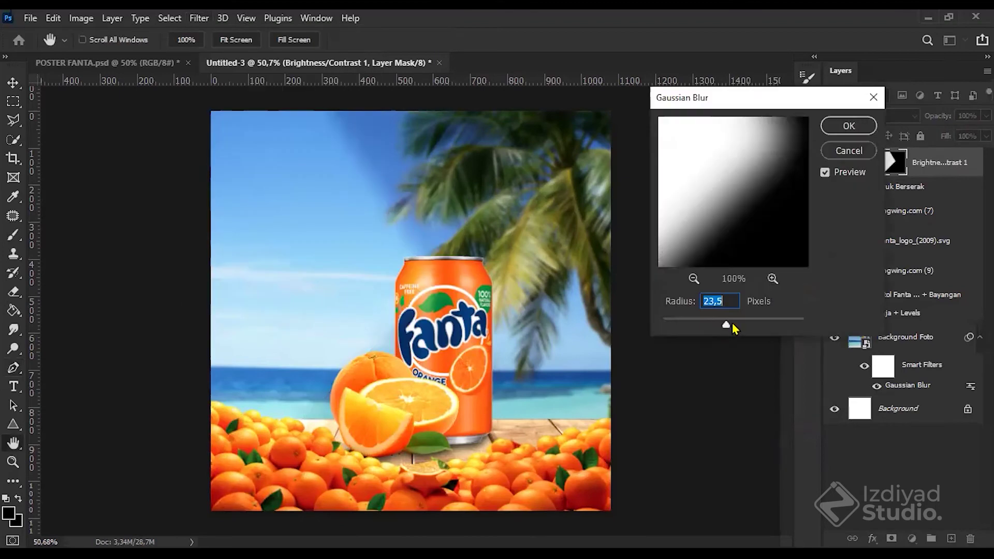
drag(728, 328, 731, 327)
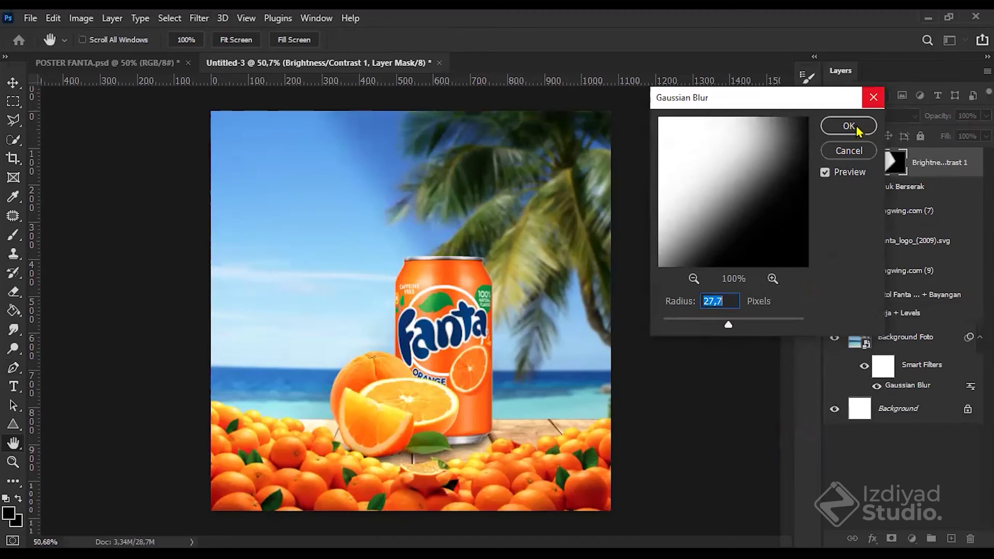
key(Return)
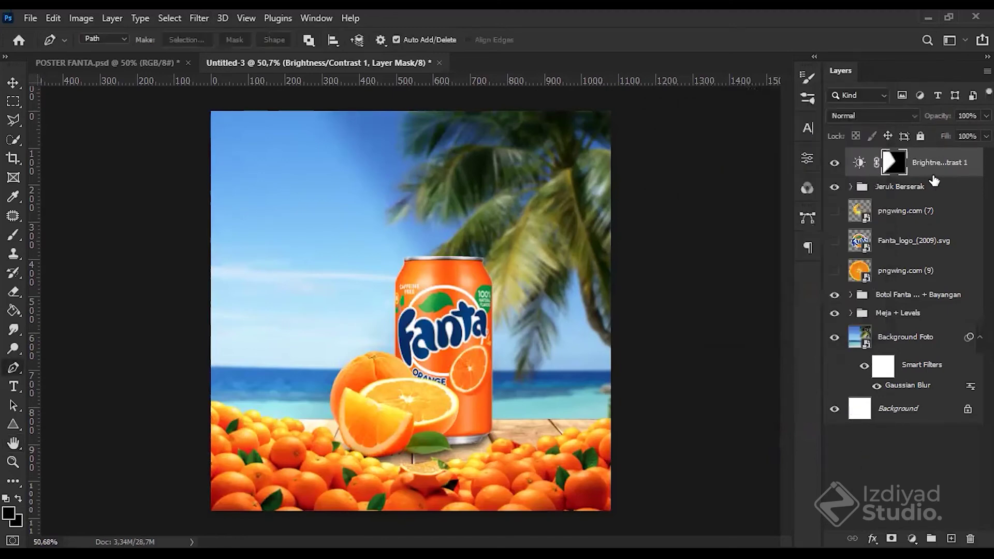
drag(875, 163, 924, 168)
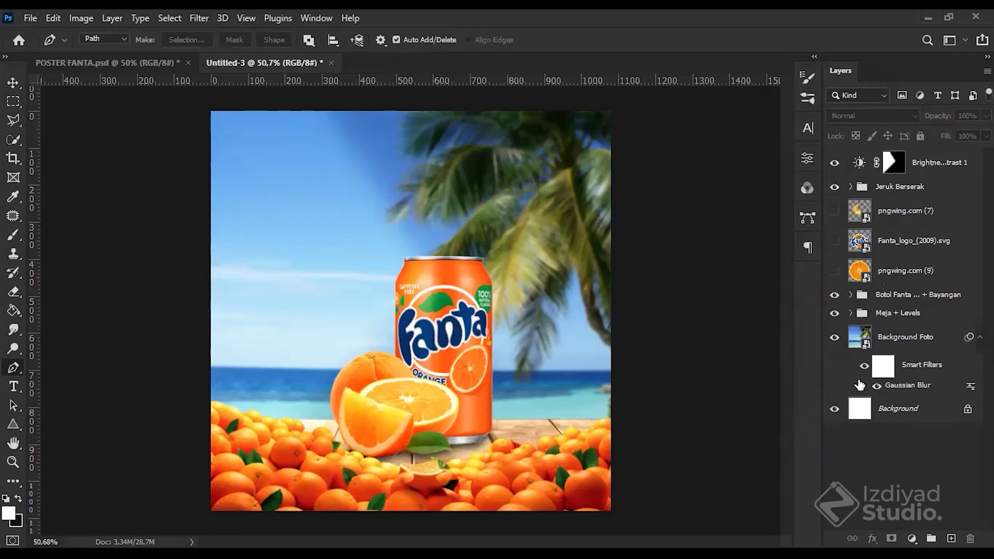
Step: Brush black onto the Levels 4 mask in the Jeruk Berserak group over the oranges nearest the can, using brush size 94
click(895, 185)
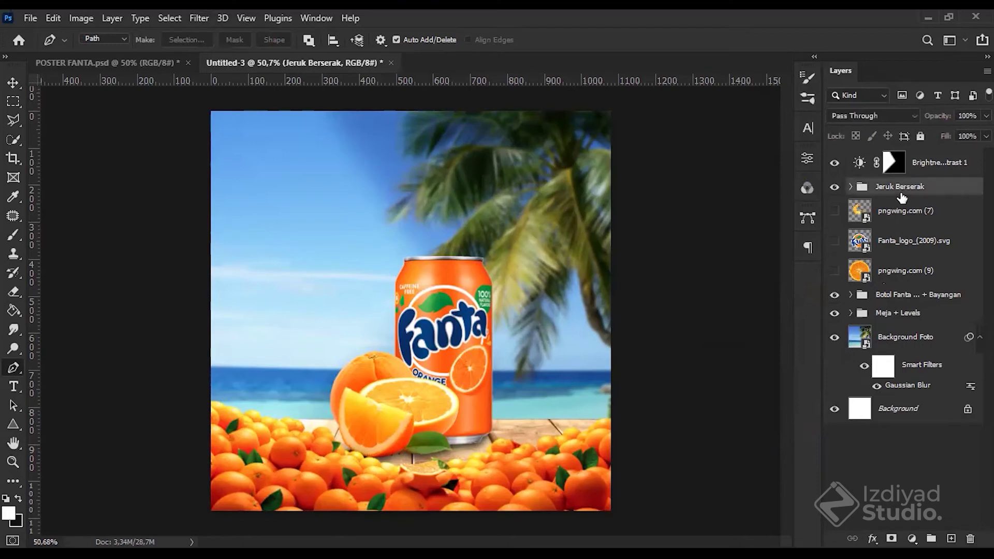
click(851, 186)
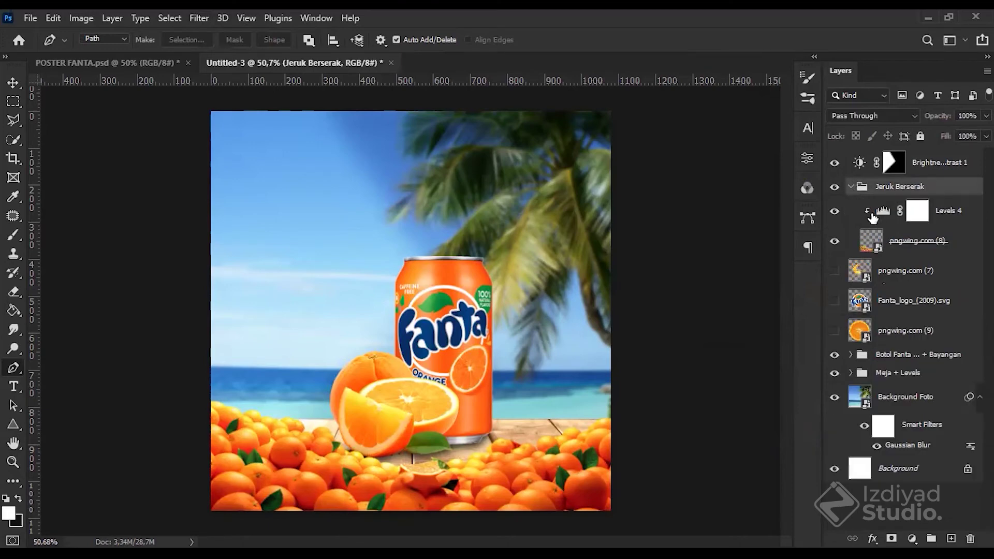
click(918, 212)
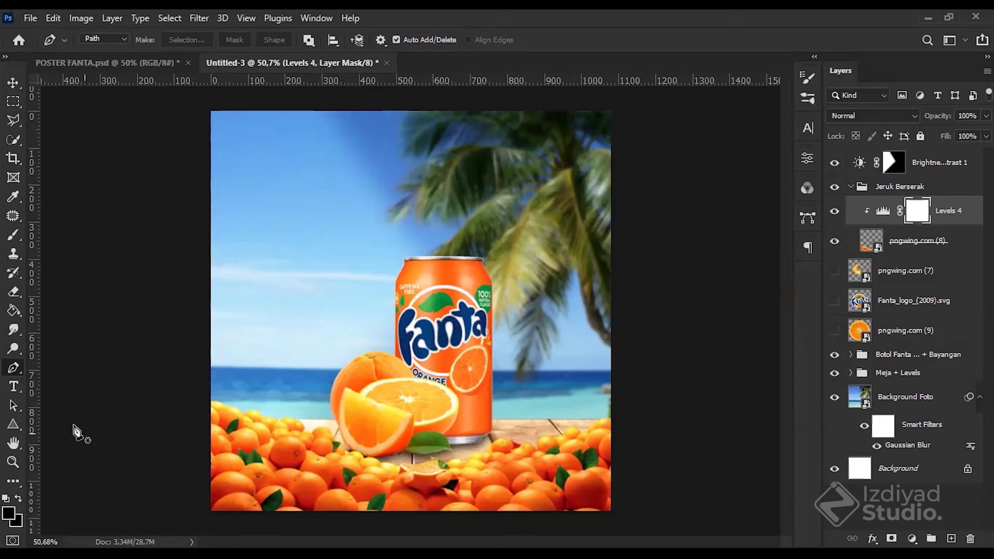
click(14, 237)
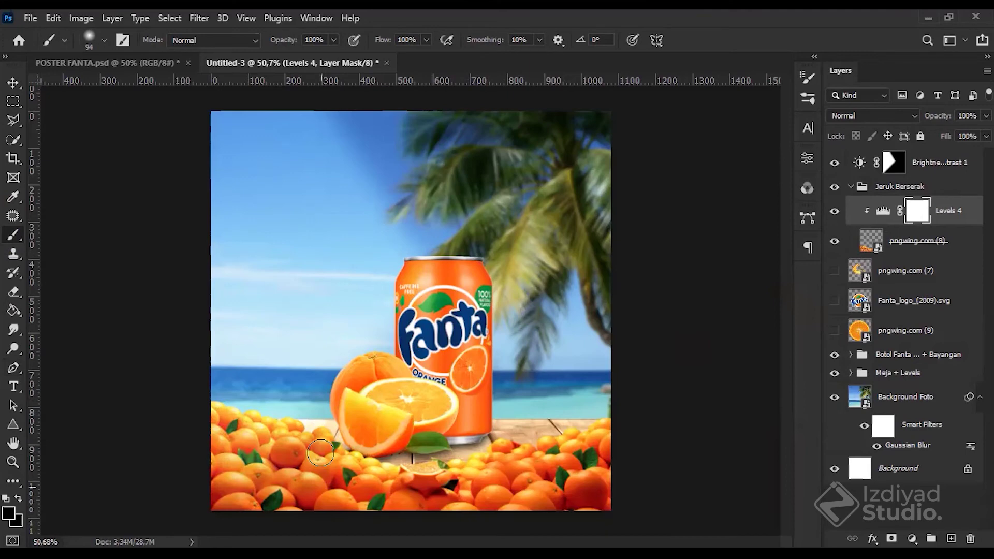
drag(320, 453, 340, 450)
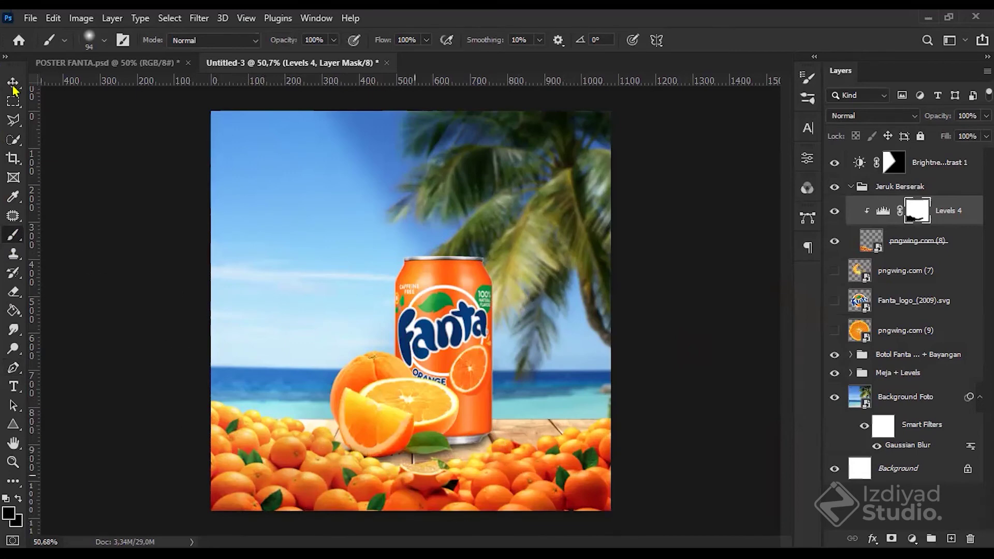
key(v)
click(424, 293)
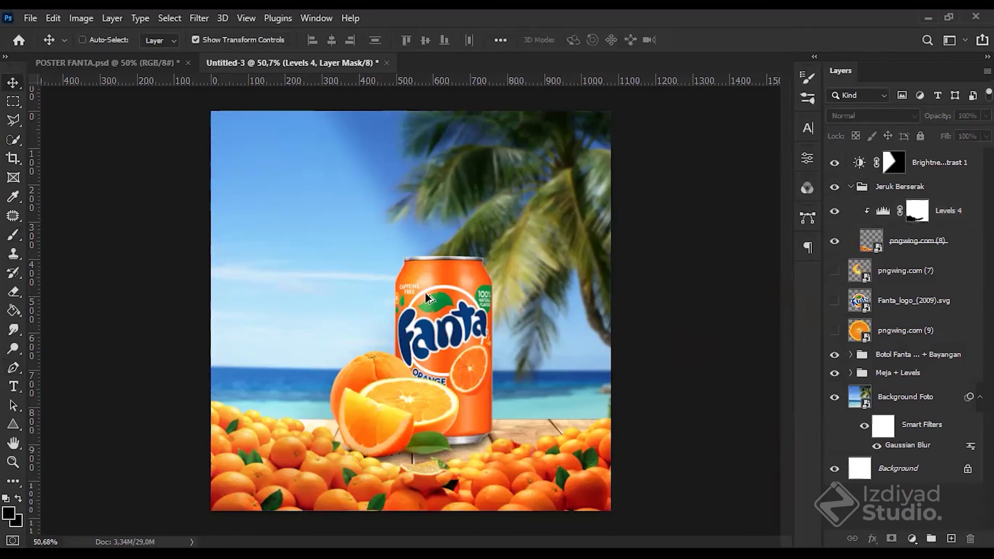
scroll(431, 265, down, 2)
scroll(431, 265, down, 1)
key(ctrl+0)
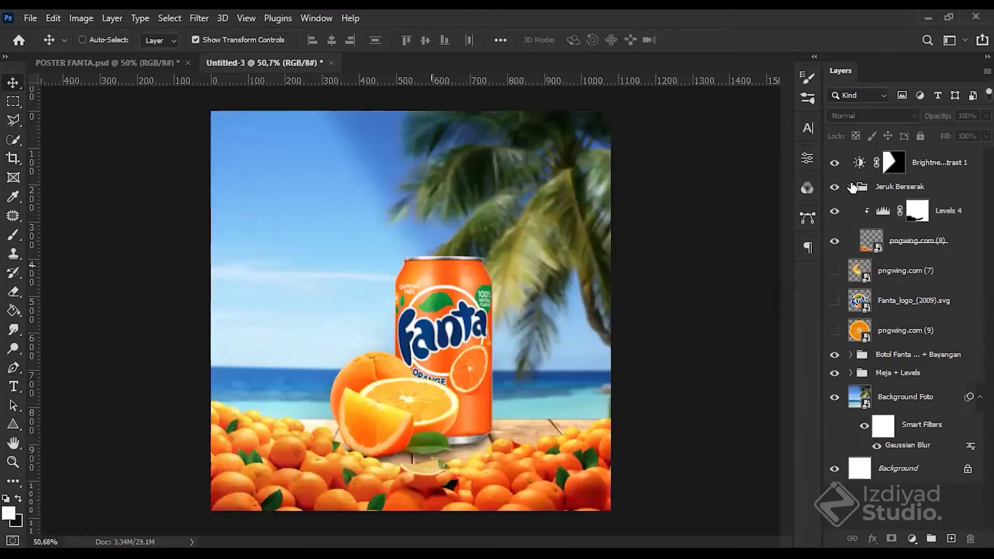
click(851, 187)
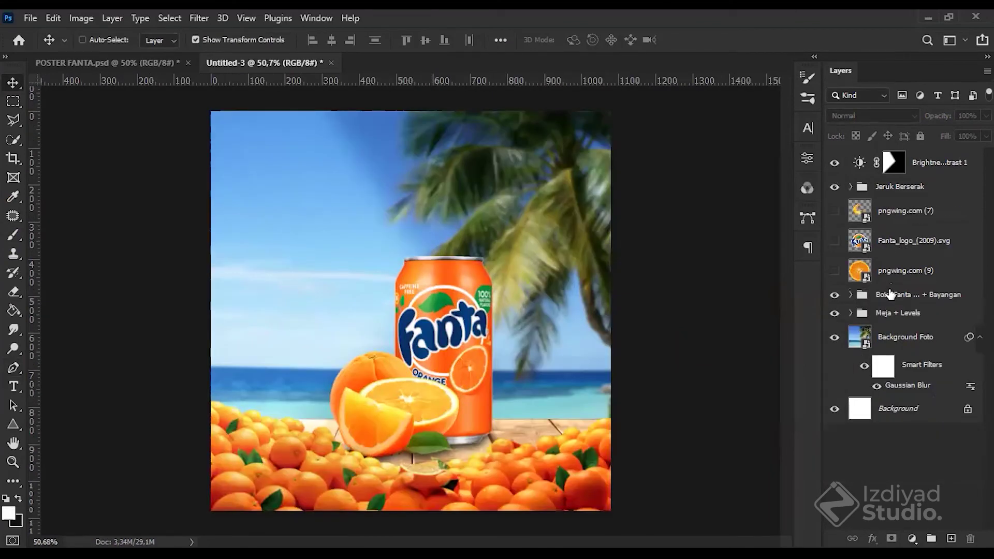
Step: Scale down the Botol Fanta + Jeruk + Bayangan group and keep it centred on the wooden table
click(519, 237)
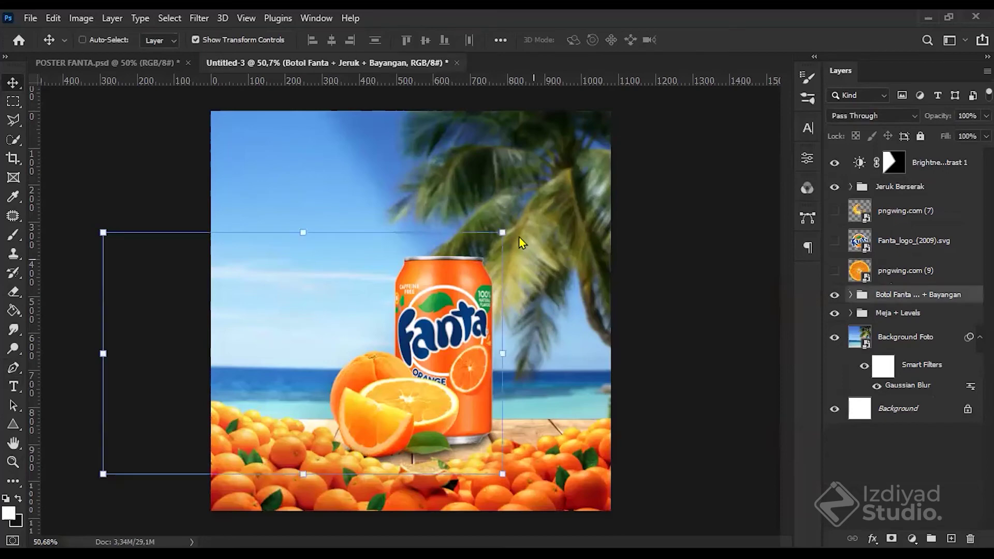
click(504, 247)
key(Return)
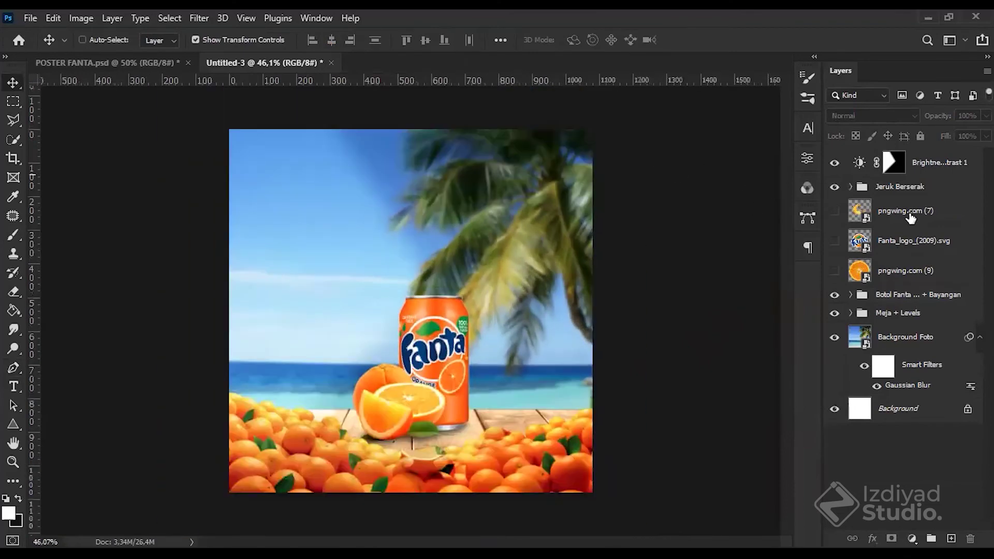
Step: Create a canvas guide layout with 2 columns, 2 rows and 45 px margins on all four sides
click(913, 407)
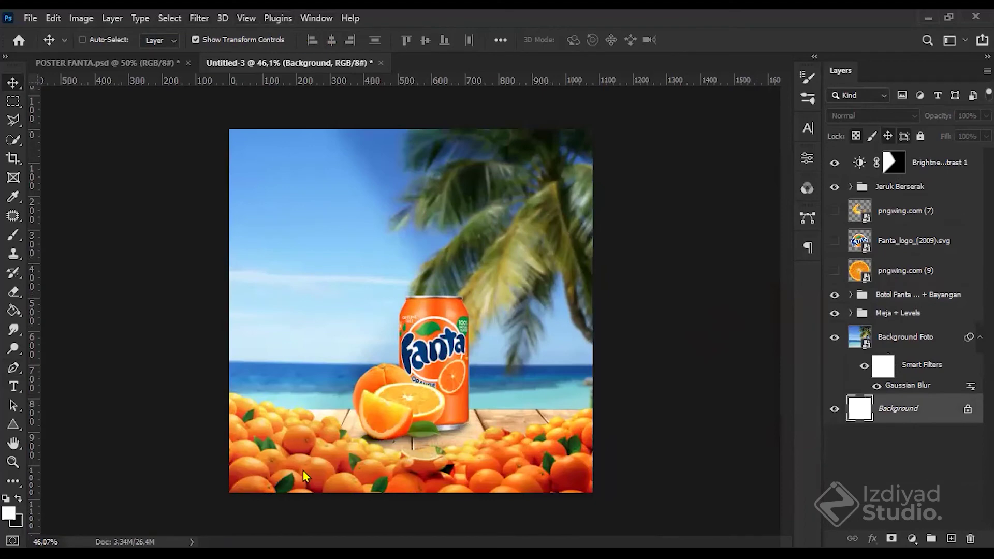
key(alt+v)
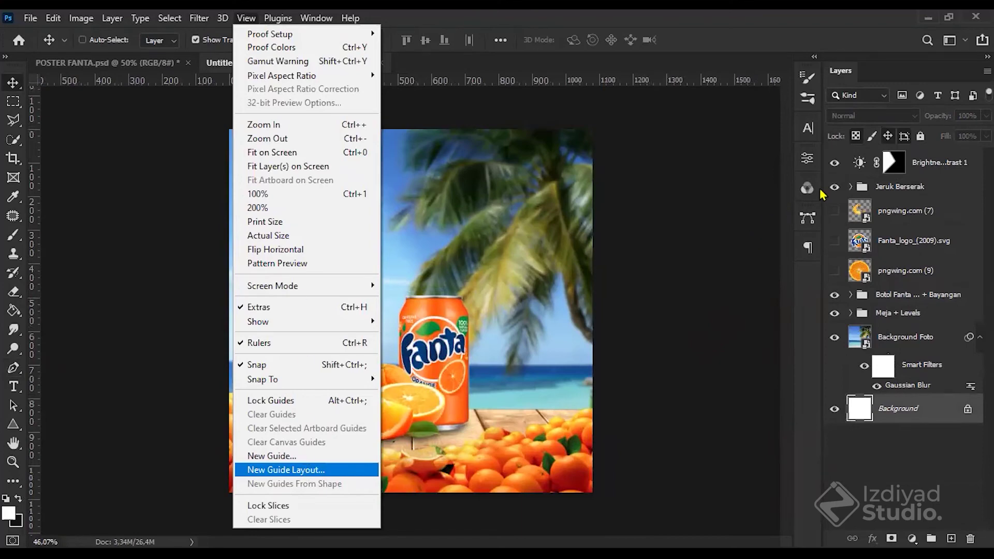
key(Return)
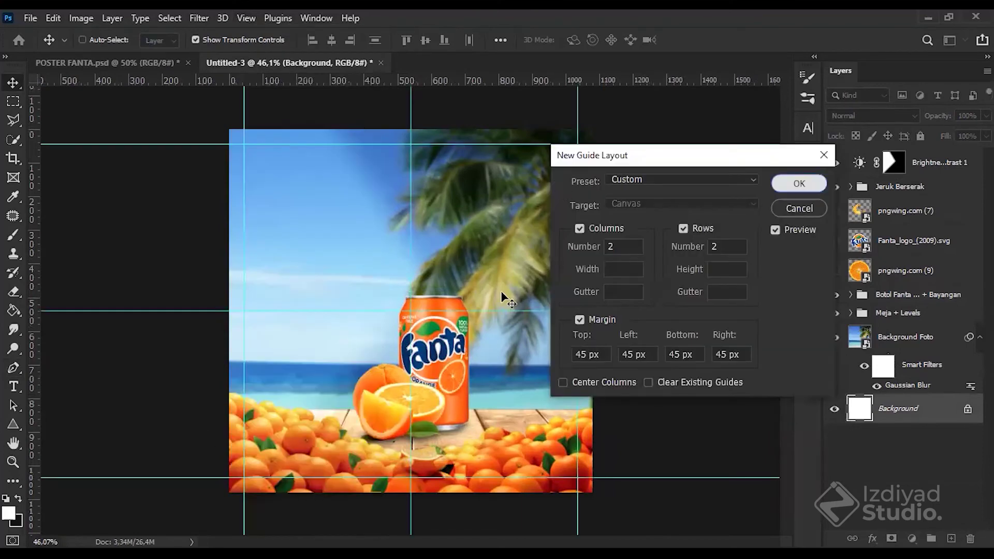
key(Return)
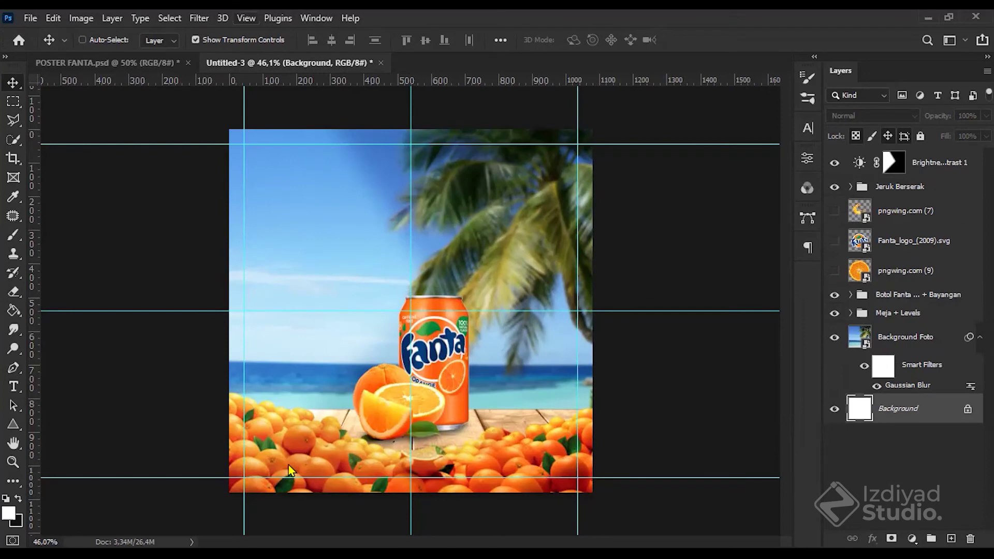
key(alt+v)
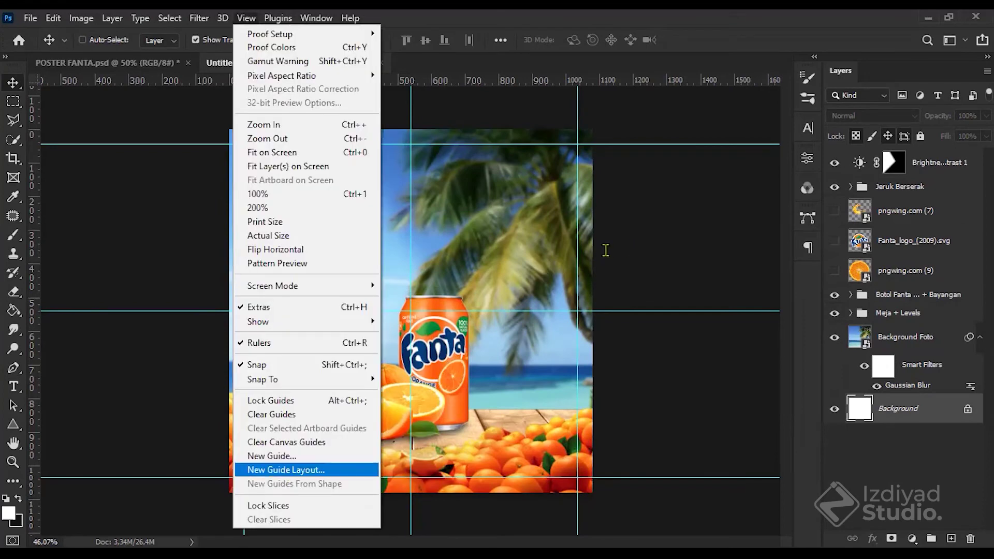
key(Return)
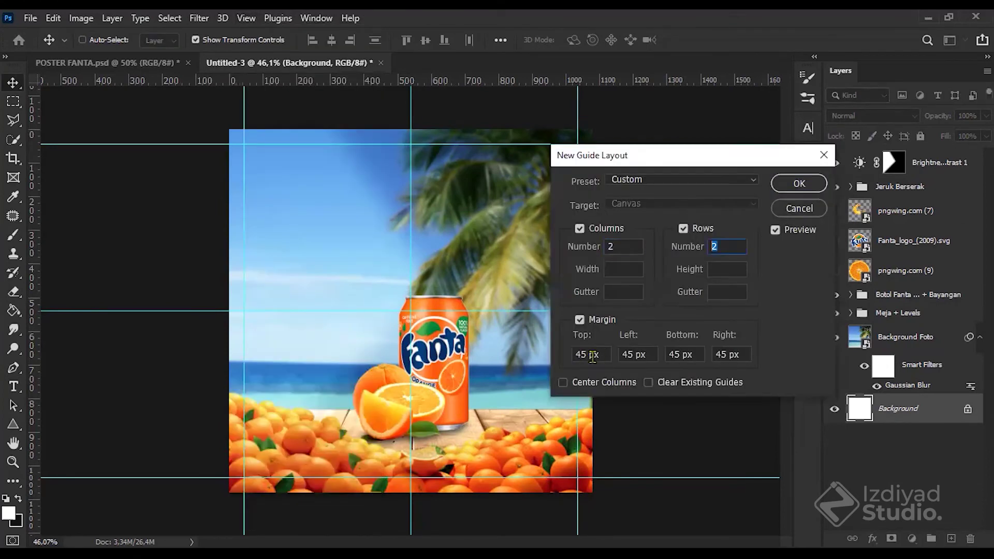
key(Tab)
key(Tab)
key(Tab)
key(Tab)
click(810, 186)
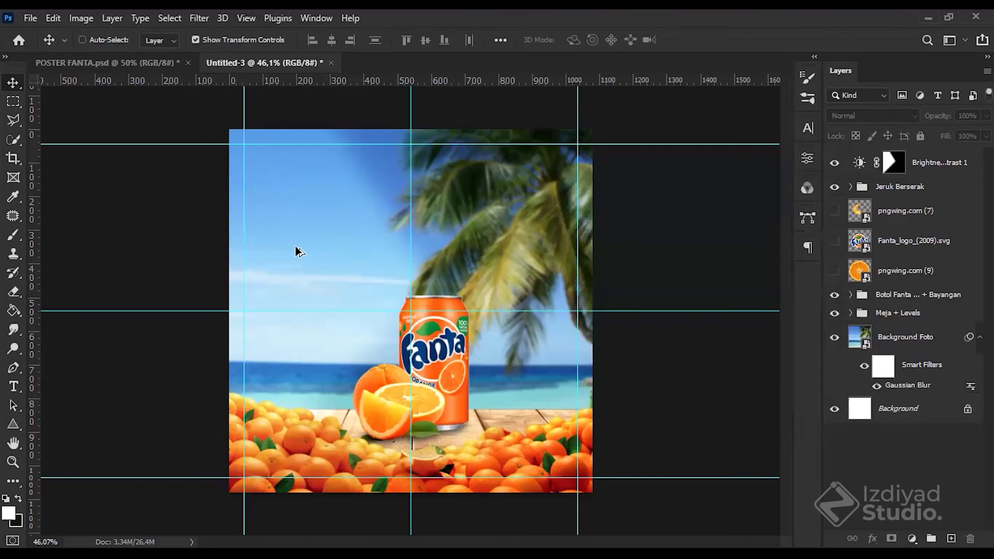
Step: Show the Fanta_logo_(2009).svg layer, shrink the logo to about 140 px wide and place it inside the poster's upper-left margin guides
alt+click(860, 241)
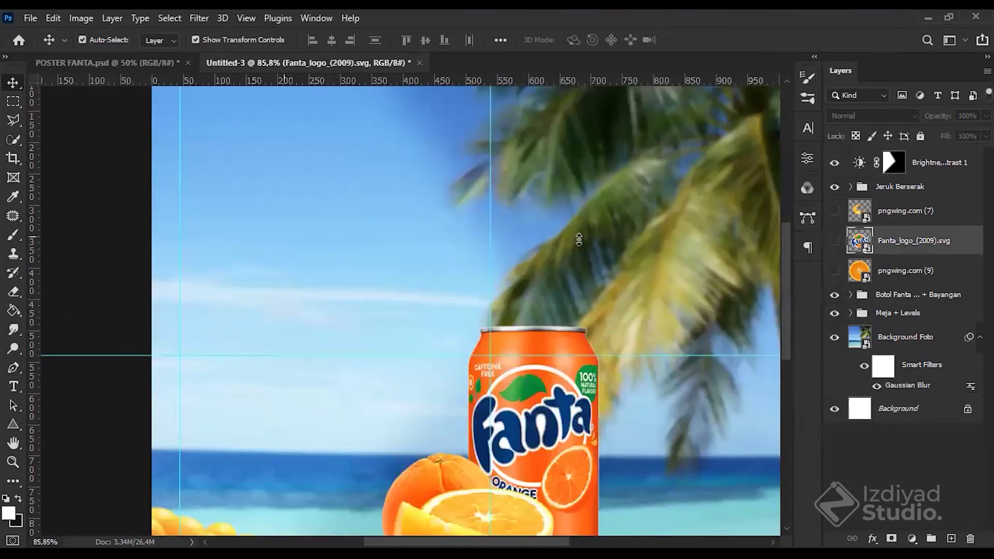
scroll(649, 276, down, 3)
click(835, 240)
scroll(637, 285, down, 1)
drag(637, 284, 512, 409)
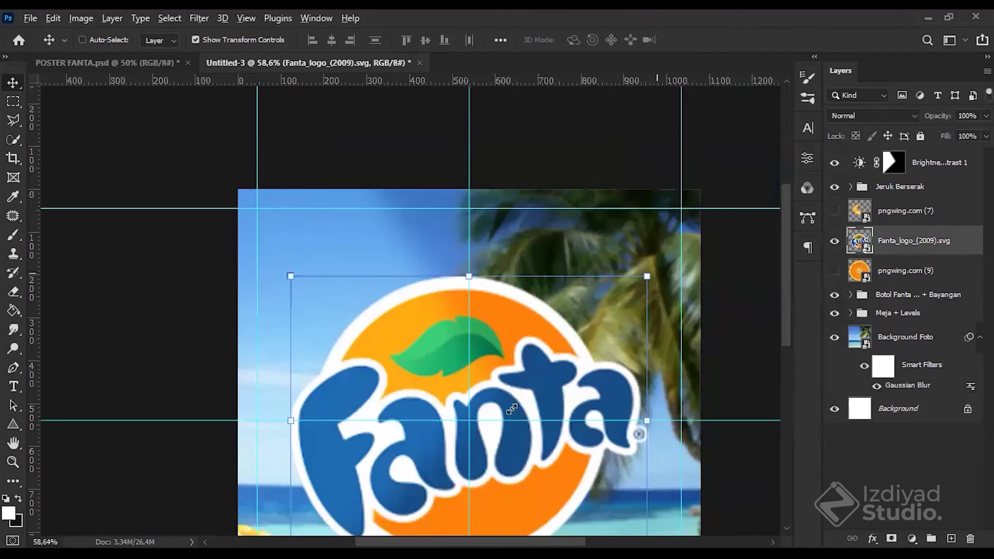
key(ctrl+t)
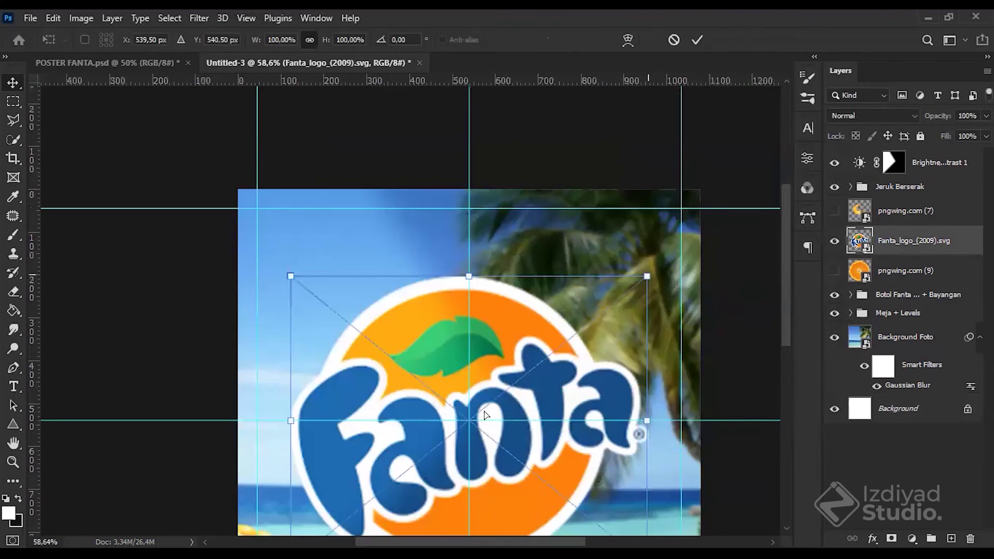
key(Escape)
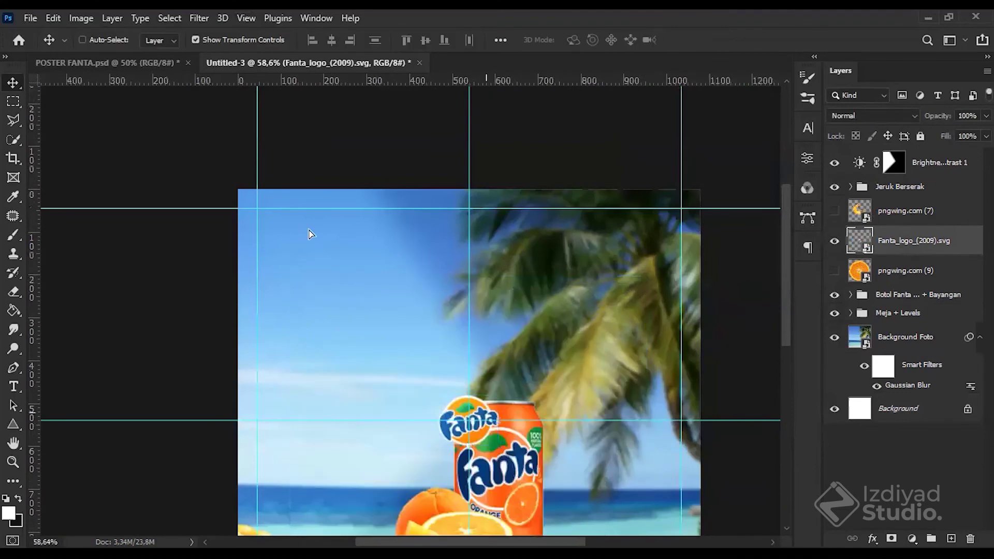
drag(474, 426, 293, 239)
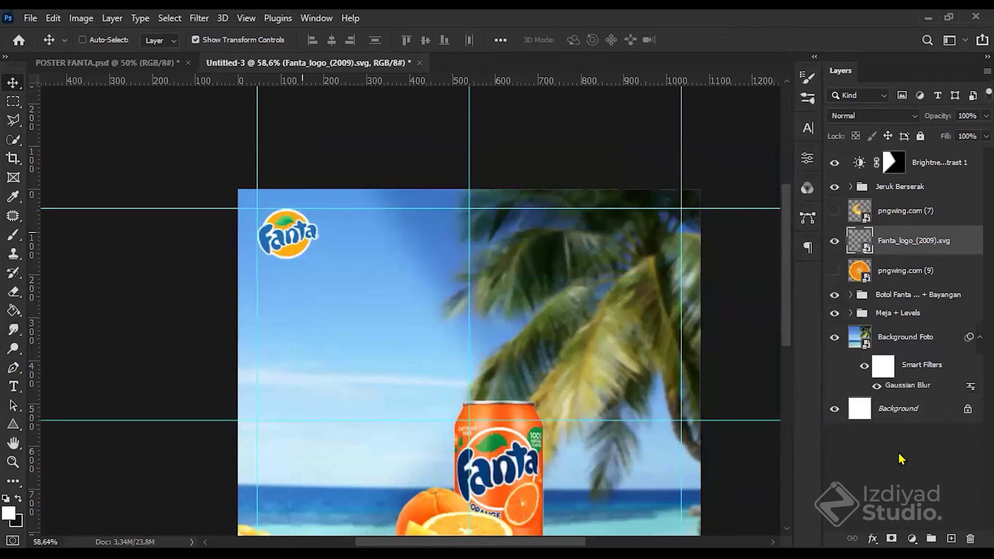
click(728, 227)
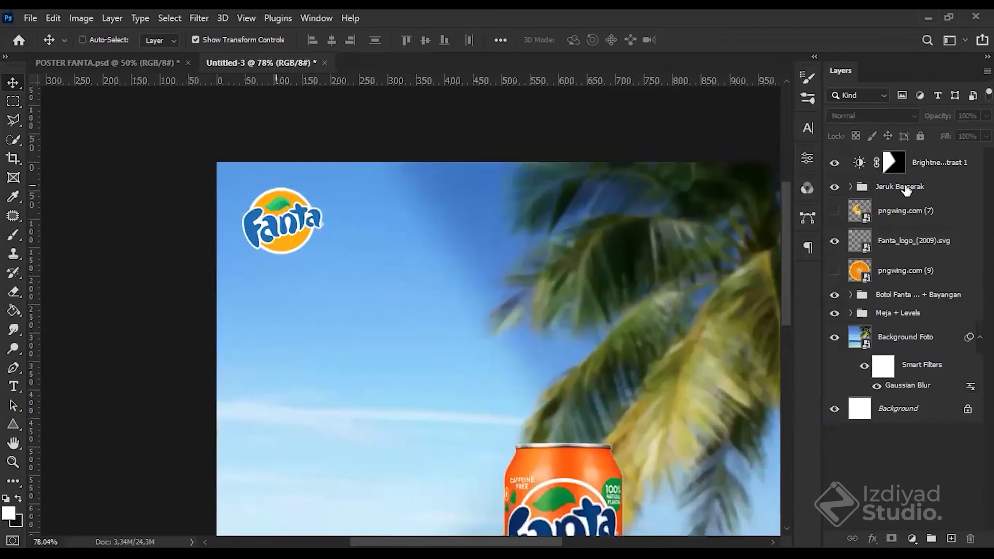
Step: Rename the Fanta_logo_(2009).svg layer as Logo Fanta
scroll(909, 307, down, 4)
scroll(903, 247, down, 1)
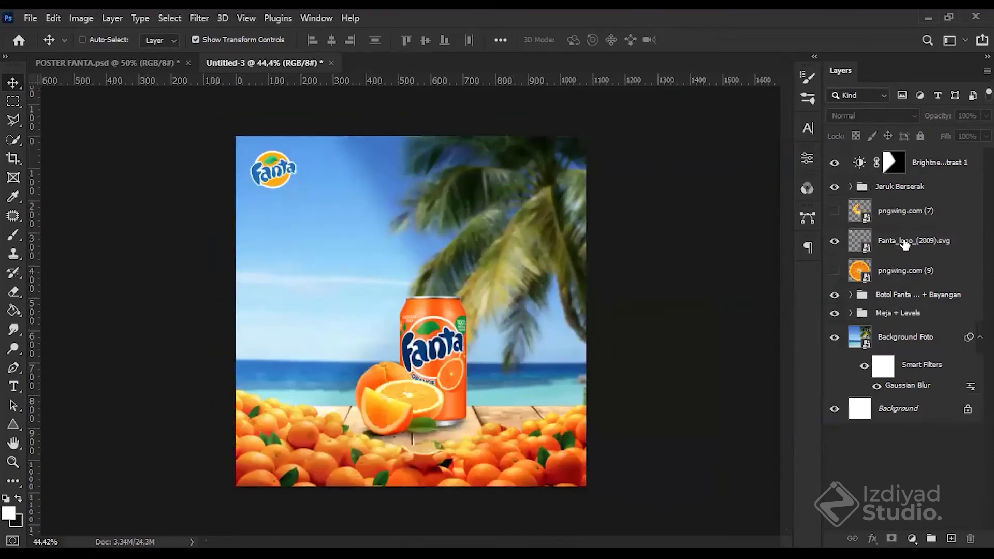
double_click(936, 255)
text(LOGO)
key(BackSpace)
key(BackSpace)
key(BackSpace)
text(ogo Fanta)
key(Return)
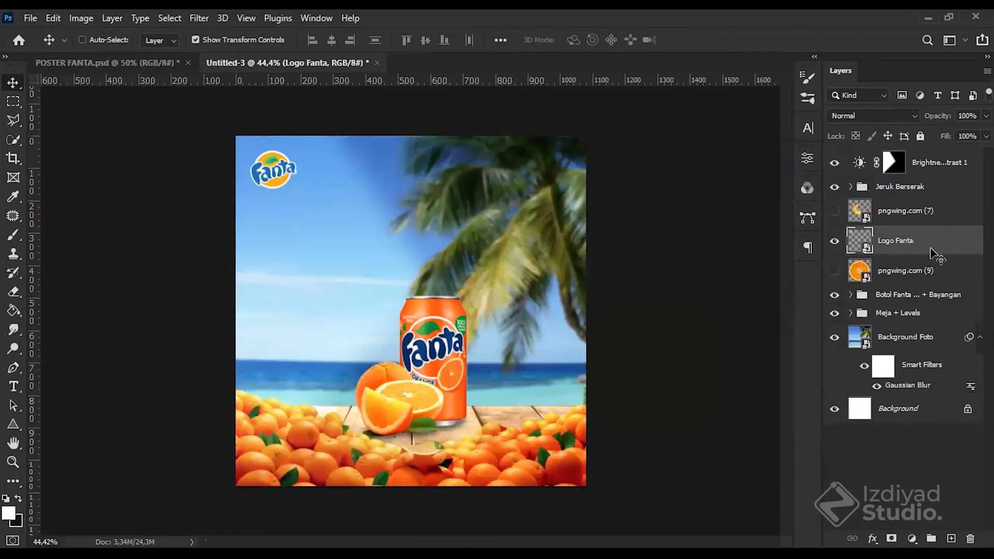
Step: Display the guides and move the Fanta logo past the margin into the poster's upper-left corner
scroll(475, 232, up, 3)
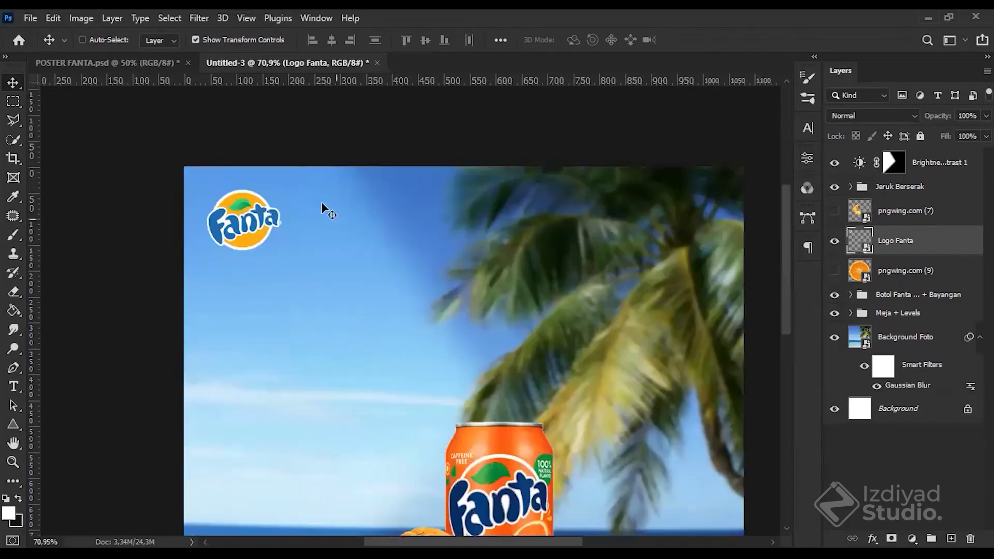
key(ctrl+h)
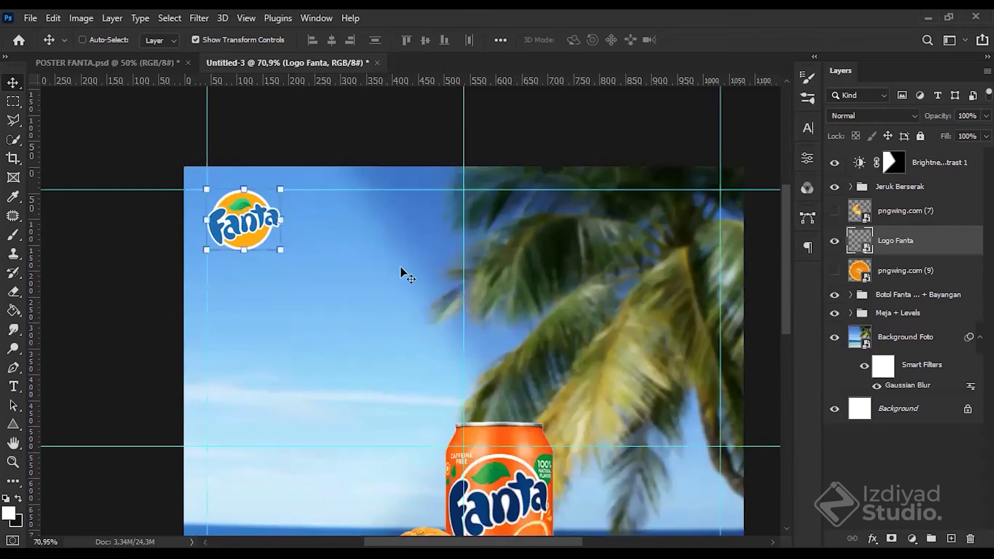
drag(243, 208, 220, 186)
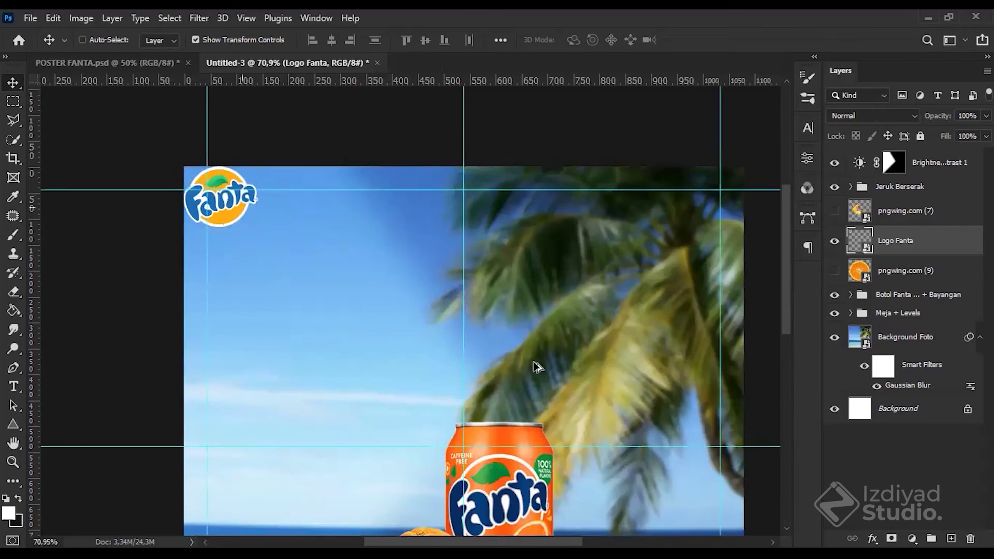
scroll(302, 184, down, 5)
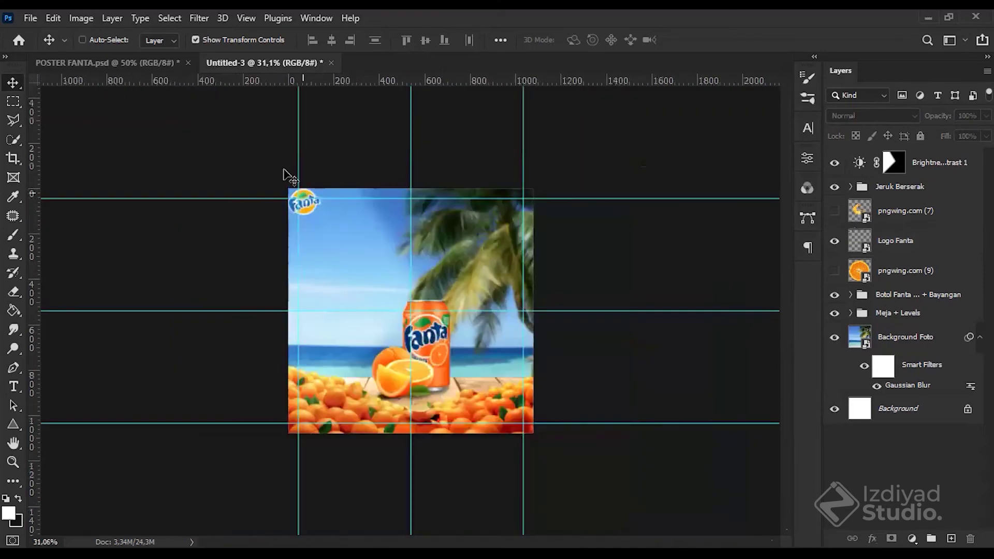
Step: Move the Fanta logo back inside the poster so it sits against the upper-left margin guides
scroll(283, 171, up, 2)
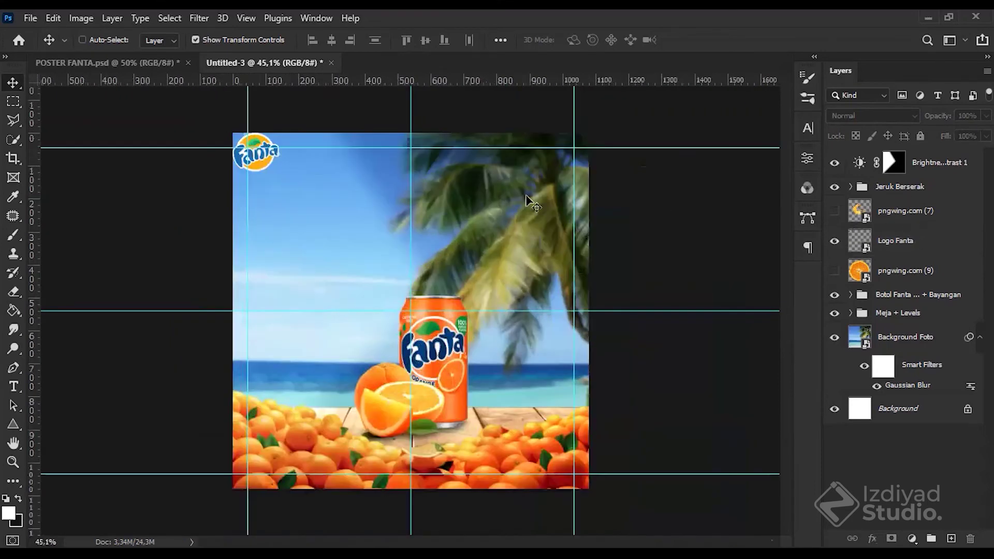
ctrl+click(255, 152)
key(ctrl+plus)
scroll(206, 228, up, 3)
drag(221, 232, 249, 200)
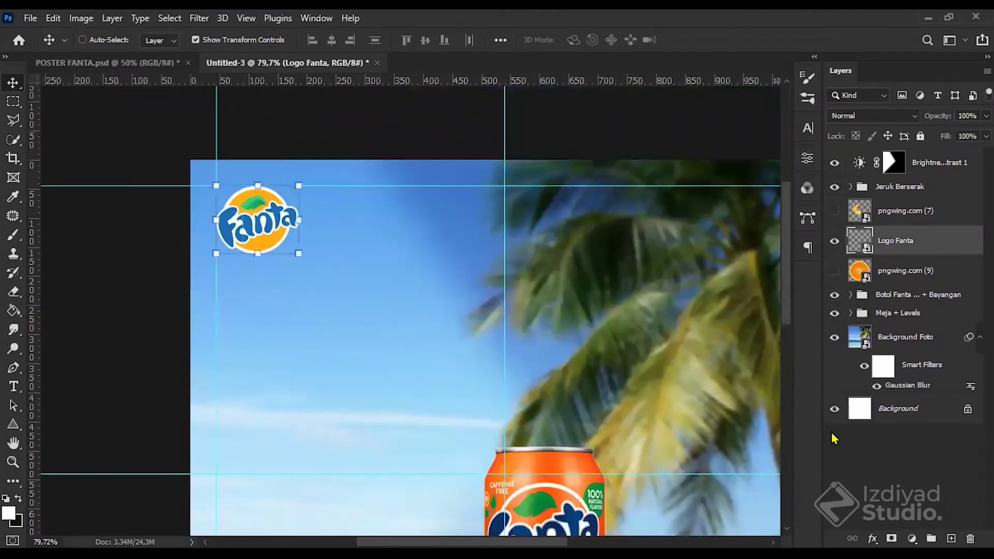
click(832, 434)
scroll(431, 300, down, 5)
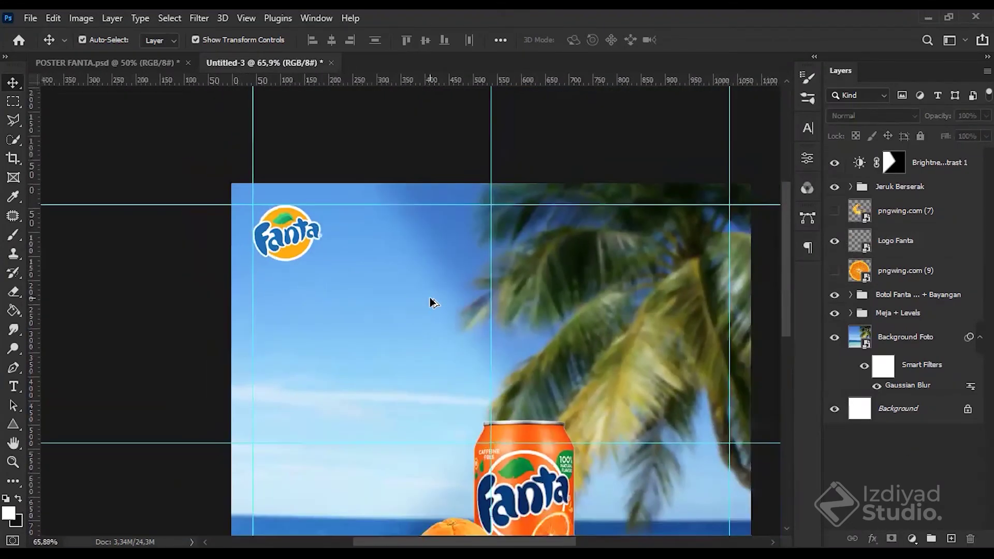
scroll(463, 269, up, 1)
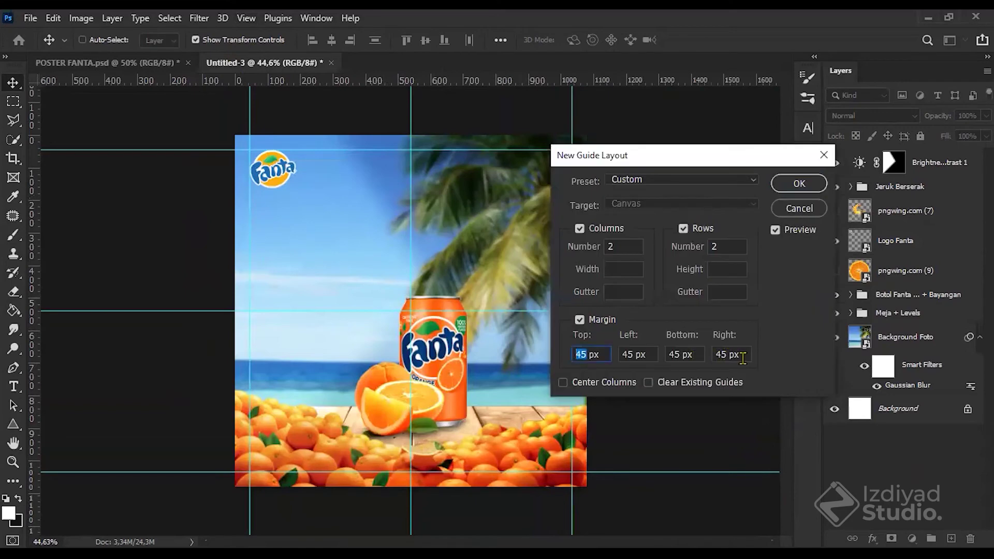
Step: Reapply the canvas guide layout with 2 columns, 2 rows and 45 px margins on all four sides
click(743, 357)
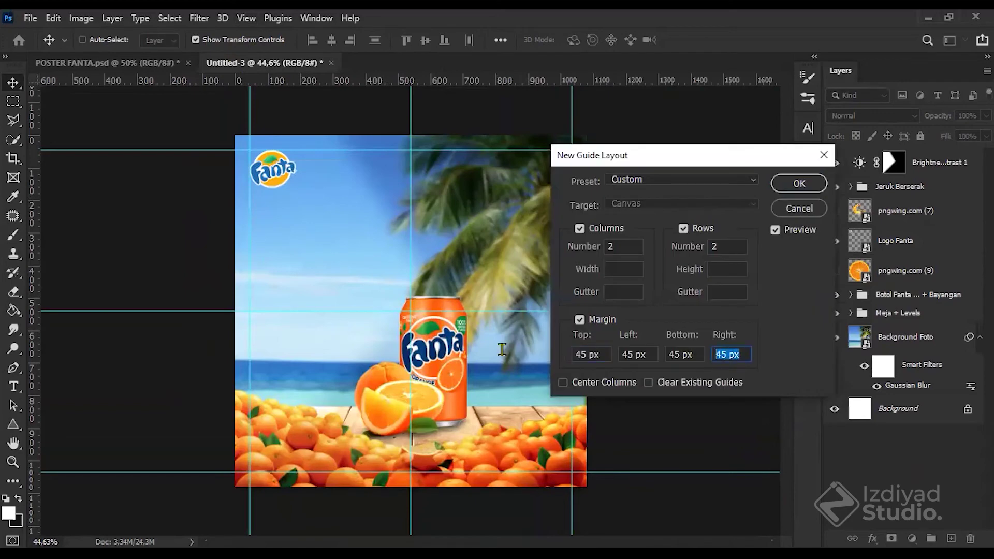
click(805, 184)
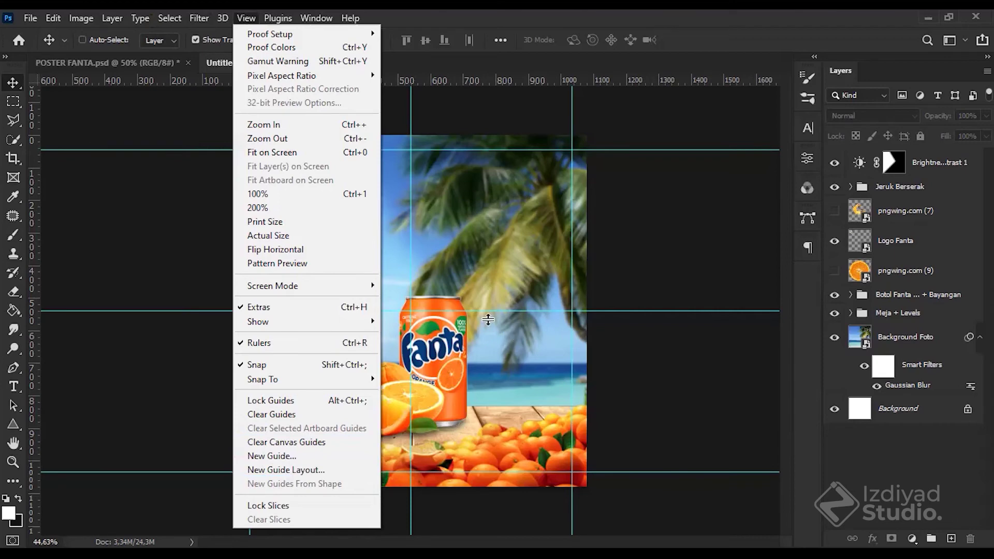
click(474, 311)
Step: Draw a black rectangle about 953 by 125 px across the poster above the can and set its width to 1080 px
click(7, 431)
click(86, 425)
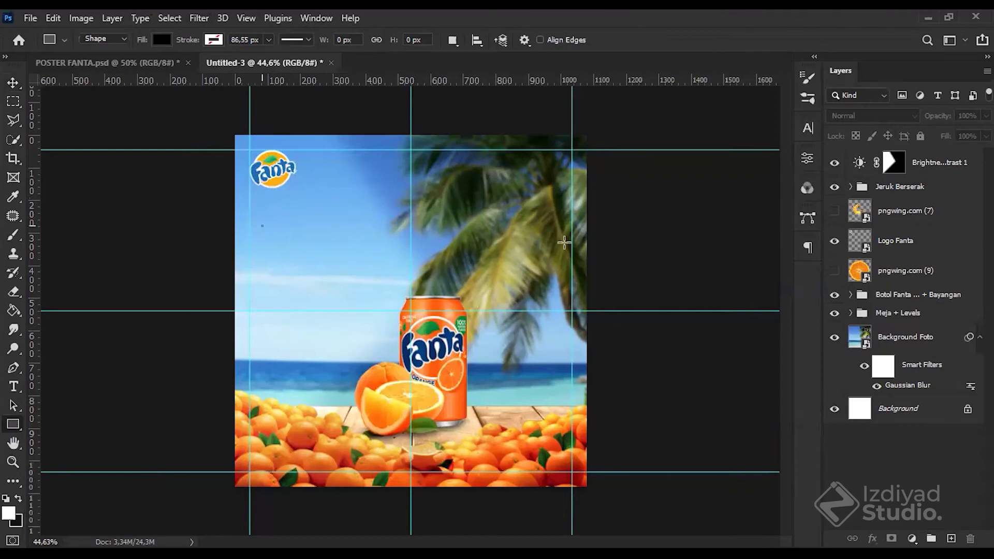
drag(574, 255, 571, 265)
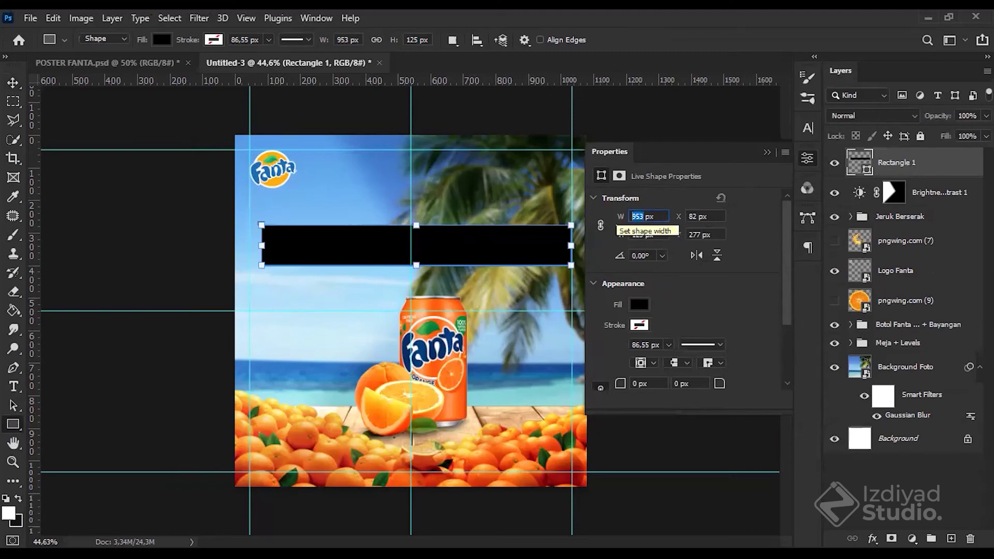
text(1080)
key(Return)
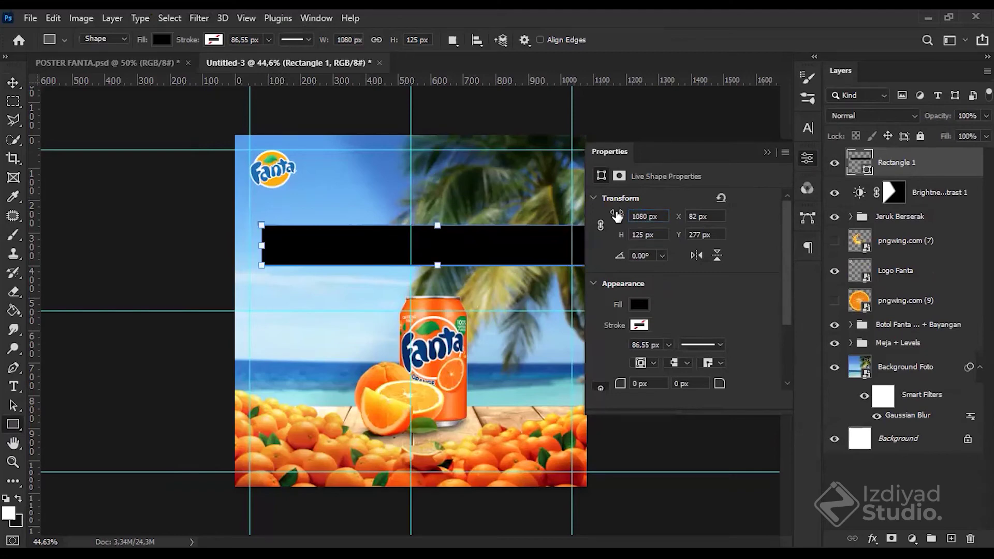
Step: Align the black rectangle with the poster's full width and set its height to 45 px
key(v)
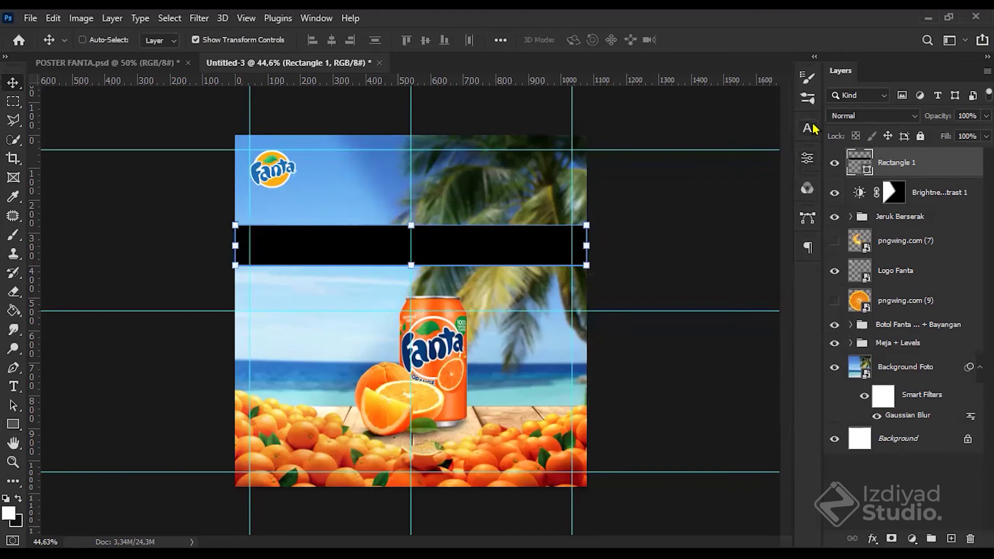
click(807, 217)
click(807, 217)
click(807, 158)
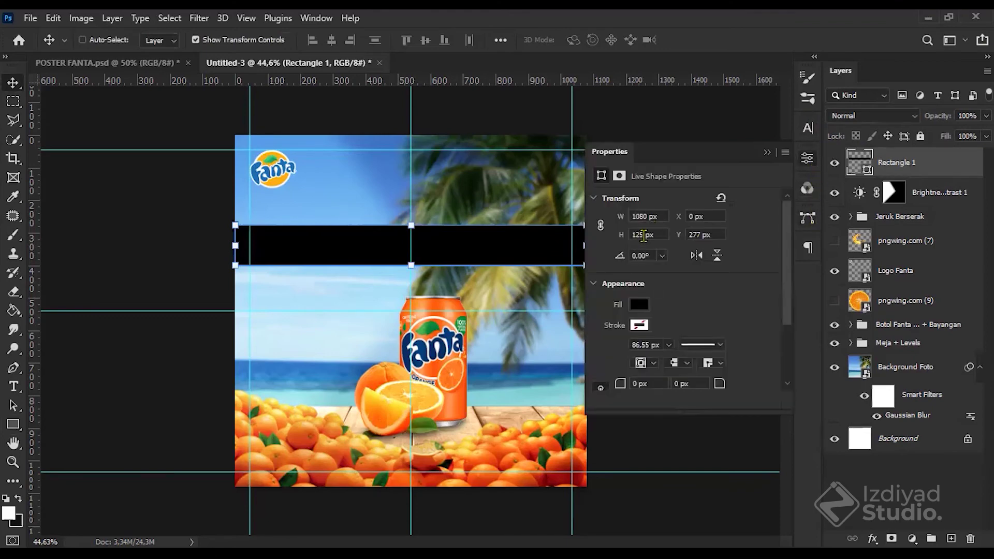
click(611, 238)
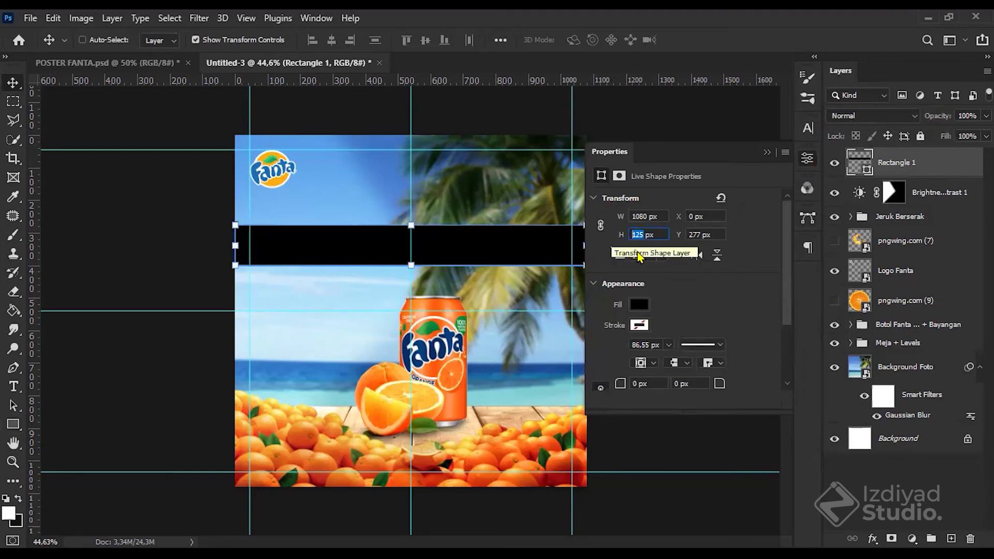
text(45)
key(Return)
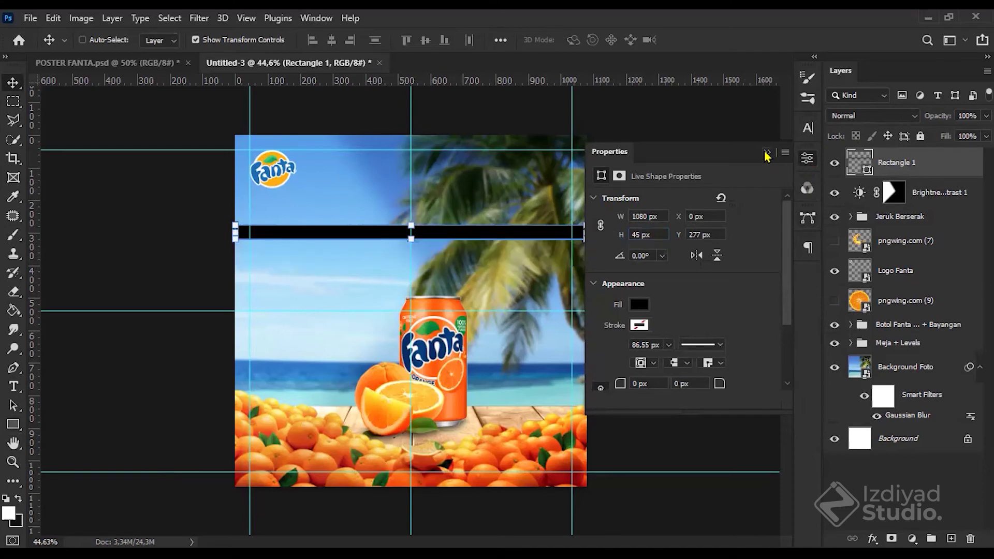
click(922, 502)
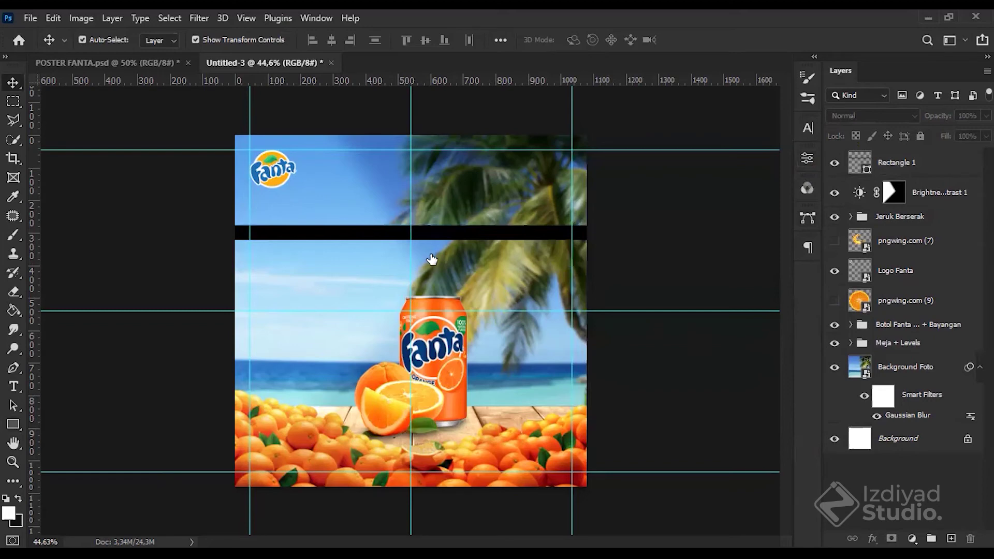
Step: Create a new blank document and copy the black strip from the Untitled-3 poster into it
key(ctrl+n)
key(Return)
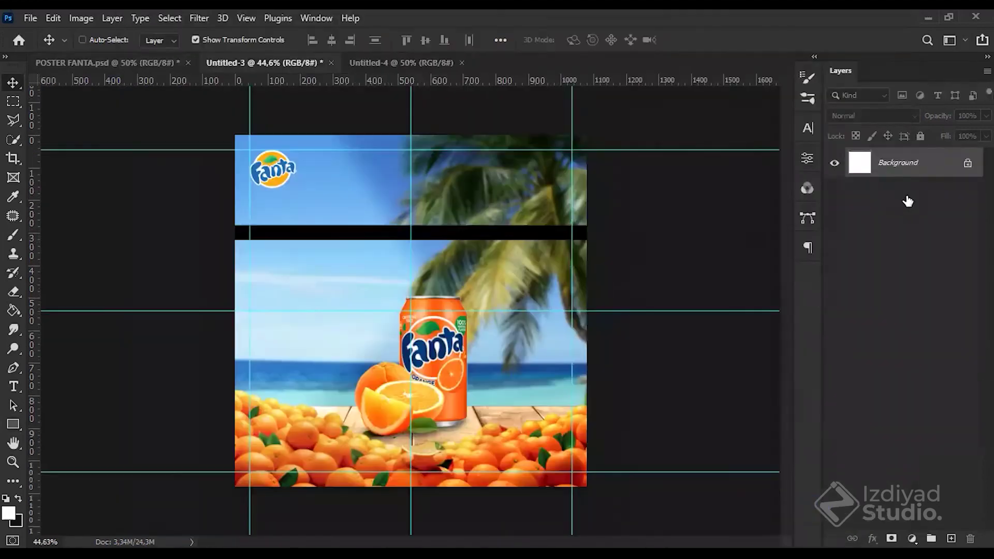
click(282, 63)
ctrl+click(478, 233)
drag(478, 238, 508, 198)
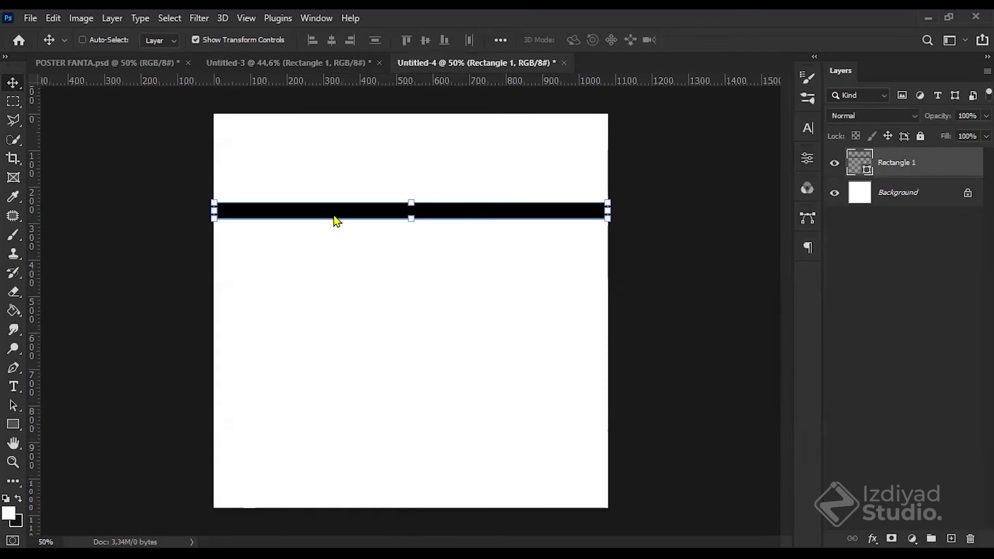
Step: Snap the strip to the canvas's top edge and then its bottom edge, adding a horizontal guide along its inner side each time
key(ctrl+t)
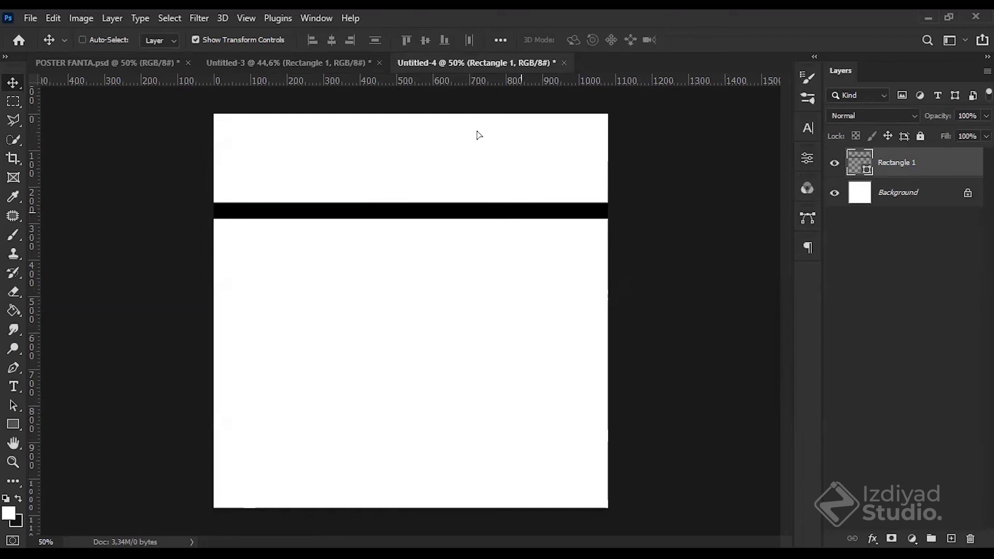
drag(476, 183, 473, 388)
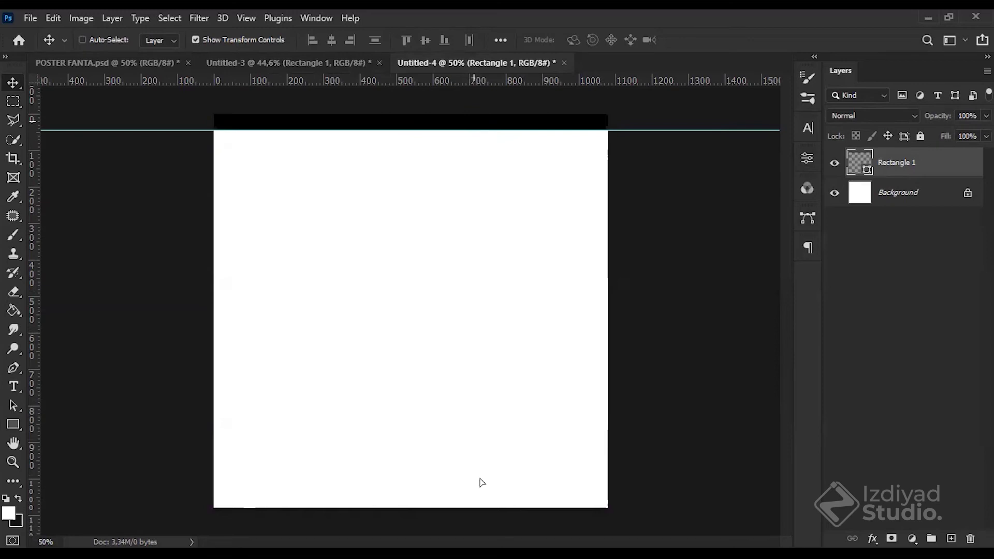
drag(476, 496, 497, 496)
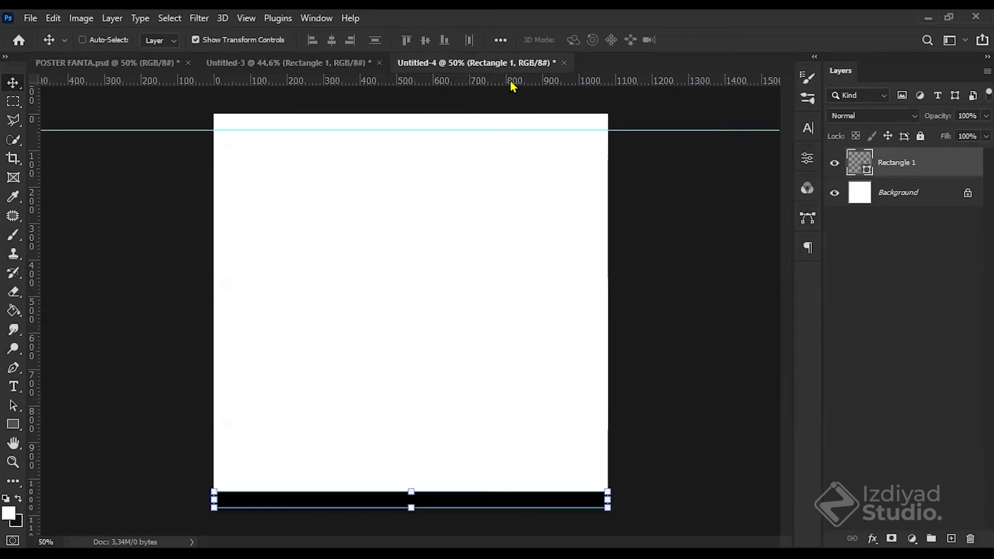
drag(512, 86, 494, 490)
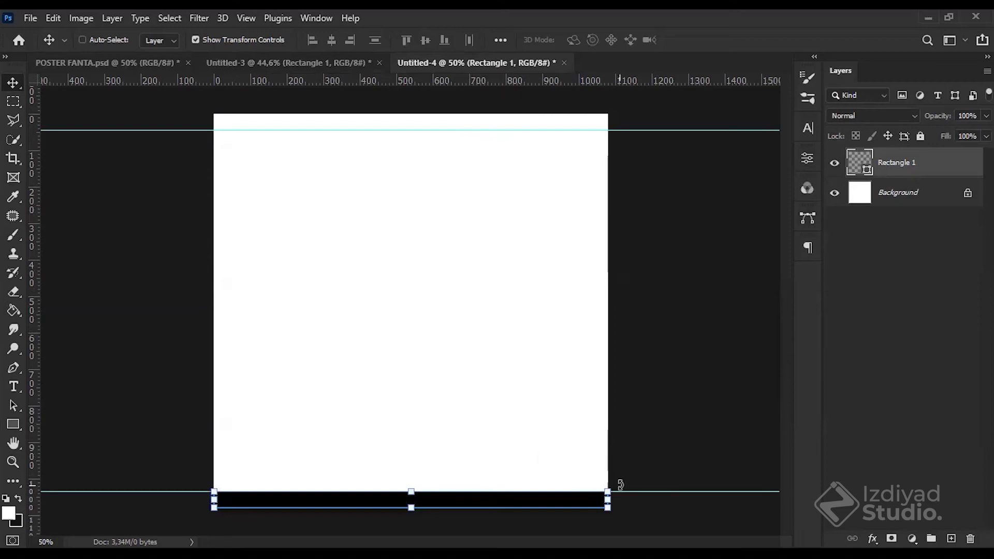
Step: Rotate the strip -90° to place vertical guides at the left and right margins, and delete the strip
key(ctrl+t)
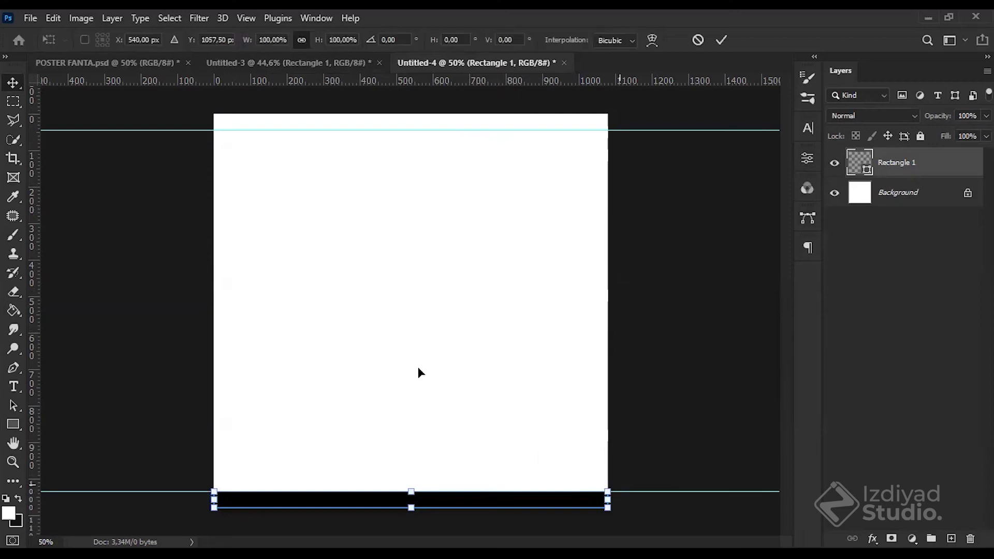
drag(418, 368, 410, 369)
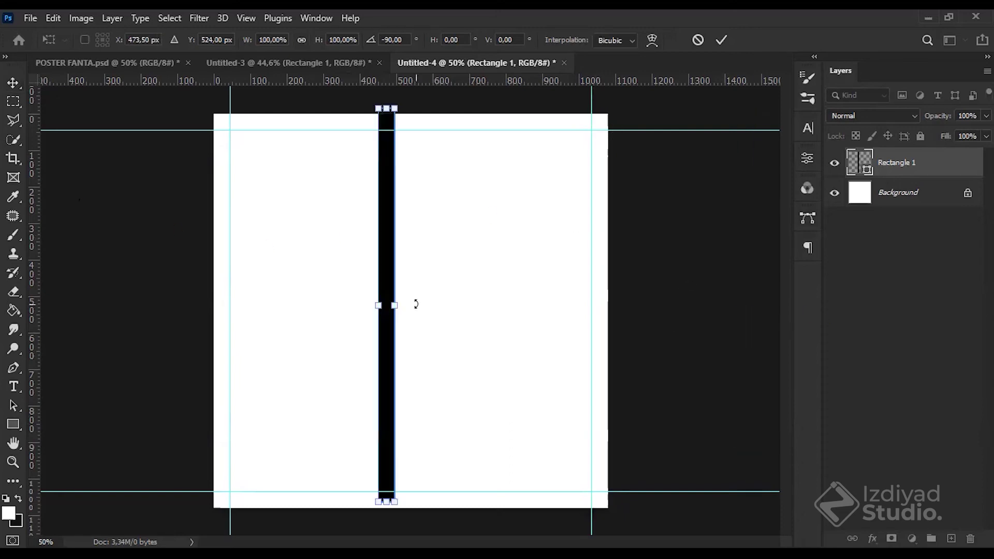
key(Return)
key(Delete)
Step: Draw a black rectangle about 1080 by 574 px from the canvas's top edge and set its height to 540 px
click(13, 424)
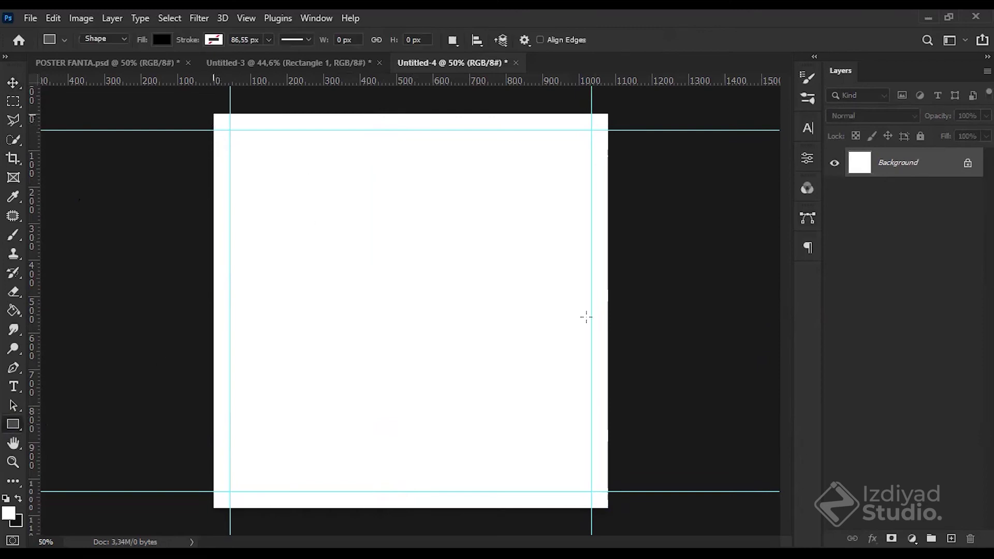
drag(607, 323, 607, 324)
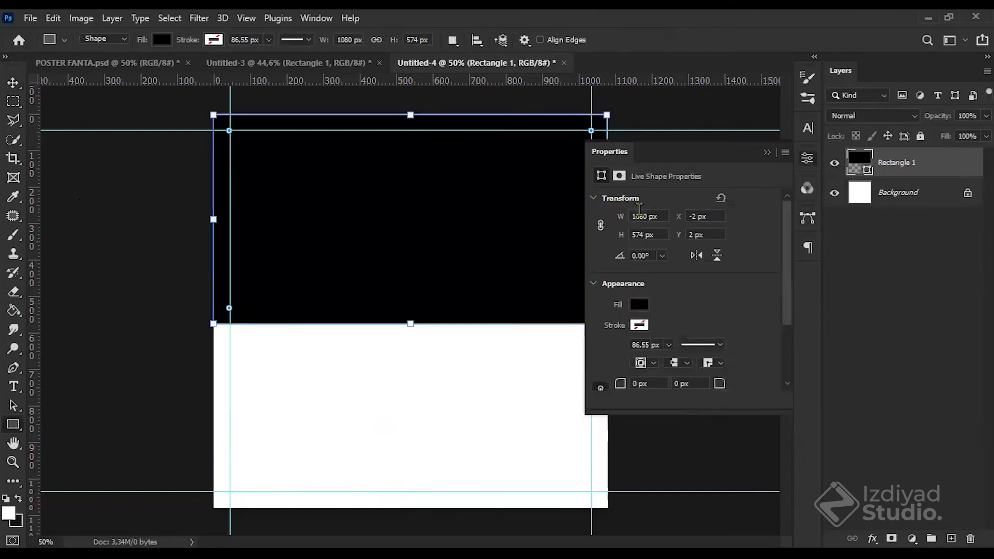
click(646, 216)
key(Tab)
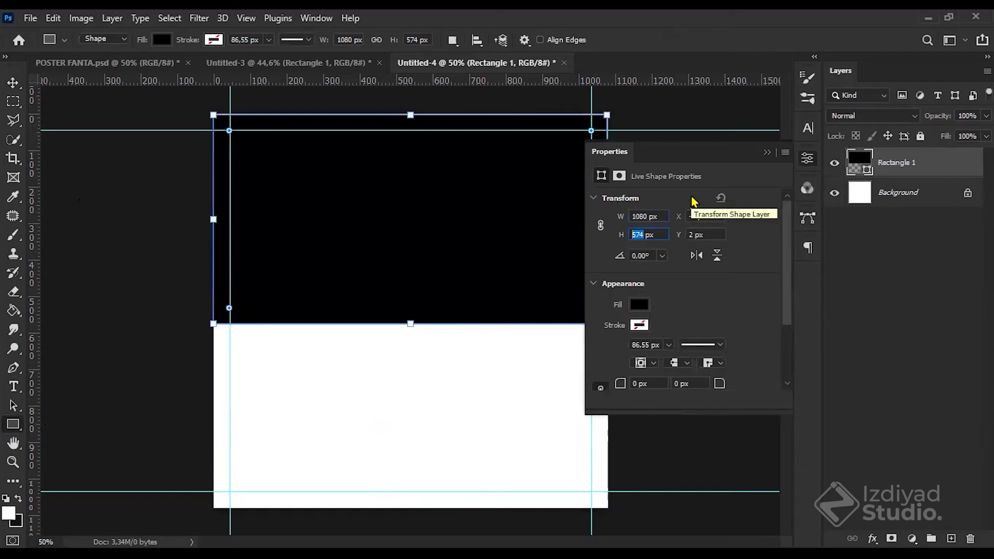
click(750, 213)
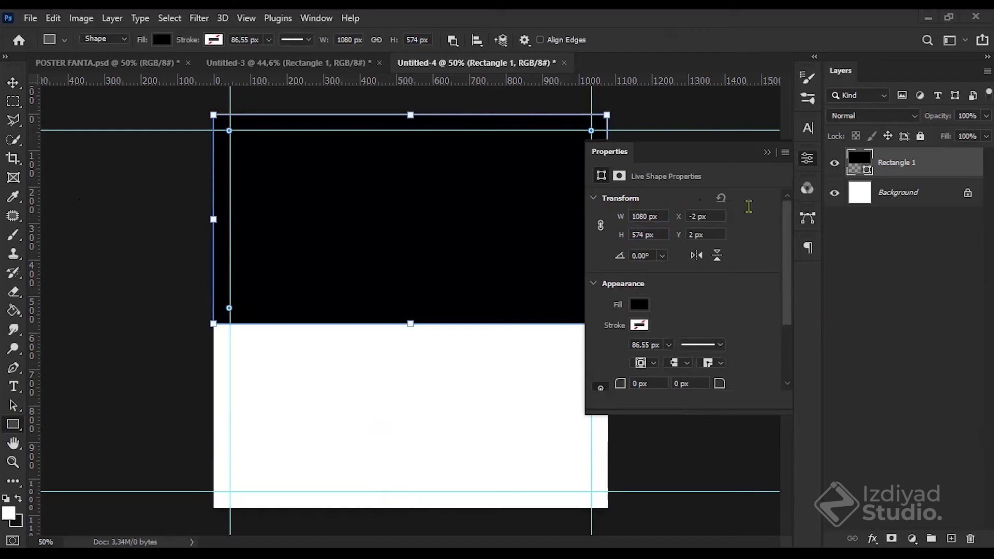
click(643, 235)
text(540)
key(Return)
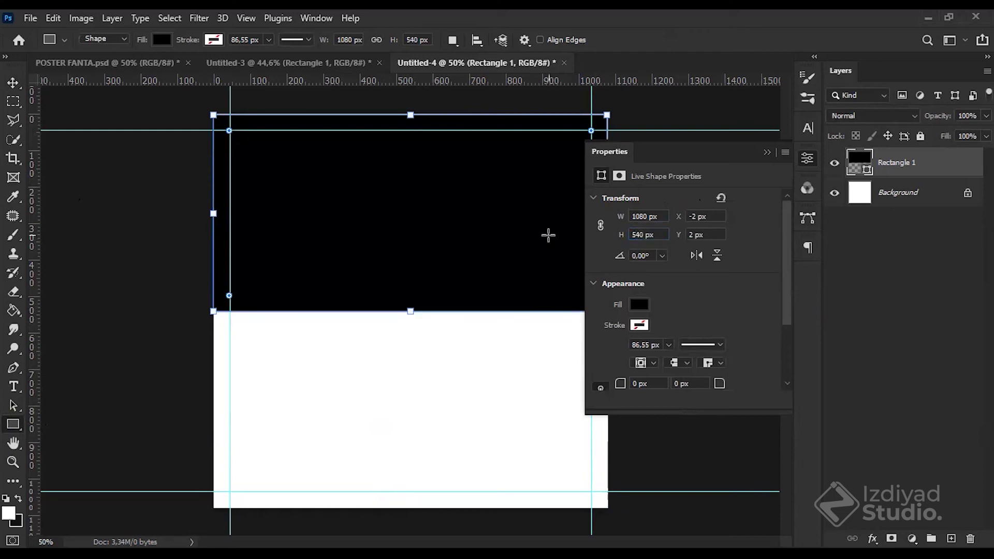
Step: Use the rectangle, upright and rotated 90°, to place horizontal and vertical guides through the canvas centre, and delete it
click(768, 152)
key(v)
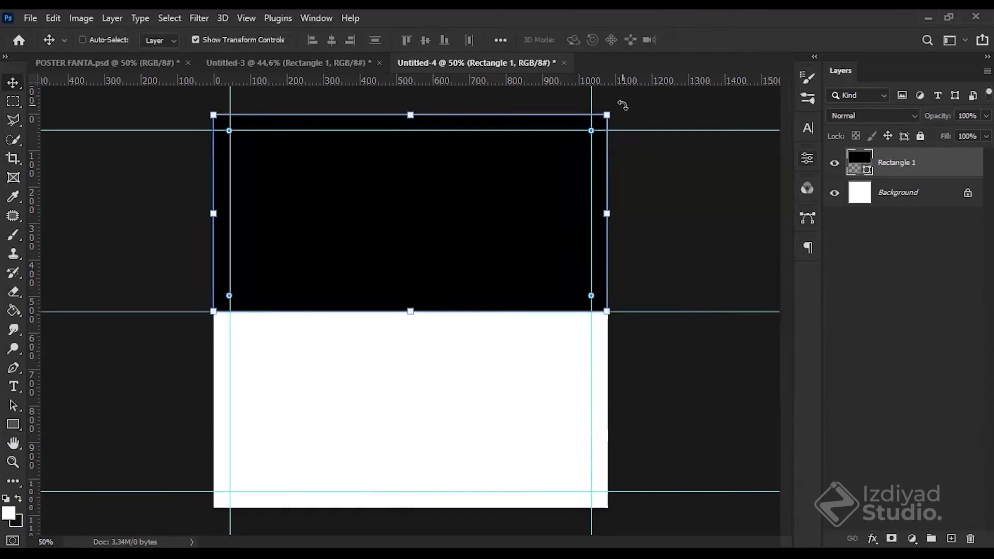
key(ctrl+t)
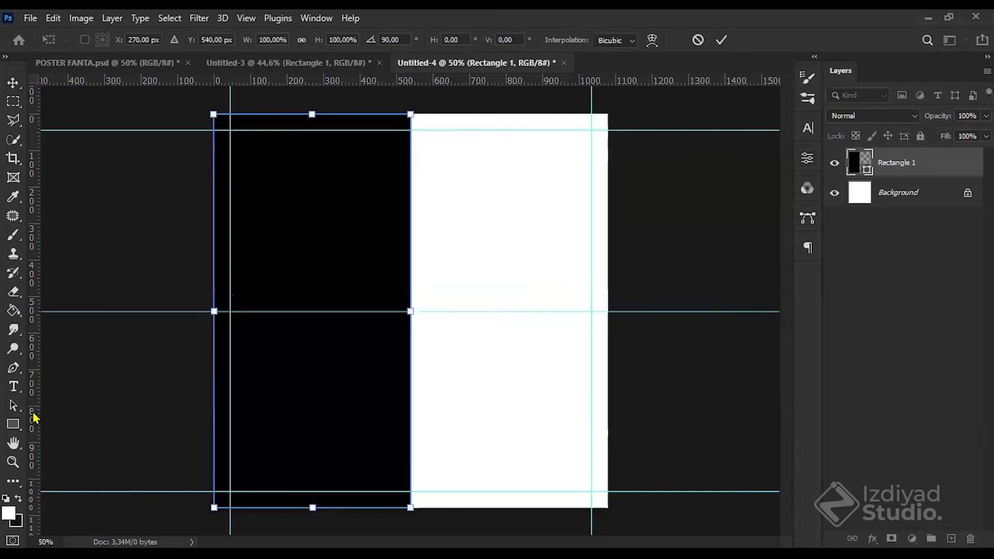
drag(33, 412, 408, 425)
key(Return)
key(Delete)
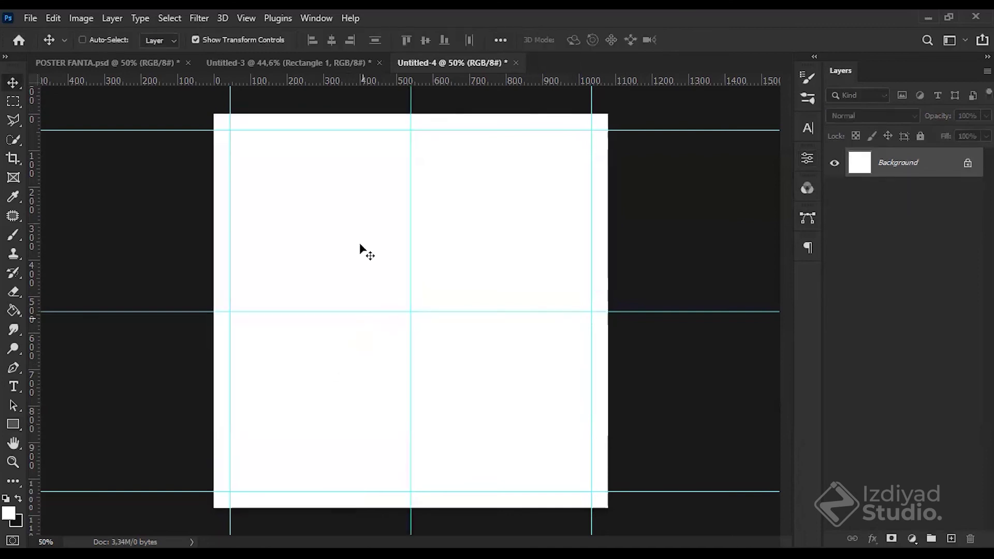
Step: Return to the Untitled-3 poster and delete the black strip
click(269, 63)
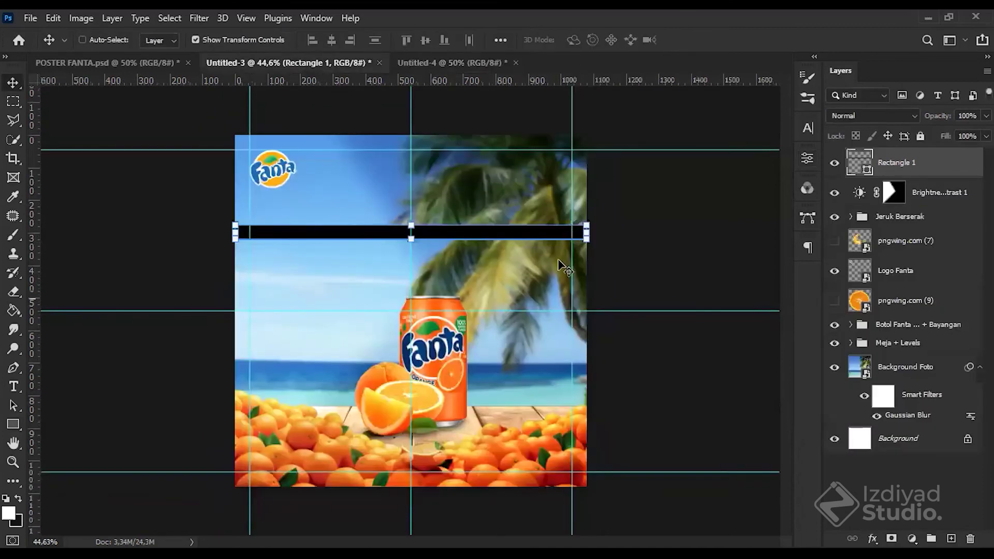
key(Delete)
key(ctrl+minus)
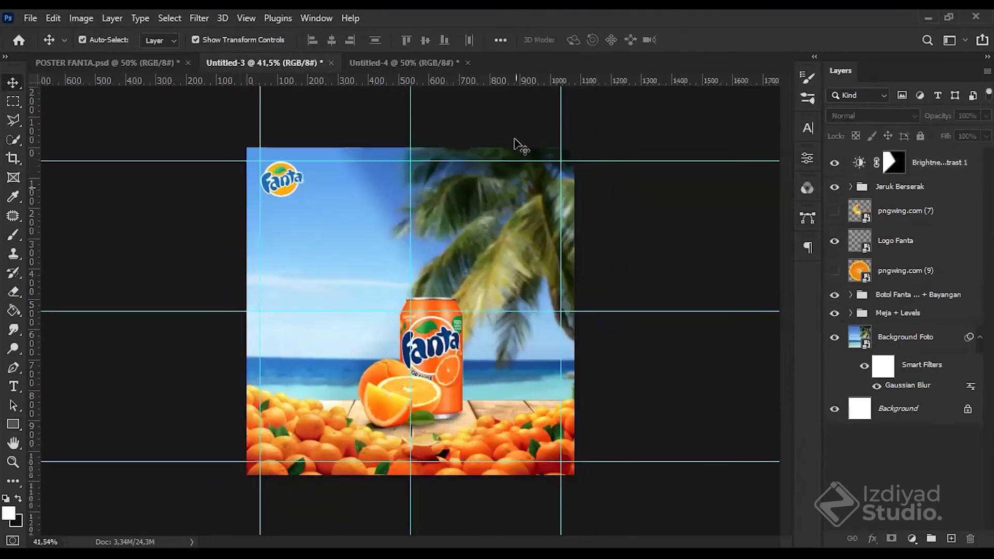
key(ctrl+plus)
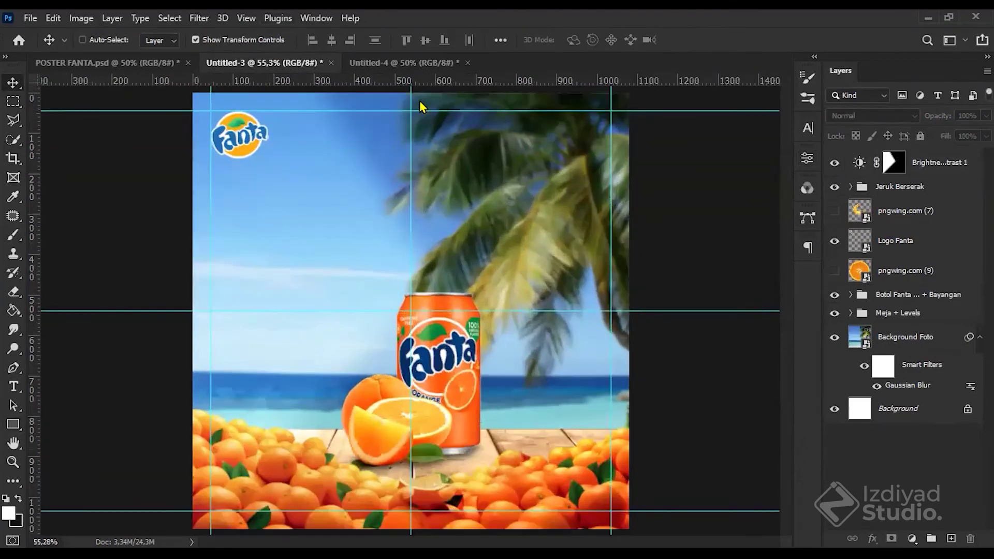
Step: Compare the guide layout of the Untitled-3 poster with the manually placed guides in Untitled-4
click(246, 17)
click(288, 451)
click(316, 18)
click(404, 63)
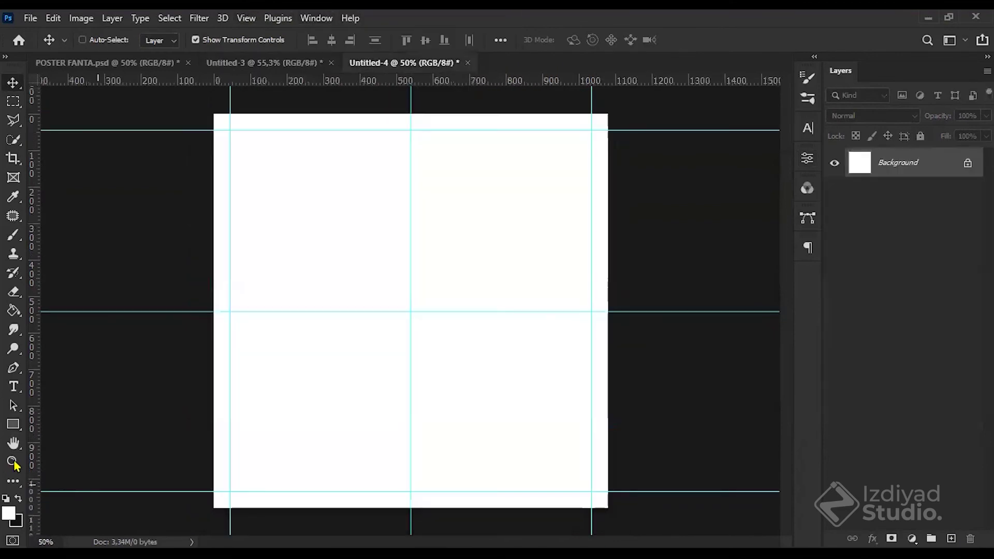
click(267, 63)
click(368, 62)
click(270, 63)
click(385, 62)
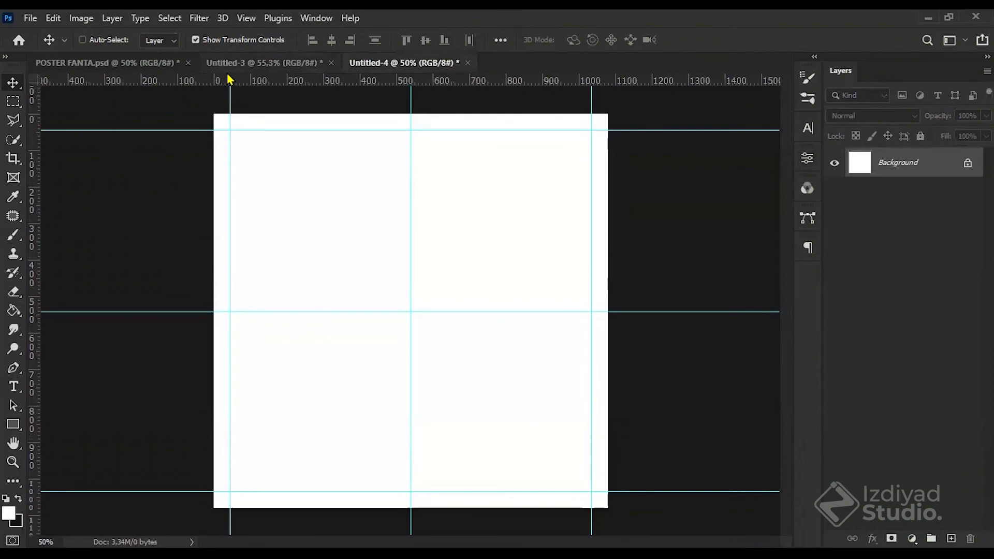
Step: Close Untitled-4 without saving, and check the headline in POSTER FANTA.psd before returning to Untitled-3
key(ctrl)
key(ctrl+w)
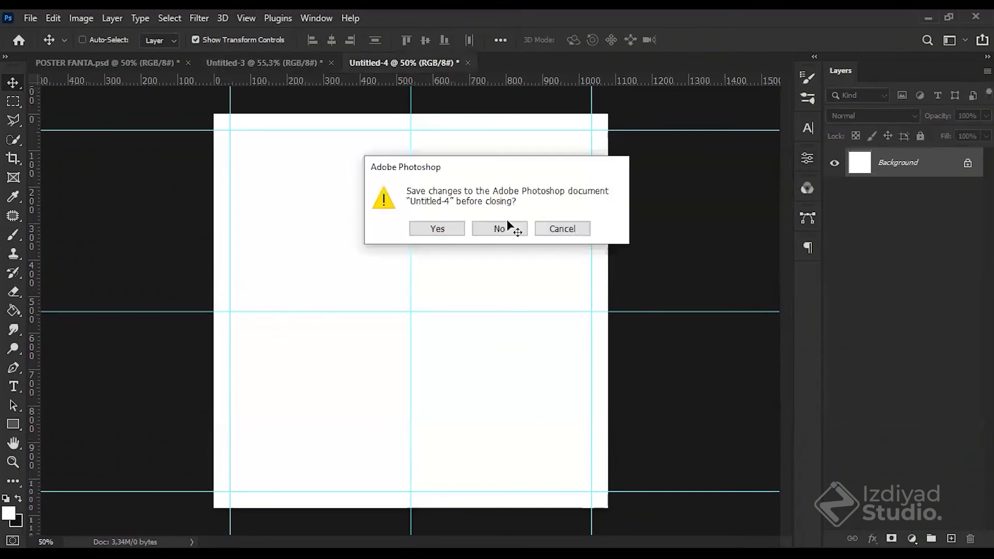
click(510, 227)
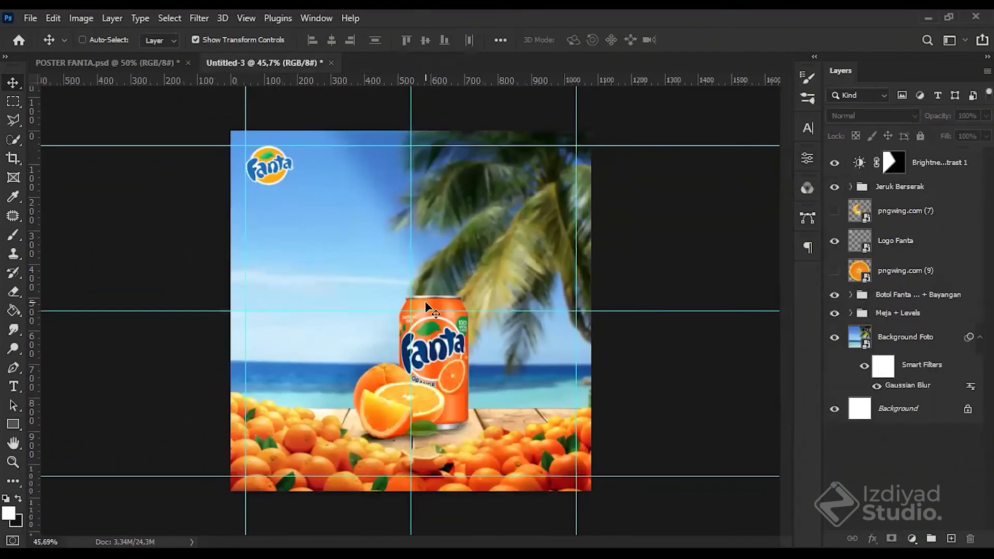
key(ctrl+Tab)
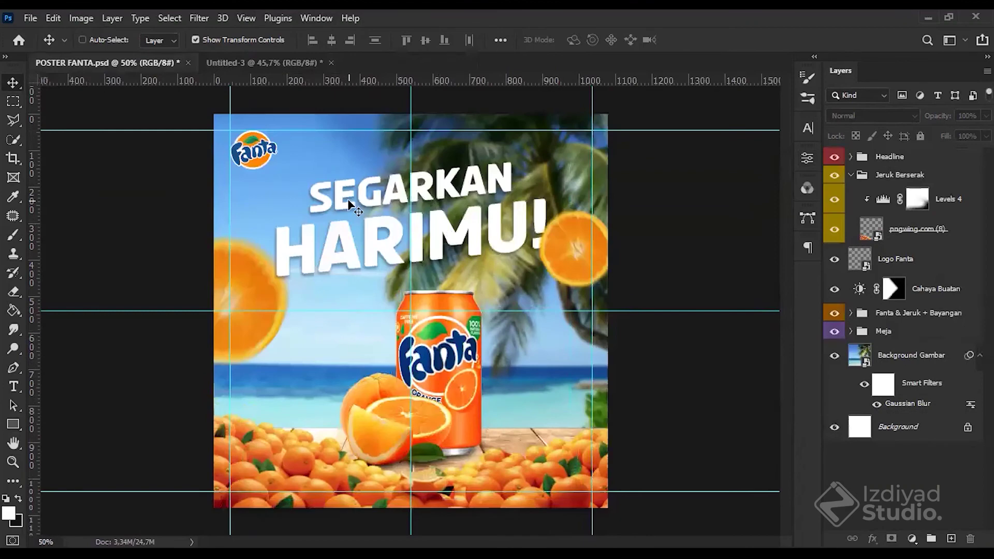
key(ctrl+Tab)
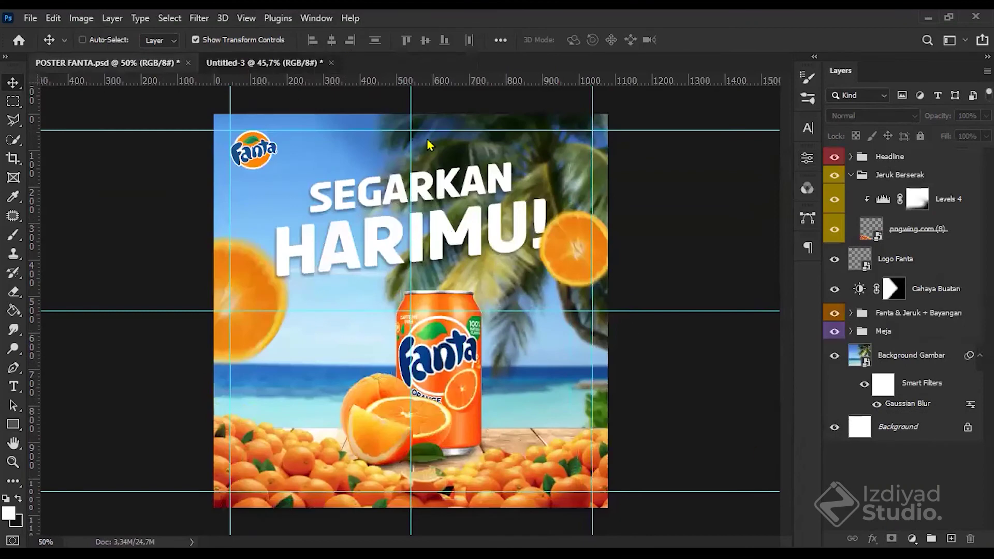
Step: Add a two-line headline reading SEGARKAN and HARIMU! over the sky, above the can
key(ctrl+0)
key(t)
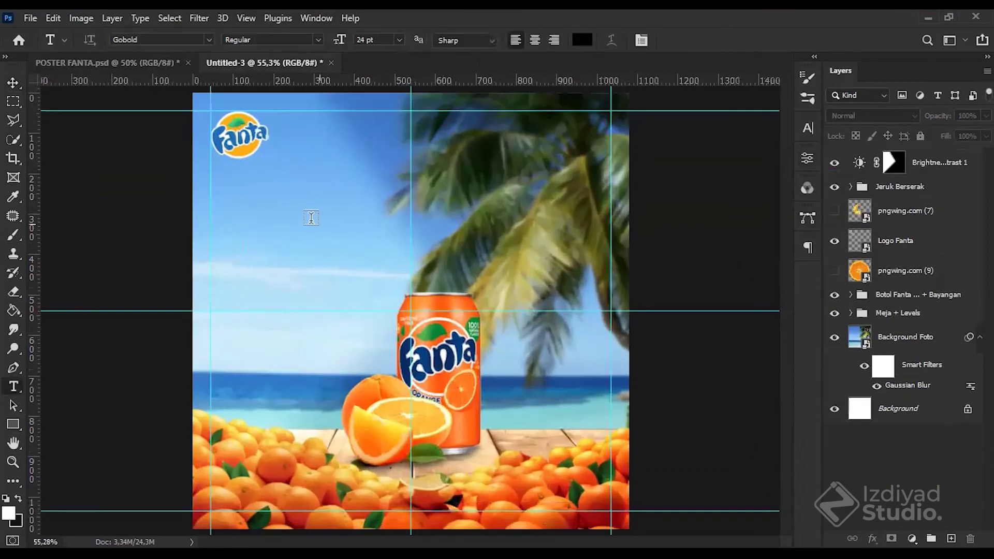
click(296, 238)
text(SEGARKAN)
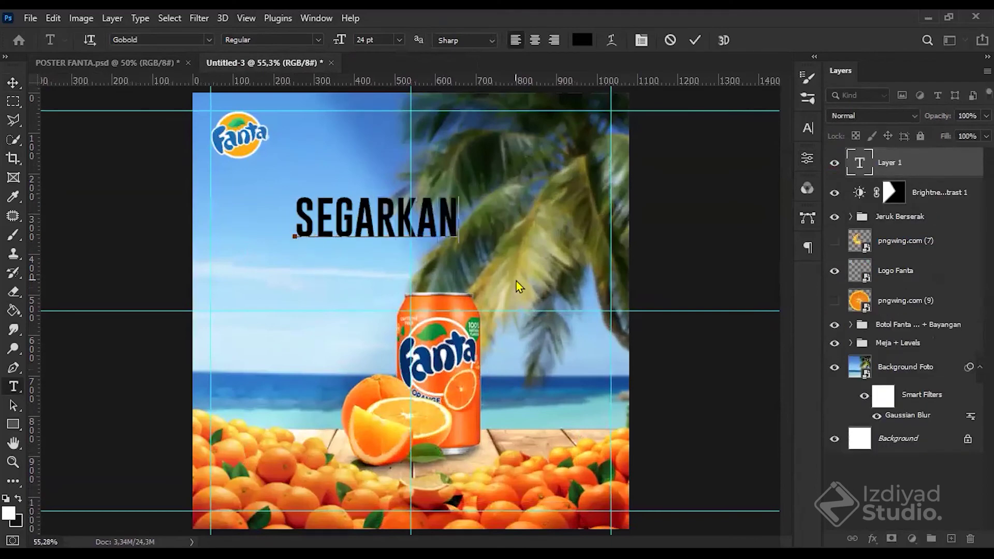
key(Return)
text(HAR)
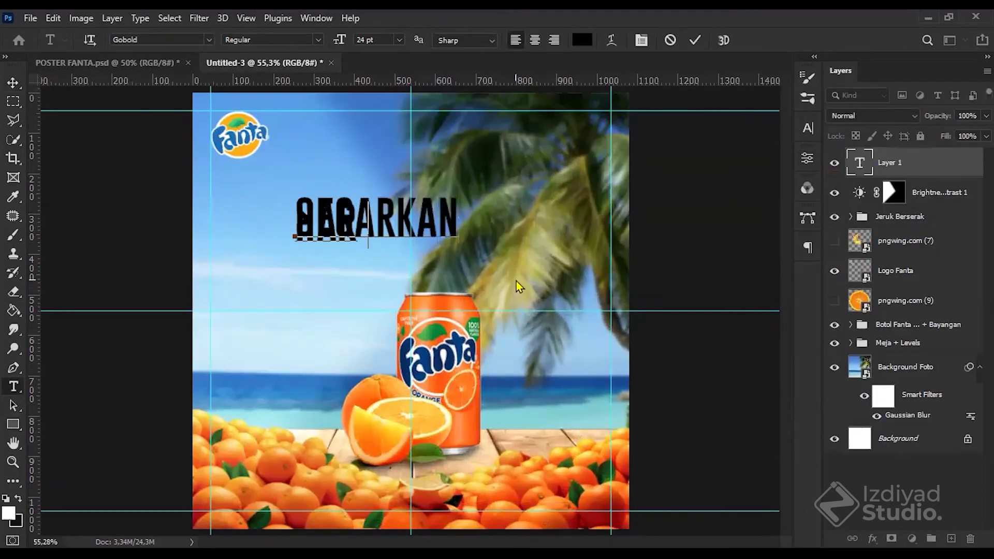
text(IMU!)
Step: Set the line spacing of the whole headline to 28 pt and commit the text
drag(424, 237, 238, 183)
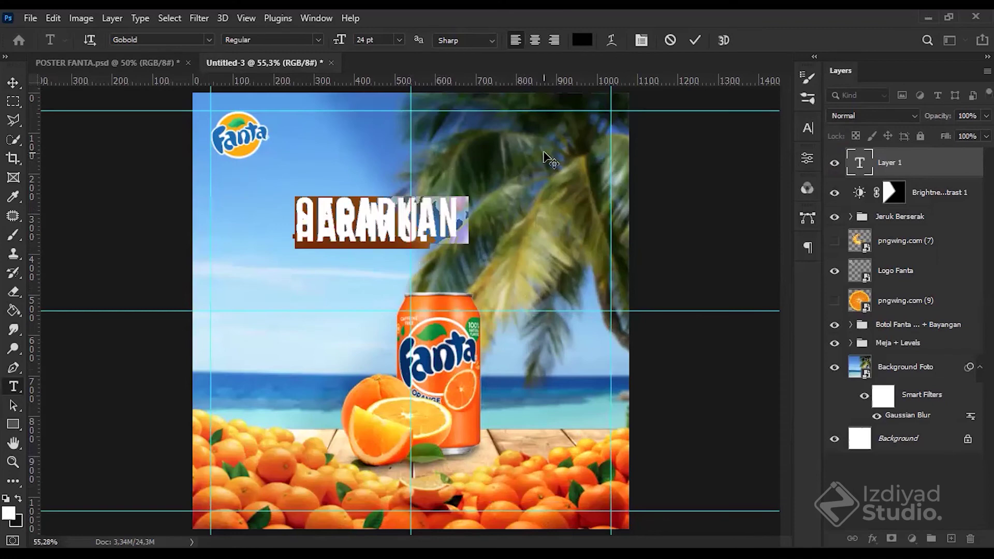
click(372, 211)
drag(460, 267, 460, 272)
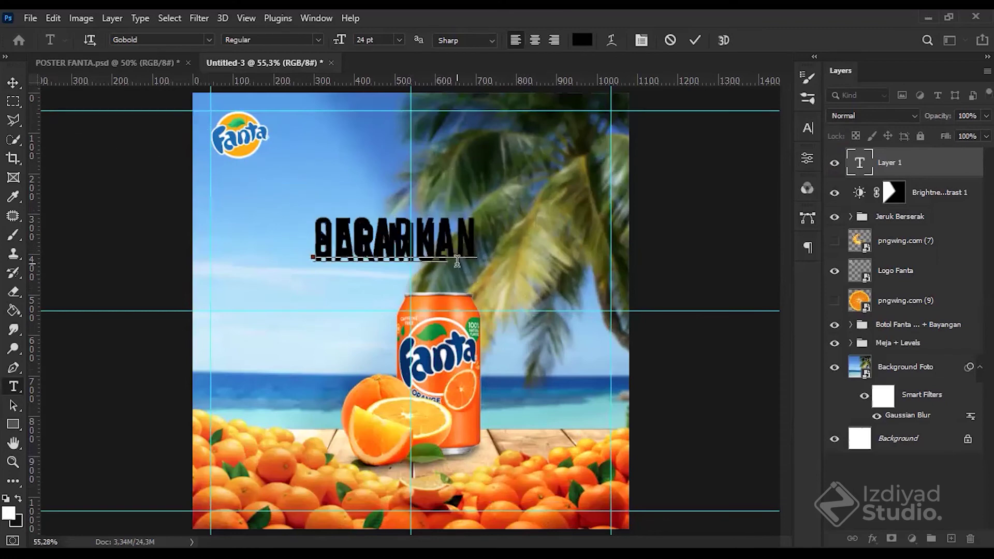
key(ctrl+a)
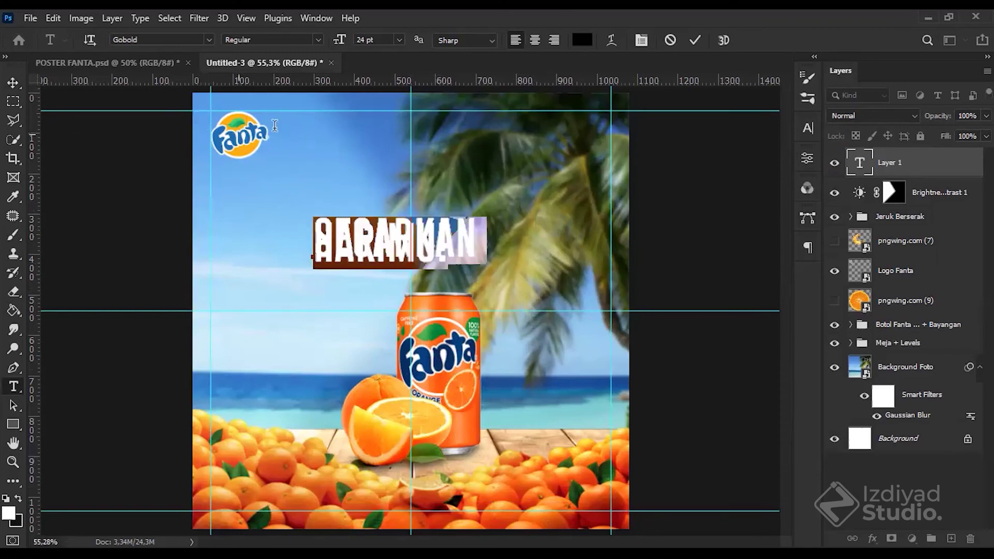
click(806, 129)
mouse_move(725, 167)
mouse_down()
mouse_move(747, 169)
mouse_move(736, 180)
mouse_move(725, 169)
mouse_move(748, 169)
mouse_move(742, 174)
mouse_up()
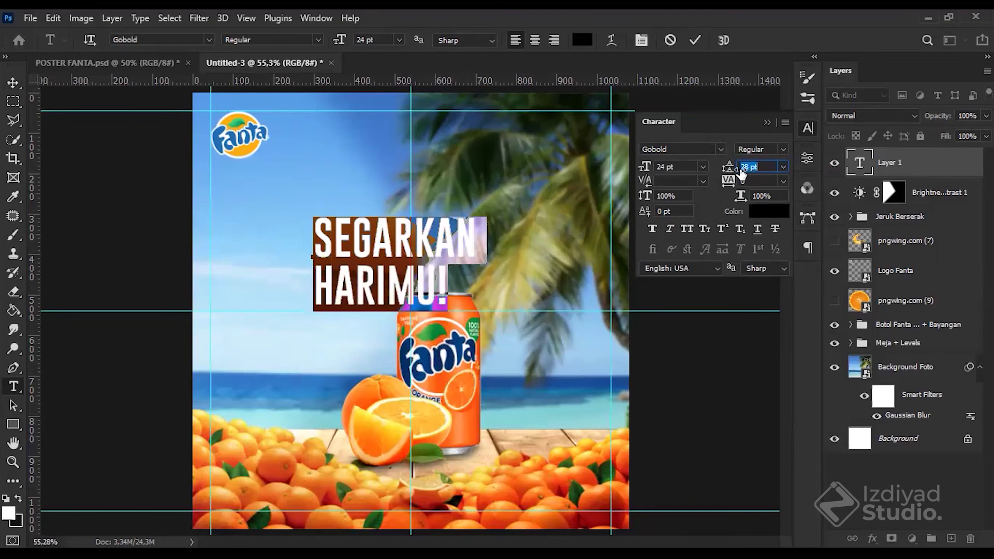
click(695, 40)
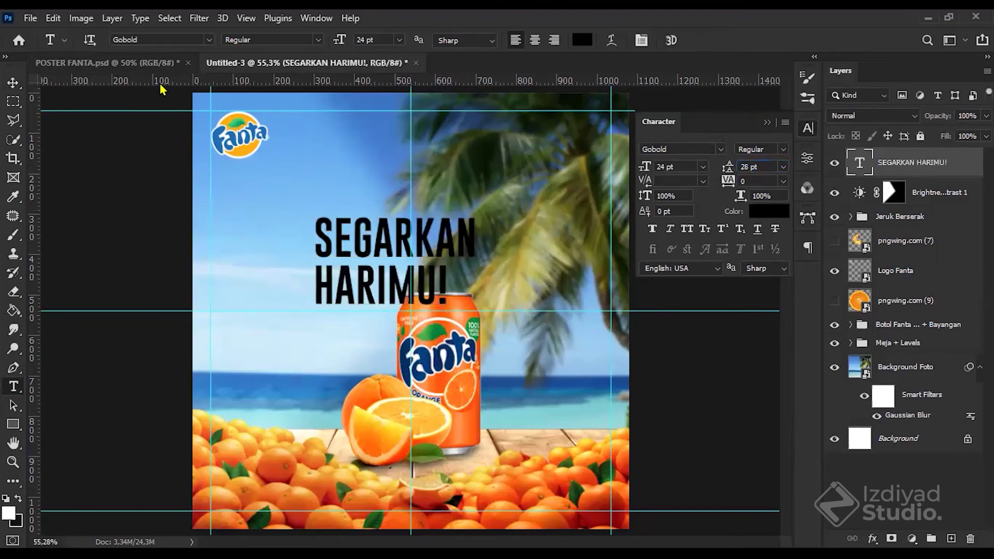
Step: Compare the headline with POSTER FANTA.psd and set its font to a Apple Tea
click(129, 63)
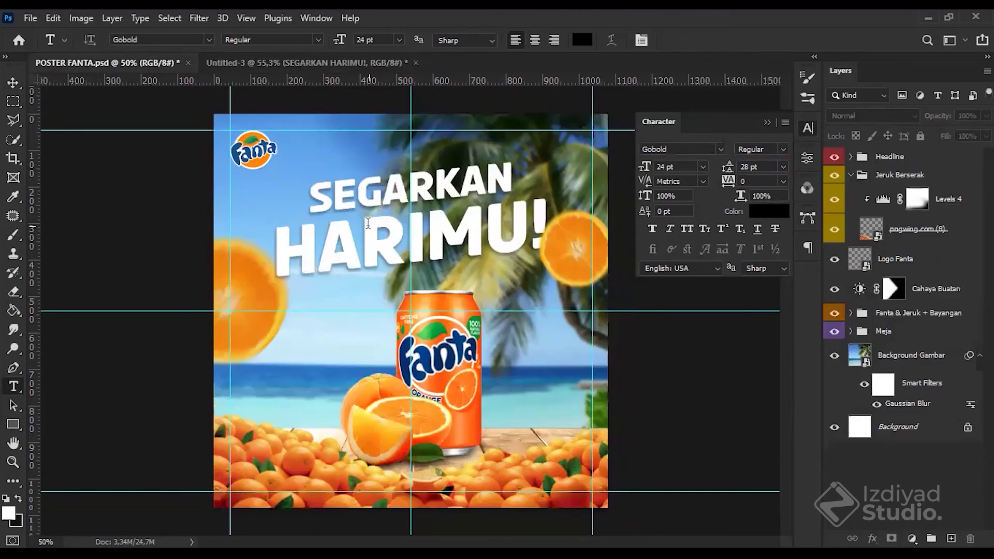
click(269, 64)
click(365, 249)
key(ctrl+a)
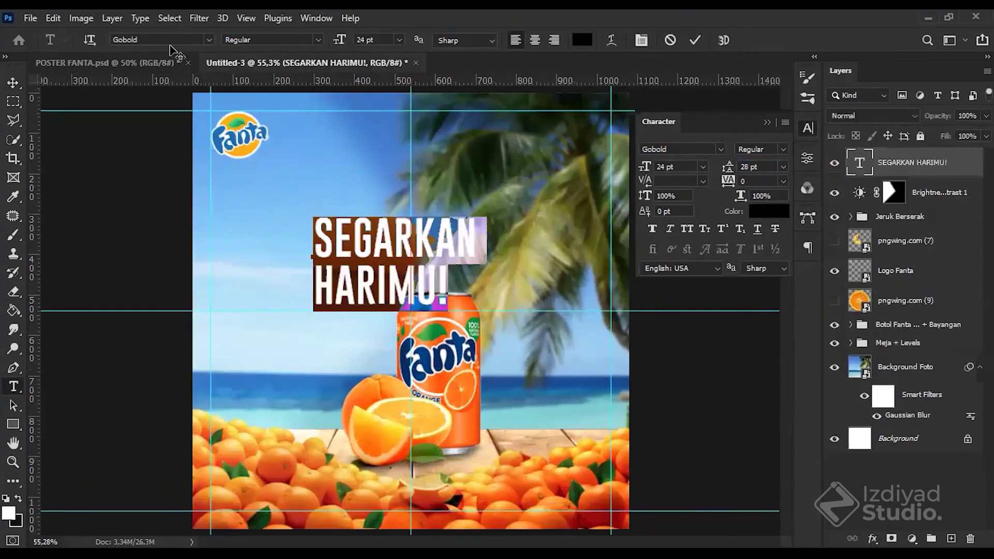
click(129, 39)
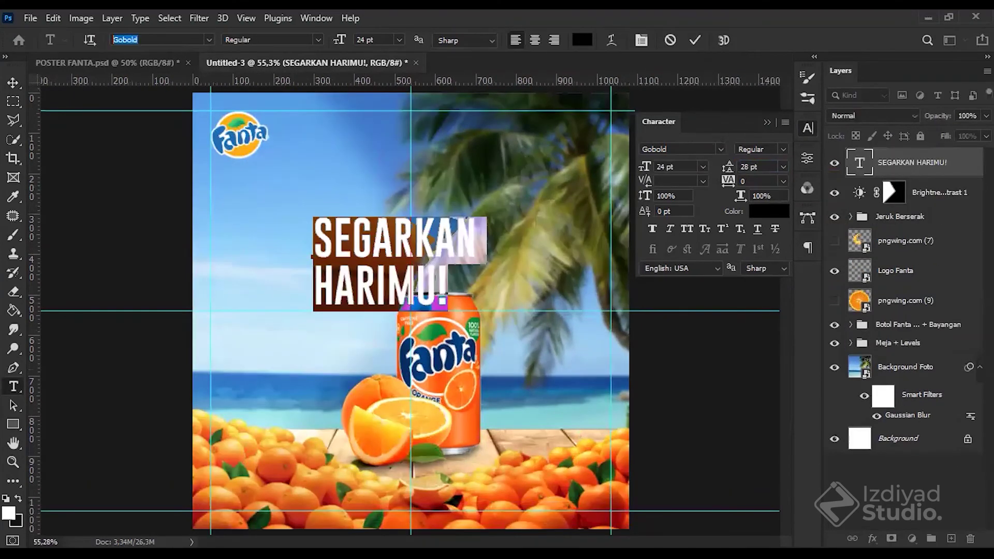
text(a Apple Tea)
click(188, 98)
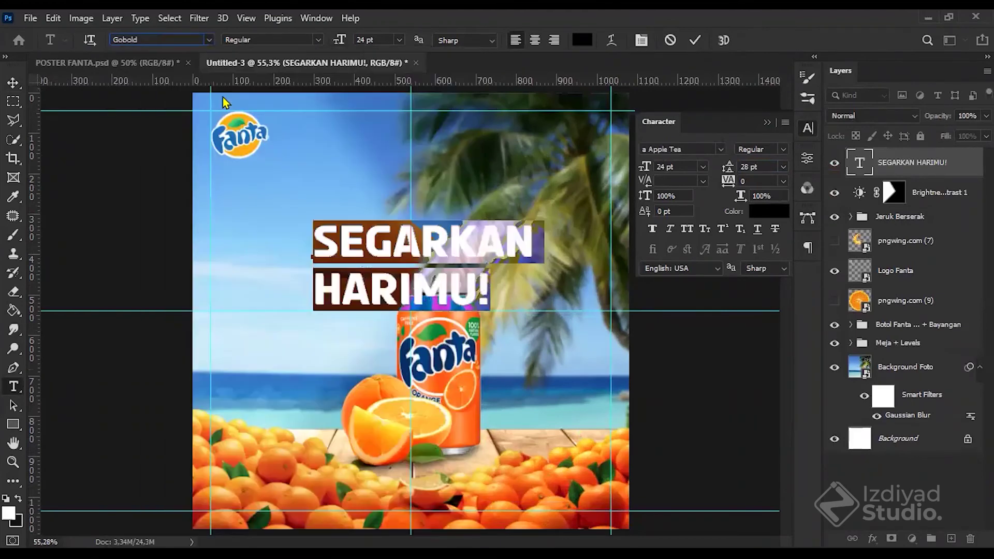
Step: Check the line proportions in POSTER FANTA.psd and set the size of the word SEGARKAN to 14 pt
click(408, 244)
triple_click(486, 291)
click(473, 241)
drag(535, 240, 219, 239)
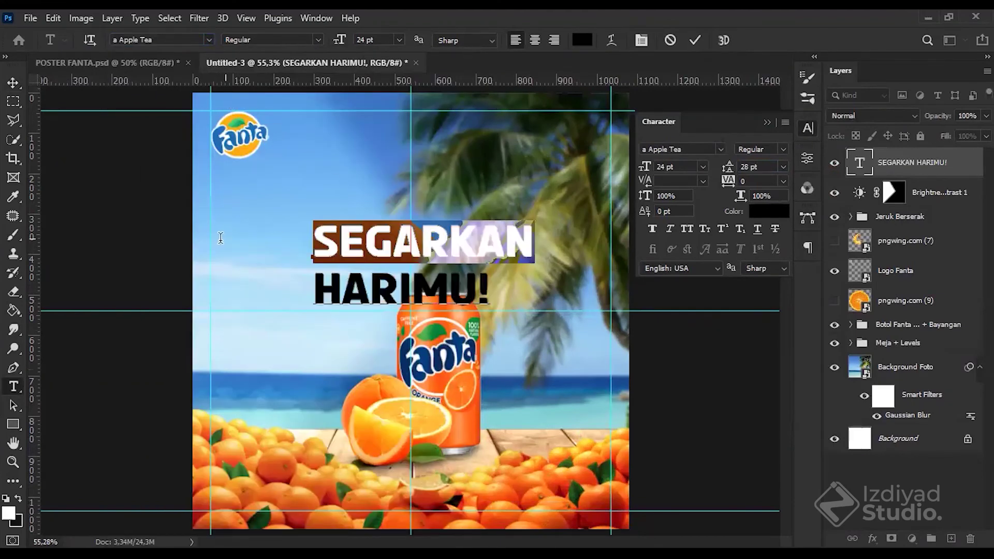
click(87, 63)
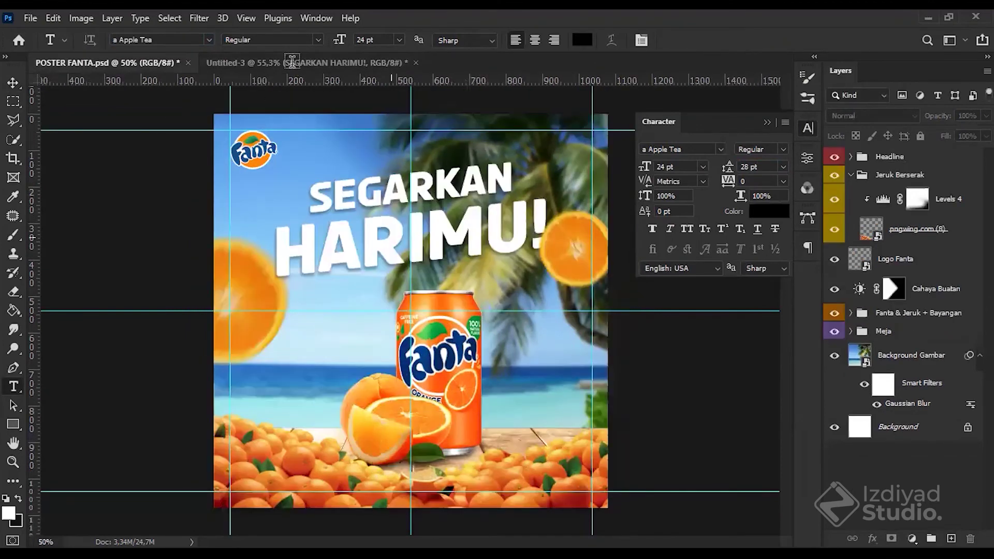
click(262, 62)
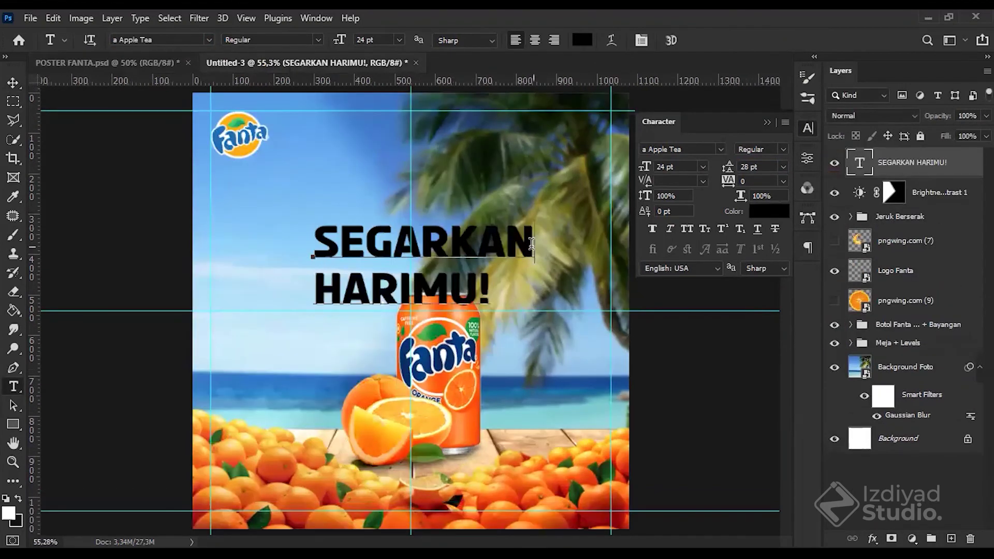
drag(534, 241, 235, 241)
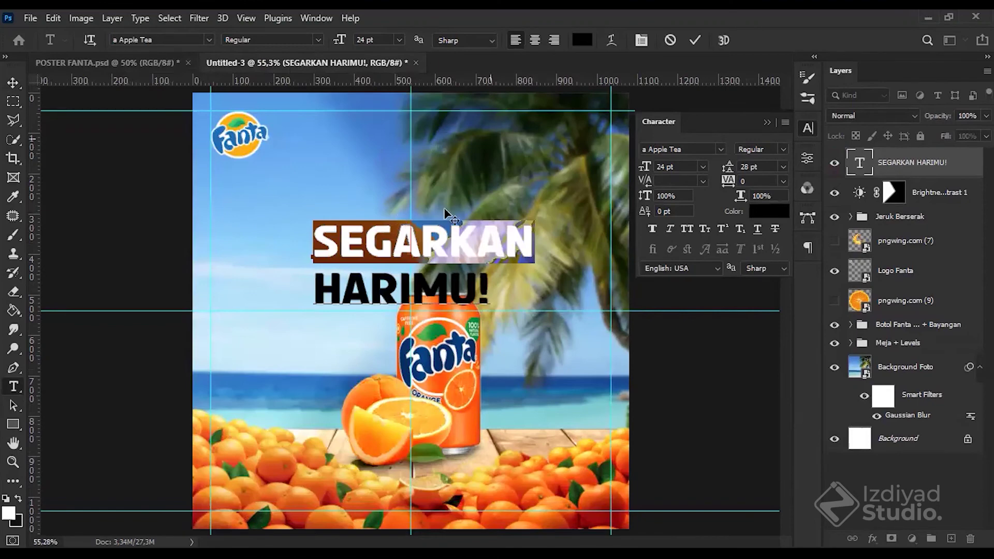
drag(342, 39, 334, 39)
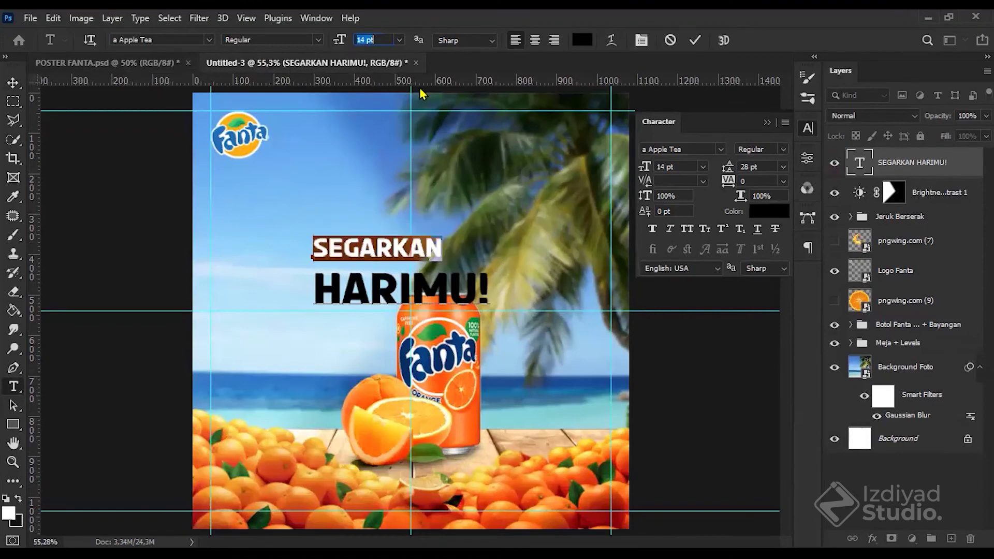
click(645, 171)
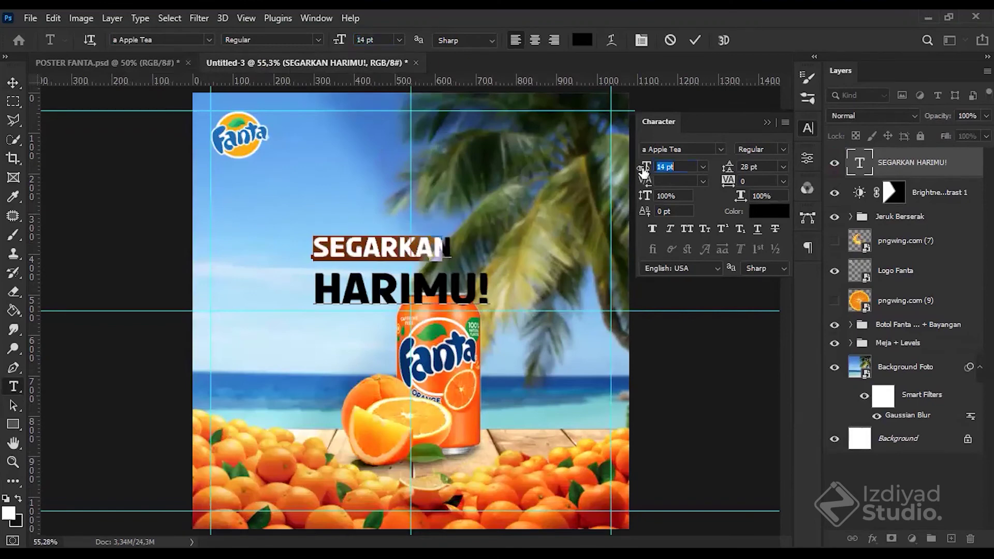
Step: Centre-align both headline lines and set their line spacing to 22 pt
click(415, 287)
drag(322, 241, 492, 296)
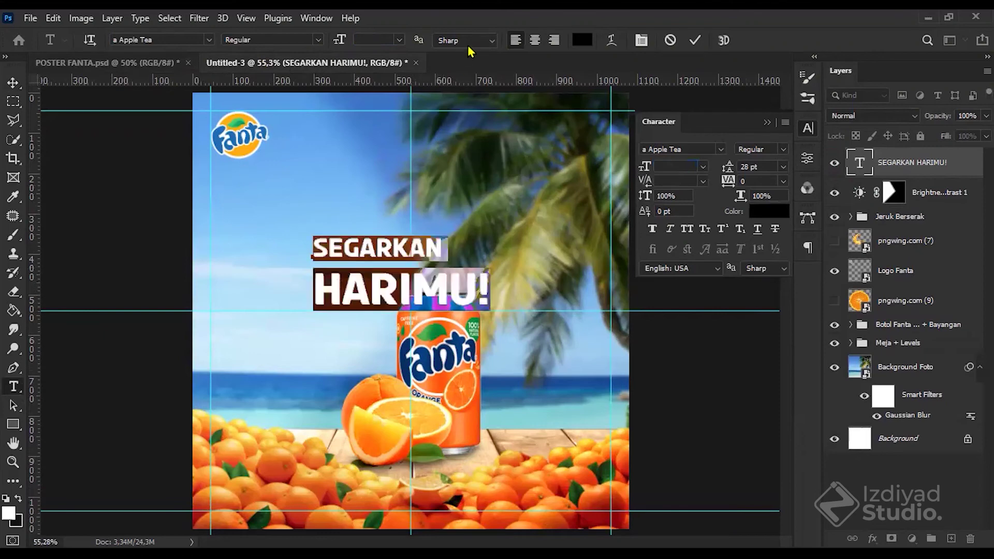
click(535, 41)
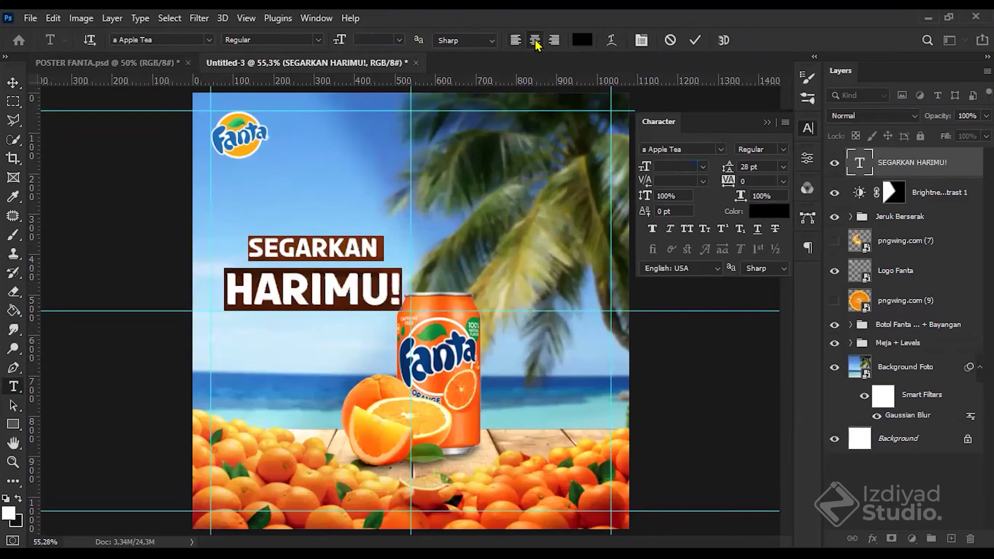
click(255, 250)
drag(255, 251, 409, 306)
drag(727, 169, 726, 170)
click(13, 83)
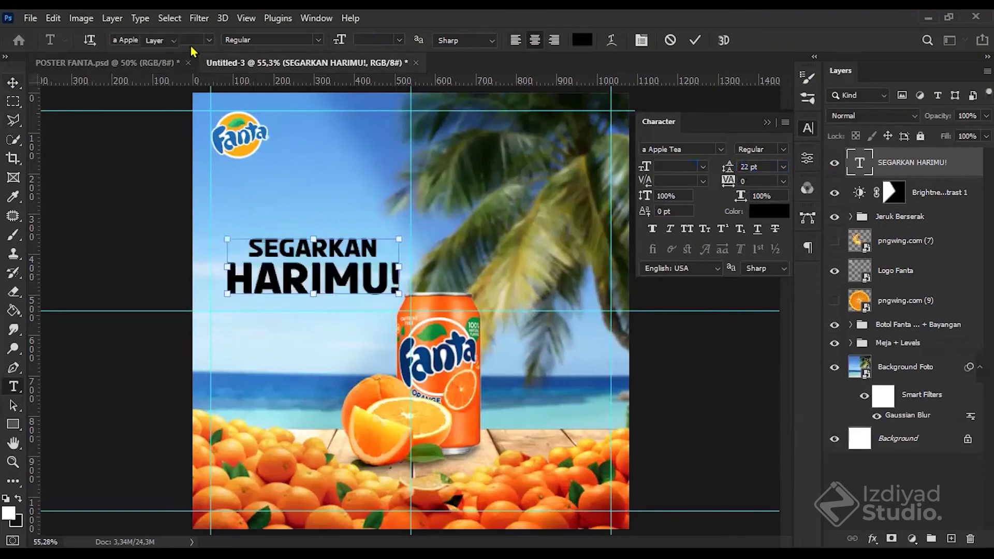
Step: Move the headline to the middle of the poster, above the can
key(ctrl+Tab)
click(274, 63)
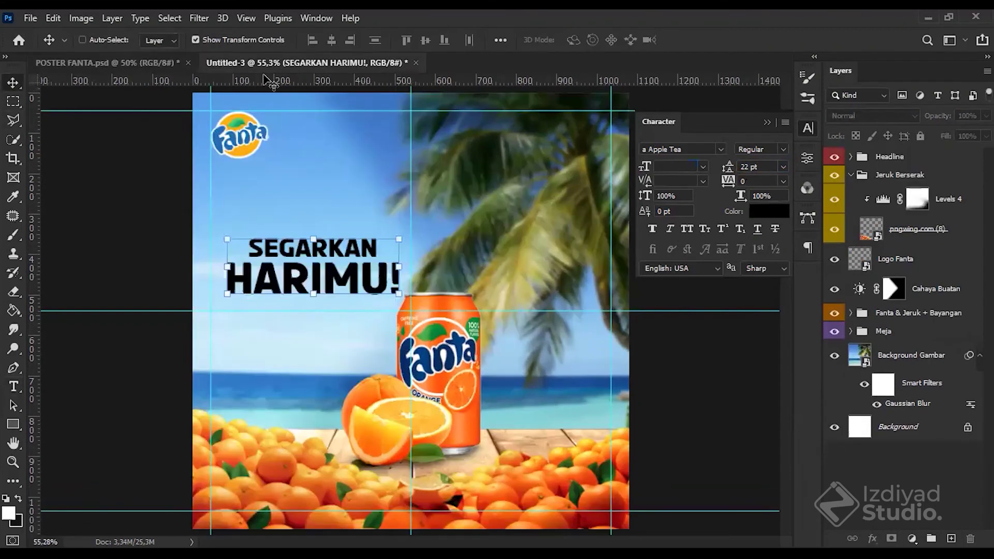
drag(335, 263, 441, 216)
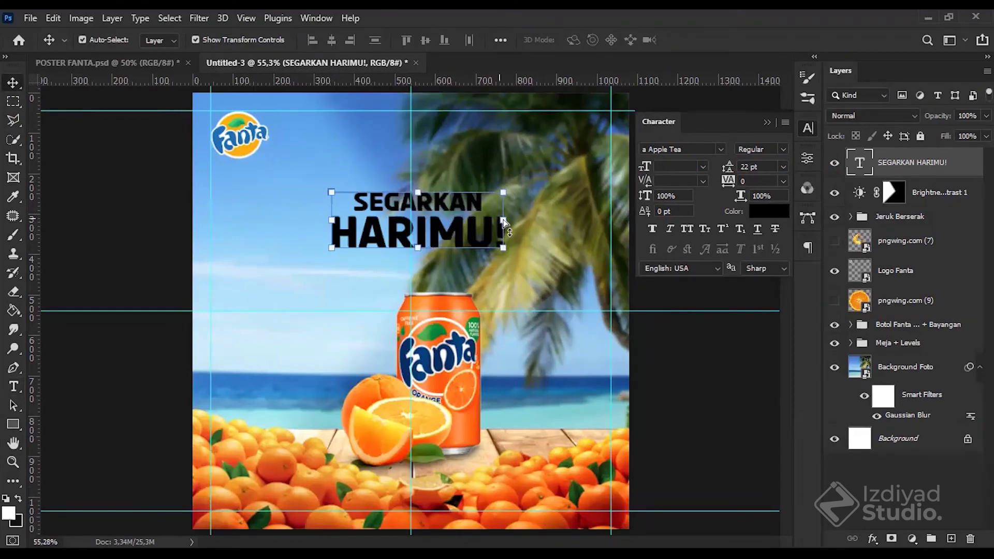
Step: Skew the headline vertically by -9.6° so it rises to the right, and enlarge it about its centre
click(504, 222)
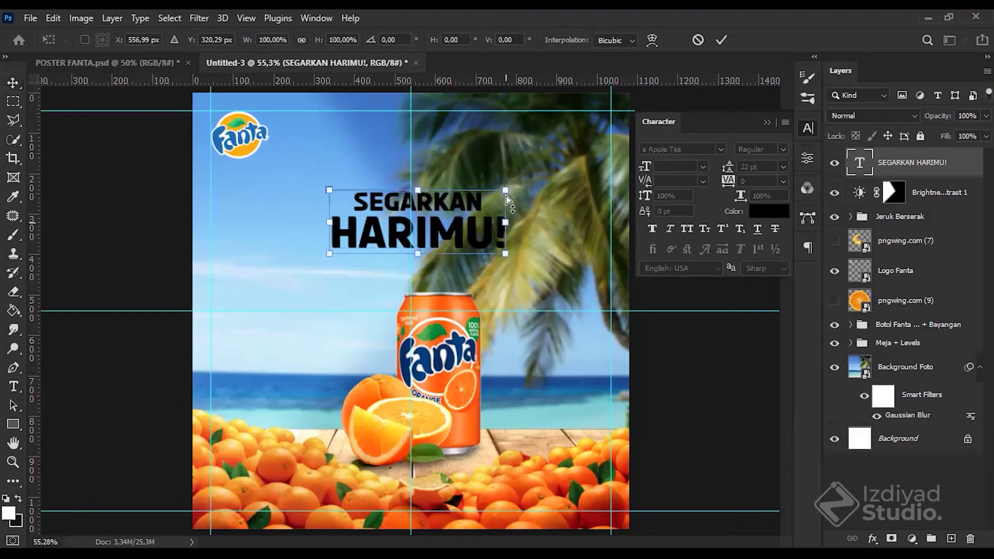
drag(506, 223, 506, 193)
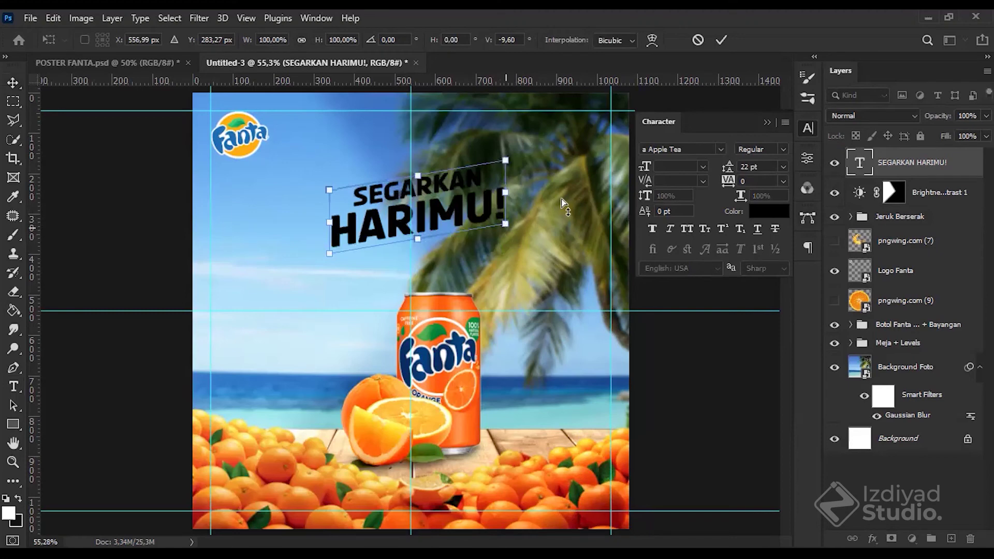
drag(505, 223, 560, 237)
key(Return)
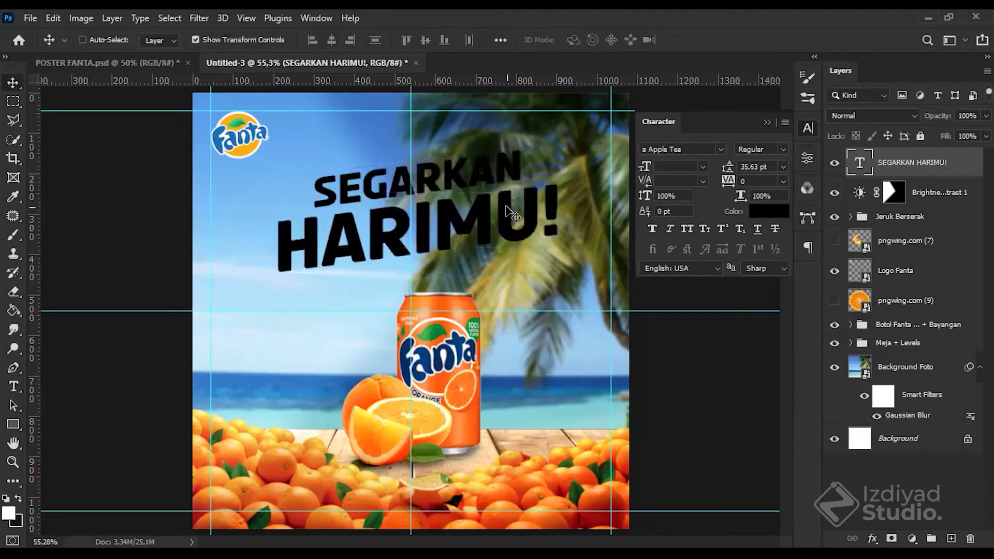
Step: Change the headline's text colour to white
double_click(859, 162)
click(590, 40)
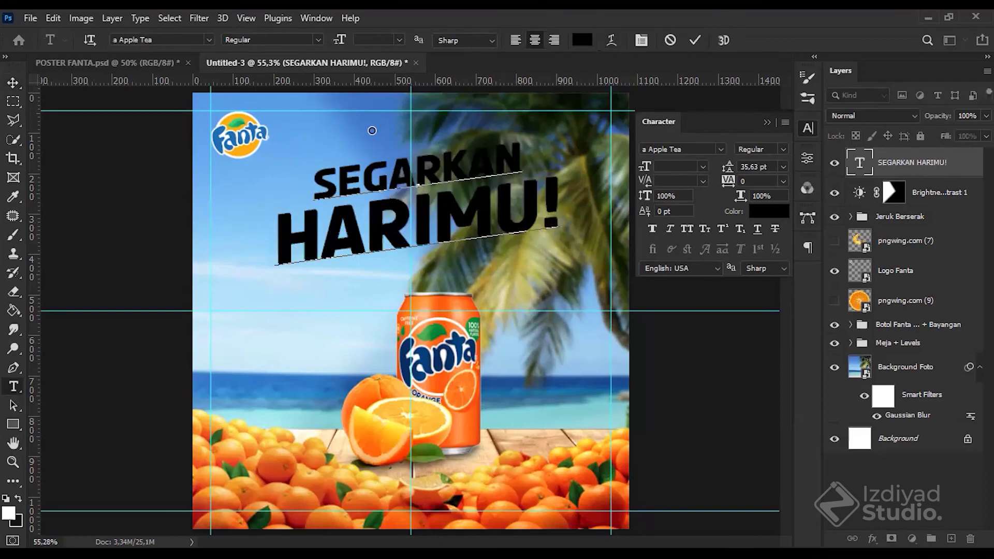
click(500, 225)
click(814, 220)
click(13, 85)
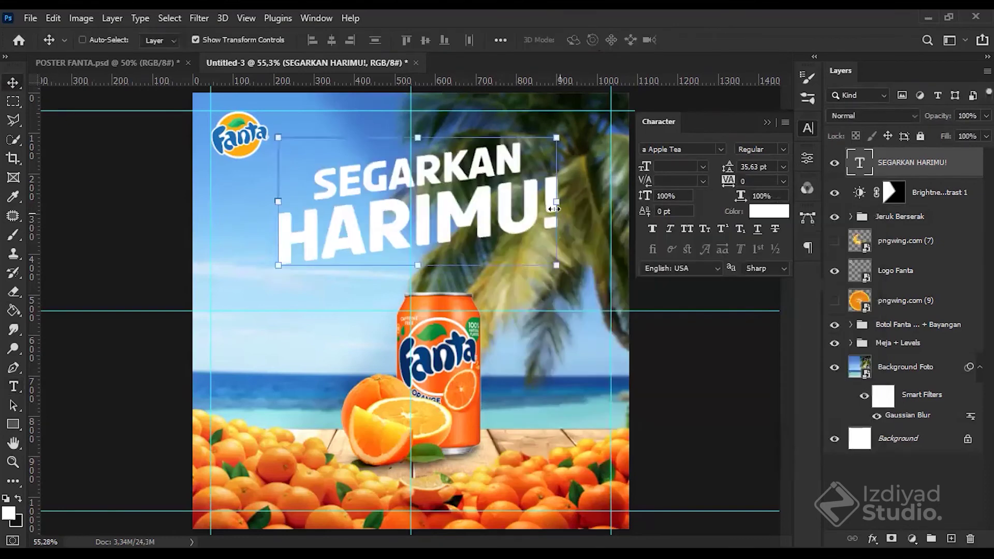
Step: Skew the headline vertically by about 1° and centre it horizontally on the Background layer
key(ctrl+t)
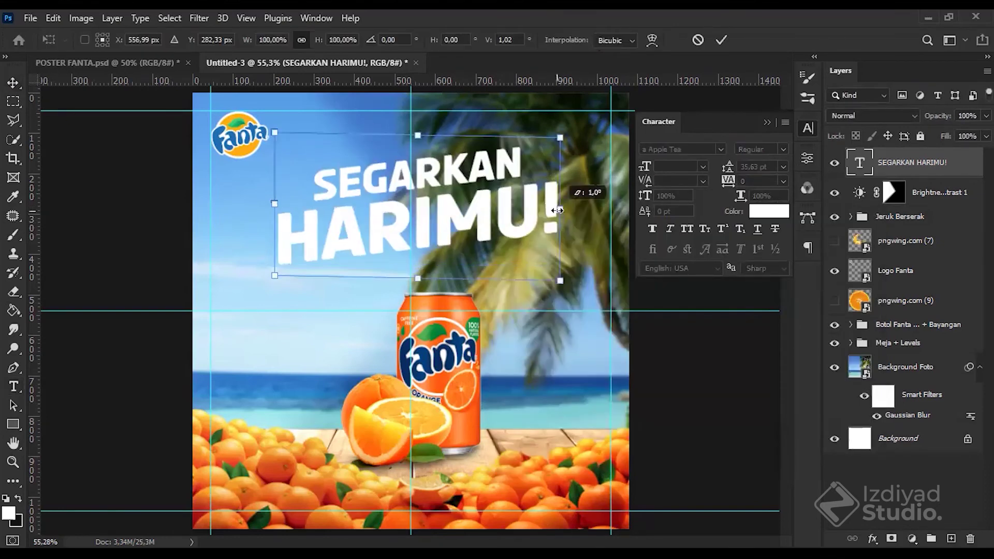
key(Return)
ctrl+click(932, 439)
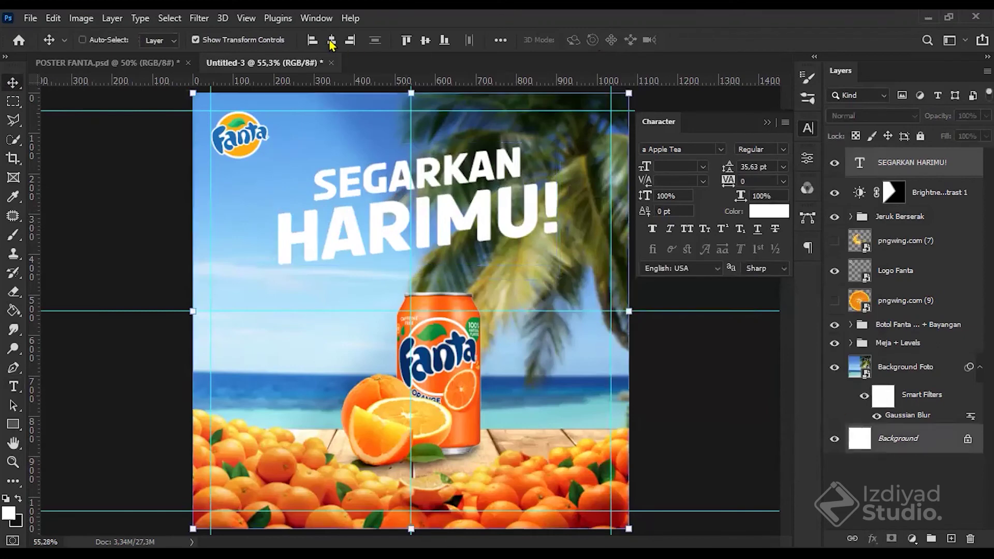
click(332, 40)
ctrl+click(492, 216)
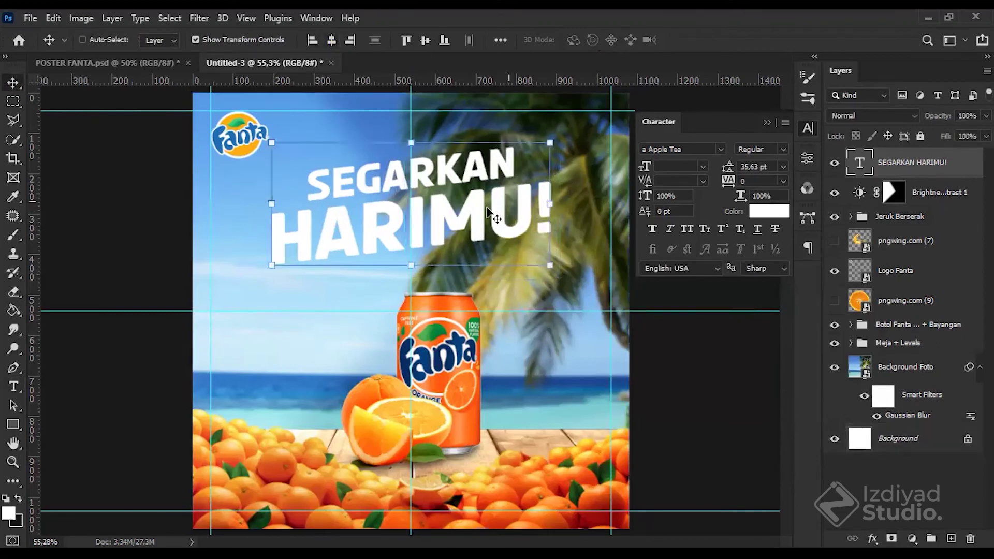
Step: Realign the headline horizontally with the Background layer and compare its position with the POSTER FANTA.psd document
ctrl+click(921, 439)
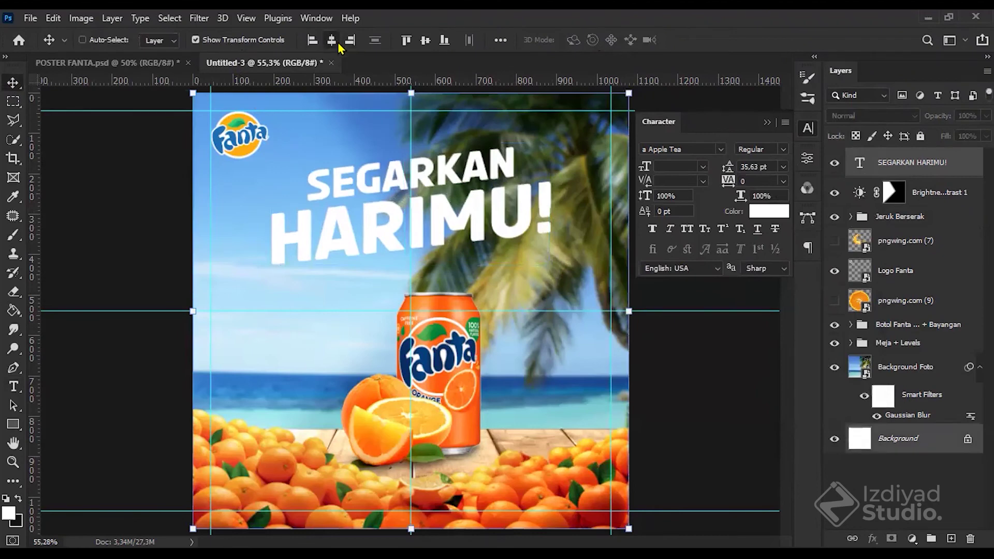
click(949, 171)
click(140, 63)
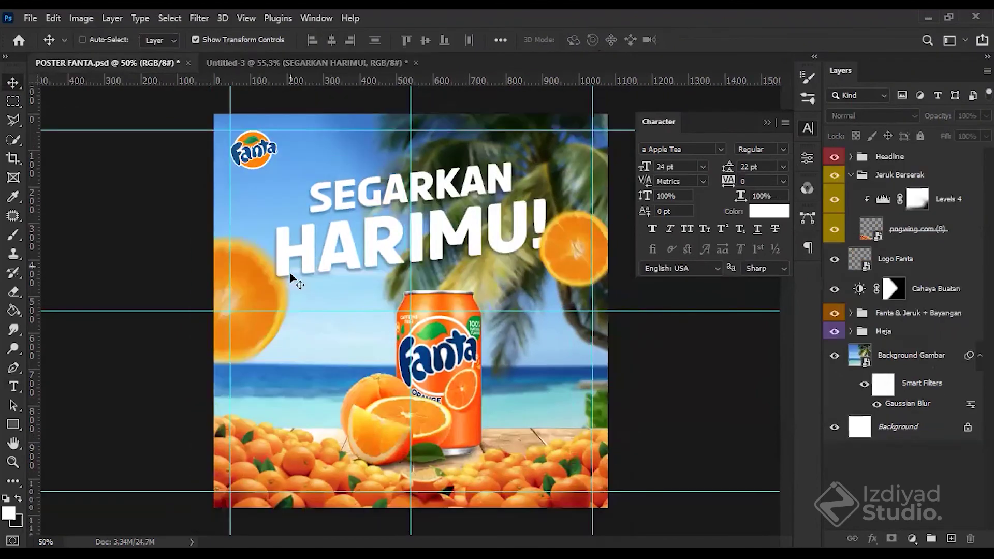
click(320, 65)
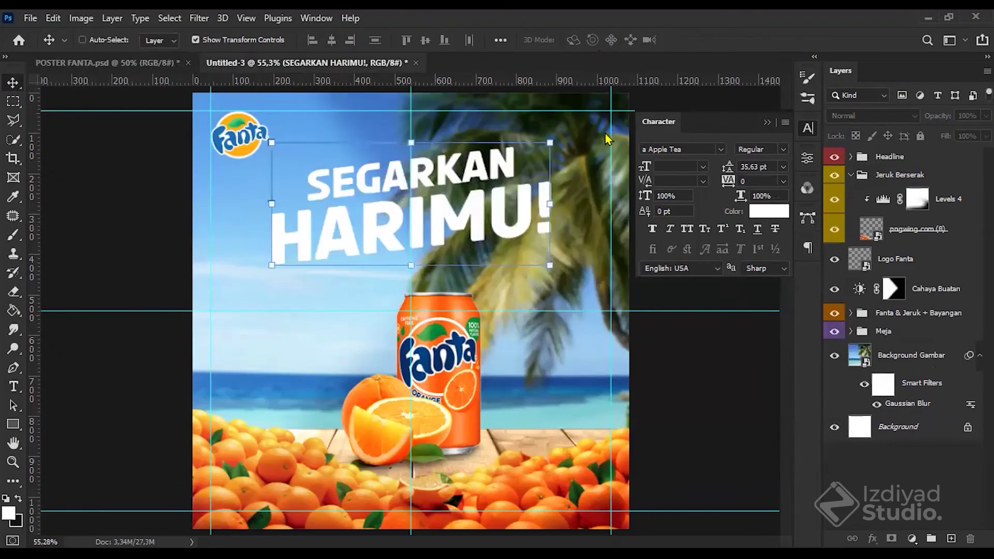
Step: Add a Drop Shadow effect to the SEGARKAN HARIMU! text layer and bring up its settings
right_click(785, 40)
click(784, 36)
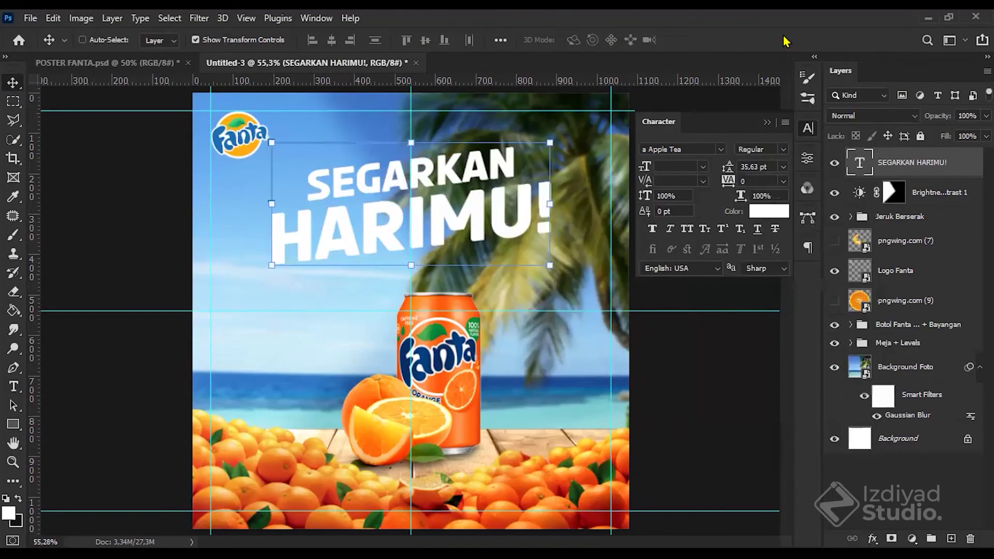
scroll(456, 383, down, 1)
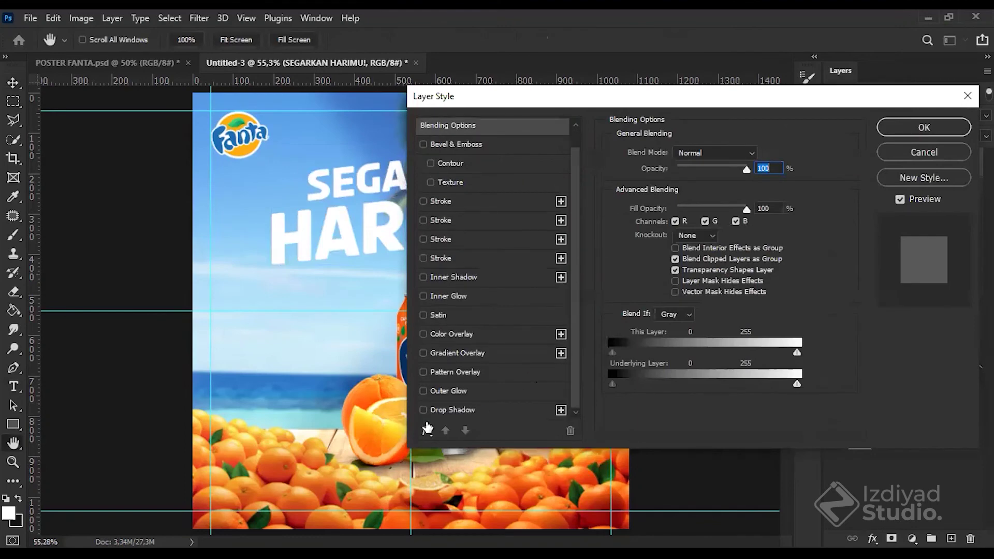
click(423, 410)
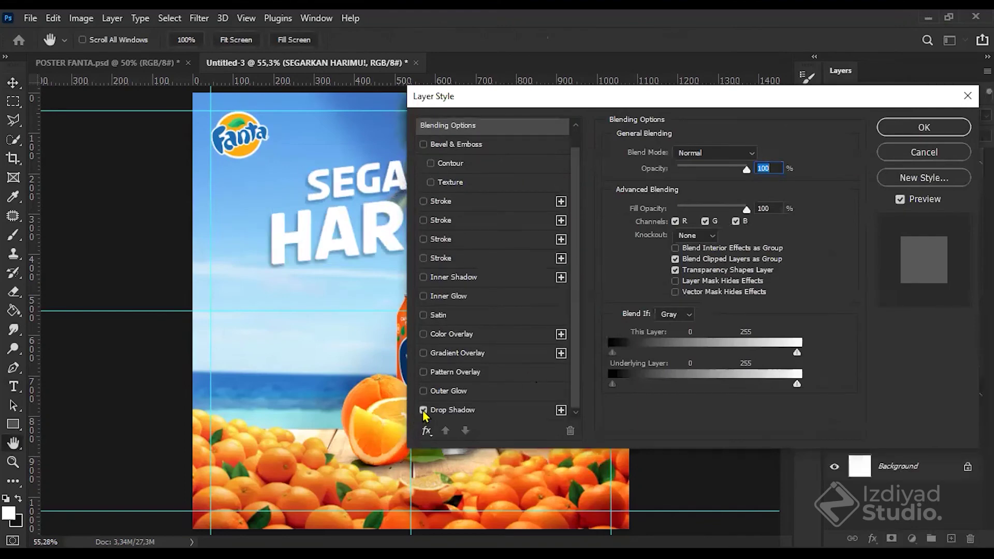
click(455, 410)
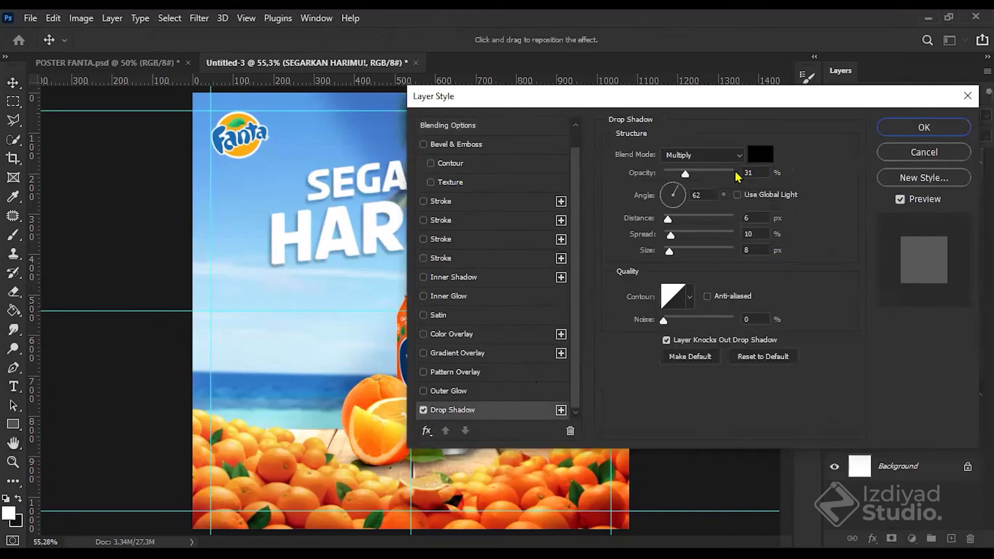
Step: Set the drop shadow's size to 3 px, keep its colour black, and lower its opacity slightly
mouse_move(670, 255)
mouse_down()
mouse_move(705, 256)
mouse_move(632, 261)
mouse_move(672, 254)
mouse_up()
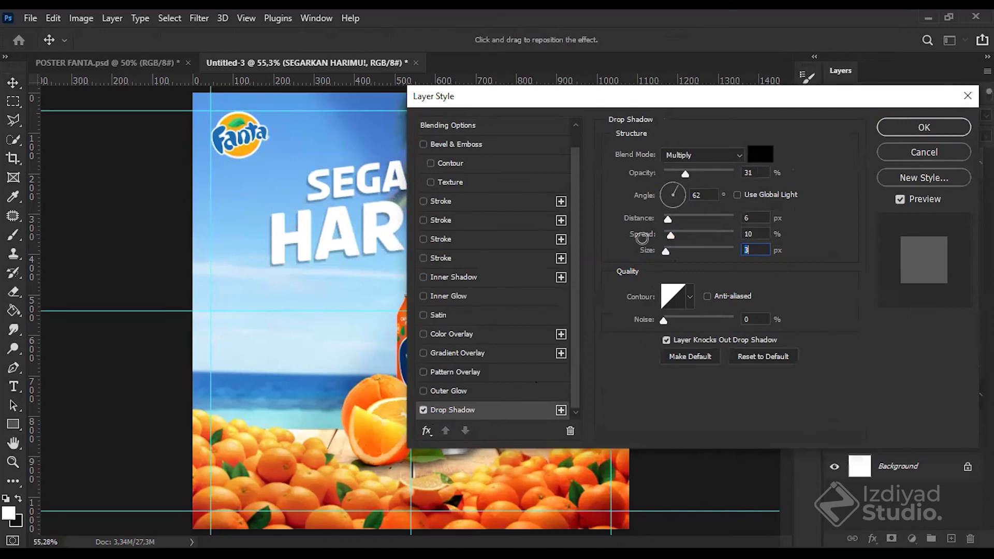
click(761, 153)
click(823, 218)
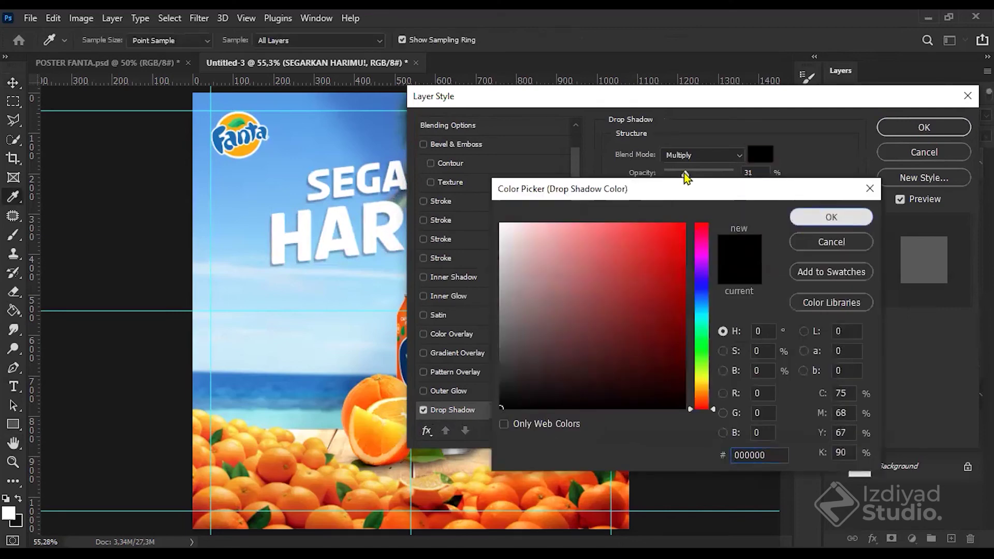
drag(686, 174, 682, 177)
click(922, 126)
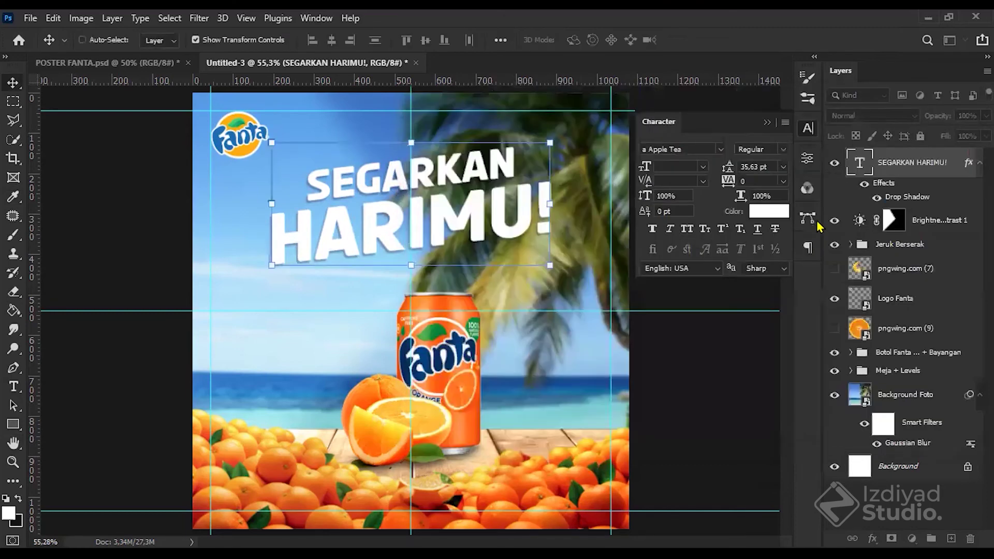
Step: Collapse the Character settings and centre the shadowed headline horizontally on the Background layer
click(919, 504)
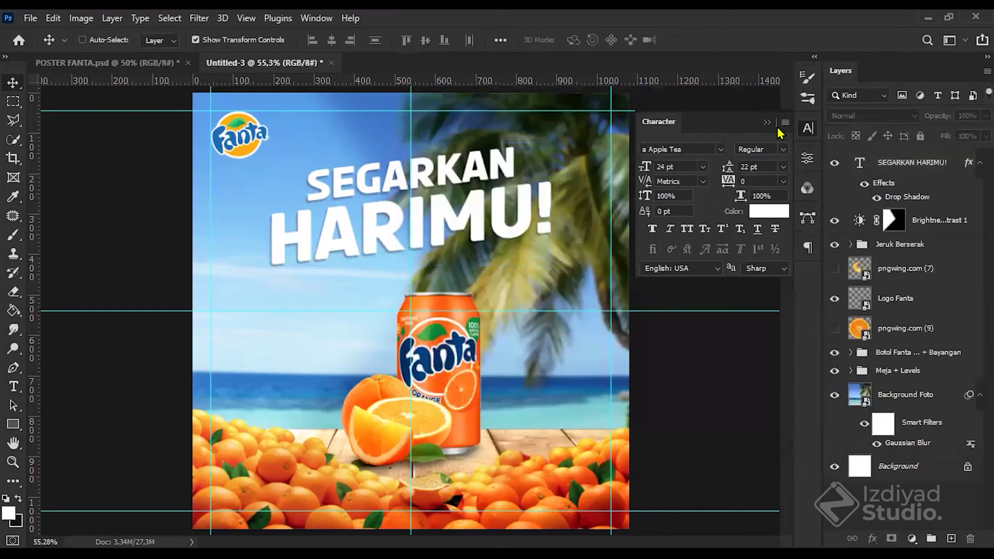
click(769, 124)
click(912, 162)
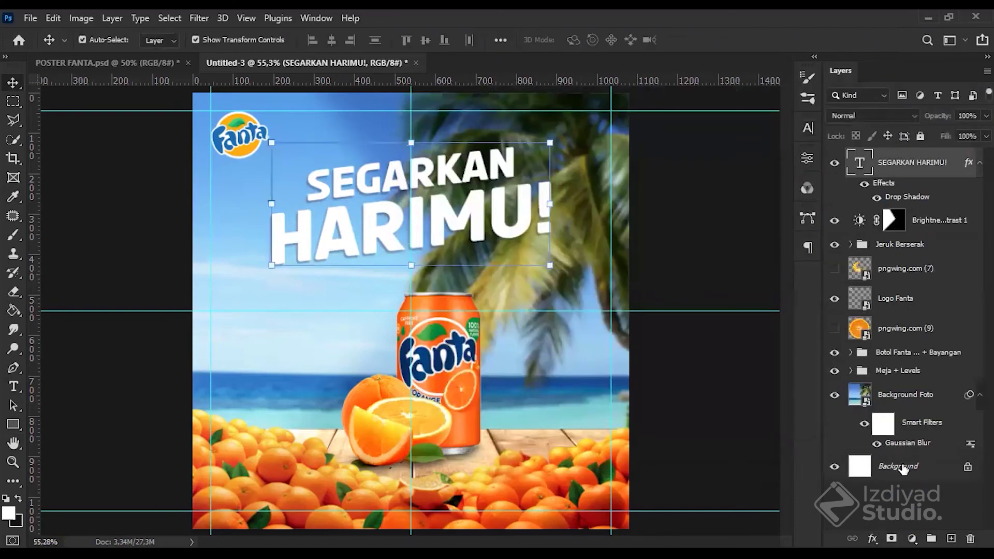
ctrl+click(901, 466)
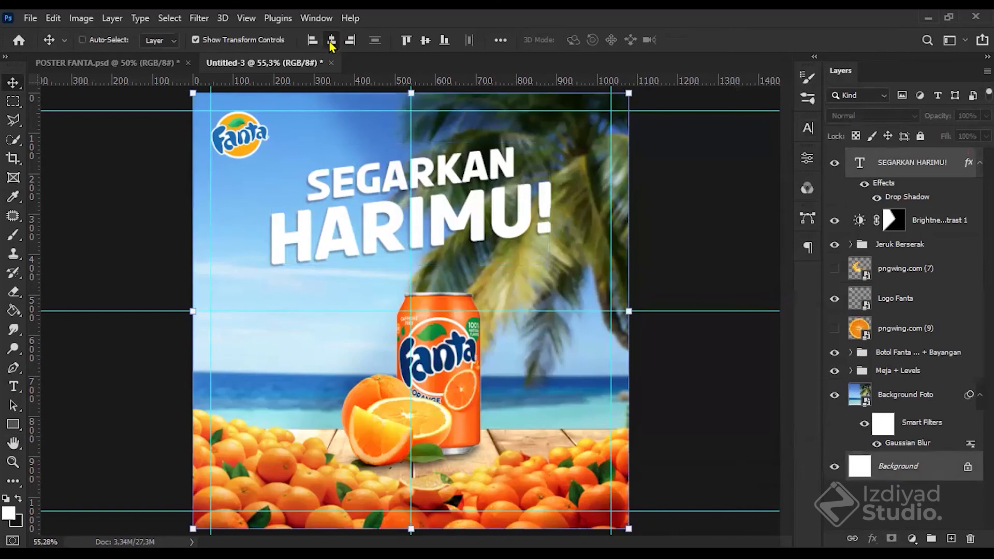
click(908, 512)
Step: Compare the design with POSTER FANTA.psd, preview the hidden juice splash layer pngwing.com (7), and delete that layer
key(ctrl+minus)
key(ctrl+minus)
key(ctrl+minus)
key(ctrl+plus)
click(124, 62)
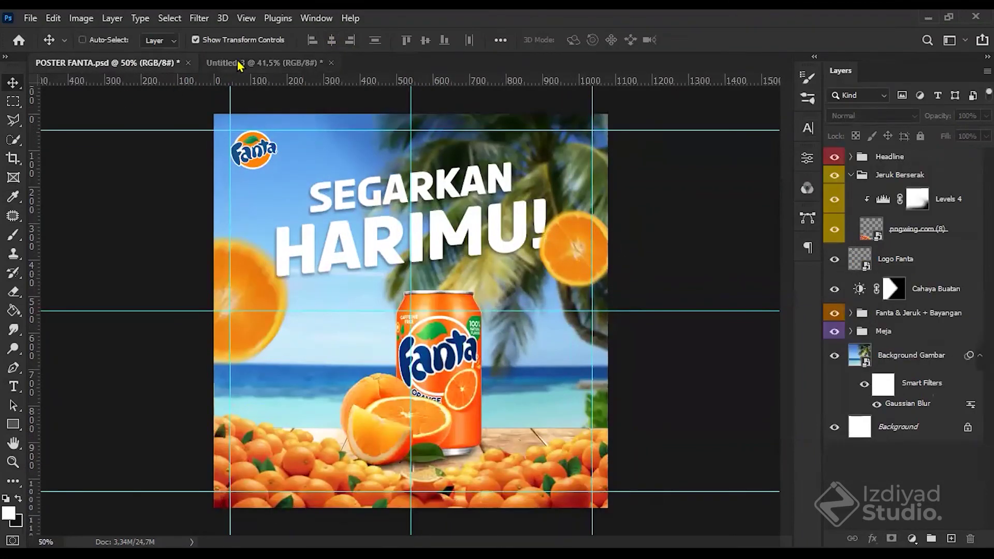
click(259, 64)
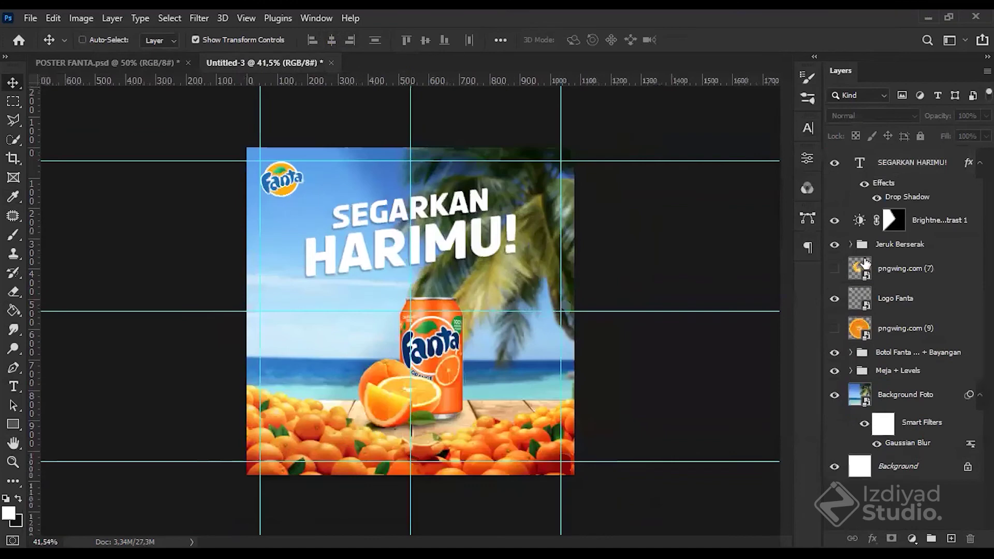
click(911, 268)
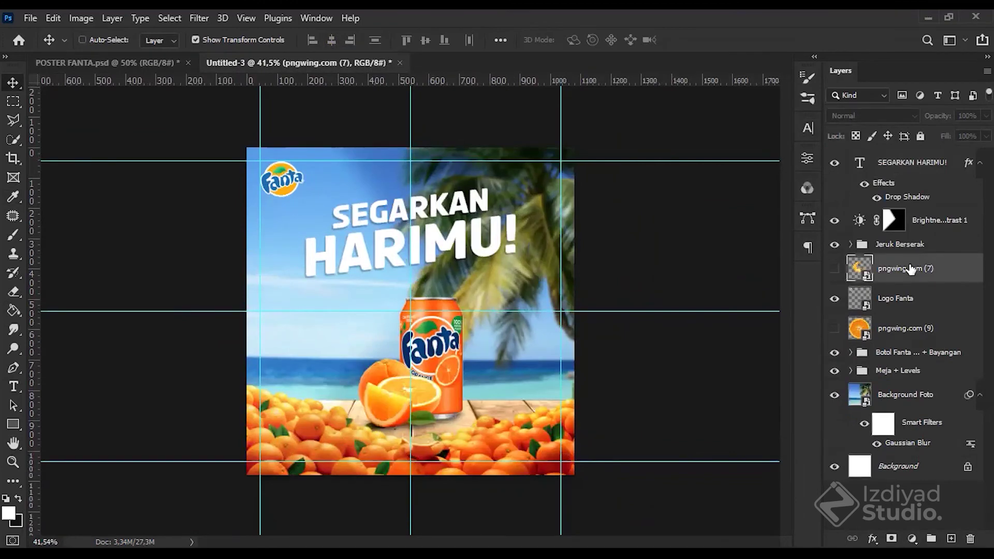
click(834, 268)
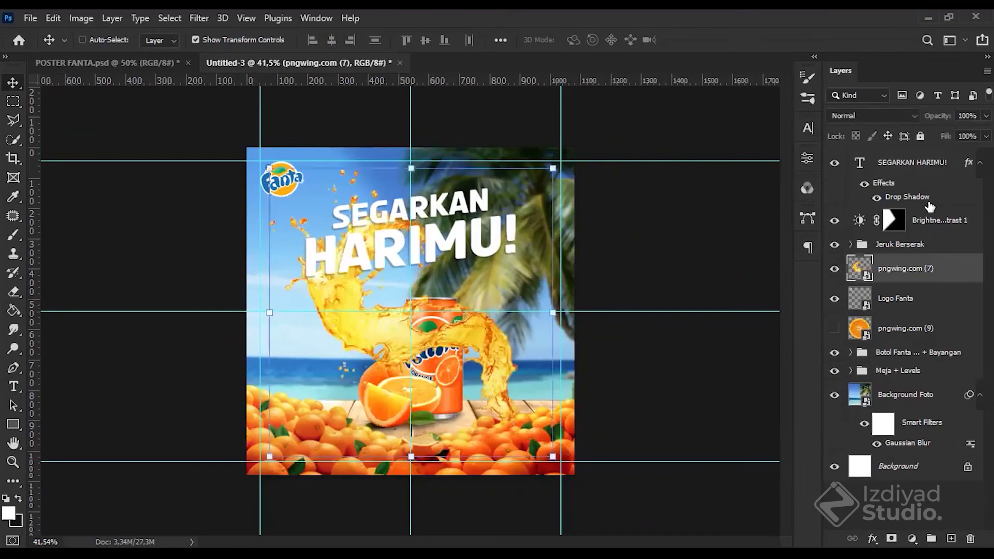
click(151, 64)
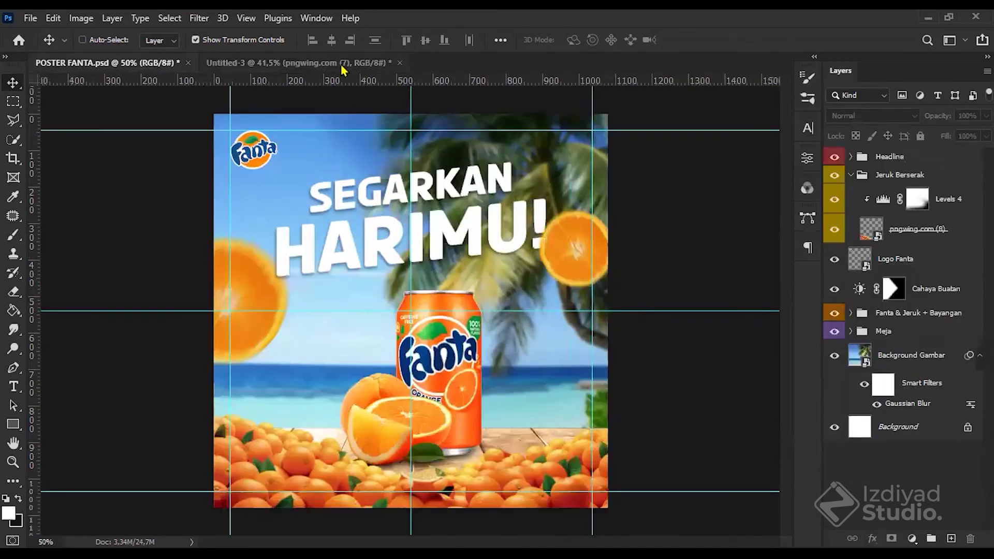
click(261, 64)
key(Delete)
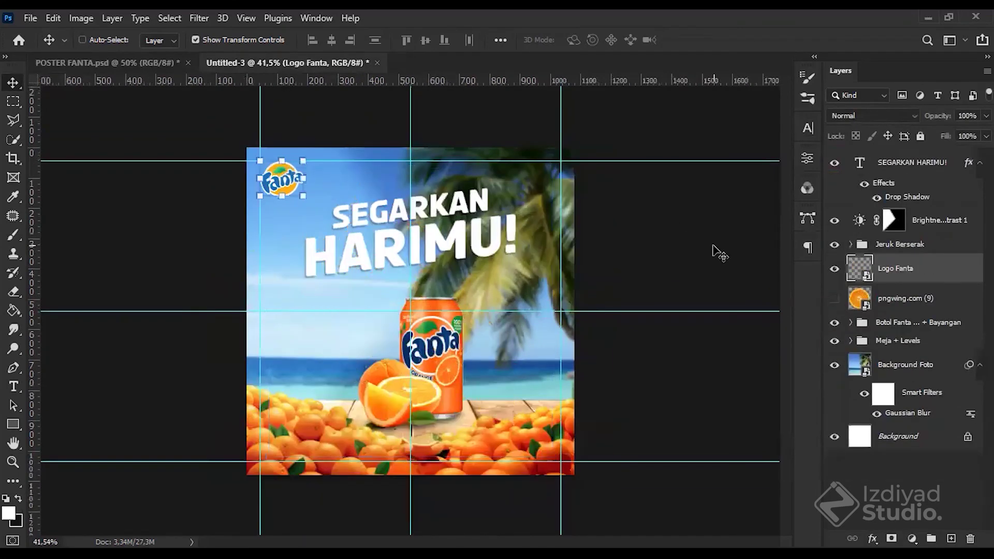
Step: Show the orange slice layer pngwing.com (9), scale it down to about 22%, and place it beside the can, below the headline
click(835, 298)
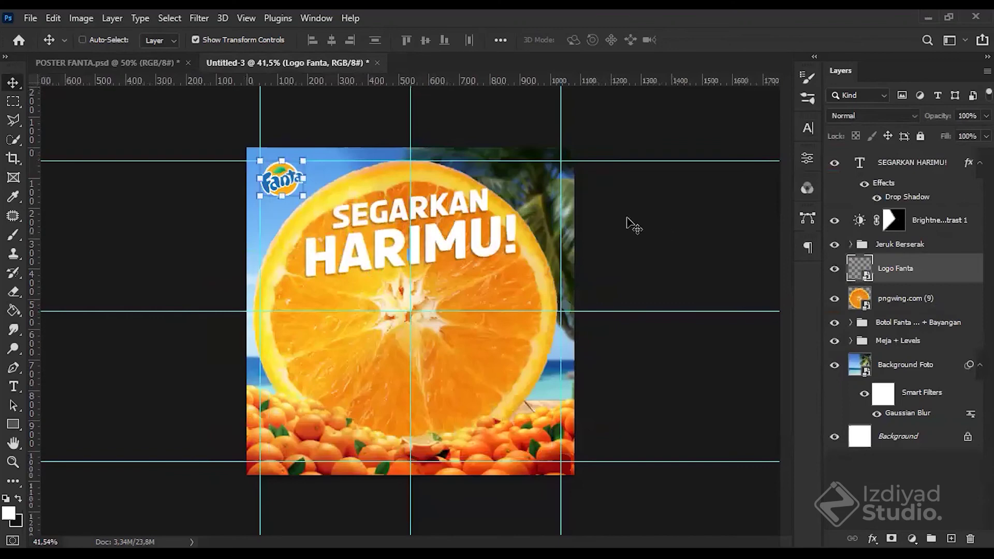
key(alt+bracketleft)
click(551, 161)
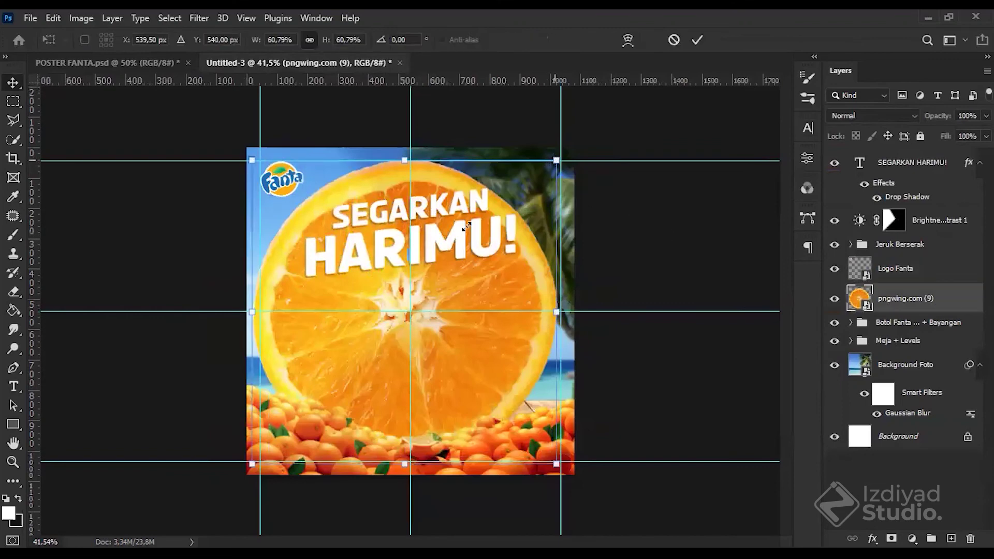
drag(556, 160, 572, 147)
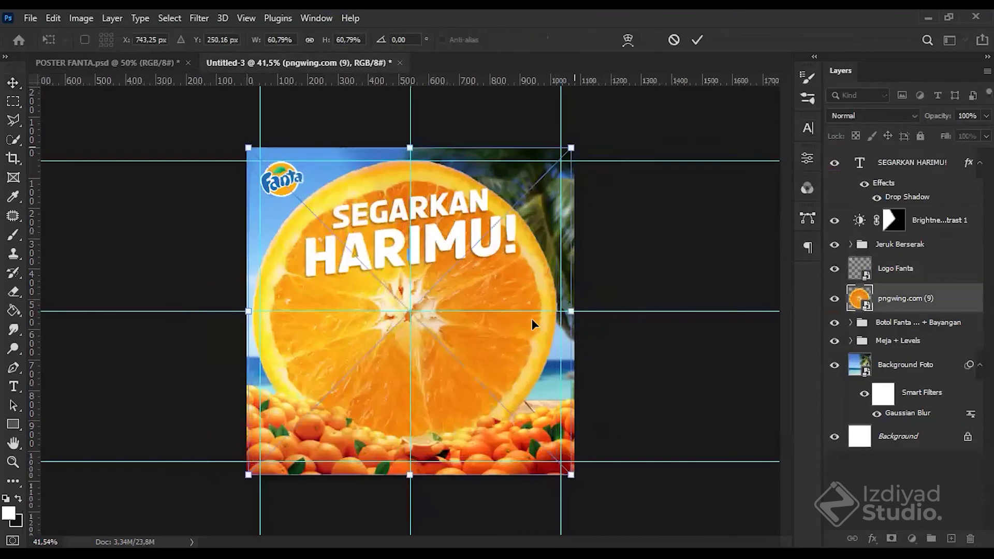
key(Escape)
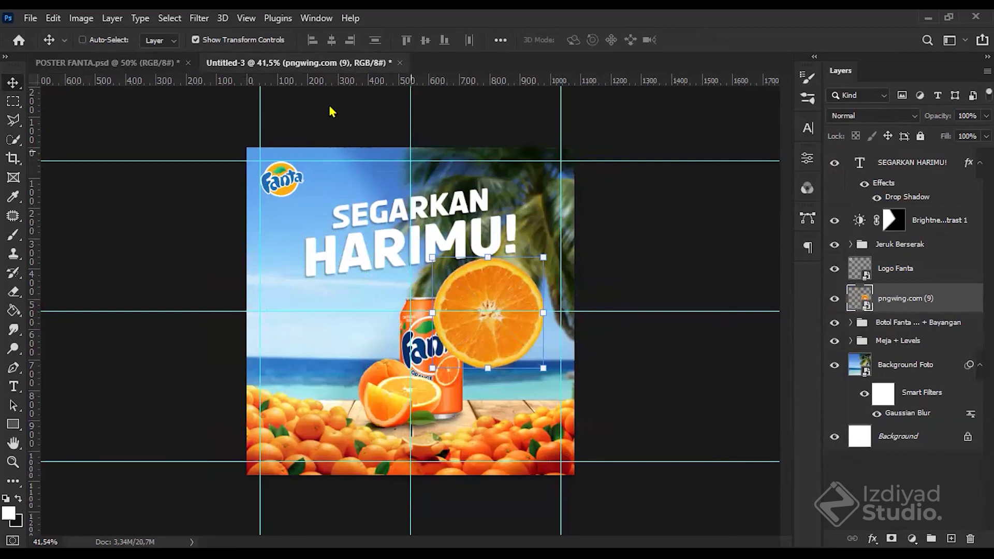
Step: Check the slices in POSTER FANTA.psd and preview a Motion Blur of angle -87° and distance 134 pixels on the orange slice
click(89, 61)
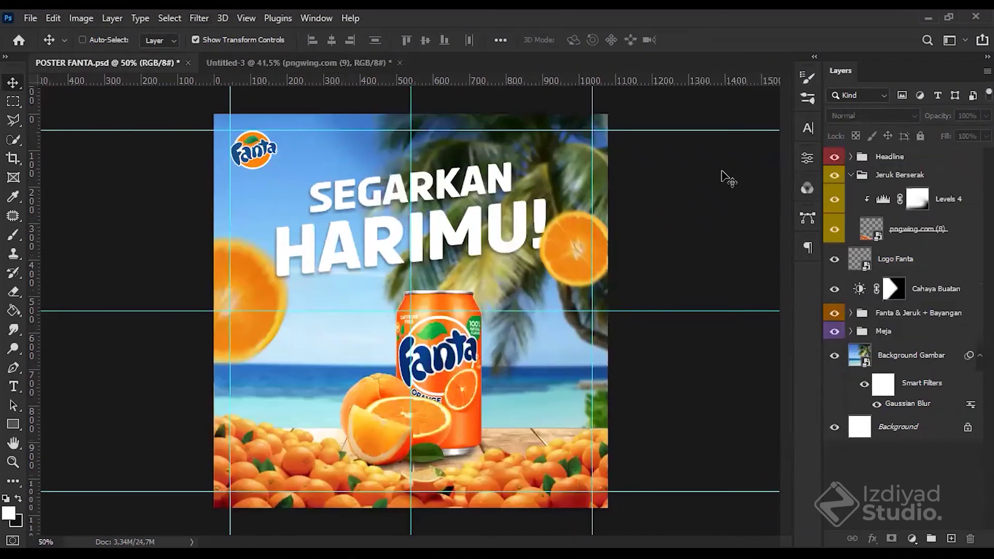
click(342, 65)
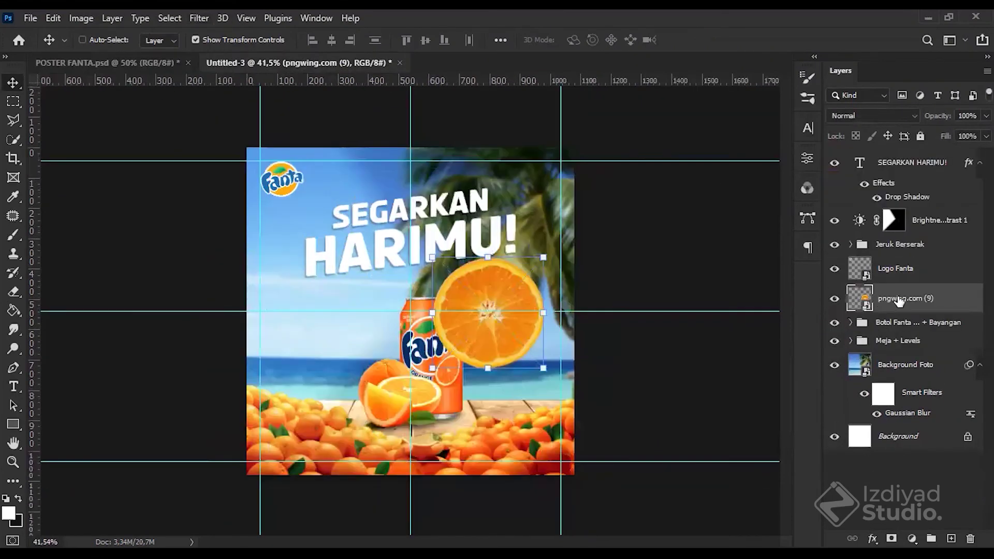
click(955, 274)
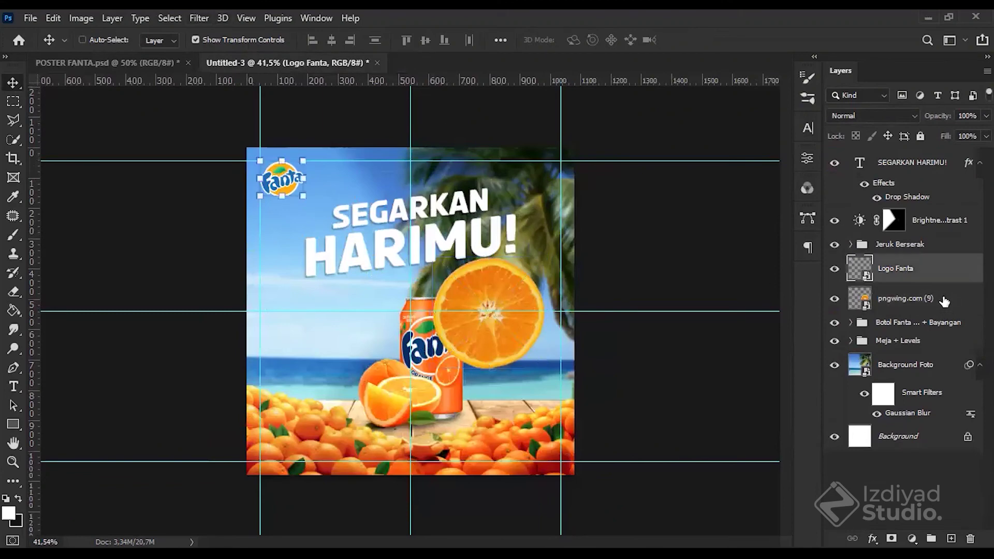
click(946, 303)
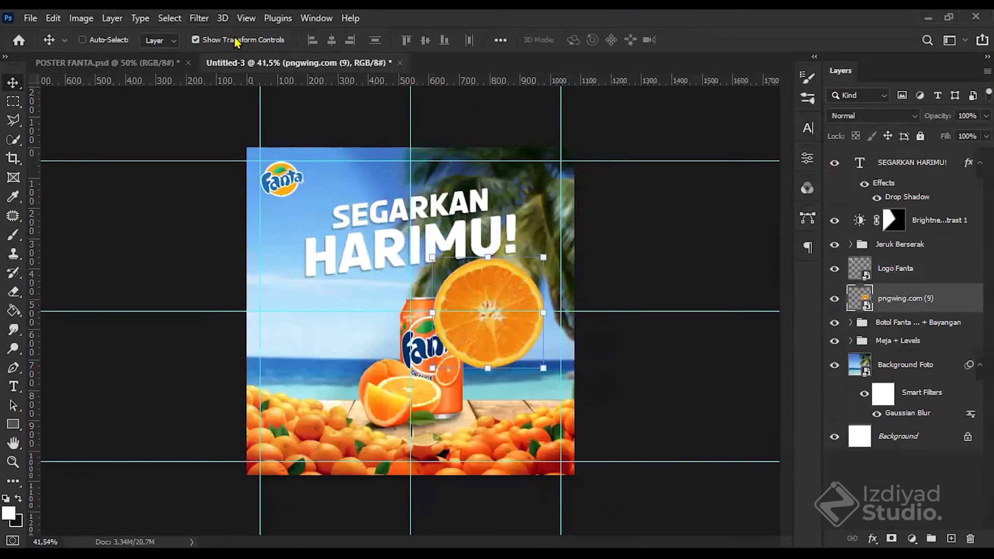
key(alt+t)
mouse_move(225, 204)
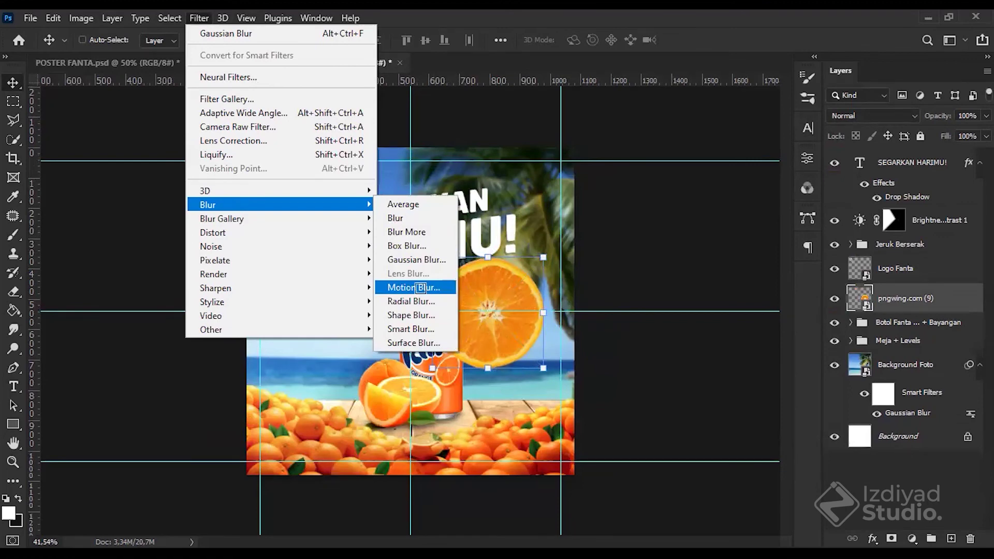
click(422, 290)
drag(575, 367, 581, 367)
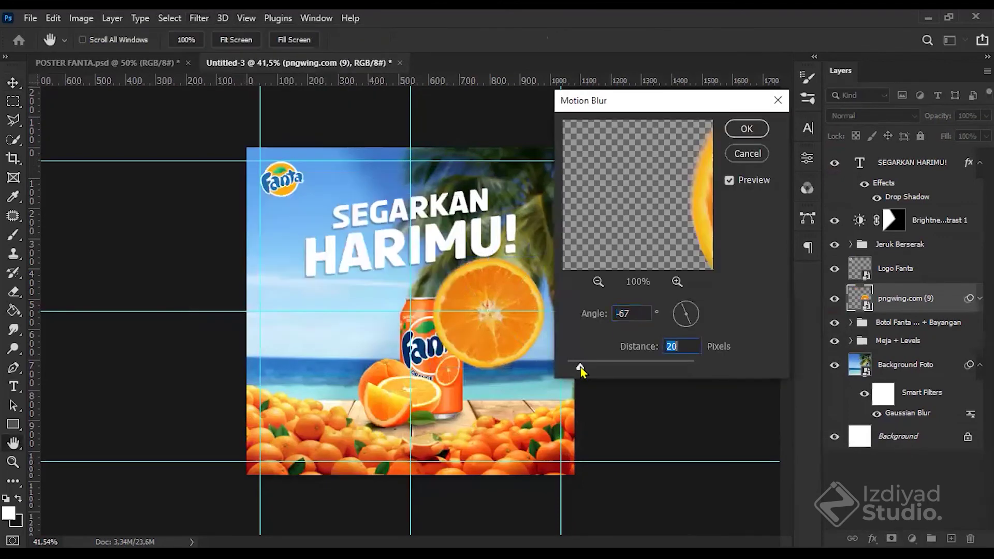
drag(690, 318, 681, 336)
drag(581, 367, 621, 370)
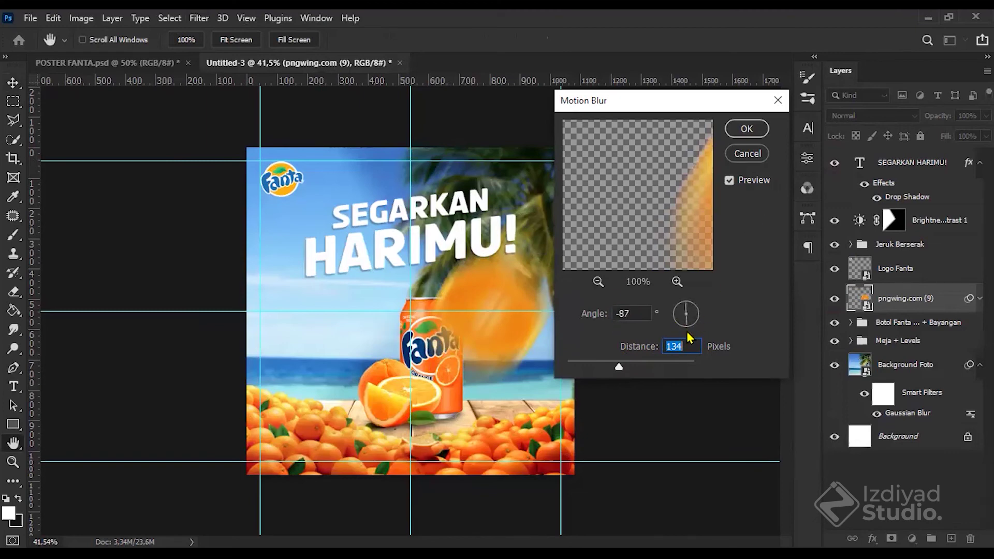
Step: Apply the Motion Blur to the orange slice with an angle of 69° and a distance of 26 pixels
key(shift+Tab)
mouse_move(690, 331)
mouse_down()
mouse_move(710, 318)
mouse_move(688, 329)
mouse_up()
drag(616, 367, 584, 368)
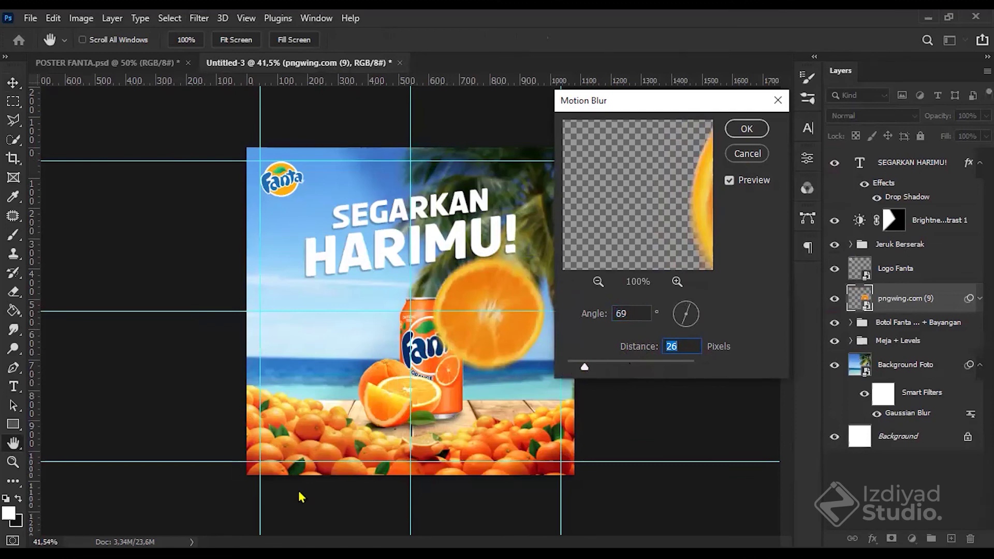
click(333, 99)
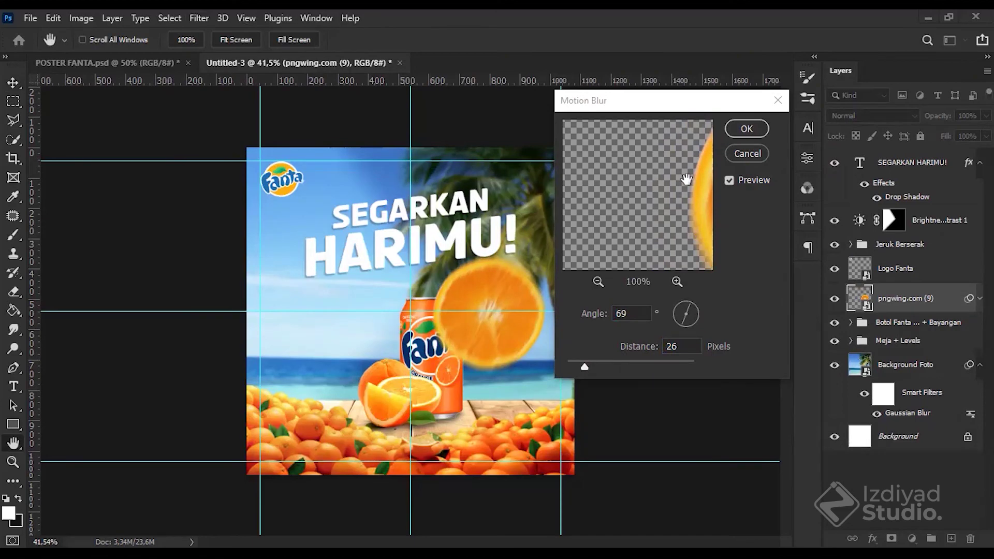
click(746, 128)
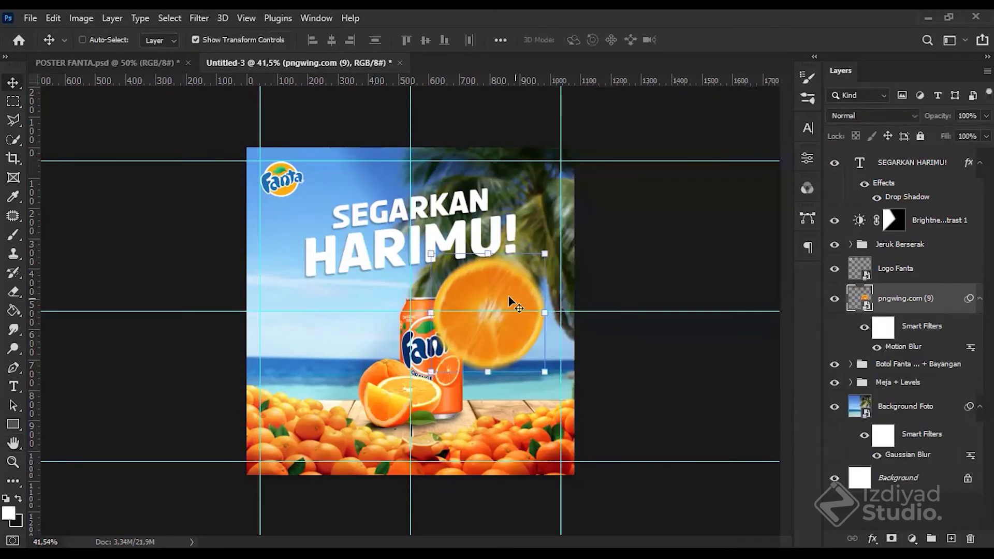
Step: Scale the orange slice down to about 15% and place it at the poster's right edge beside the headline's exclamation mark
key(ctrl+t)
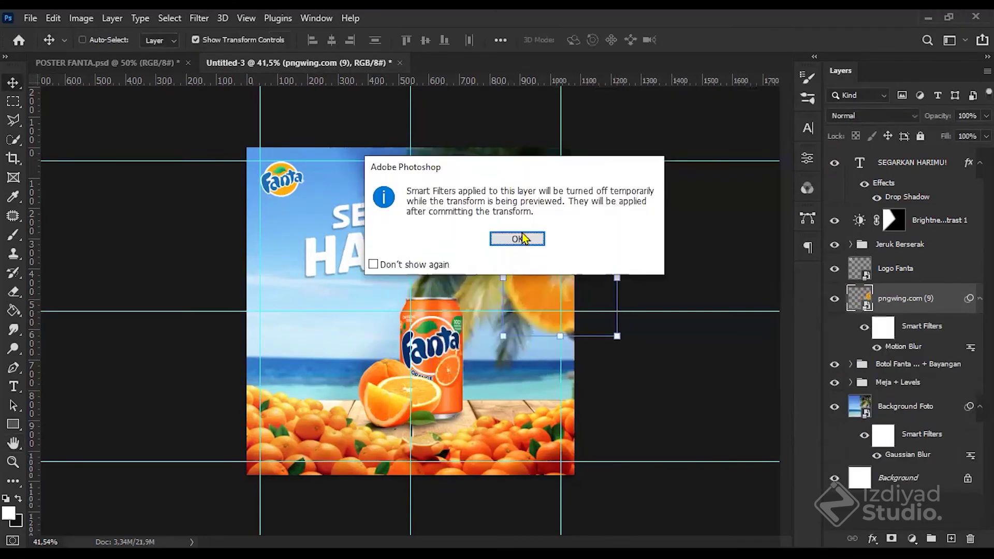
click(518, 239)
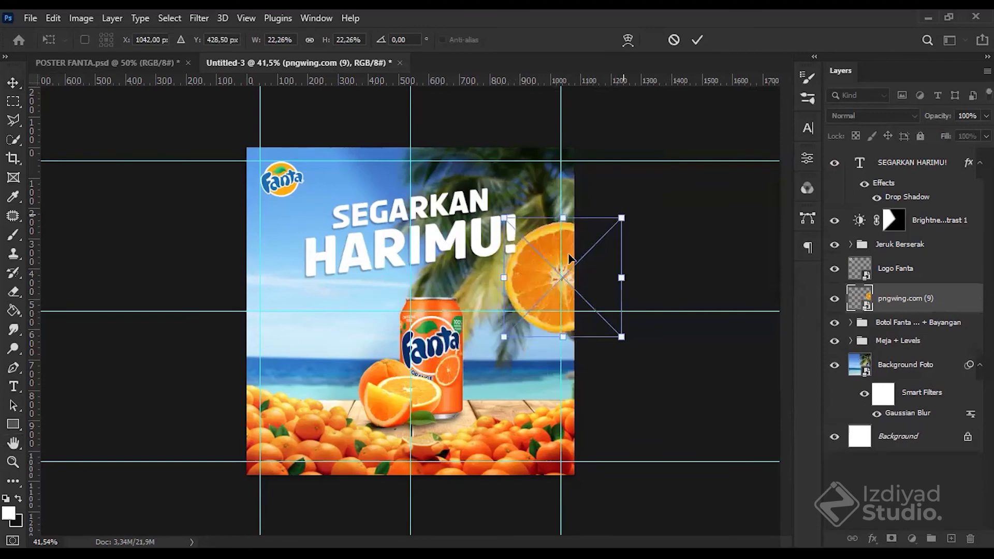
key(Return)
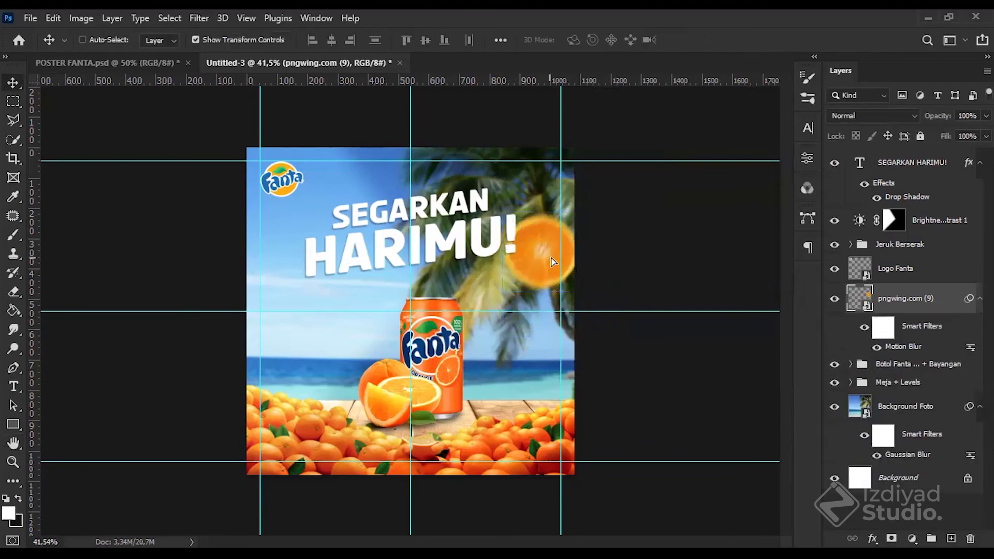
Step: Check the slice placement in POSTER FANTA.psd, move the slice layer above the headline text layer, and nudge the slice into position
click(150, 63)
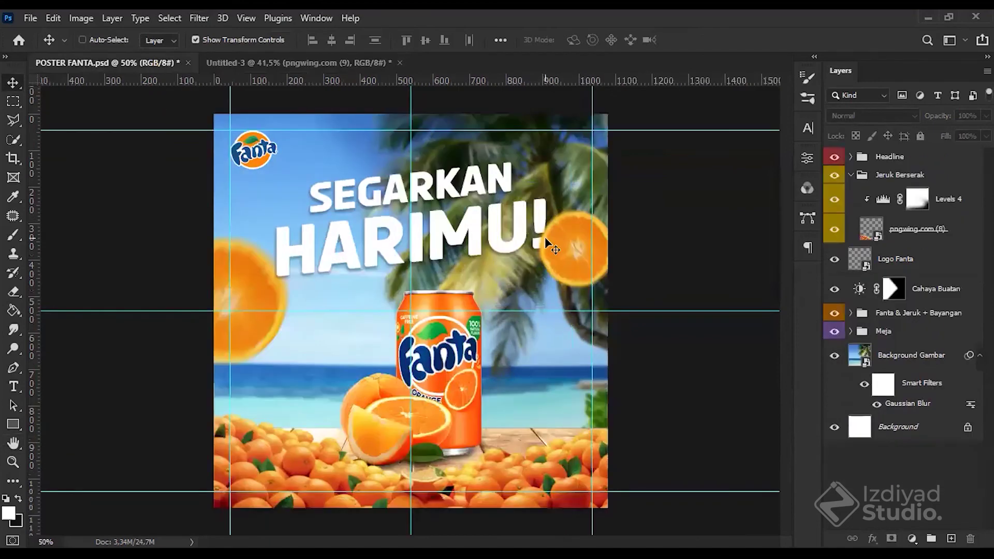
click(275, 62)
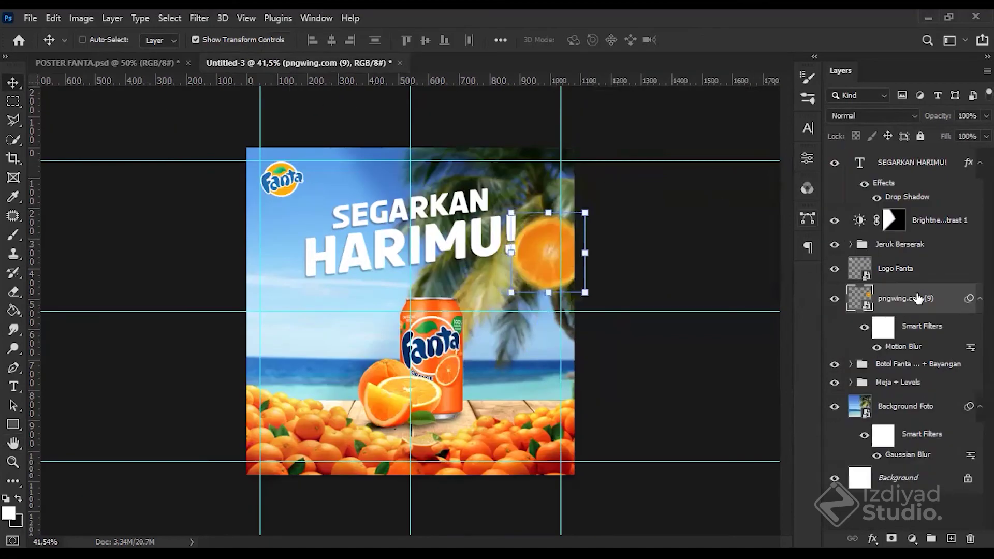
drag(914, 299, 927, 164)
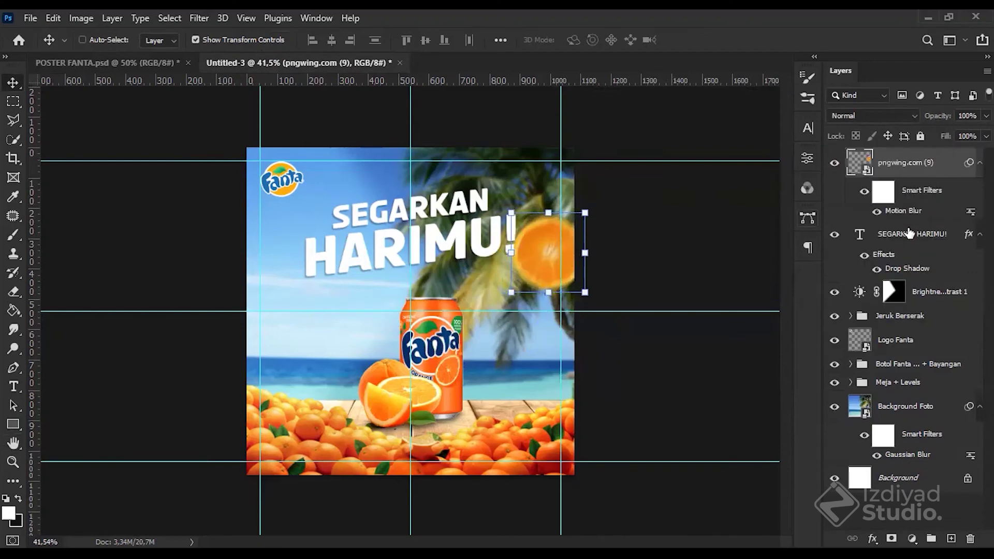
drag(548, 259, 547, 258)
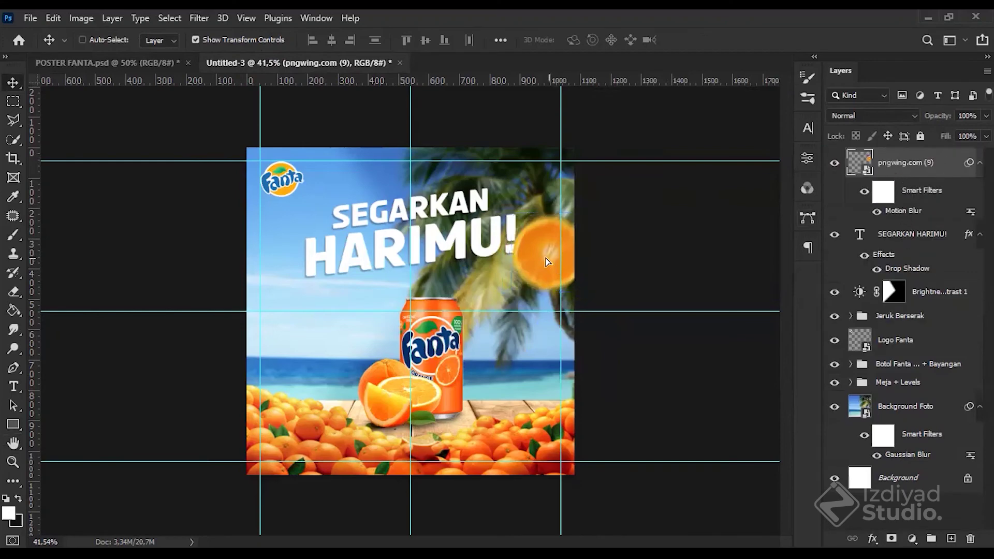
drag(541, 280, 541, 280)
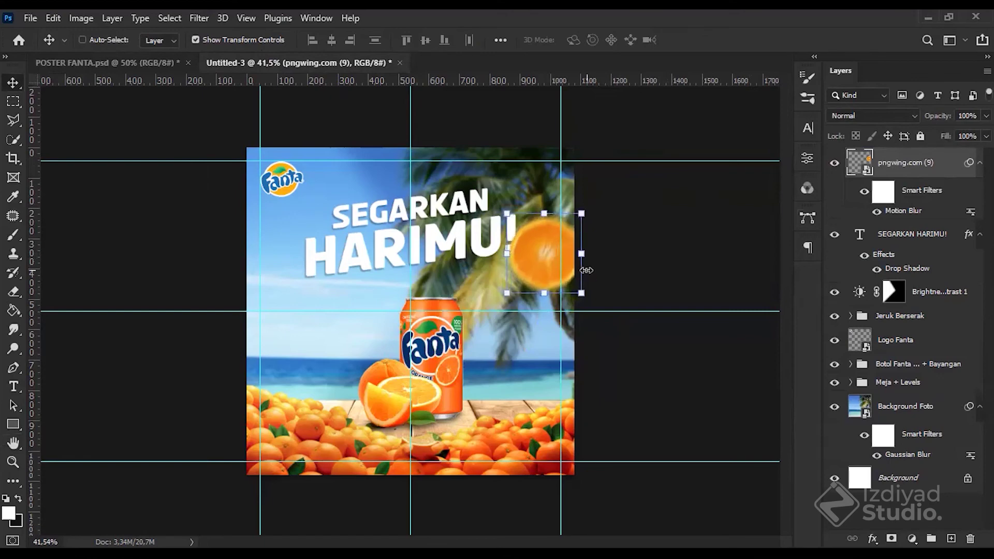
Step: Shorten the Motion Blur distance on the small orange slice at the poster's right edge, keeping the 69° angle
double_click(909, 215)
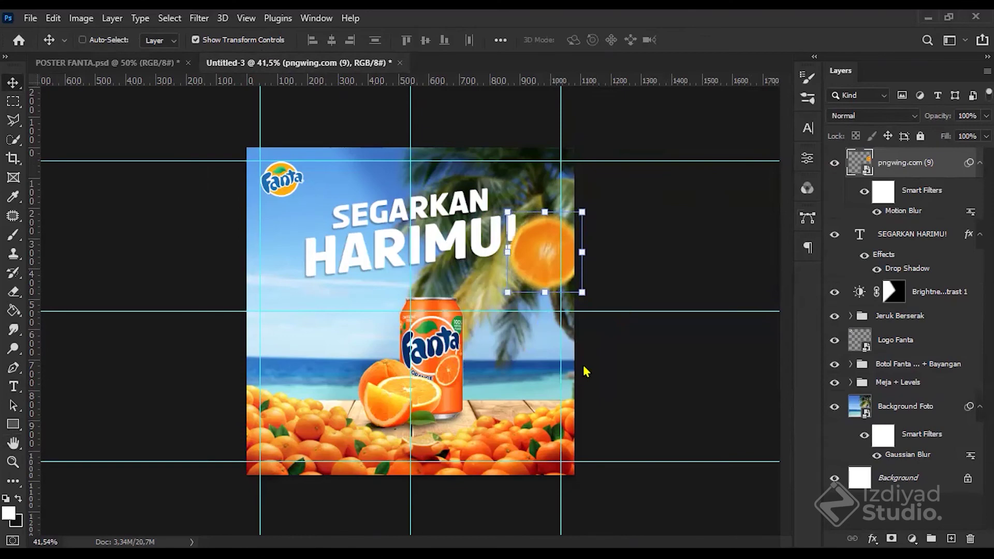
drag(583, 368, 573, 369)
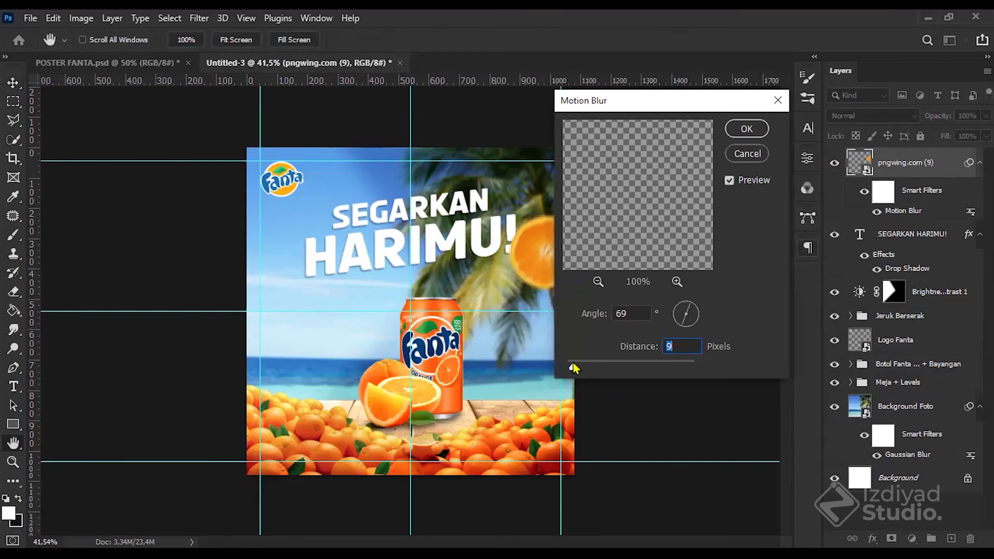
drag(572, 368, 577, 367)
click(747, 131)
key(v)
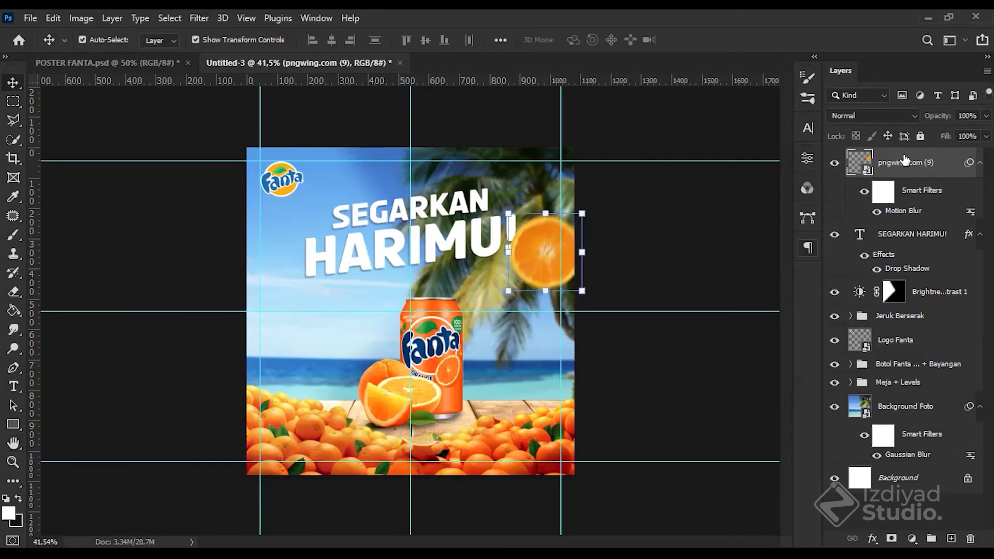
Step: Duplicate the orange slice layer and move the copy to the poster's left side, below the Fanta logo
key(ctrl+j)
key(ctrl+z)
drag(906, 162, 906, 491)
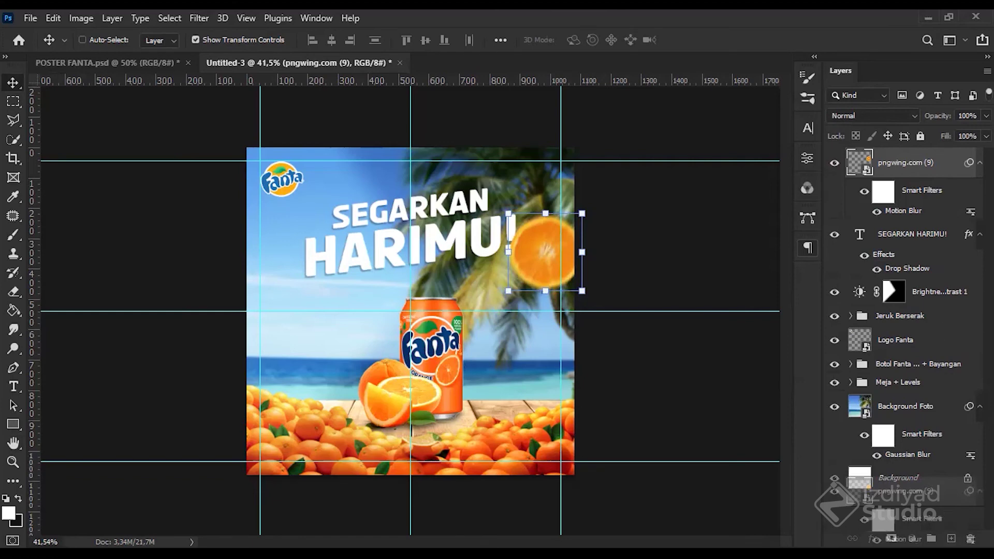
key(ctrl+j)
drag(536, 268, 277, 325)
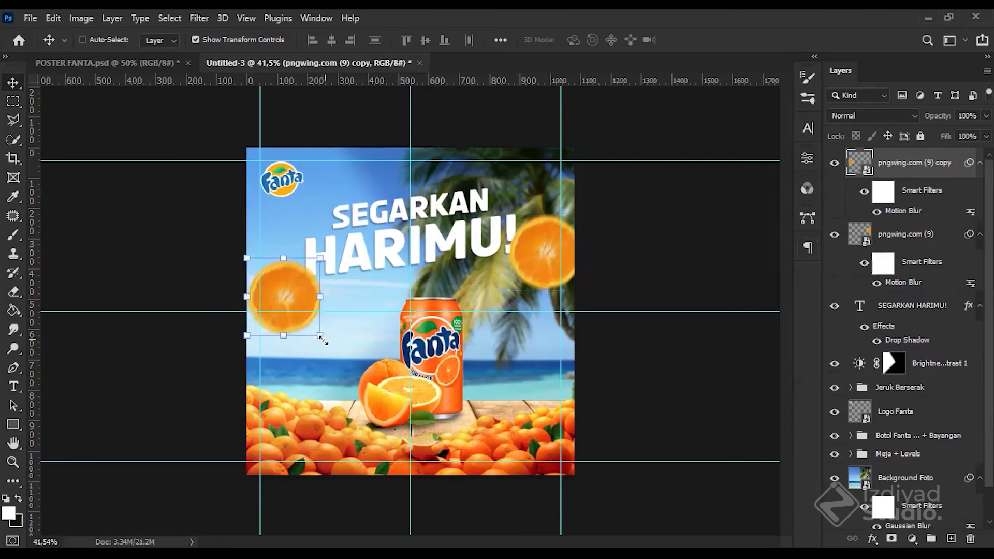
Step: Enlarge the copied orange slice and position it so that it is partly cut off by the poster's left edge
click(322, 340)
click(527, 243)
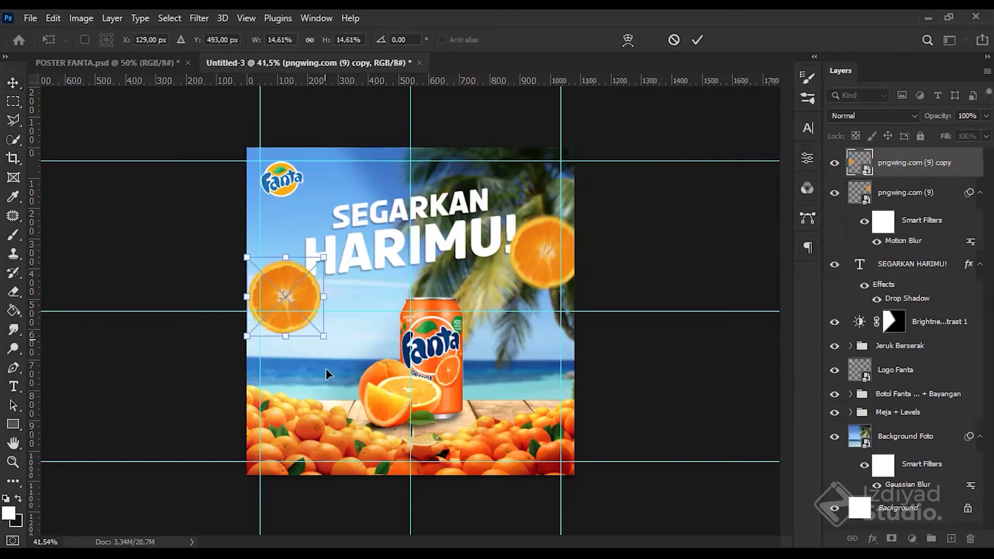
key(Return)
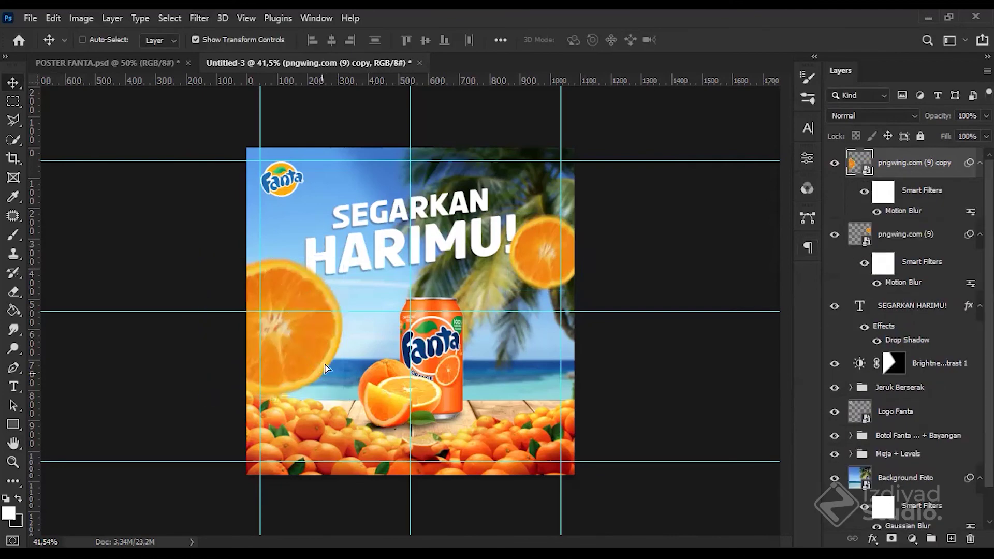
key(ctrl+t)
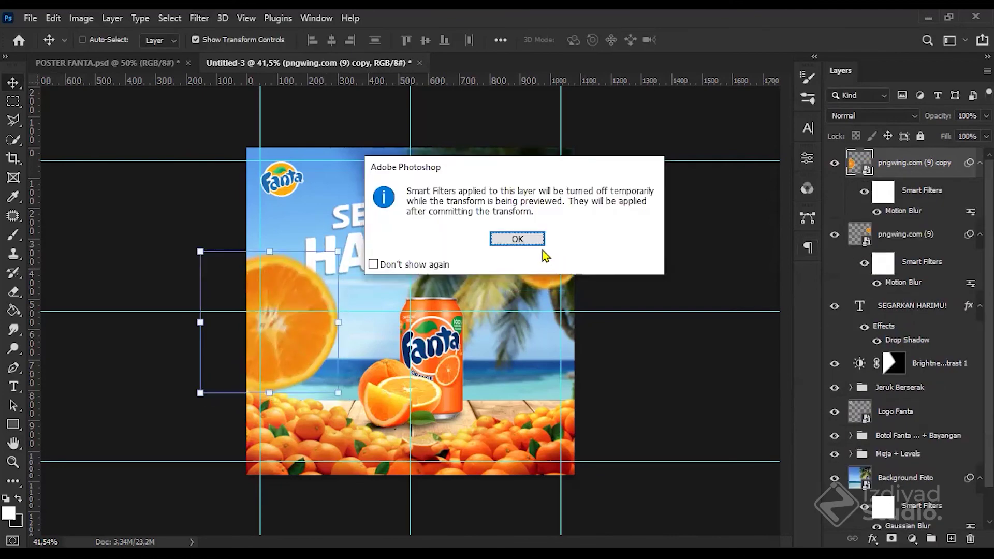
click(517, 239)
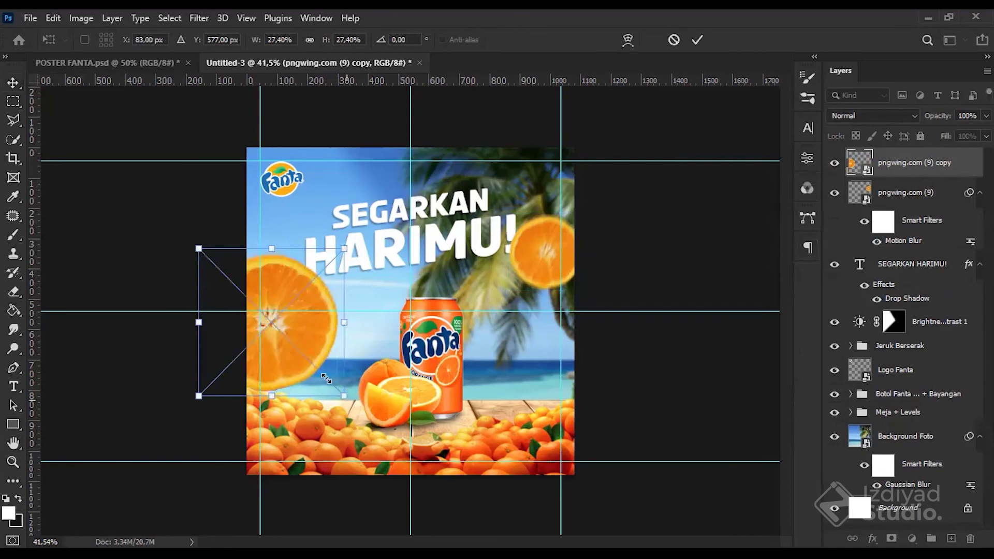
key(Return)
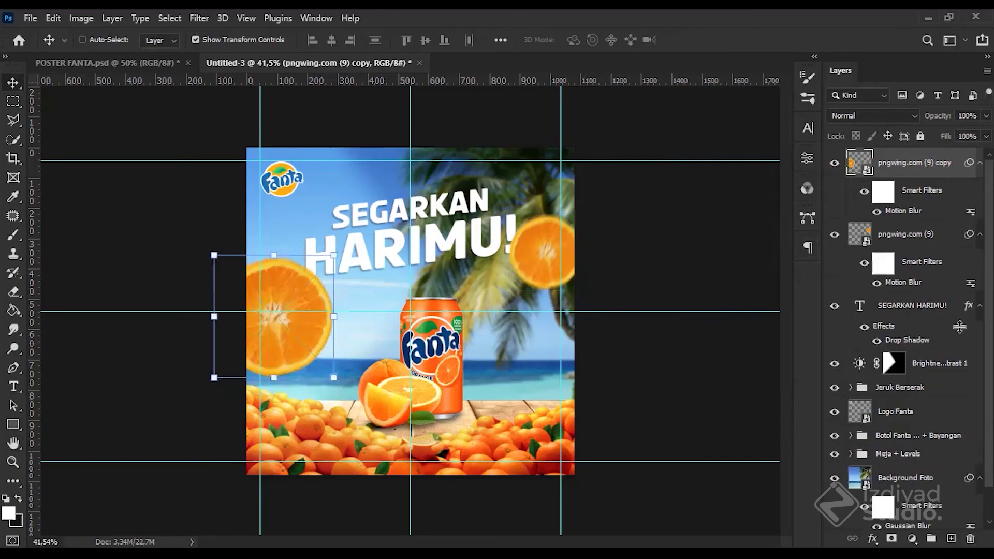
Step: Move the copied slice layer below the headline text layer and compare the arrangement with POSTER FANTA.psd
drag(959, 326, 958, 329)
click(101, 62)
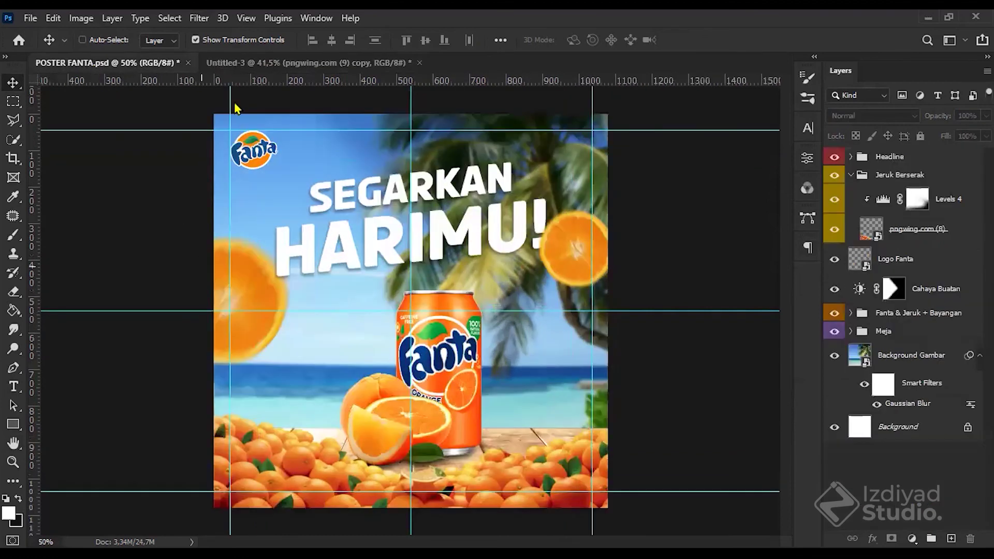
click(269, 62)
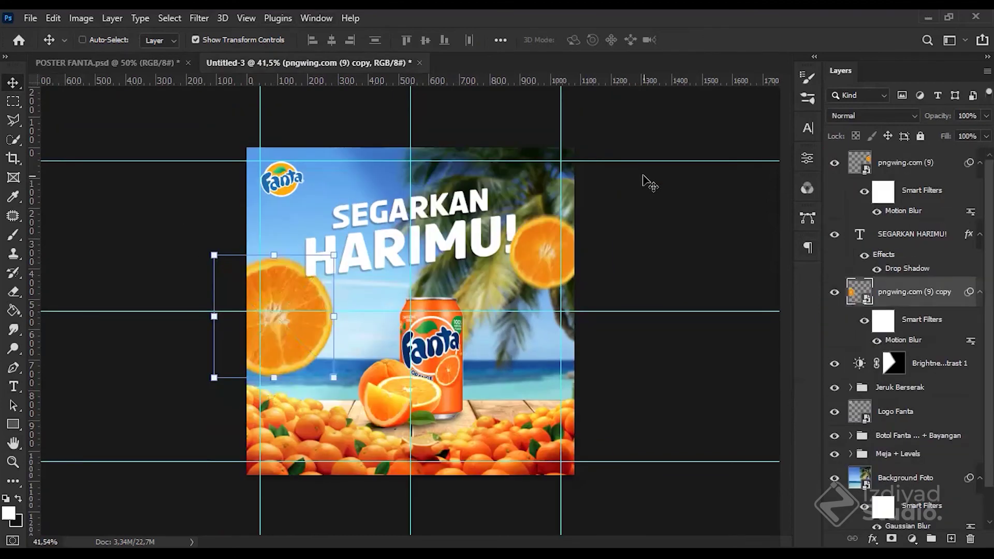
Step: Set the copied slice's Motion Blur to an angle of -56° and a distance of about 26 pixels
double_click(910, 340)
drag(581, 376, 585, 367)
drag(690, 325, 693, 328)
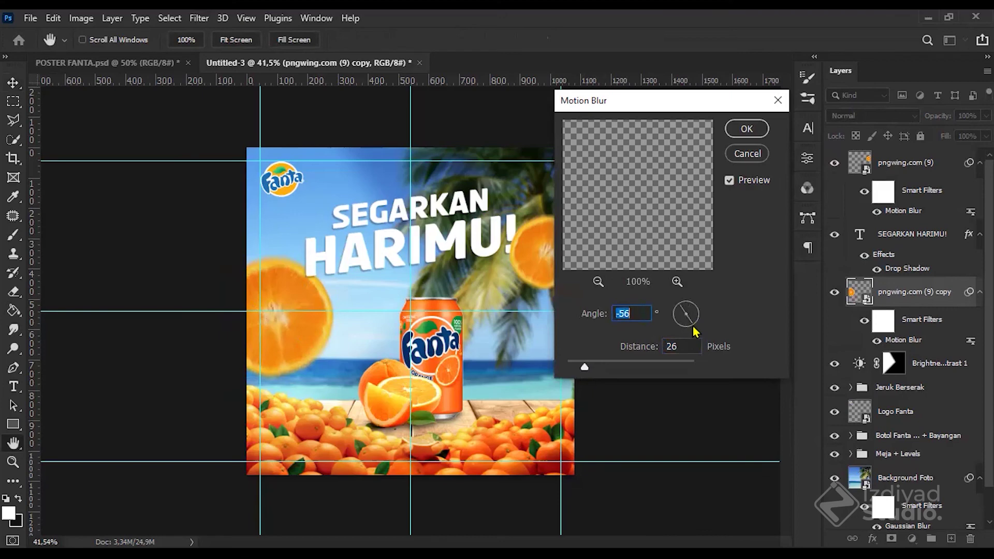
drag(585, 372, 584, 370)
click(748, 129)
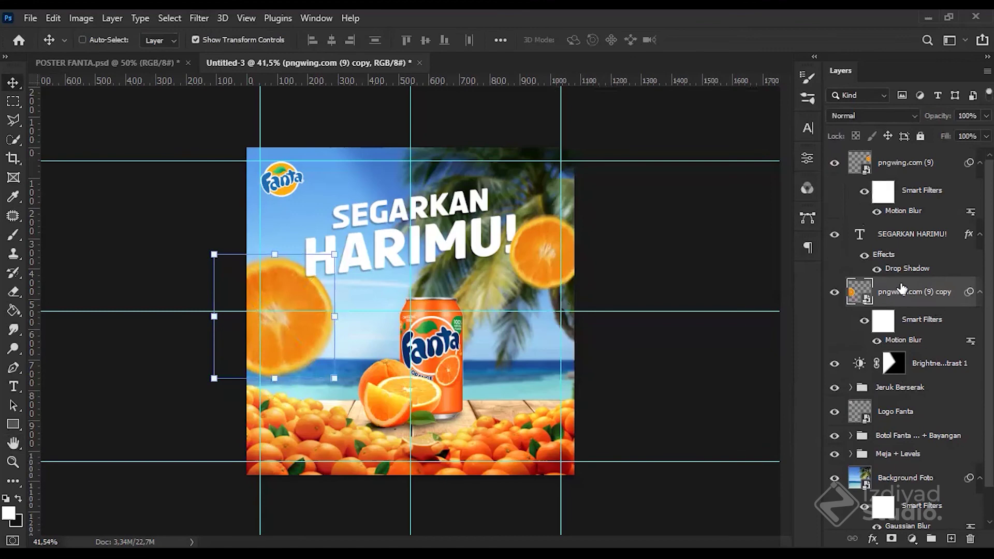
Step: Group both orange slice layers with the headline text layer and name the group Headline & Jeruk
shift+click(929, 171)
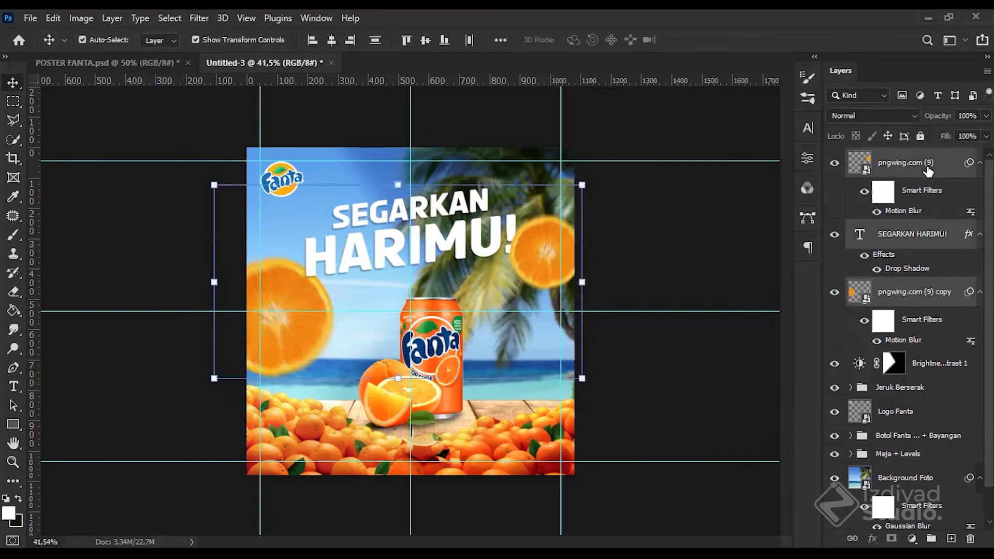
key(ctrl+g)
double_click(888, 158)
key(BackSpace)
text(HEAD)
key(BackSpace)
key(BackSpace)
key(BackSpace)
text(eadline &)
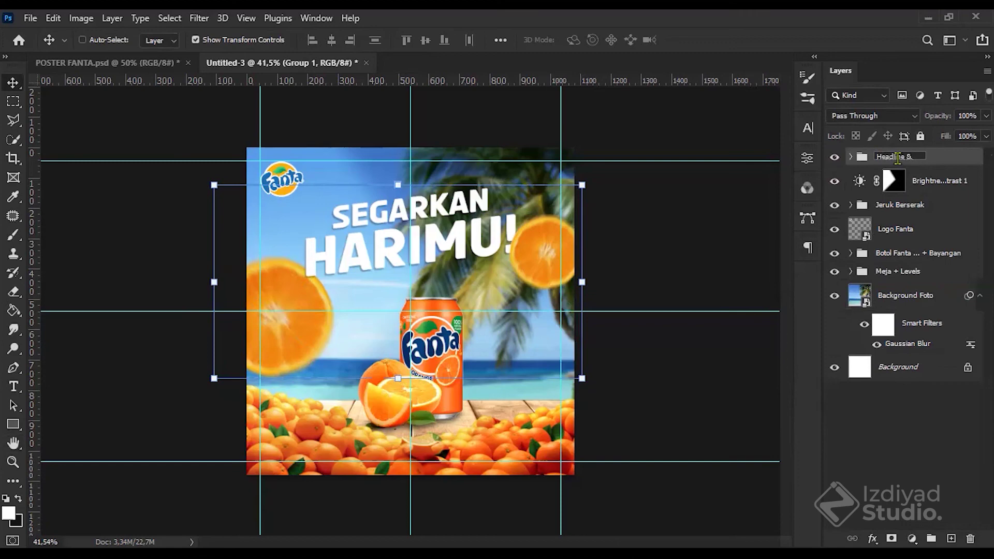
text( Jeruk)
key(Return)
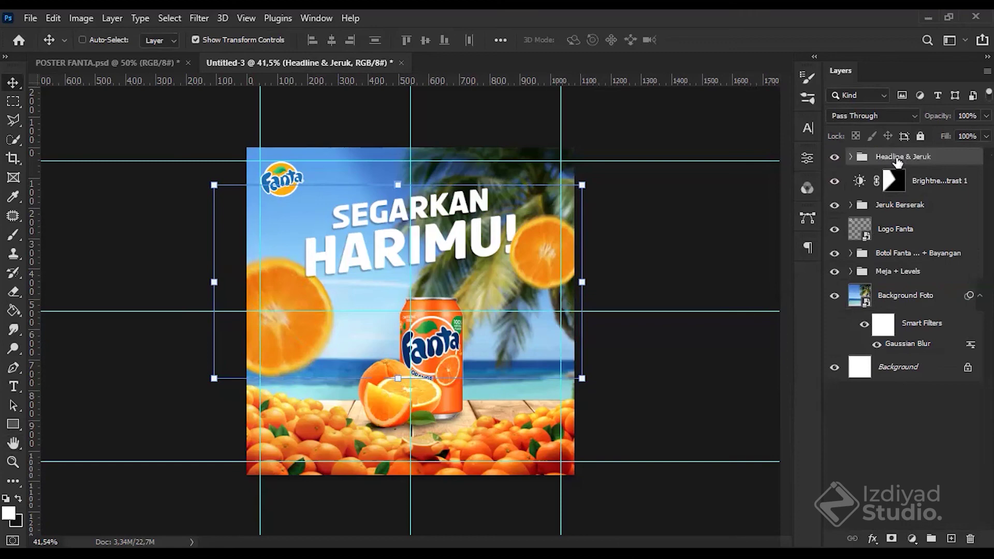
Step: Review the layers of the new poster, deselect them, and compare the design with POSTER FANTA.psd
click(898, 207)
click(905, 233)
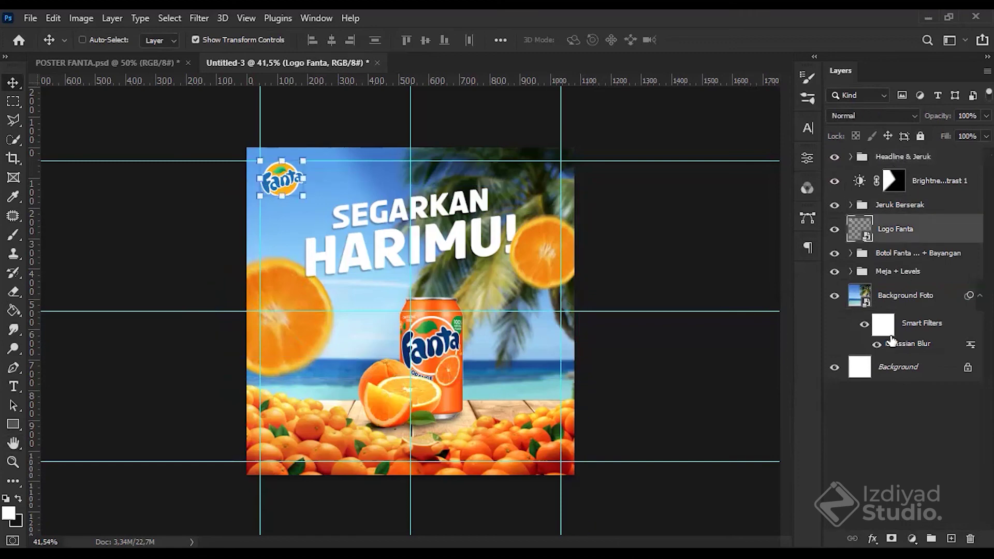
click(902, 418)
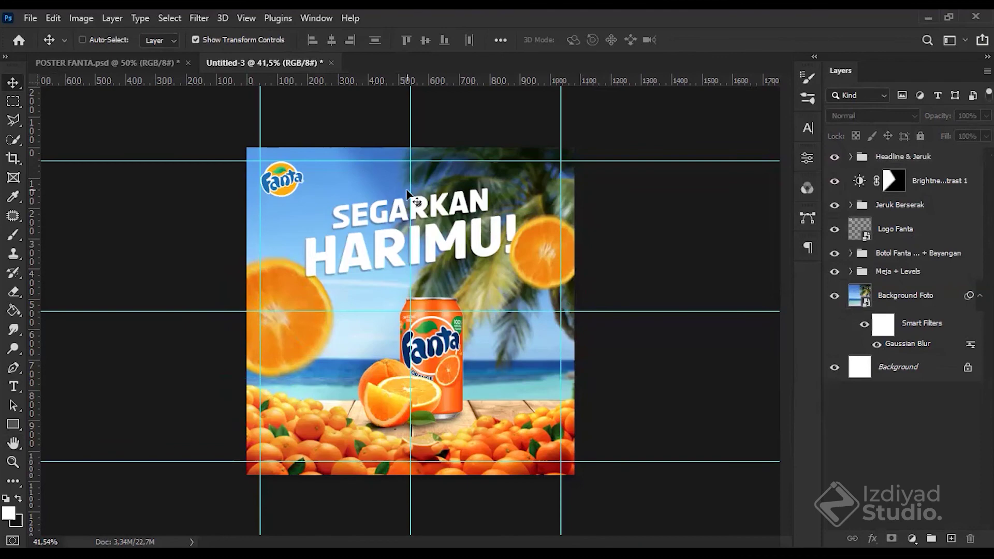
click(115, 62)
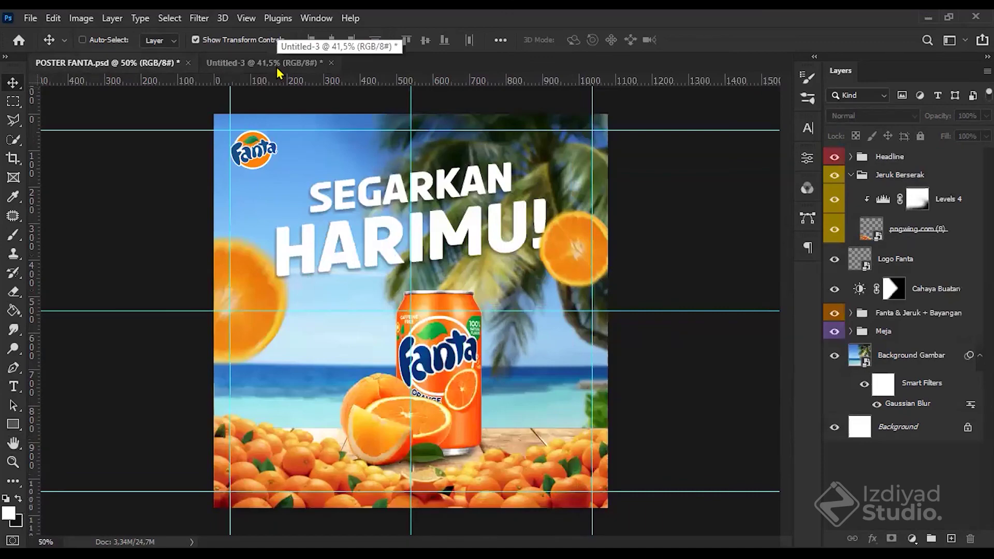
click(277, 62)
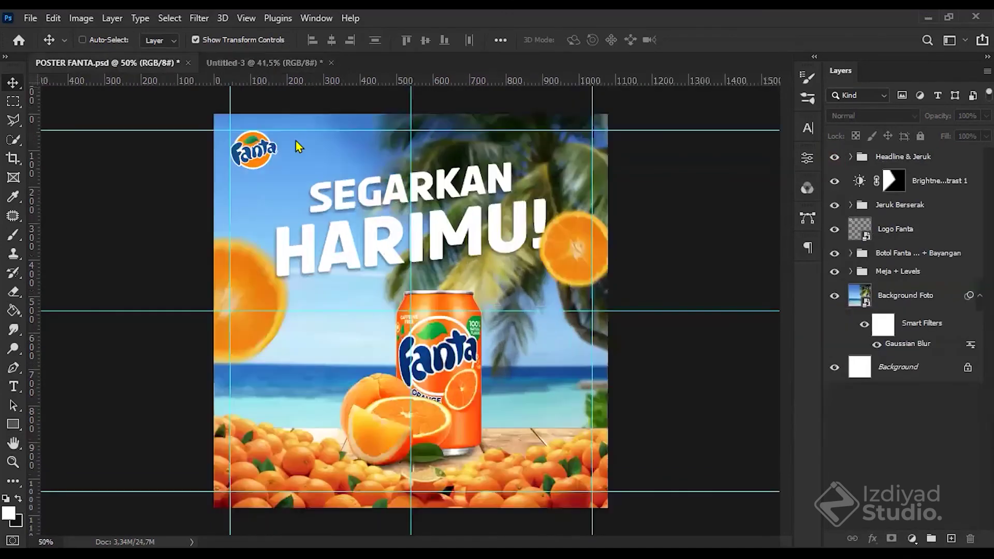
key(ctrl+Tab)
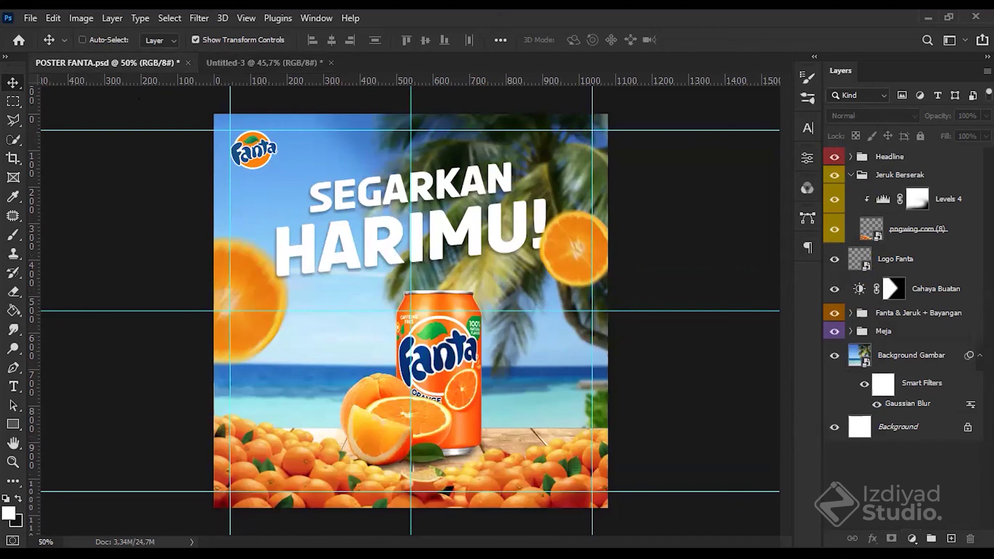
Step: In POSTER FANTA.psd, set the midtone input of the scattered oranges' Levels 4 adjustment to 0.88 and deselect the layer
click(912, 539)
click(883, 199)
mouse_move(693, 306)
mouse_down()
mouse_move(685, 313)
mouse_move(690, 306)
mouse_up()
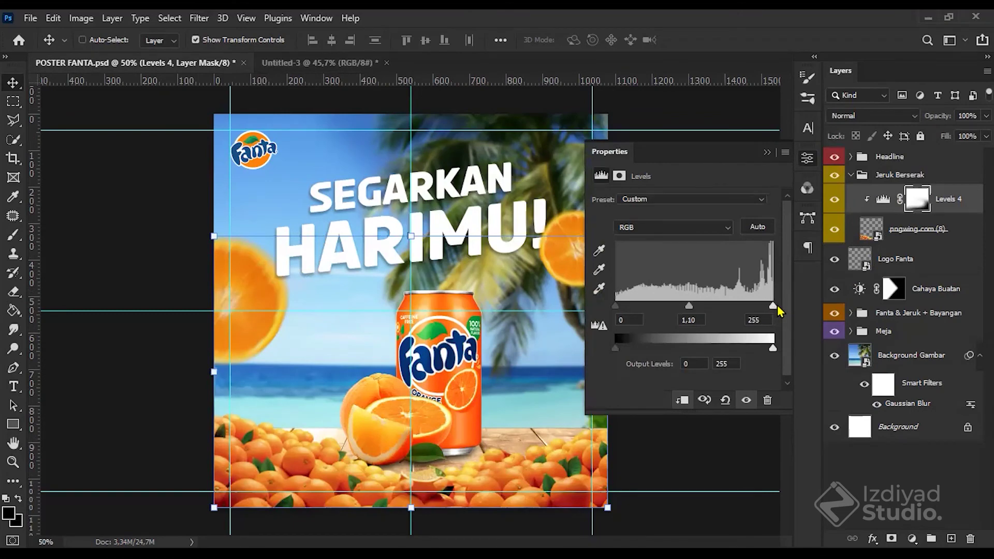
drag(689, 309, 692, 310)
drag(697, 305, 702, 305)
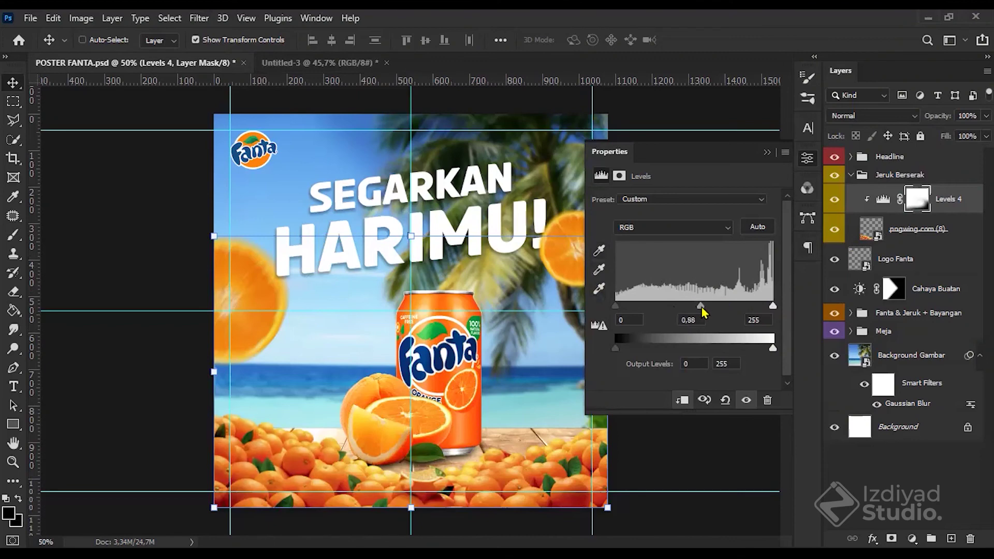
click(766, 153)
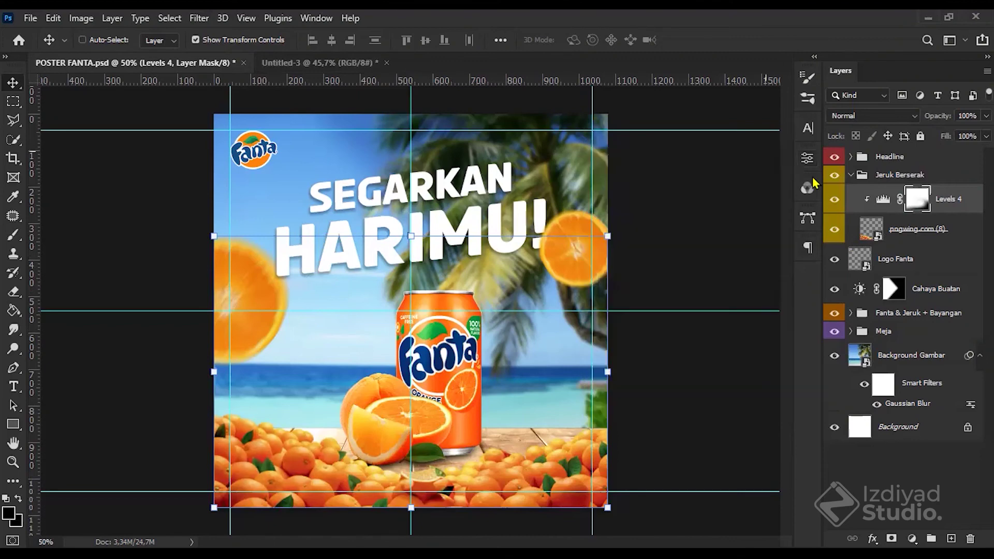
double_click(883, 199)
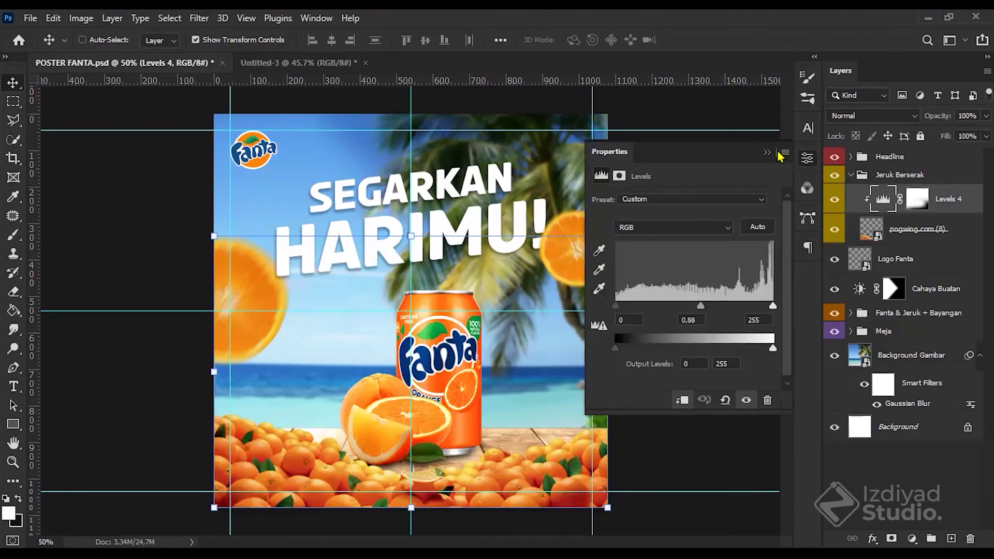
click(766, 152)
click(916, 461)
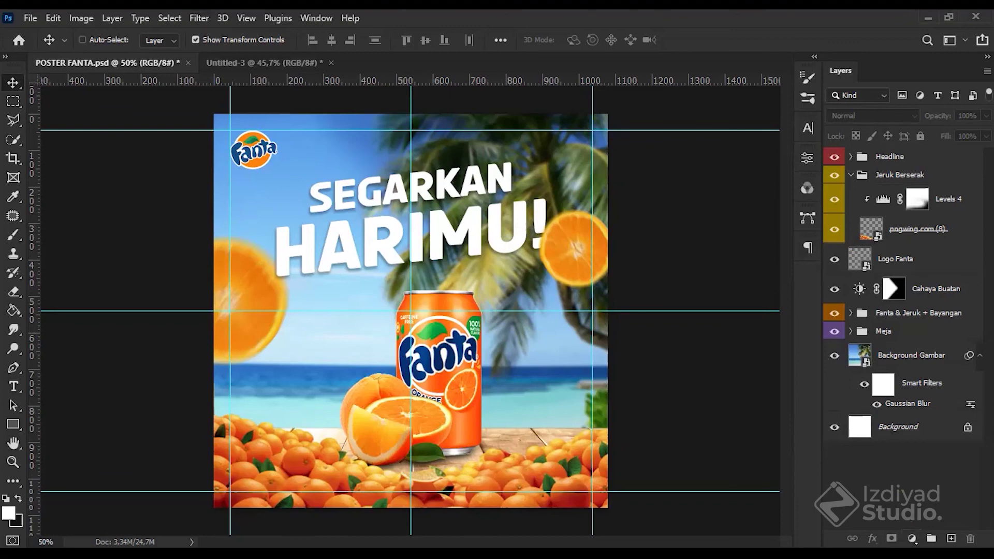
Step: Try darkening the whole poster with a Curves adjustment layer above the Headline group, then delete the adjustment and deselect the layers
click(912, 539)
click(910, 352)
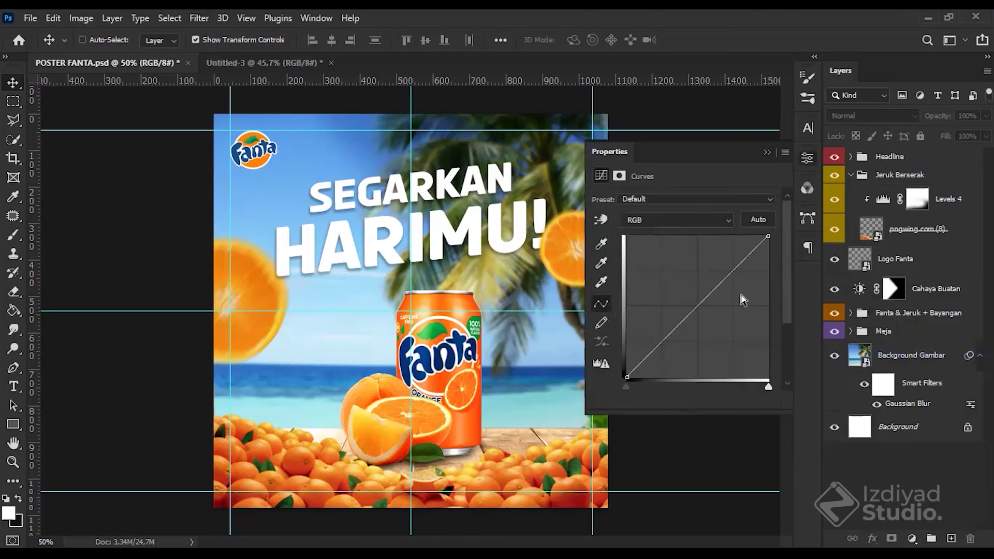
drag(680, 318, 711, 311)
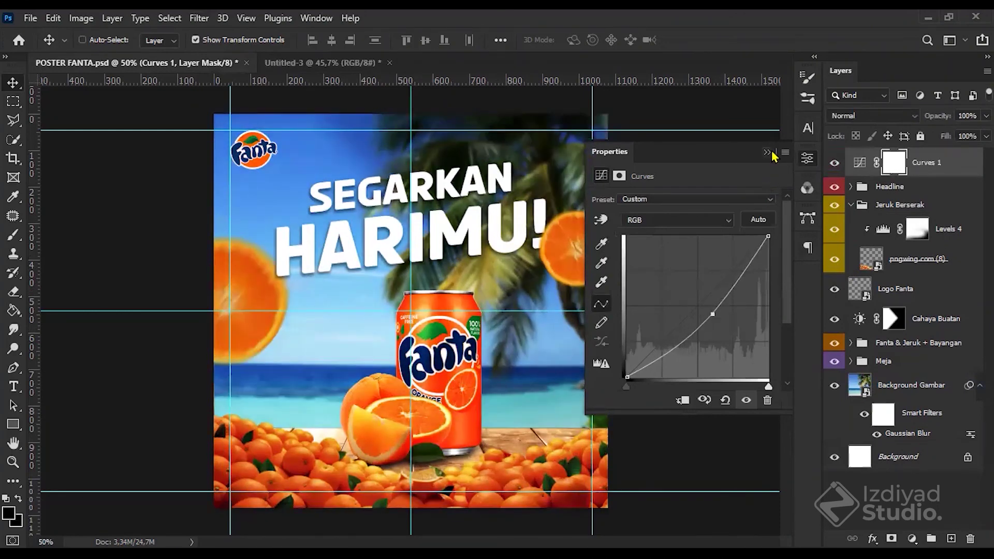
click(958, 171)
key(Delete)
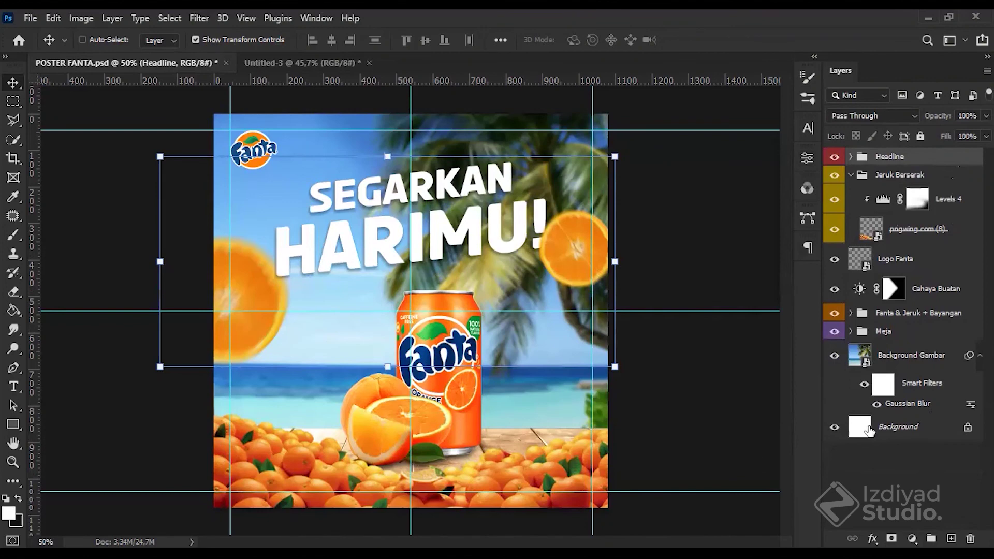
click(875, 509)
Step: Compare the finished Untitled-3 poster with the POSTER FANTA.psd reference by alternating between the two documents
click(253, 64)
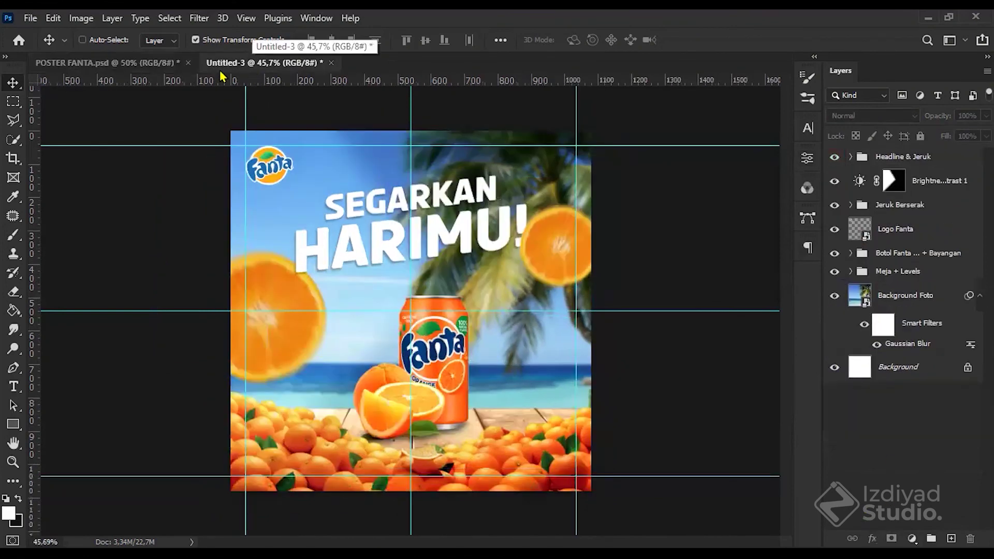
click(165, 66)
click(263, 64)
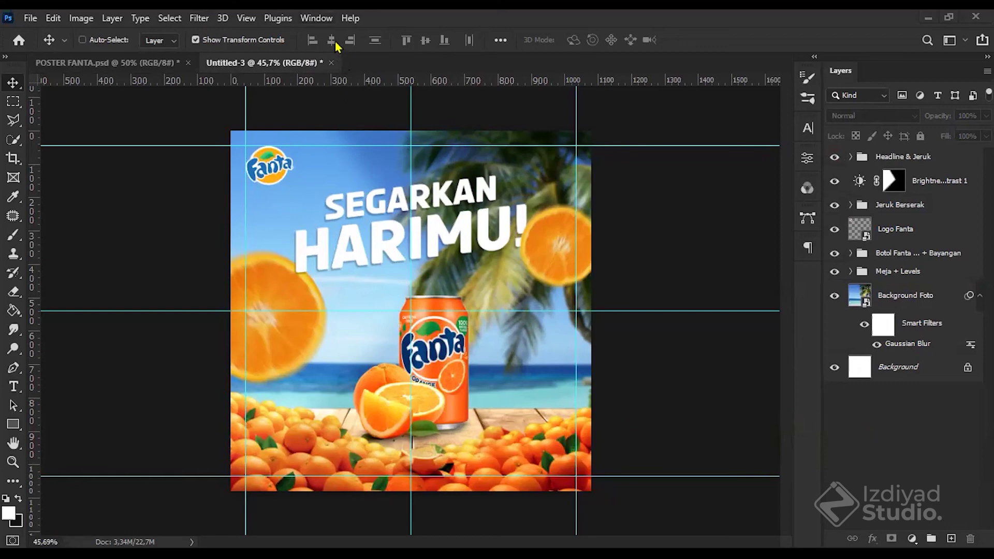
click(124, 69)
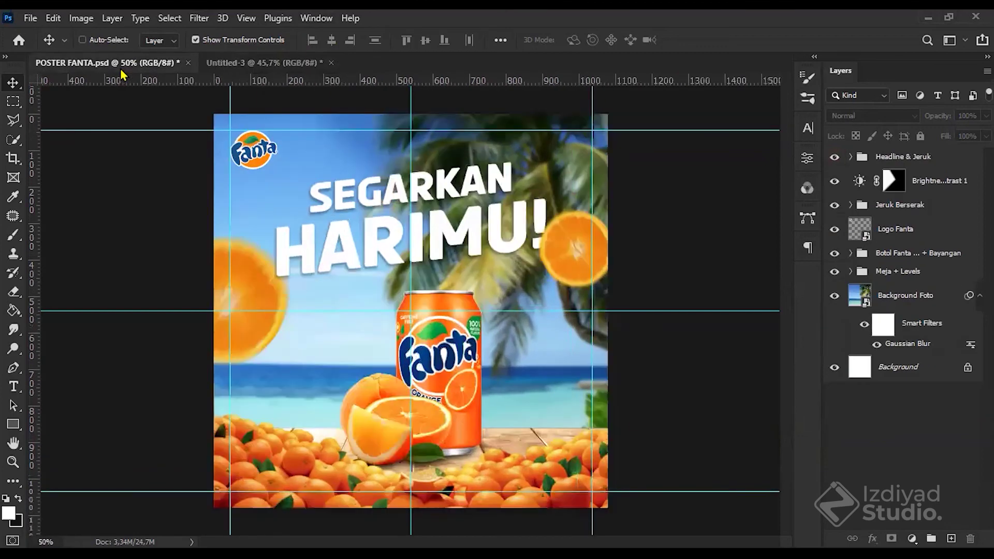
click(261, 63)
click(90, 65)
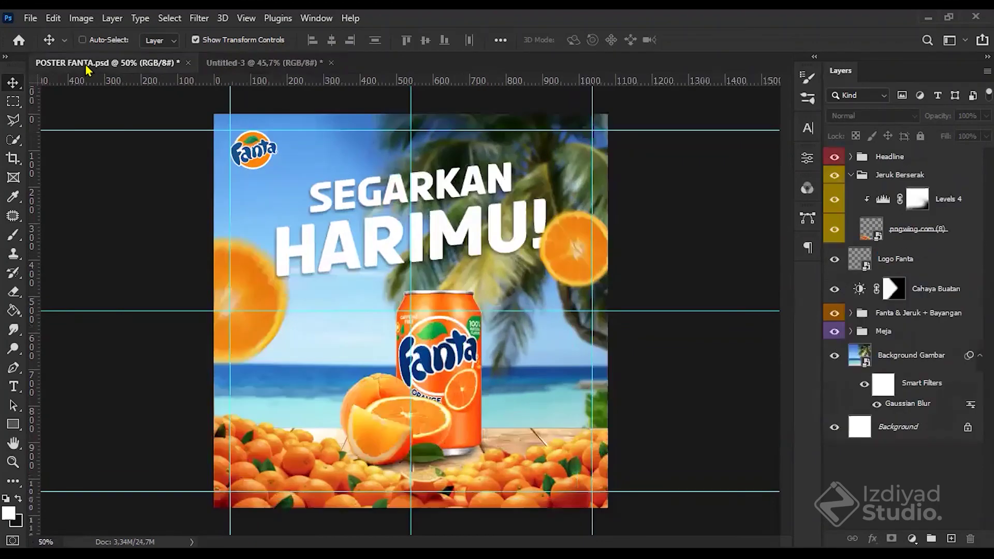